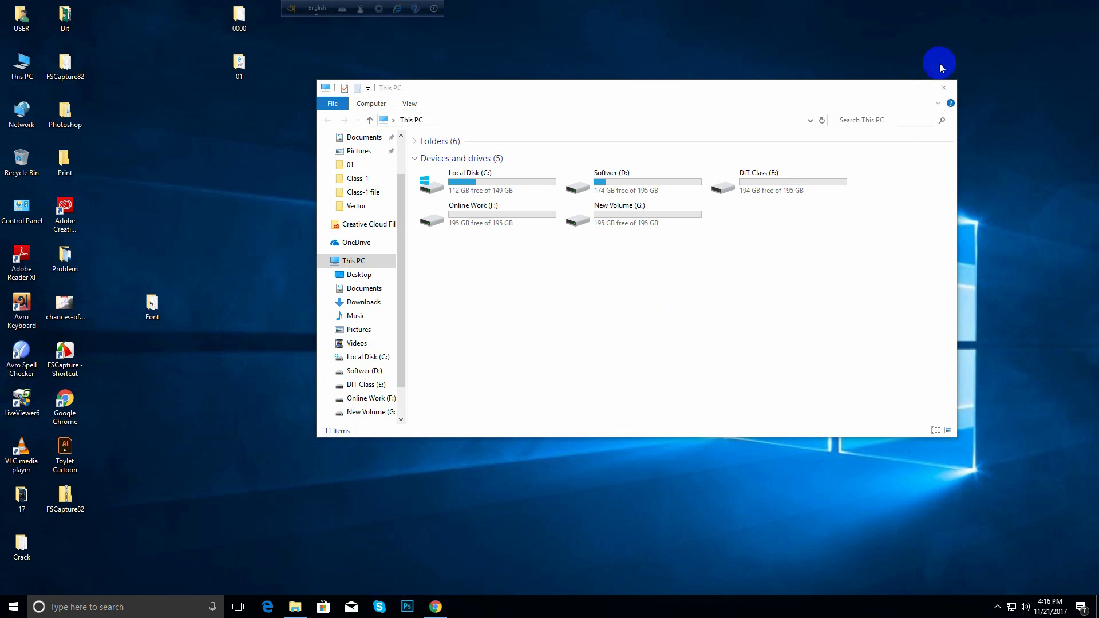
# - Open the 01 folder from the desktop and move its window up, clear of the This PC window's title bar
pyautogui.moveTo(555, 93); pyautogui.dragTo(482, 126)
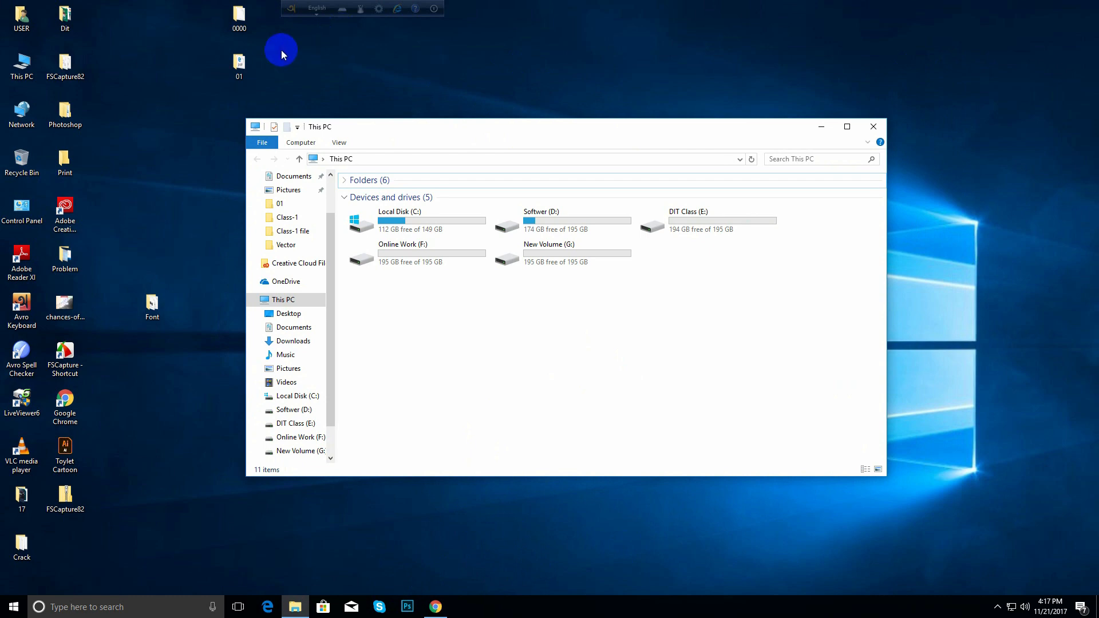
pyautogui.click(239, 68)
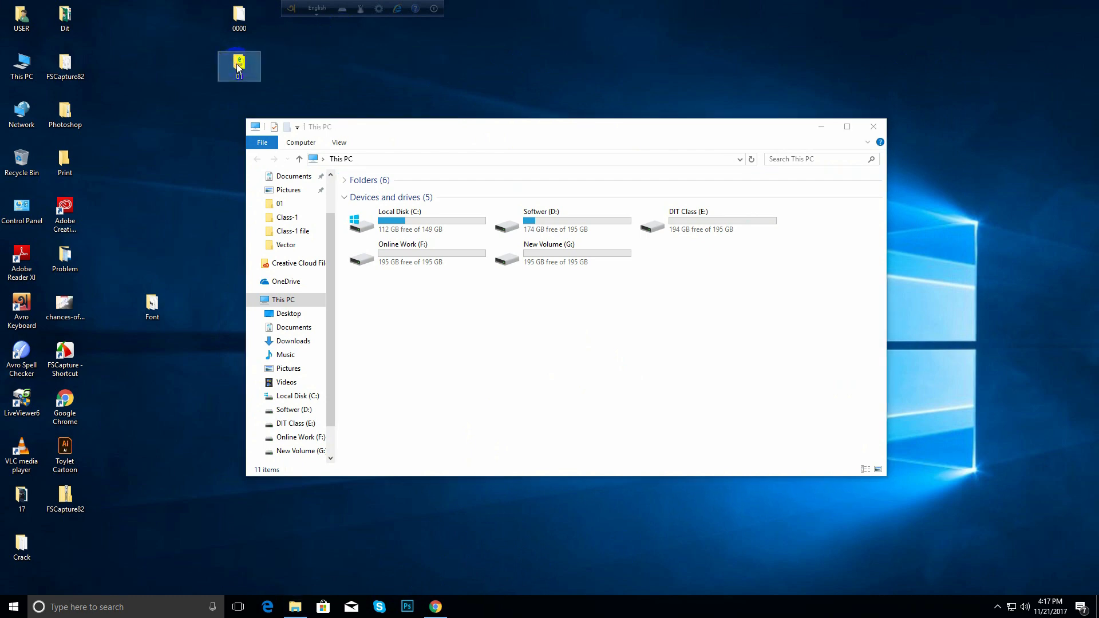
pyautogui.doubleClick(238, 65)
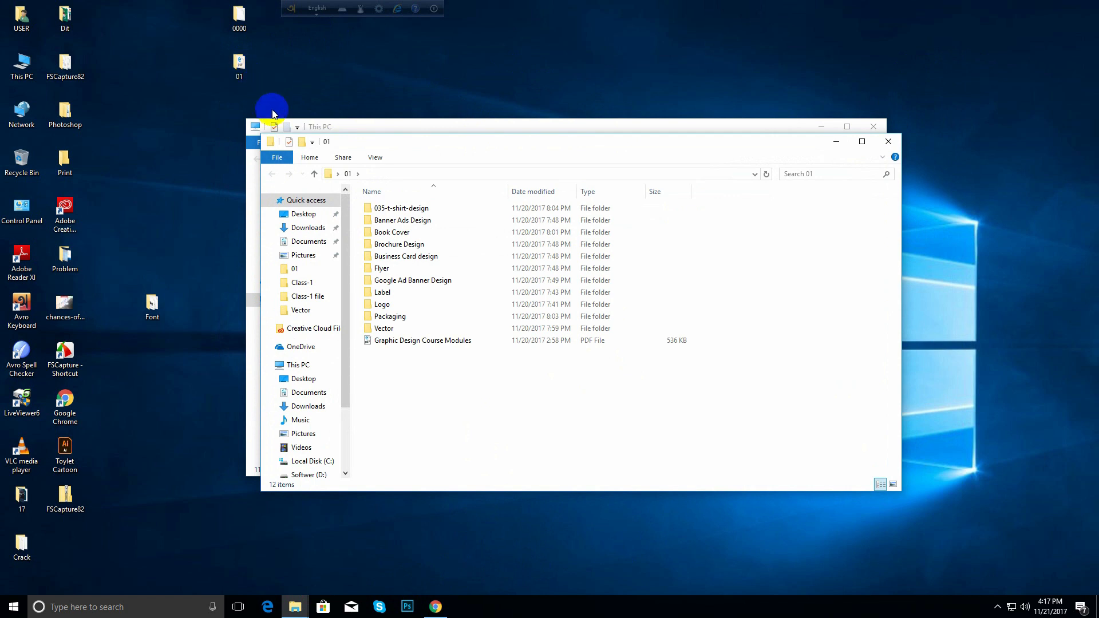
pyautogui.click(389, 125)
pyautogui.moveTo(417, 145); pyautogui.dragTo(352, 103)
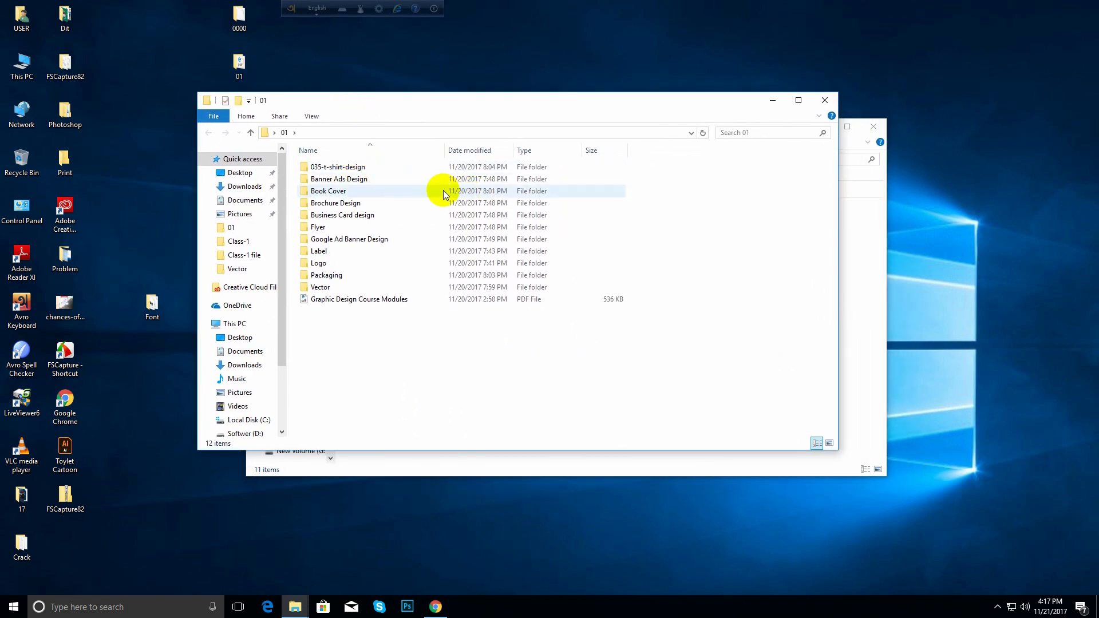
# - View both images in the 035-t-shirt-design folder, close the viewer and return to folder 01
pyautogui.doubleClick(355, 167)
pyautogui.doubleClick(324, 188)
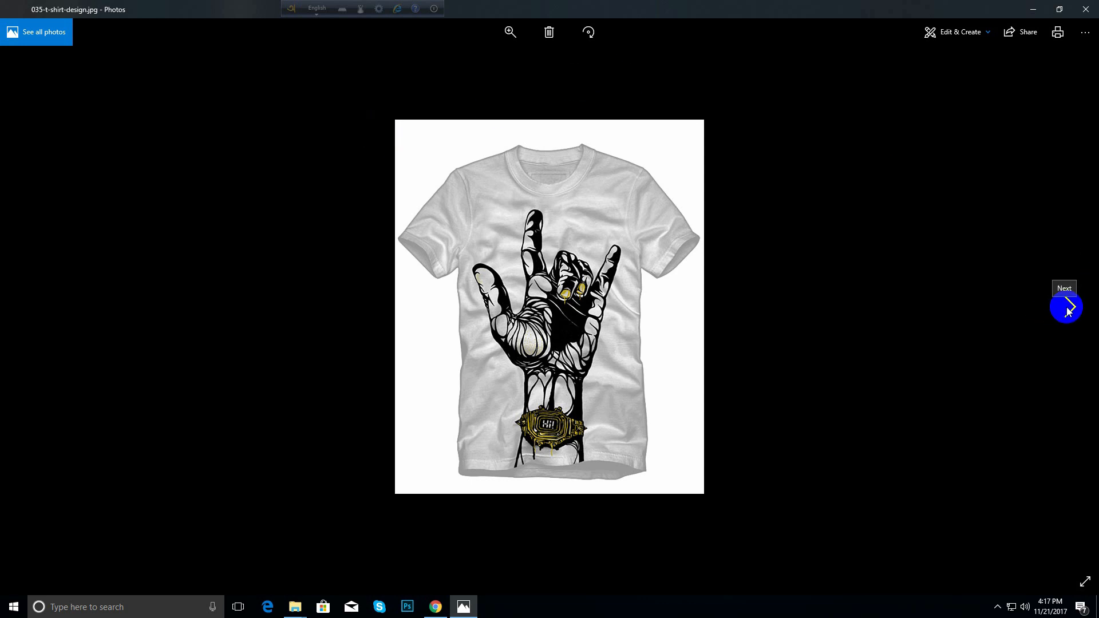
pyautogui.click(1069, 311)
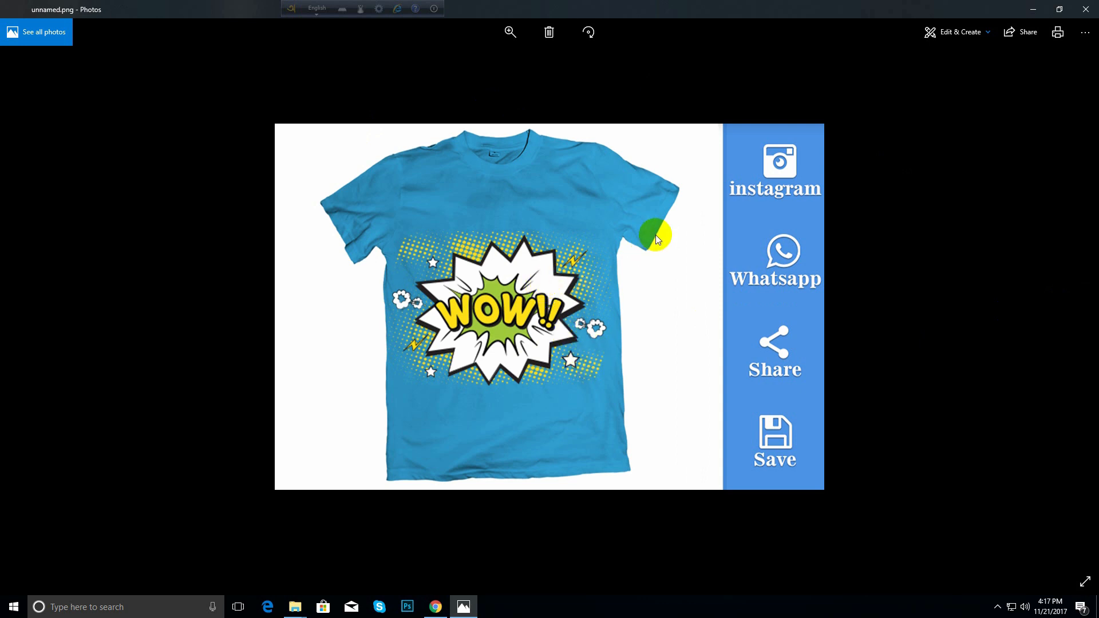
pyautogui.click(1086, 9)
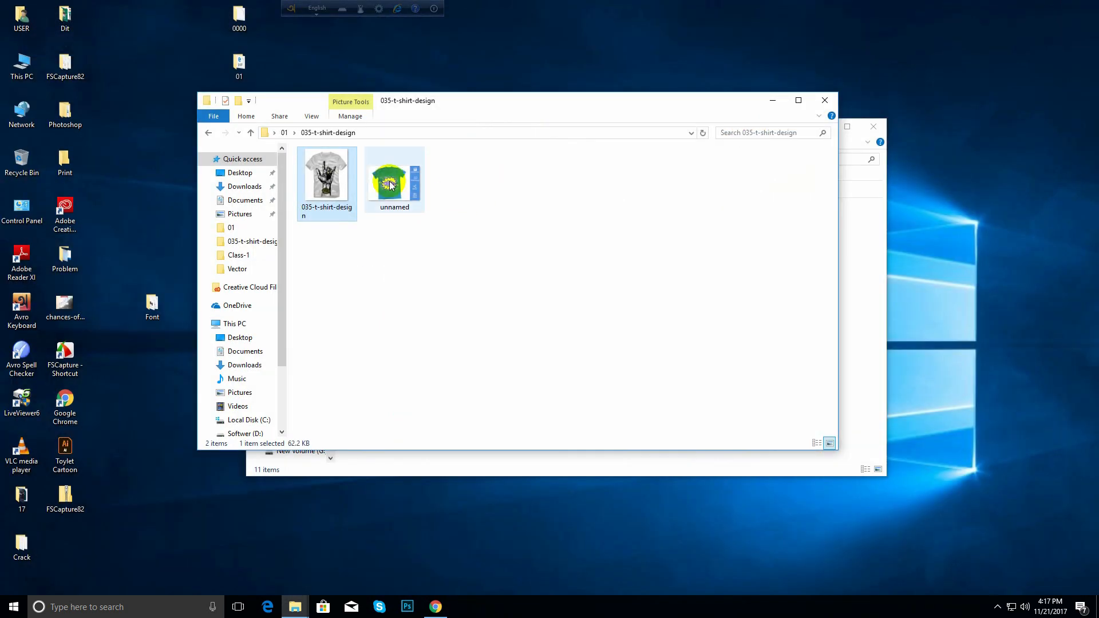
pyautogui.click(250, 132)
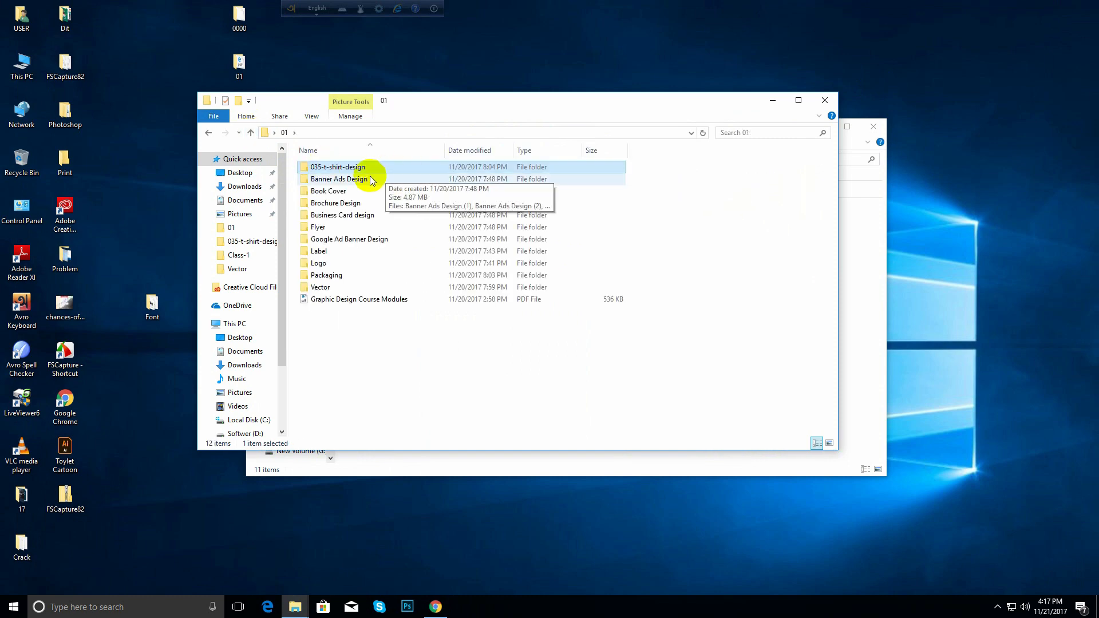
# - Look back and forth through images (1) to (3) in the Banner Ads Design folder, then return to folder 01
pyautogui.doubleClick(364, 179)
pyautogui.doubleClick(317, 174)
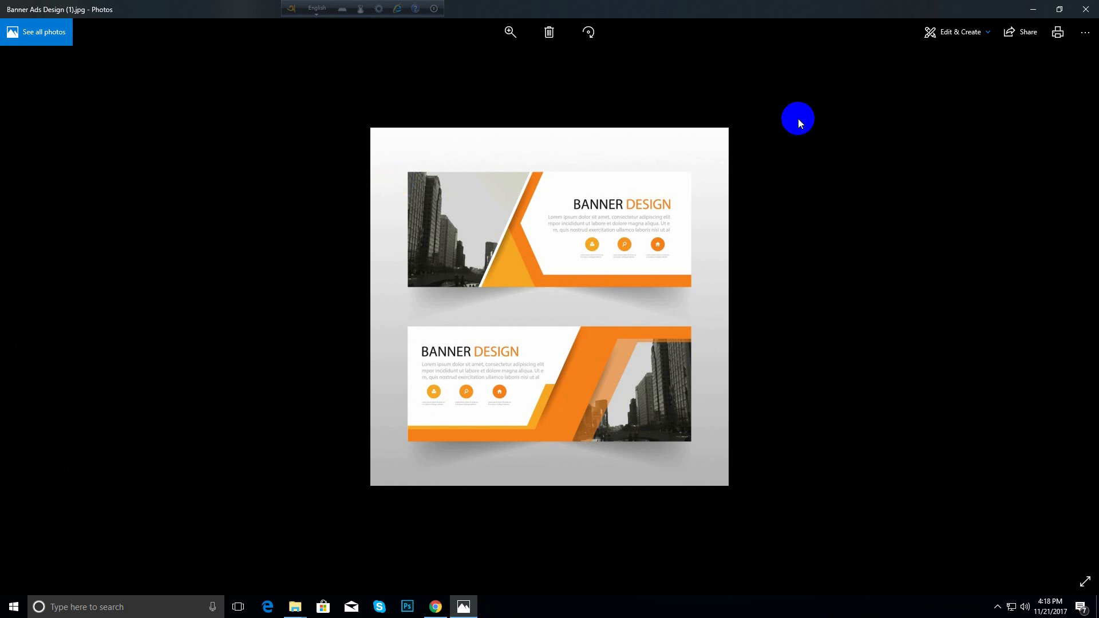
pyautogui.press('Right')
pyautogui.press('Right')
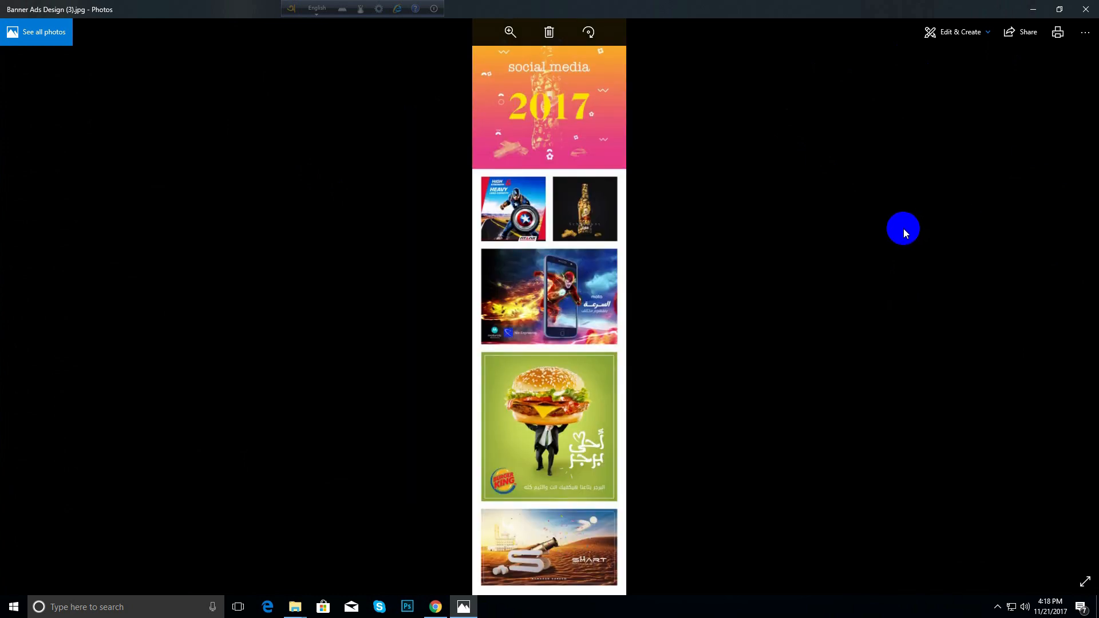
pyautogui.press('Left')
pyautogui.press('Right')
pyautogui.press('Left')
pyautogui.press('Left')
pyautogui.press('Right')
pyautogui.press('Right')
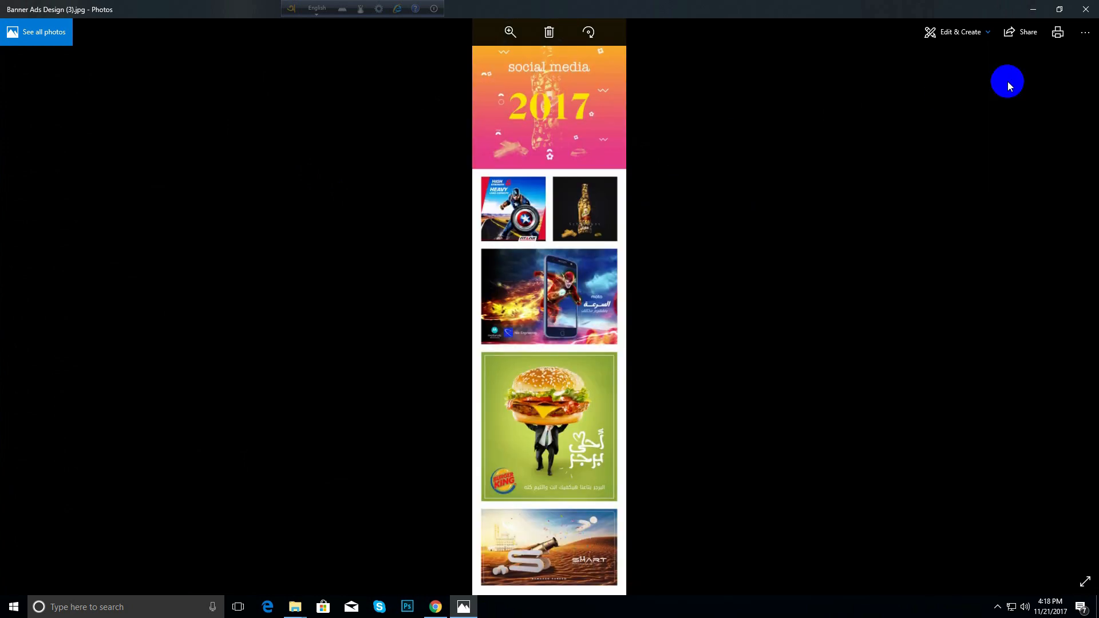
pyautogui.click(1086, 10)
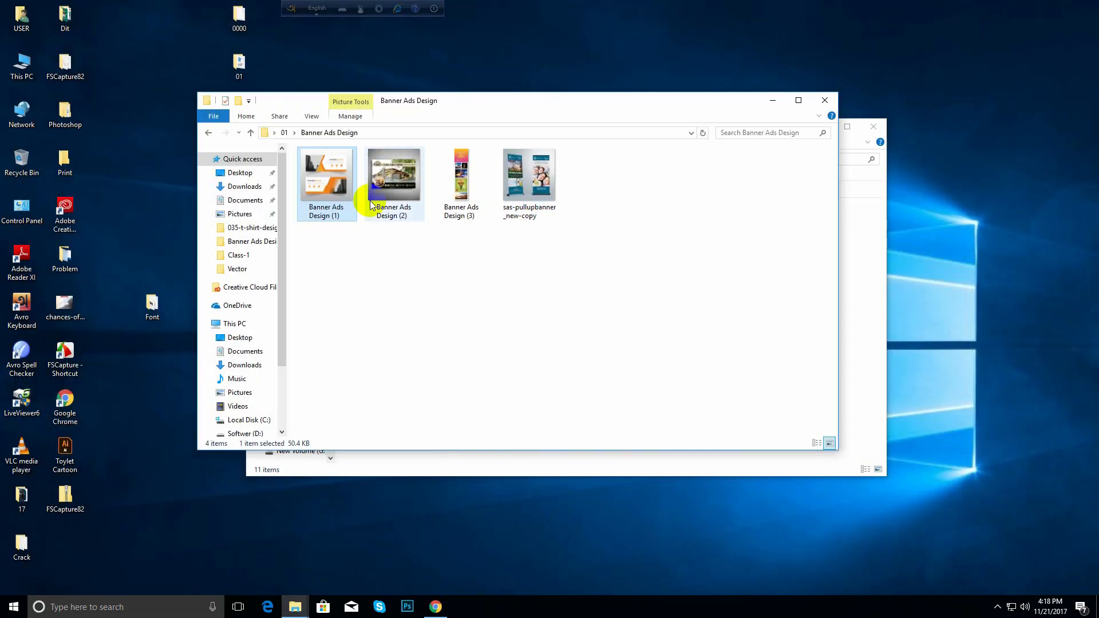
pyautogui.click(250, 133)
# - View the cover image in the Book Cover folder, close it and return to folder 01
pyautogui.doubleClick(329, 191)
pyautogui.doubleClick(329, 195)
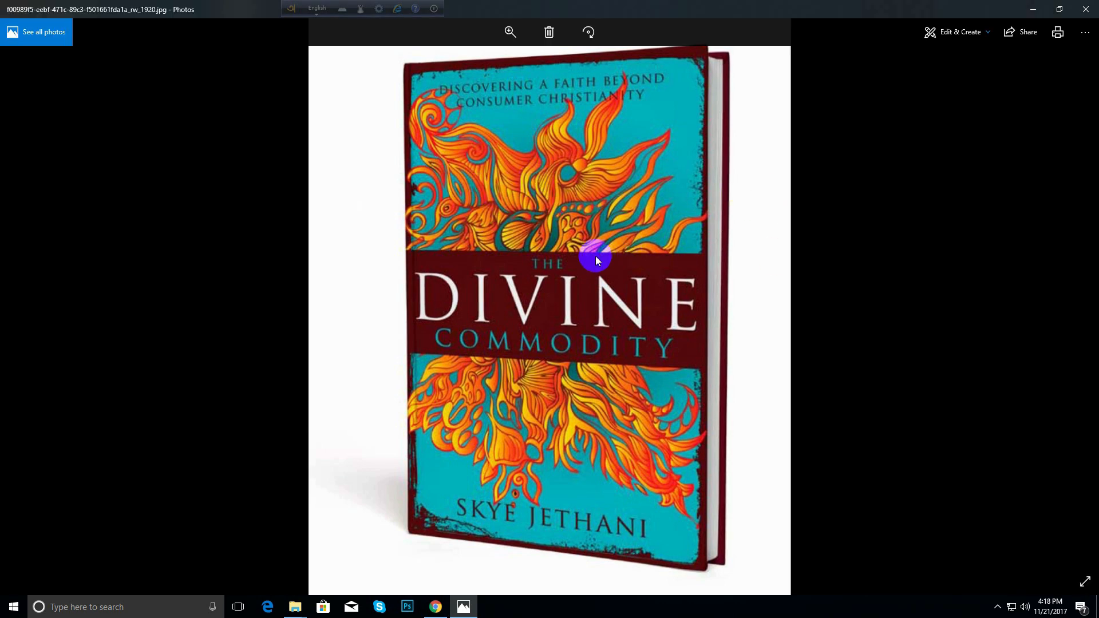
pyautogui.click(1085, 9)
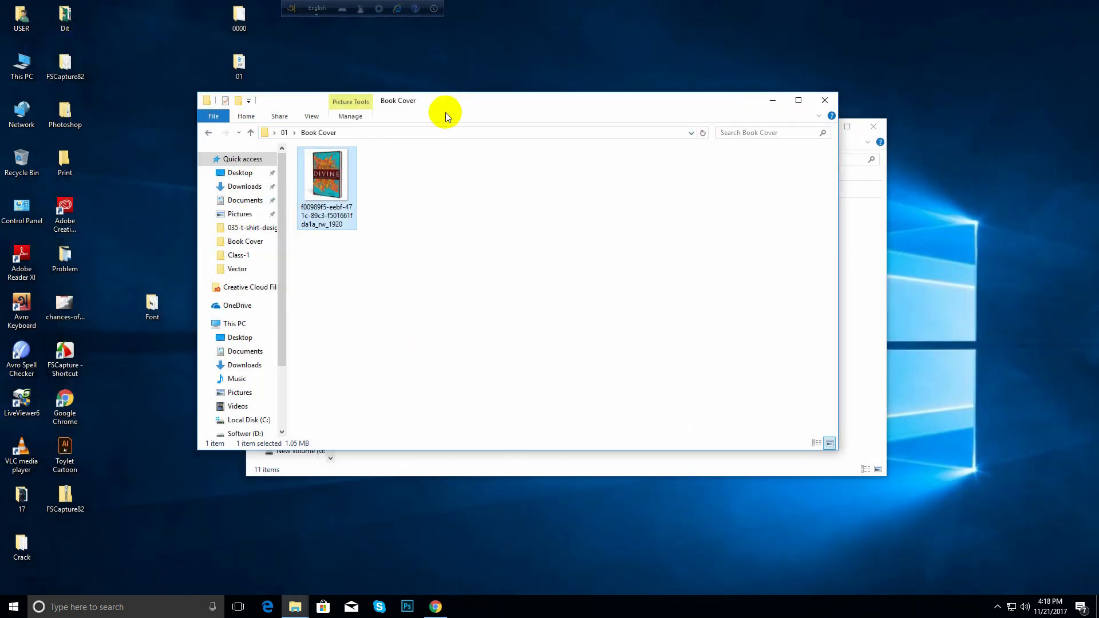
pyautogui.click(249, 132)
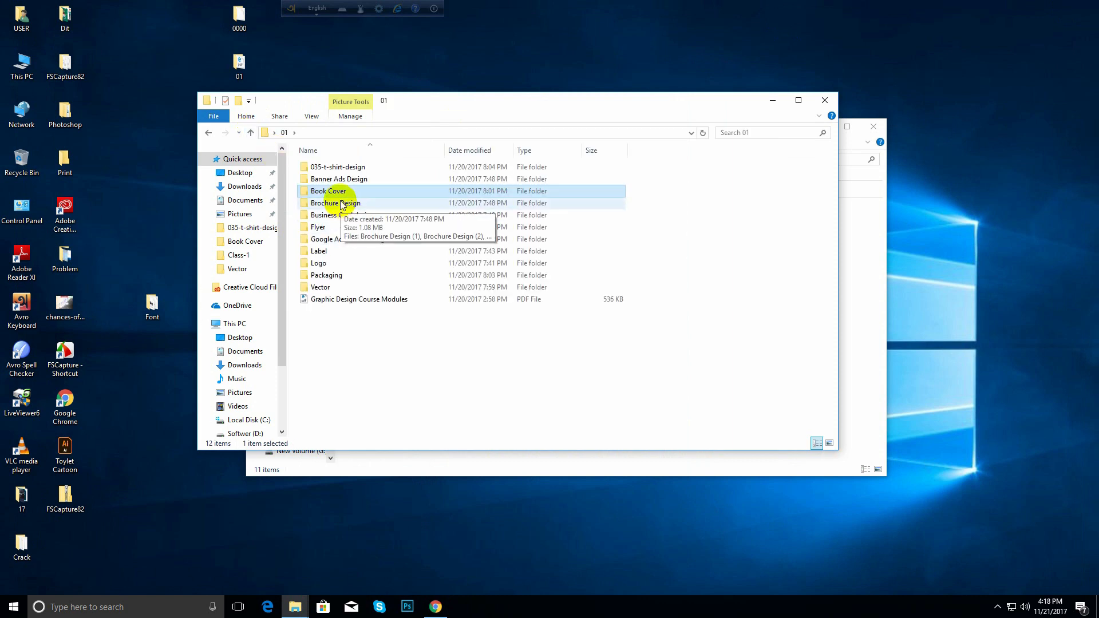
# - View all three images in the Brochure Design folder, close the viewer and return to folder 01
pyautogui.doubleClick(342, 205)
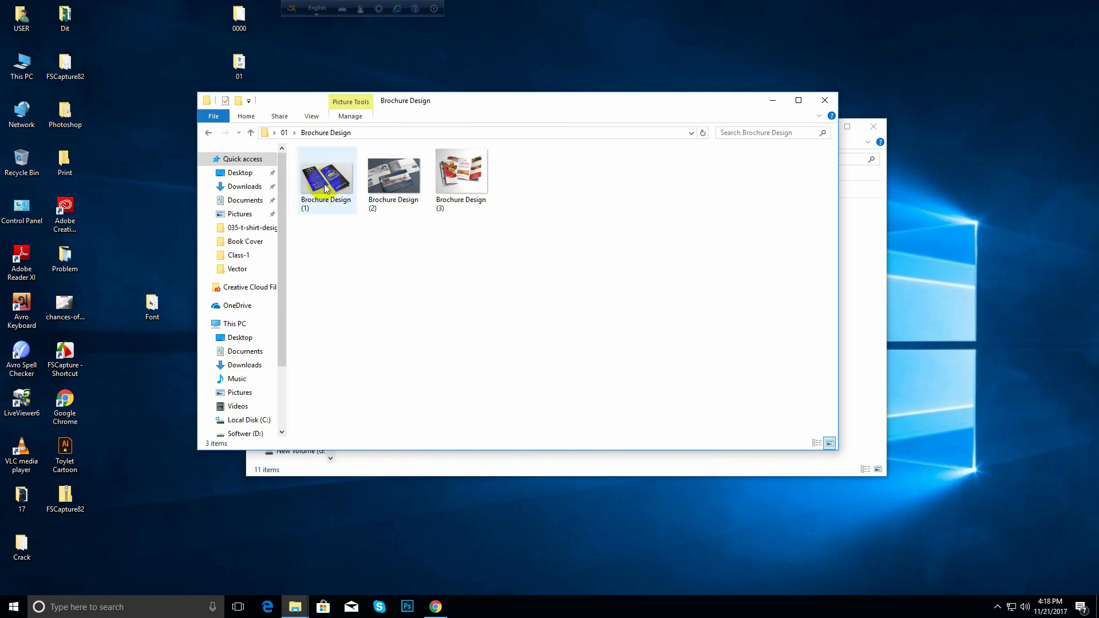
pyautogui.doubleClick(325, 188)
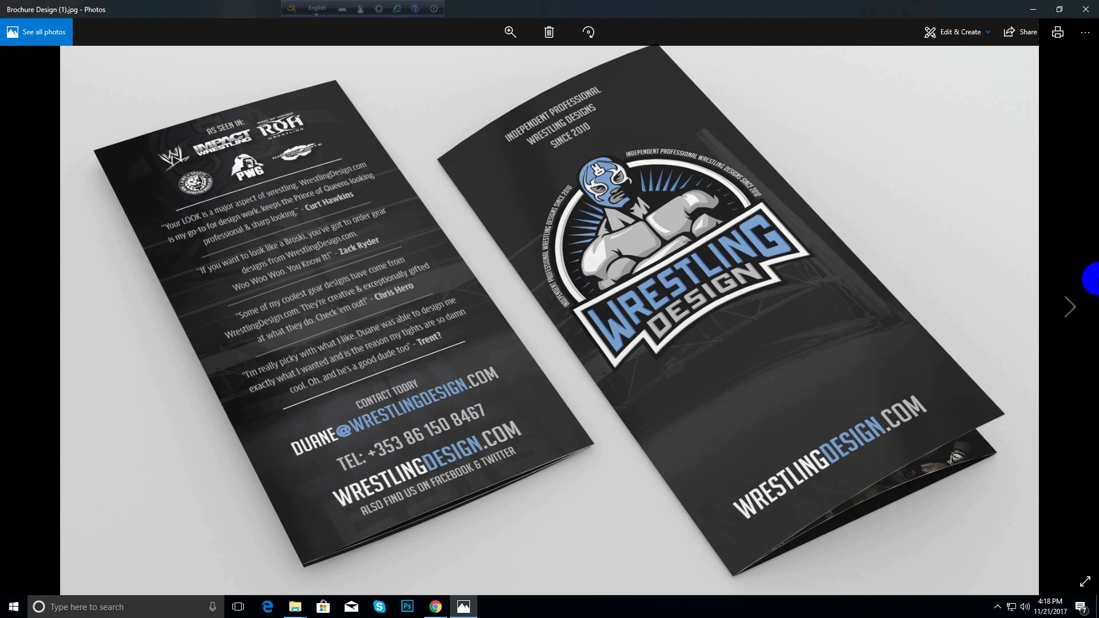
pyautogui.click(1070, 304)
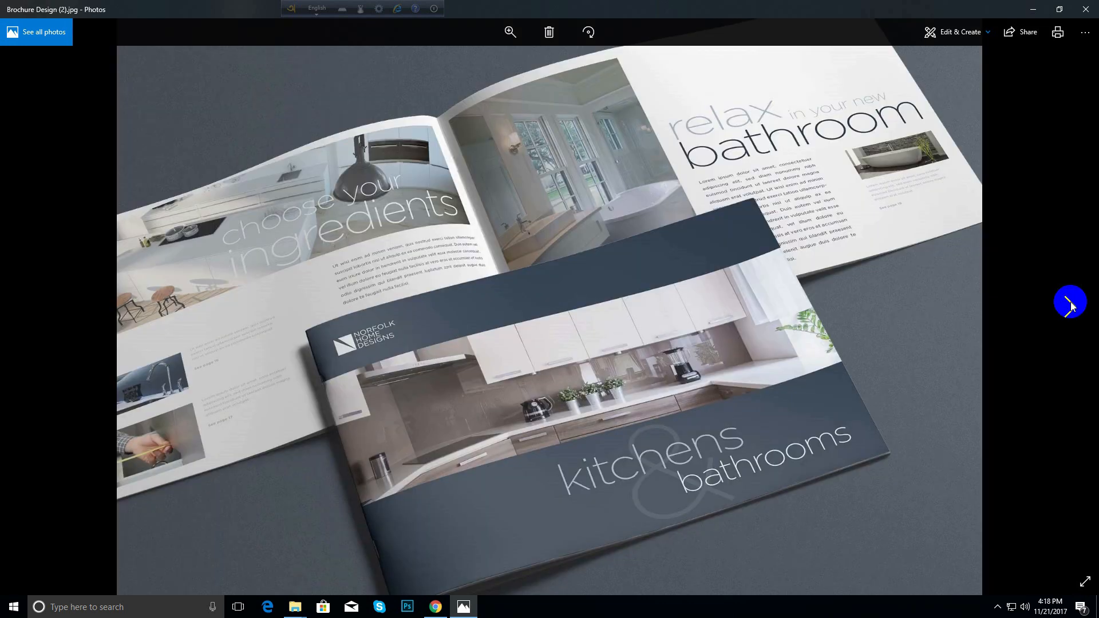
pyautogui.click(1076, 309)
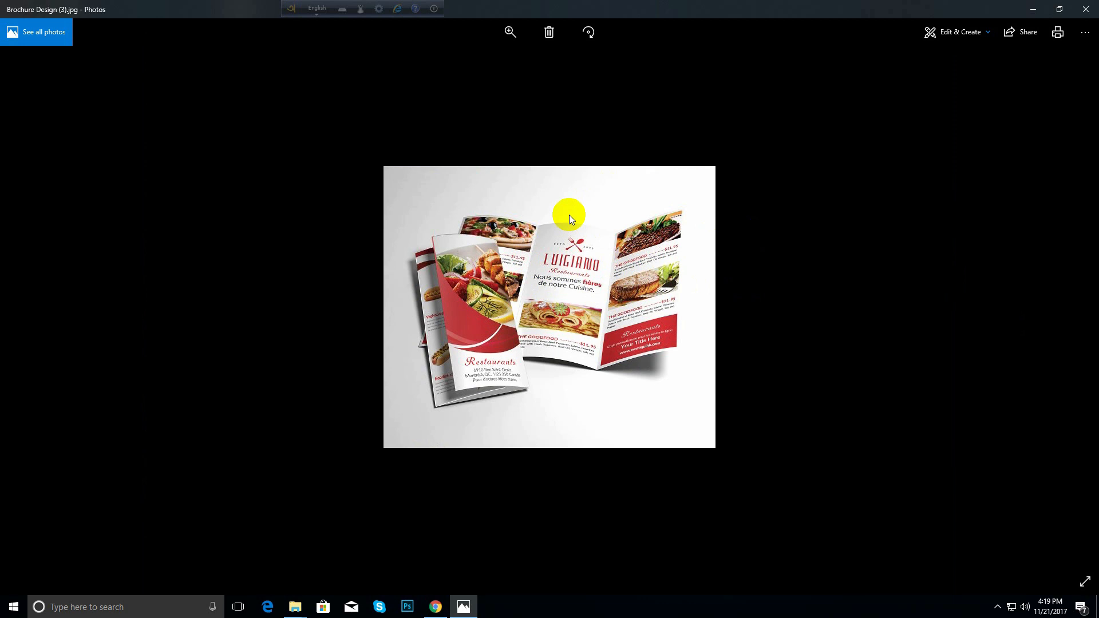
pyautogui.click(1086, 9)
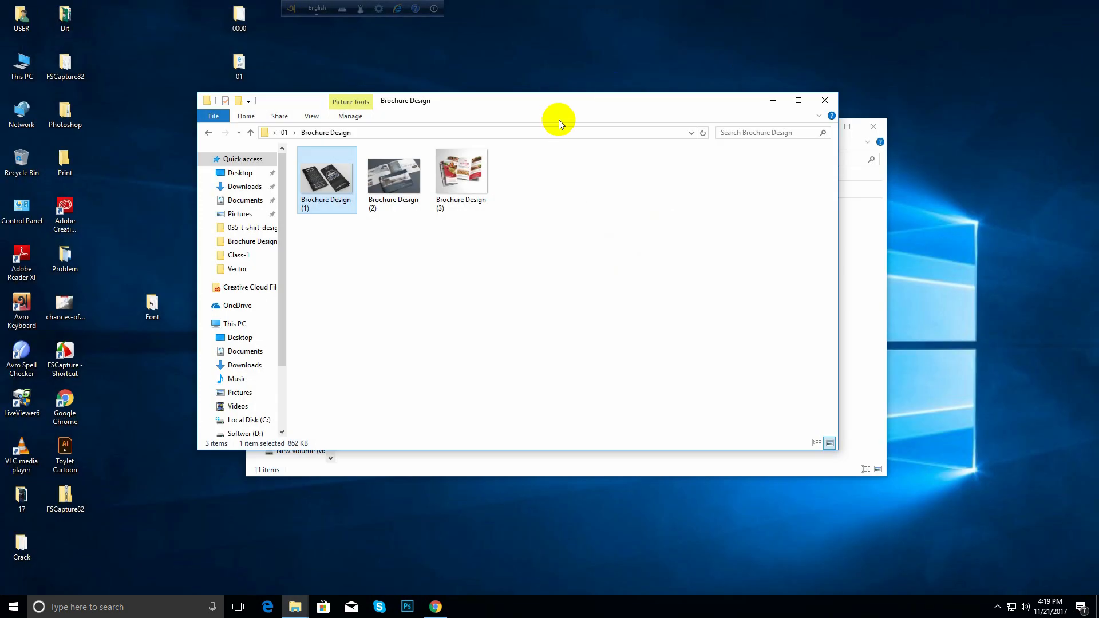
pyautogui.click(250, 133)
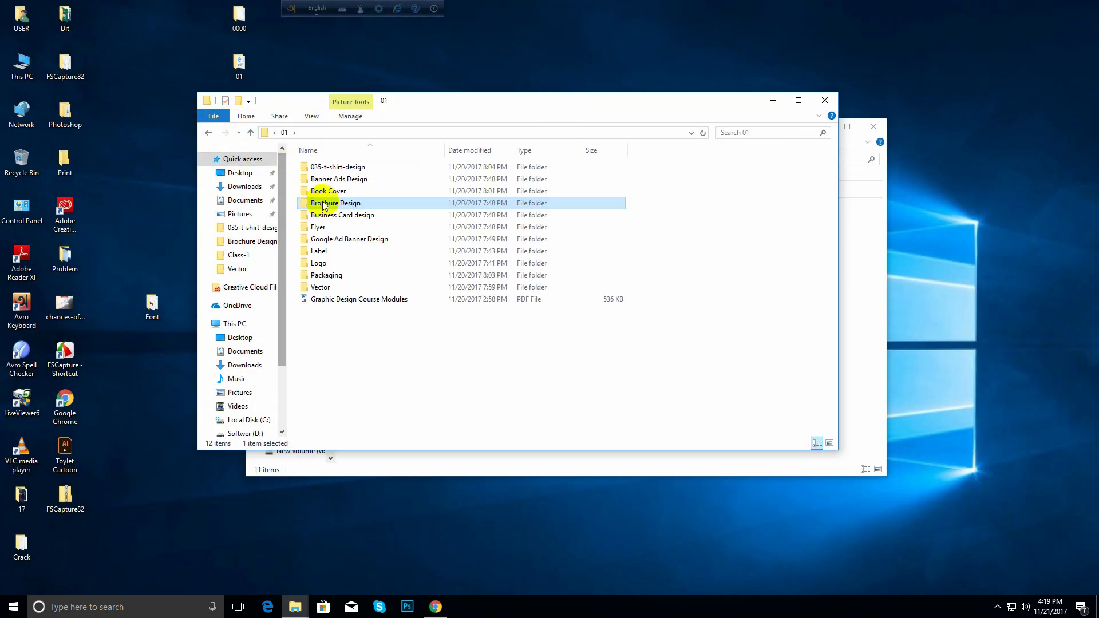
# - View all four images in the Business Card design folder, close the viewer and return to folder 01
pyautogui.doubleClick(353, 216)
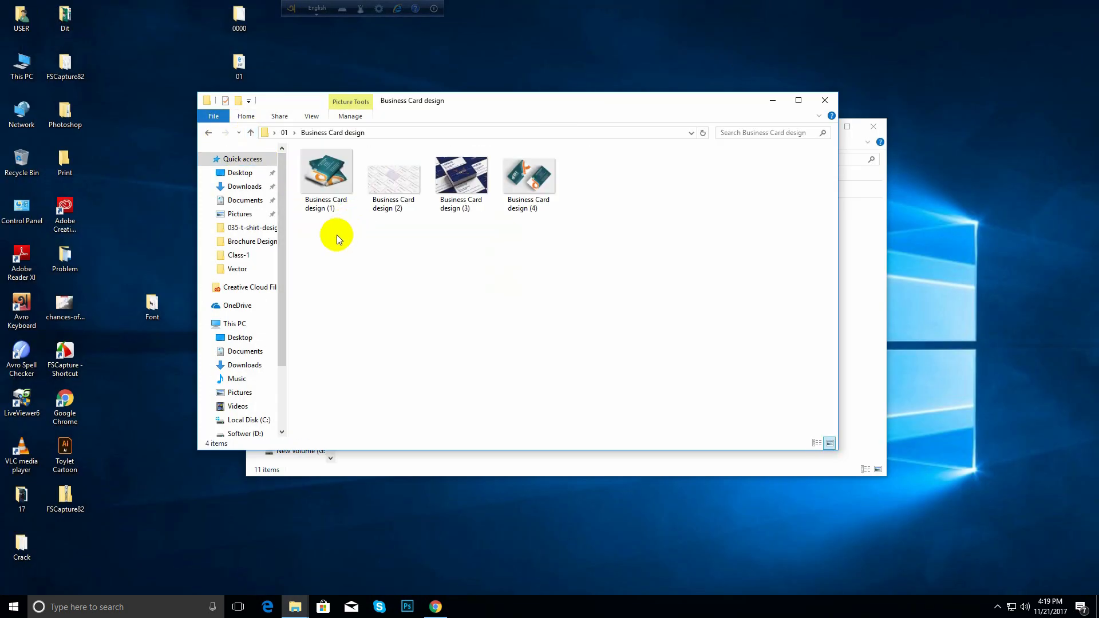
pyautogui.doubleClick(324, 187)
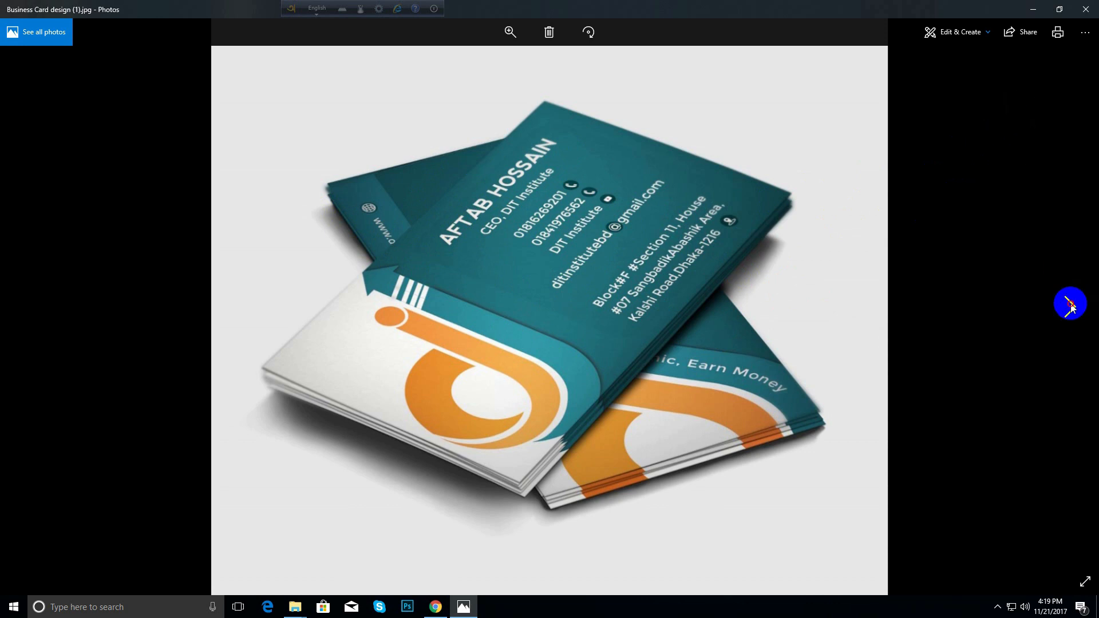
pyautogui.click(1070, 304)
pyautogui.click(1071, 305)
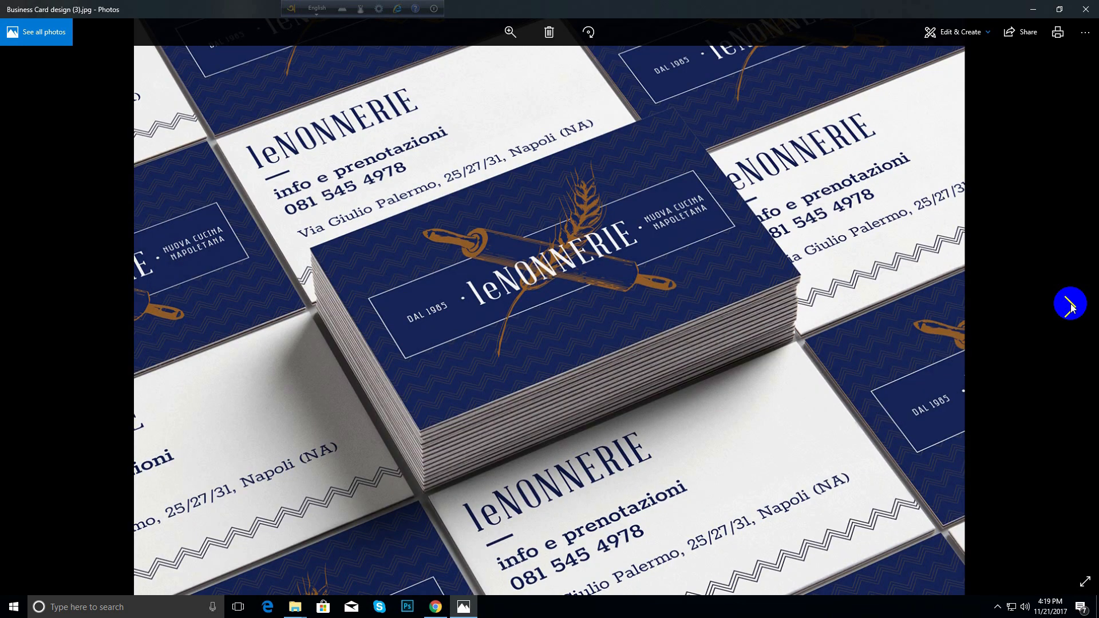
pyautogui.click(1071, 304)
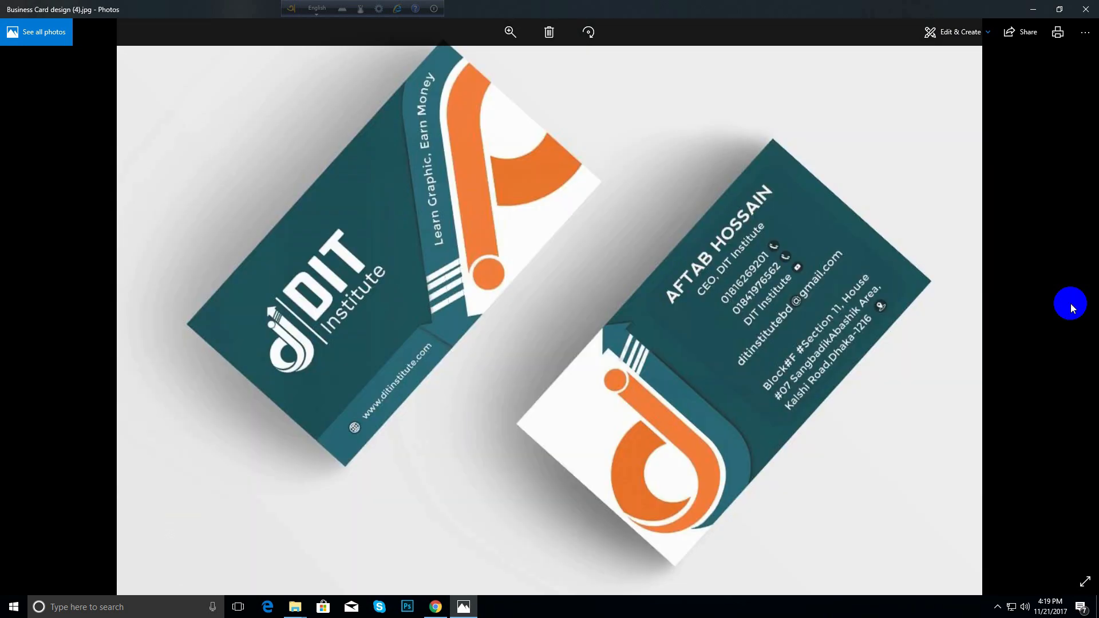
pyautogui.click(1075, 14)
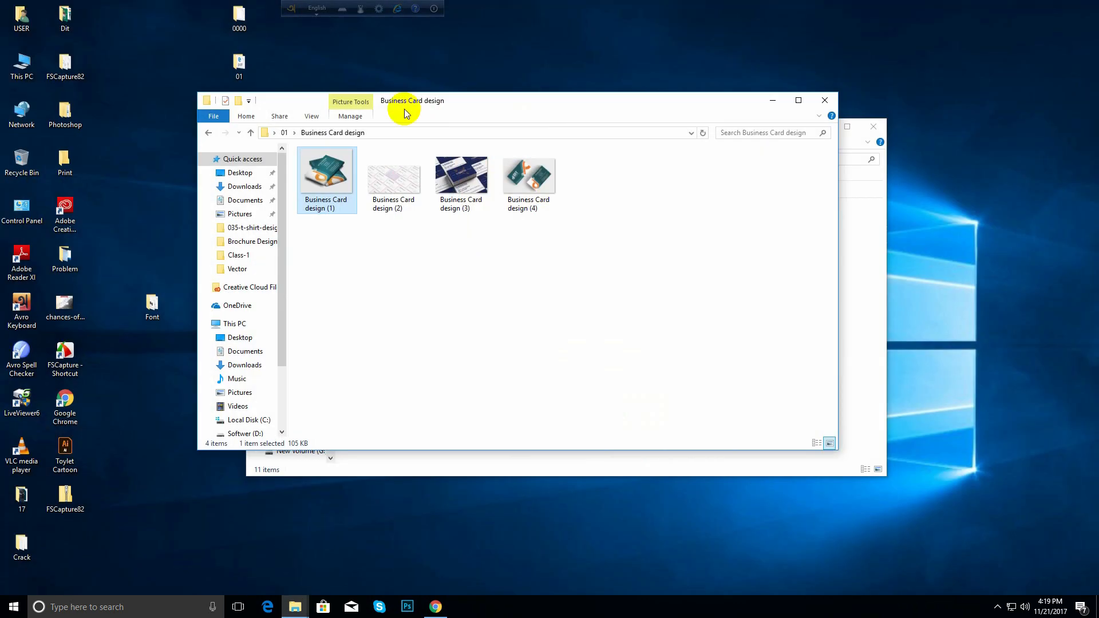
pyautogui.click(250, 133)
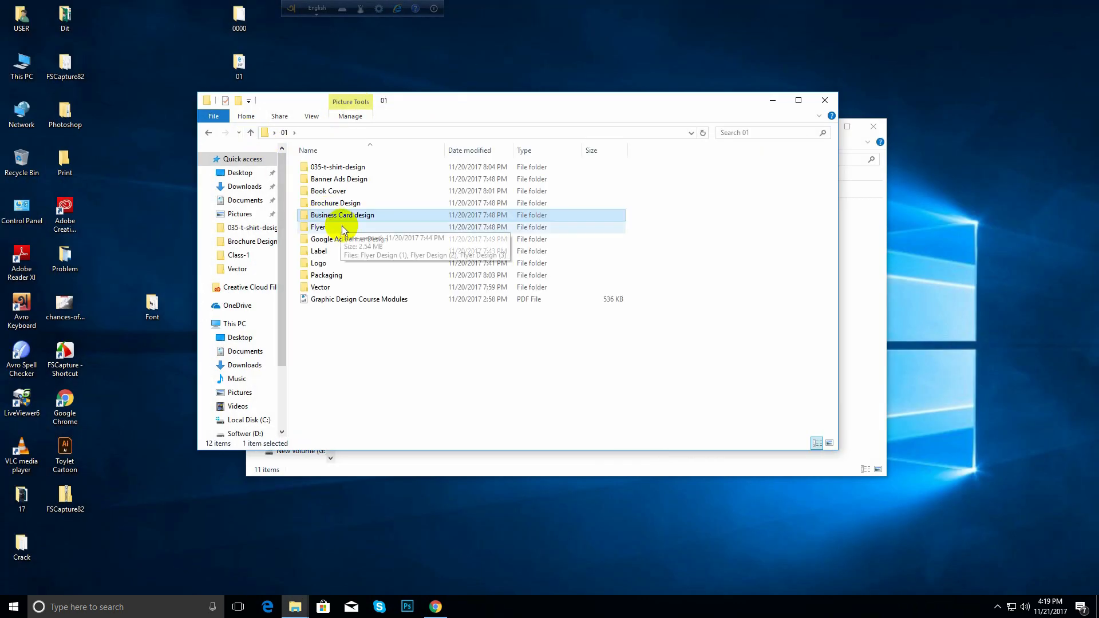
# - View all three images in the Flyer folder, close the viewer and return to folder 01
pyautogui.click(322, 228)
pyautogui.doubleClick(322, 228)
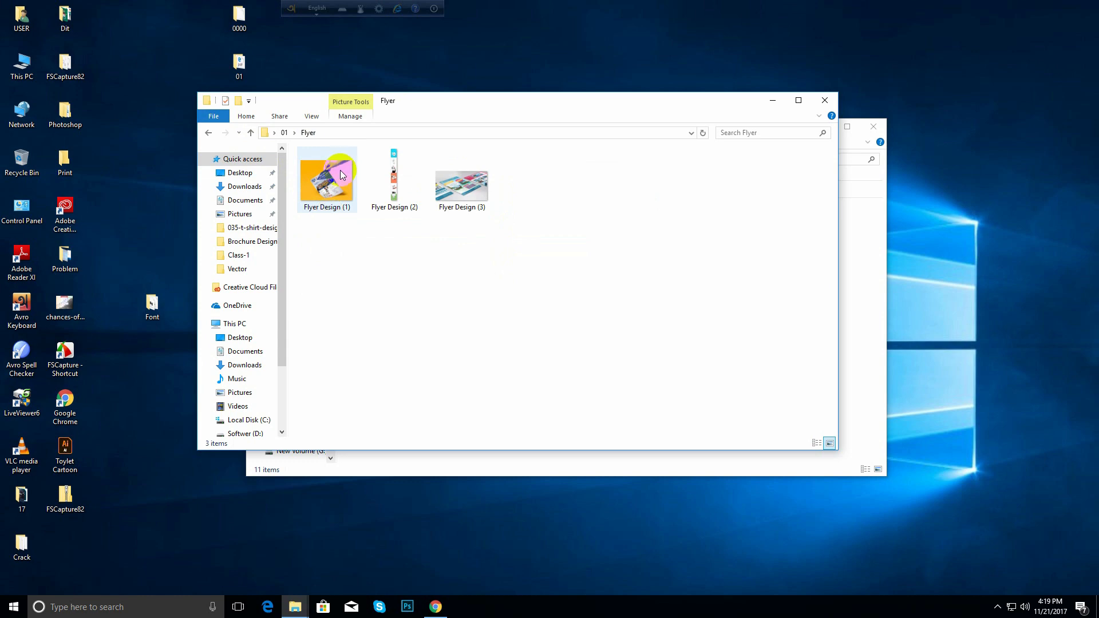
pyautogui.doubleClick(324, 192)
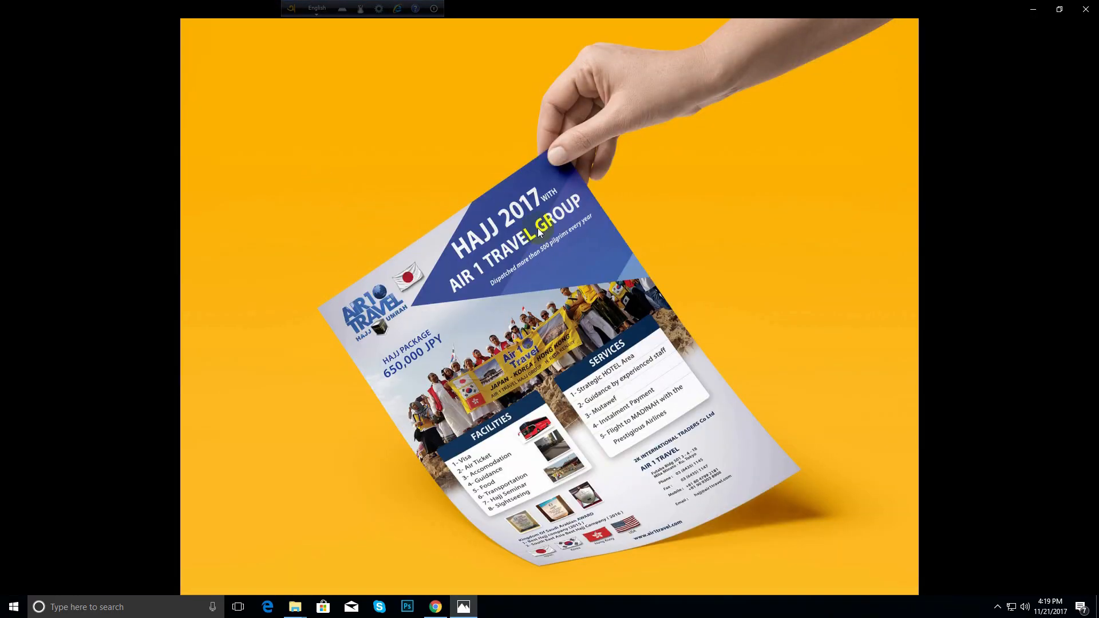
pyautogui.click(1065, 297)
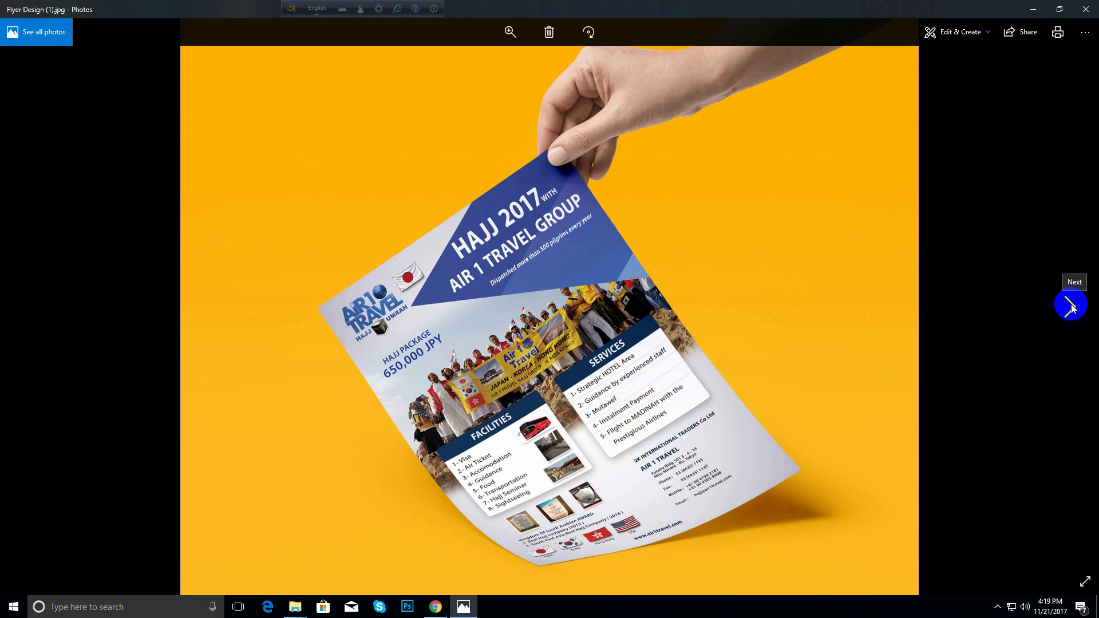
pyautogui.click(1071, 308)
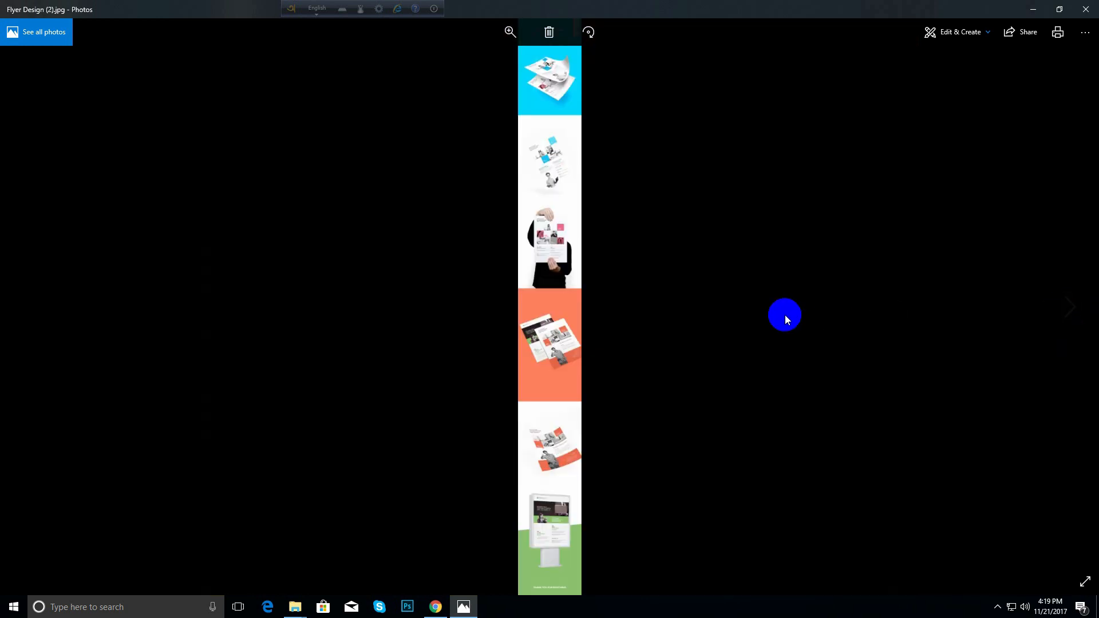
pyautogui.click(1070, 308)
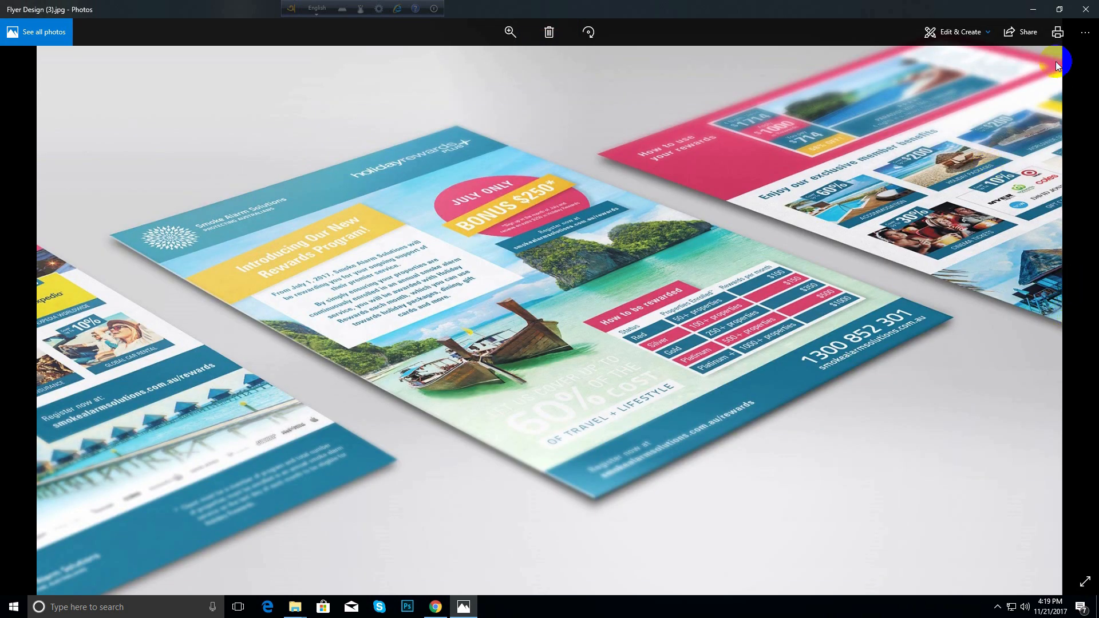
pyautogui.click(1086, 9)
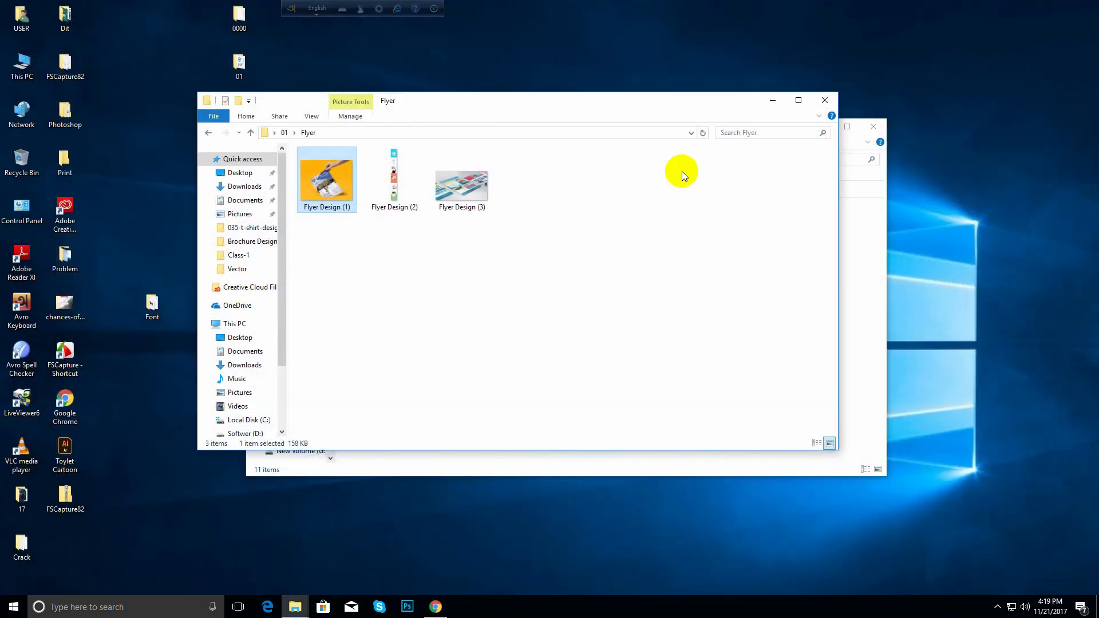
pyautogui.click(250, 133)
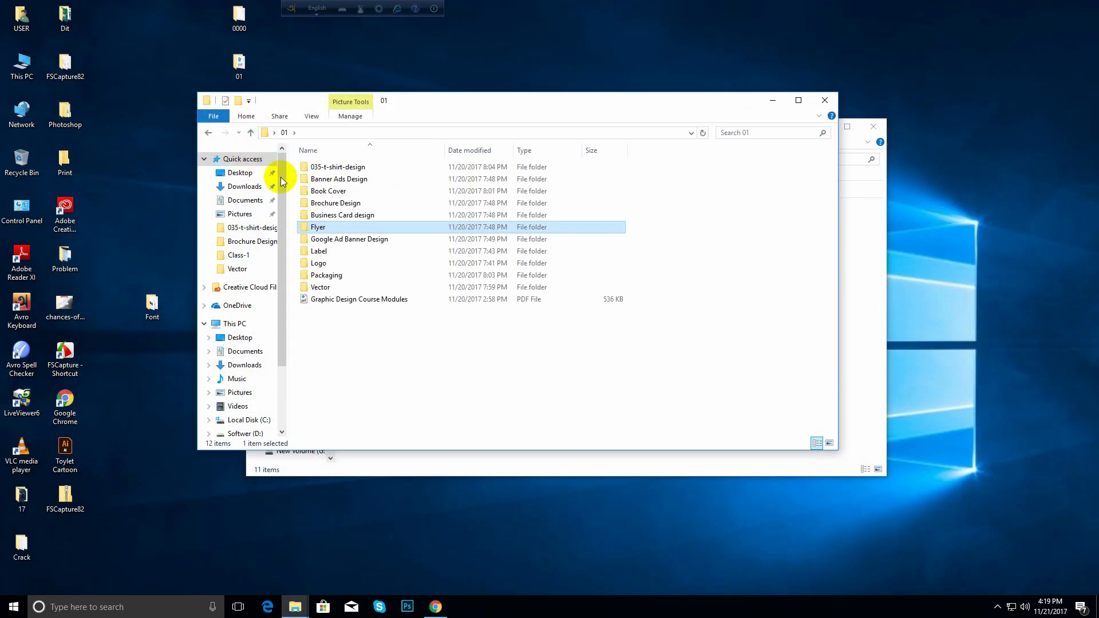
# - View the first banner image in the Google Ad Banner Design folder, close it and return to folder 01
pyautogui.doubleClick(359, 239)
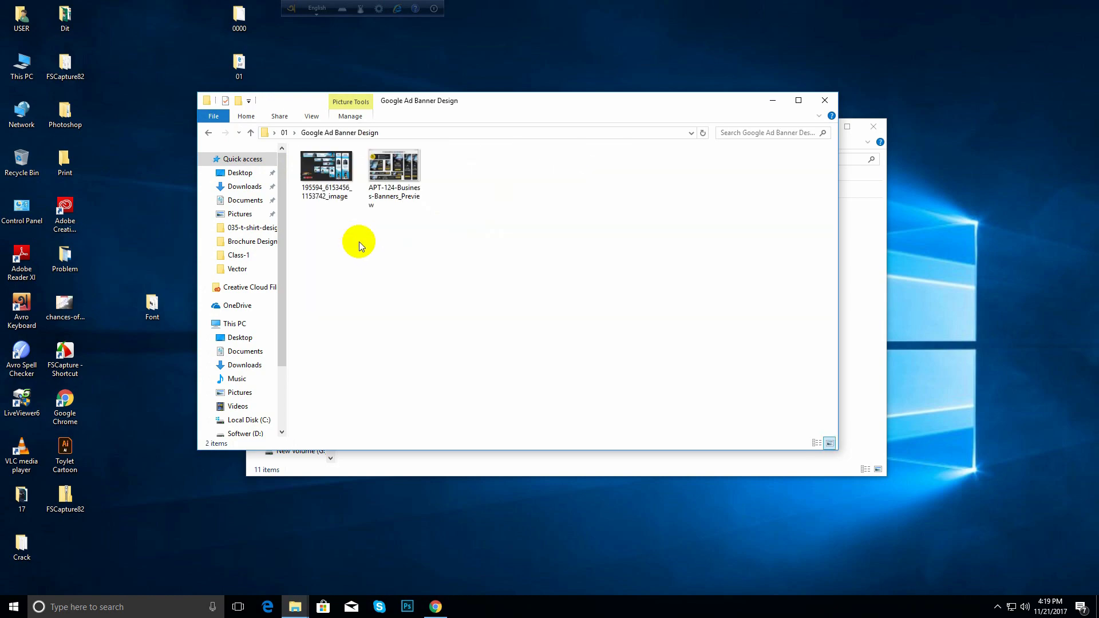
pyautogui.doubleClick(326, 180)
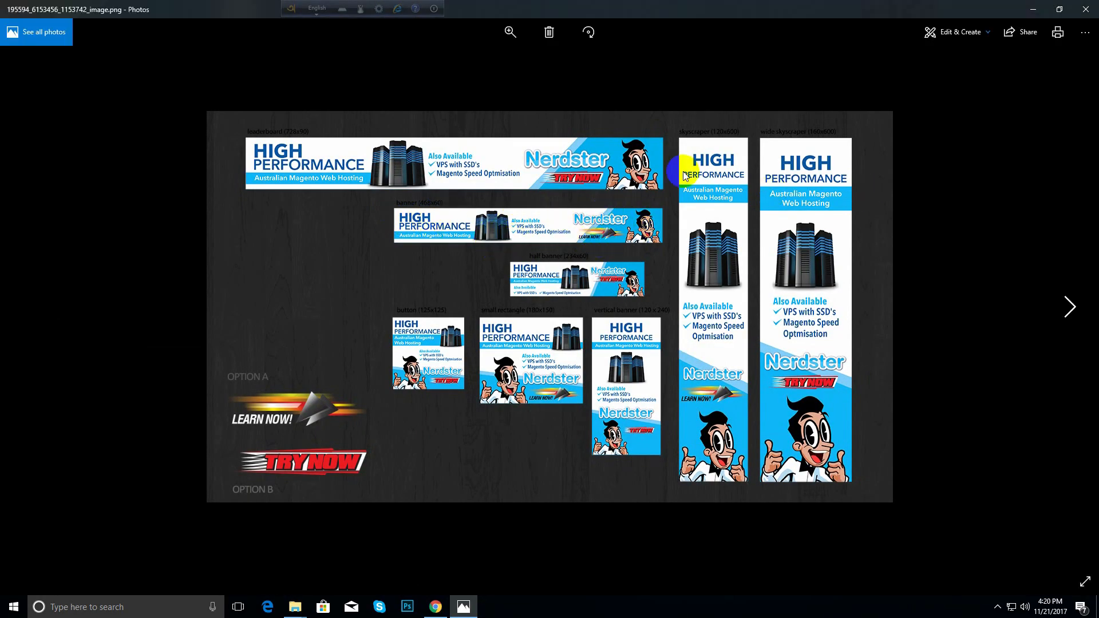
pyautogui.click(1086, 9)
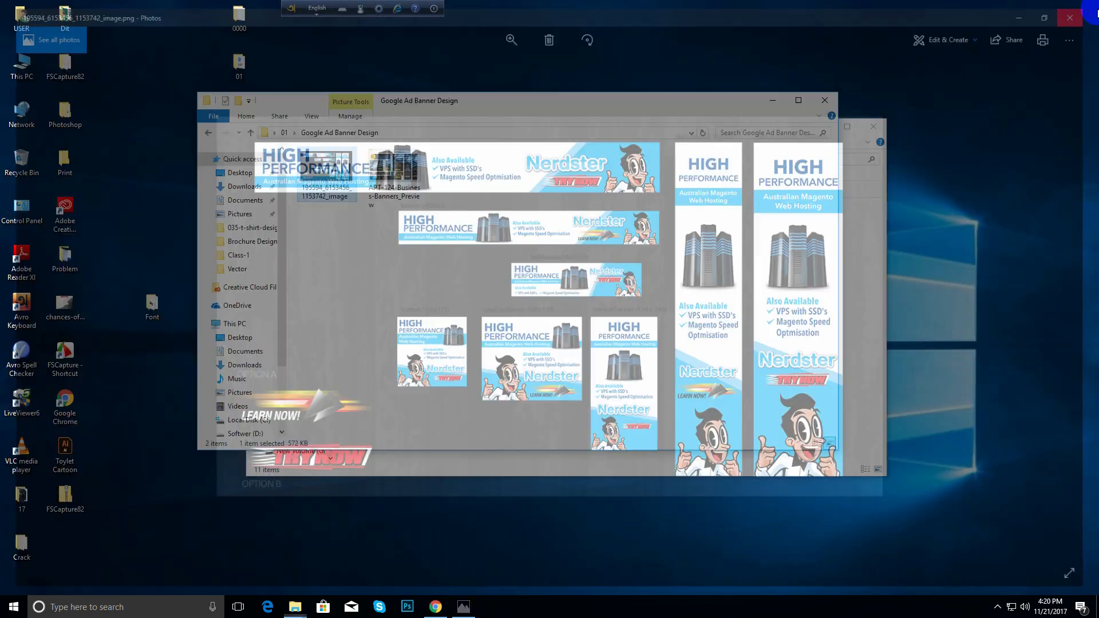
pyautogui.click(251, 132)
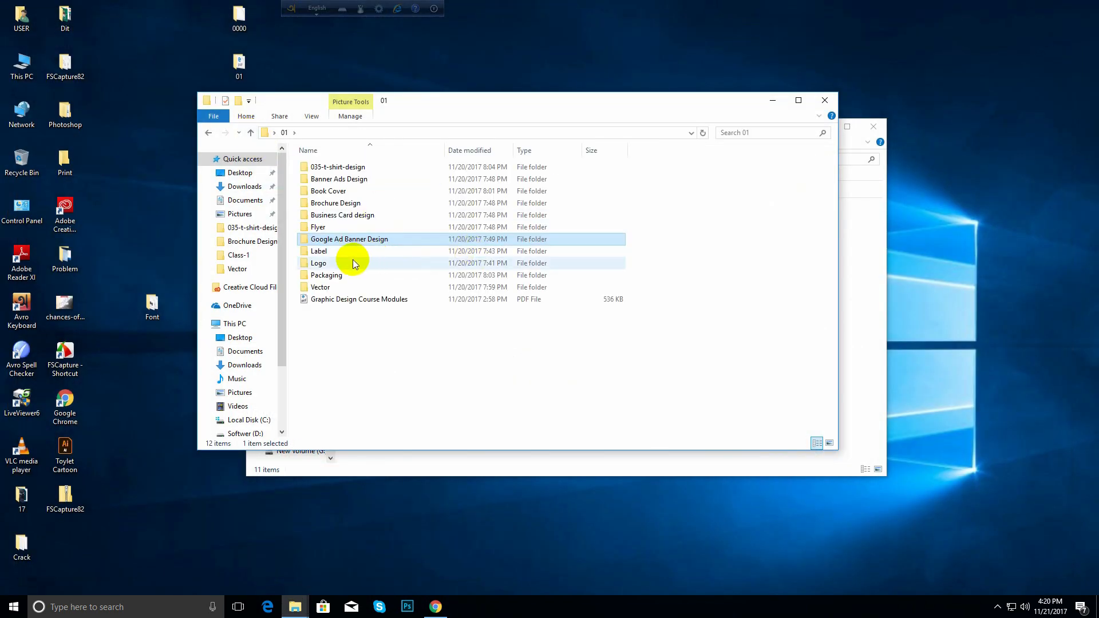
# - View the flat cream label and both jar mockups in the Label folder, close the viewer and return to folder 01
pyautogui.doubleClick(318, 250)
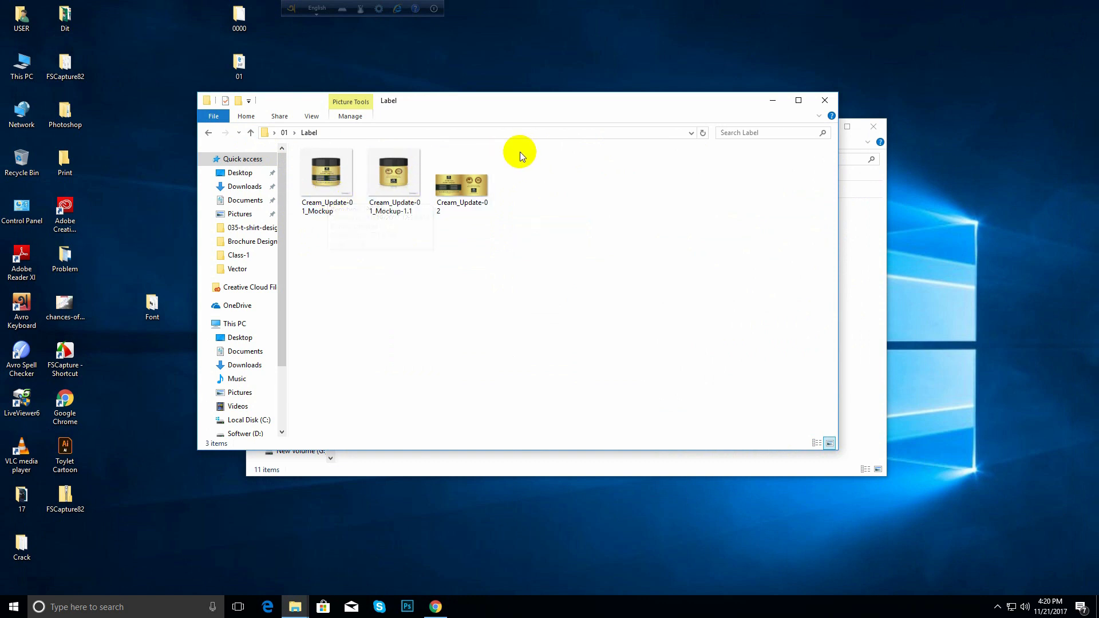
pyautogui.doubleClick(458, 189)
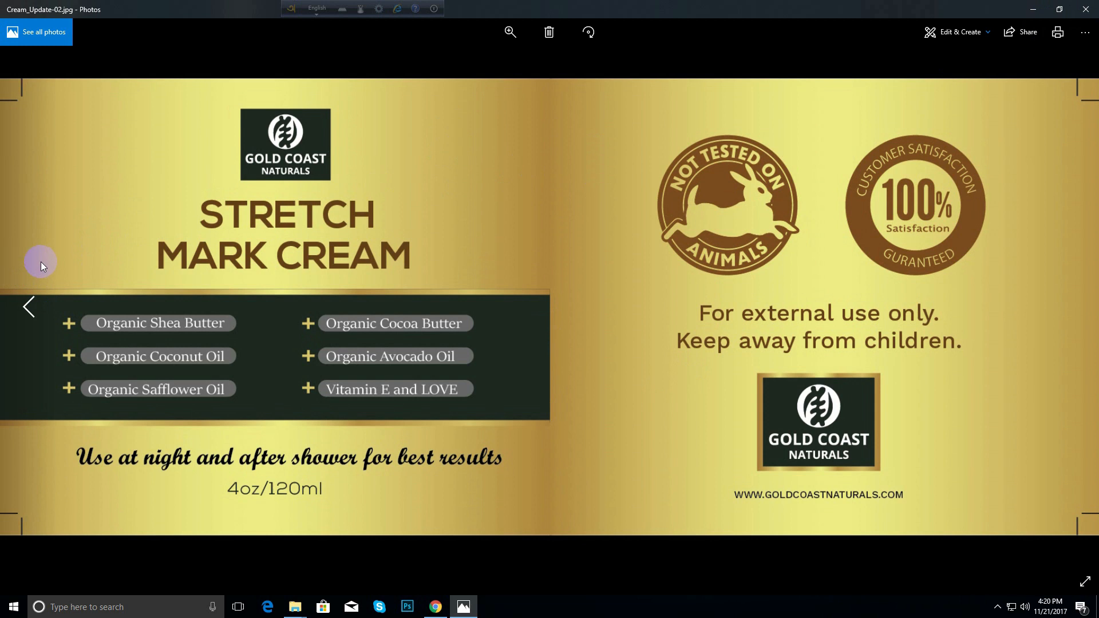
pyautogui.click(26, 306)
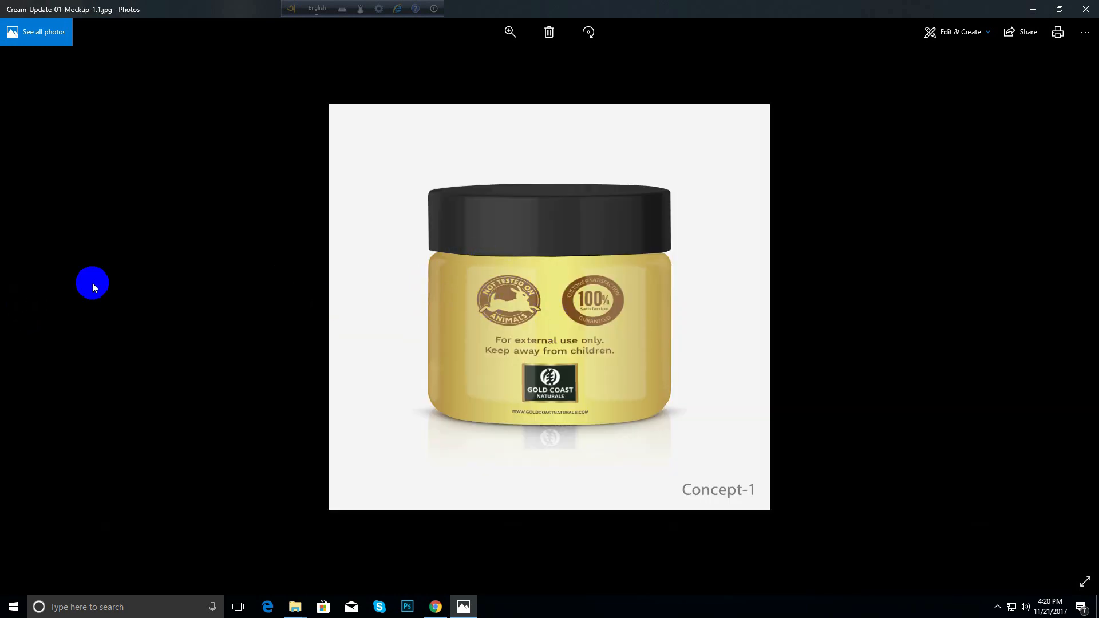
pyautogui.click(1067, 314)
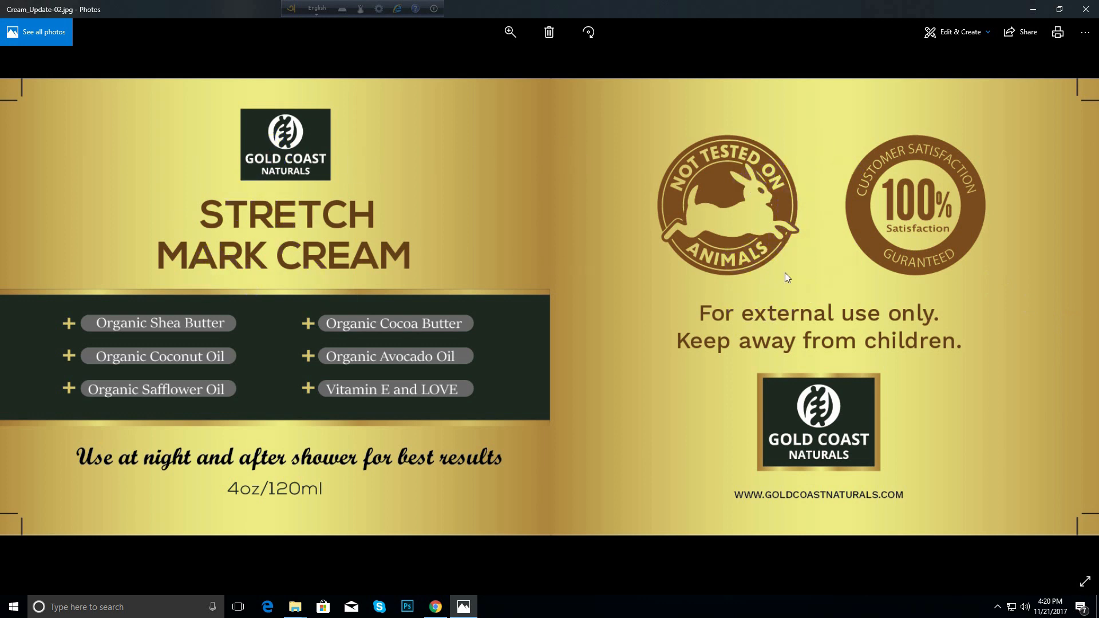
pyautogui.click(1060, 323)
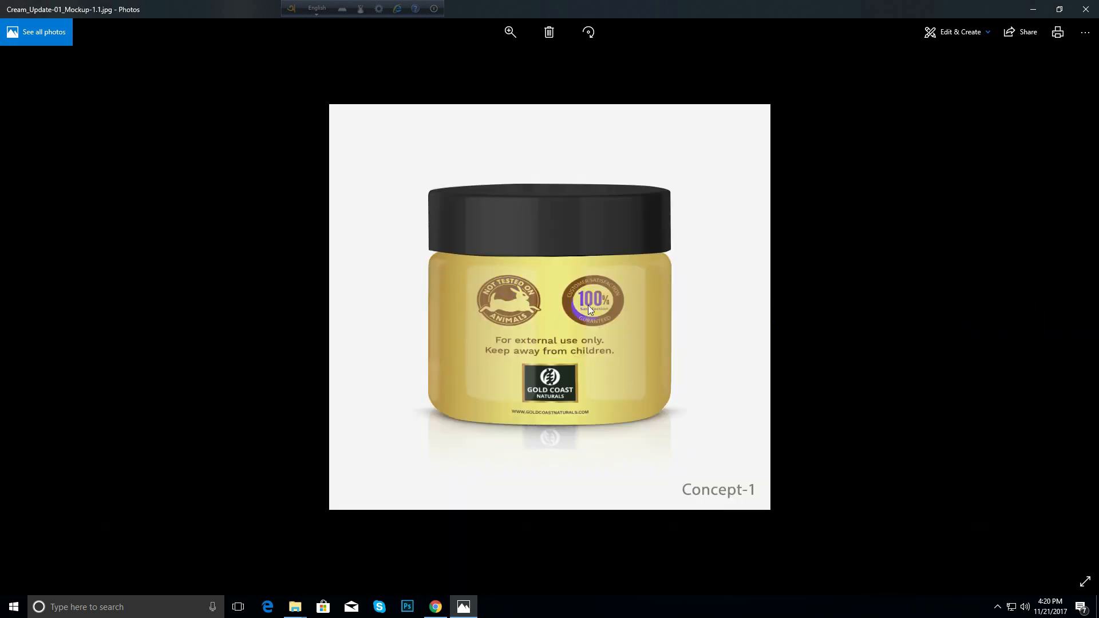
pyautogui.press('Right')
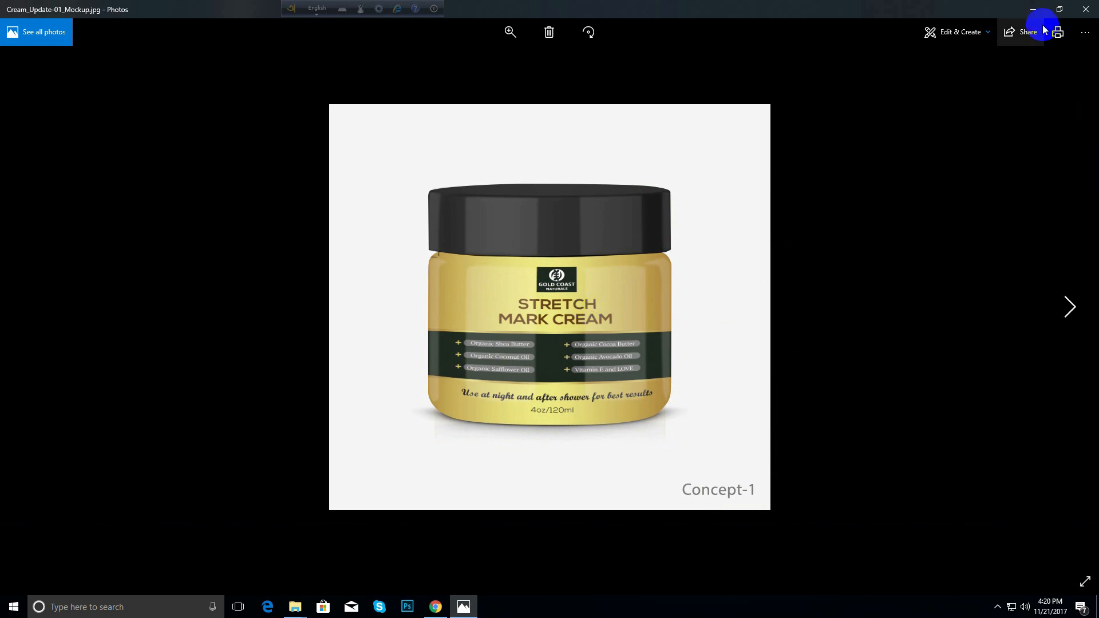
pyautogui.click(1085, 9)
pyautogui.click(251, 132)
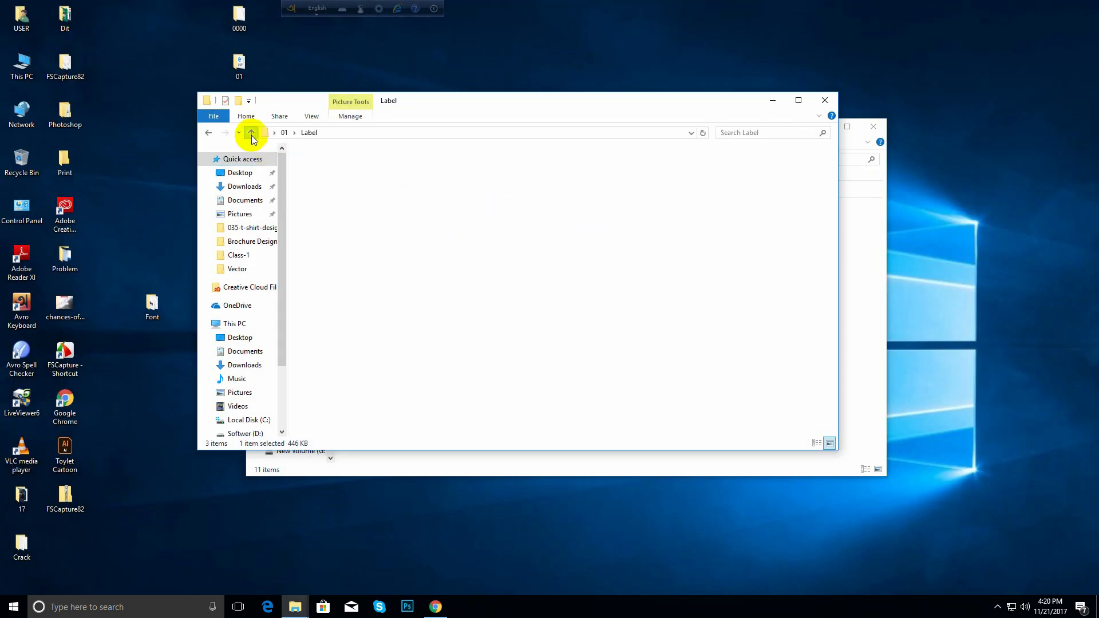
# - View the logo sheets Page 1 through Page 8 in the Logo folder, close the viewer and return to folder 01
pyautogui.doubleClick(319, 265)
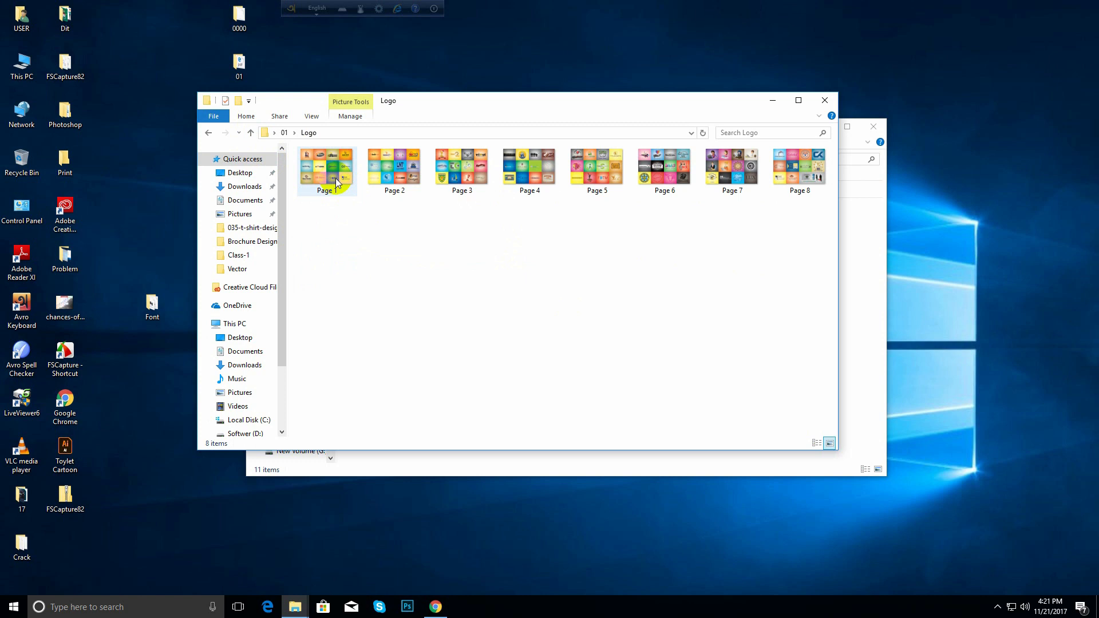
pyautogui.click(328, 174)
pyautogui.doubleClick(328, 174)
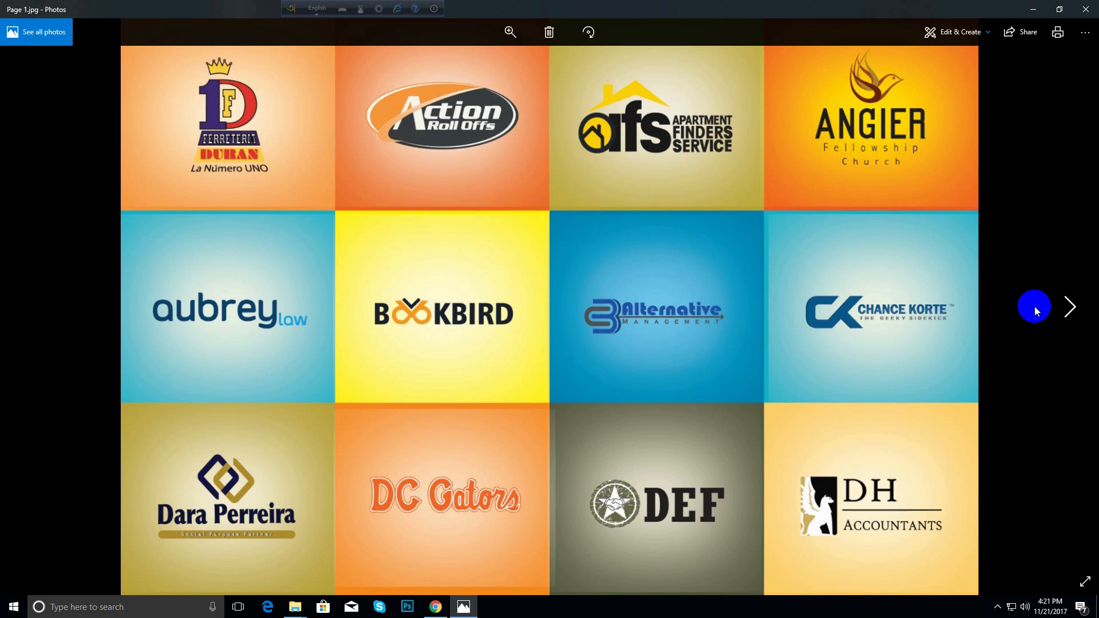
pyautogui.click(1069, 307)
pyautogui.click(1069, 309)
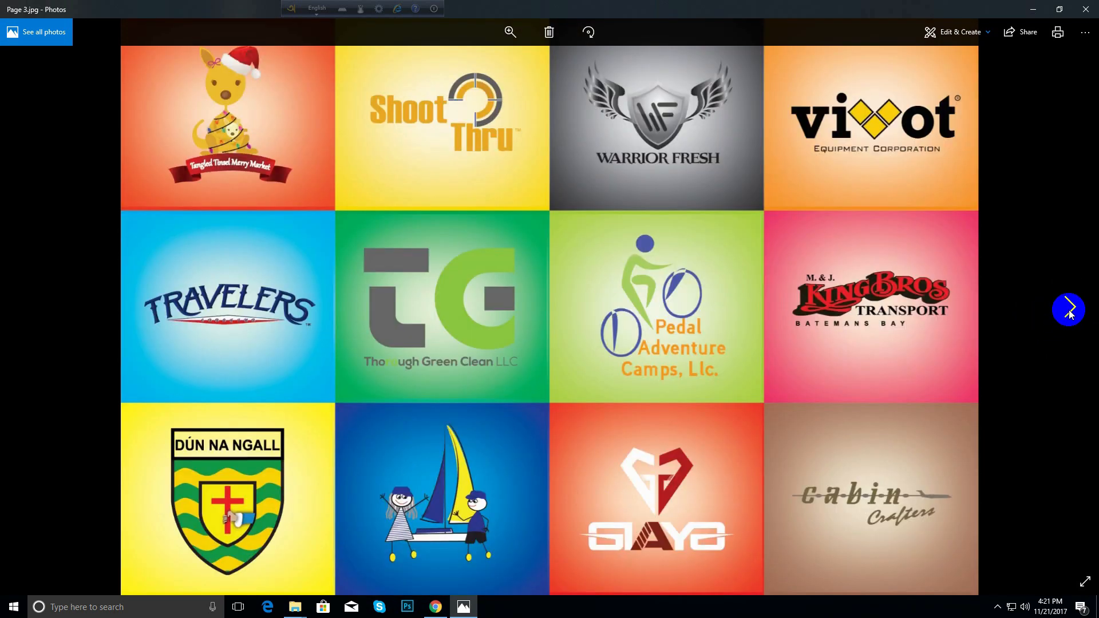
pyautogui.click(1070, 309)
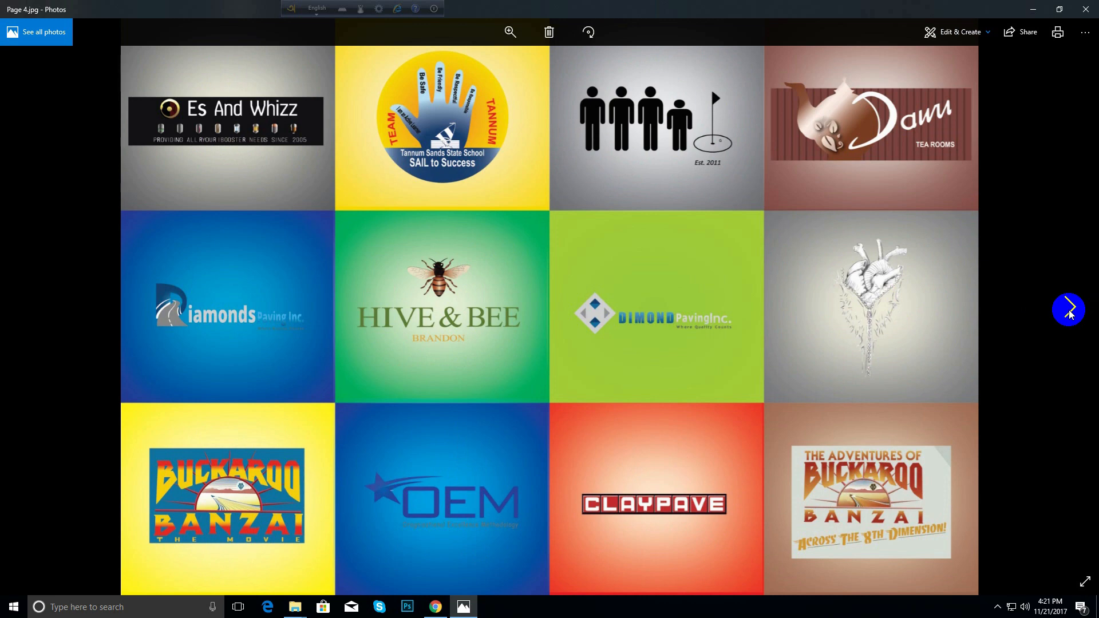
pyautogui.click(1069, 309)
pyautogui.click(1070, 310)
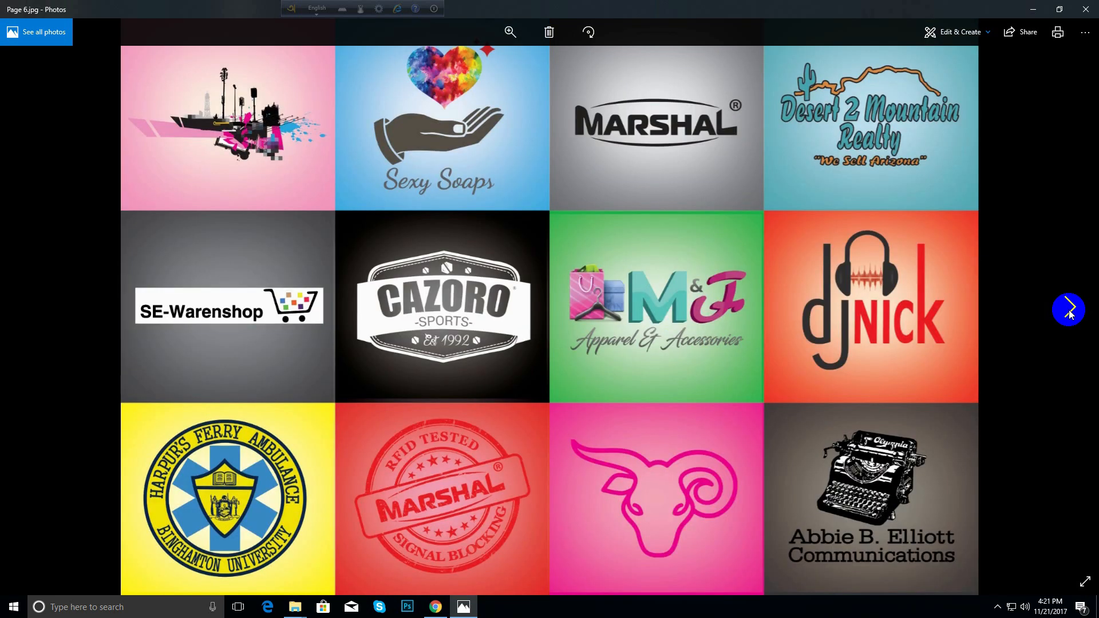
pyautogui.click(1069, 309)
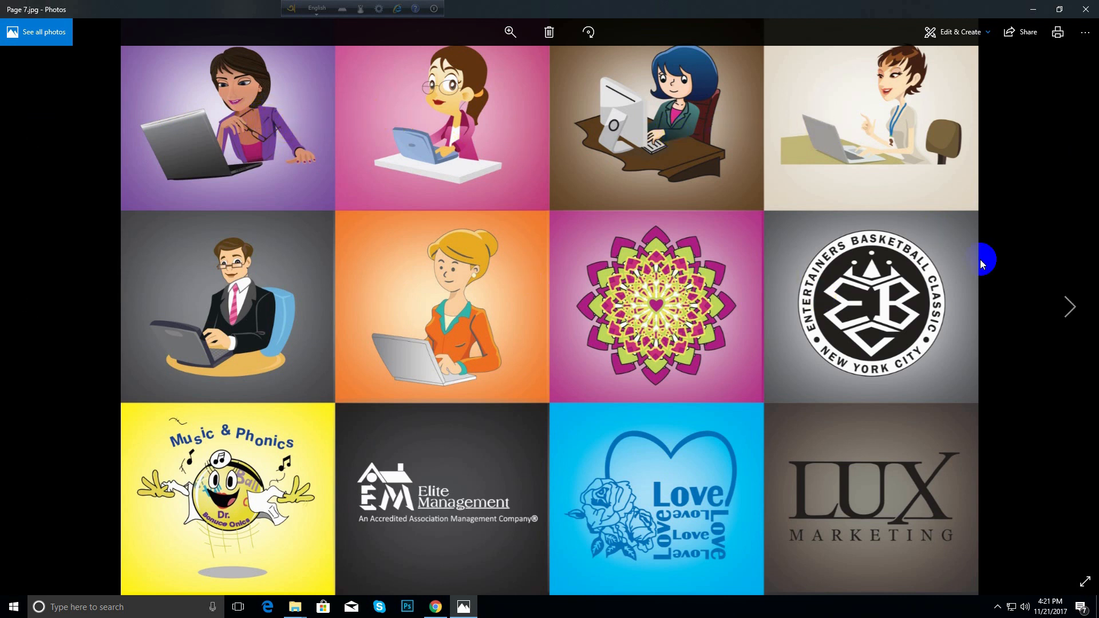
pyautogui.click(1071, 311)
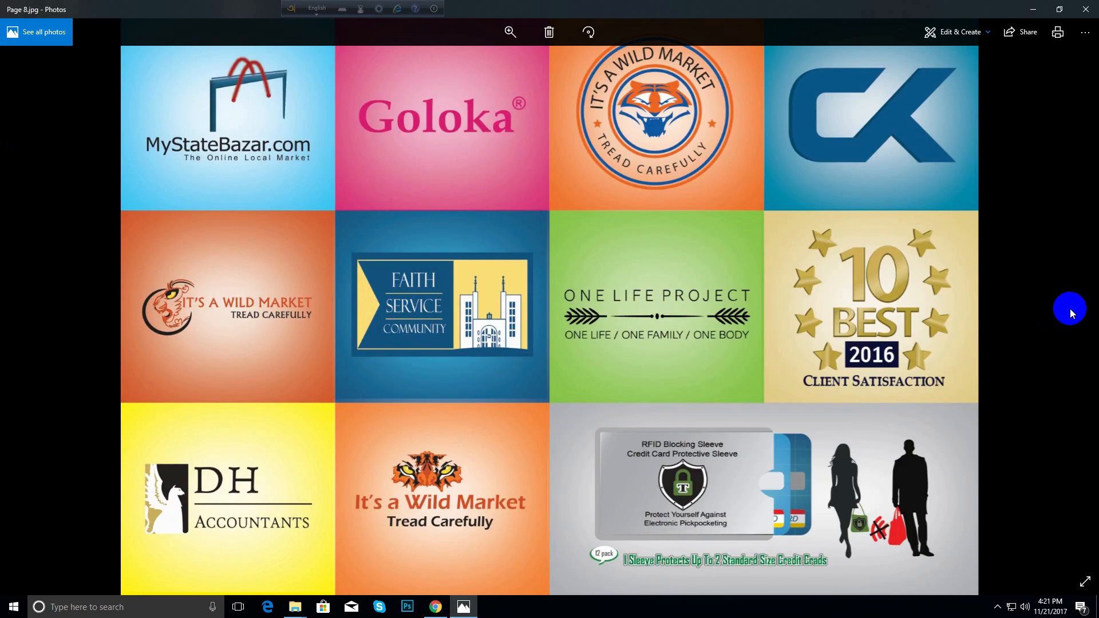
pyautogui.click(1084, 10)
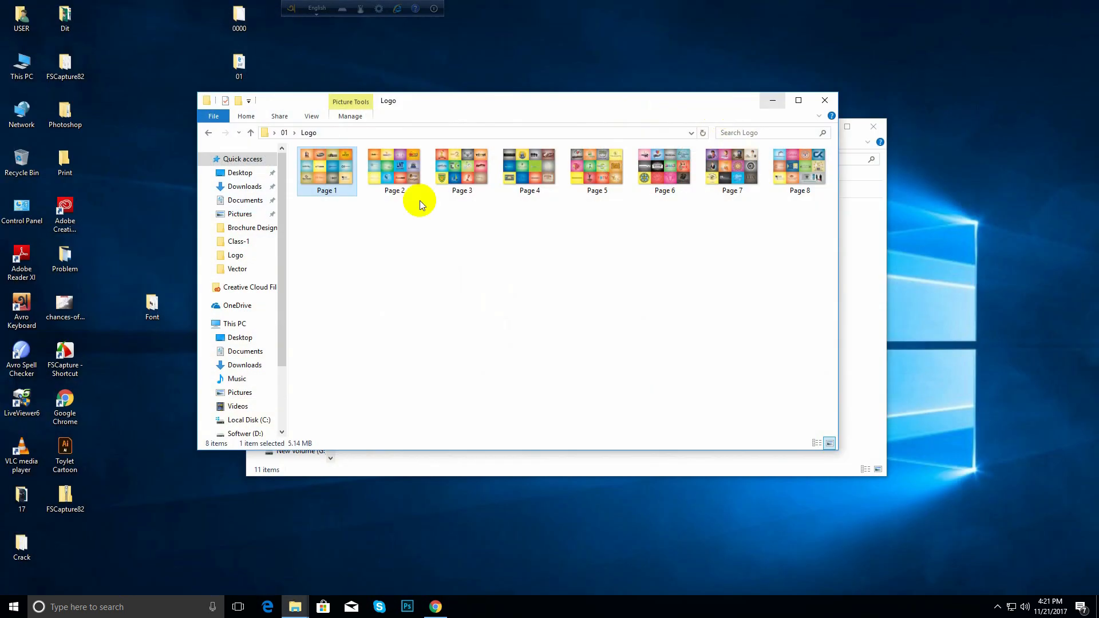
pyautogui.click(250, 132)
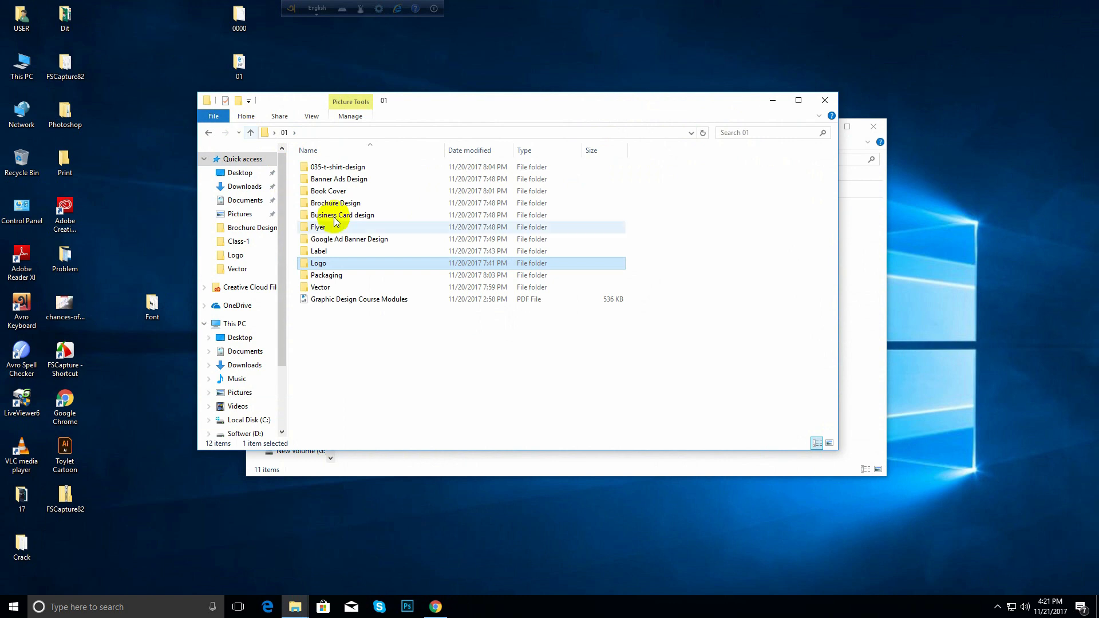
# - View both images in the Packaging folder, close the viewer and return to folder 01
pyautogui.doubleClick(327, 276)
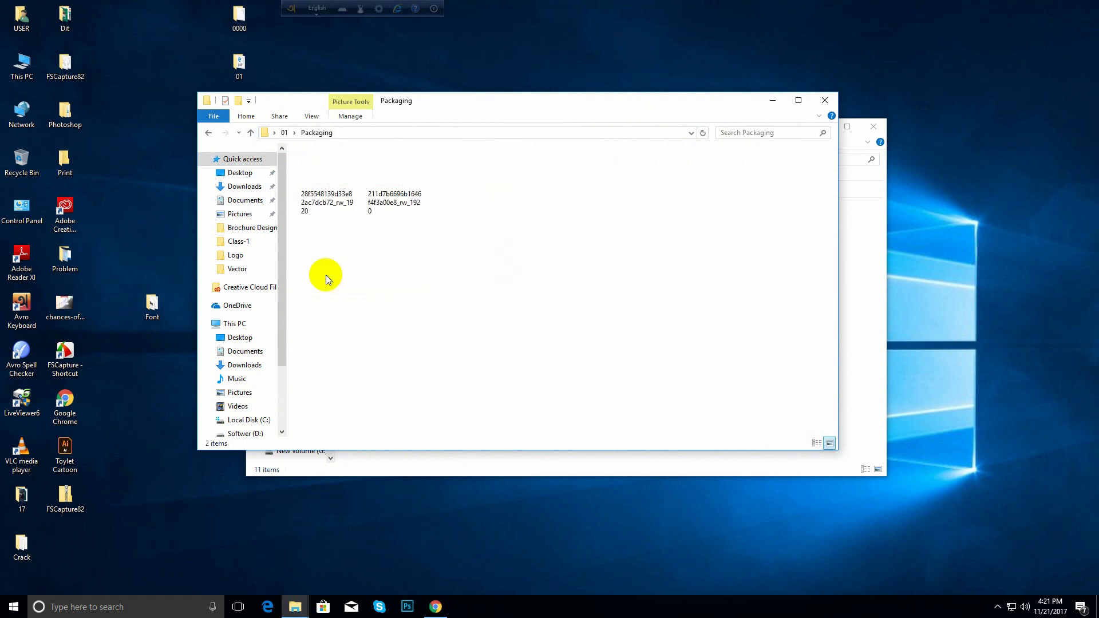
pyautogui.doubleClick(336, 175)
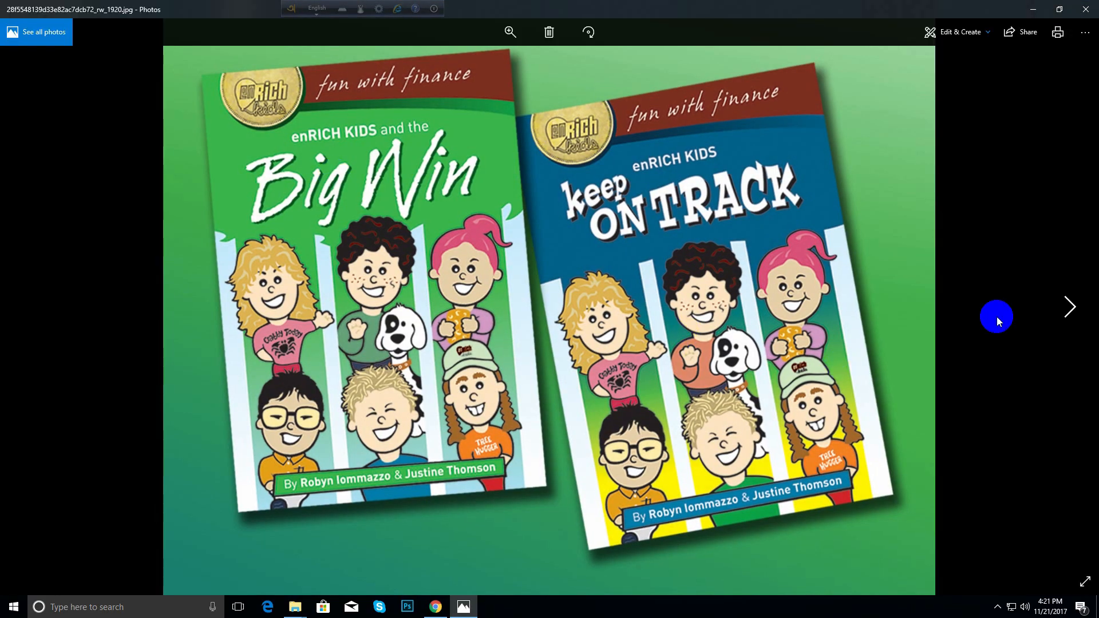
pyautogui.click(1068, 307)
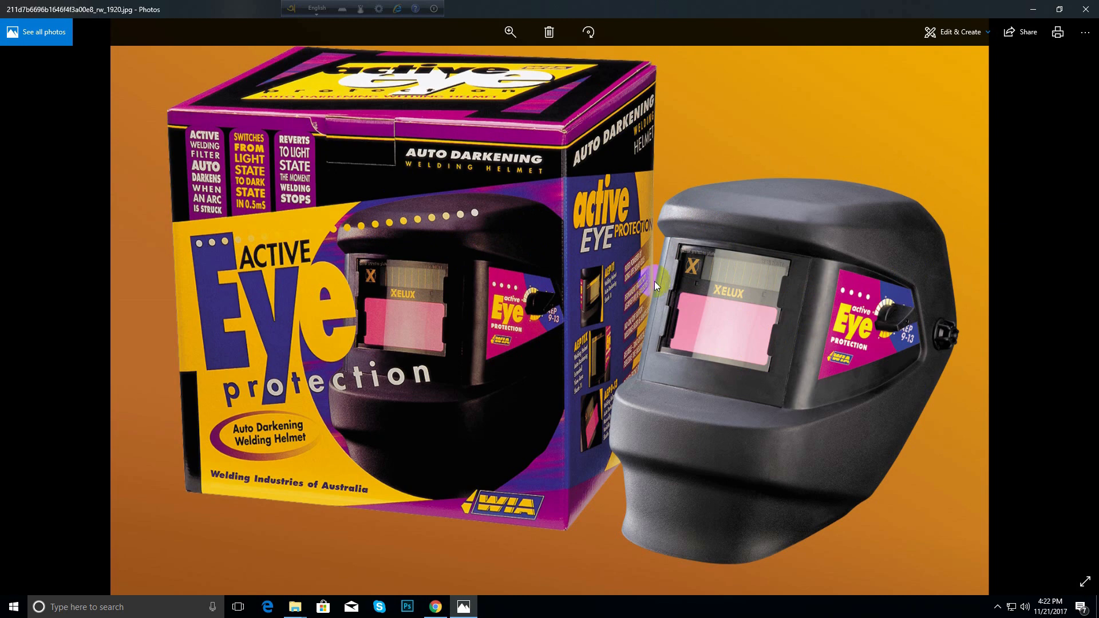
pyautogui.click(1085, 9)
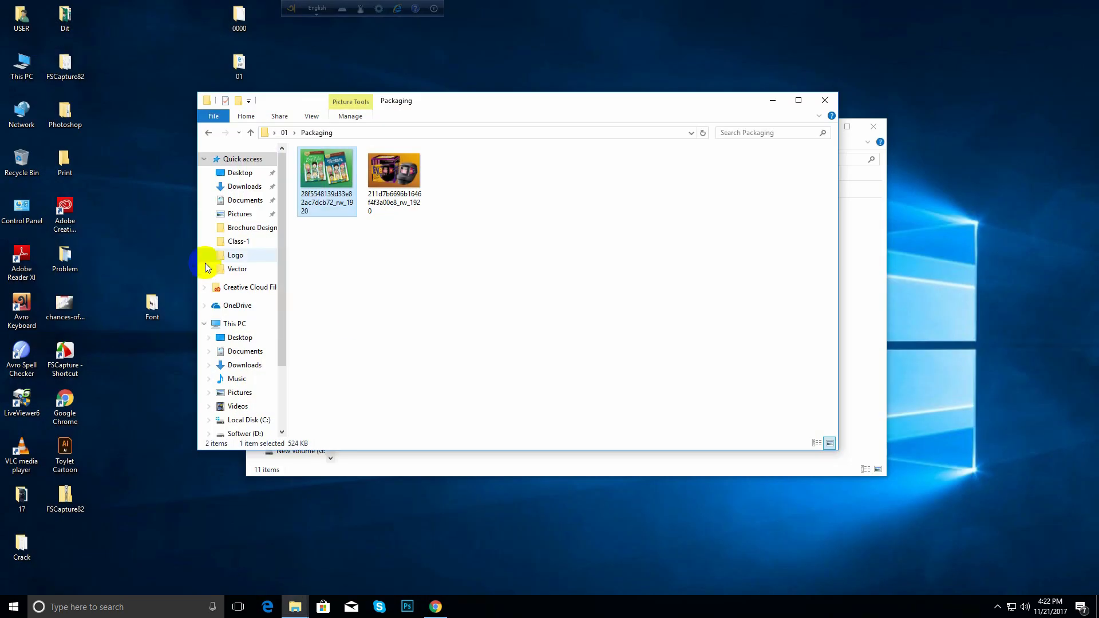
pyautogui.click(250, 132)
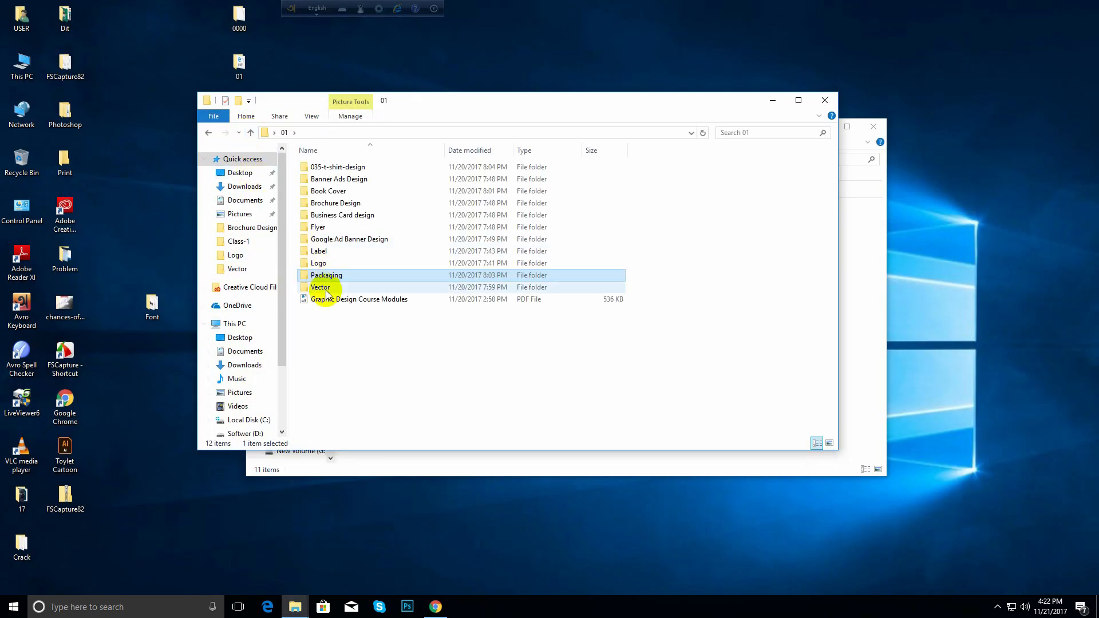
# - Open the Vector folder and view its first image, the vector portrait
pyautogui.doubleClick(323, 287)
pyautogui.click(330, 191)
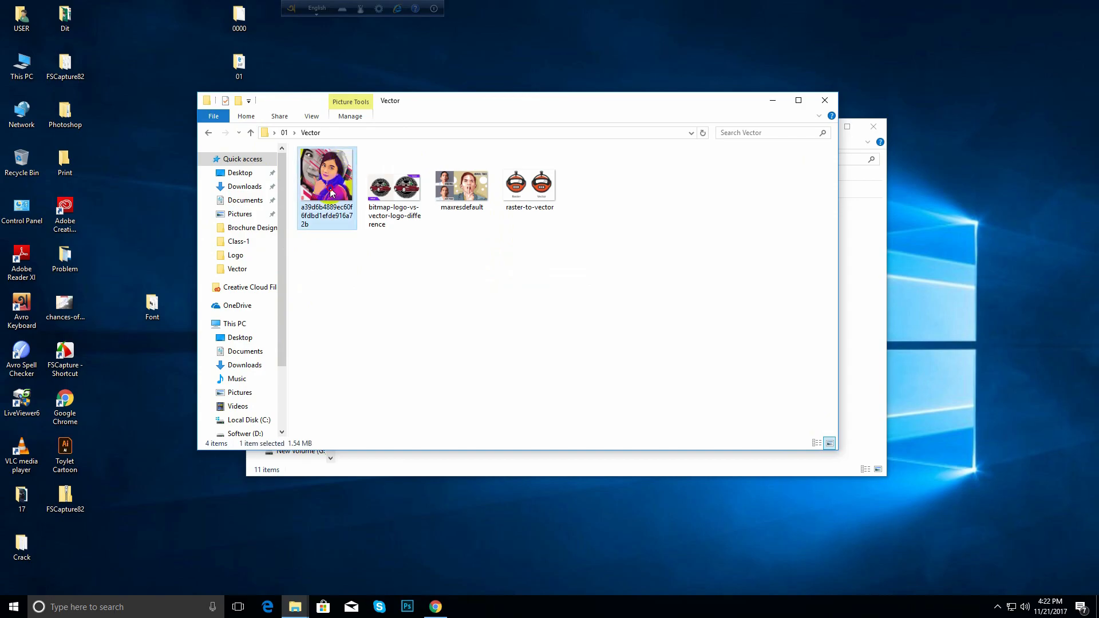
pyautogui.doubleClick(330, 190)
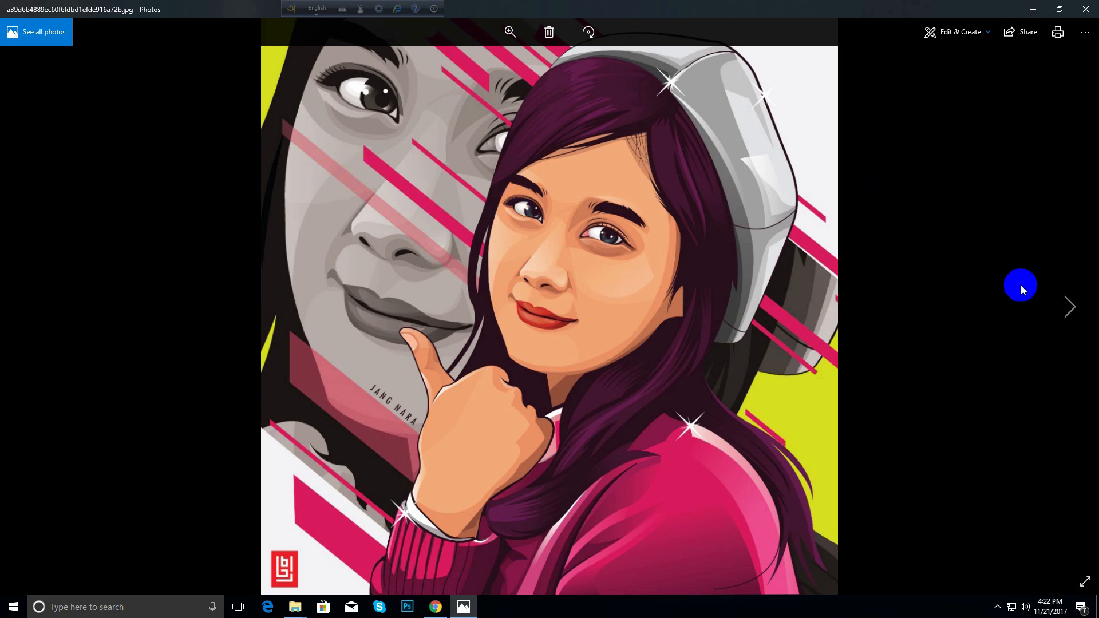
# - Examine the bitmap-logo-vs-vector-logo-difference image up close, comparing edge quality in the bitmap and vector halves, and close the viewer
pyautogui.click(1066, 305)
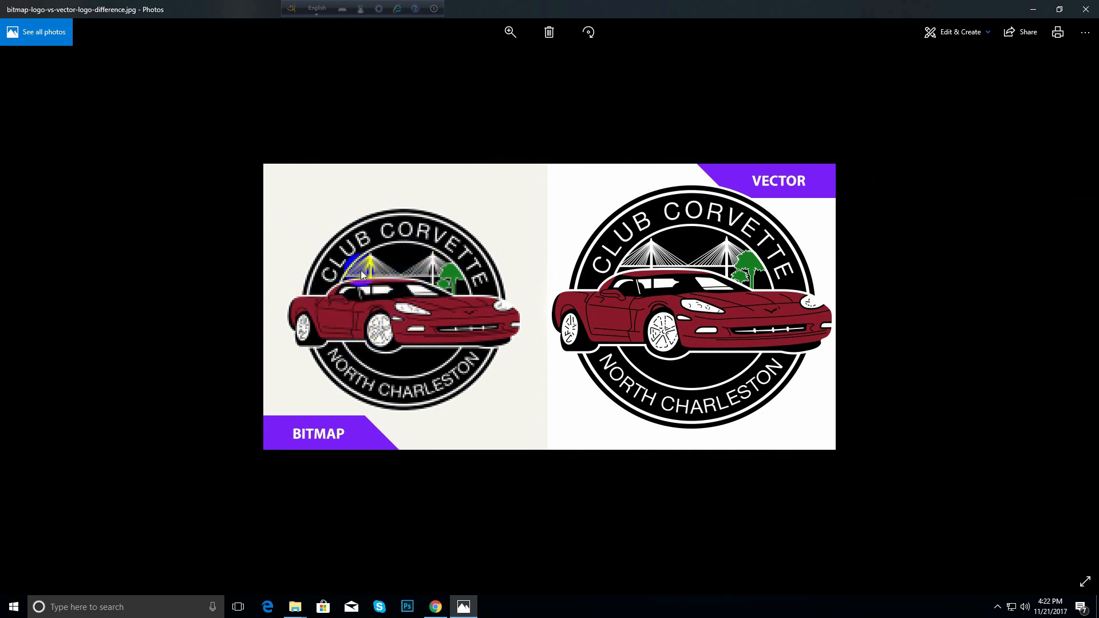
pyautogui.scroll(3, 373, 300)
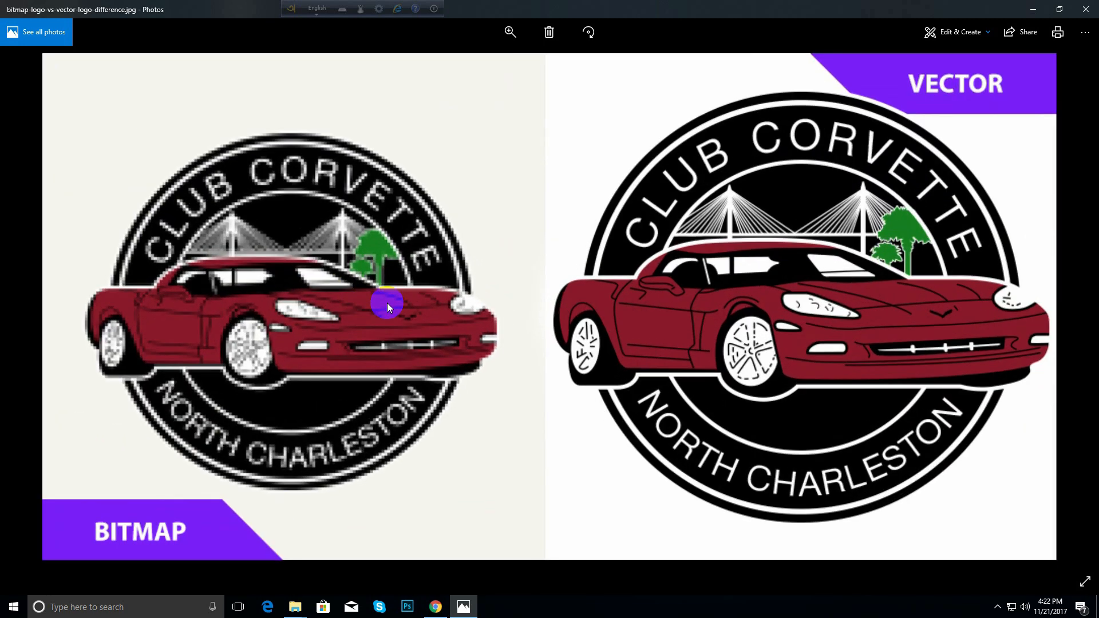
pyautogui.scroll(2, 387, 303)
pyautogui.scroll(3, 465, 263)
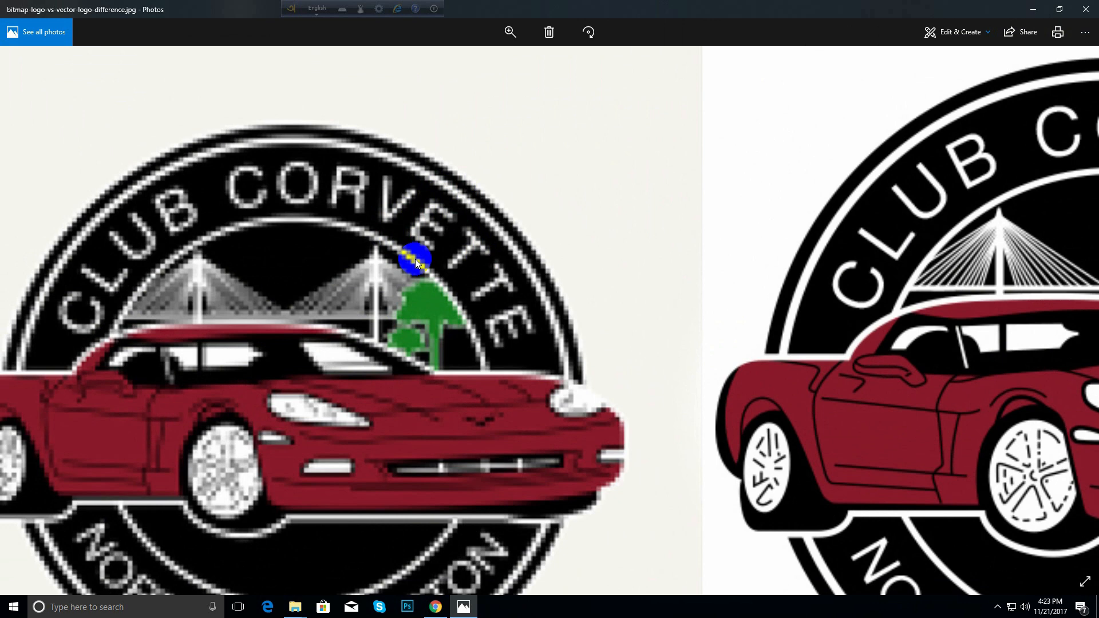
pyautogui.scroll(-3, 853, 284)
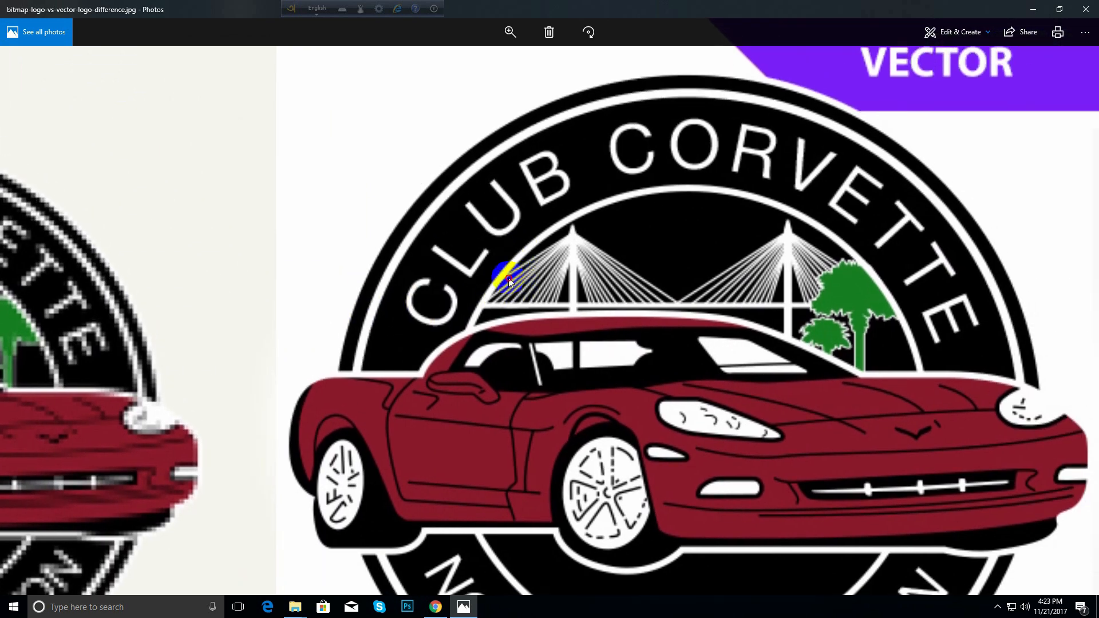
pyautogui.moveTo(509, 280); pyautogui.dragTo(497, 259)
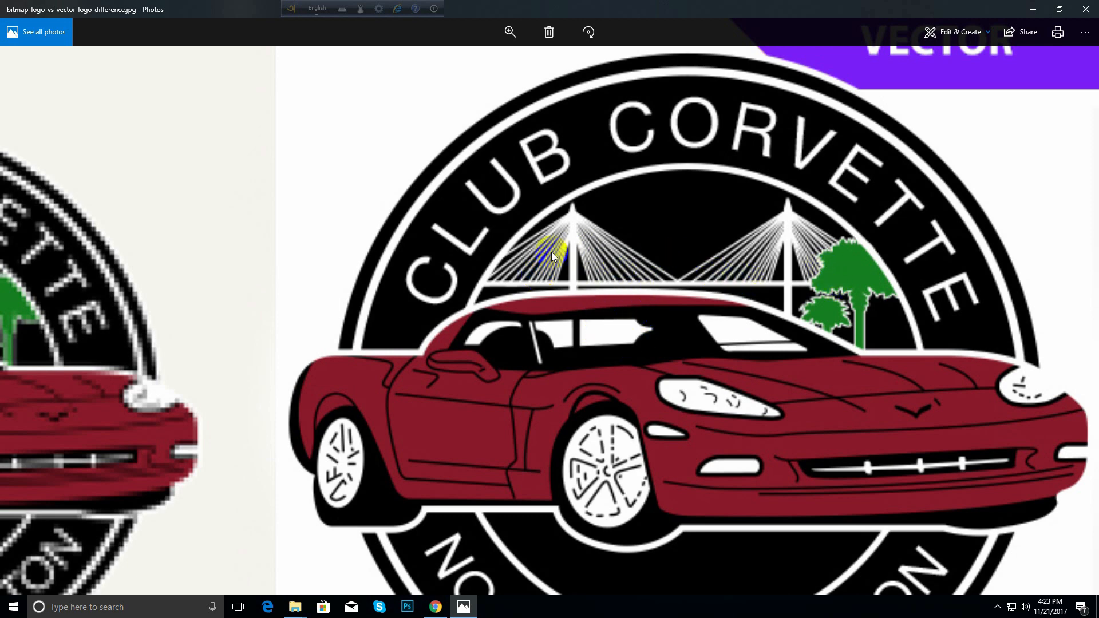
pyautogui.moveTo(551, 252); pyautogui.dragTo(765, 245)
pyautogui.moveTo(332, 223); pyautogui.dragTo(612, 211)
pyautogui.moveTo(568, 329); pyautogui.dragTo(493, 289)
pyautogui.doubleClick(704, 321)
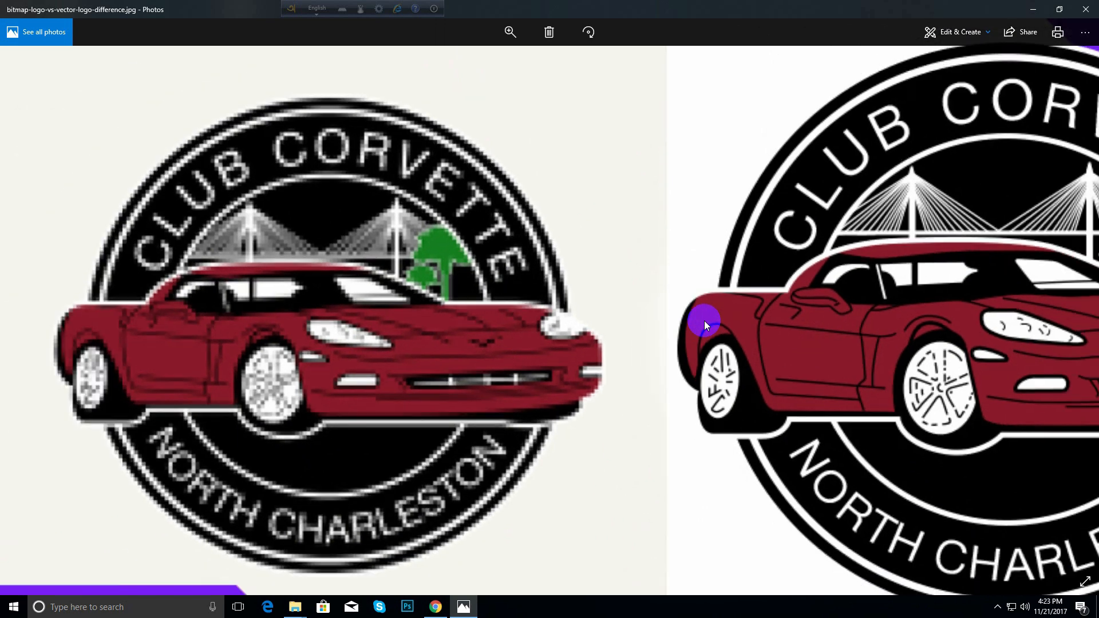
pyautogui.click(1086, 9)
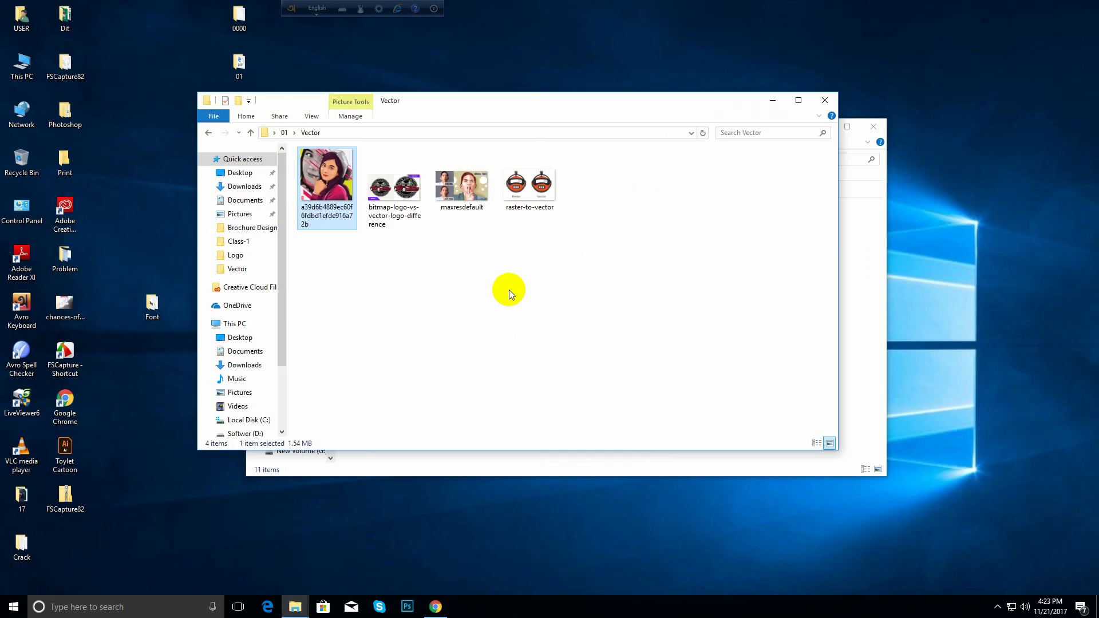
# - View the maxresdefault and raster-to-vector images, enlarging the raster and vector comparison, close the viewer and return to folder 01
pyautogui.doubleClick(457, 195)
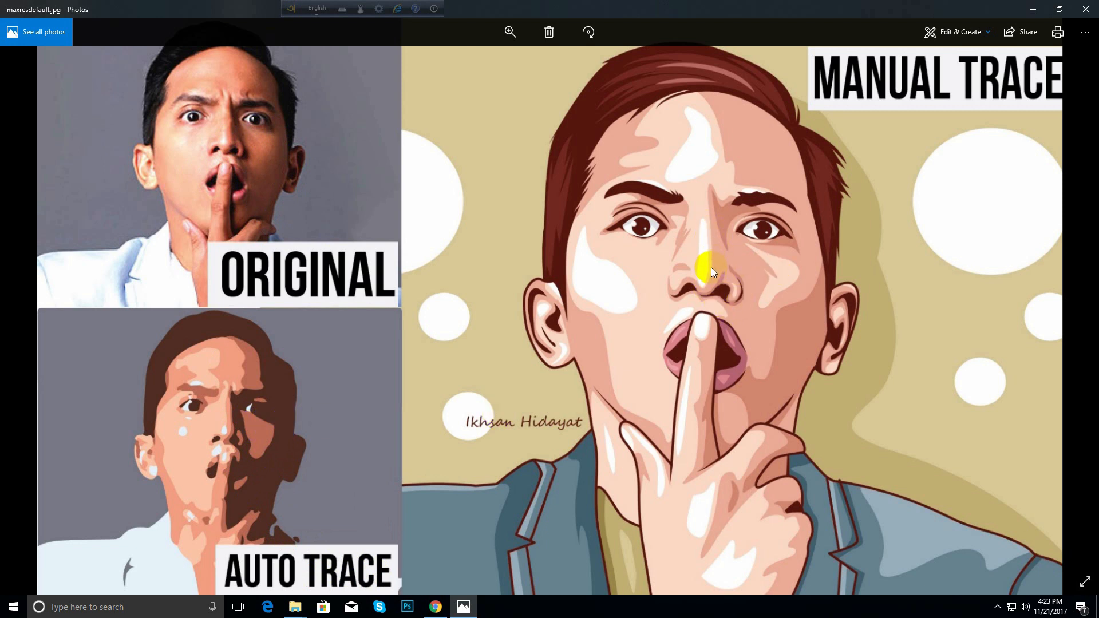
pyautogui.click(1085, 9)
pyautogui.doubleClick(522, 194)
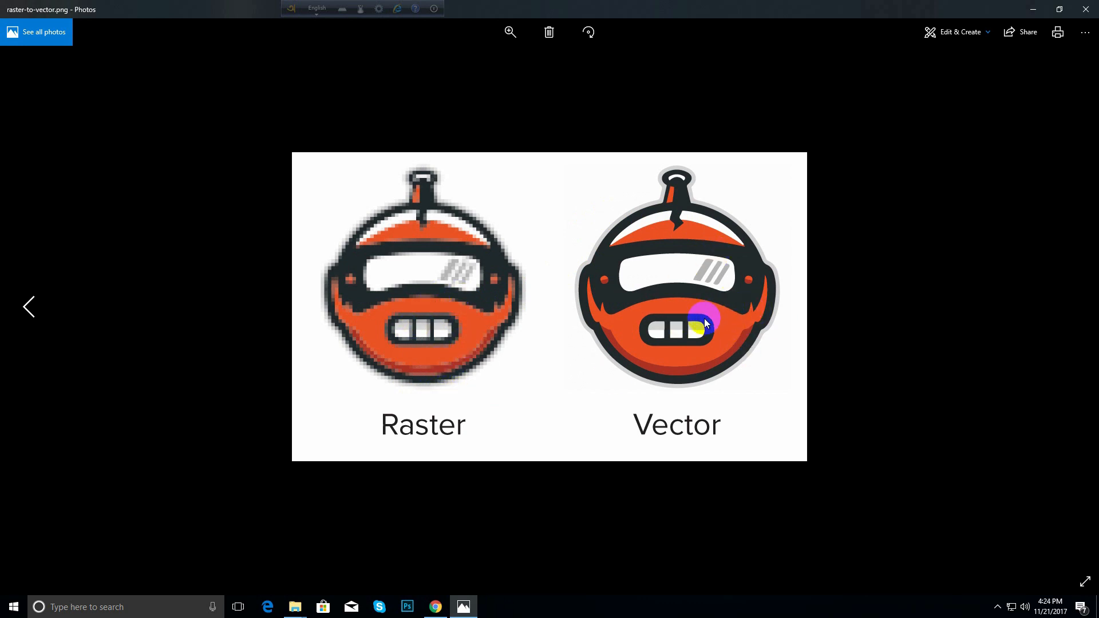
pyautogui.scroll(2, 704, 318)
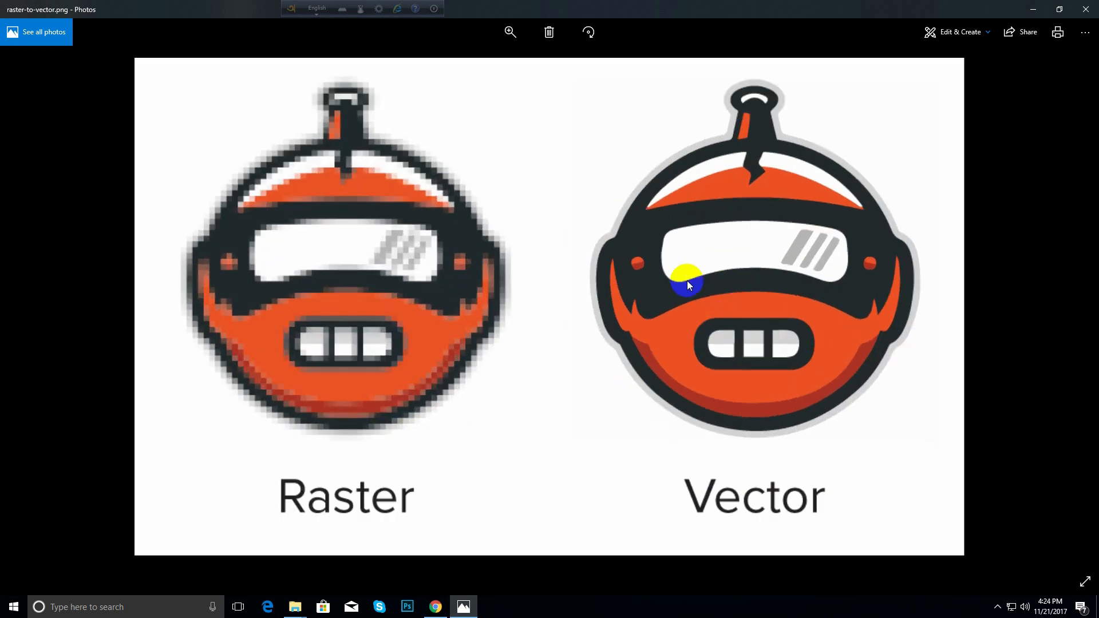
pyautogui.click(1085, 9)
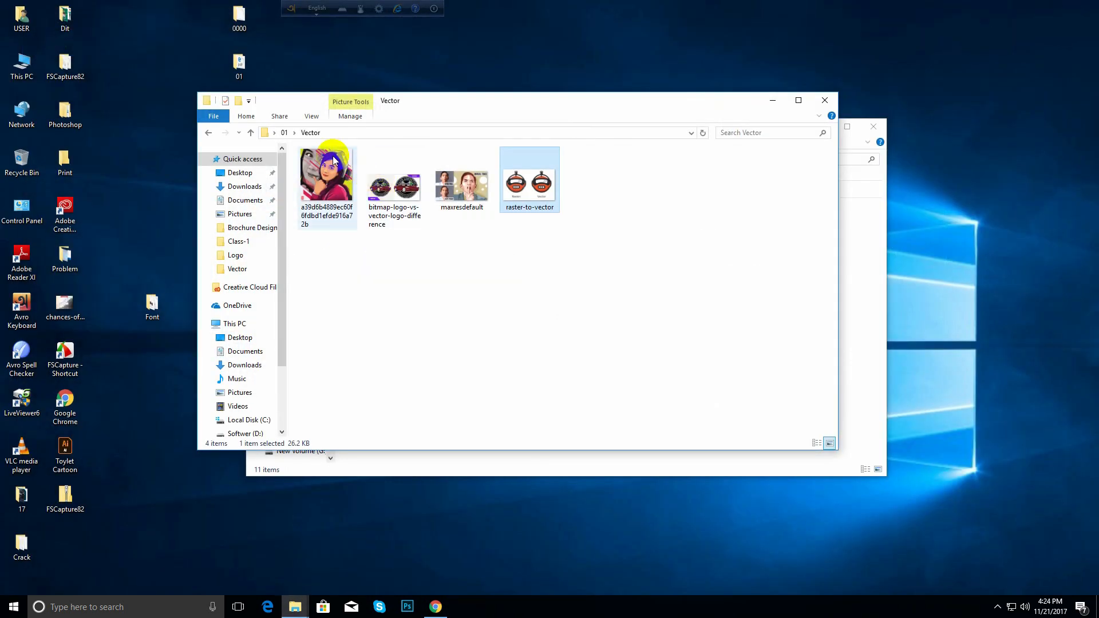
pyautogui.click(250, 132)
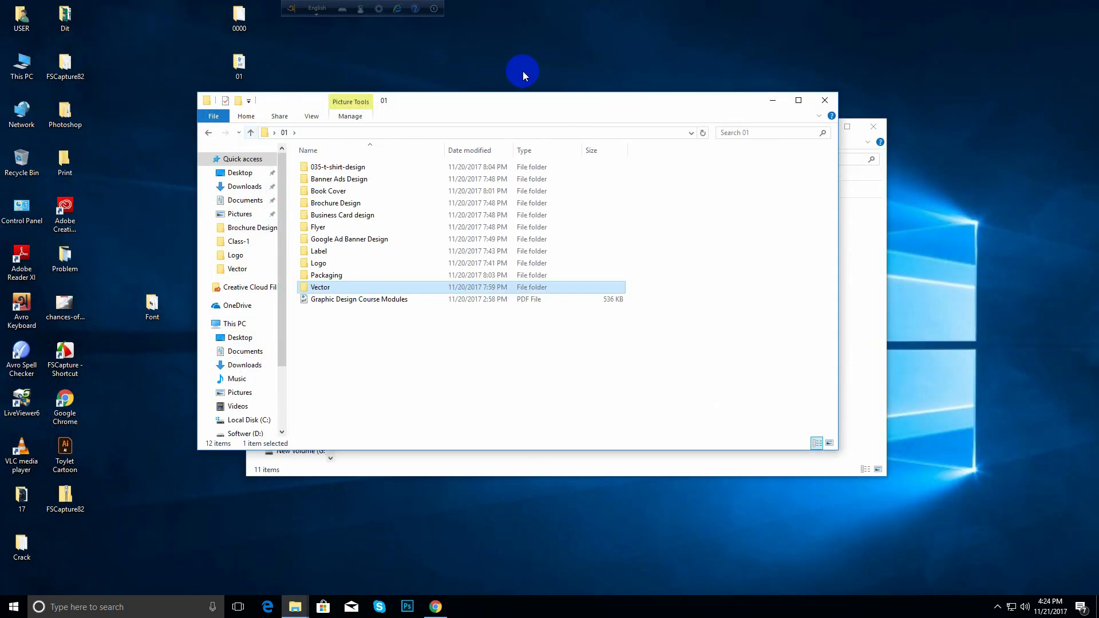
# - Reposition the folder 01 window and go up to the Desktop folder
pyautogui.moveTo(481, 107); pyautogui.dragTo(450, 73)
pyautogui.click(324, 287)
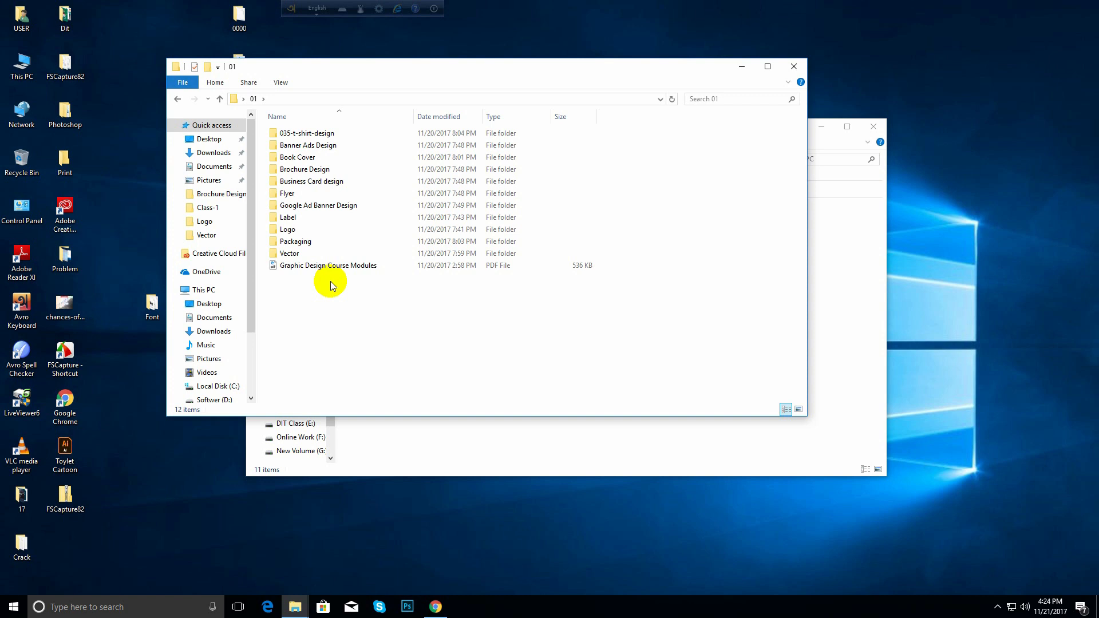
pyautogui.click(215, 97)
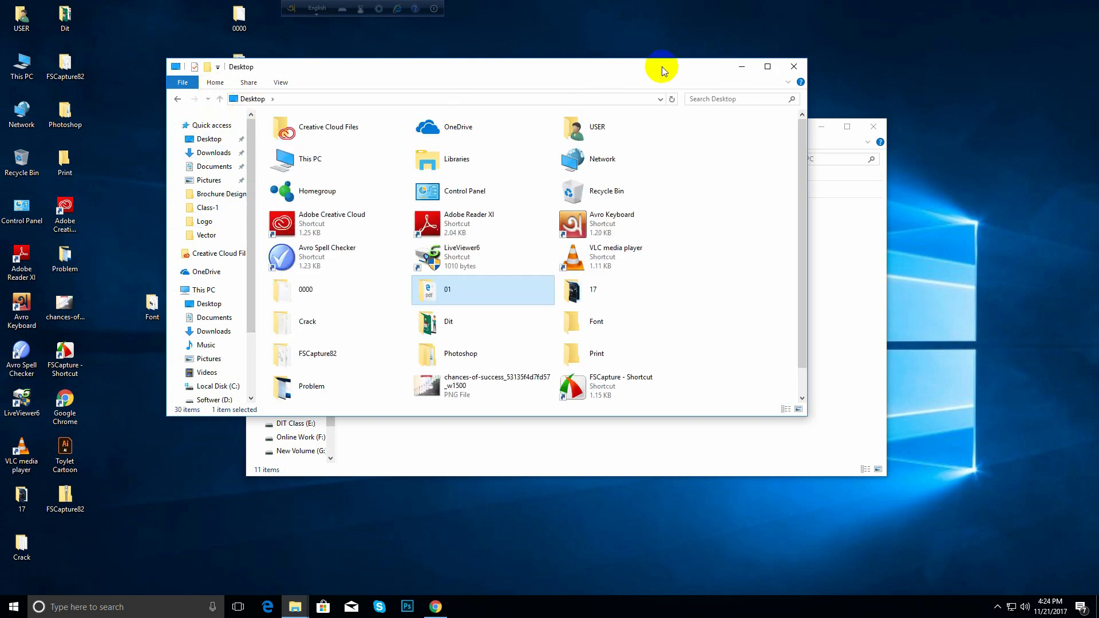
pyautogui.moveTo(661, 67); pyautogui.dragTo(668, 46)
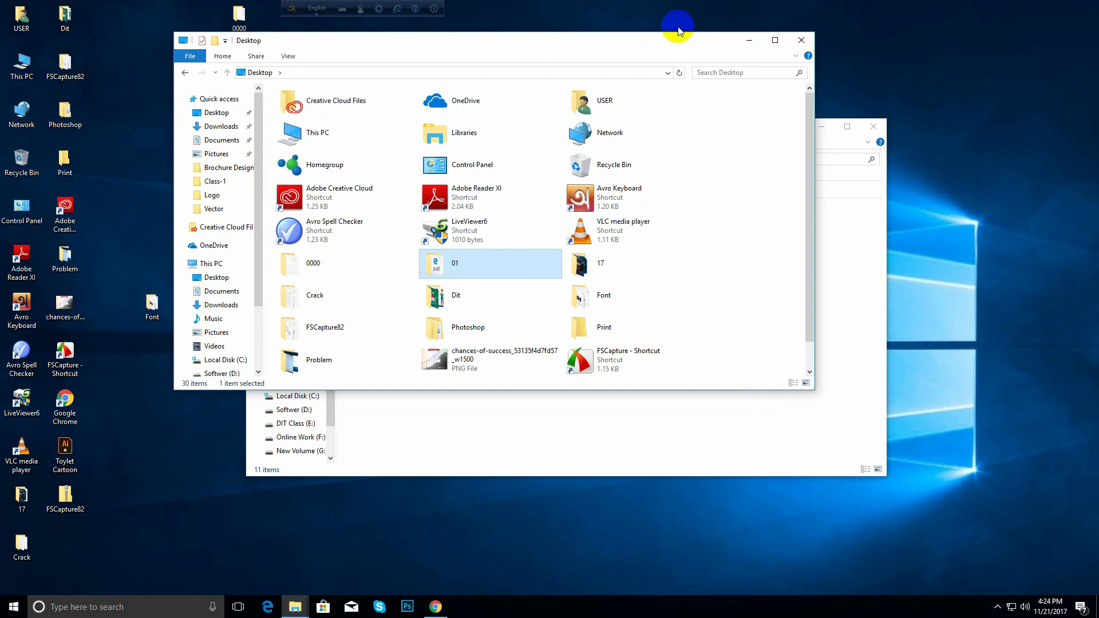
pyautogui.moveTo(631, 49)
pyautogui.mouseDown()
pyautogui.moveTo(650, 52)
pyautogui.moveTo(638, 51)
pyautogui.mouseUp()
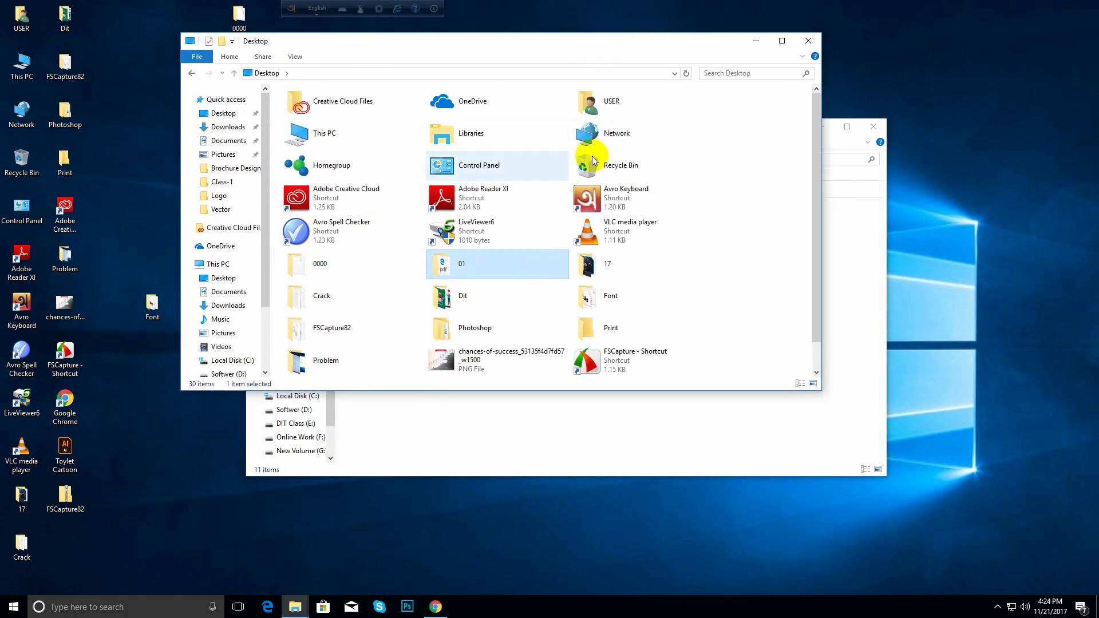
pyautogui.click(468, 268)
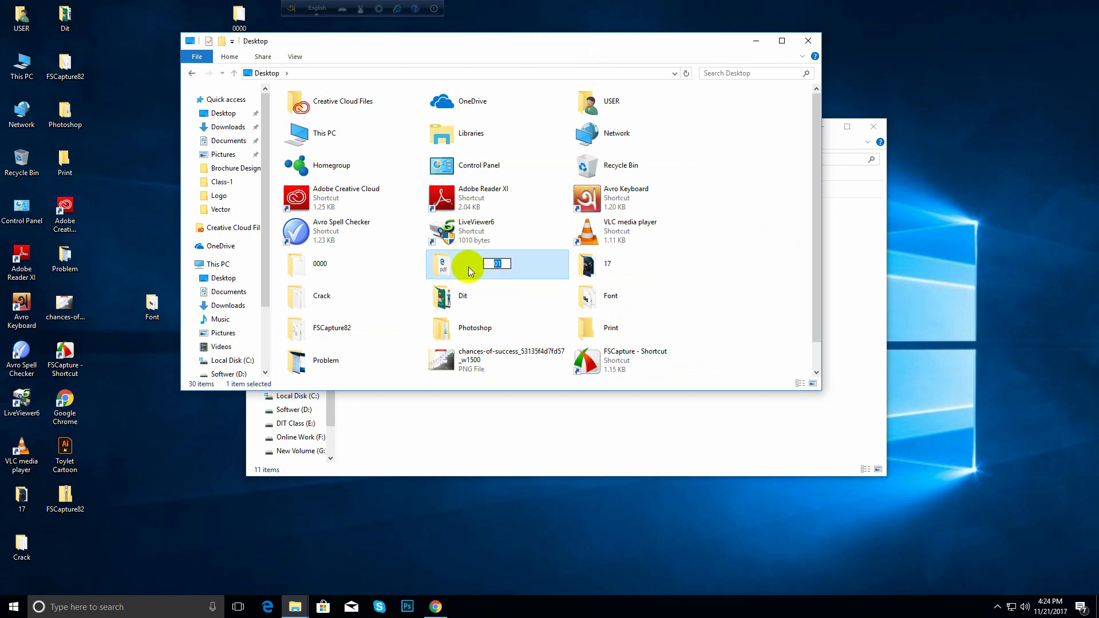
pyautogui.click(633, 265)
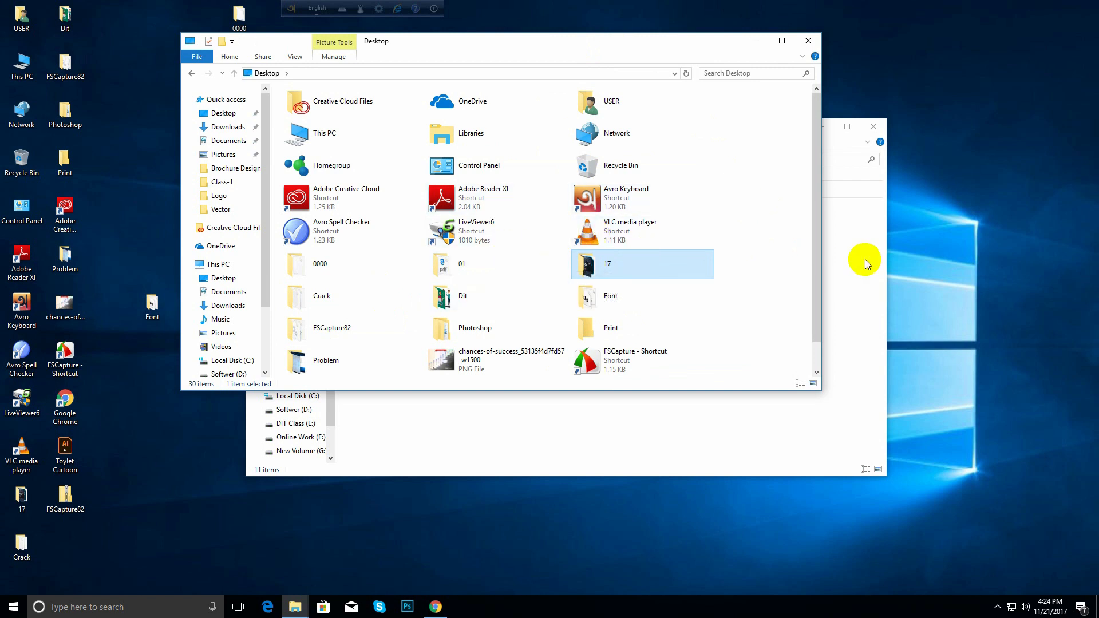
pyautogui.click(817, 308)
pyautogui.moveTo(817, 308); pyautogui.dragTo(798, 246)
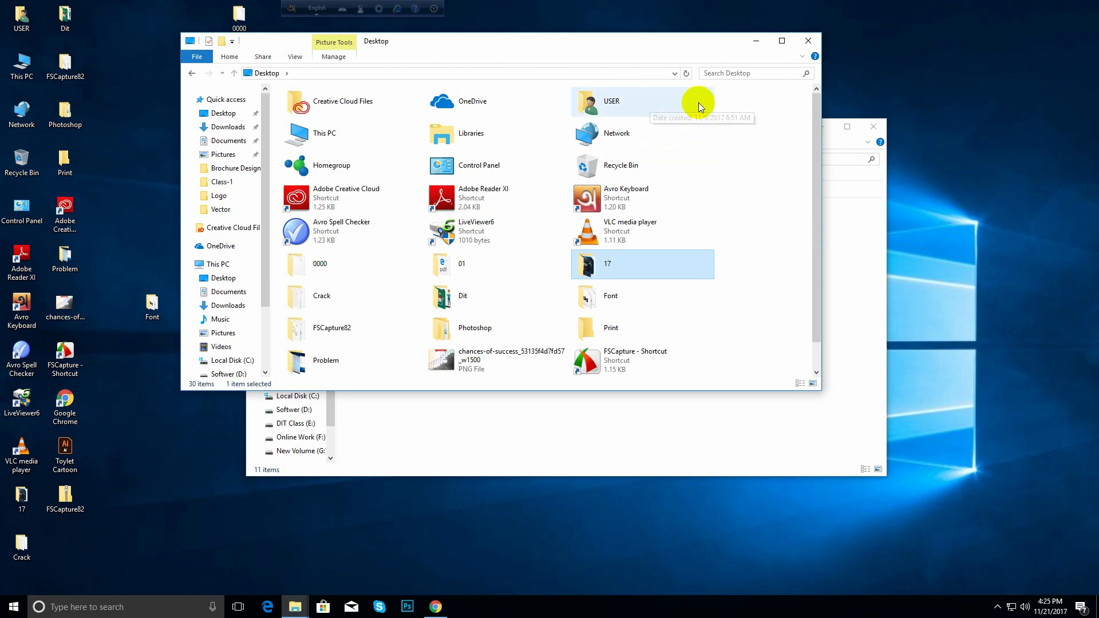
pyautogui.scroll(-1, 815, 300)
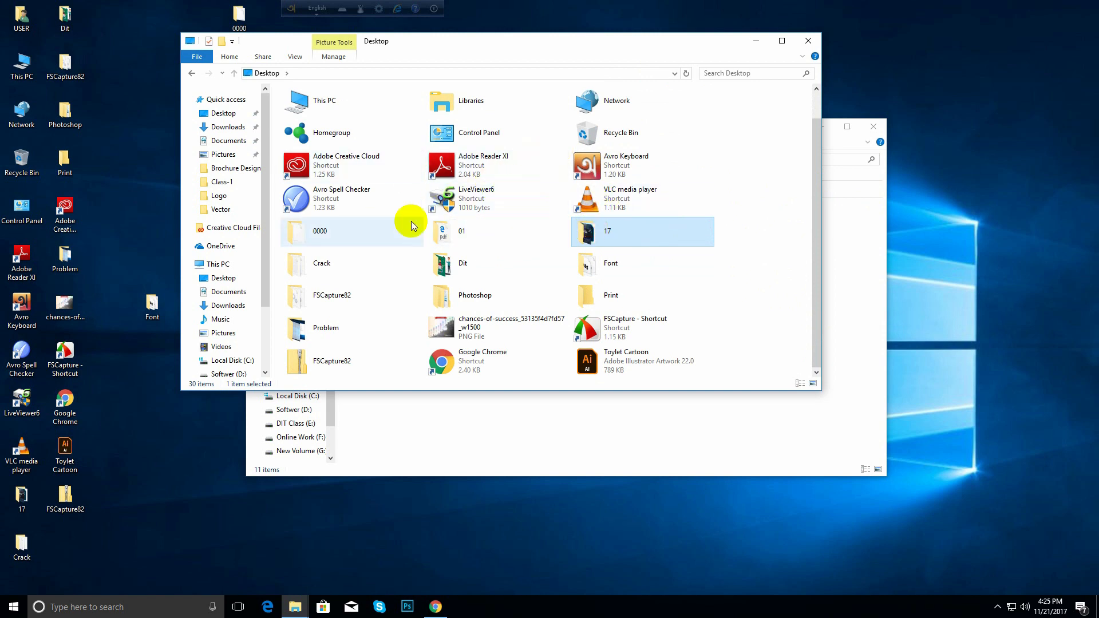
# - Close the Desktop folder window, move the This PC window aside and refresh the desktop
pyautogui.click(808, 45)
pyautogui.moveTo(509, 128); pyautogui.dragTo(569, 98)
pyautogui.rightClick(183, 161)
pyautogui.click(206, 196)
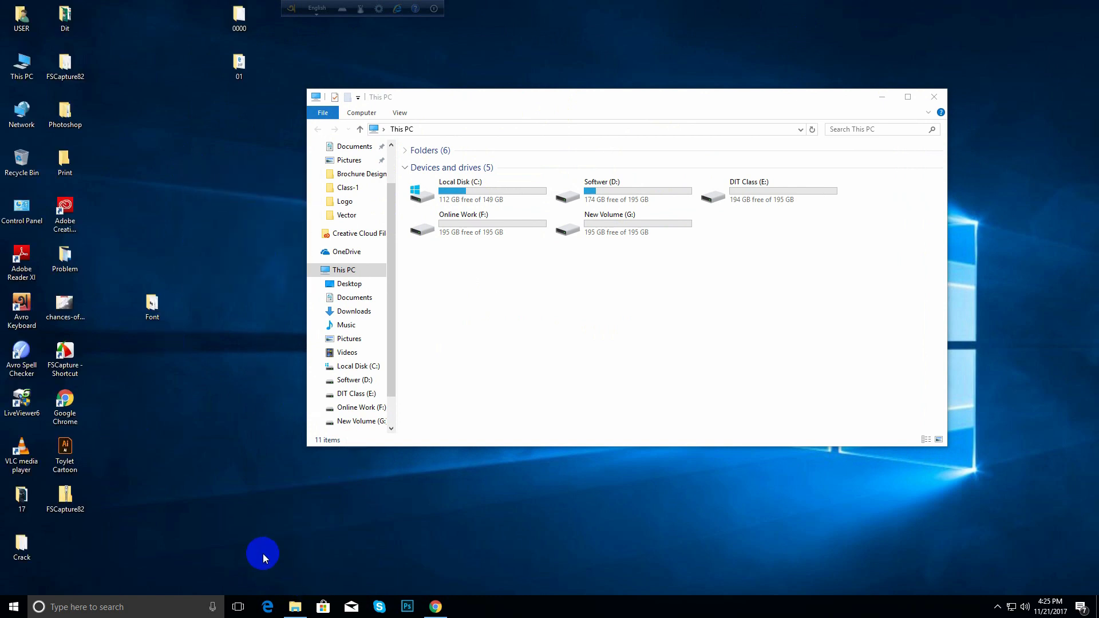
# - Open the Toylet Cartoon artwork in Illustrator, view it, close the document and minimize Illustrator
pyautogui.click(68, 451)
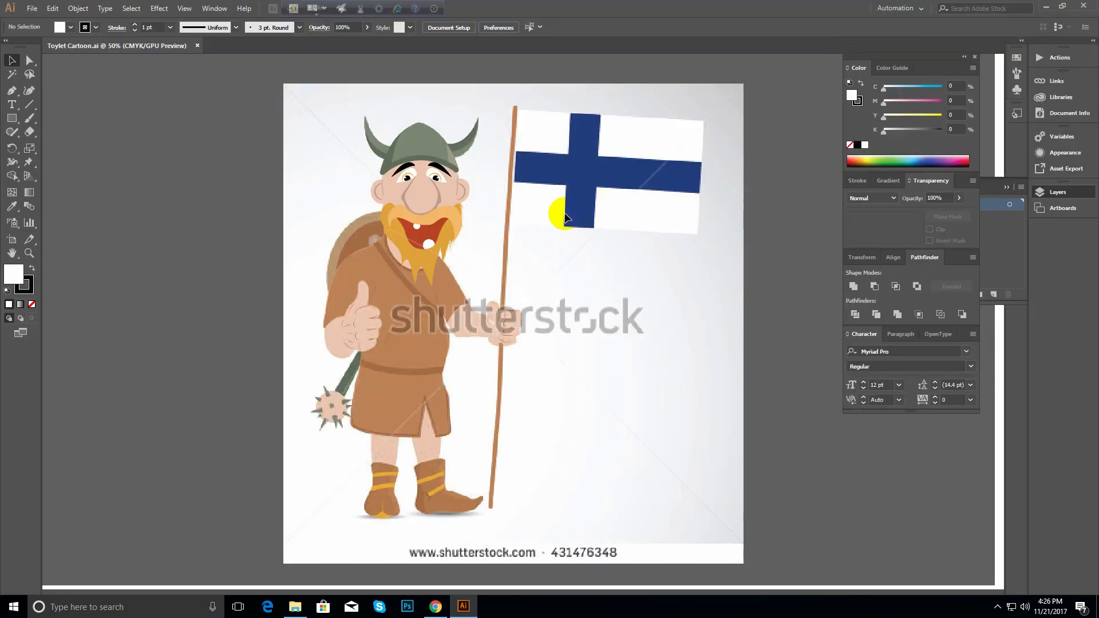
pyautogui.click(197, 45)
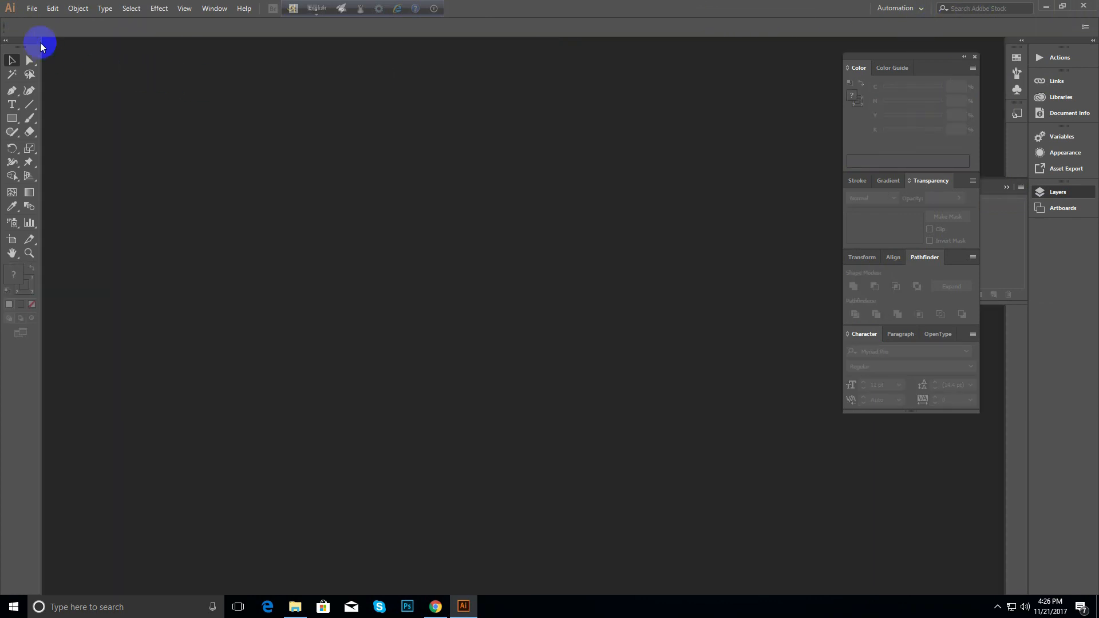
pyautogui.click(1042, 8)
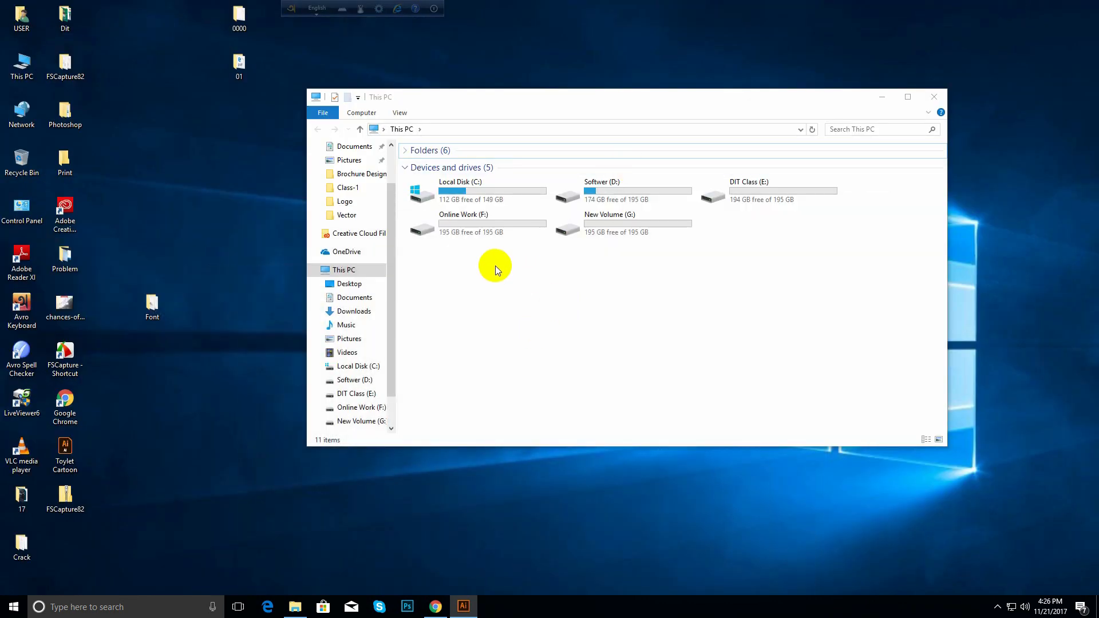
pyautogui.moveTo(534, 102); pyautogui.dragTo(478, 110)
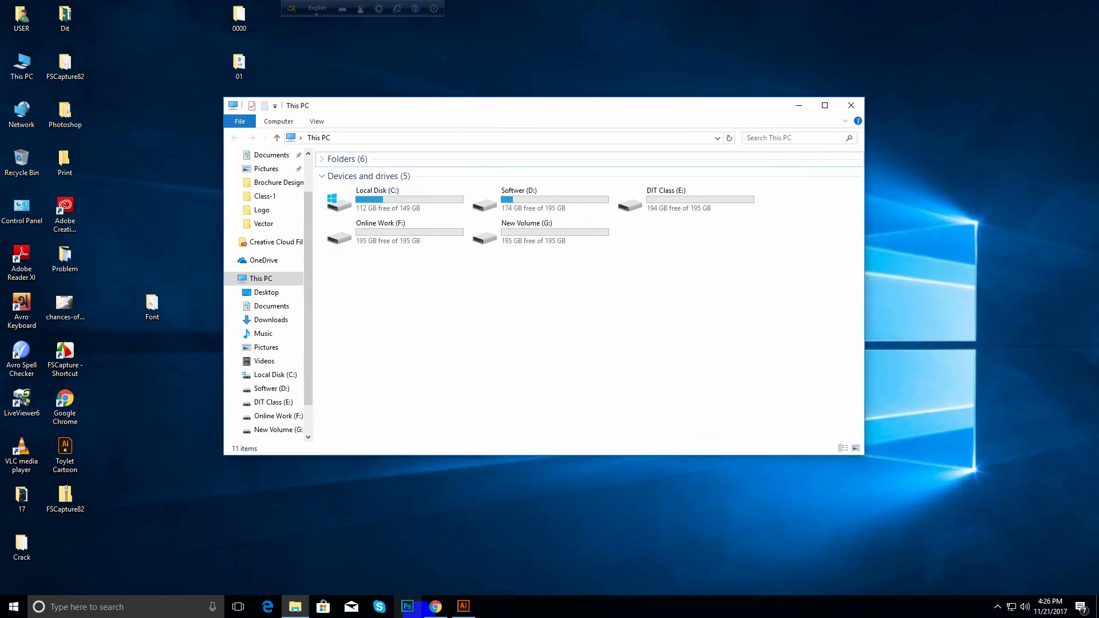
pyautogui.click(463, 607)
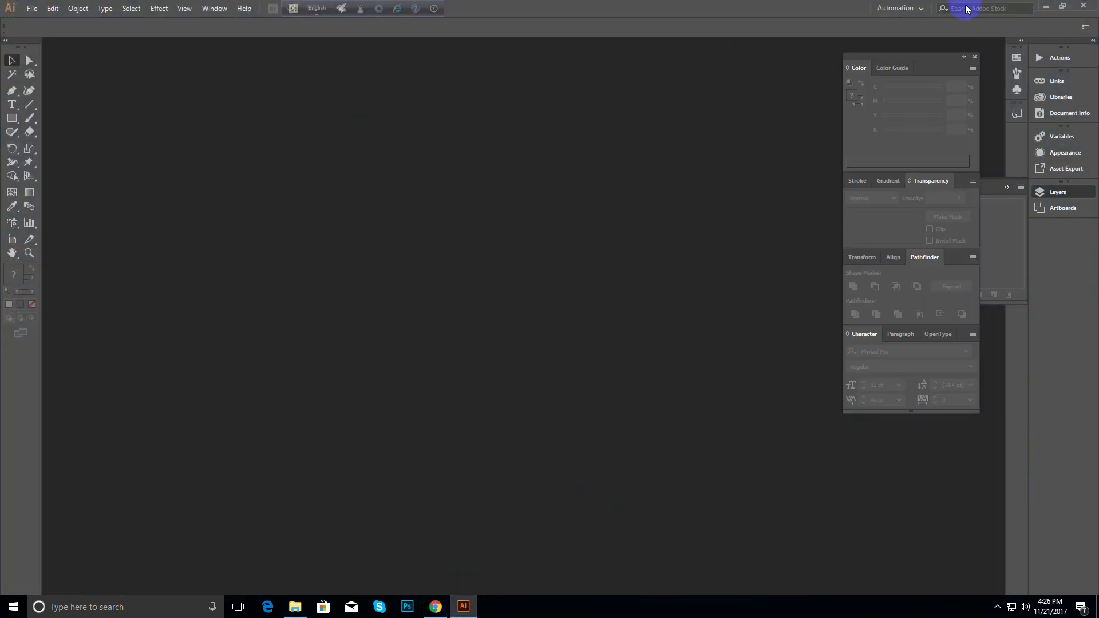
pyautogui.click(1046, 7)
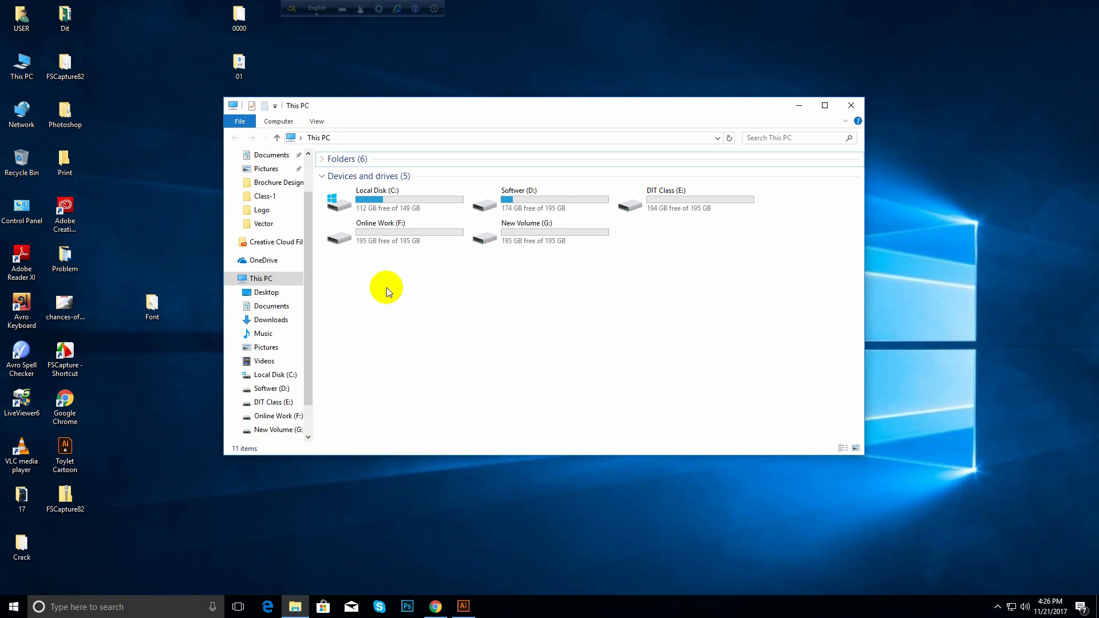
pyautogui.moveTo(449, 105); pyautogui.dragTo(475, 91)
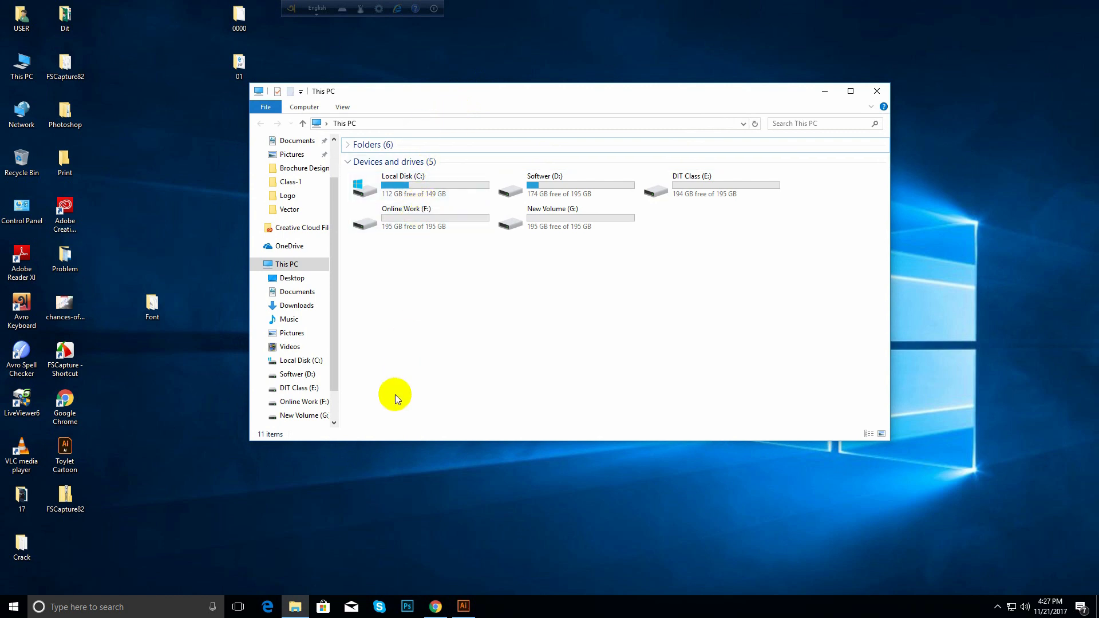
pyautogui.click(464, 605)
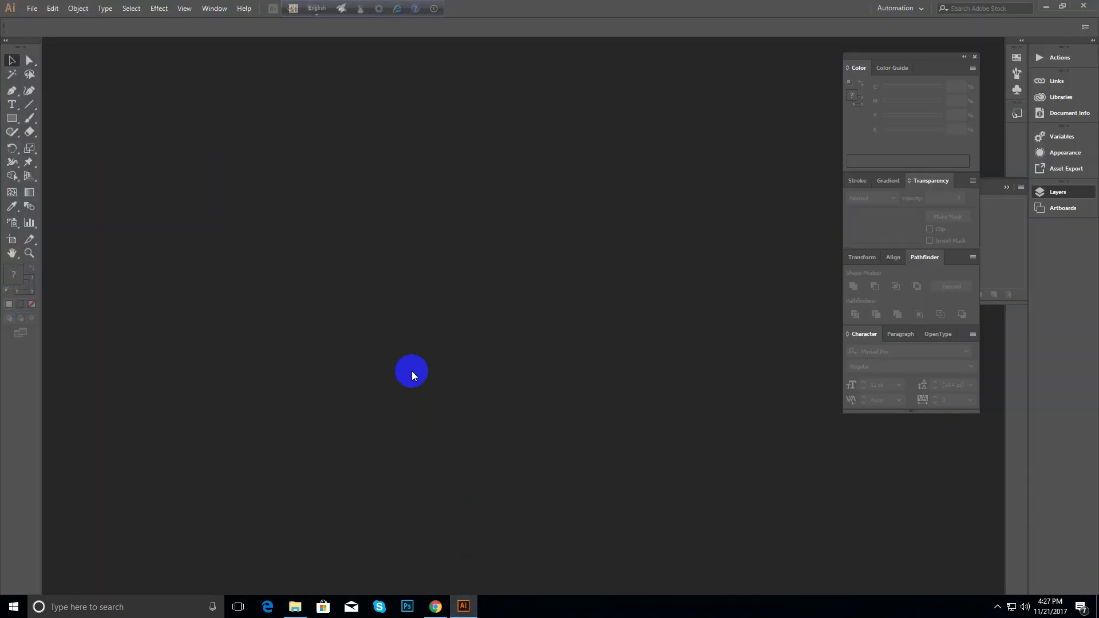
pyautogui.click(1046, 6)
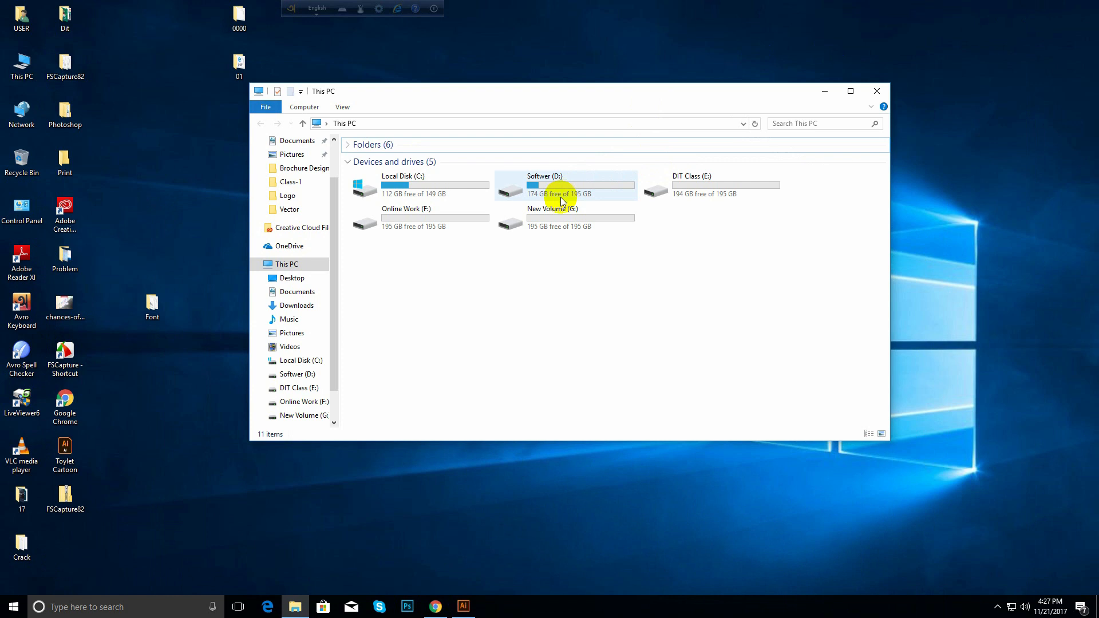
pyautogui.moveTo(548, 180)
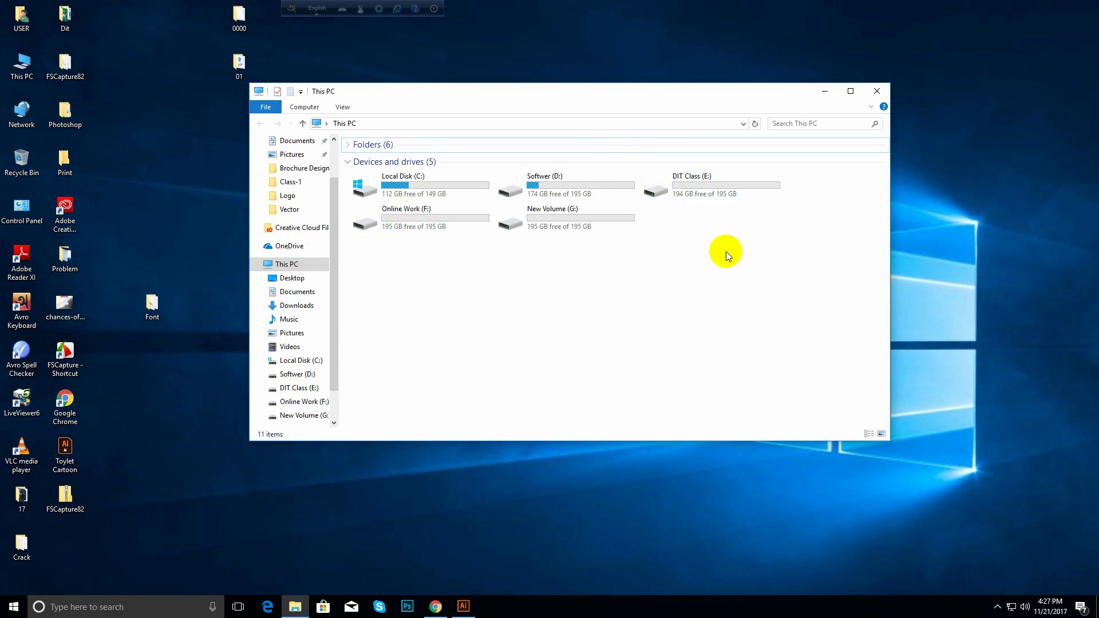
# - Switch to Illustrator, create a one-artboard document from the Letter print preset at 612 x 792 pt, and dismiss the welcome tour
pyautogui.click(464, 602)
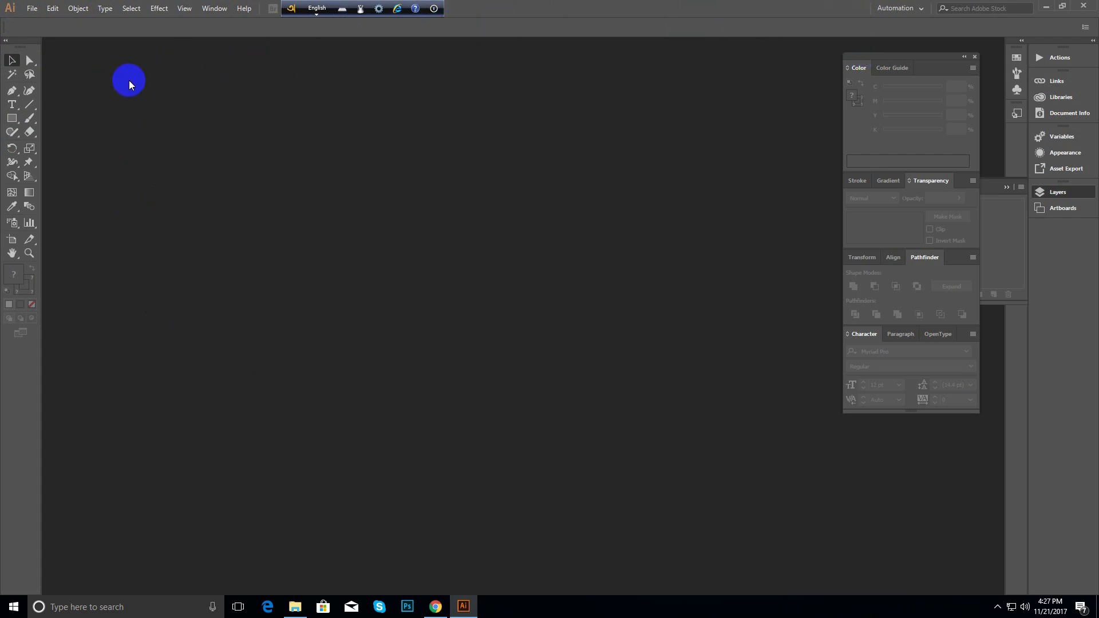
pyautogui.click(30, 12)
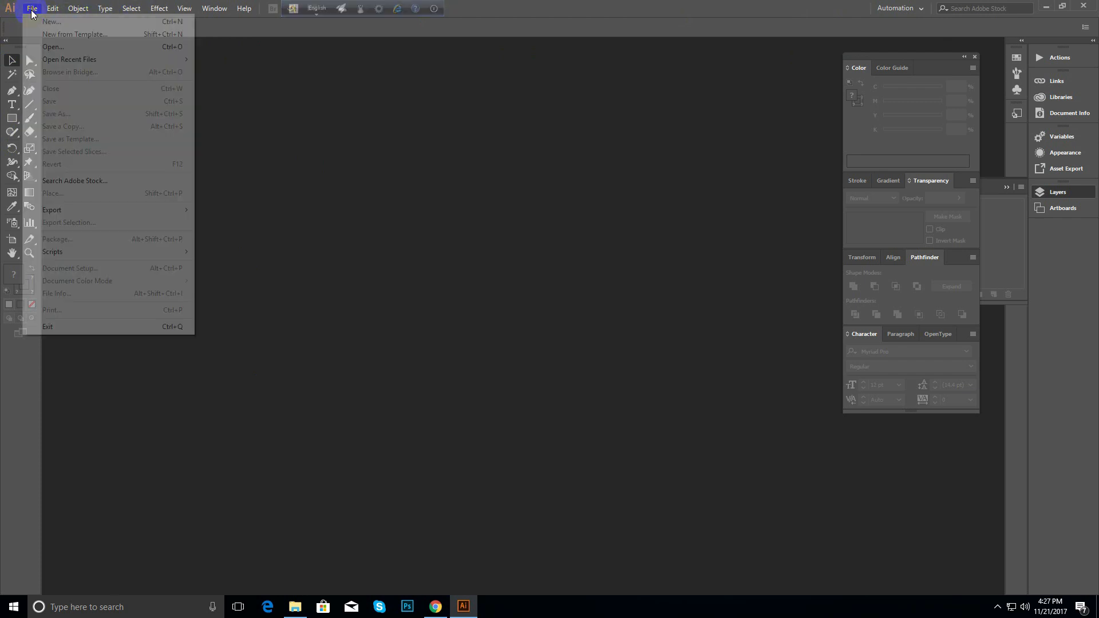
pyautogui.click(57, 22)
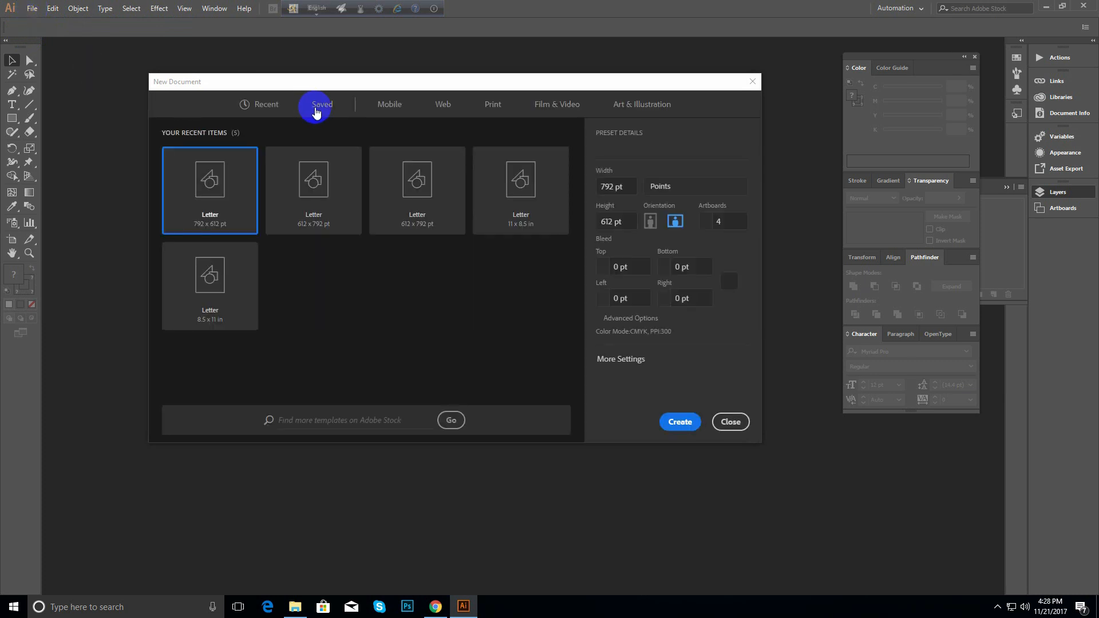
pyautogui.moveTo(311, 91); pyautogui.dragTo(338, 100)
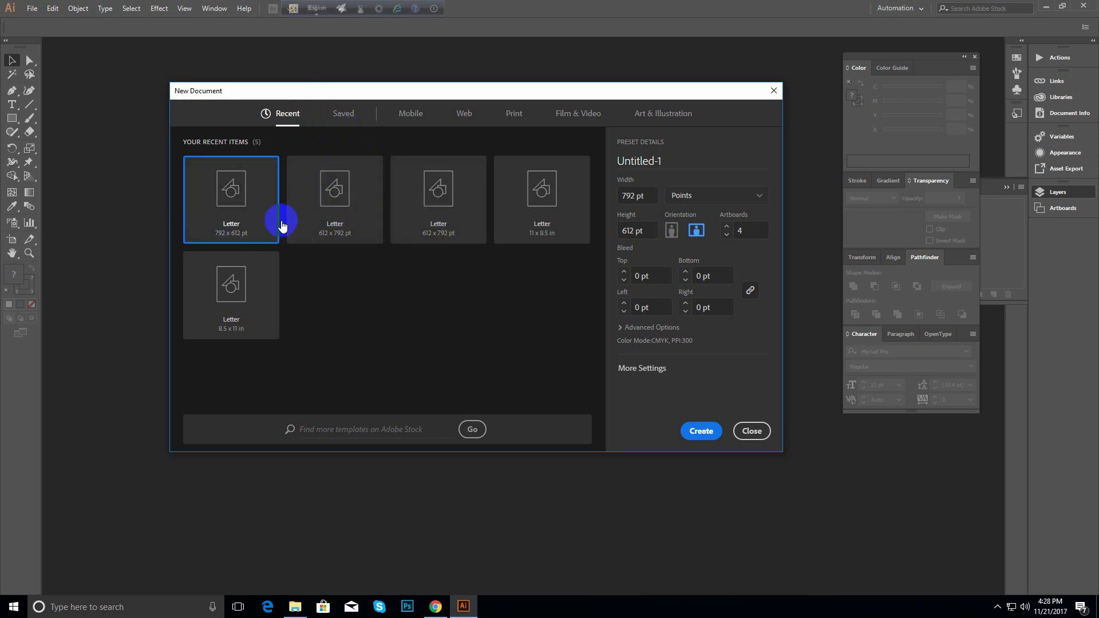
pyautogui.moveTo(468, 99); pyautogui.dragTo(428, 93)
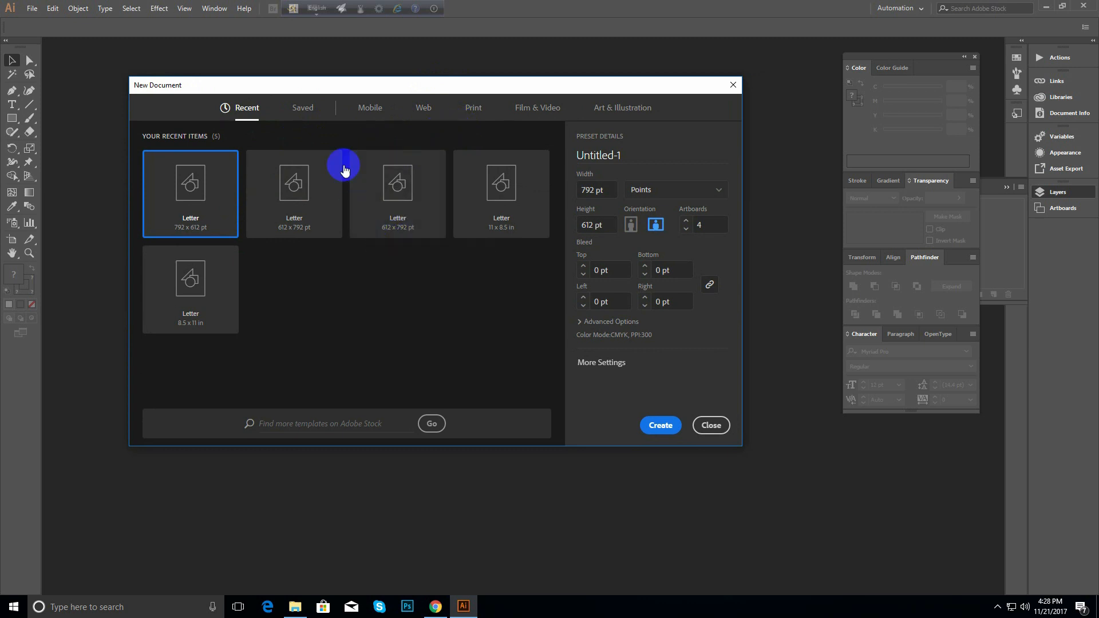
pyautogui.moveTo(486, 86); pyautogui.dragTo(453, 73)
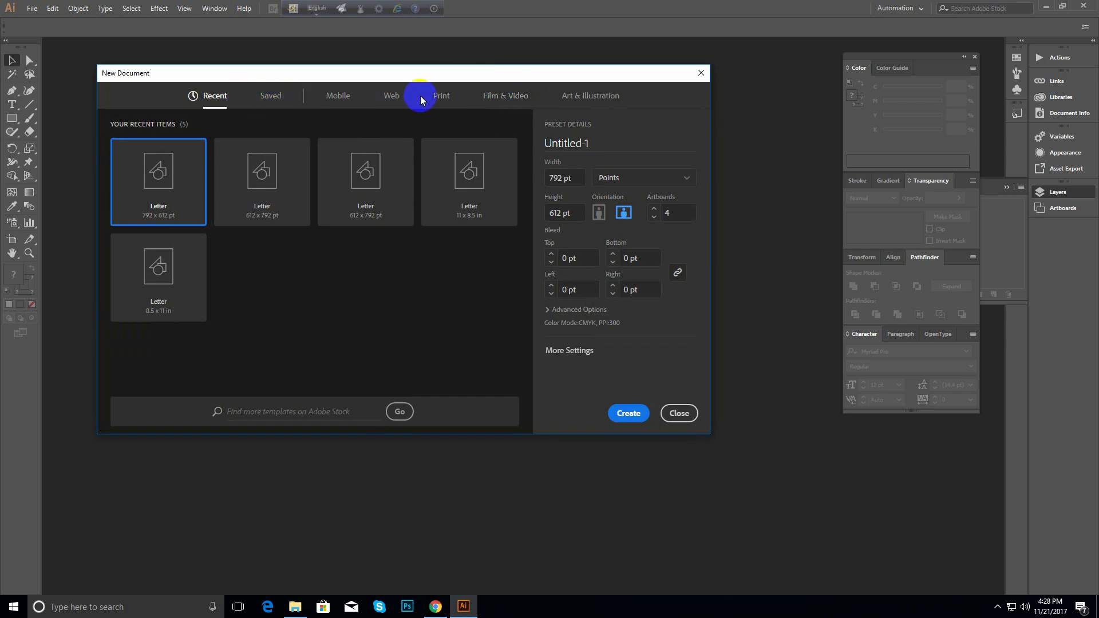
pyautogui.click(450, 103)
pyautogui.click(451, 100)
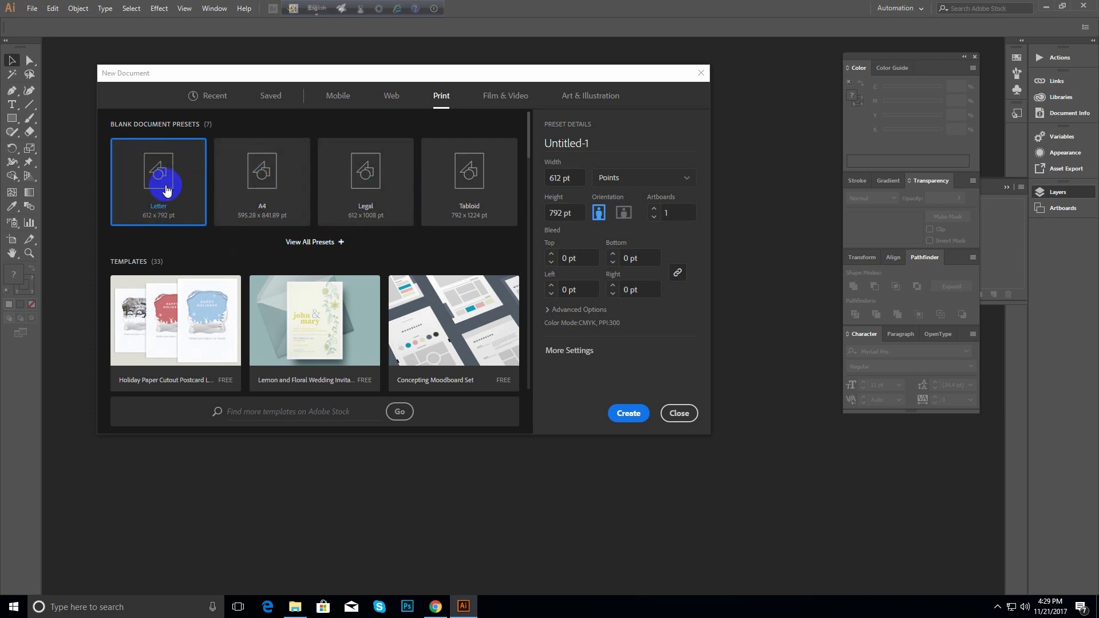
pyautogui.click(625, 416)
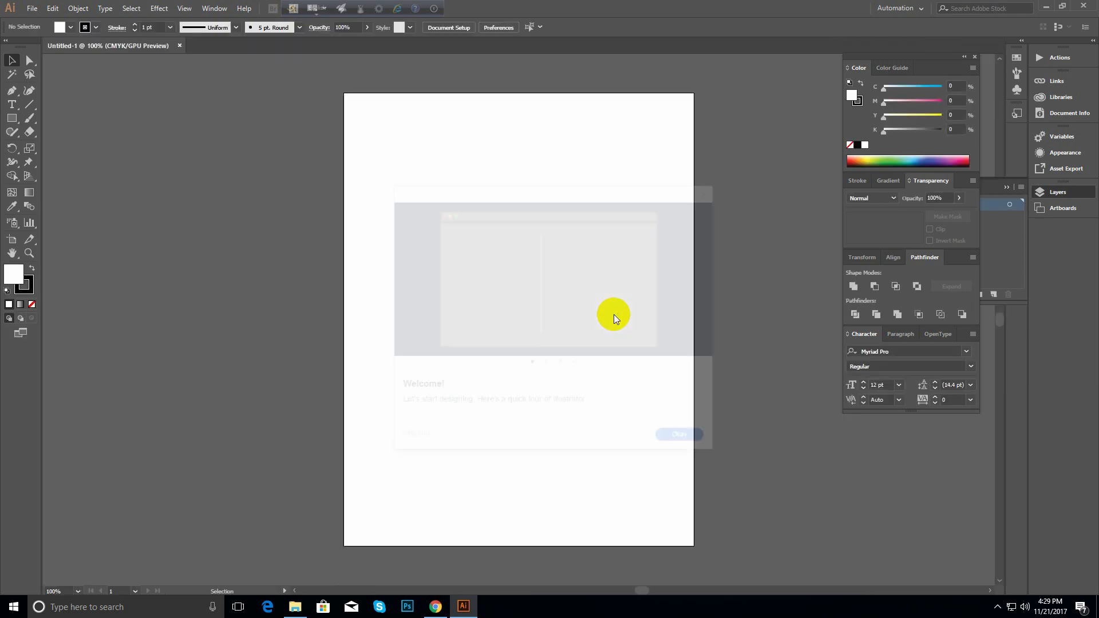
pyautogui.click(695, 438)
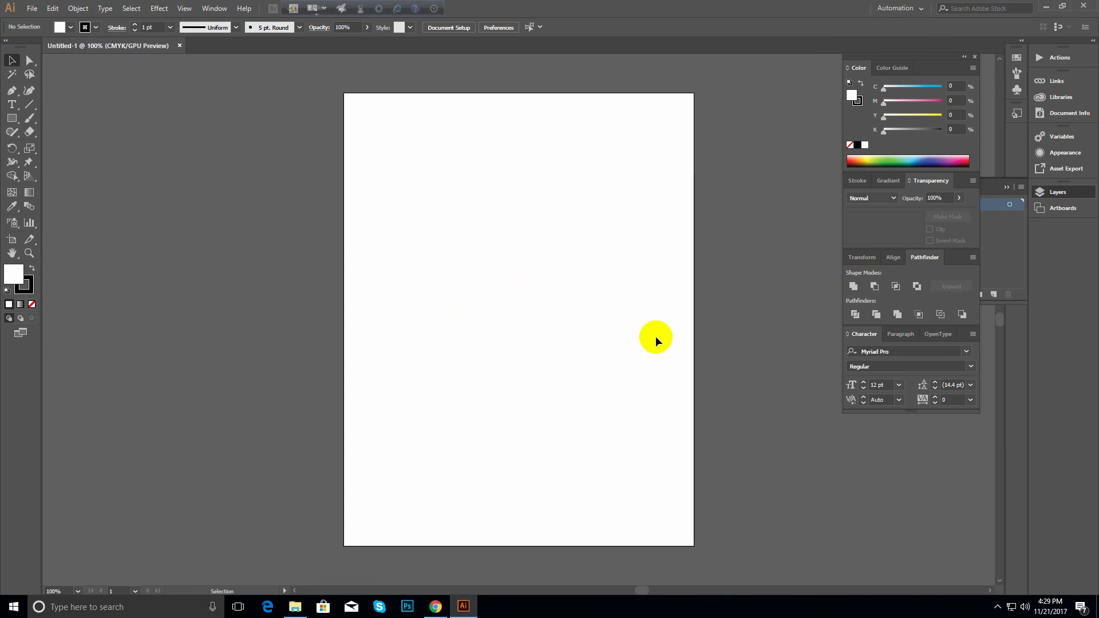
pyautogui.moveTo(565, 293); pyautogui.dragTo(449, 242)
pyautogui.keyDown('ctrl'); pyautogui.keyDown('alt'); pyautogui.click(503, 287); pyautogui.keyUp('alt'); pyautogui.keyUp('ctrl')
pyautogui.keyDown('ctrl'); pyautogui.keyDown('alt'); pyautogui.click(504, 287); pyautogui.keyUp('alt'); pyautogui.keyUp('ctrl')
pyautogui.keyDown('ctrl'); pyautogui.click(475, 263); pyautogui.keyUp('ctrl')
pyautogui.moveTo(510, 304); pyautogui.dragTo(397, 199)
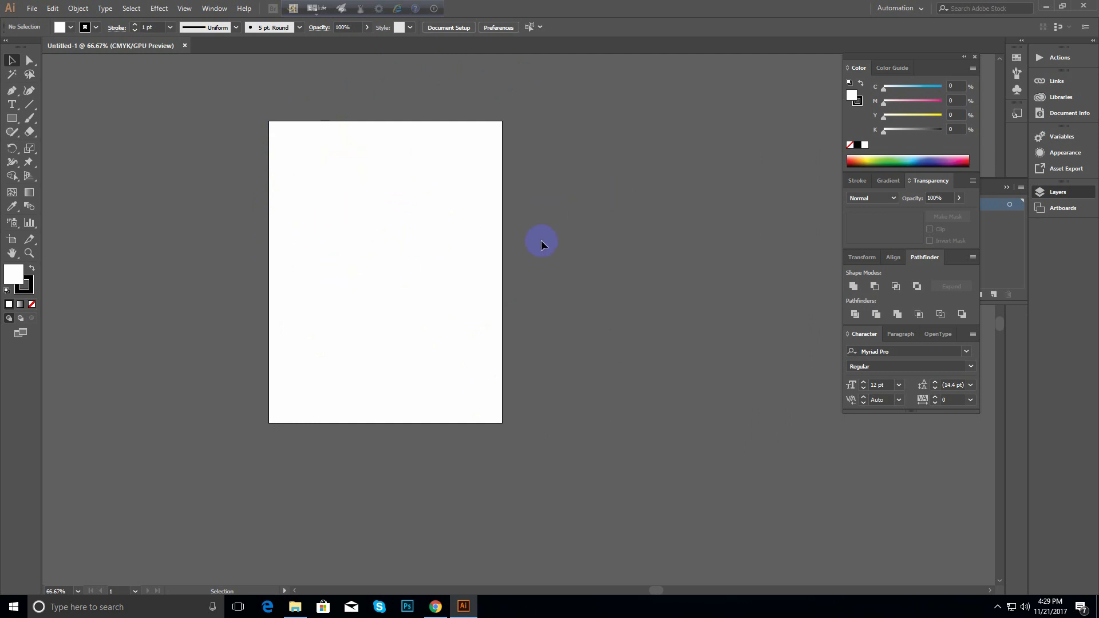
pyautogui.keyDown('ctrl'); pyautogui.keyDown('alt'); pyautogui.click(431, 226); pyautogui.keyUp('alt'); pyautogui.keyUp('ctrl')
pyautogui.keyDown('ctrl'); pyautogui.keyDown('alt'); pyautogui.click(431, 226); pyautogui.keyUp('alt'); pyautogui.keyUp('ctrl')
pyautogui.moveTo(553, 297); pyautogui.dragTo(443, 140)
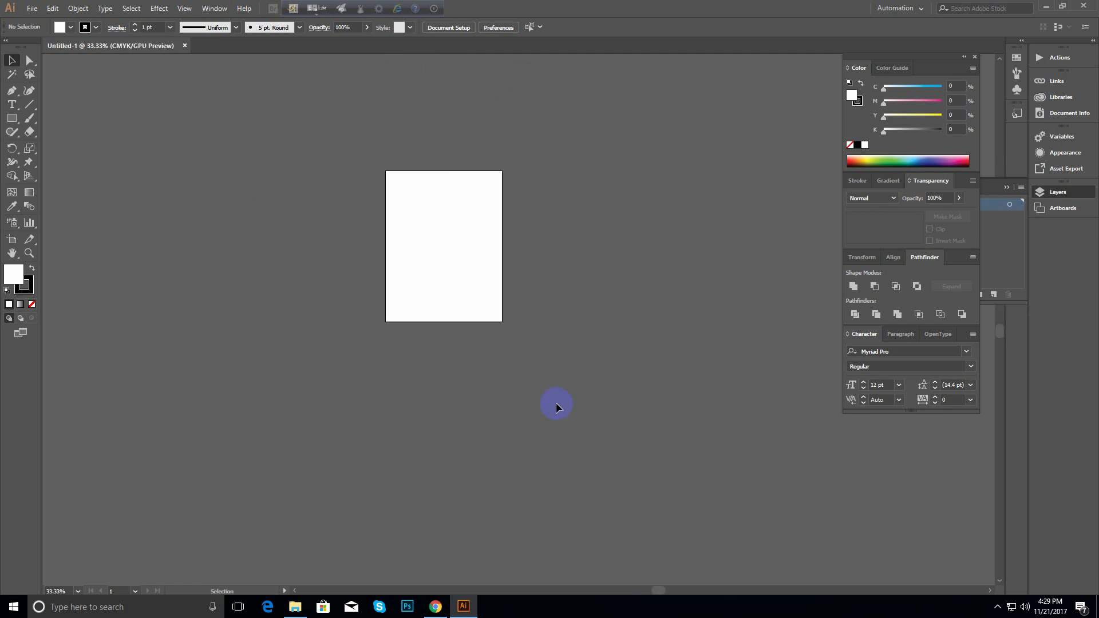
# - Examine the blank Letter artboard at several zoom levels and positions in the workspace
pyautogui.keyDown('ctrl'); pyautogui.keyDown('alt'); pyautogui.click(521, 361); pyautogui.keyUp('alt'); pyautogui.keyUp('ctrl')
pyautogui.keyDown('ctrl'); pyautogui.keyDown('alt'); pyautogui.click(521, 361); pyautogui.keyUp('alt'); pyautogui.keyUp('ctrl')
pyautogui.moveTo(536, 295); pyautogui.dragTo(473, 331)
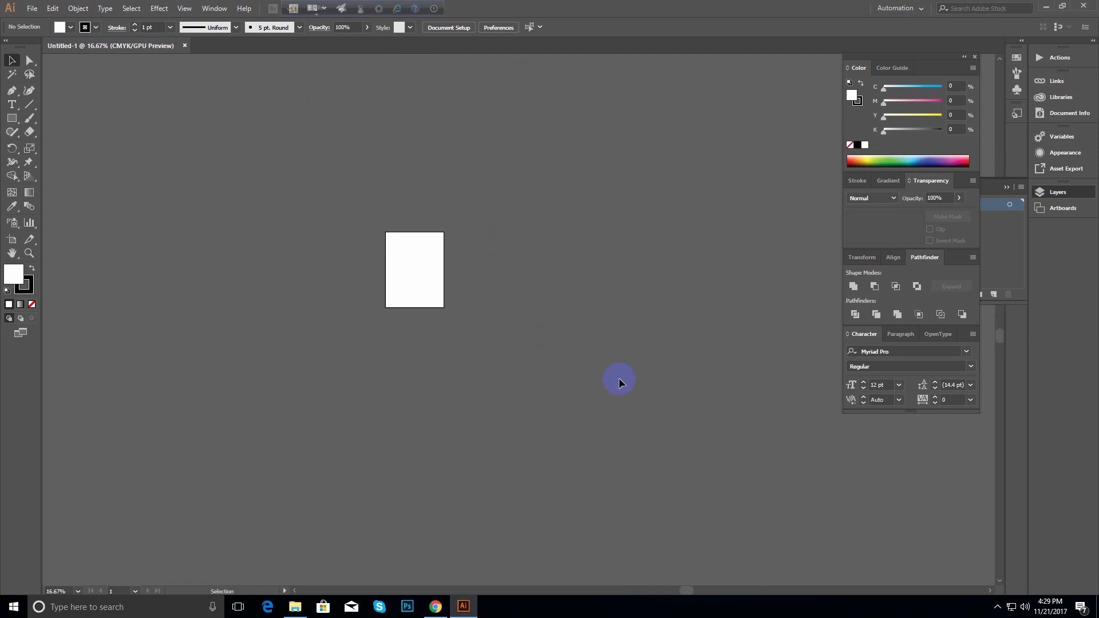
pyautogui.keyDown('ctrl'); pyautogui.click(464, 310); pyautogui.keyUp('ctrl')
pyautogui.keyDown('ctrl'); pyautogui.click(470, 314); pyautogui.keyUp('ctrl')
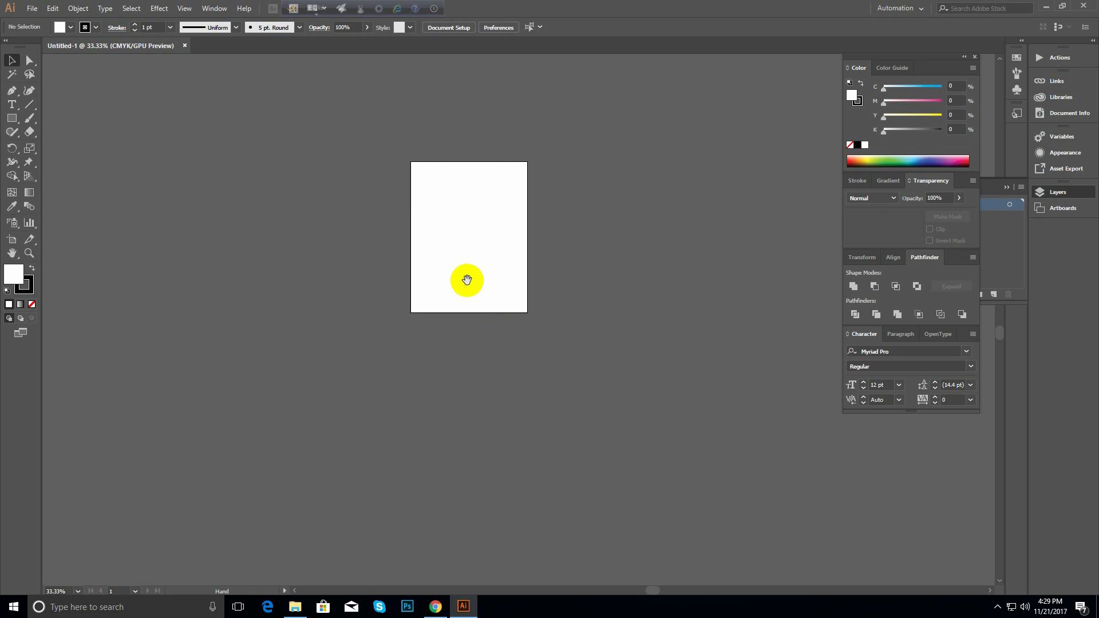
pyautogui.keyDown('ctrl'); pyautogui.click(493, 244); pyautogui.keyUp('ctrl')
pyautogui.moveTo(503, 284); pyautogui.dragTo(466, 236)
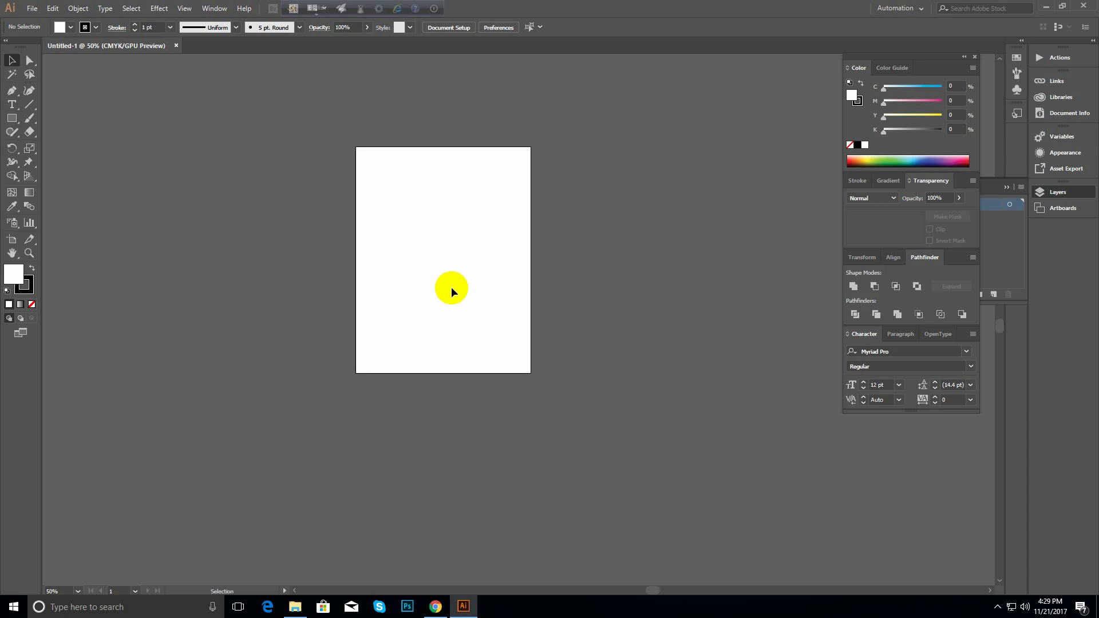
pyautogui.keyDown('ctrl'); pyautogui.keyDown('alt'); pyautogui.click(491, 279); pyautogui.keyUp('alt'); pyautogui.keyUp('ctrl')
pyautogui.moveTo(493, 282); pyautogui.dragTo(446, 179)
pyautogui.keyDown('ctrl'); pyautogui.click(481, 240); pyautogui.keyUp('ctrl')
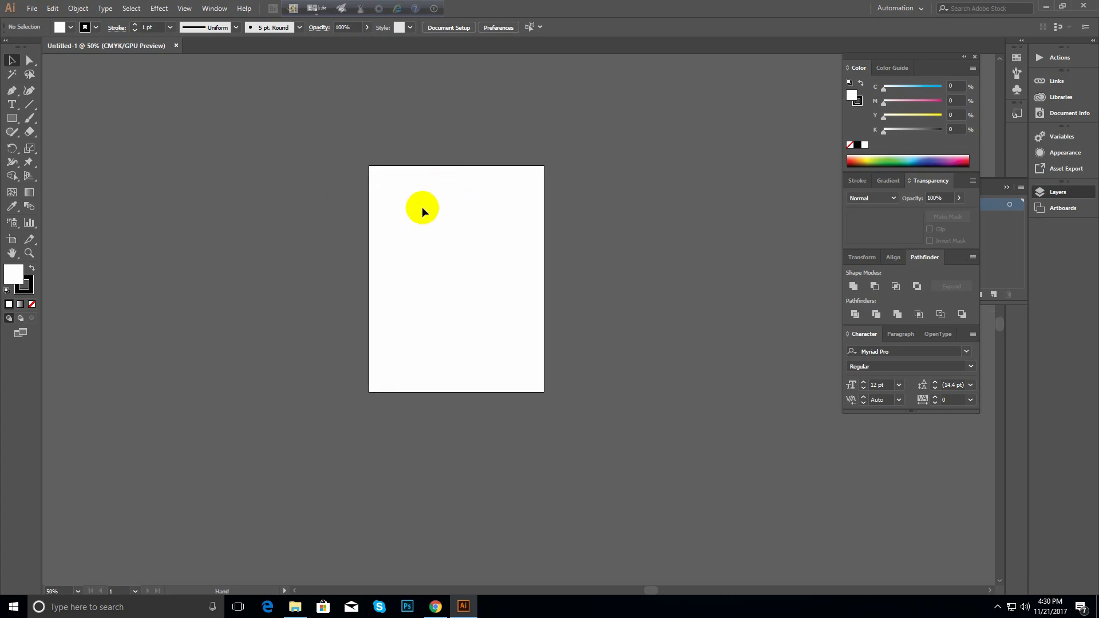
# - Close the untitled Letter document and open the settings for a new document
pyautogui.click(176, 45)
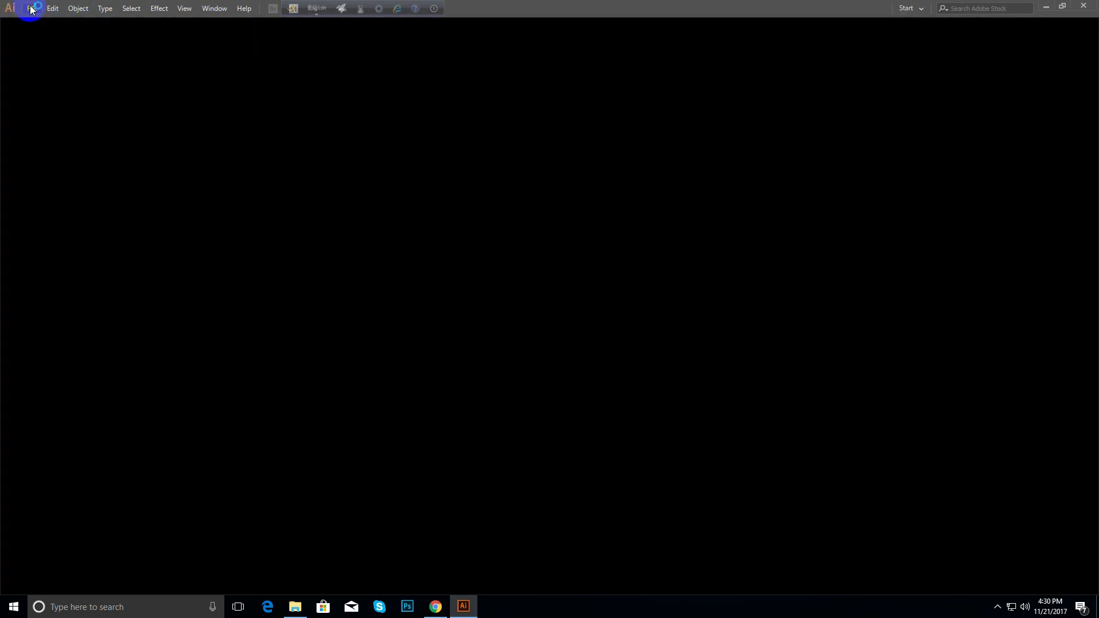
pyautogui.click(35, 10)
pyautogui.click(34, 13)
pyautogui.click(31, 9)
pyautogui.click(47, 22)
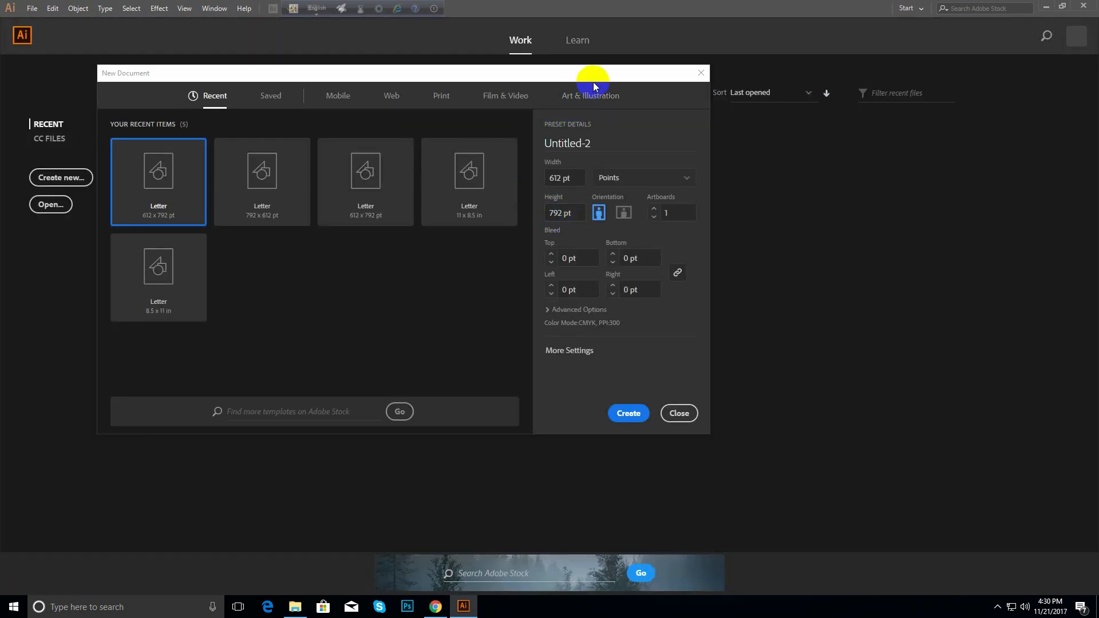
# - Name the new document Class 01 and set its measurement units to Inches
pyautogui.moveTo(591, 76)
pyautogui.mouseDown()
pyautogui.moveTo(575, 75)
pyautogui.moveTo(591, 76)
pyautogui.mouseUp()
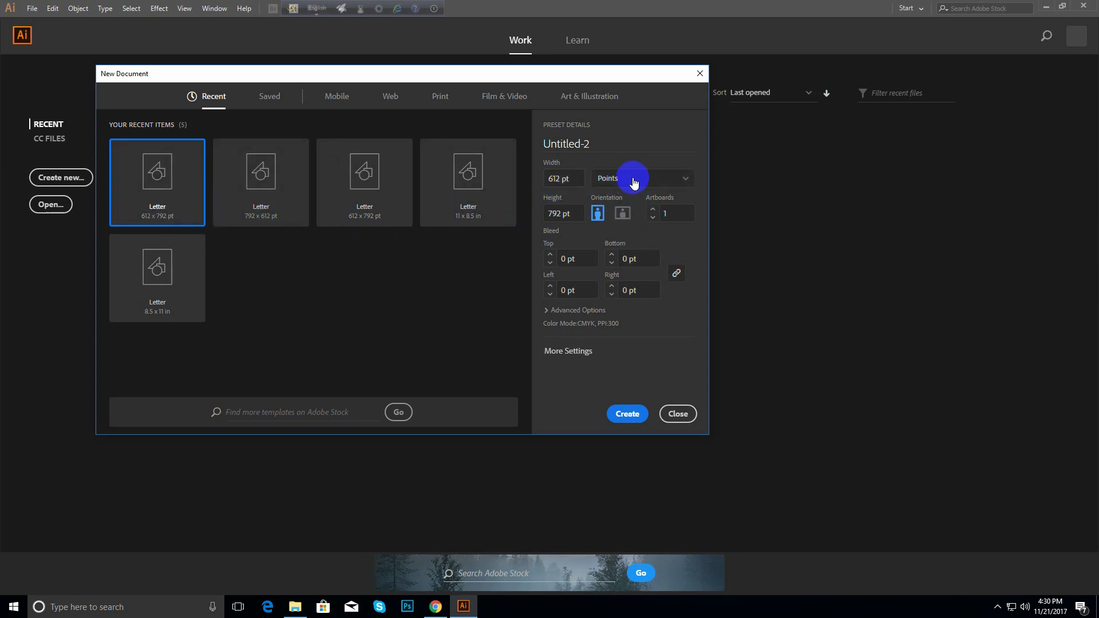
pyautogui.moveTo(626, 80); pyautogui.dragTo(626, 52)
pyautogui.moveTo(603, 115); pyautogui.dragTo(425, 125)
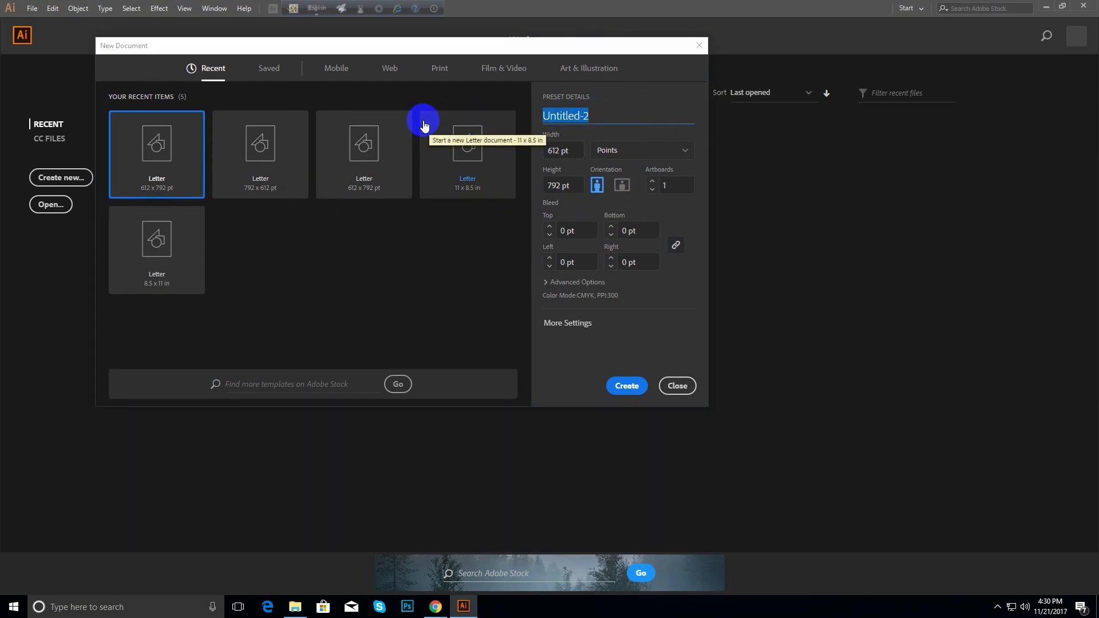
pyautogui.write('Class 01')
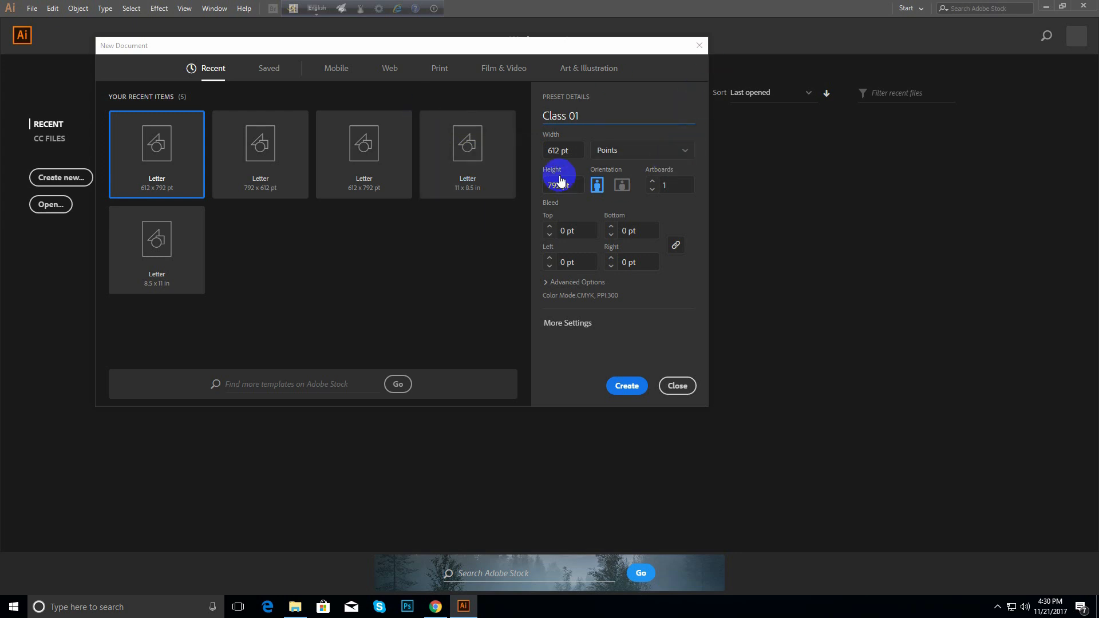
pyautogui.click(618, 151)
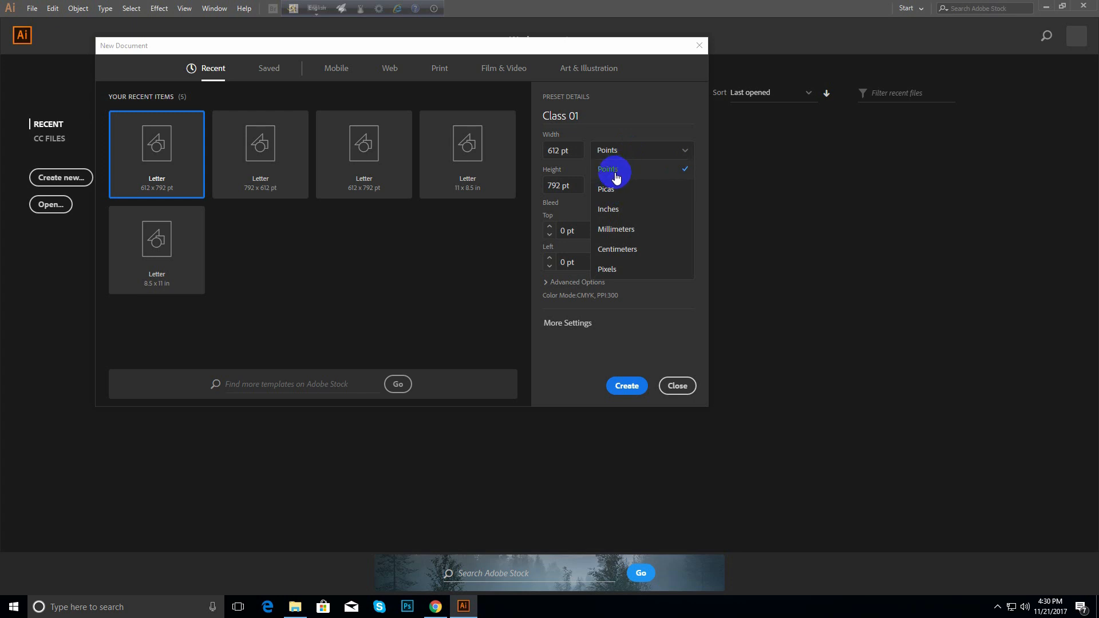
pyautogui.click(616, 211)
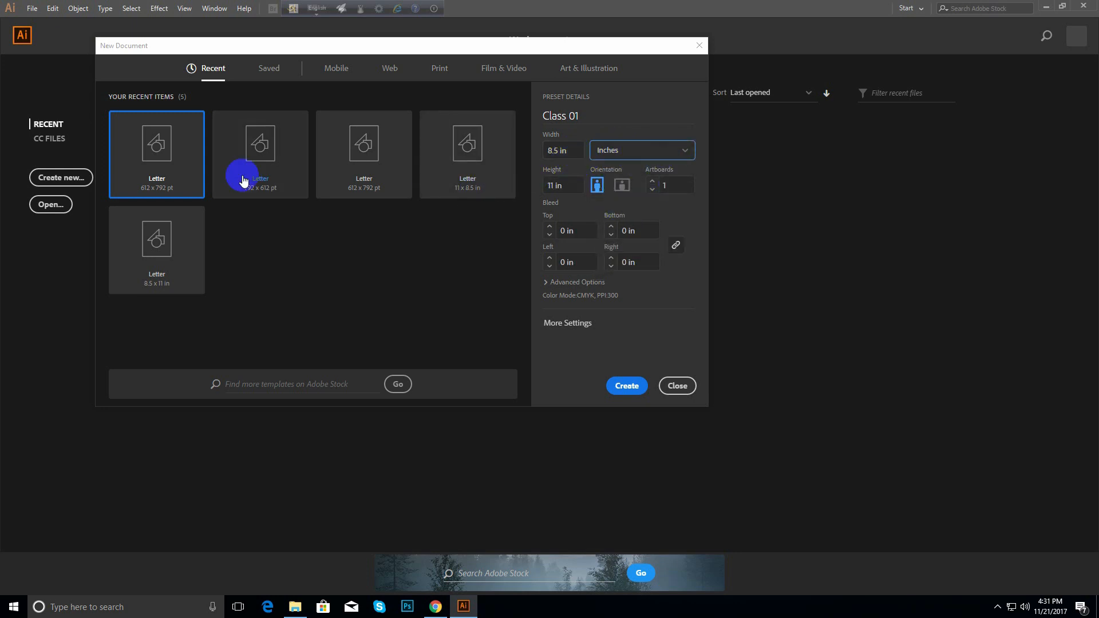
# - Set the document's width and height to 10 in each, create it and view the whole artboard
pyautogui.moveTo(574, 153); pyautogui.dragTo(508, 146)
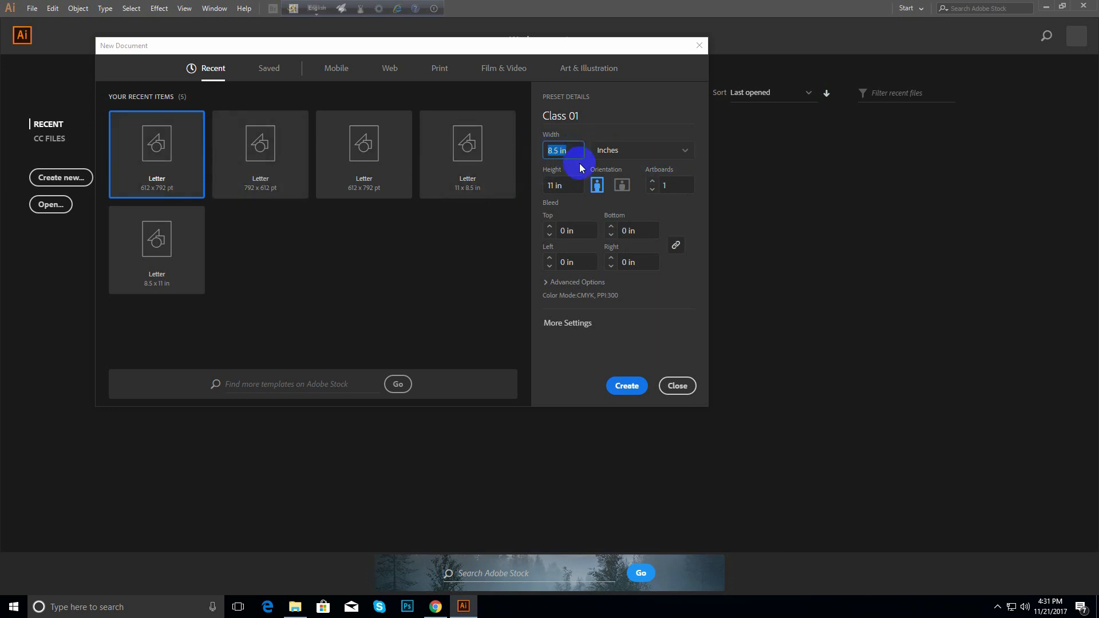
pyautogui.moveTo(569, 189); pyautogui.dragTo(534, 184)
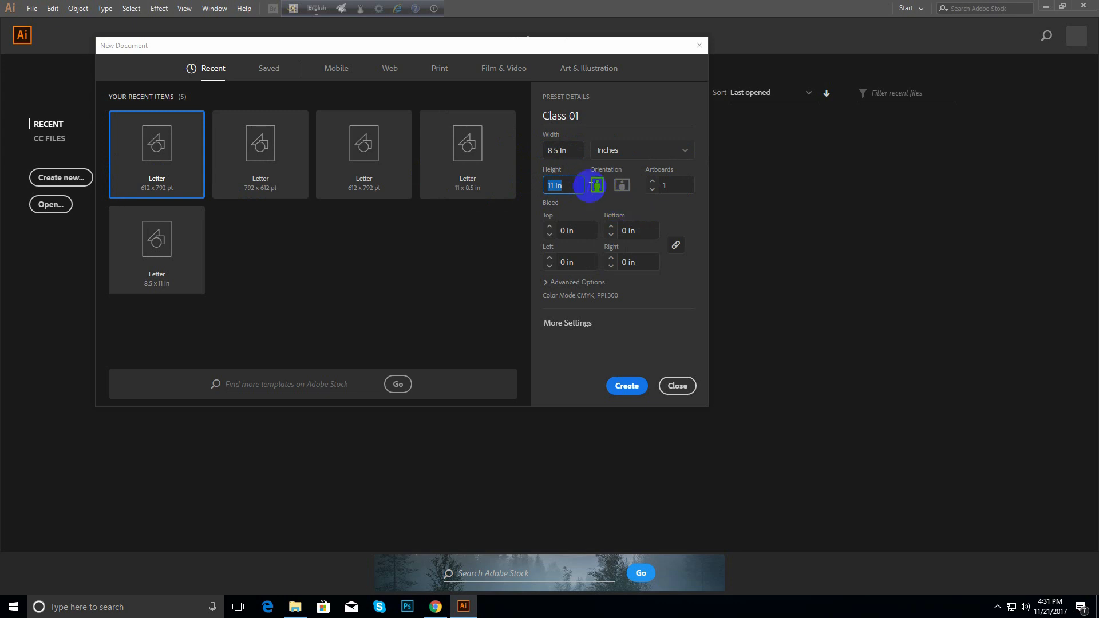
pyautogui.moveTo(568, 151); pyautogui.dragTo(452, 139)
pyautogui.write('10')
pyautogui.moveTo(565, 188); pyautogui.dragTo(491, 191)
pyautogui.write('10')
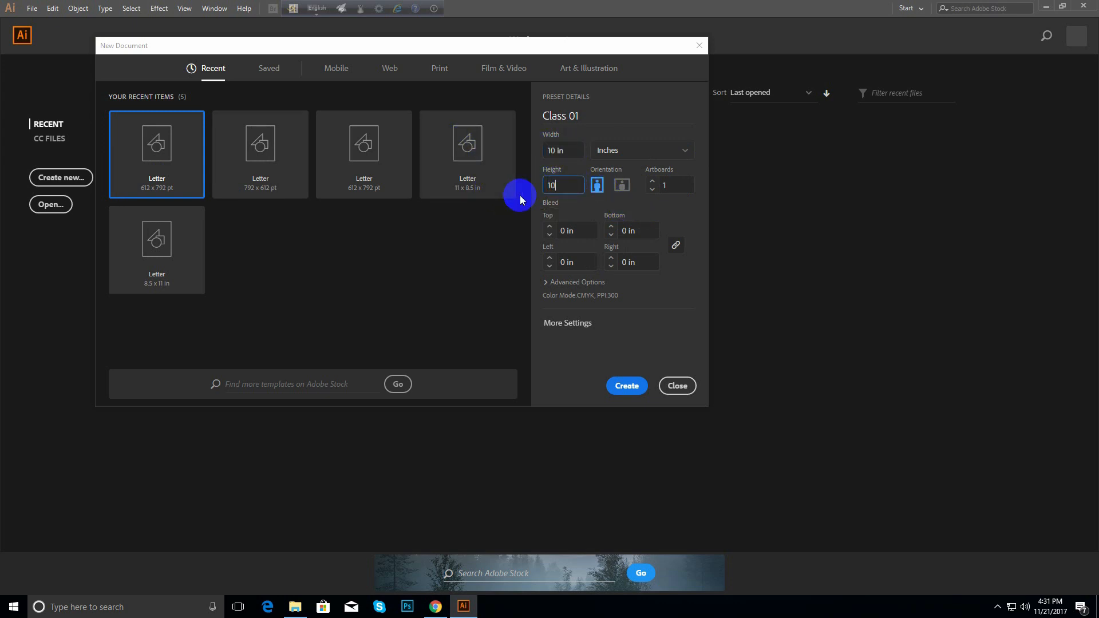
pyautogui.click(637, 387)
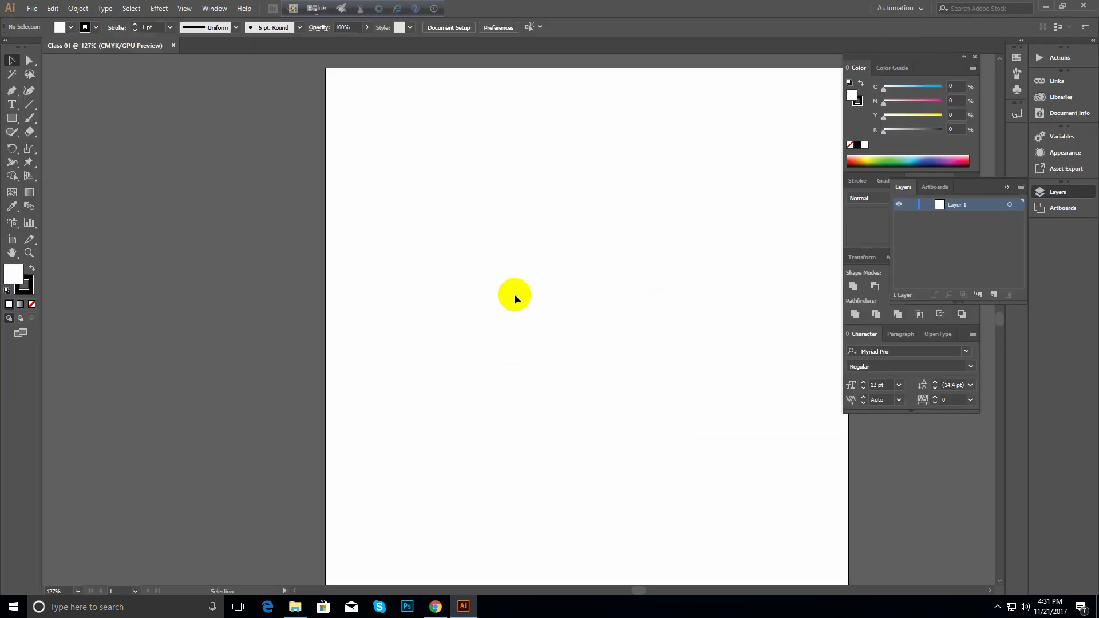
pyautogui.keyDown('ctrl'); pyautogui.keyDown('alt'); pyautogui.click(579, 344); pyautogui.keyUp('alt'); pyautogui.keyUp('ctrl')
pyautogui.keyDown('ctrl'); pyautogui.keyDown('alt'); pyautogui.click(579, 344); pyautogui.keyUp('alt'); pyautogui.keyUp('ctrl')
pyautogui.moveTo(553, 310); pyautogui.dragTo(480, 279)
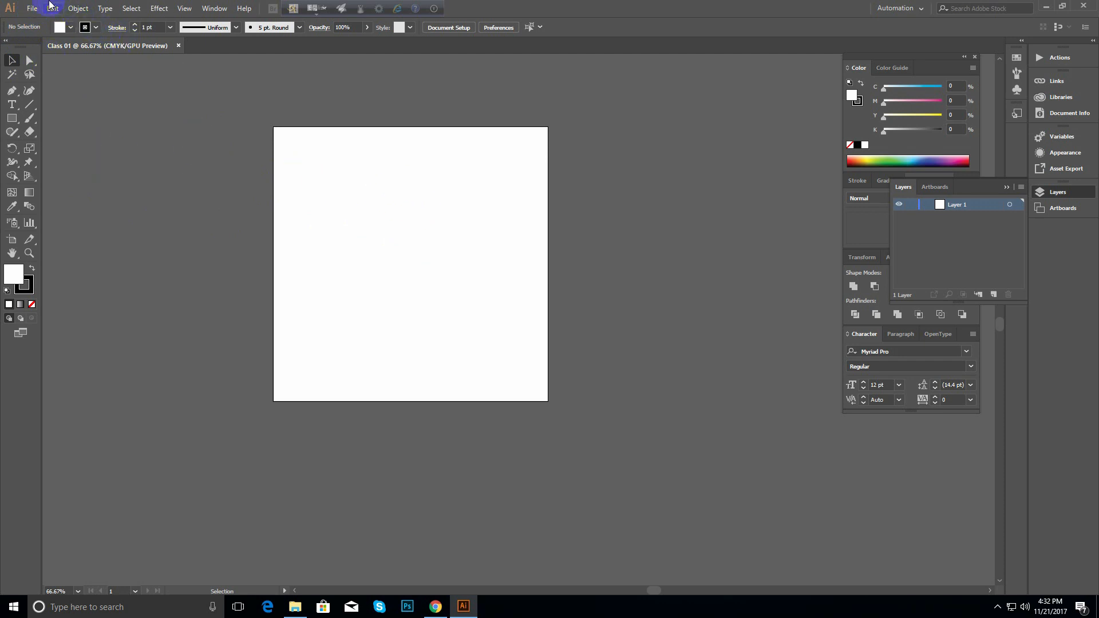
# - Start another new document, compare the Web and Print presets, and settle on the Print Letter preset at 612 x 792 pt
pyautogui.click(32, 8)
pyautogui.click(46, 19)
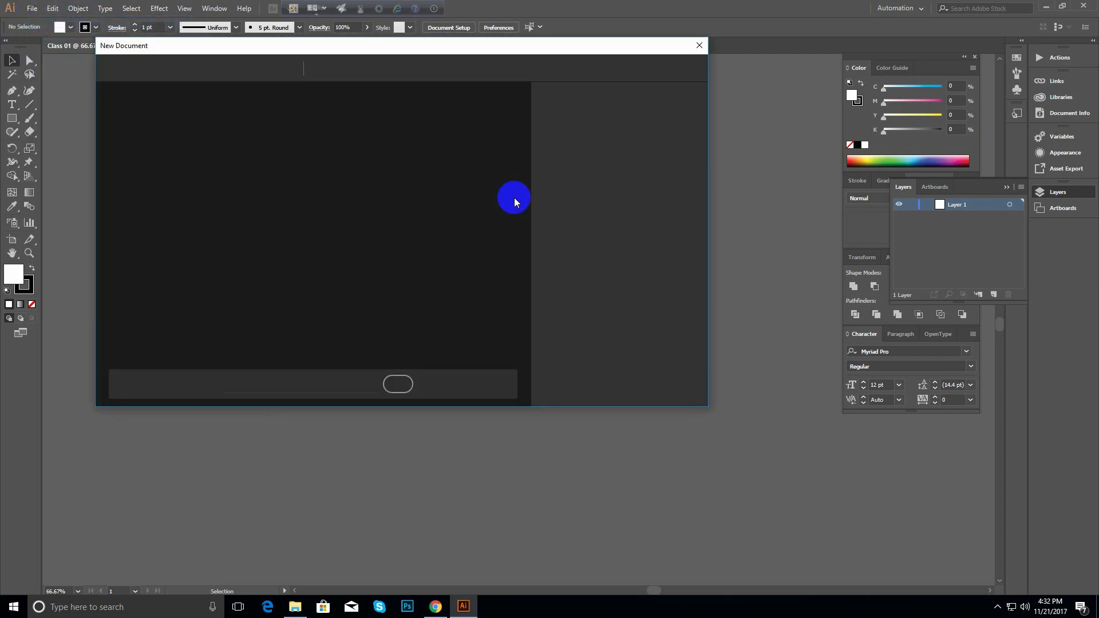
pyautogui.moveTo(591, 42); pyautogui.dragTo(569, 79)
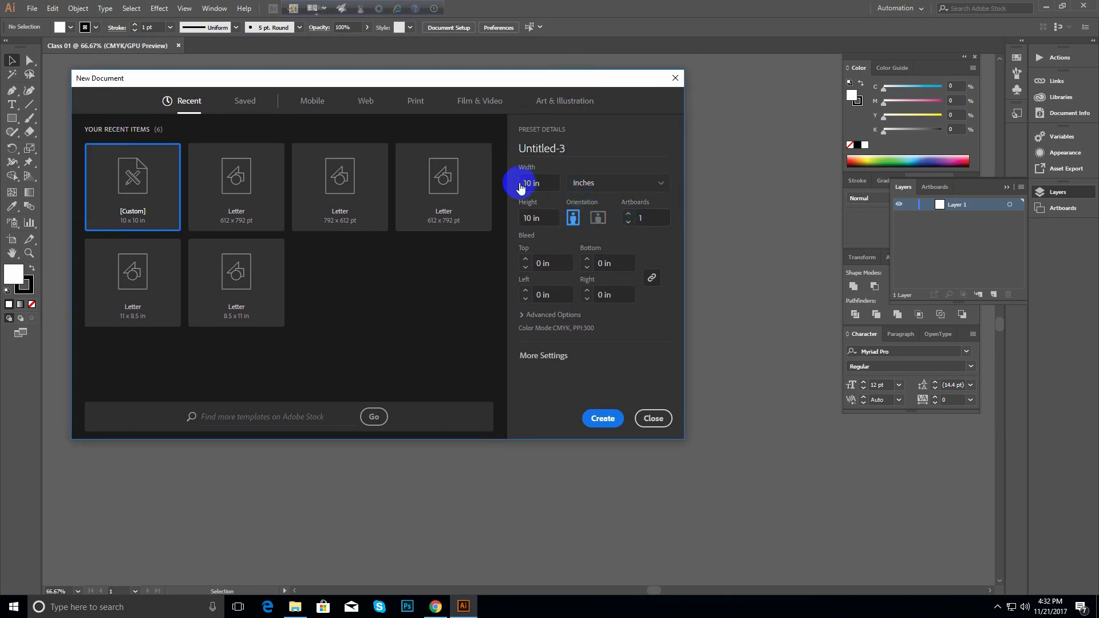
pyautogui.click(243, 212)
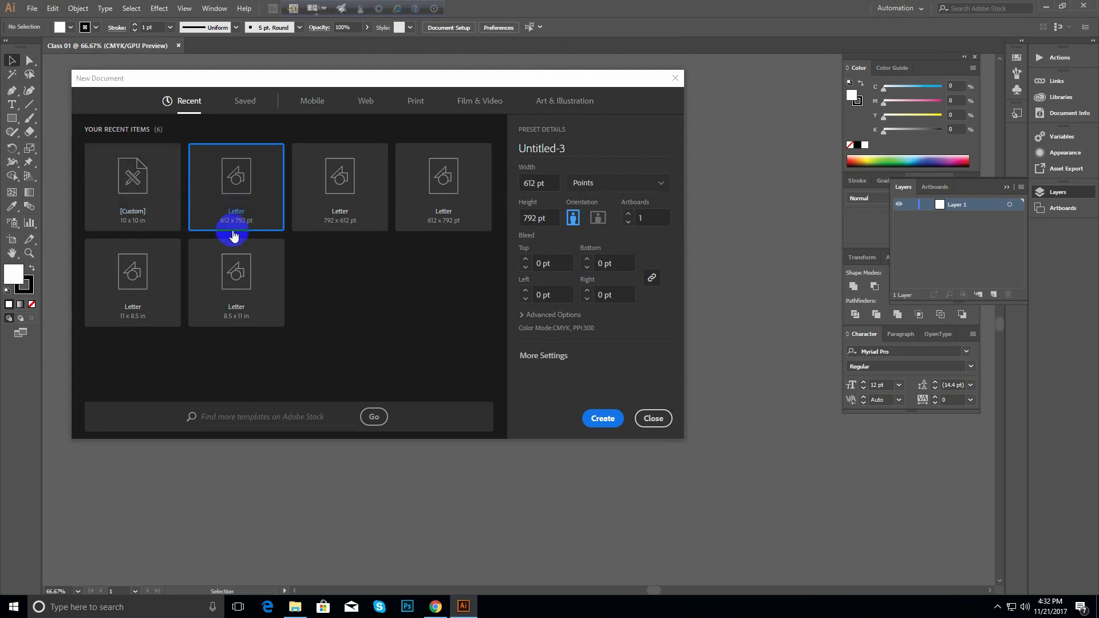
pyautogui.click(412, 106)
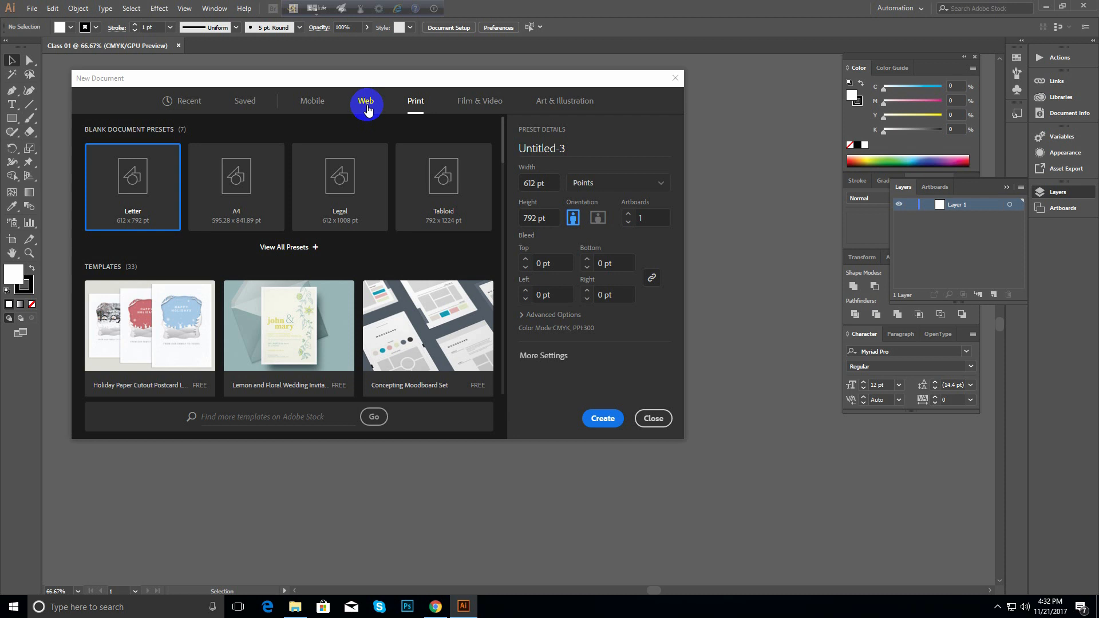
pyautogui.click(366, 110)
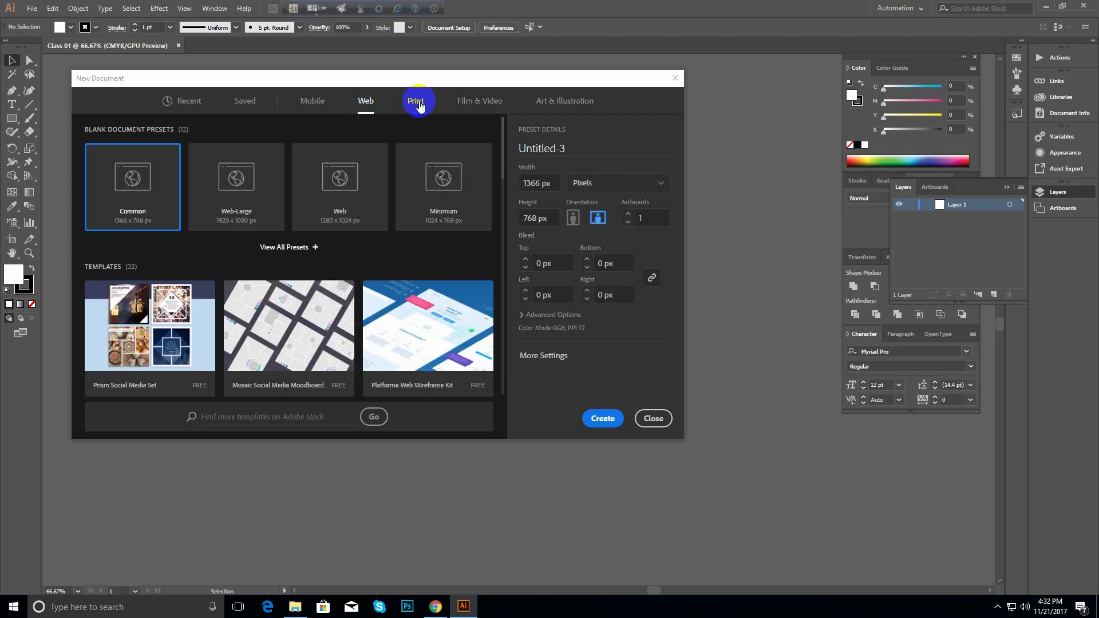
pyautogui.click(418, 105)
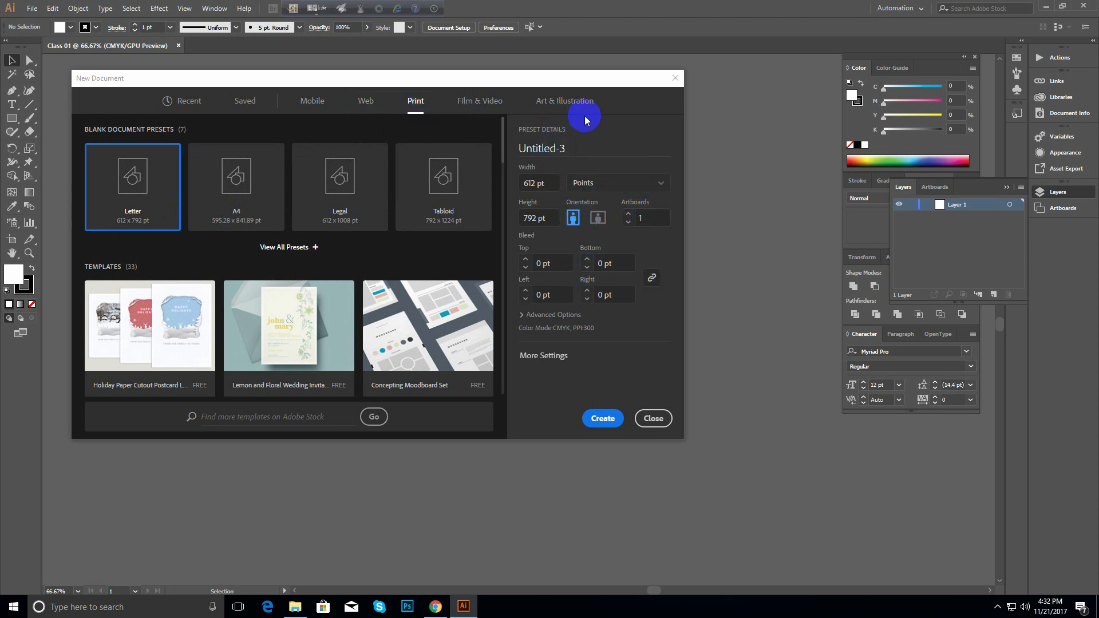
# - Set the number of artboards to 4, create the Letter document and view its artboards
pyautogui.click(639, 217)
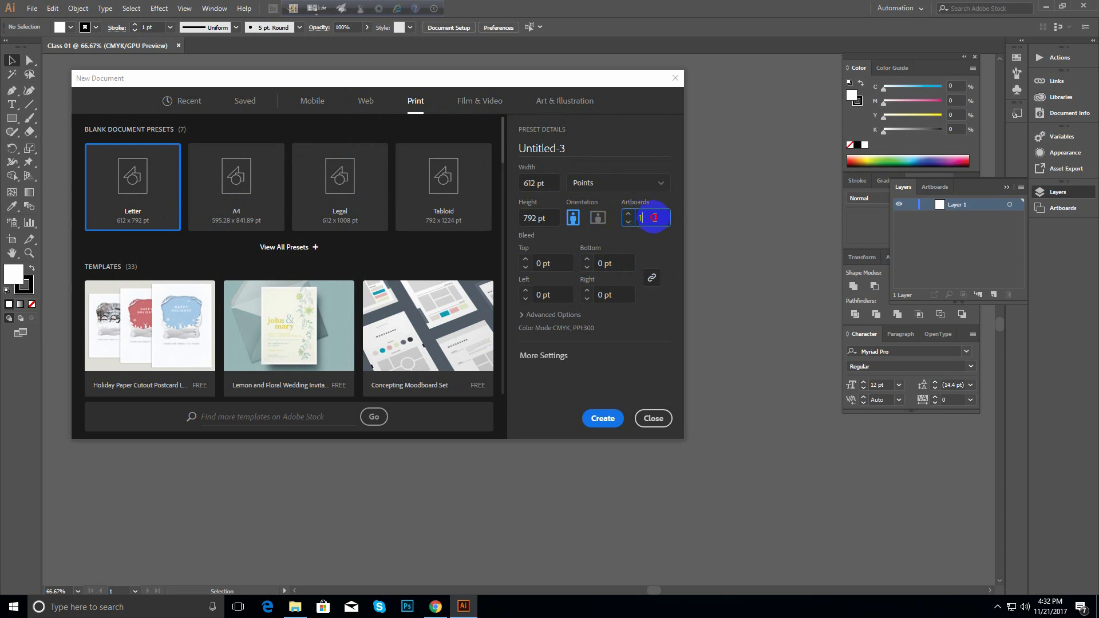
pyautogui.click(628, 215)
pyautogui.click(603, 418)
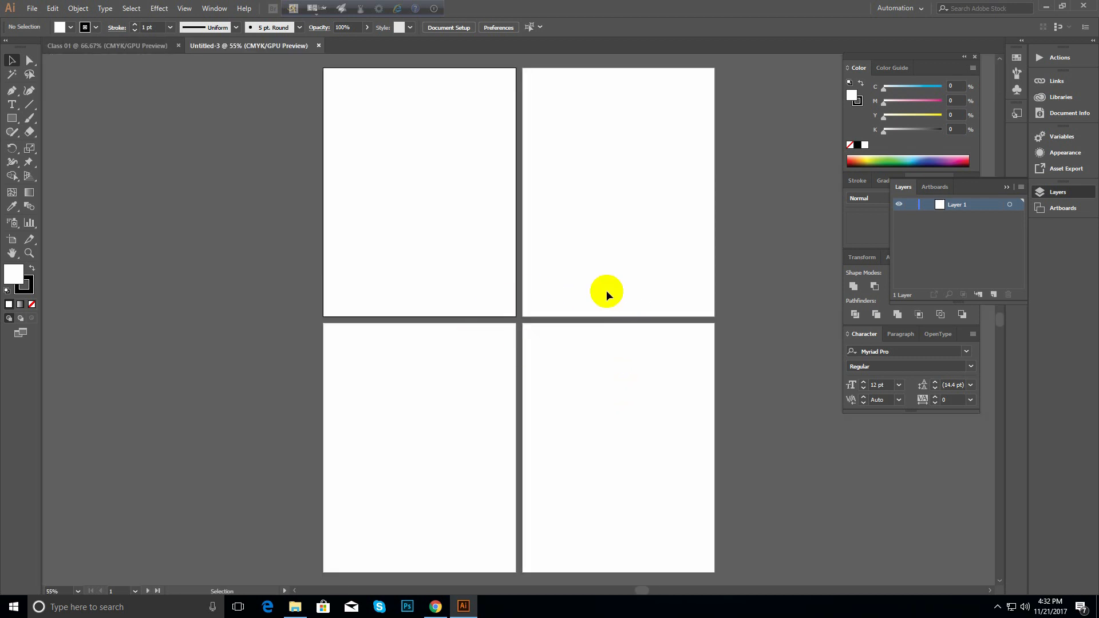
pyautogui.keyDown('ctrl'); pyautogui.keyDown('alt'); pyautogui.click(514, 262); pyautogui.keyUp('alt'); pyautogui.keyUp('ctrl')
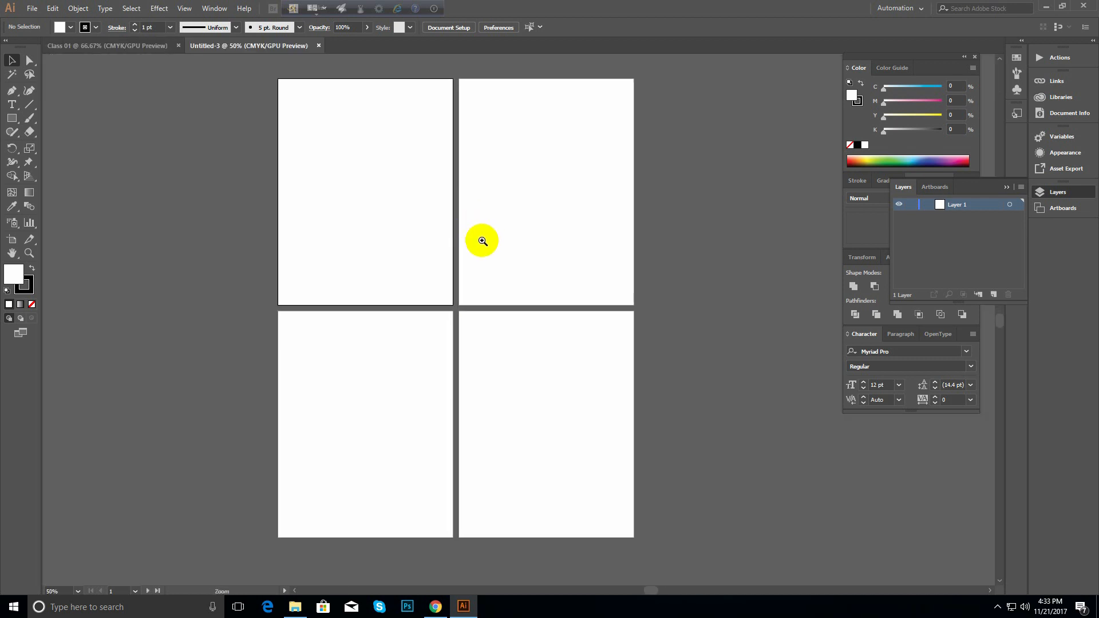
pyautogui.keyDown('alt'); pyautogui.click(509, 276); pyautogui.keyUp('alt')
pyautogui.keyDown('ctrl'); pyautogui.click(509, 276); pyautogui.keyUp('ctrl')
pyautogui.moveTo(493, 251); pyautogui.dragTo(466, 188)
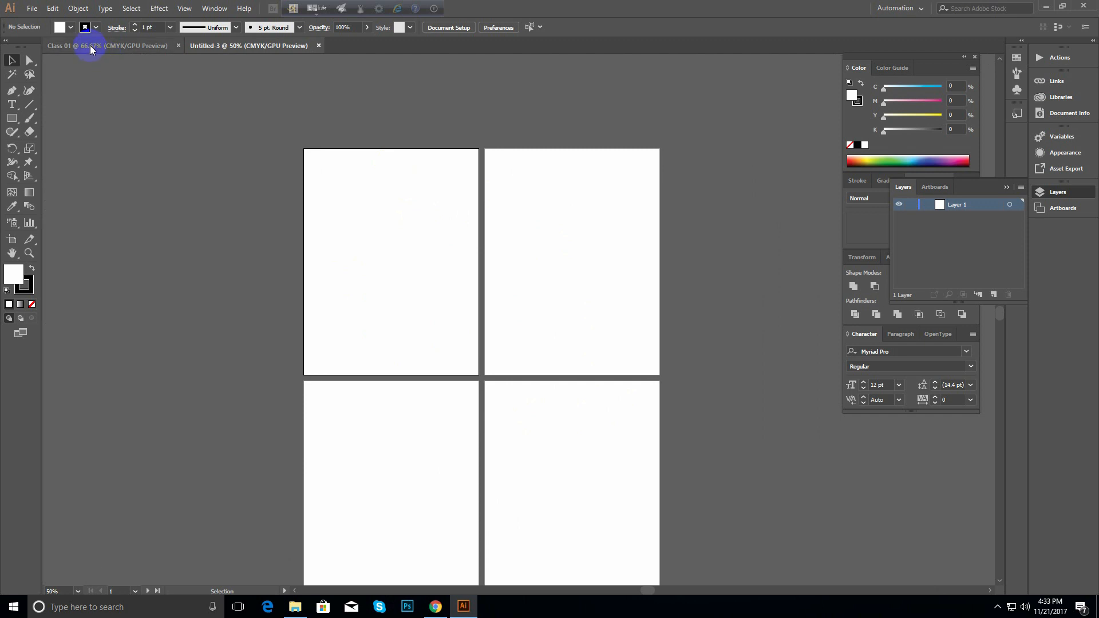
# - Start a further new Letter document and set its linked bleed to 3 pt on all sides
pyautogui.click(32, 8)
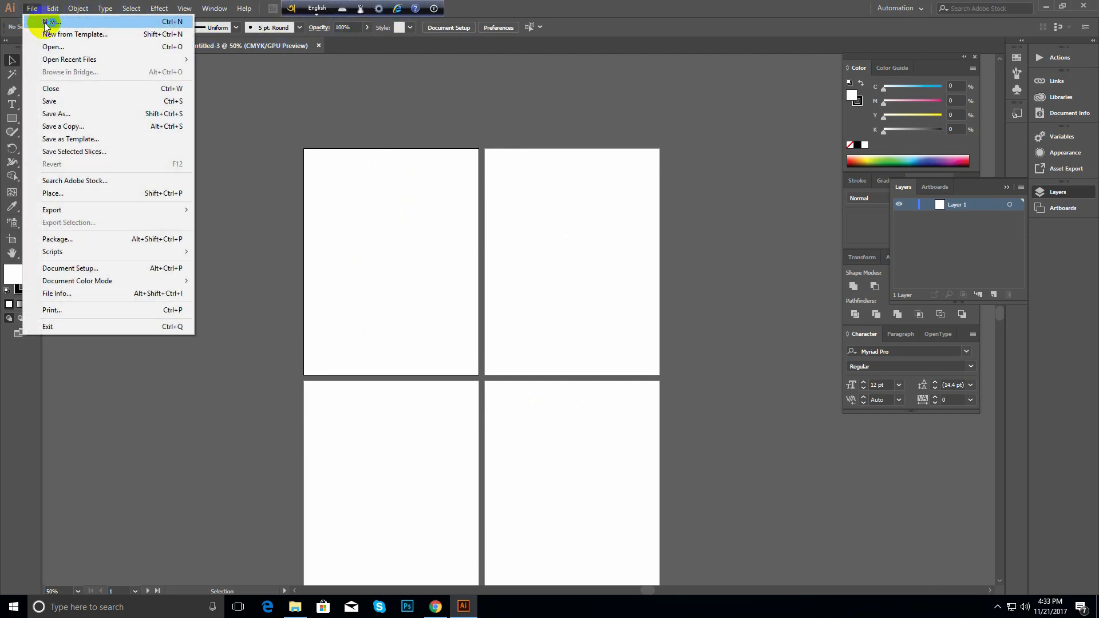
pyautogui.click(50, 22)
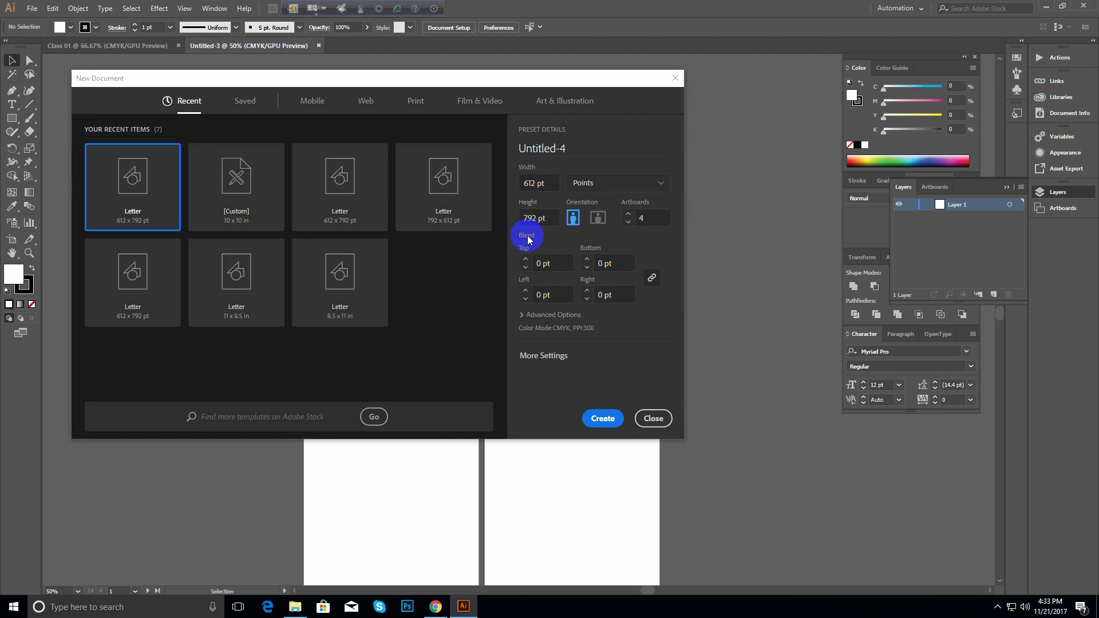
pyautogui.moveTo(547, 70); pyautogui.dragTo(578, 76)
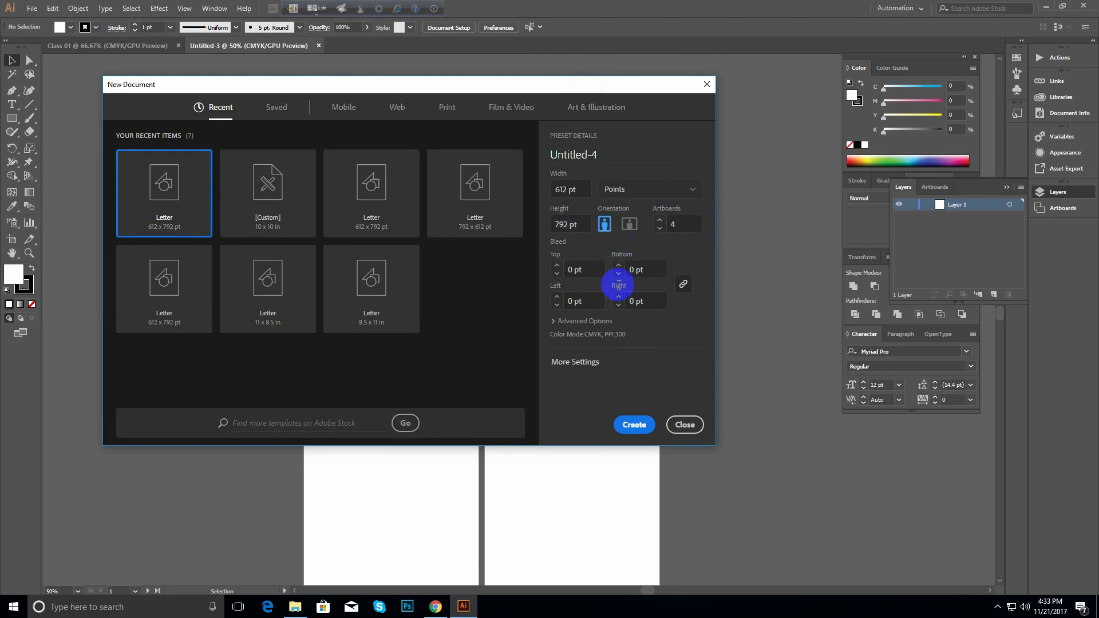
pyautogui.click(591, 269)
pyautogui.moveTo(590, 269); pyautogui.dragTo(572, 288)
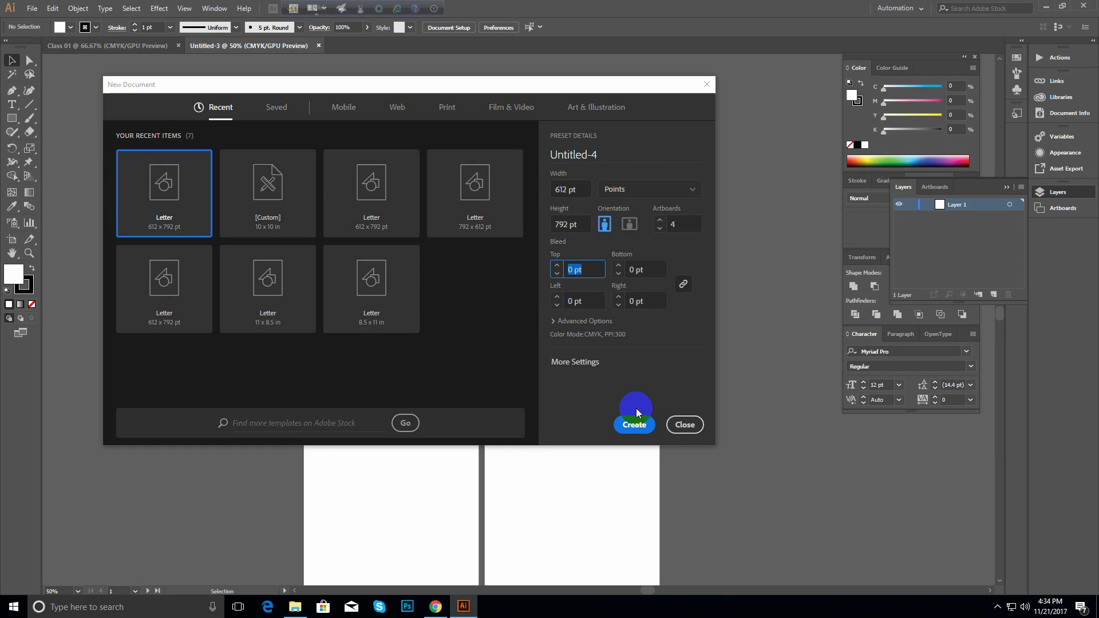
pyautogui.write('3')
pyautogui.click(634, 269)
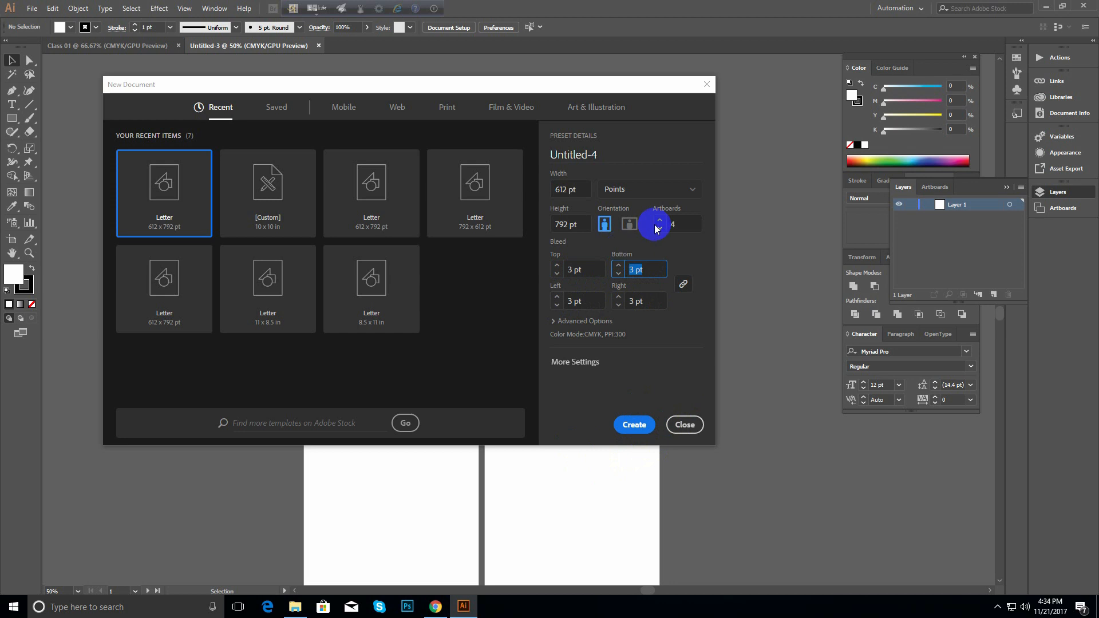
pyautogui.moveTo(594, 272); pyautogui.dragTo(527, 270)
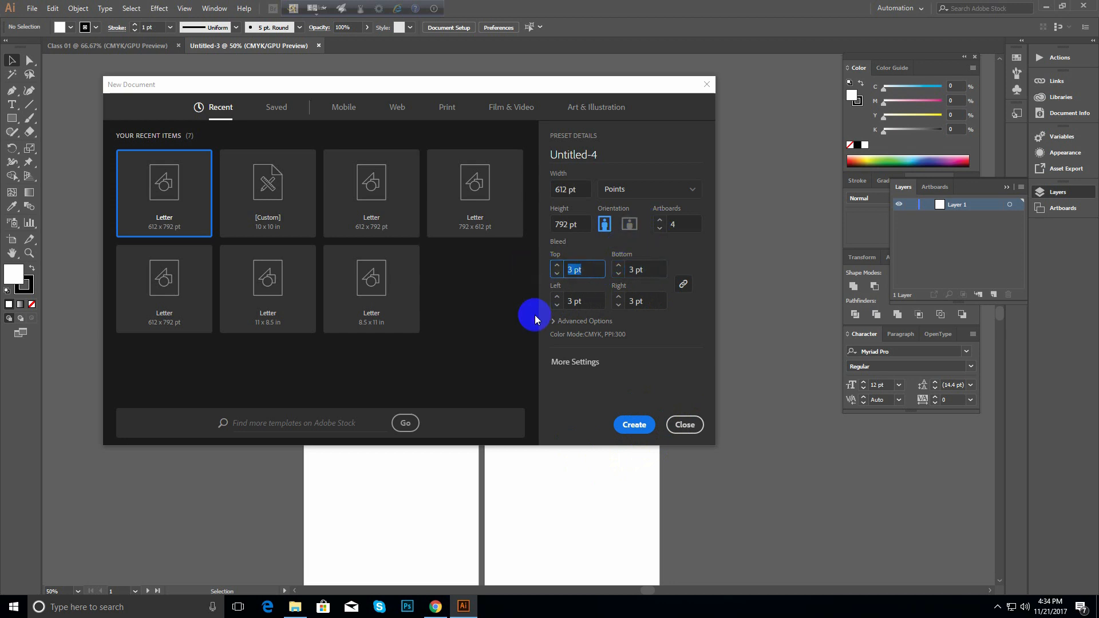
# - Switch the new document's units to millimeters and set the linked bleed to 3 mm on all sides
pyautogui.click(655, 196)
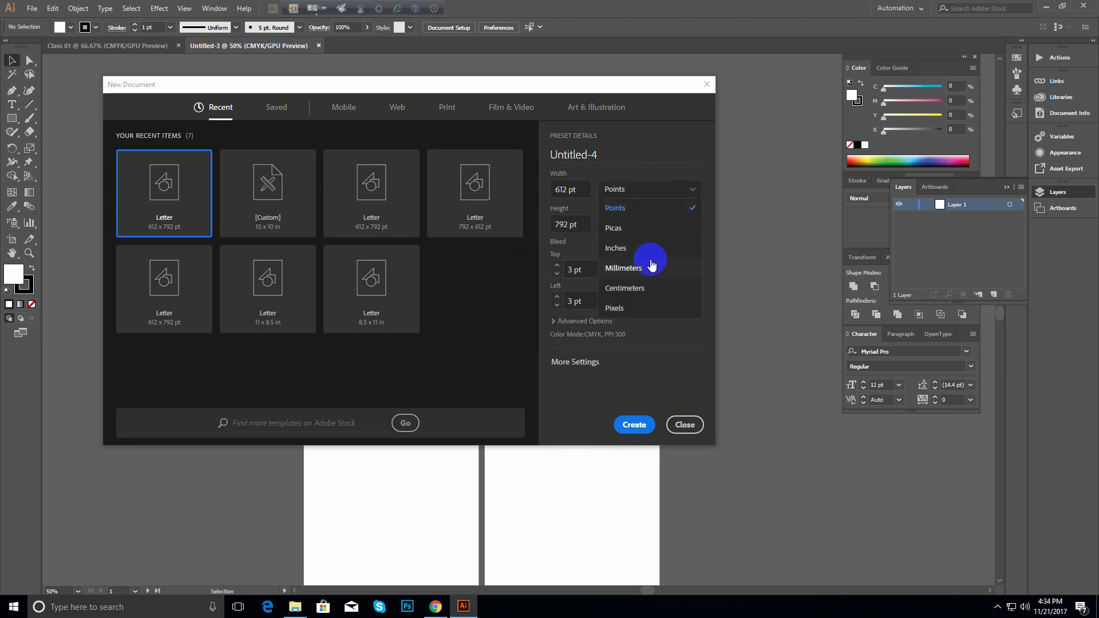
pyautogui.click(619, 267)
pyautogui.moveTo(600, 269); pyautogui.dragTo(535, 265)
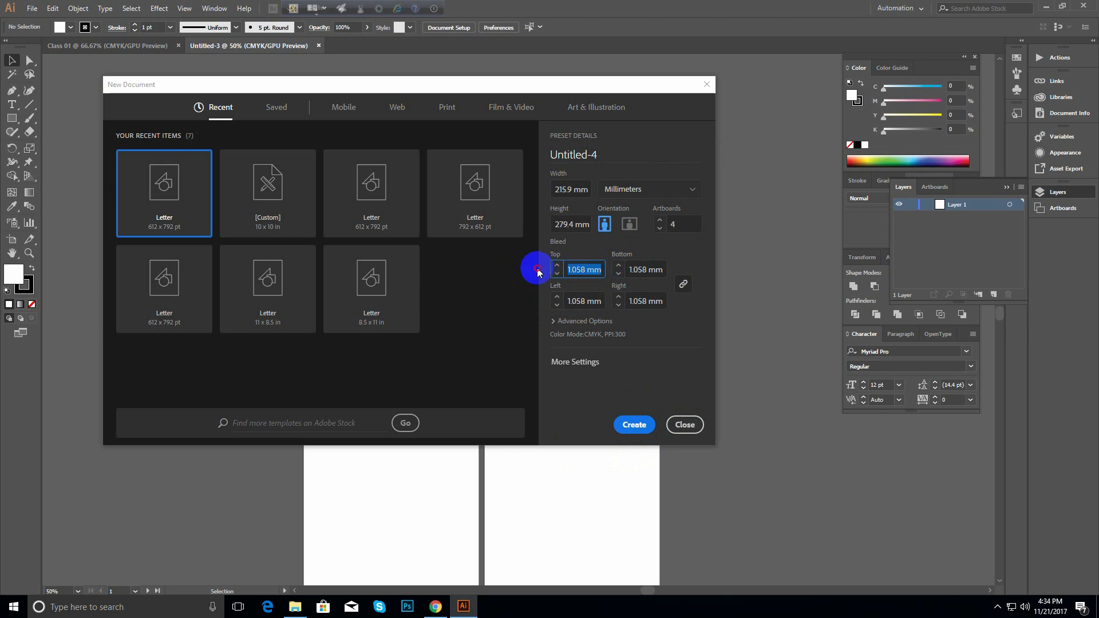
pyautogui.click(624, 188)
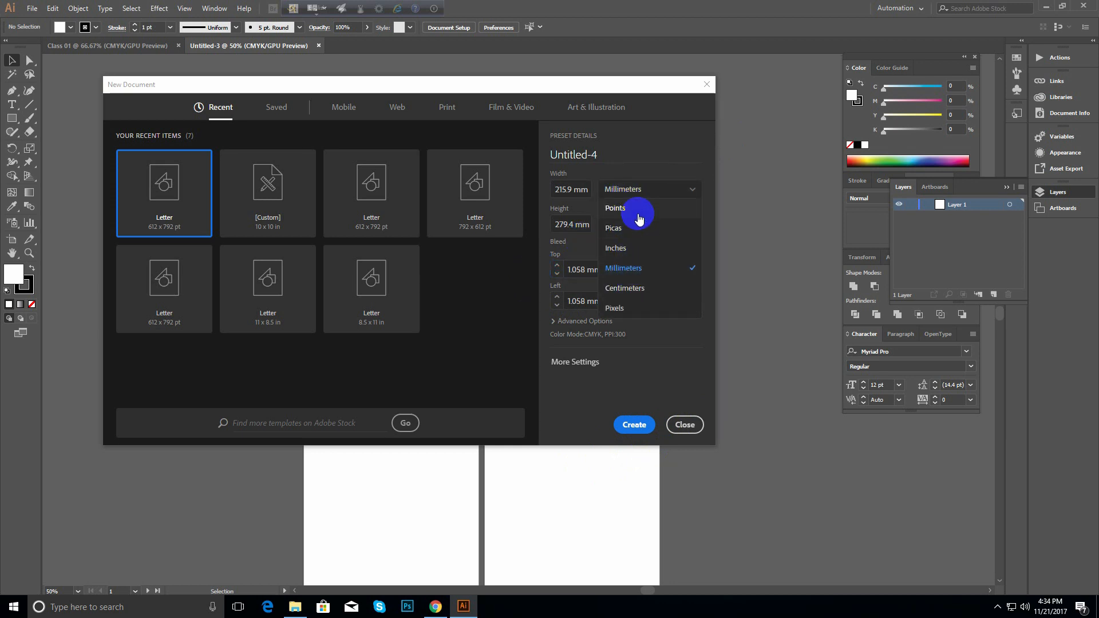
pyautogui.click(623, 269)
pyautogui.click(651, 197)
pyautogui.click(624, 270)
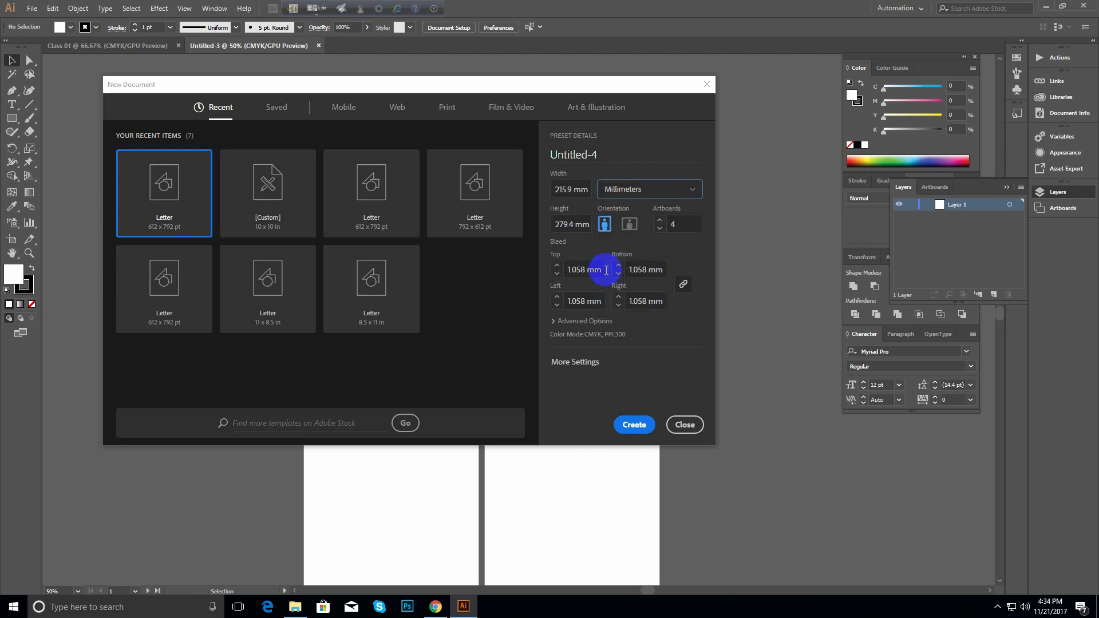
pyautogui.write('3')
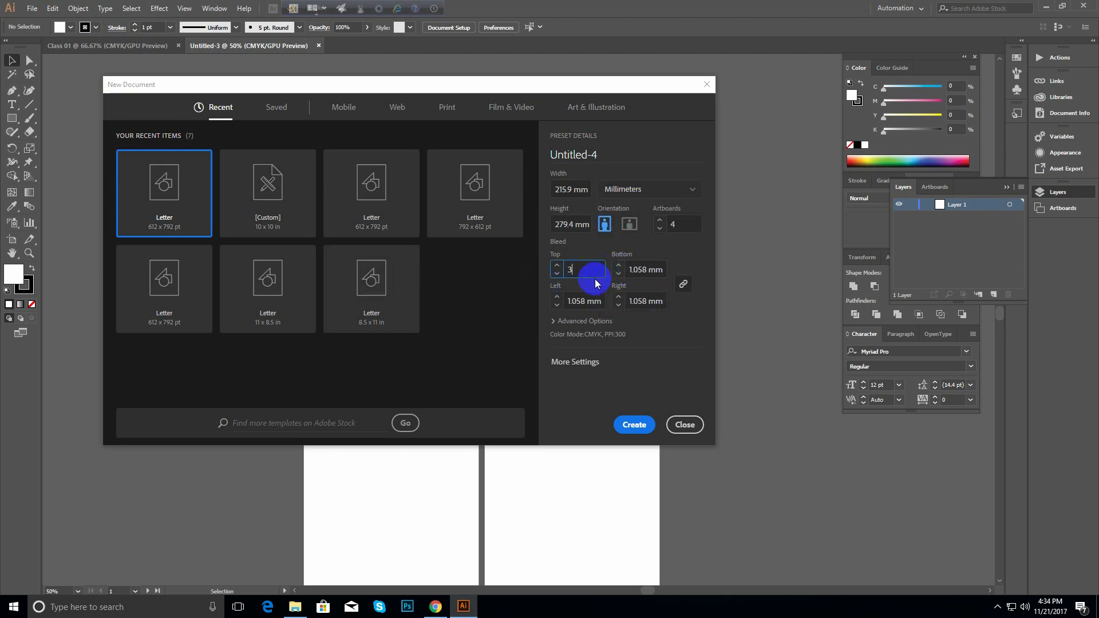
pyautogui.click(640, 269)
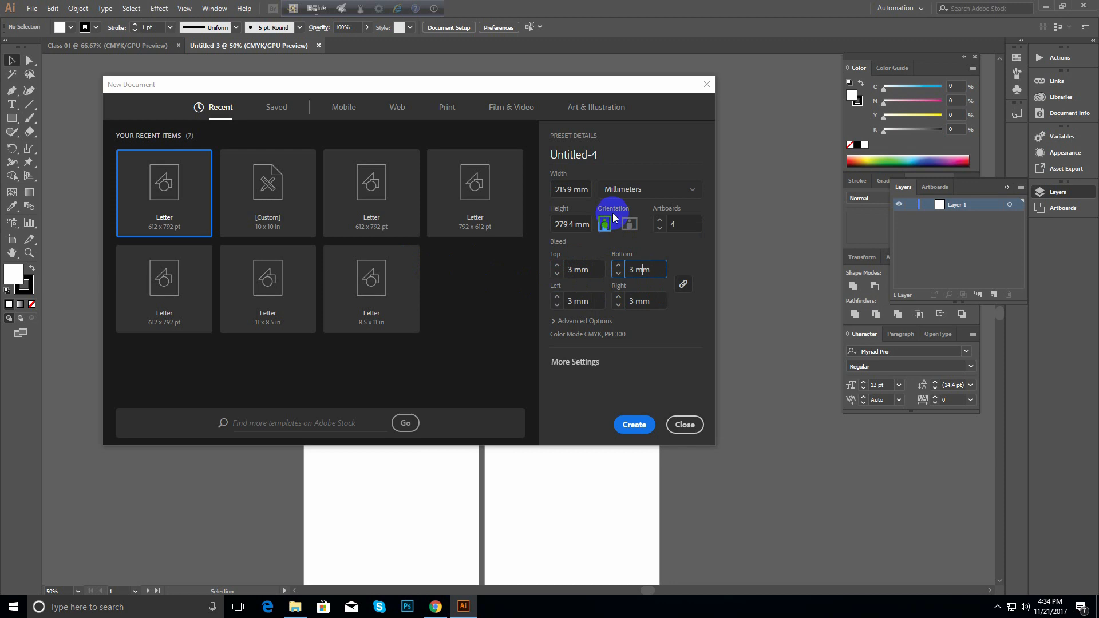
# - Switch the units to inches and create the Letter document with its 4 artboards
pyautogui.click(635, 189)
pyautogui.click(630, 247)
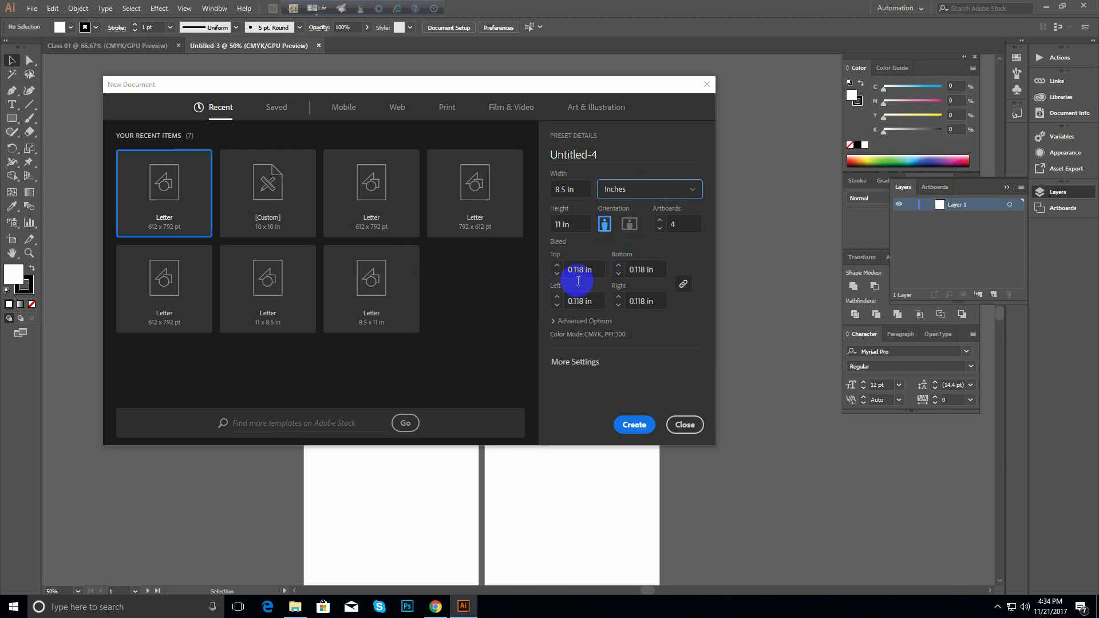
pyautogui.click(630, 426)
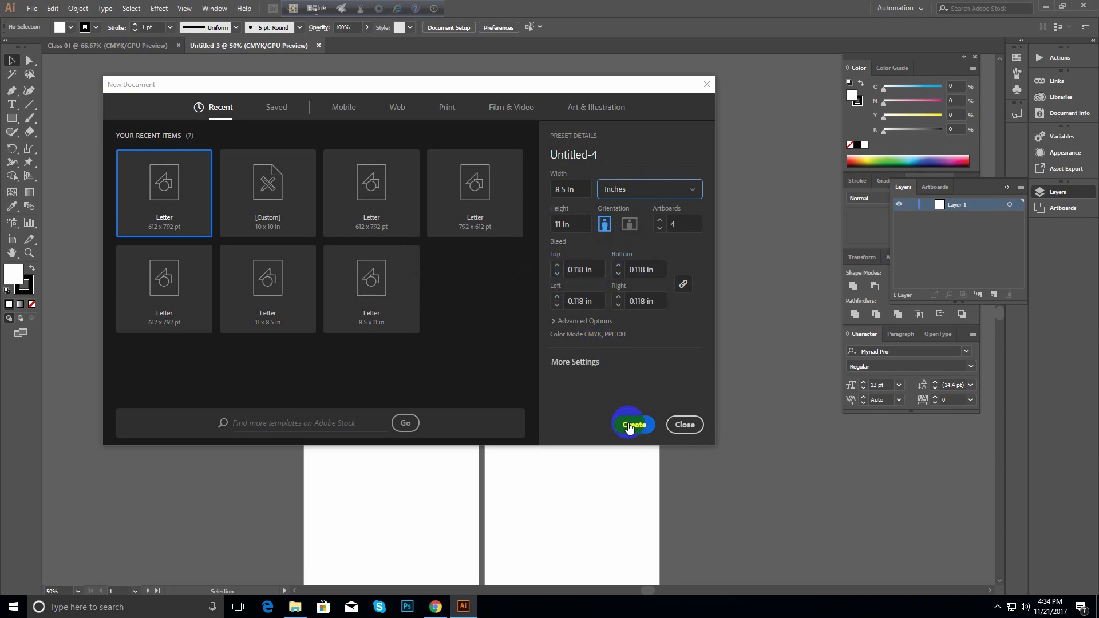
pyautogui.click(172, 205)
pyautogui.click(636, 425)
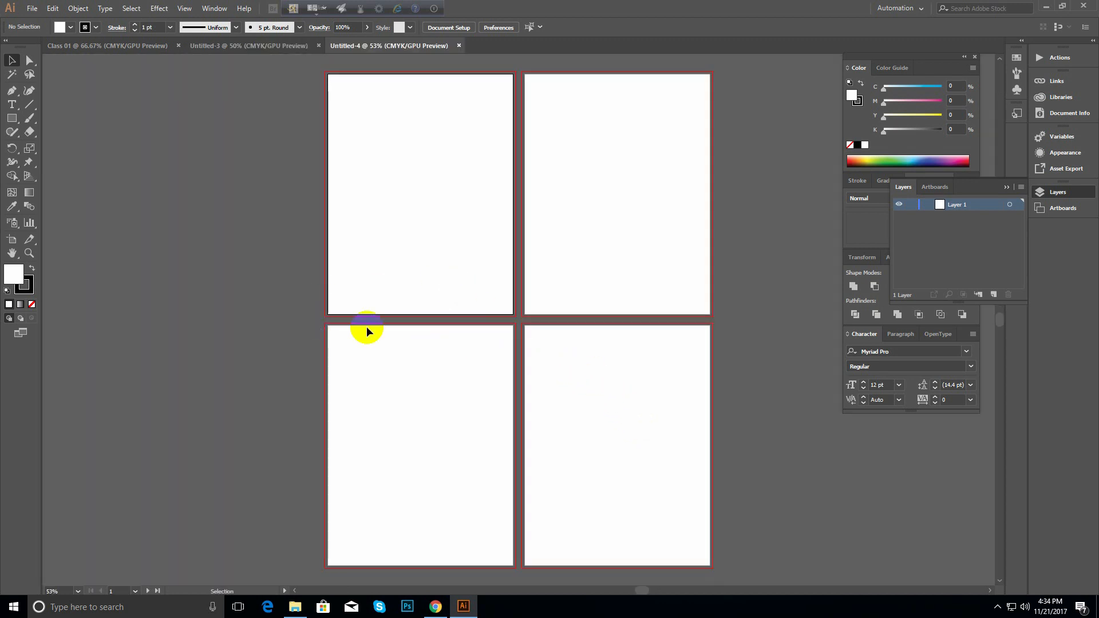
# - Examine the red bleed outline around the first artboard, closing in on its upper-left corner
pyautogui.keyDown('ctrl'); pyautogui.click(491, 235); pyautogui.keyUp('ctrl')
pyautogui.keyDown('ctrl'); pyautogui.click(489, 234); pyautogui.keyUp('ctrl')
pyautogui.keyDown('ctrl'); pyautogui.click(487, 233); pyautogui.keyUp('ctrl')
pyautogui.moveTo(553, 255); pyautogui.dragTo(552, 220)
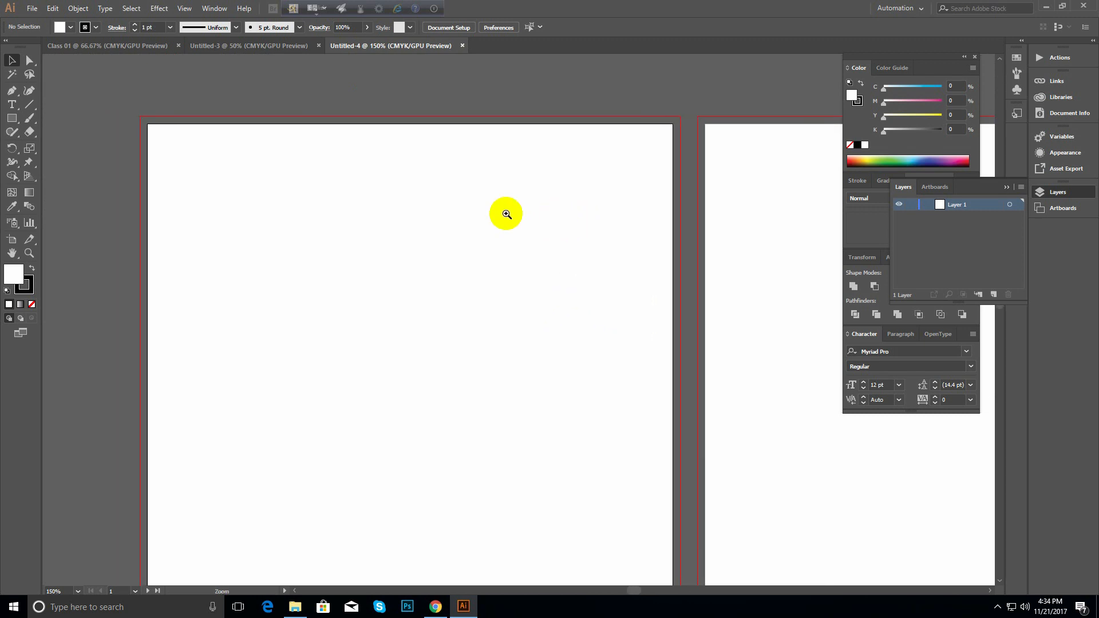
pyautogui.keyDown('ctrl'); pyautogui.click(507, 214); pyautogui.keyUp('ctrl')
pyautogui.moveTo(474, 228); pyautogui.dragTo(534, 149)
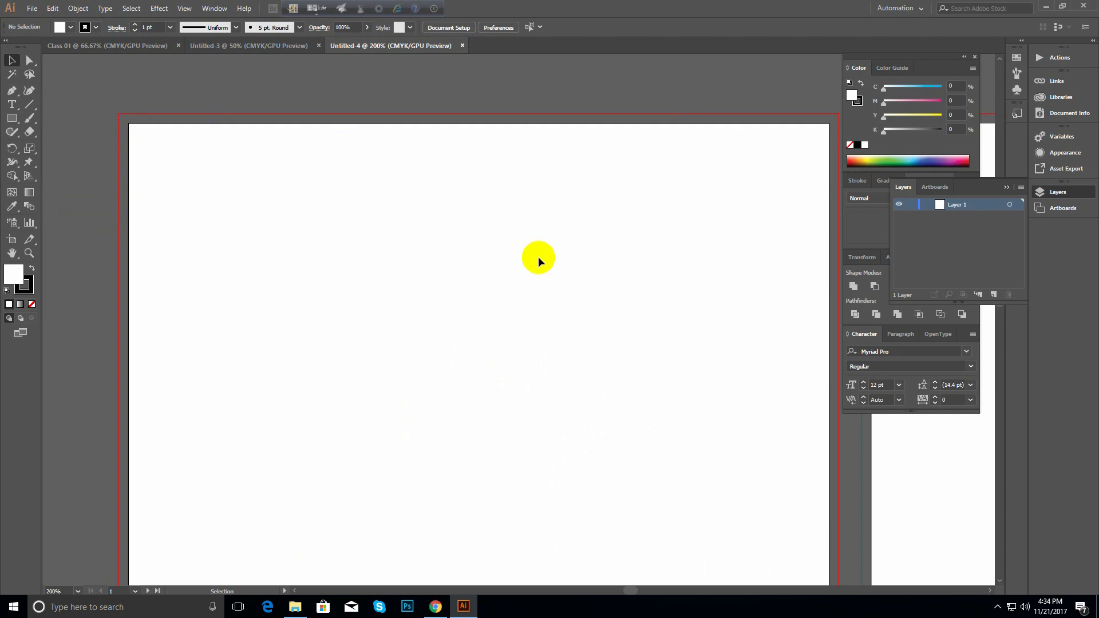
pyautogui.click(117, 116)
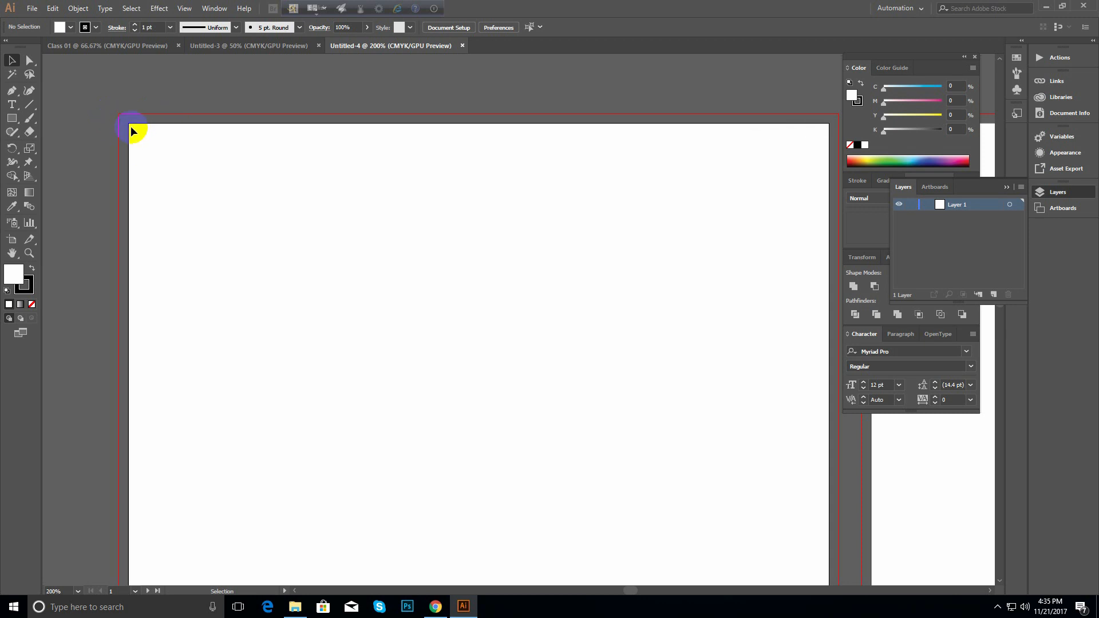
# - Draw a horizontal Pen tool crop mark about 0.08 in long and a short vertical one in the bleed at the first artboard's upper-left corner
pyautogui.click(11, 91)
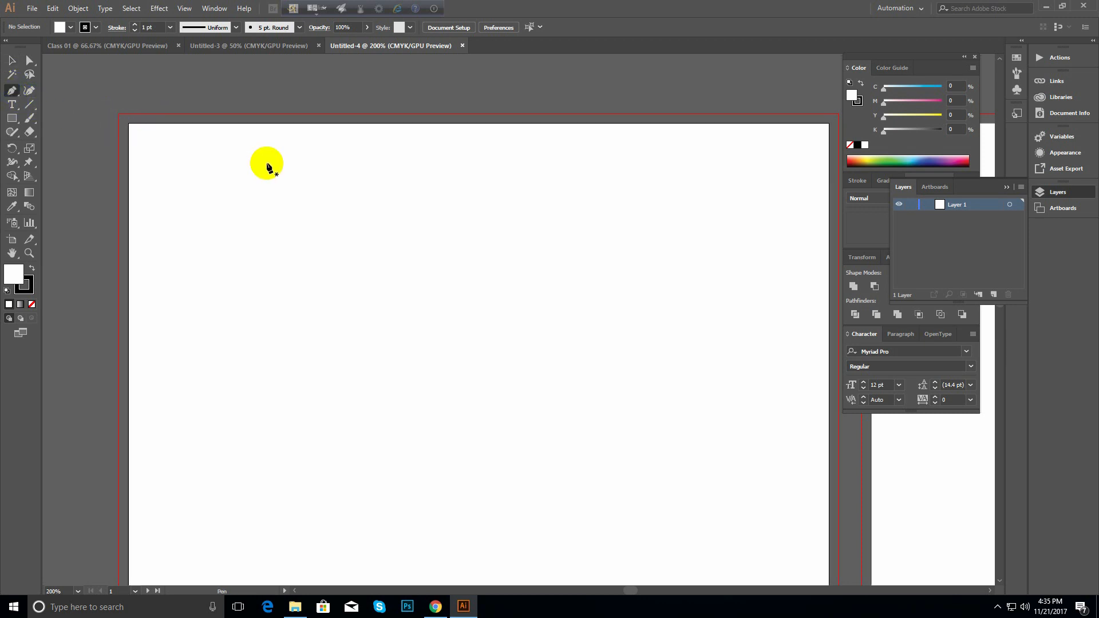
pyautogui.scroll(1, 247, 169)
pyautogui.scroll(2, 383, 265)
pyautogui.moveTo(625, 357); pyautogui.dragTo(307, 183)
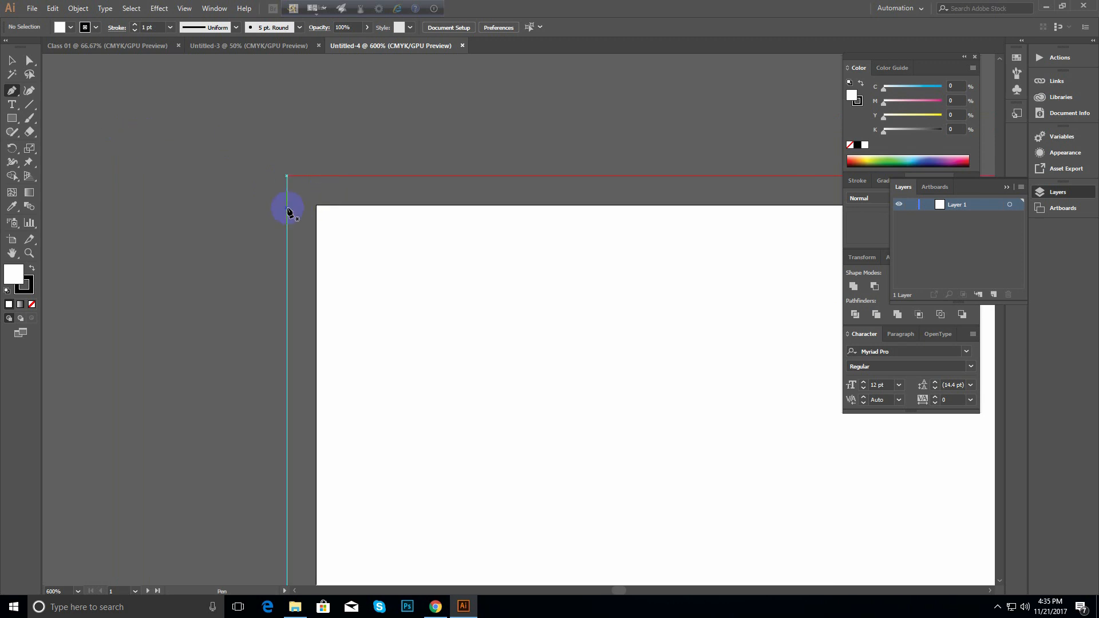
pyautogui.click(286, 205)
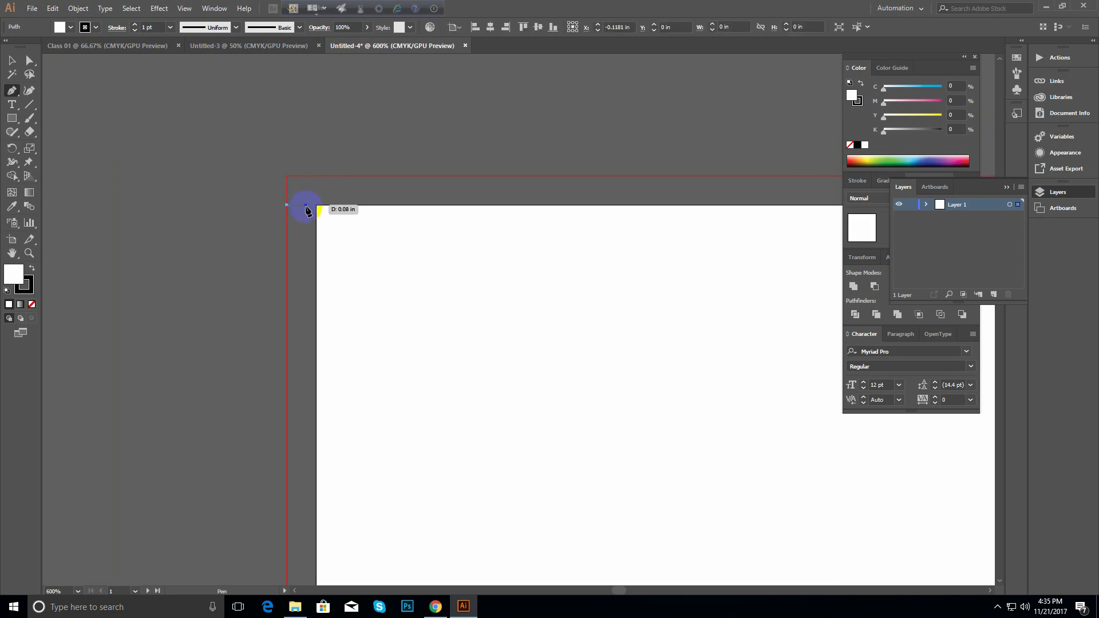
pyautogui.click(306, 205)
pyautogui.keyDown('ctrl'); pyautogui.click(360, 198); pyautogui.keyUp('ctrl')
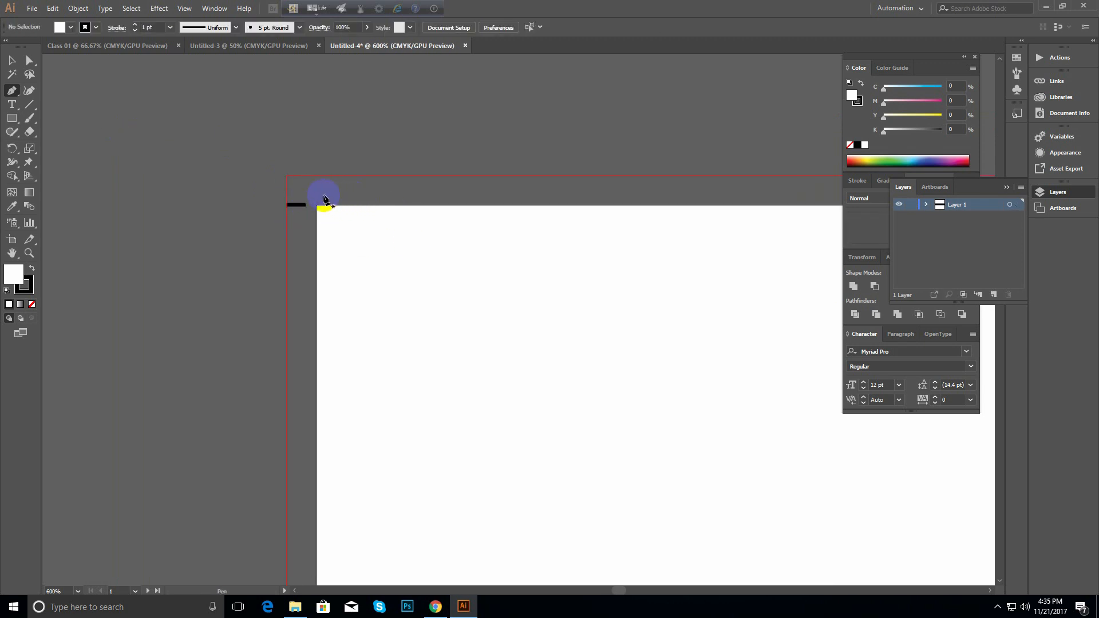
pyautogui.click(316, 175)
pyautogui.click(315, 199)
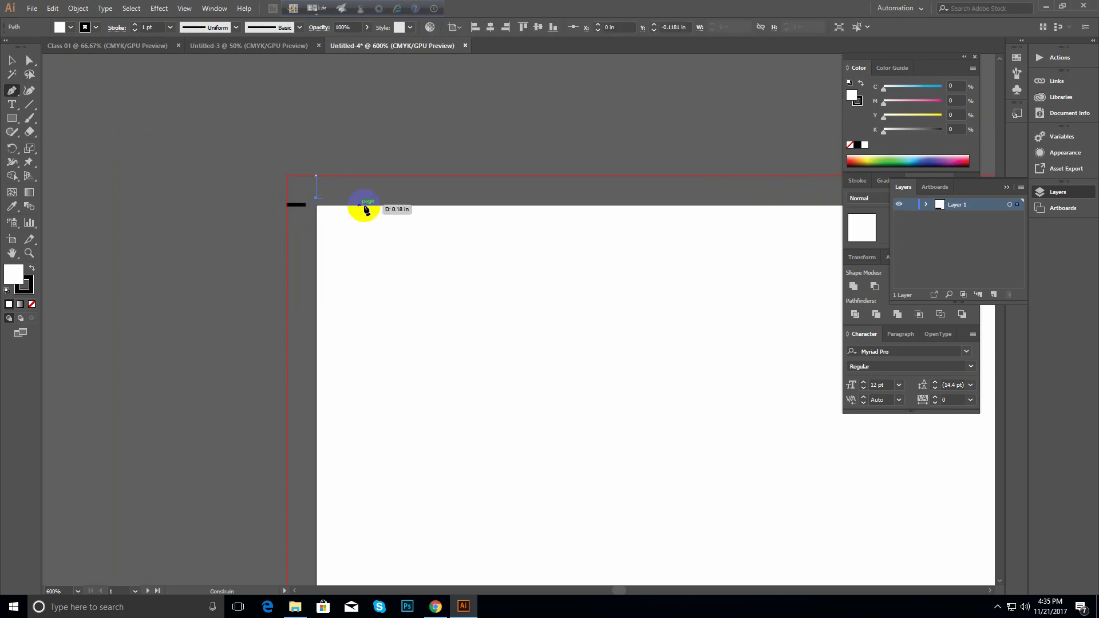
pyautogui.click(11, 60)
pyautogui.click(127, 138)
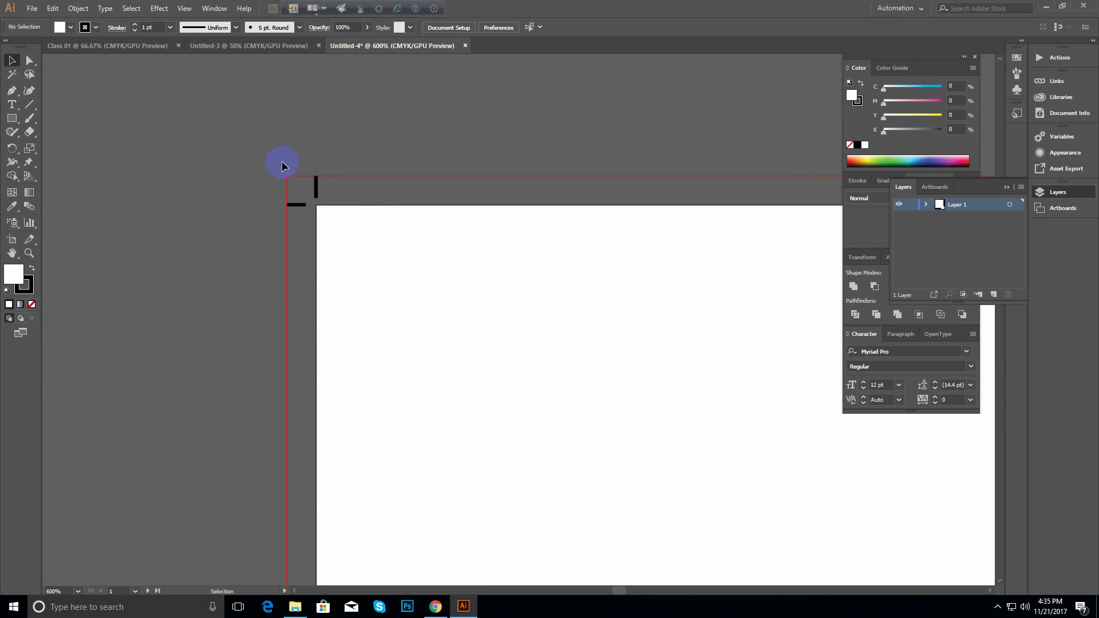
# - Inspect how the two crop marks line up with the artboard corner and the bleed edge
pyautogui.click(296, 204)
pyautogui.click(325, 233)
pyautogui.moveTo(361, 233)
pyautogui.mouseDown()
pyautogui.moveTo(450, 265)
pyautogui.moveTo(363, 212)
pyautogui.mouseUp()
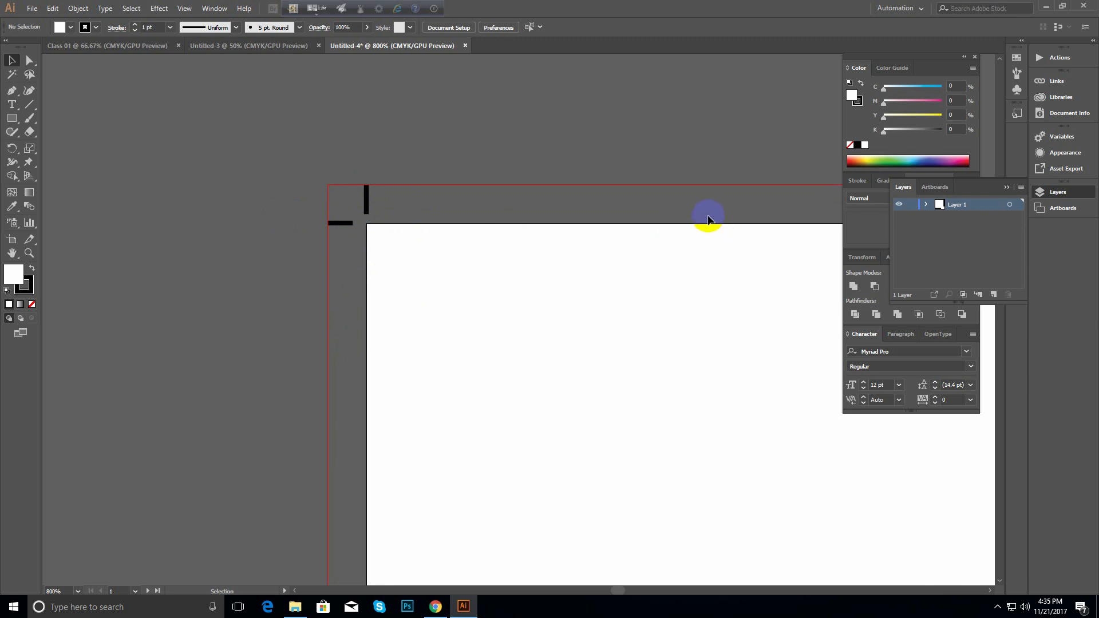
pyautogui.hotkey('ctrl', '-')
pyautogui.hotkey('ctrl', '-')
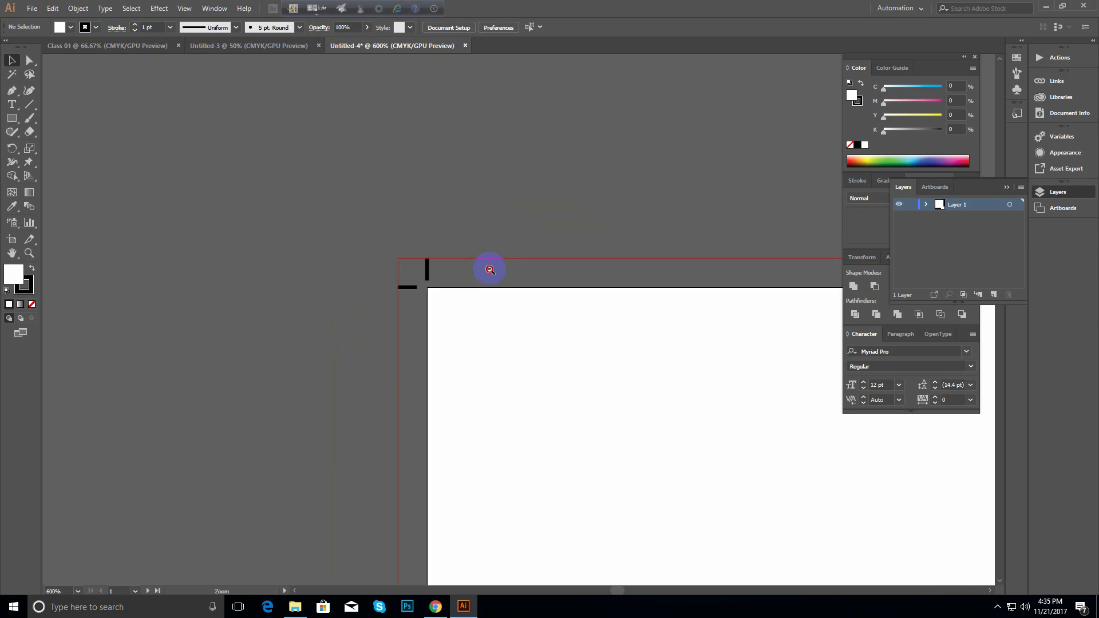
pyautogui.moveTo(685, 371); pyautogui.dragTo(484, 232)
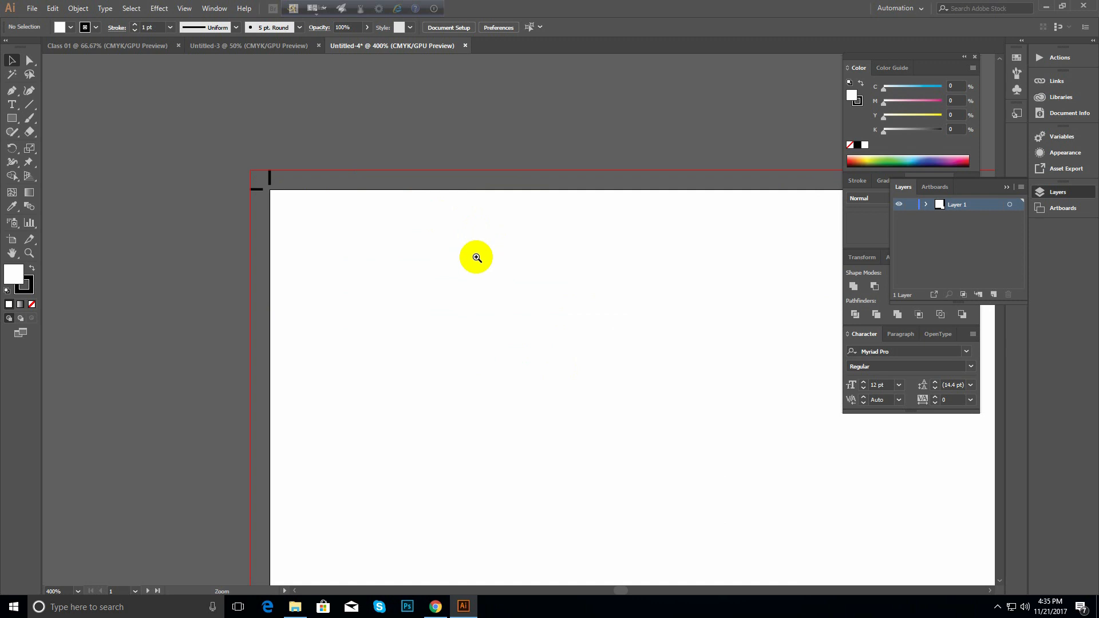
pyautogui.keyDown('ctrl'); pyautogui.click(475, 257); pyautogui.keyUp('ctrl')
pyautogui.moveTo(451, 266); pyautogui.dragTo(483, 218)
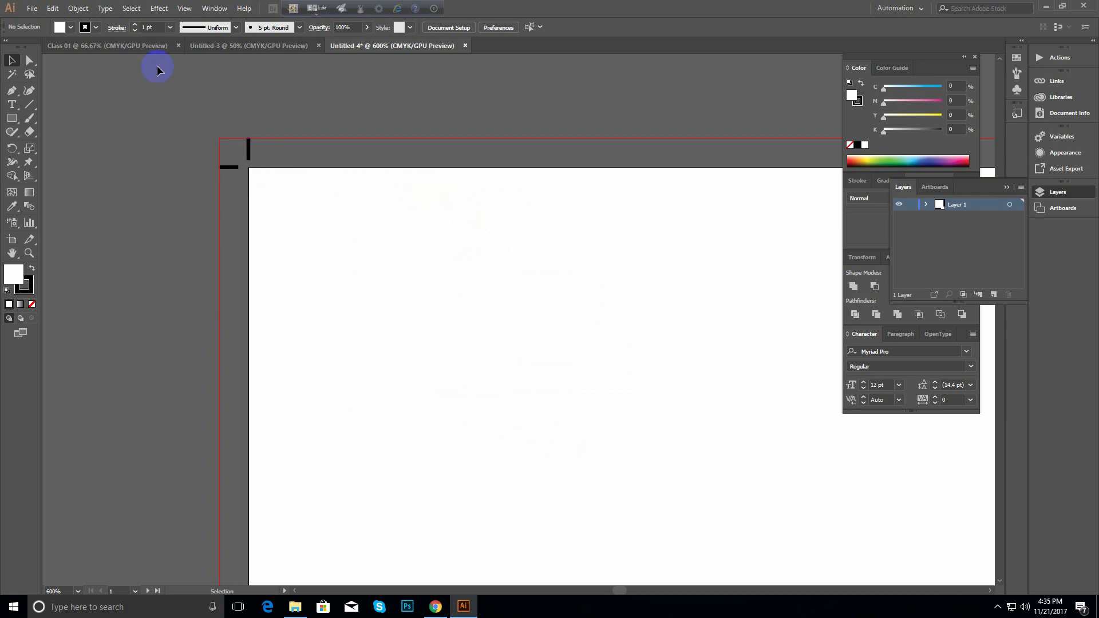
# - Close the Untitled-4 document without saving and close Untitled-3
pyautogui.click(466, 46)
pyautogui.click(599, 316)
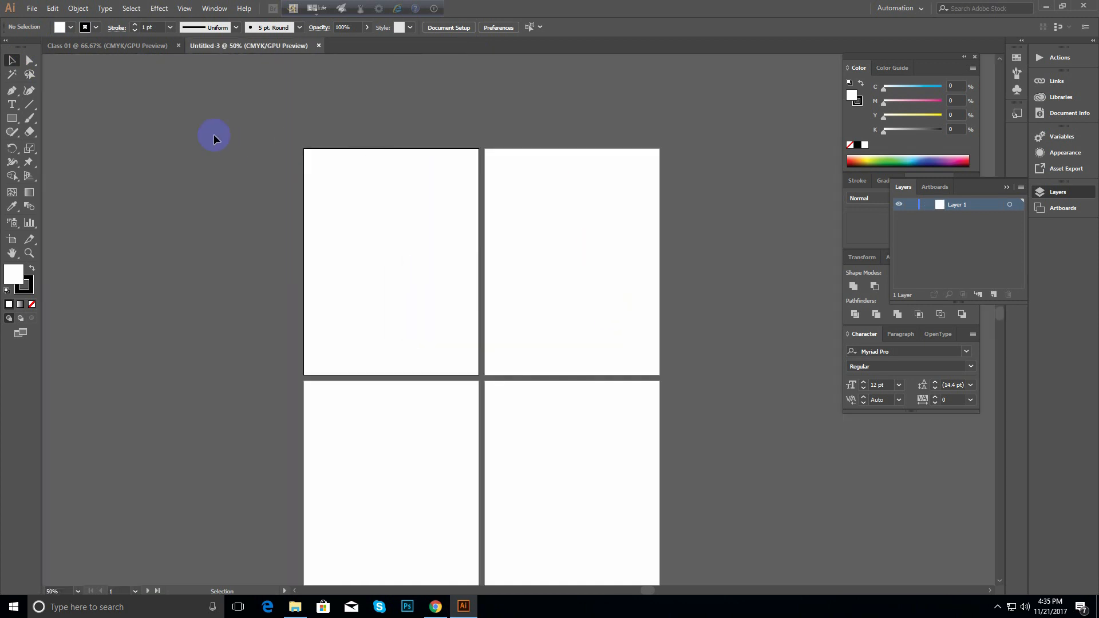
pyautogui.click(318, 45)
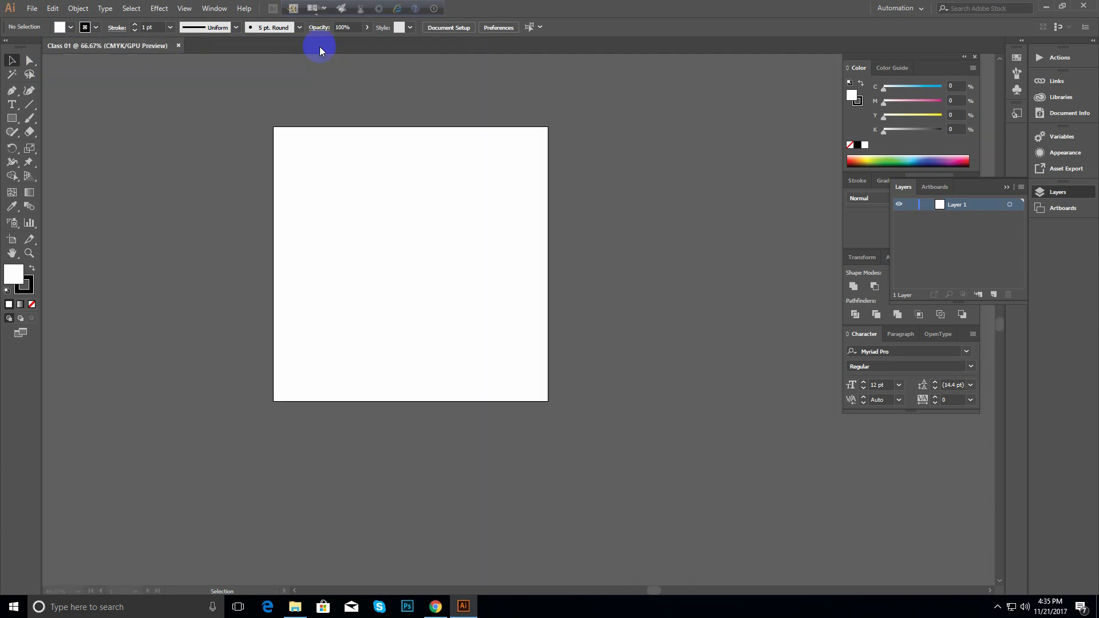
# - Create a new 8.5 x 11 in Letter document with the number of artboards set to 1
pyautogui.click(32, 8)
pyautogui.click(33, 21)
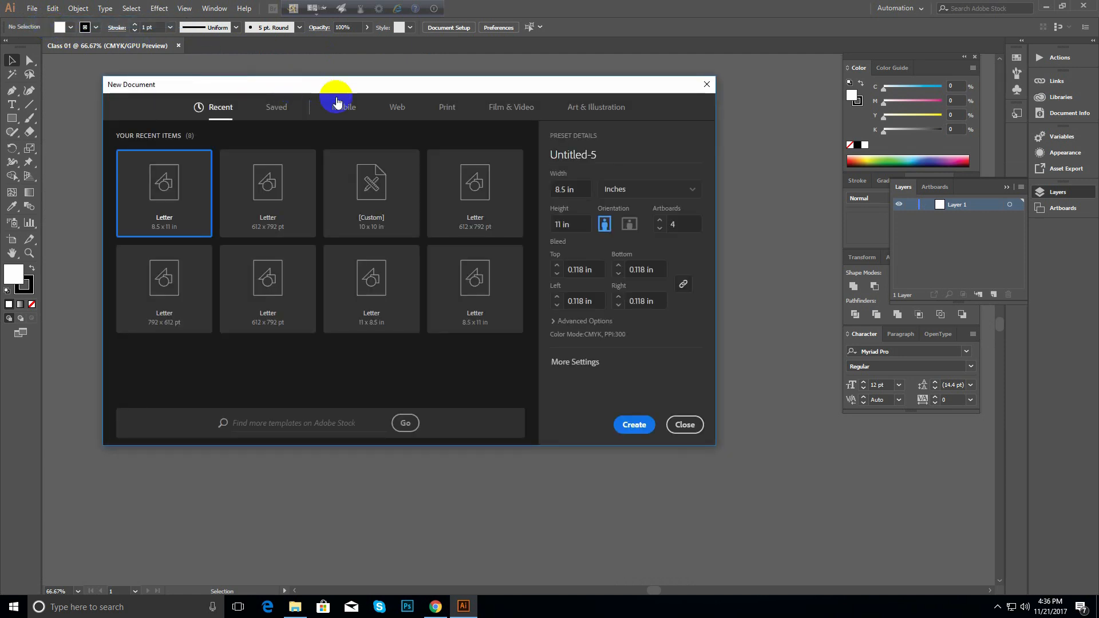
pyautogui.click(335, 85)
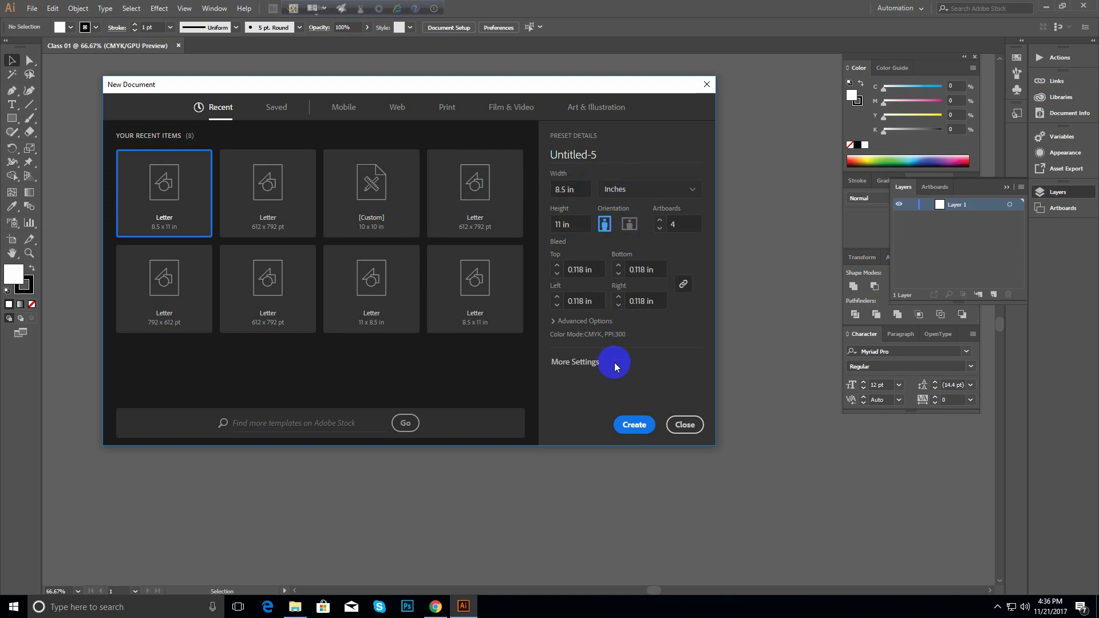
pyautogui.click(681, 224)
pyautogui.write('1')
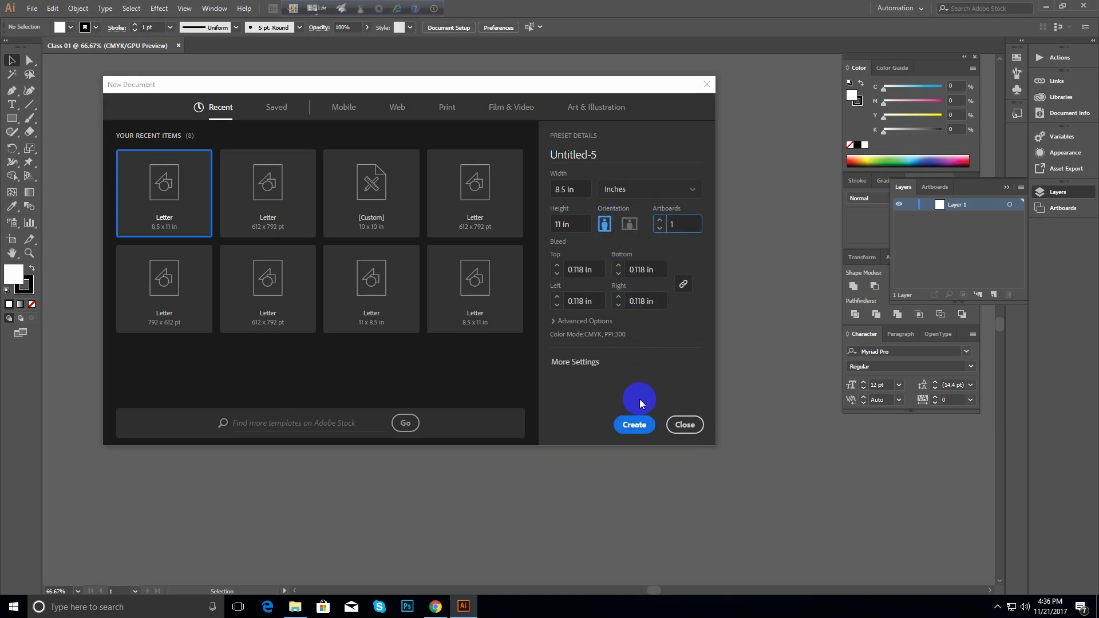
pyautogui.click(634, 426)
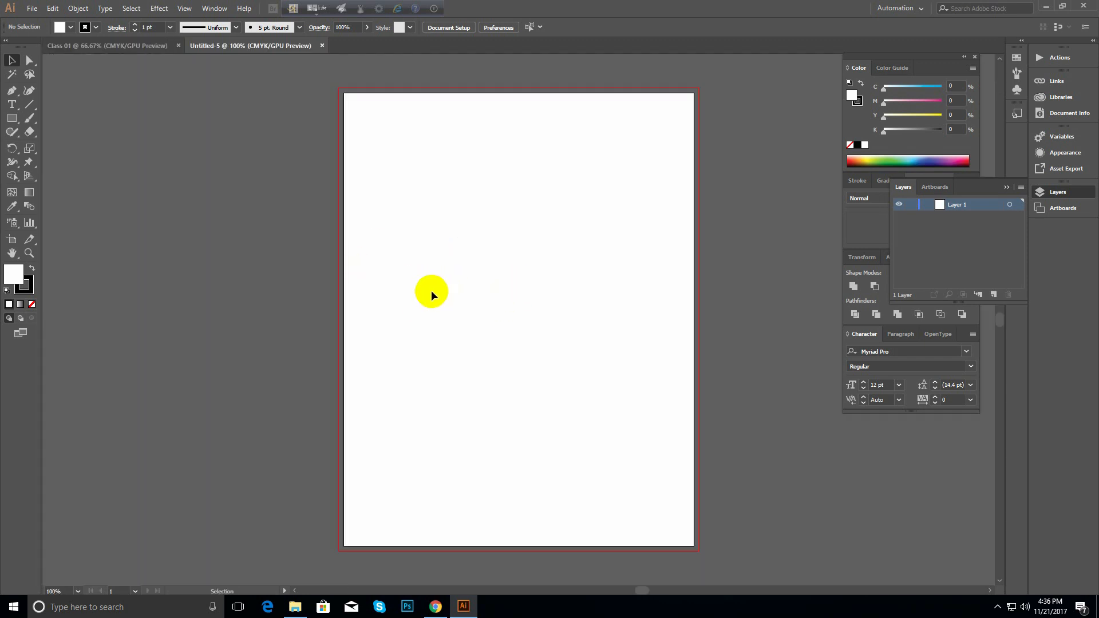
# - Draw a rectangle about 5.62 x 4.06 in on the upper part of the artboard and fill it with light green
pyautogui.keyDown('ctrl'); pyautogui.keyDown('alt'); pyautogui.click(424, 277); pyautogui.keyUp('alt'); pyautogui.keyUp('ctrl')
pyautogui.moveTo(510, 304); pyautogui.dragTo(260, 226)
pyautogui.keyDown('ctrl'); pyautogui.click(346, 239); pyautogui.keyUp('ctrl')
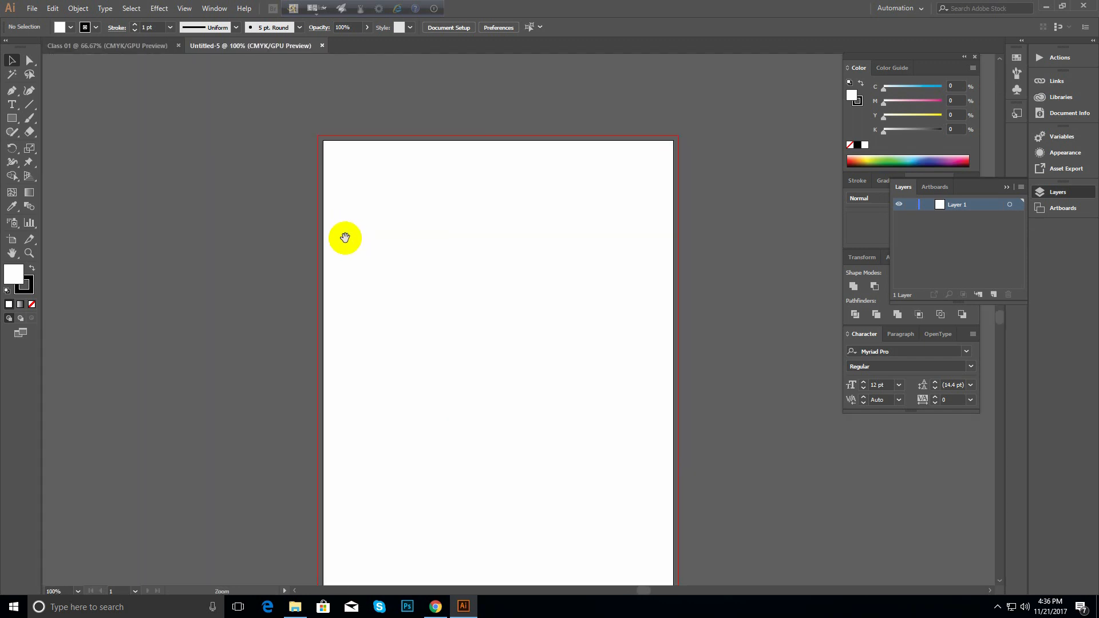
pyautogui.keyDown('ctrl'); pyautogui.keyDown('alt'); pyautogui.click(381, 258); pyautogui.keyUp('alt'); pyautogui.keyUp('ctrl')
pyautogui.keyDown('ctrl'); pyautogui.keyDown('alt'); pyautogui.click(385, 262); pyautogui.keyUp('alt'); pyautogui.keyUp('ctrl')
pyautogui.moveTo(570, 319); pyautogui.dragTo(284, 225)
pyautogui.keyDown('ctrl'); pyautogui.click(284, 225); pyautogui.keyUp('ctrl')
pyautogui.moveTo(368, 252); pyautogui.dragTo(189, 192)
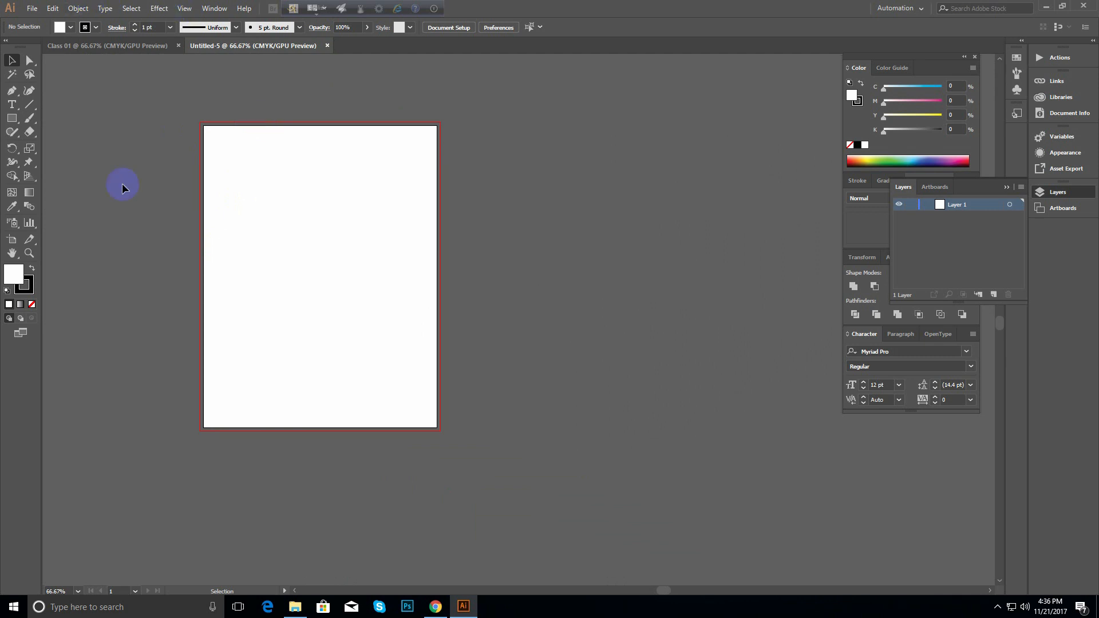
pyautogui.click(12, 118)
pyautogui.moveTo(240, 148); pyautogui.dragTo(395, 259)
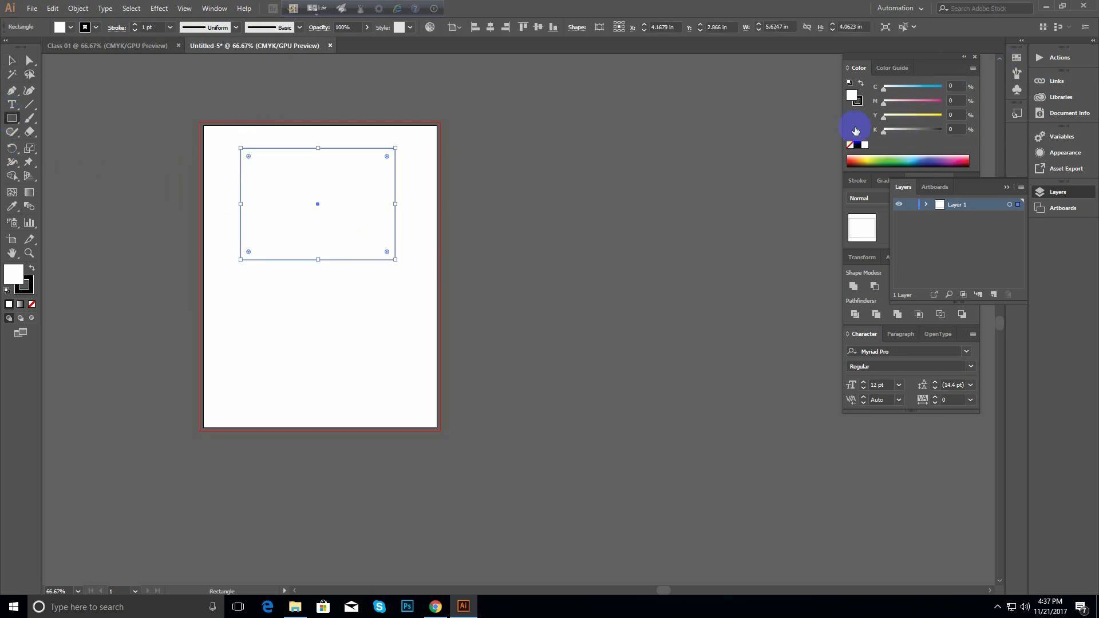
pyautogui.click(882, 163)
# - Duplicate the green rectangle up and to the right so both overlap, and subtract the front copy with Minus Front
pyautogui.click(11, 61)
pyautogui.moveTo(304, 245); pyautogui.dragTo(376, 229)
pyautogui.moveTo(556, 197); pyautogui.dragTo(309, 277)
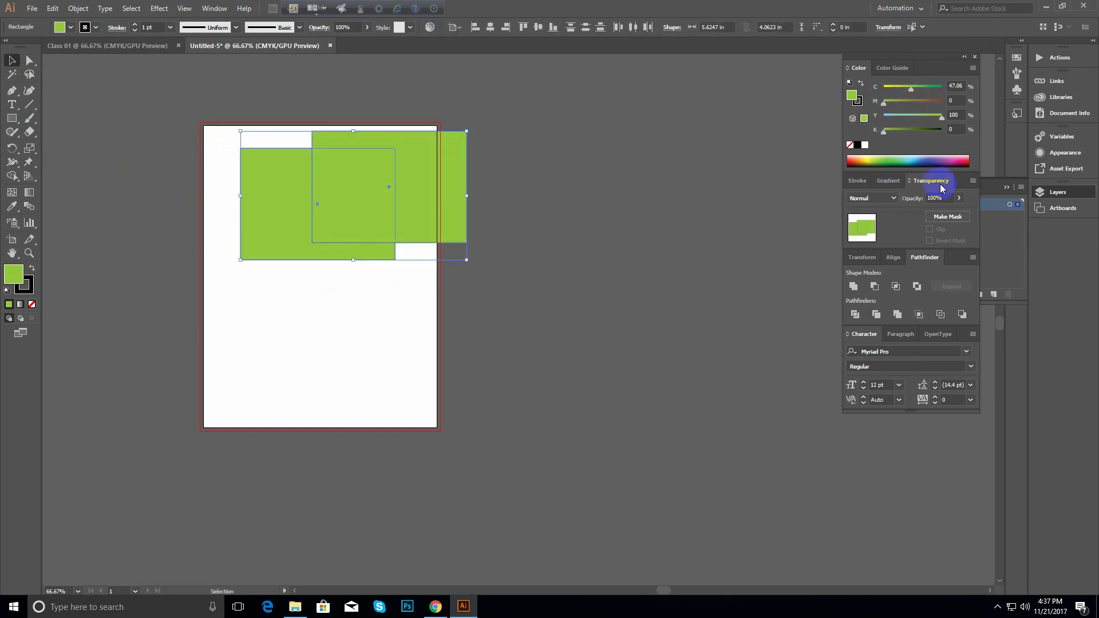
pyautogui.click(874, 286)
pyautogui.click(409, 297)
# - Move the green L-shape down to the middle of the artboard and deselect it
pyautogui.moveTo(311, 246); pyautogui.dragTo(265, 315)
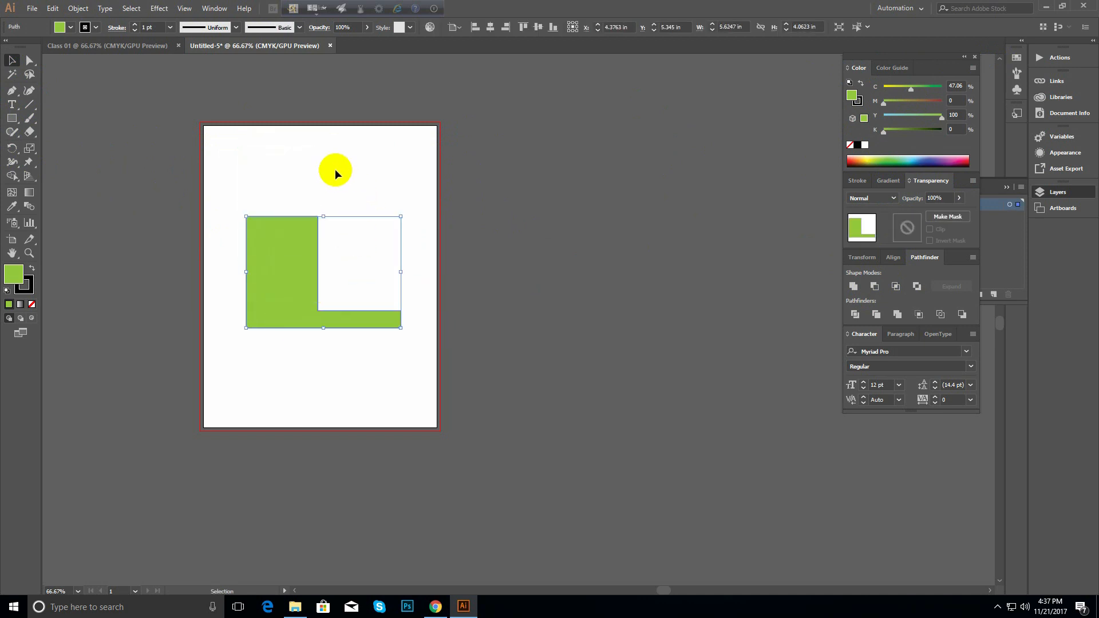
pyautogui.click(322, 152)
pyautogui.click(314, 277)
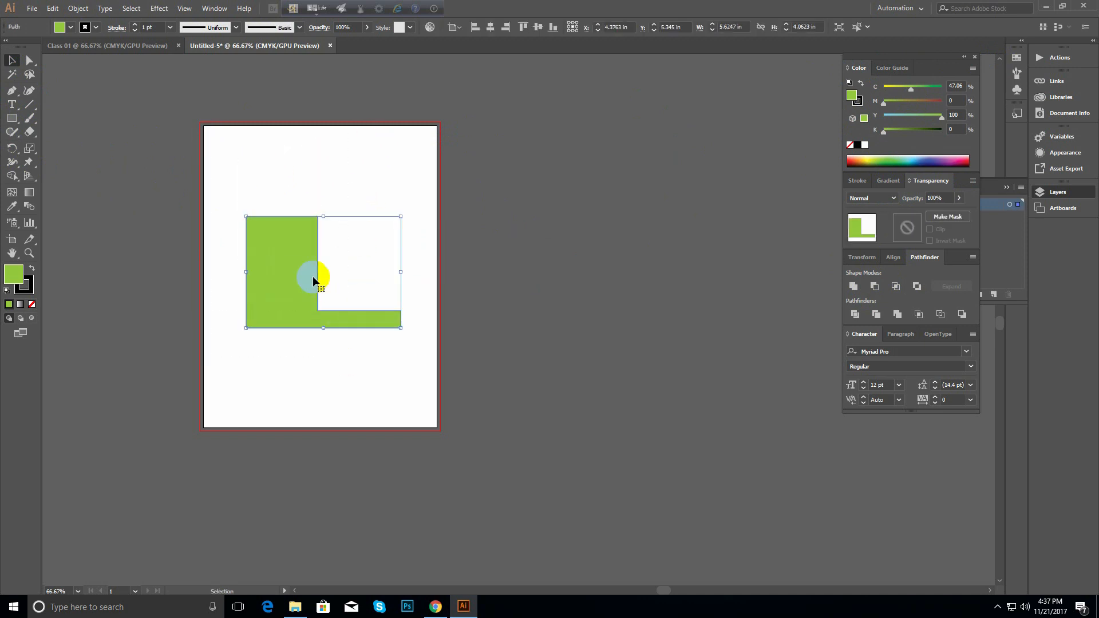
pyautogui.click(307, 187)
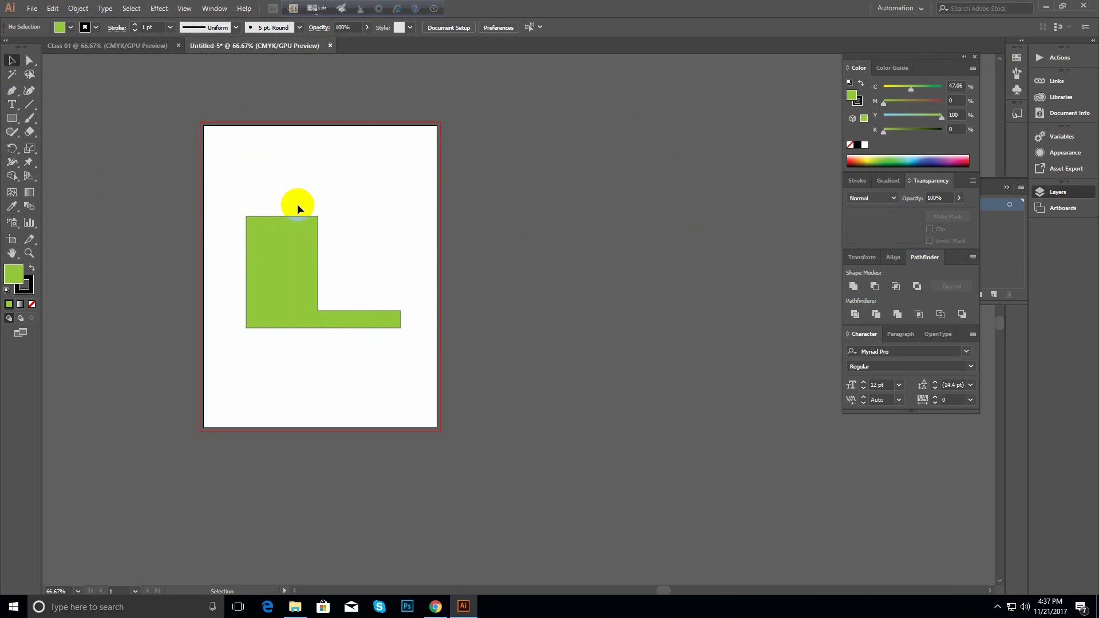
pyautogui.click(366, 322)
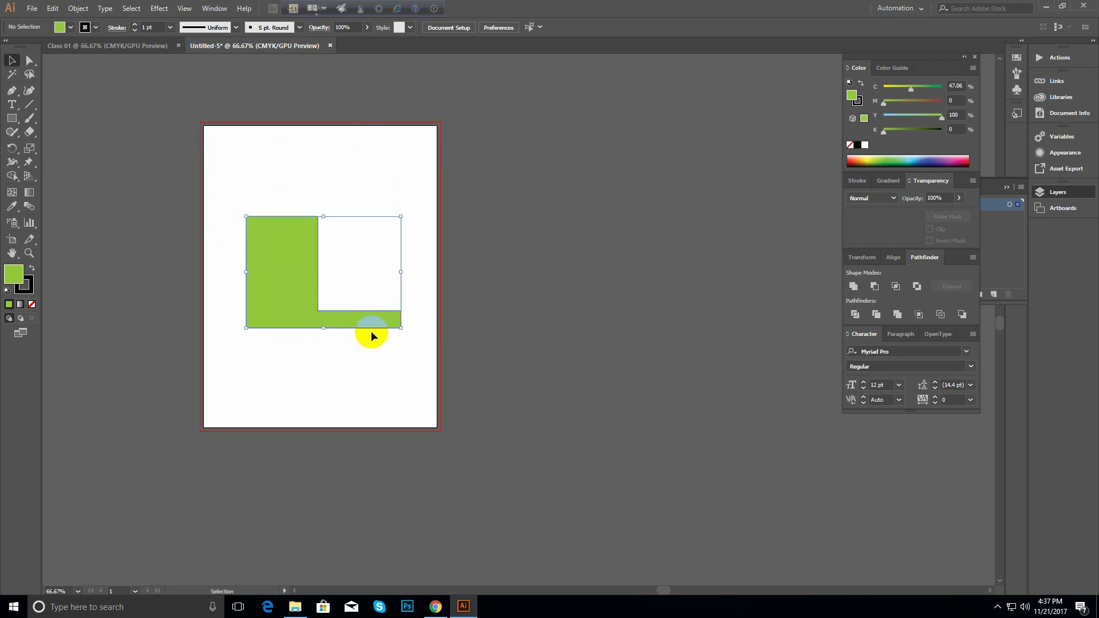
pyautogui.click(33, 8)
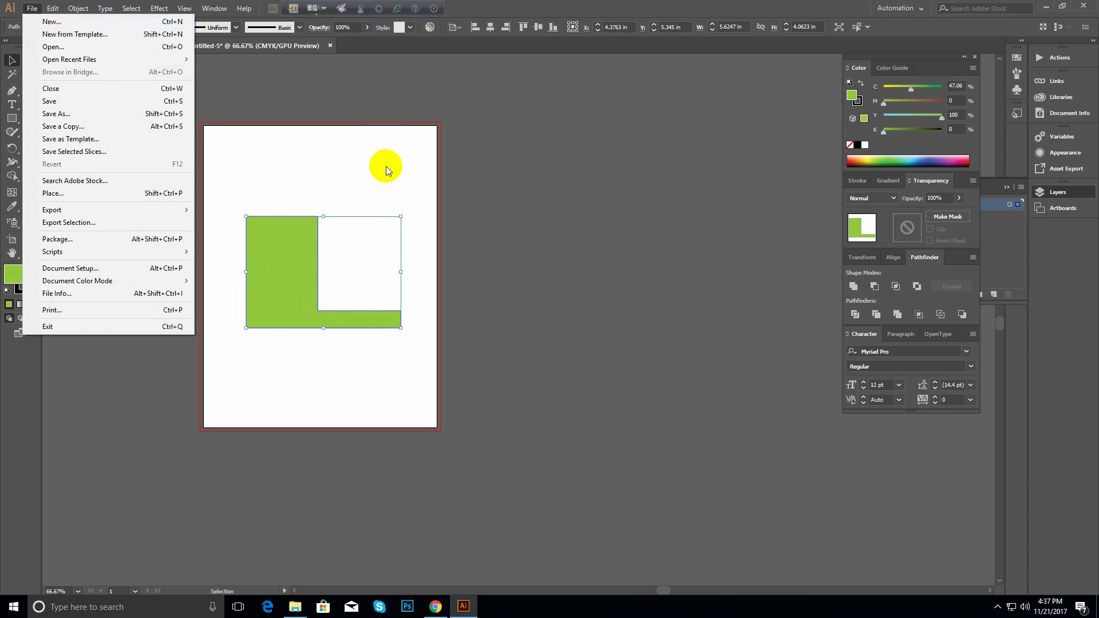
pyautogui.click(294, 115)
pyautogui.moveTo(199, 110); pyautogui.dragTo(394, 344)
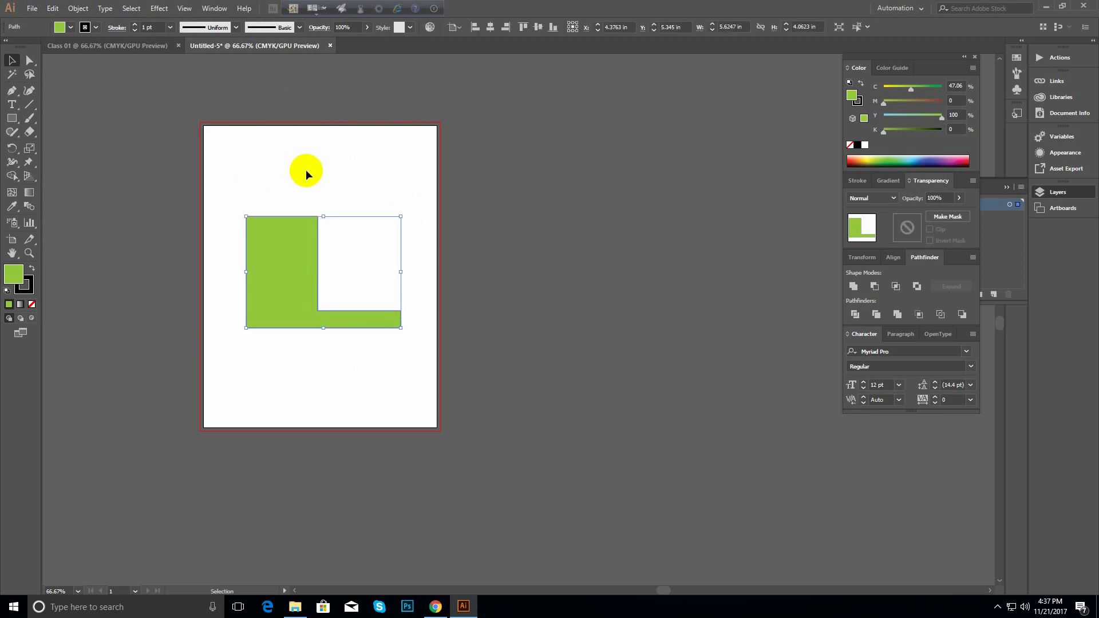
pyautogui.click(262, 152)
pyautogui.moveTo(219, 144); pyautogui.dragTo(355, 341)
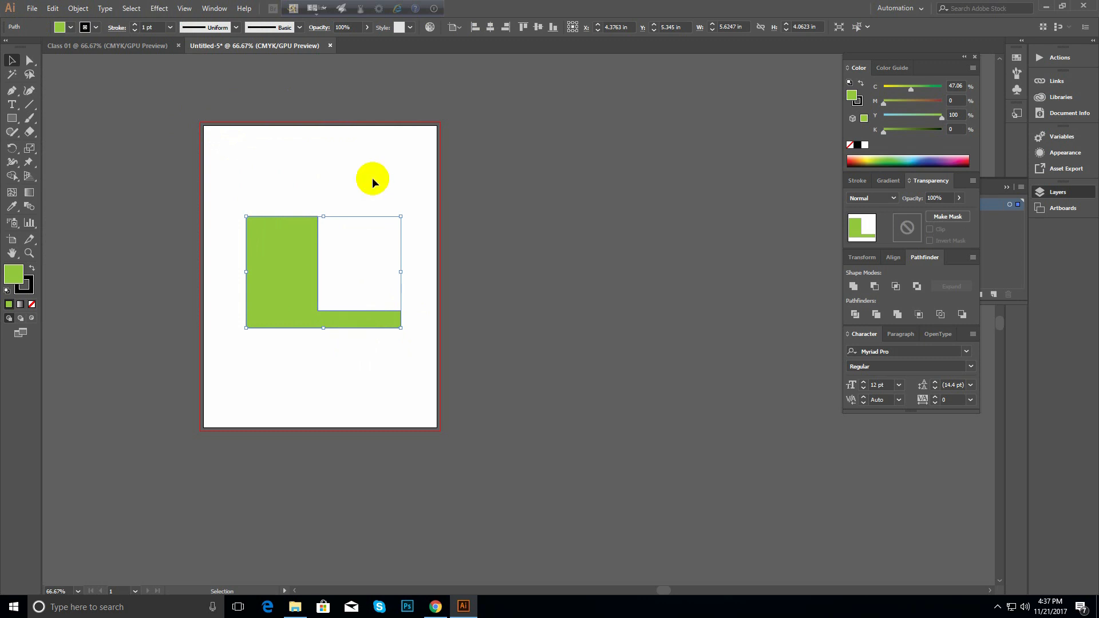
pyautogui.click(314, 194)
pyautogui.moveTo(235, 167); pyautogui.dragTo(293, 259)
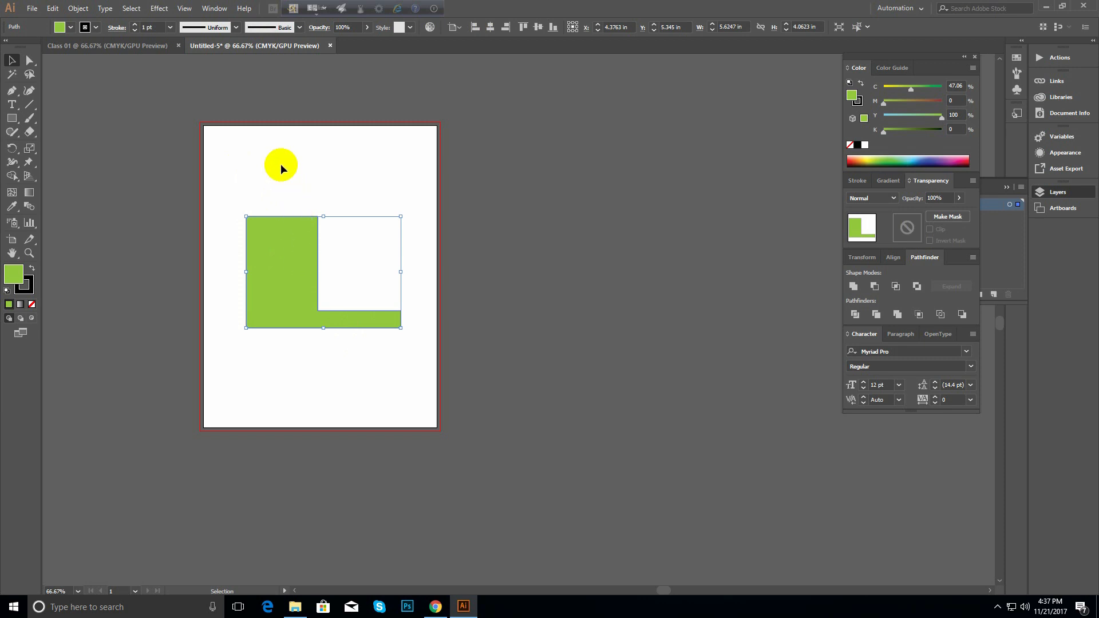
pyautogui.click(279, 196)
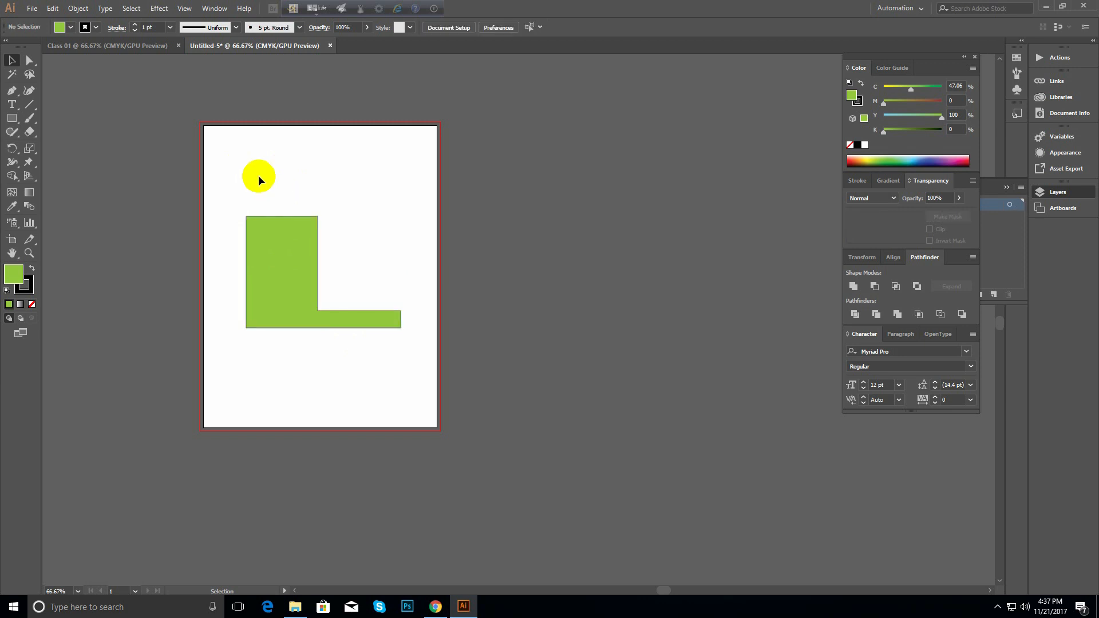
pyautogui.click(353, 322)
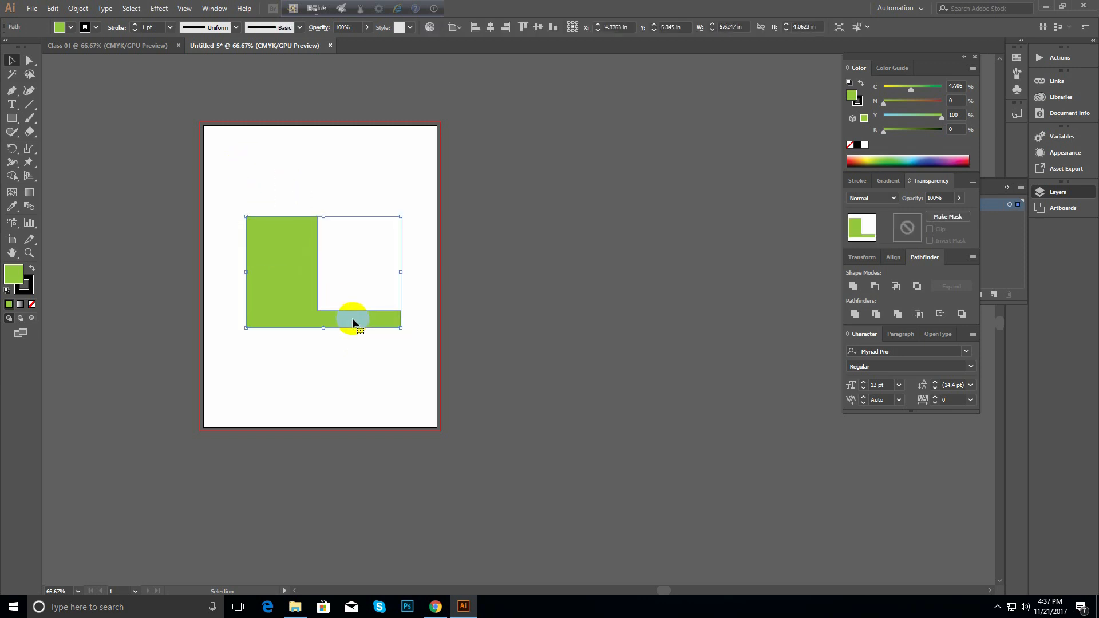
pyautogui.click(329, 169)
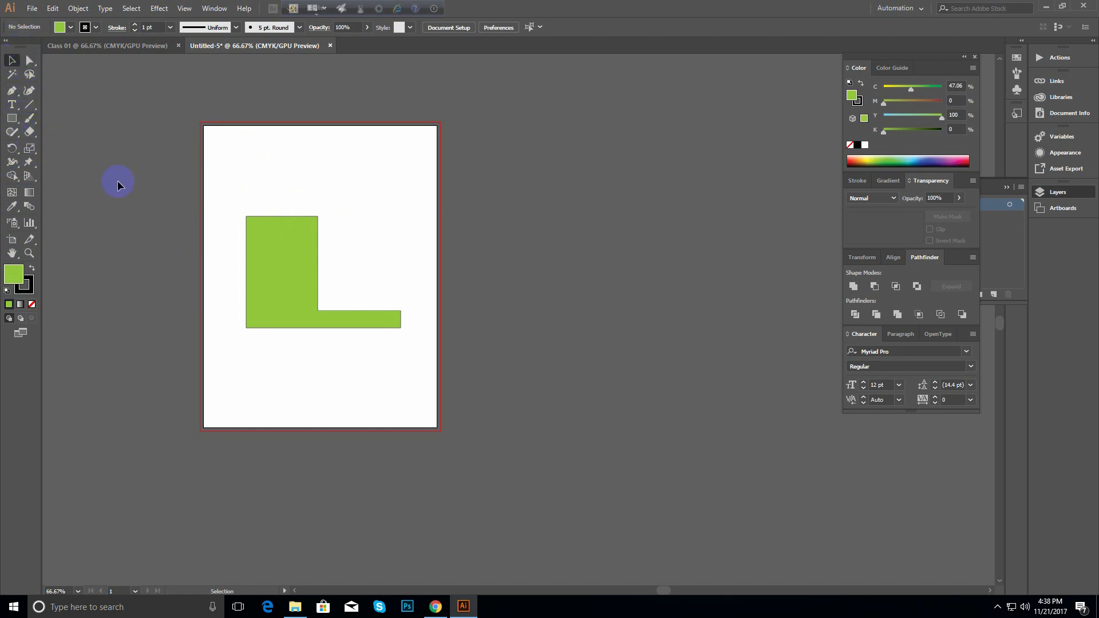
# - Show the document at 100% and switch the toolbox to a single column and back to two columns, twice
pyautogui.hotkey('ctrl', '1')
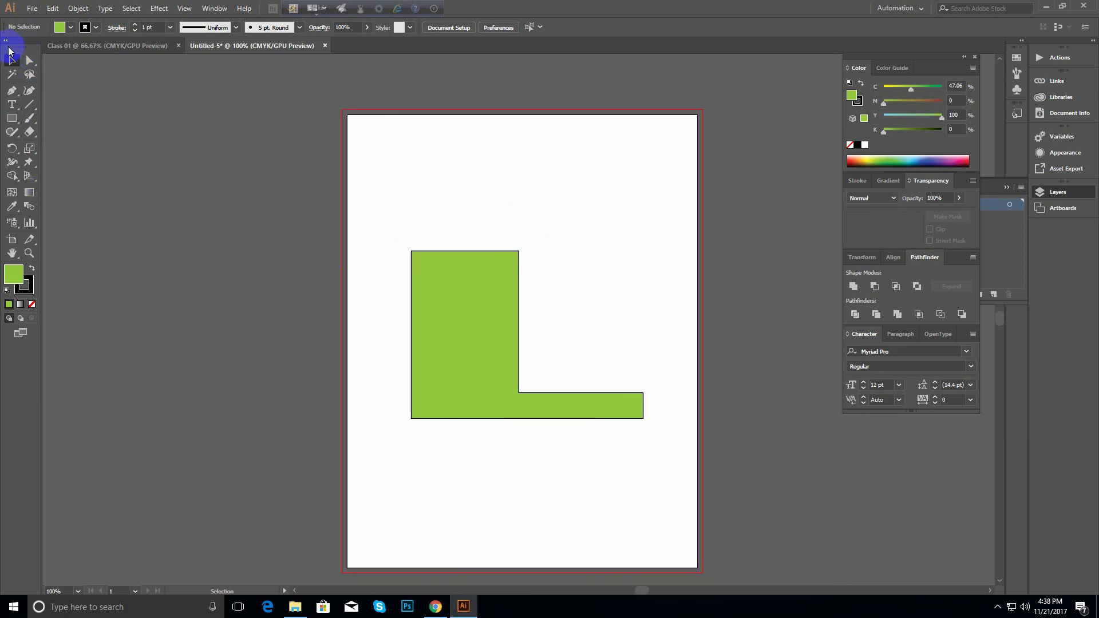
pyautogui.click(6, 41)
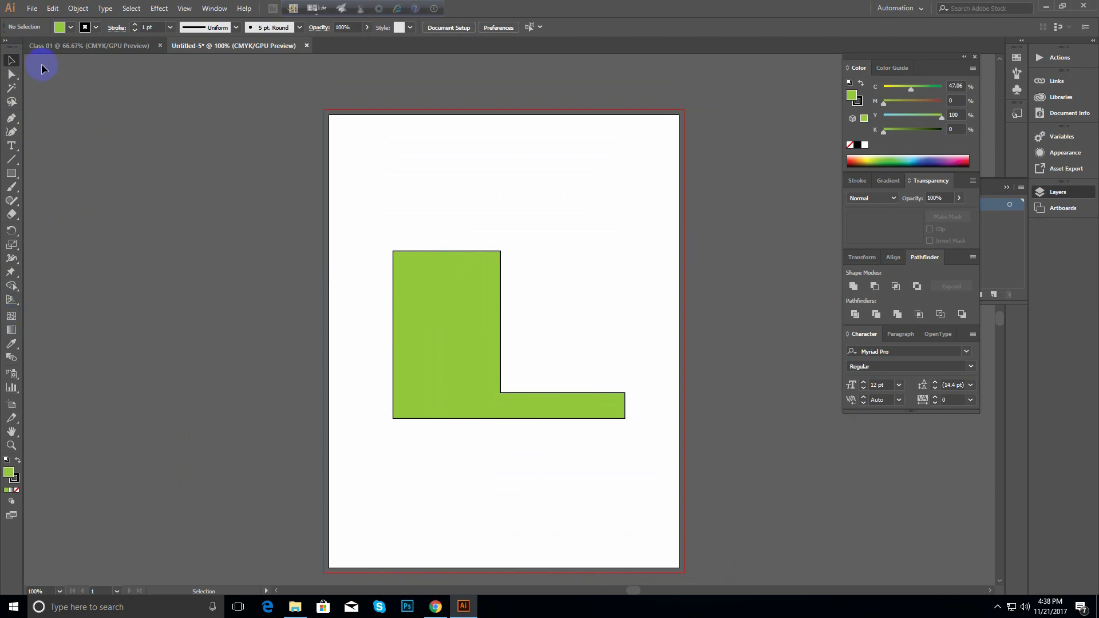
pyautogui.click(5, 42)
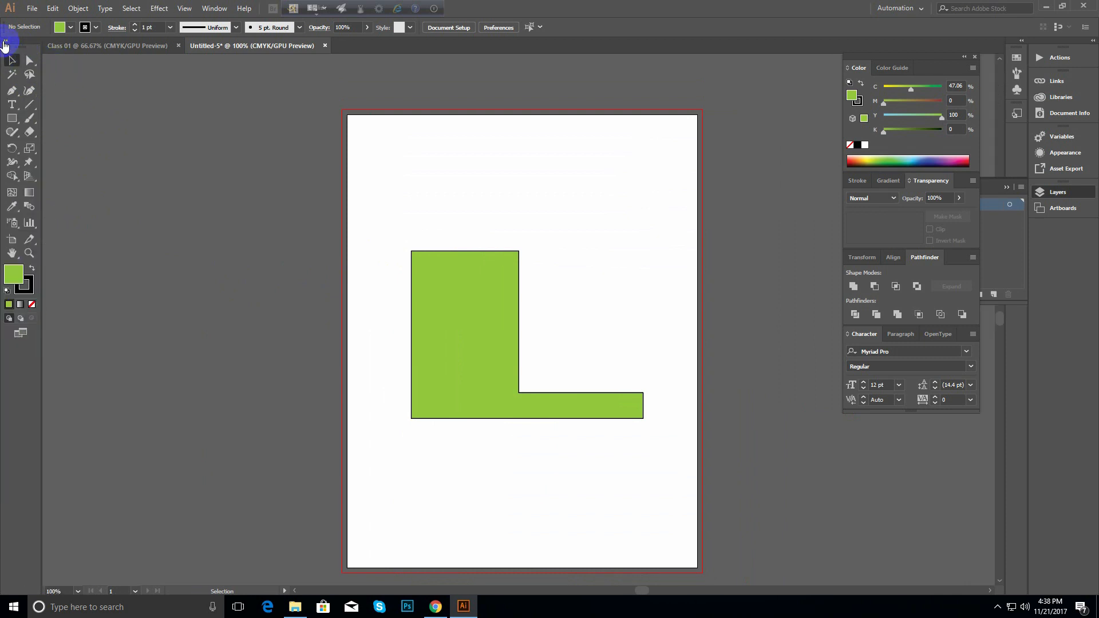
pyautogui.click(5, 41)
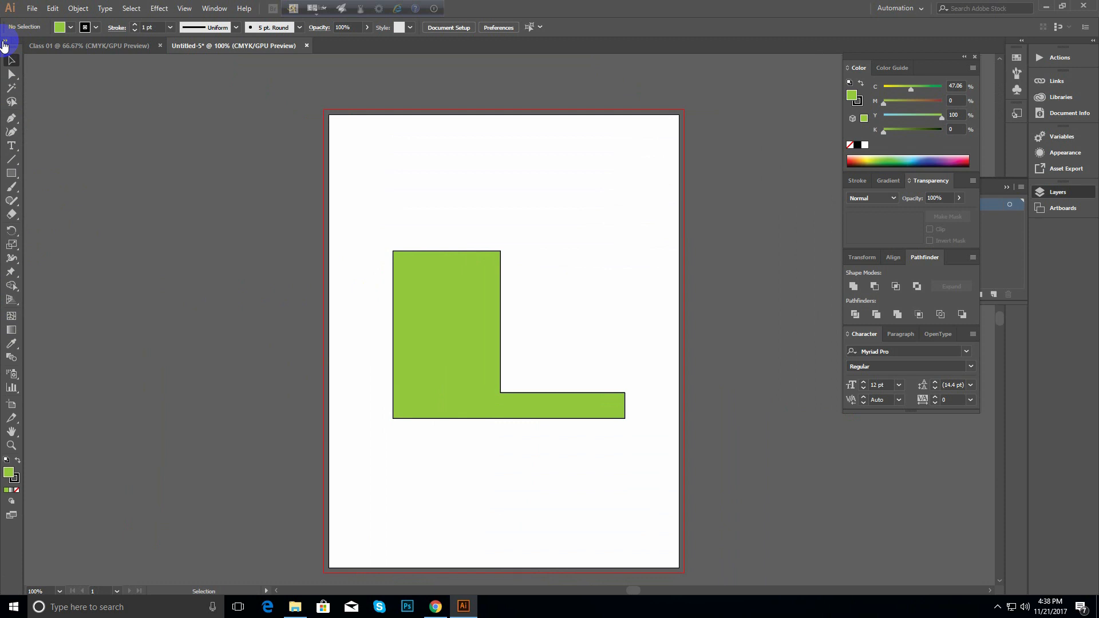
pyautogui.click(5, 43)
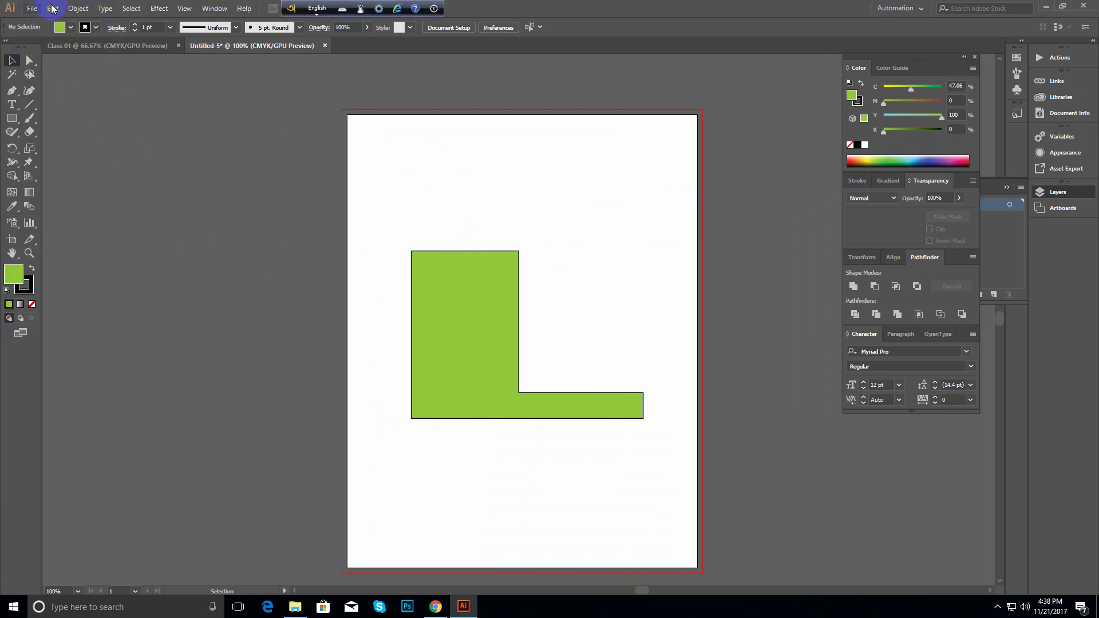
# - Dismiss the floating language bar covering the application's menu bar and browse the available commands, including the list of effects
pyautogui.click(434, 9)
pyautogui.click(451, 38)
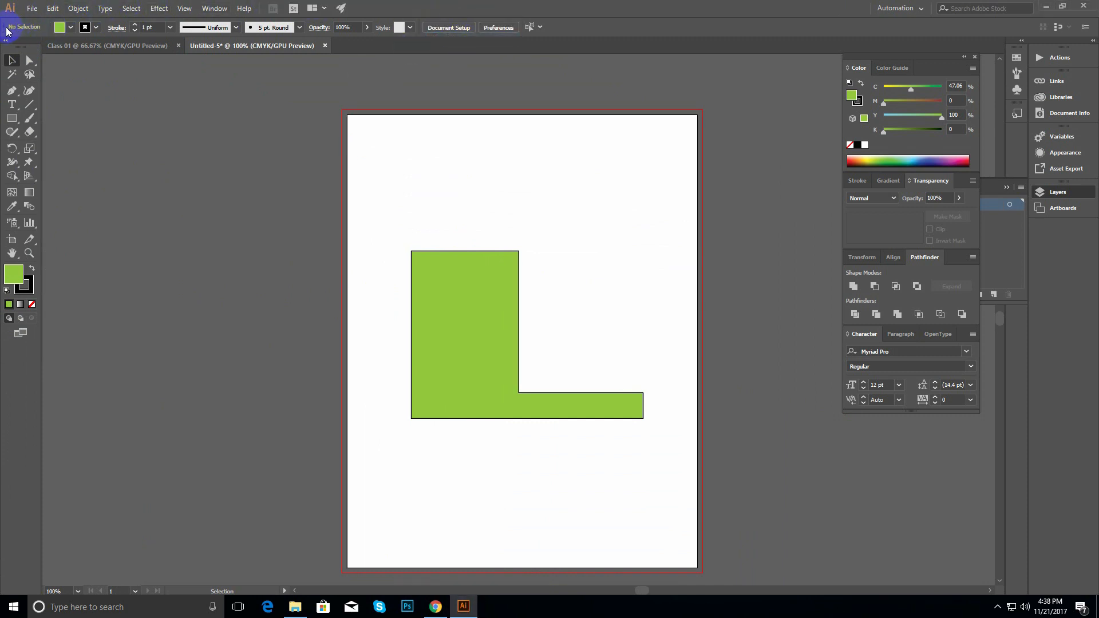
pyautogui.click(36, 10)
pyautogui.click(432, 7)
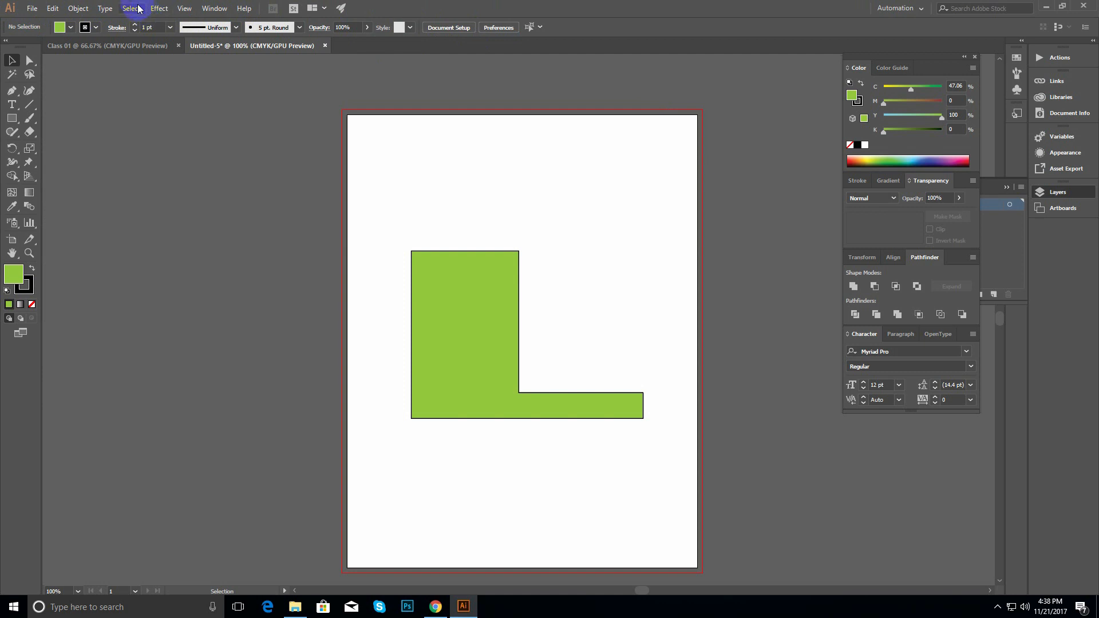
pyautogui.click(32, 10)
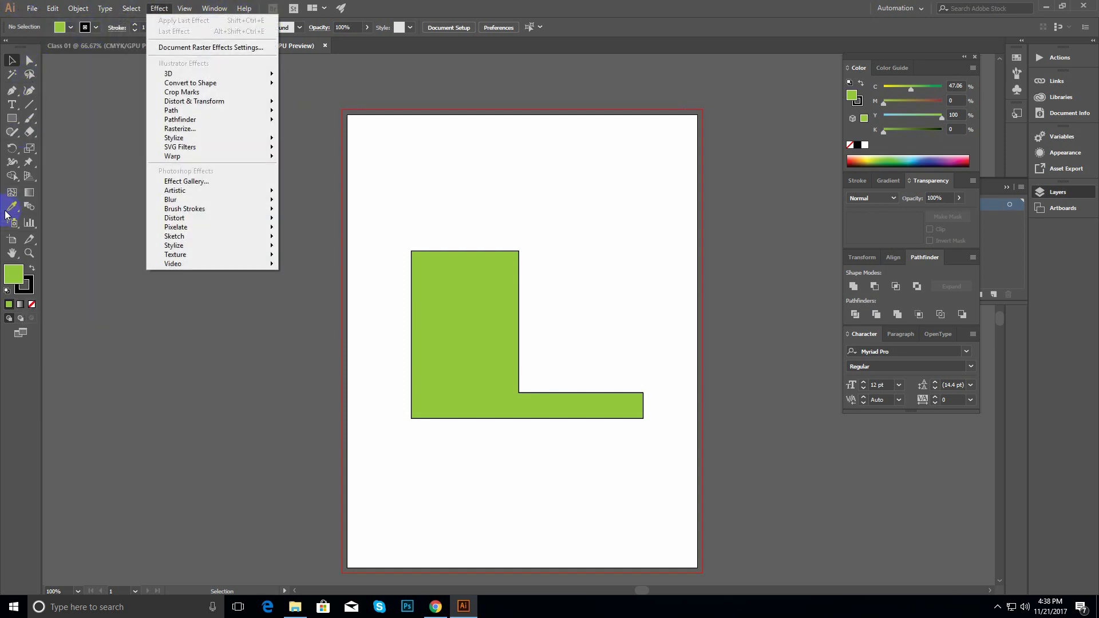
pyautogui.click(427, 5)
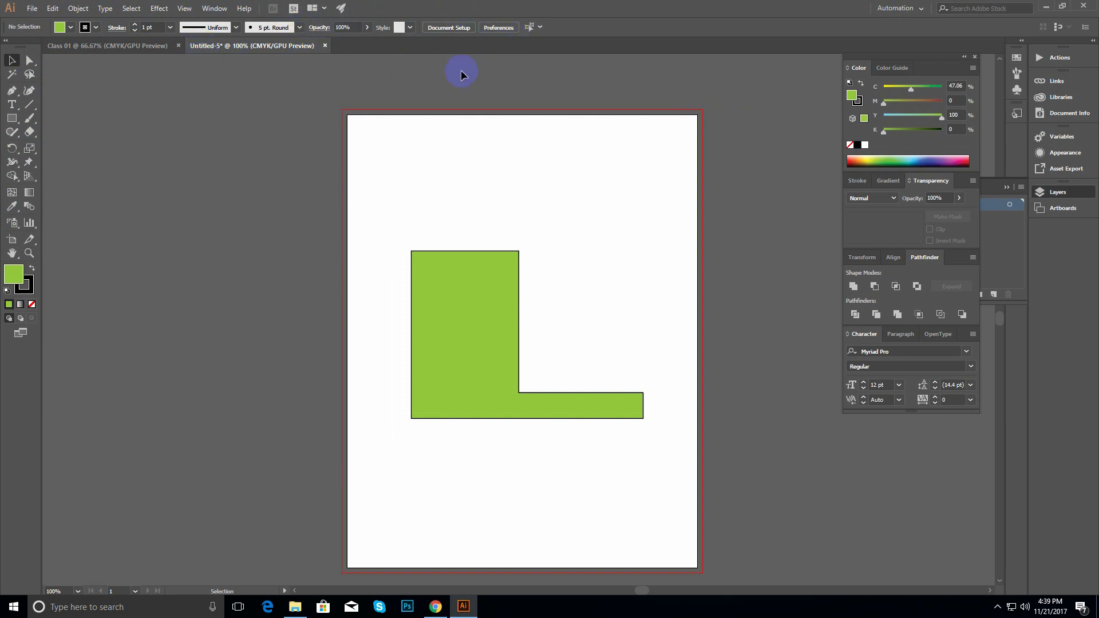
pyautogui.moveTo(385, 194); pyautogui.dragTo(501, 386)
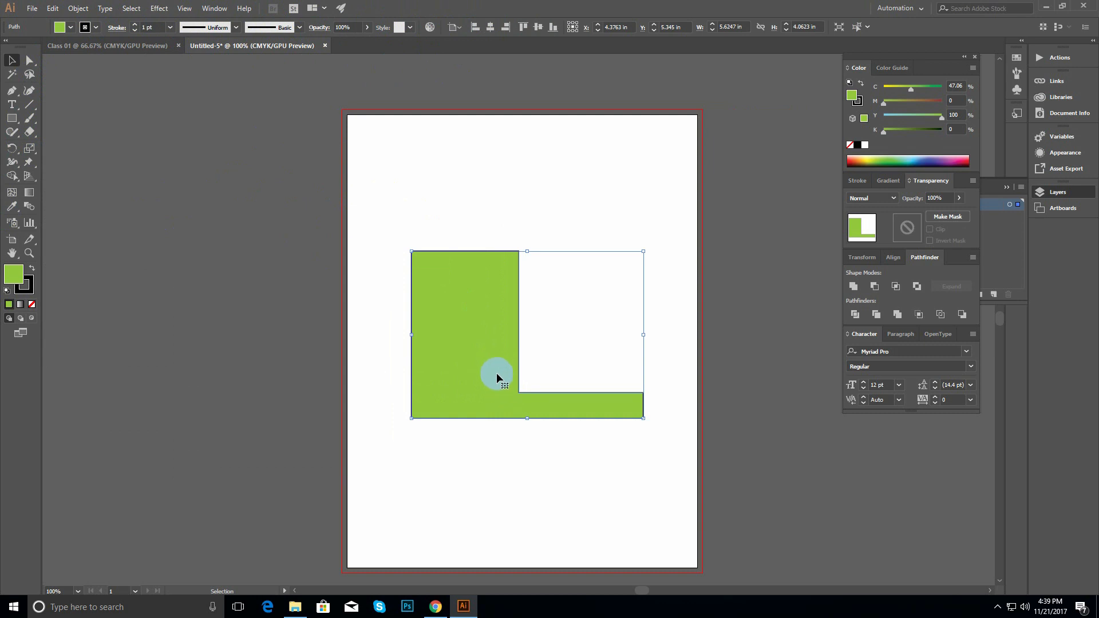
pyautogui.click(462, 133)
pyautogui.moveTo(371, 208); pyautogui.dragTo(555, 462)
pyautogui.click(445, 211)
pyautogui.moveTo(391, 189); pyautogui.dragTo(486, 368)
pyautogui.click(464, 186)
# - Draw a green rectangle about 3.31 x 1.42 in above the L-shape and select it
pyautogui.click(5, 118)
pyautogui.moveTo(418, 145); pyautogui.dragTo(554, 204)
pyautogui.click(11, 60)
pyautogui.click(590, 207)
pyautogui.click(527, 178)
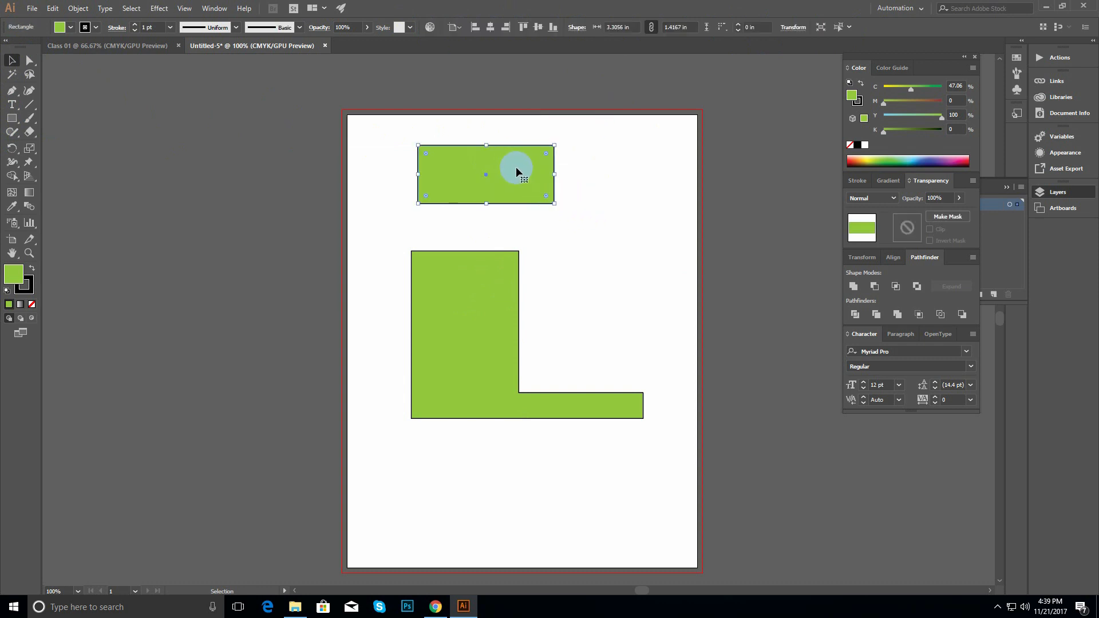
# - View the small rectangle's position and size values, and move the rectangle slightly to the right
pyautogui.click(793, 27)
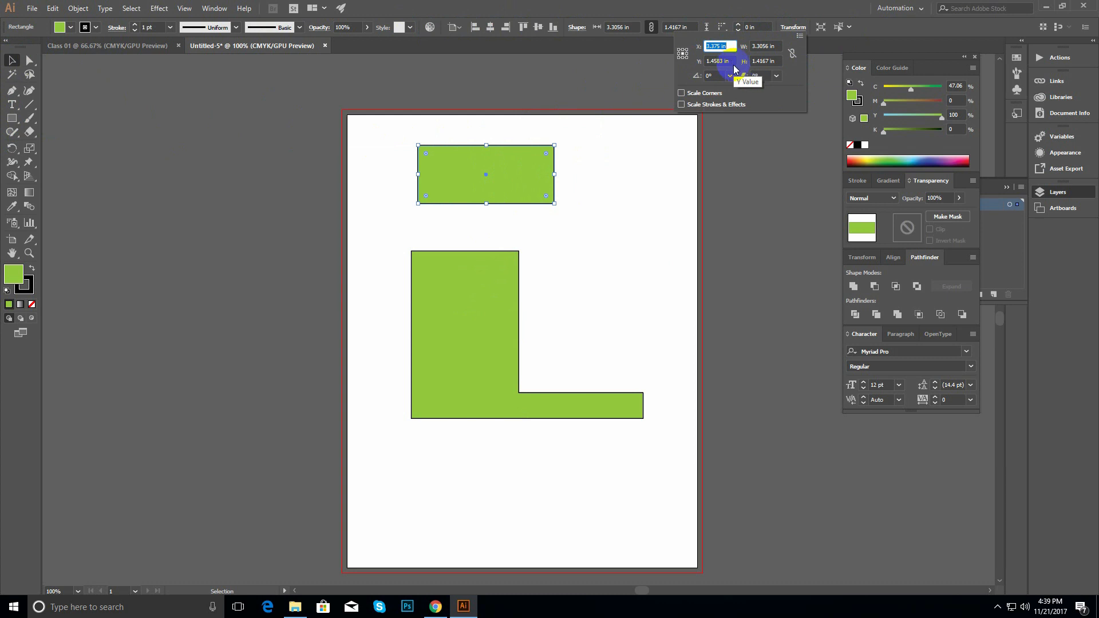
pyautogui.click(611, 44)
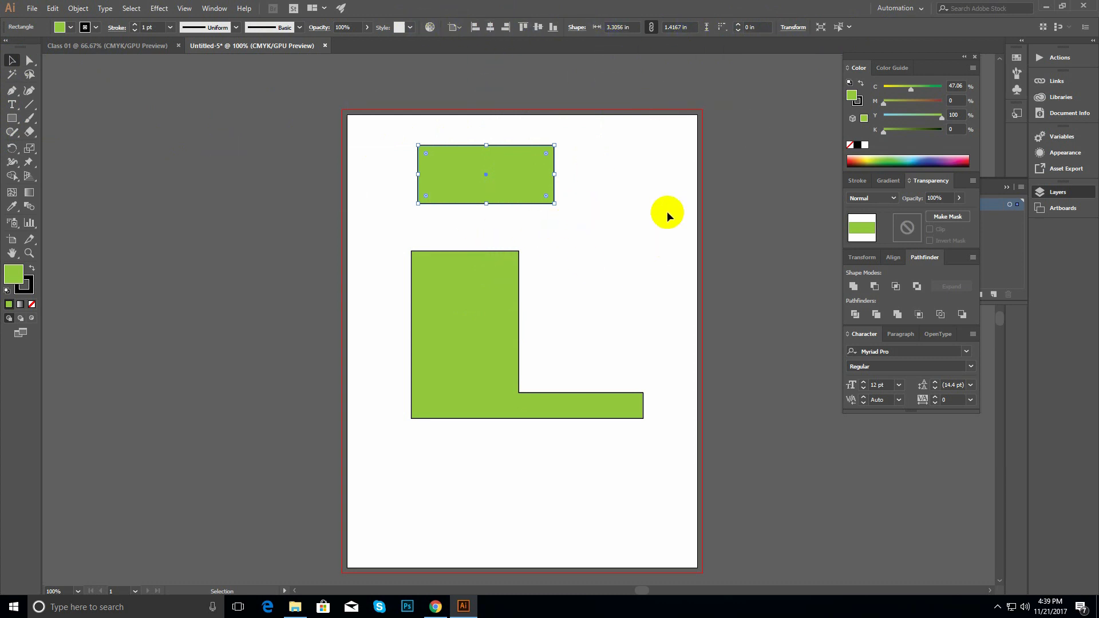
pyautogui.click(585, 255)
pyautogui.moveTo(481, 184); pyautogui.dragTo(491, 184)
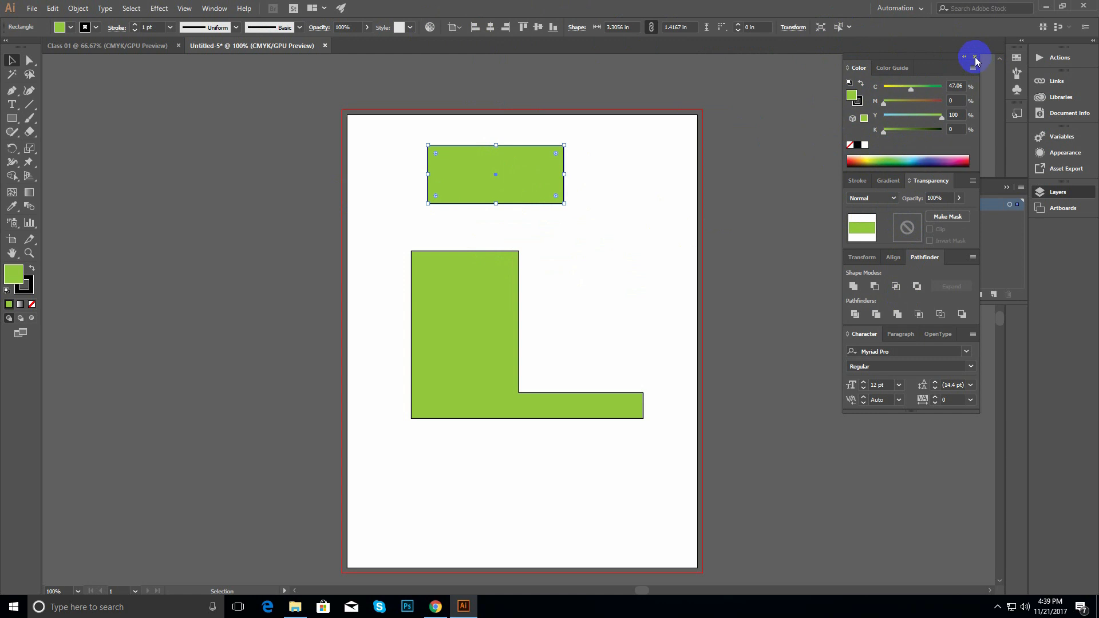
# - Collapse the Layers panel and dock the floating Color, Transparency, Pathfinder and Character panel stack into the icon column
pyautogui.moveTo(912, 61); pyautogui.dragTo(797, 125)
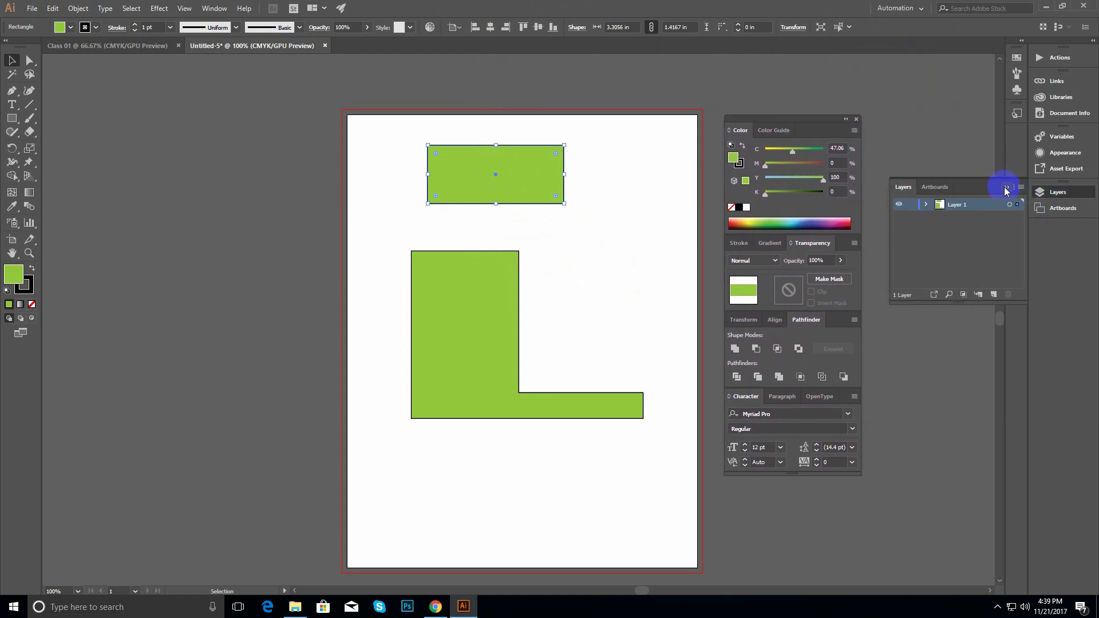
pyautogui.click(1007, 191)
pyautogui.moveTo(790, 118); pyautogui.dragTo(1011, 148)
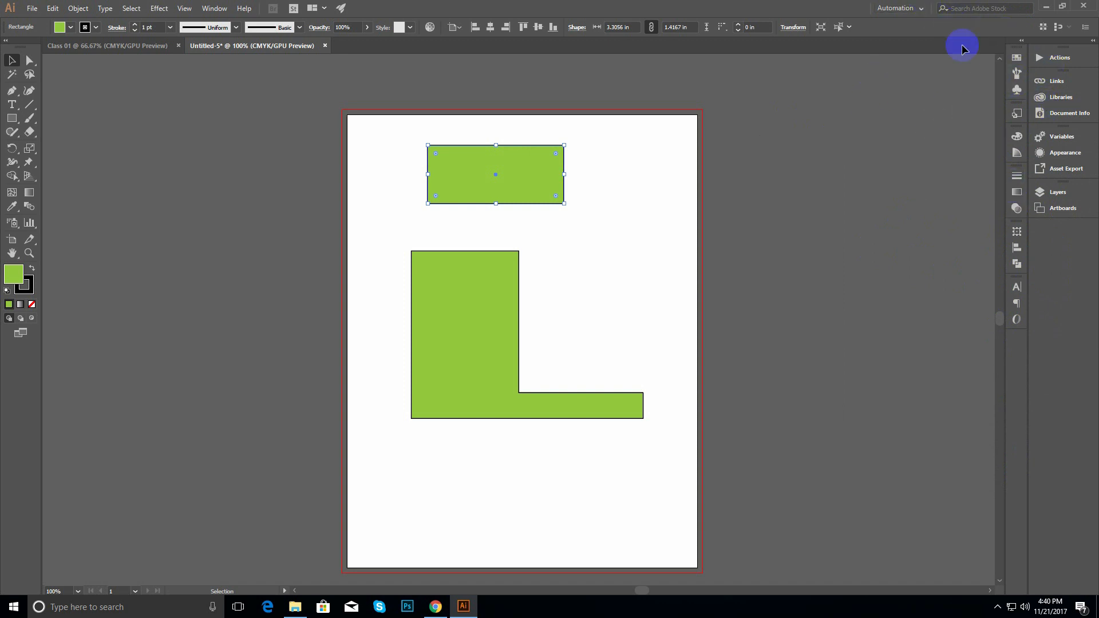
# - Examine the list of available panels, and expand the Swatches and Color panels from the icon column
pyautogui.click(214, 8)
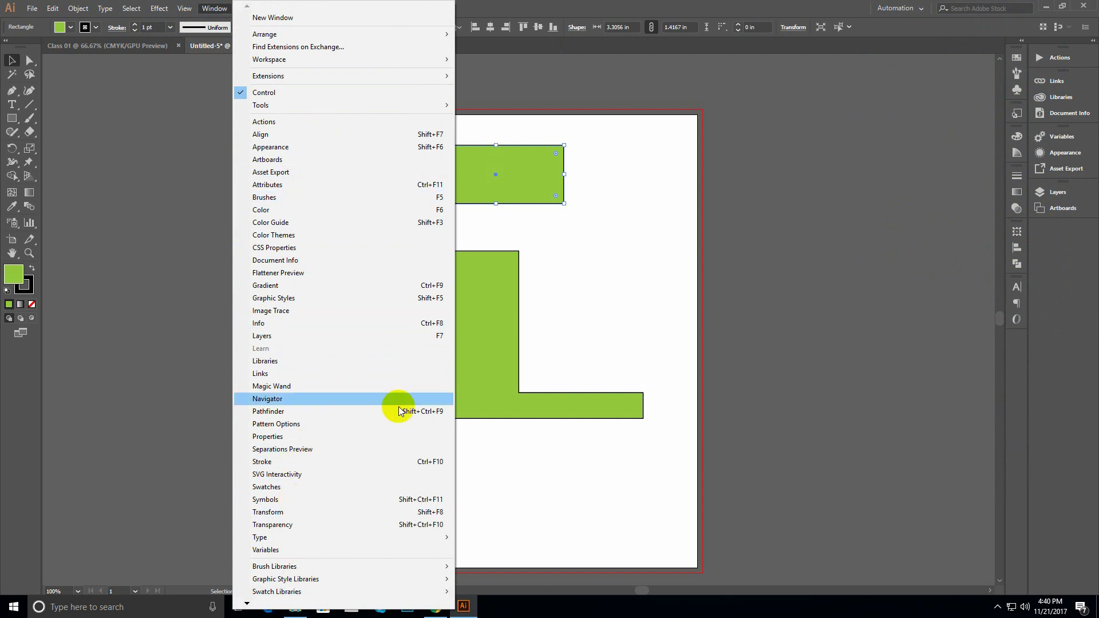
pyautogui.click(901, 219)
pyautogui.click(899, 215)
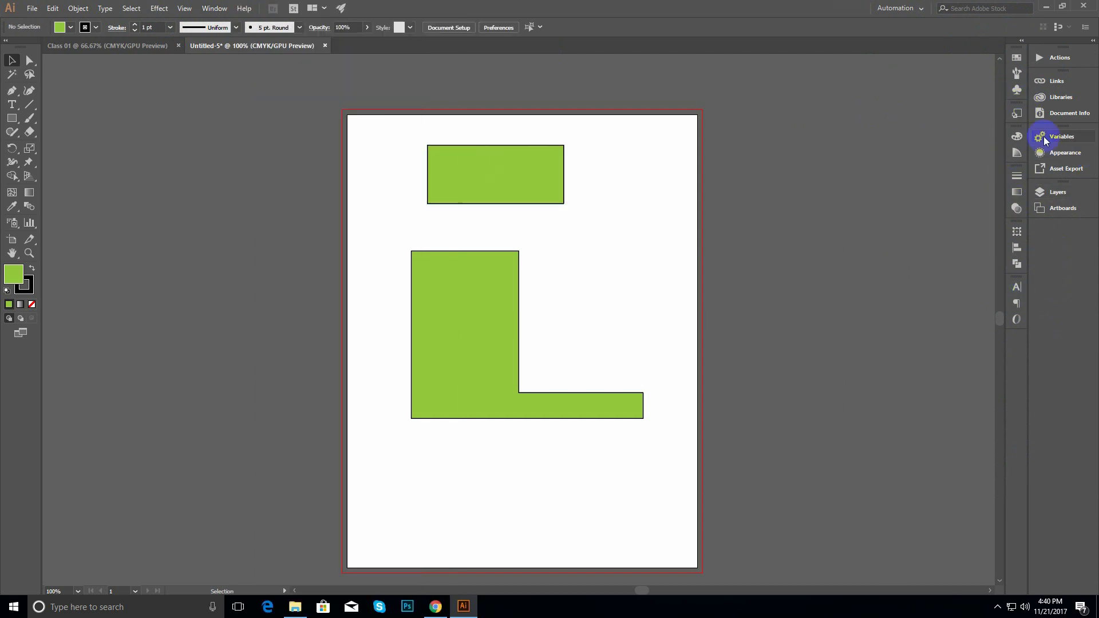
pyautogui.click(1016, 59)
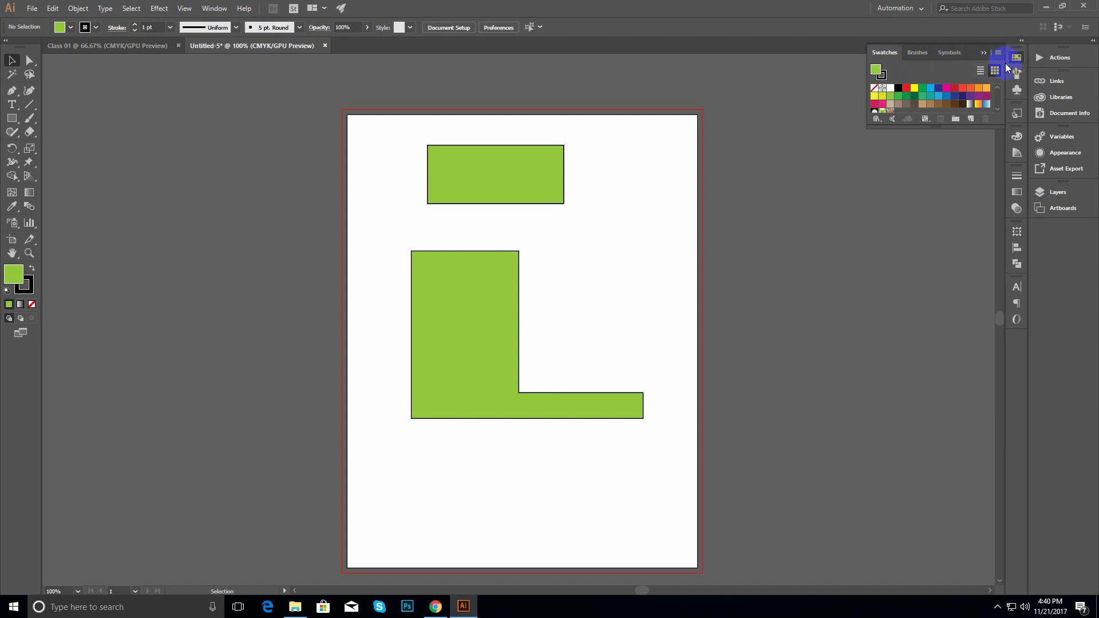
pyautogui.click(984, 53)
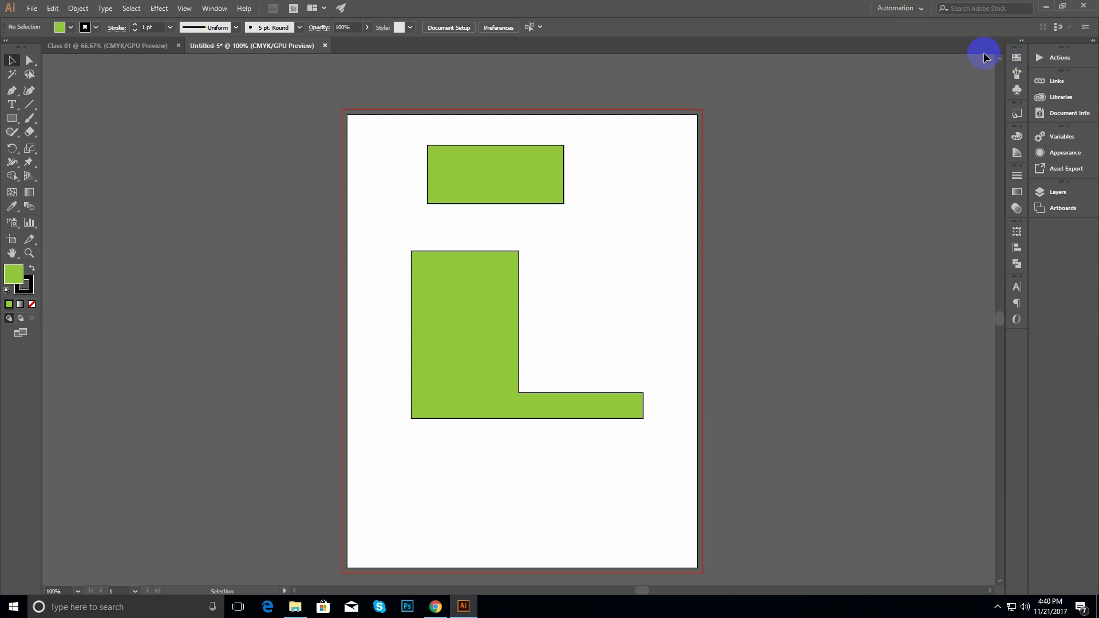
pyautogui.click(1016, 138)
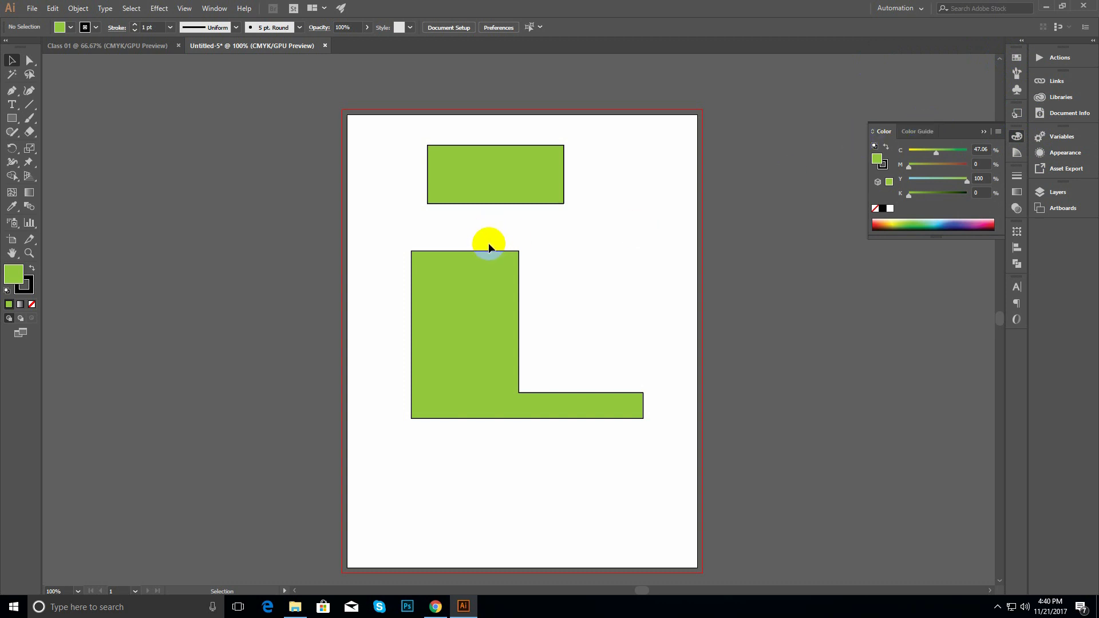
pyautogui.click(217, 8)
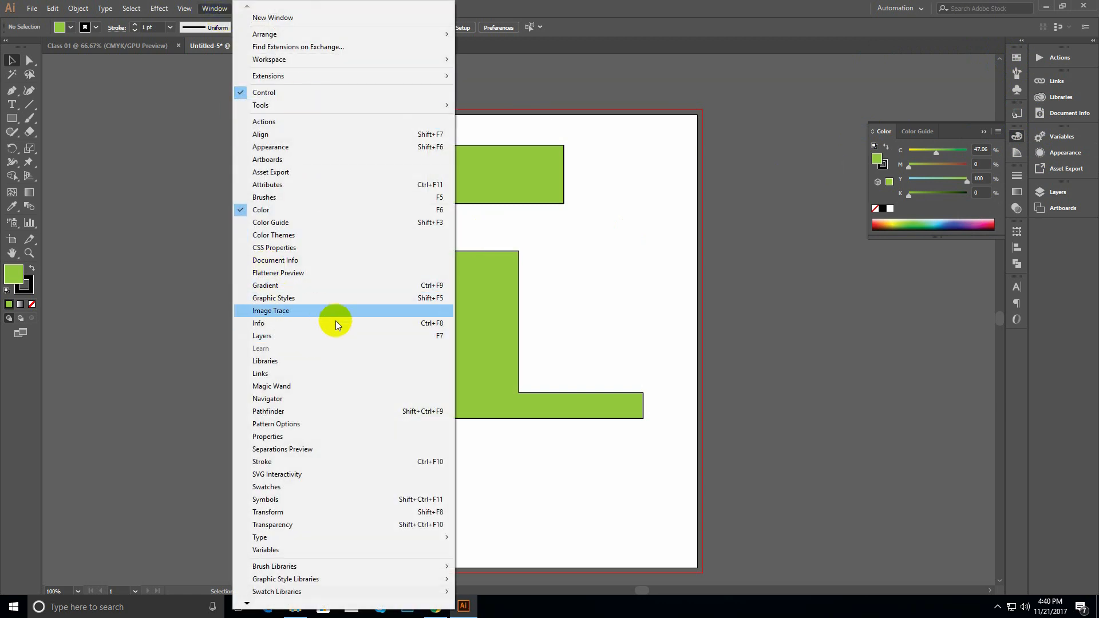
pyautogui.click(665, 23)
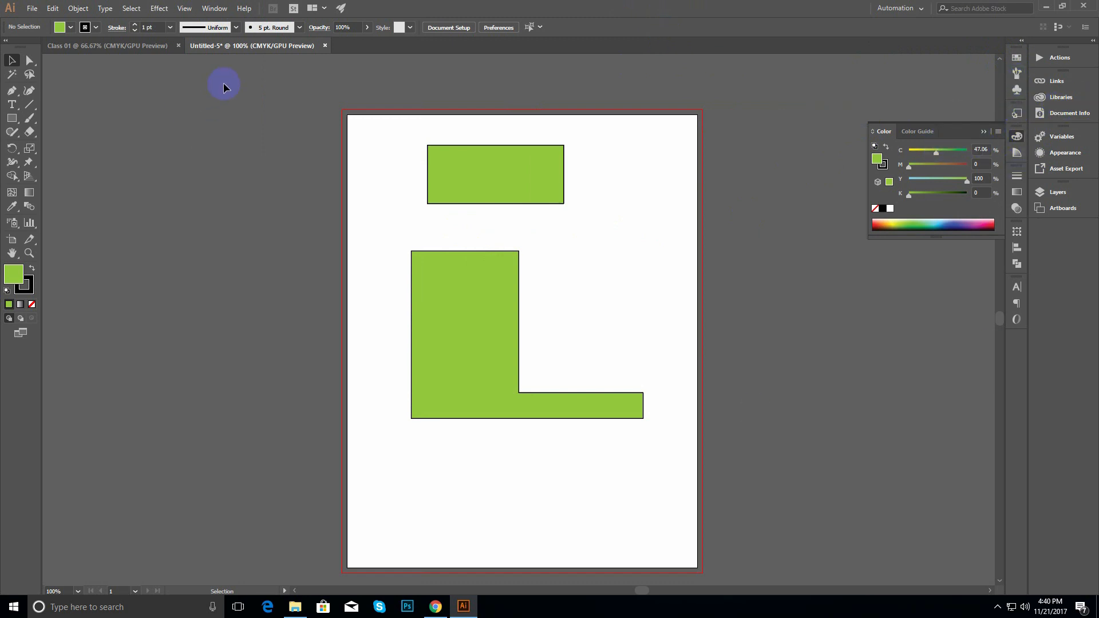
pyautogui.click(215, 8)
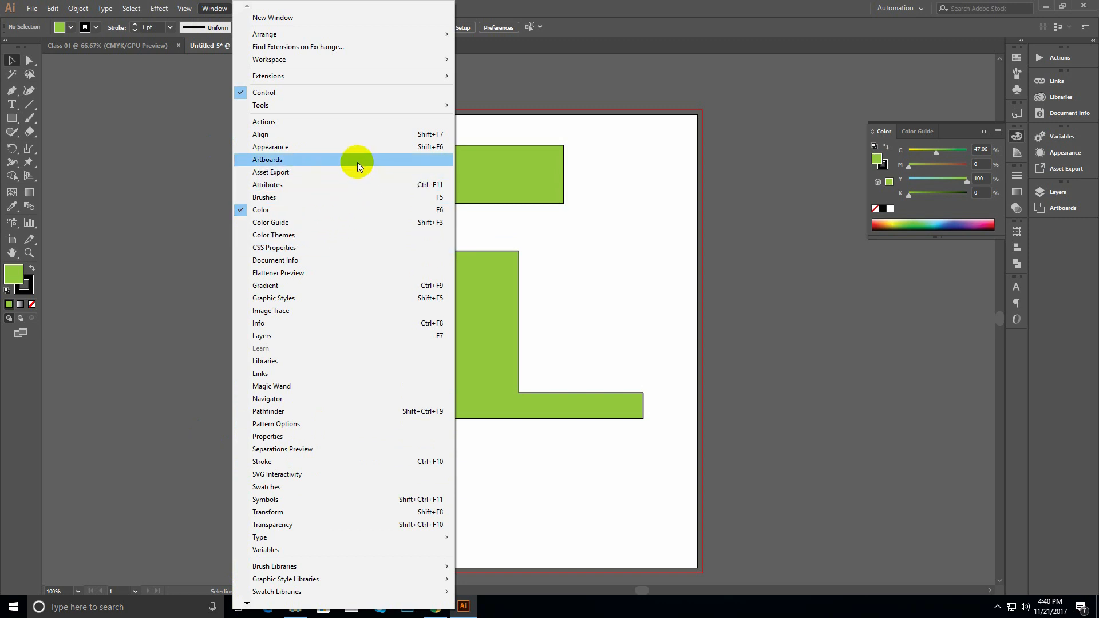
pyautogui.click(717, 12)
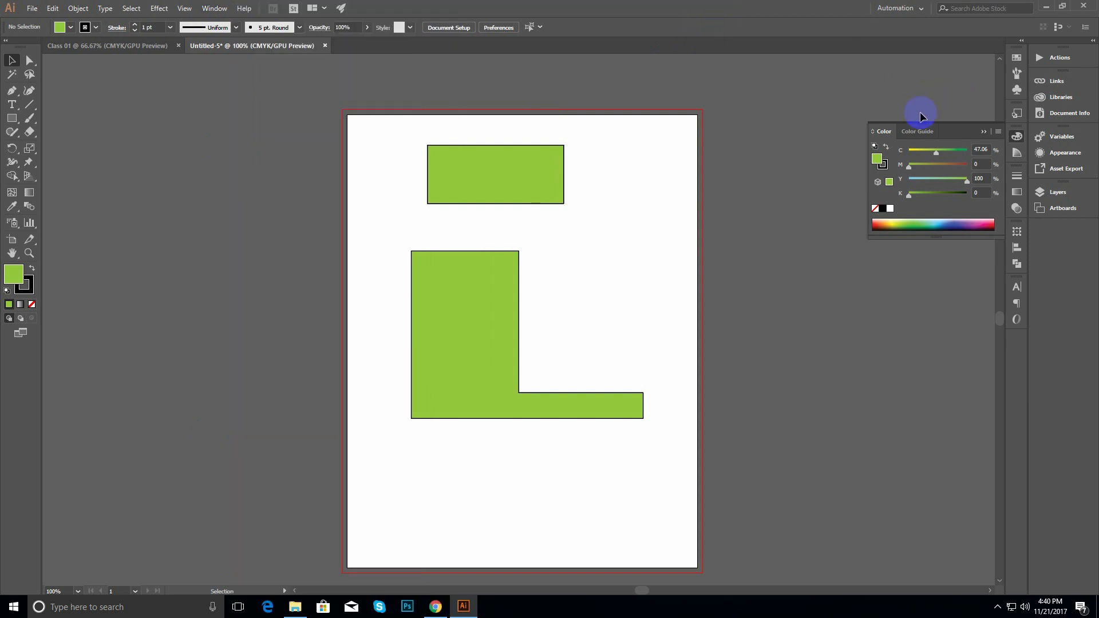
# - Detach the Color panel group from the dock and attach the Stroke, Gradient and Transparency group beneath it
pyautogui.moveTo(939, 135); pyautogui.dragTo(911, 72)
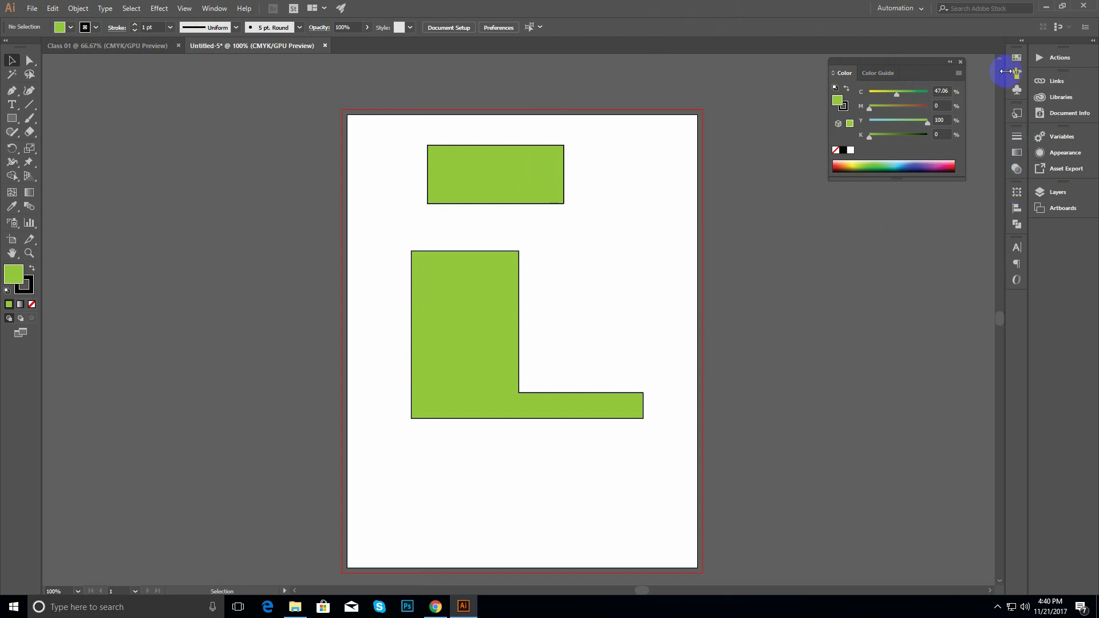
pyautogui.click(1016, 138)
pyautogui.moveTo(977, 131)
pyautogui.mouseDown()
pyautogui.moveTo(837, 191)
pyautogui.moveTo(787, 178)
pyautogui.moveTo(969, 177)
pyautogui.moveTo(925, 182)
pyautogui.mouseUp()
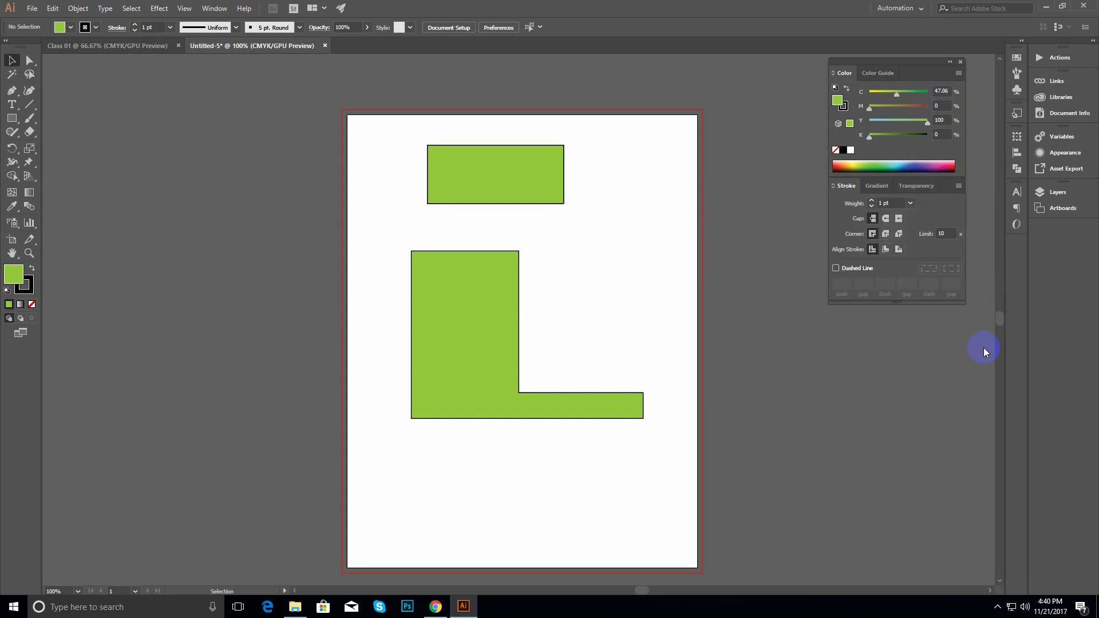
# - Detach the Character and Pathfinder panel groups, attach both beneath the Stroke group, and move the combined floating stack closer to the dock
pyautogui.click(1017, 192)
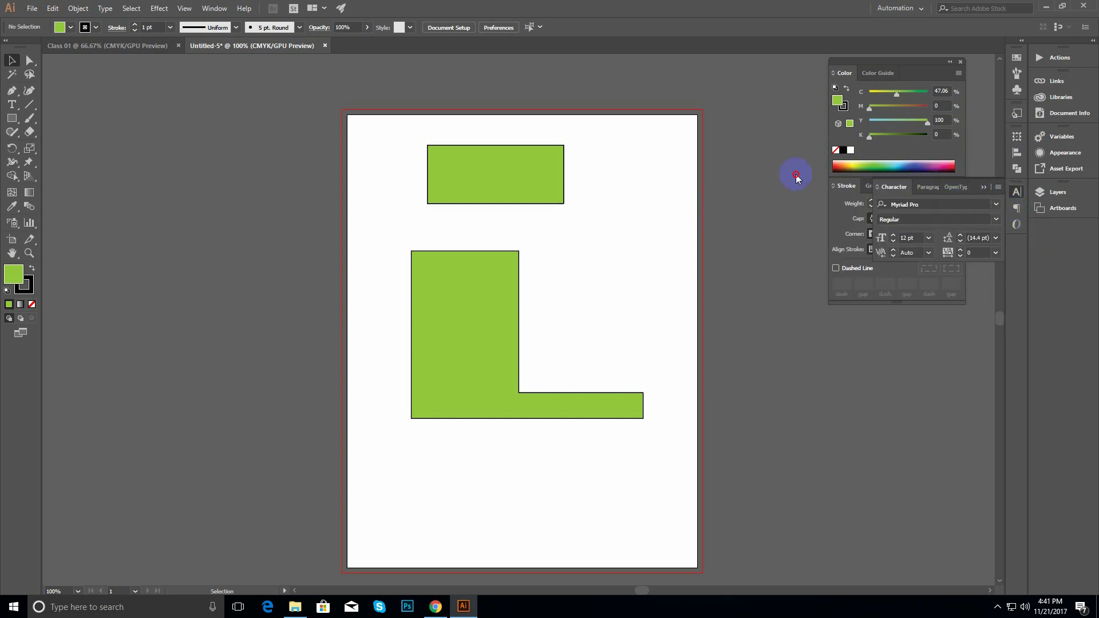
pyautogui.moveTo(975, 186)
pyautogui.mouseDown()
pyautogui.moveTo(780, 295)
pyautogui.moveTo(842, 343)
pyautogui.mouseUp()
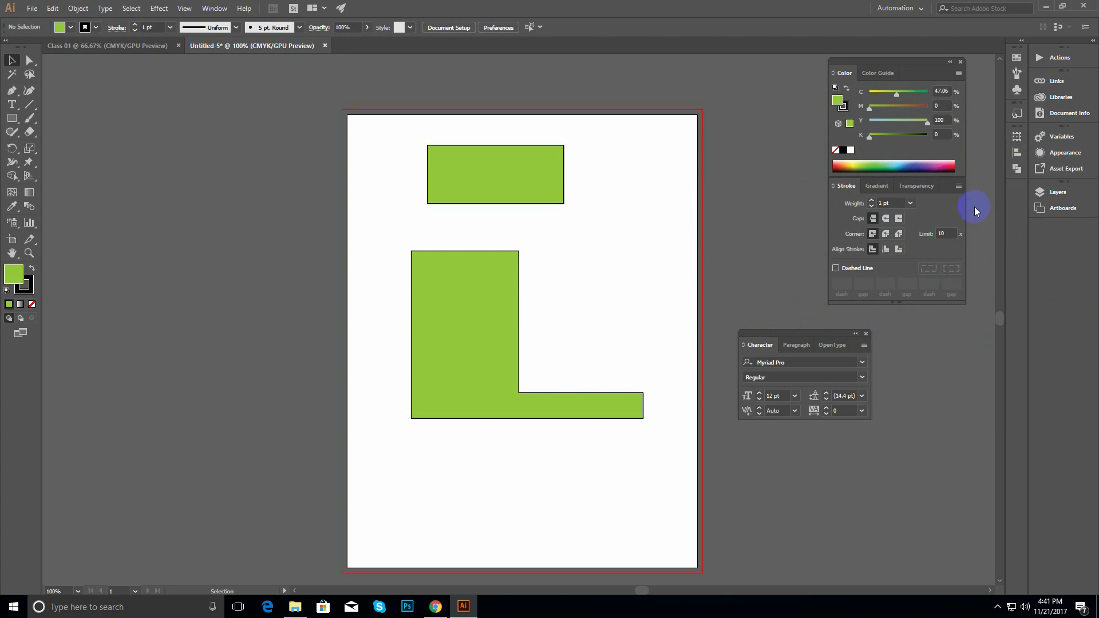
pyautogui.click(1016, 170)
pyautogui.click(852, 267)
pyautogui.moveTo(987, 130)
pyautogui.mouseDown()
pyautogui.moveTo(883, 176)
pyautogui.moveTo(747, 280)
pyautogui.moveTo(936, 304)
pyautogui.mouseUp()
pyautogui.moveTo(790, 337)
pyautogui.mouseDown()
pyautogui.moveTo(907, 422)
pyautogui.moveTo(878, 378)
pyautogui.mouseUp()
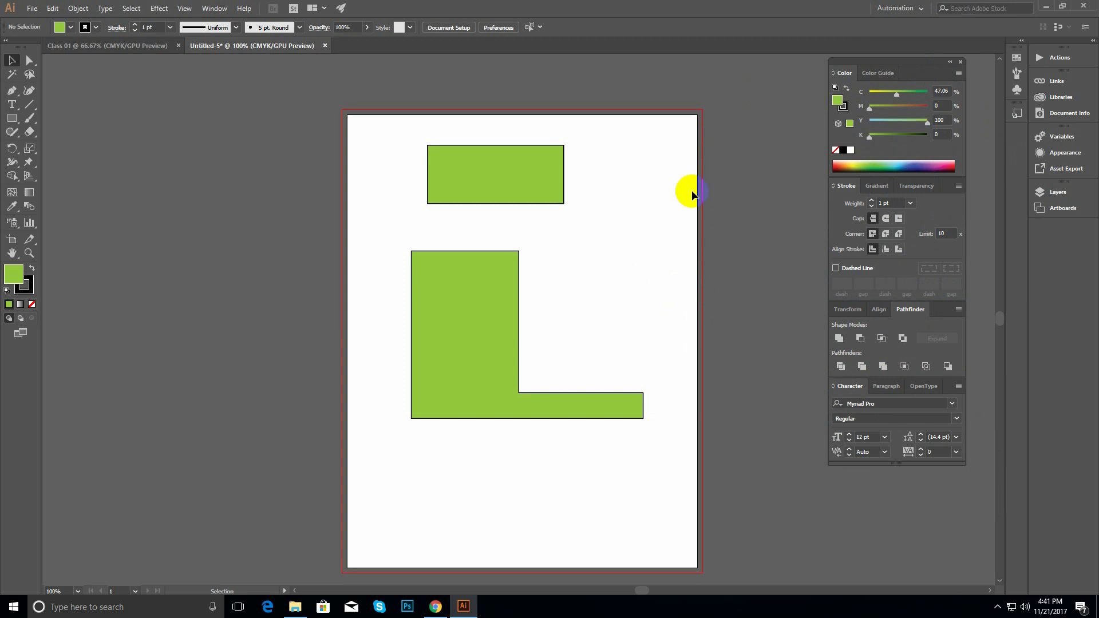
pyautogui.moveTo(863, 59); pyautogui.dragTo(885, 65)
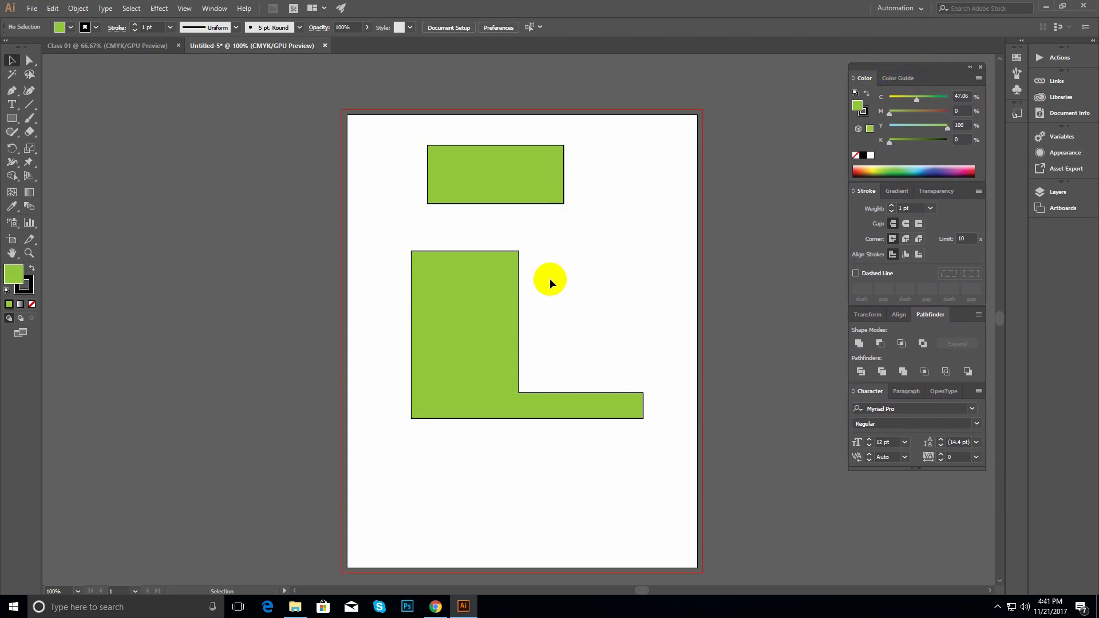
# - Examine the artboard and its green shapes at different magnifications and positions
pyautogui.moveTo(626, 270); pyautogui.dragTo(521, 206)
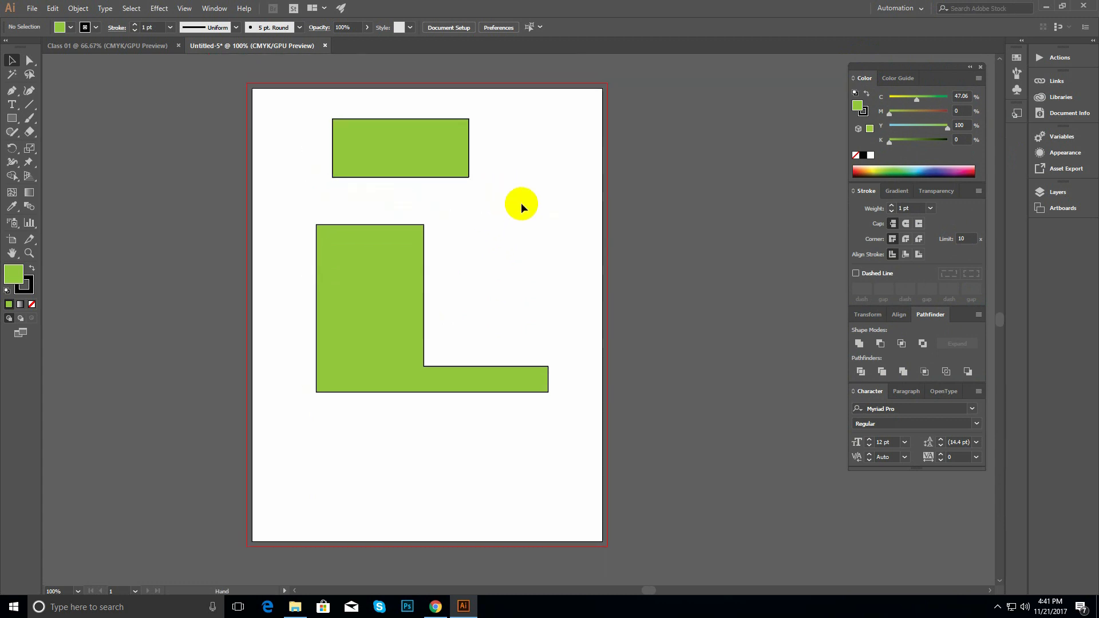
pyautogui.moveTo(372, 289); pyautogui.dragTo(434, 255)
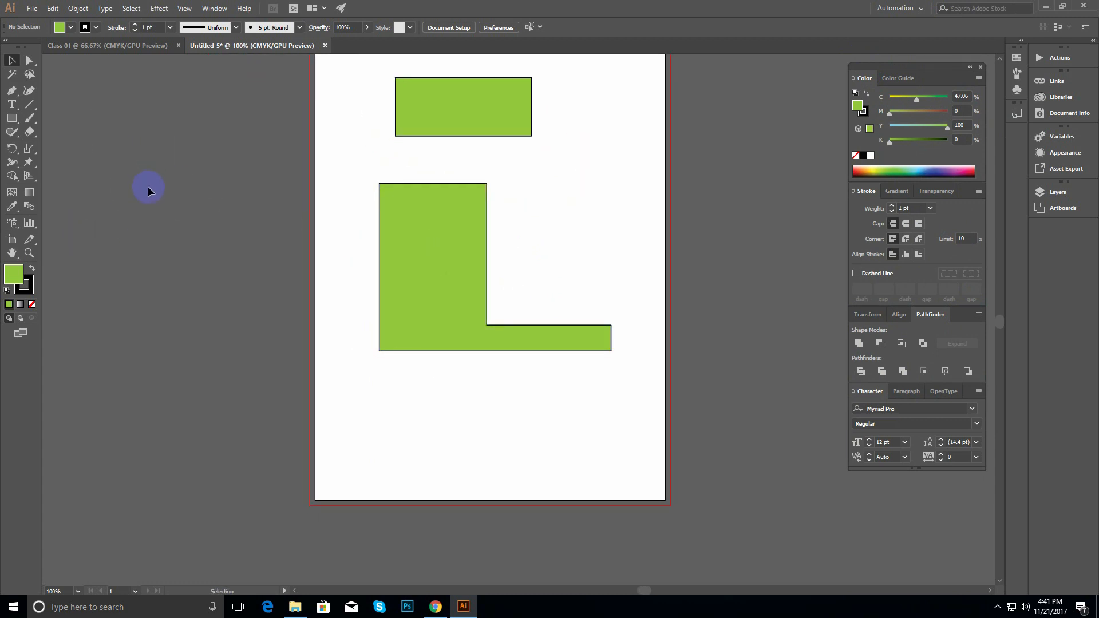
pyautogui.hotkey('ctrl', '-')
pyautogui.hotkey('ctrl', '-')
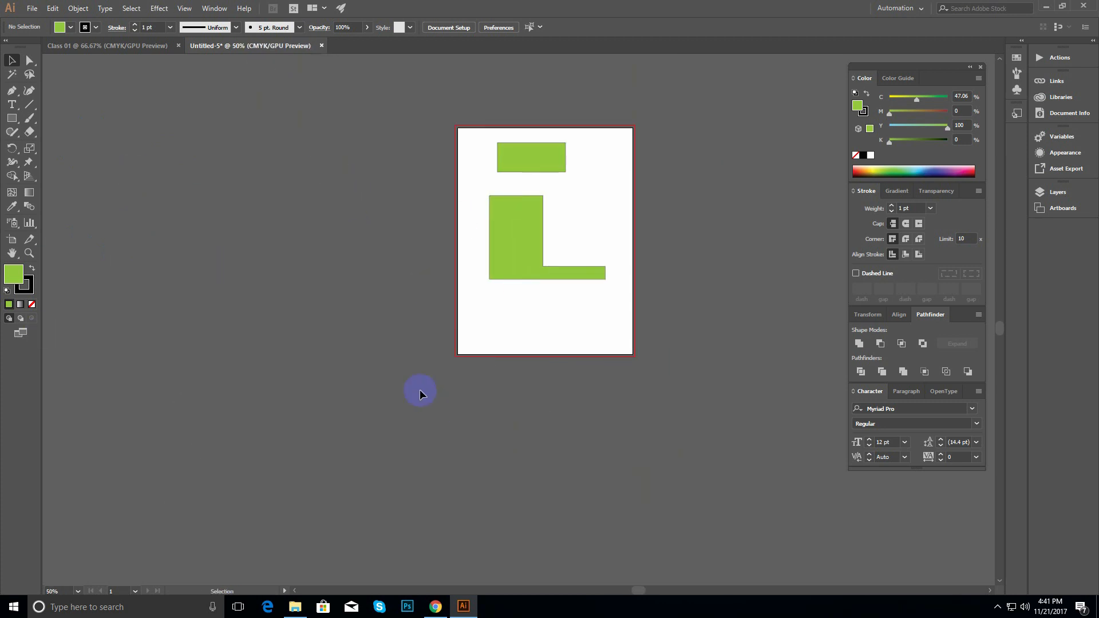
pyautogui.keyDown('ctrl'); pyautogui.click(579, 383); pyautogui.keyUp('ctrl')
pyautogui.moveTo(503, 232); pyautogui.dragTo(477, 403)
pyautogui.keyDown('ctrl'); pyautogui.click(463, 334); pyautogui.keyUp('ctrl')
pyautogui.moveTo(462, 275); pyautogui.dragTo(436, 319)
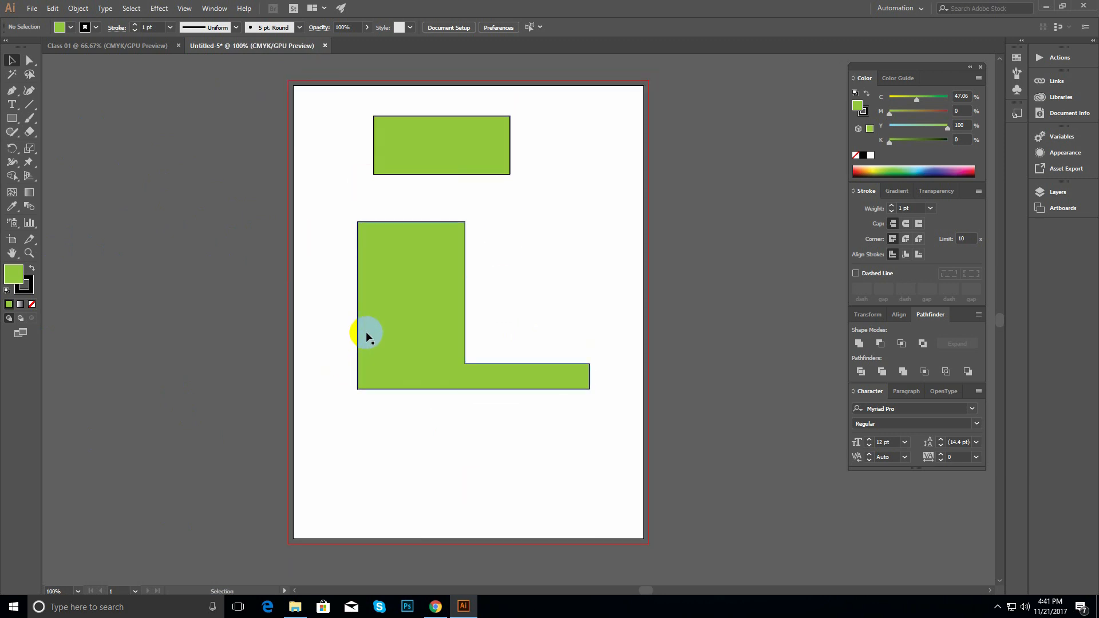
pyautogui.keyDown('ctrl'); pyautogui.keyDown('alt'); pyautogui.click(432, 324); pyautogui.keyUp('alt'); pyautogui.keyUp('ctrl')
pyautogui.moveTo(416, 328); pyautogui.dragTo(207, 290)
pyautogui.keyDown('ctrl'); pyautogui.click(319, 287); pyautogui.keyUp('ctrl')
pyautogui.moveTo(306, 288); pyautogui.dragTo(130, 277)
pyautogui.keyDown('ctrl'); pyautogui.keyDown('alt'); pyautogui.click(431, 292); pyautogui.keyUp('alt'); pyautogui.keyUp('ctrl')
pyautogui.moveTo(405, 280); pyautogui.dragTo(212, 194)
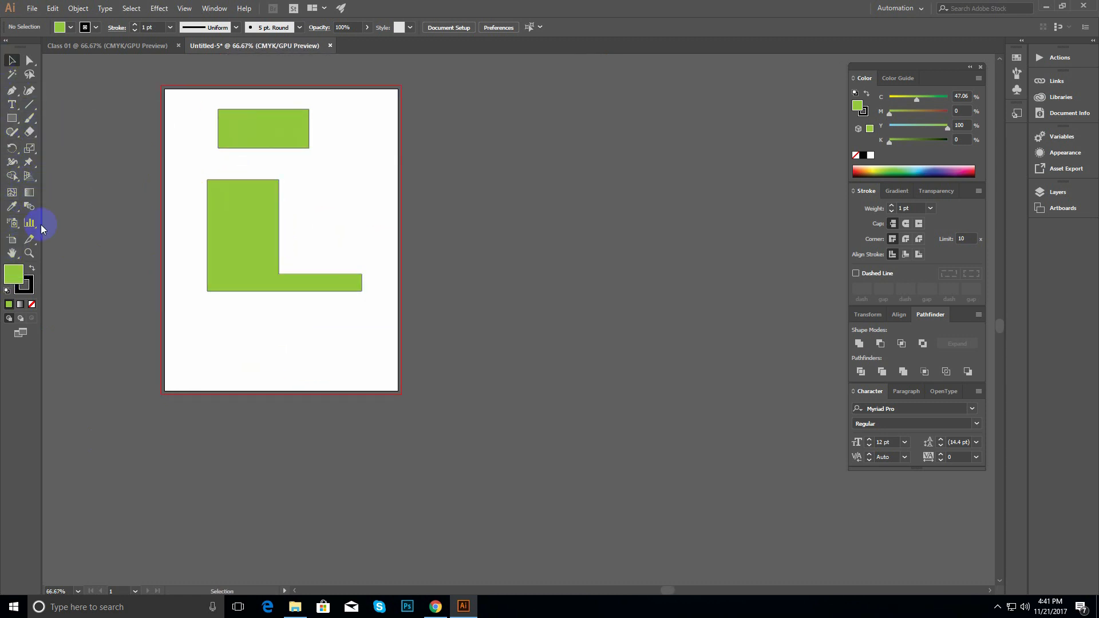
# - Change the Letter artboard to landscape orientation with the Artboard tool
pyautogui.click(10, 243)
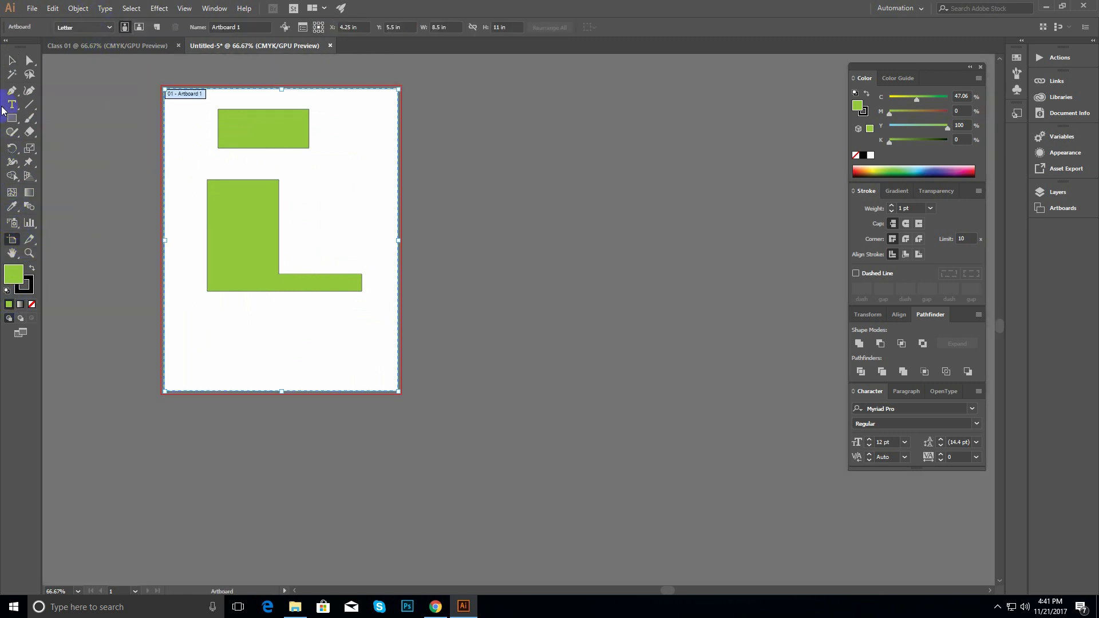
pyautogui.click(11, 61)
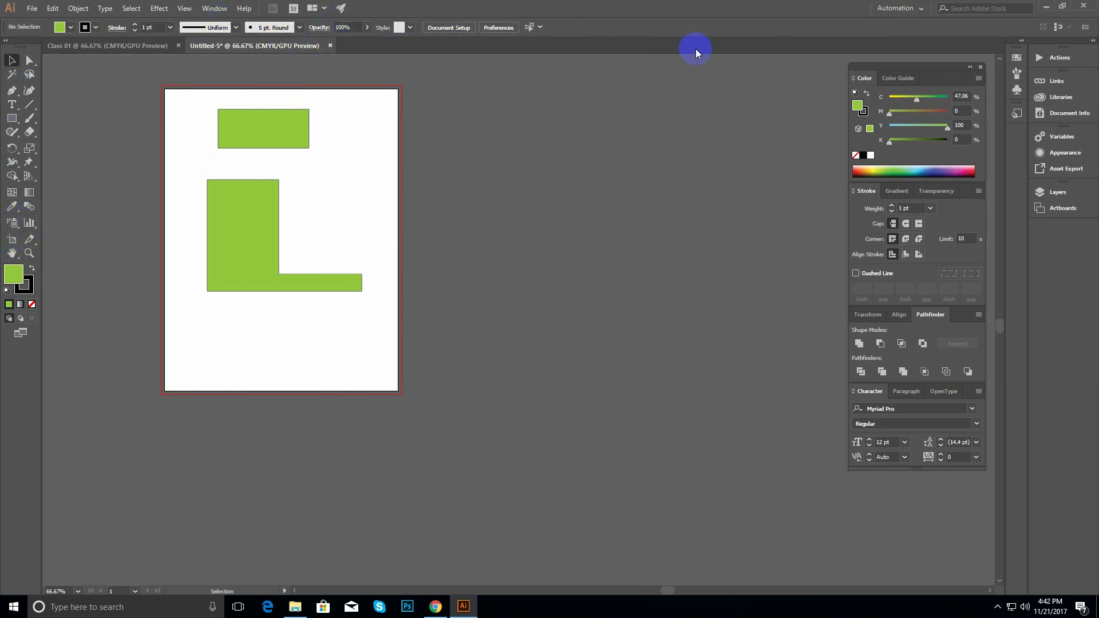
pyautogui.click(12, 240)
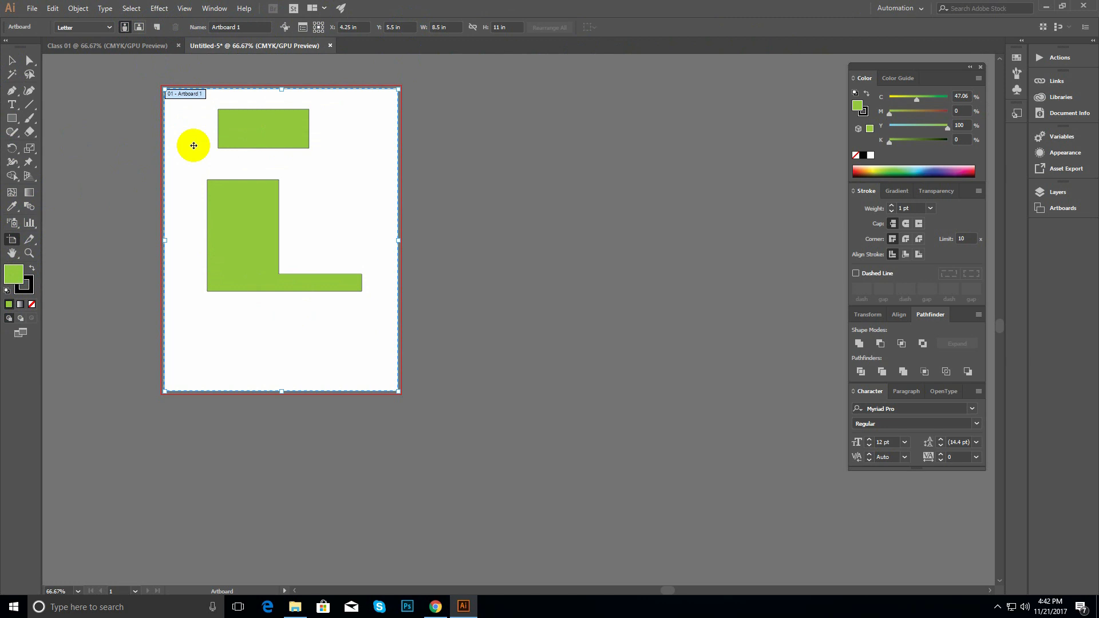
pyautogui.click(139, 27)
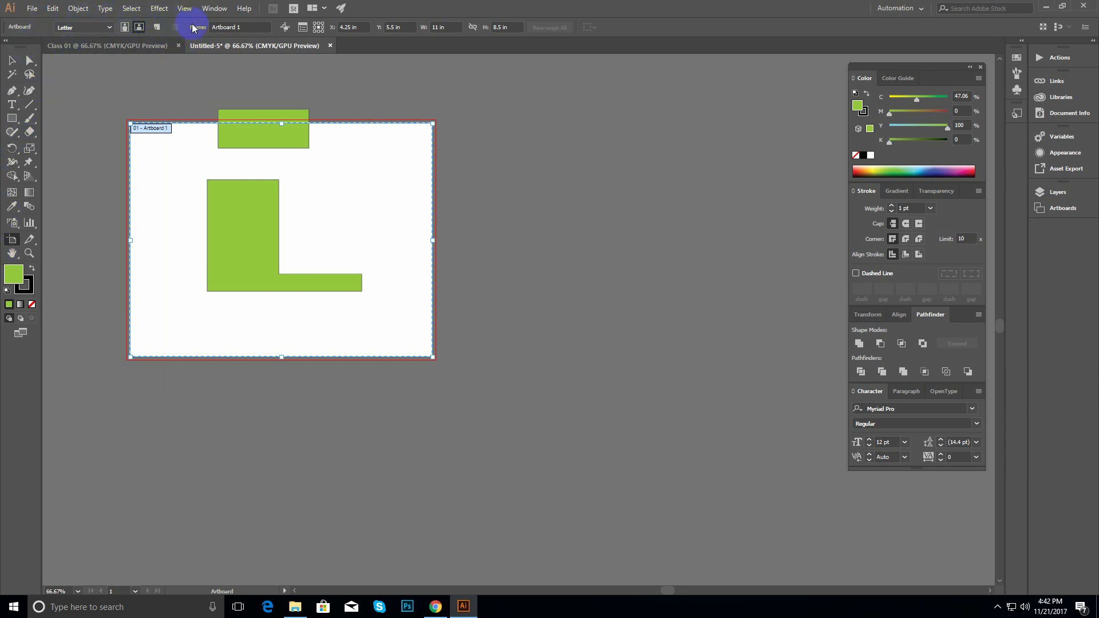
# - Add two more landscape artboards in a row beside the first one
pyautogui.click(156, 27)
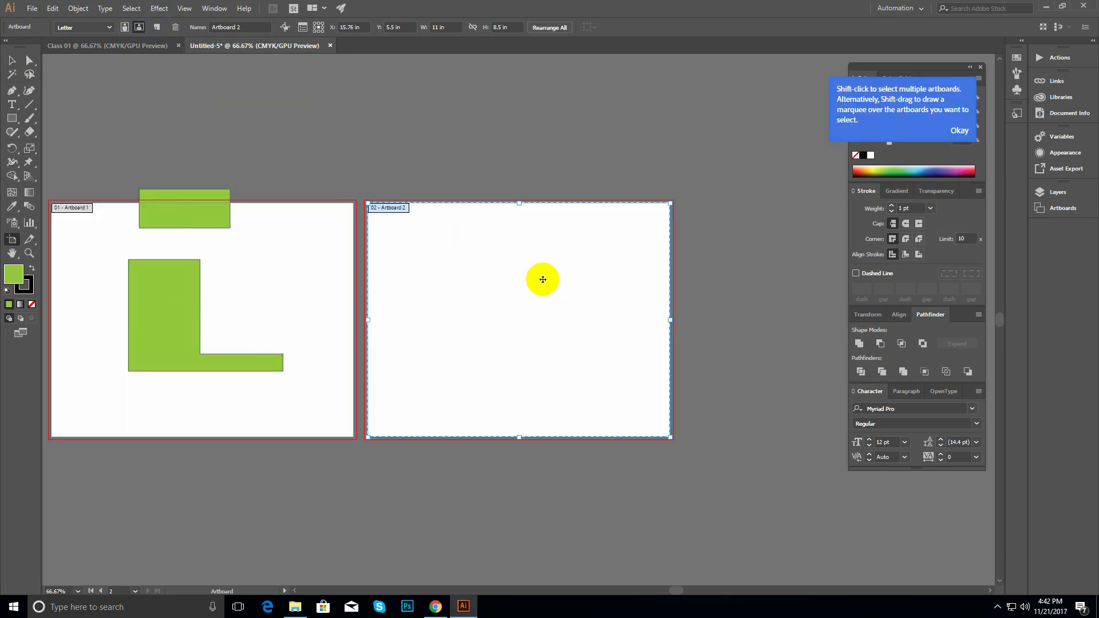
pyautogui.click(157, 27)
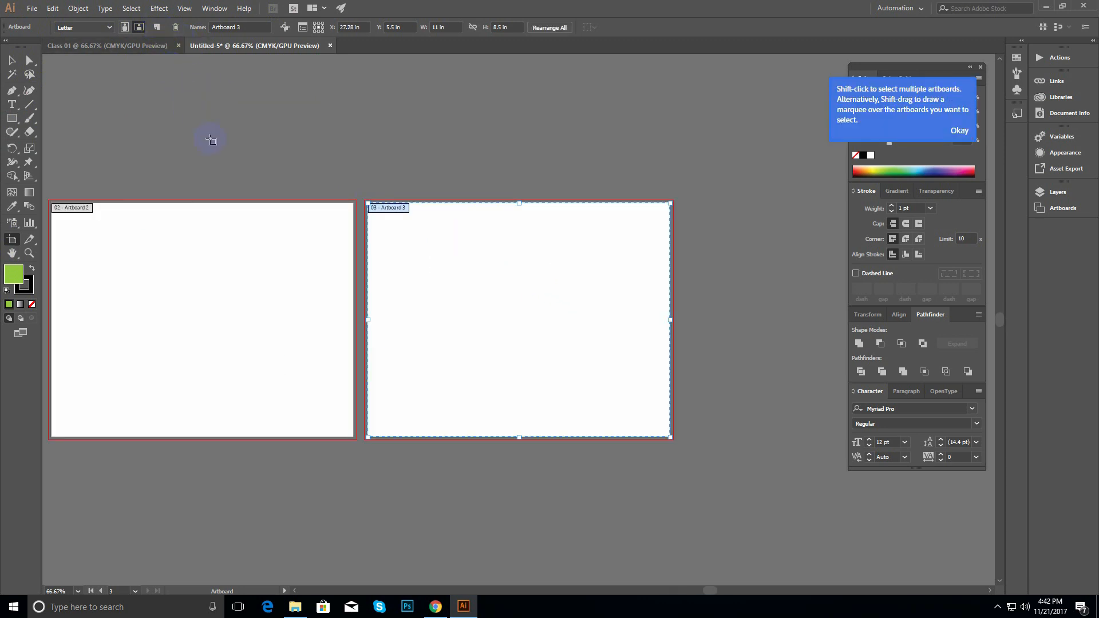
pyautogui.hotkey('ctrl', 'alt', 'space')
pyautogui.keyDown('ctrl'); pyautogui.keyDown('alt'); pyautogui.click(393, 281); pyautogui.keyUp('alt'); pyautogui.keyUp('ctrl')
pyautogui.keyDown('ctrl'); pyautogui.keyDown('alt'); pyautogui.click(394, 281); pyautogui.keyUp('alt'); pyautogui.keyUp('ctrl')
pyautogui.moveTo(400, 302); pyautogui.dragTo(364, 200)
pyautogui.keyDown('ctrl'); pyautogui.click(400, 241); pyautogui.keyUp('ctrl')
pyautogui.moveTo(401, 241); pyautogui.dragTo(294, 160)
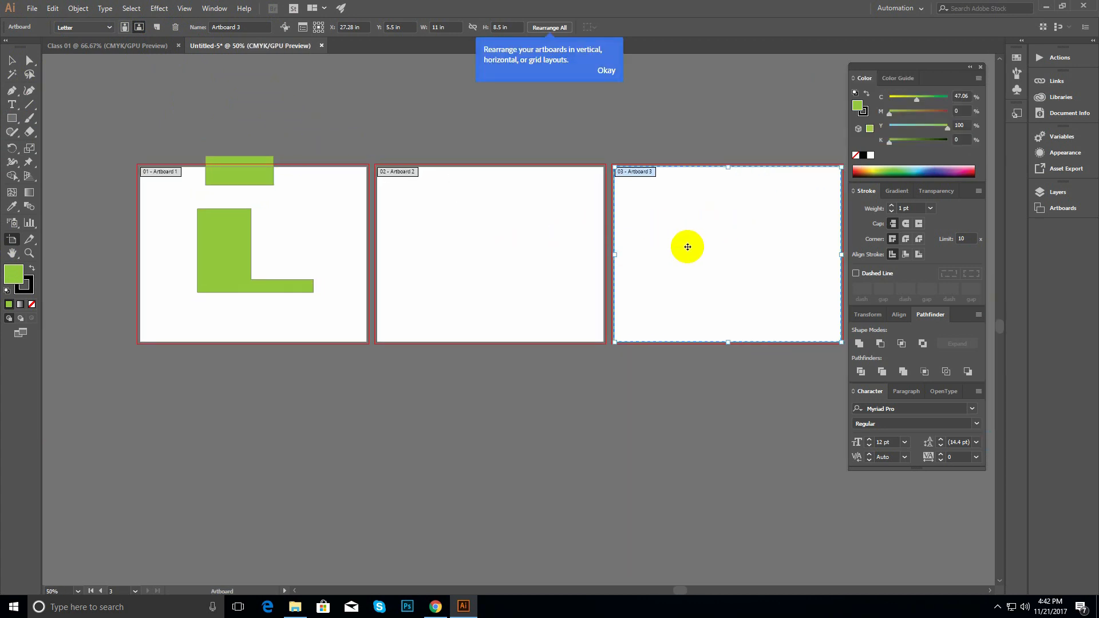
# - Delete the third and second artboards so only the one with the green shapes remains
pyautogui.press('Delete')
pyautogui.click(501, 254)
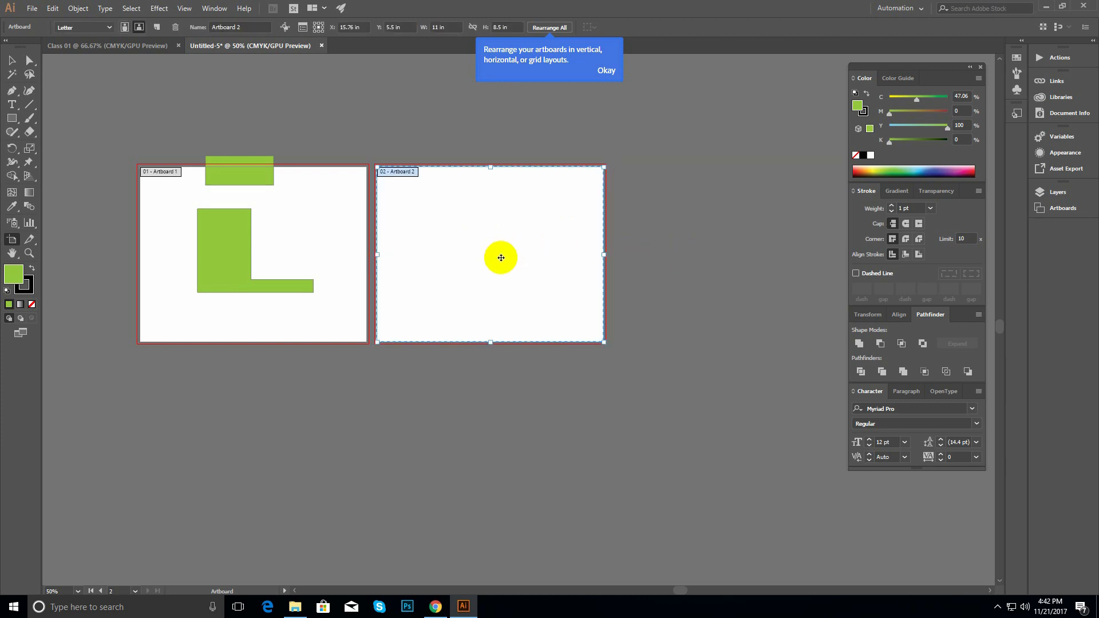
pyautogui.press('Delete')
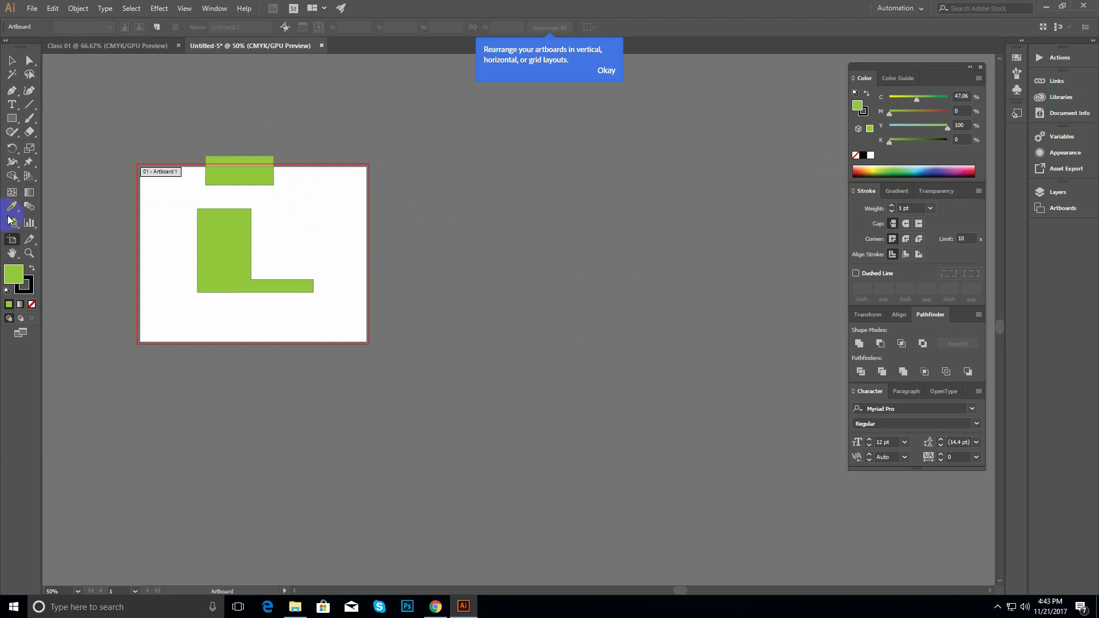
# - Add two new landscape artboards beside Artboard 1 and return to the Selection tool
pyautogui.click(157, 27)
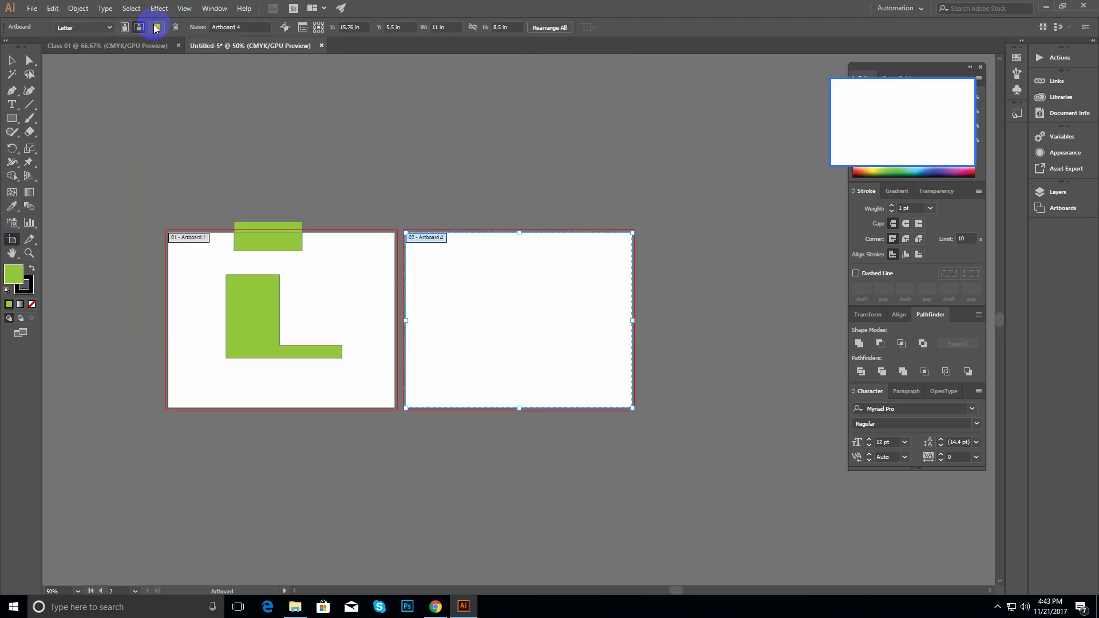
pyautogui.click(157, 27)
pyautogui.click(12, 60)
pyautogui.moveTo(159, 211); pyautogui.dragTo(409, 166)
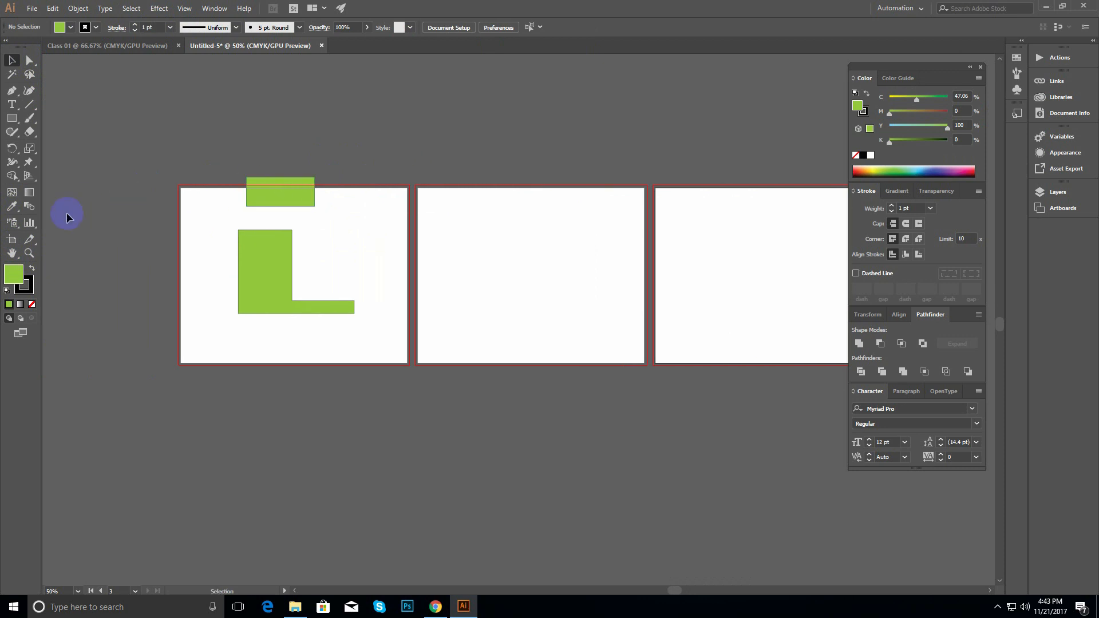
# - Rename the first artboard, the one with the green shapes, as Class 01
pyautogui.click(11, 239)
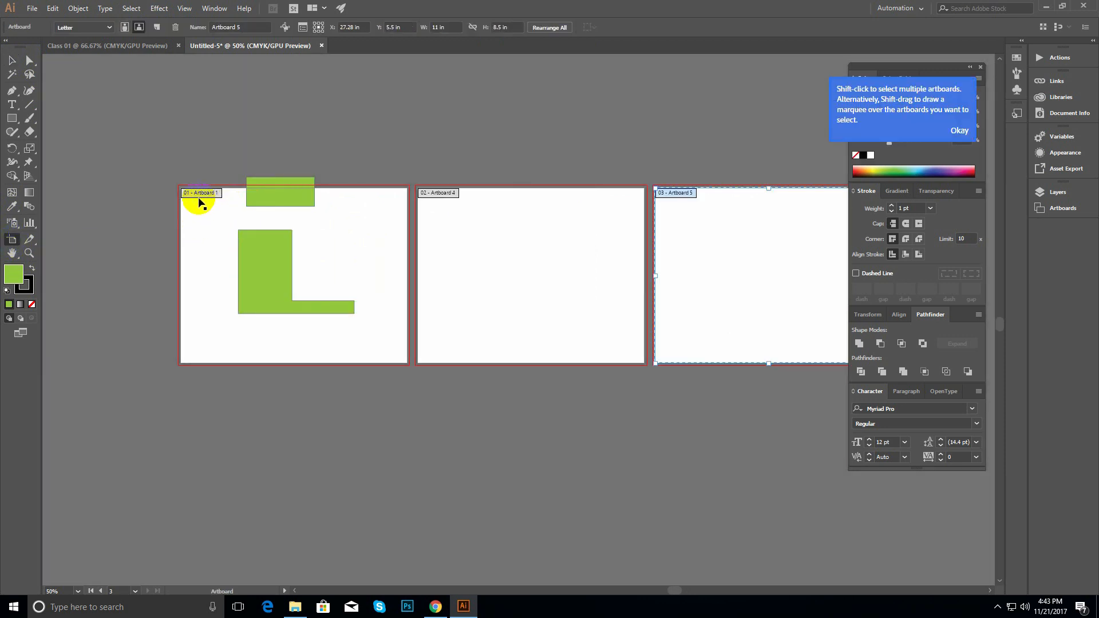
pyautogui.click(466, 220)
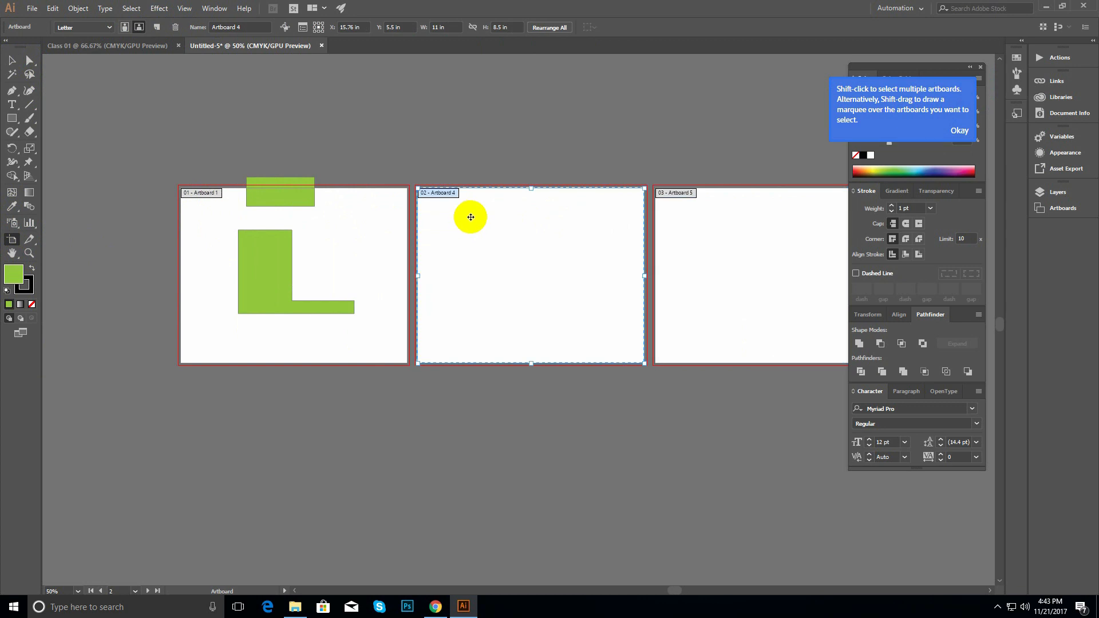
pyautogui.click(204, 238)
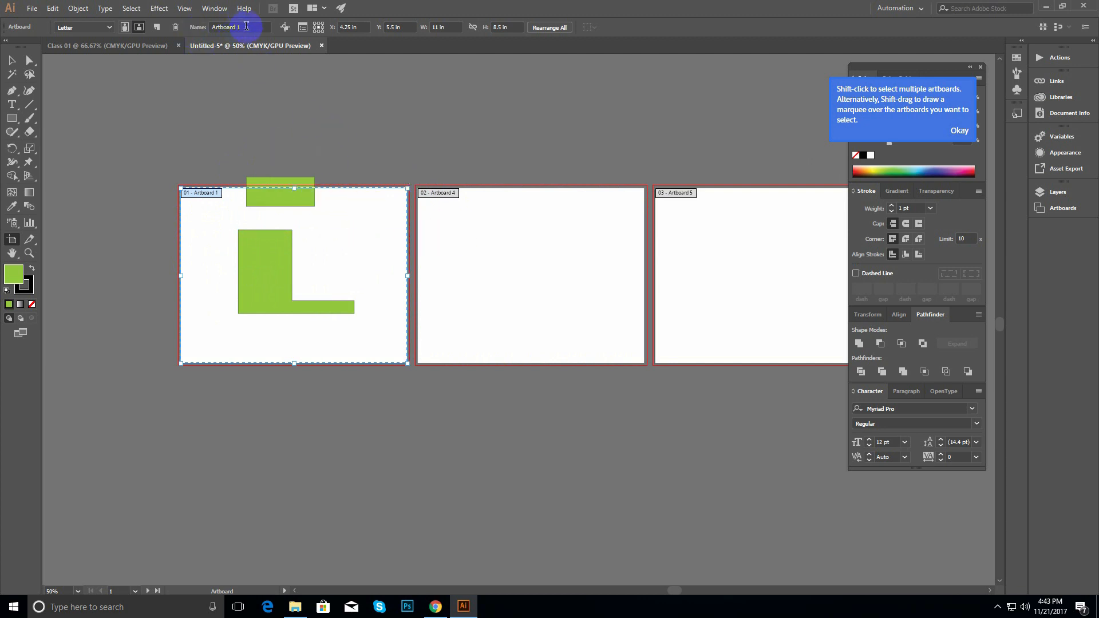
pyautogui.click(209, 27)
pyautogui.press('BackSpace')
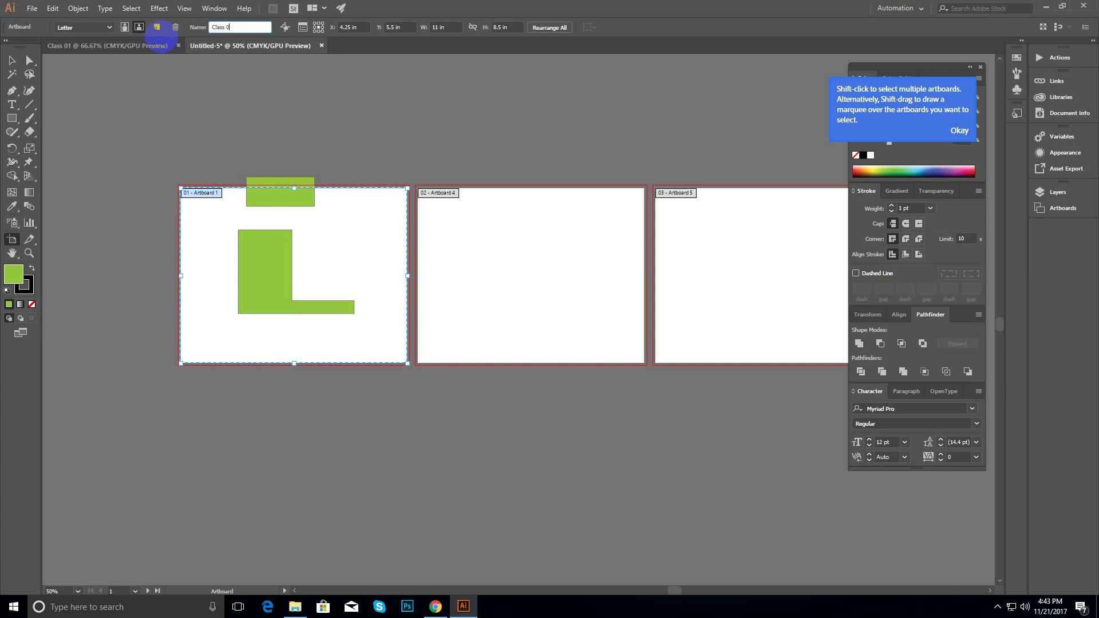
pyautogui.click(162, 40)
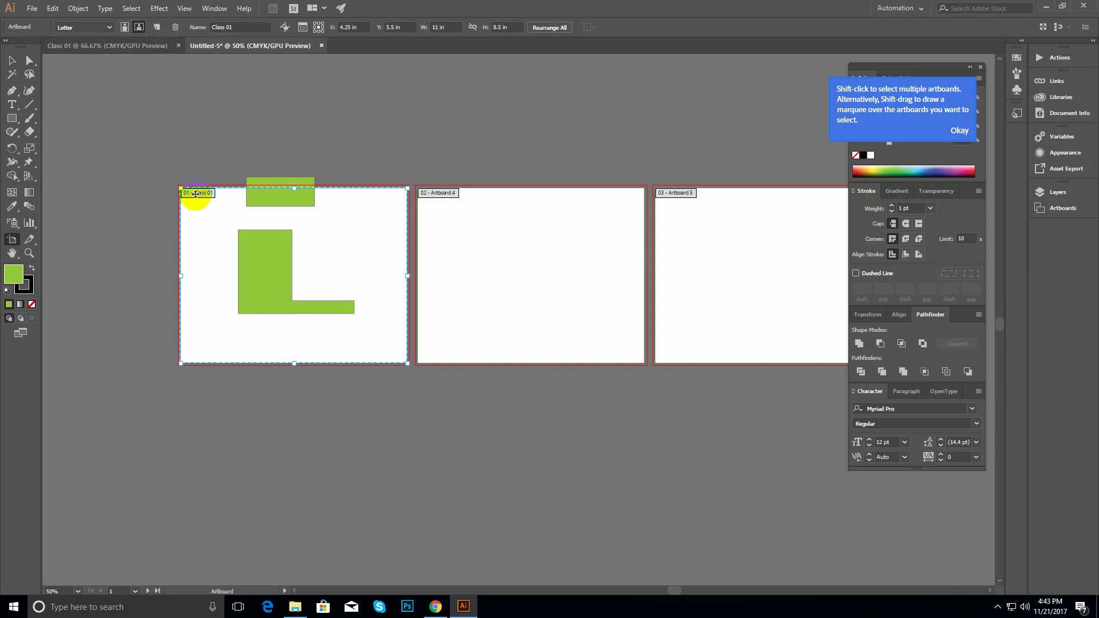
# - Select the artboards one by one, and delete the two empty ones beside Class 01
pyautogui.click(490, 223)
pyautogui.click(704, 246)
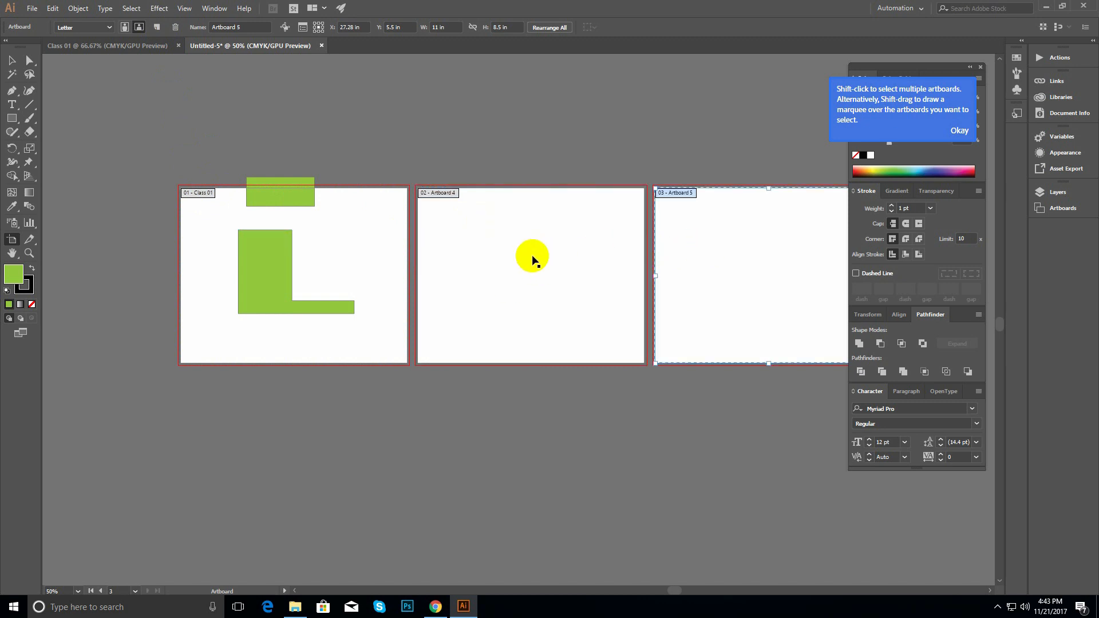
pyautogui.click(362, 249)
pyautogui.click(555, 261)
pyautogui.click(755, 248)
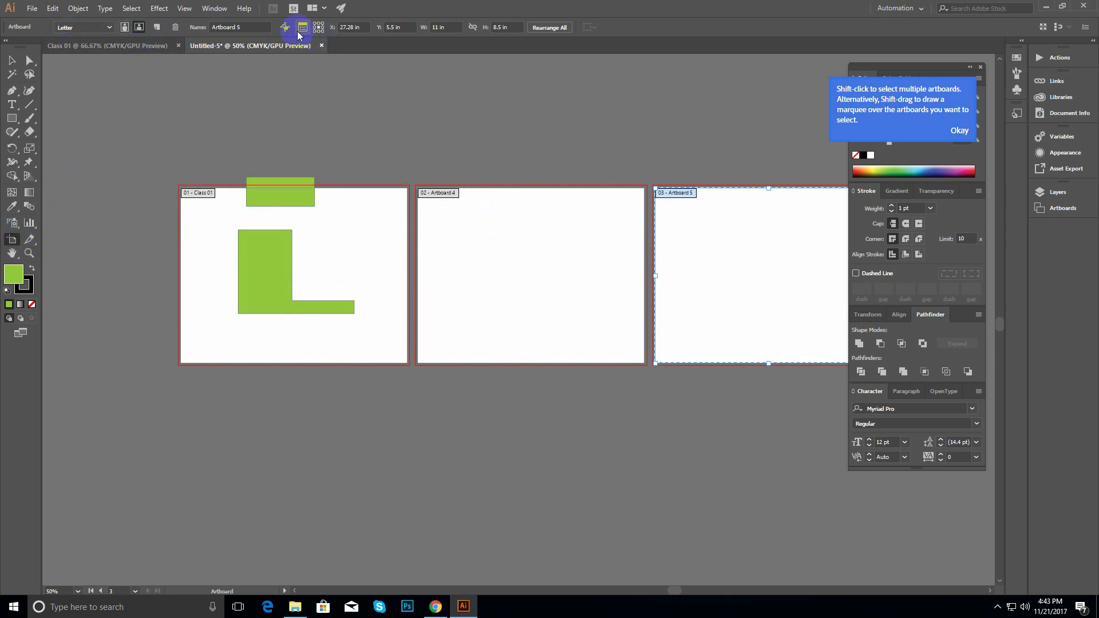
pyautogui.keyDown('ctrl'); pyautogui.keyDown('alt'); pyautogui.click(425, 226); pyautogui.keyUp('alt'); pyautogui.keyUp('ctrl')
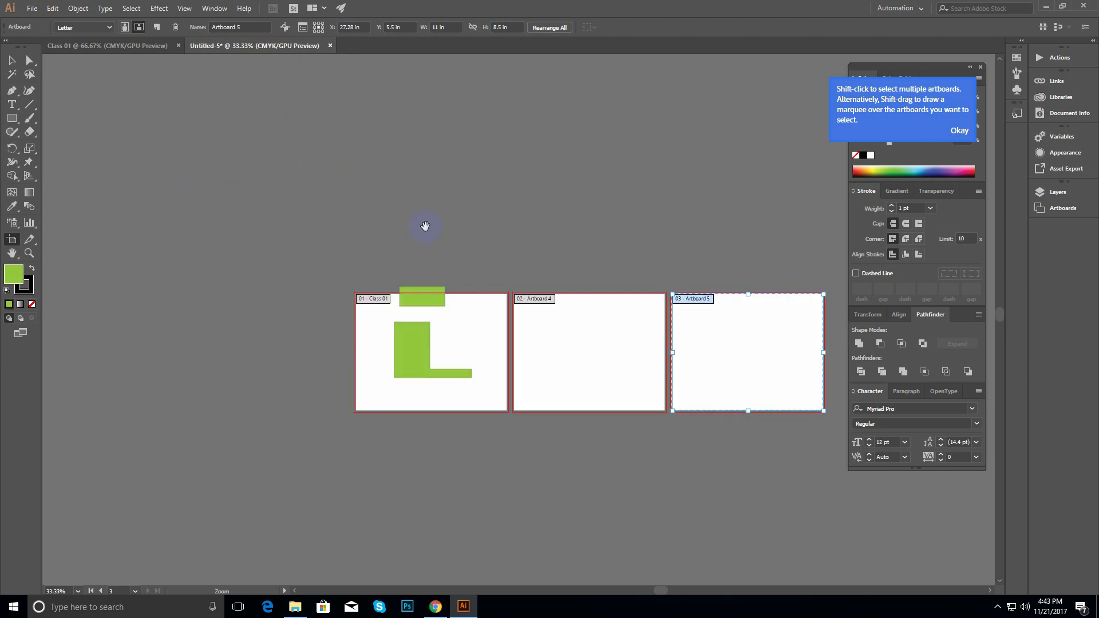
pyautogui.moveTo(425, 226); pyautogui.dragTo(291, 135)
pyautogui.press('Delete')
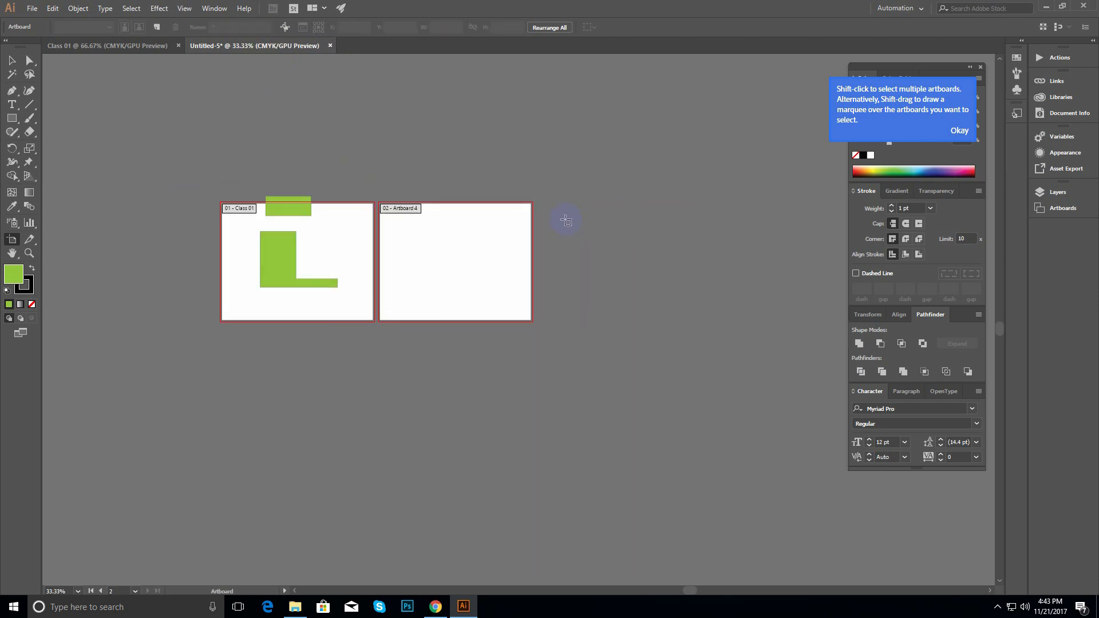
pyautogui.click(435, 232)
pyautogui.press('Delete')
pyautogui.keyDown('ctrl'); pyautogui.click(343, 243); pyautogui.keyUp('ctrl')
pyautogui.moveTo(382, 259); pyautogui.dragTo(304, 169)
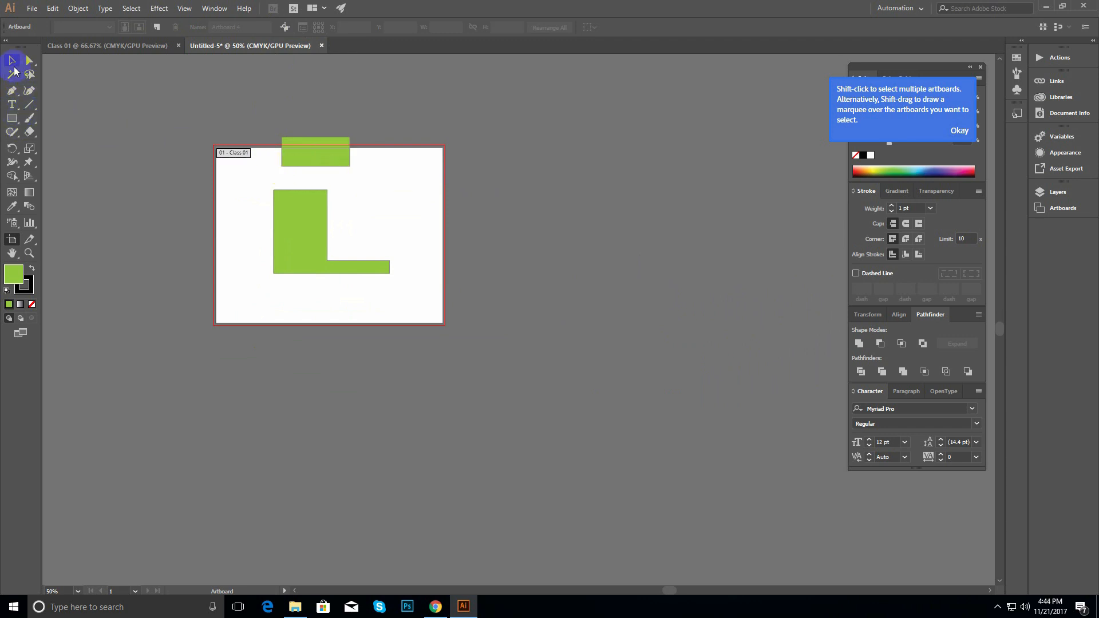
# - Examine the preset sizes available for the Class 01 artboard and choose Letter
pyautogui.click(12, 62)
pyautogui.click(12, 239)
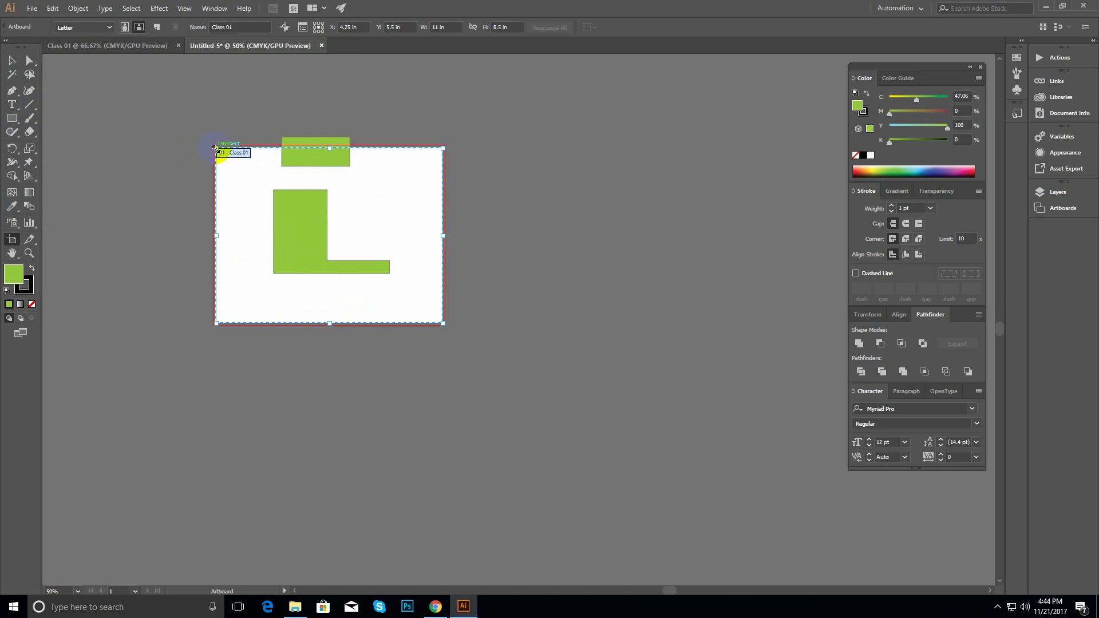
pyautogui.click(89, 28)
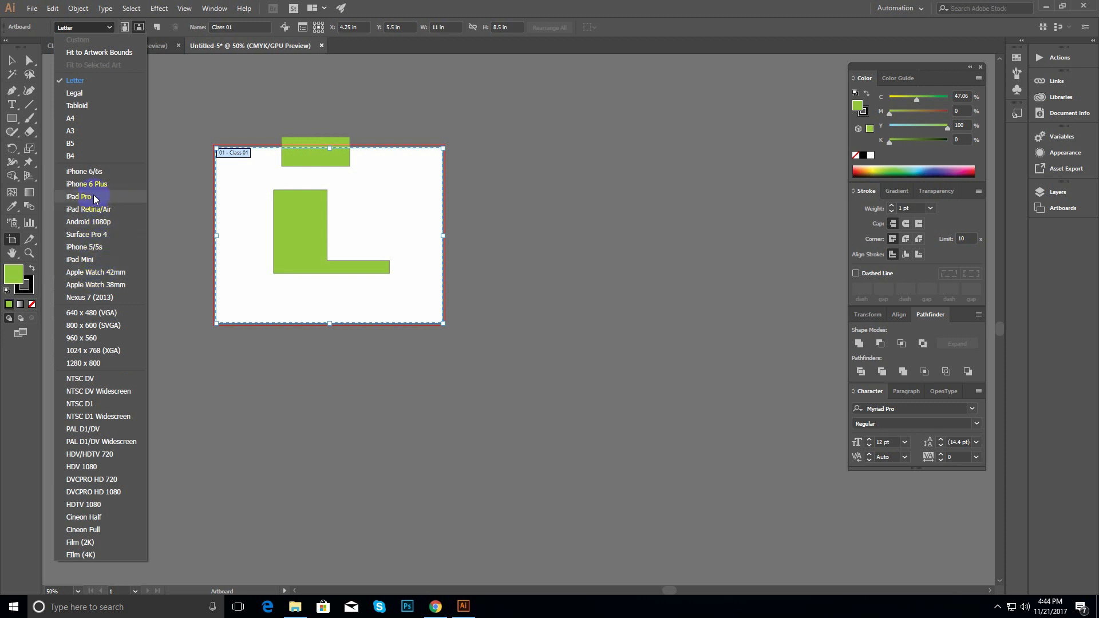
pyautogui.click(85, 78)
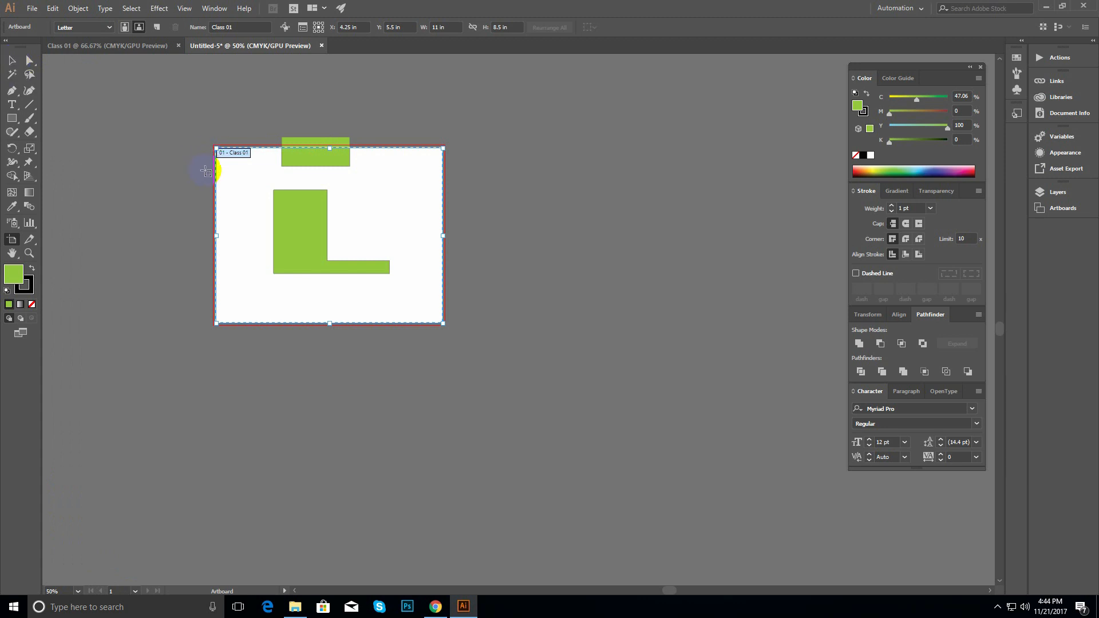
# - Enlarge the Class 01 artboard from its upper-left corner to about 11.22 × 8.6 in, and shrink it inward below the small rectangle
pyautogui.moveTo(218, 148)
pyautogui.mouseDown()
pyautogui.moveTo(257, 167)
pyautogui.moveTo(194, 172)
pyautogui.moveTo(167, 140)
pyautogui.moveTo(211, 145)
pyautogui.mouseUp()
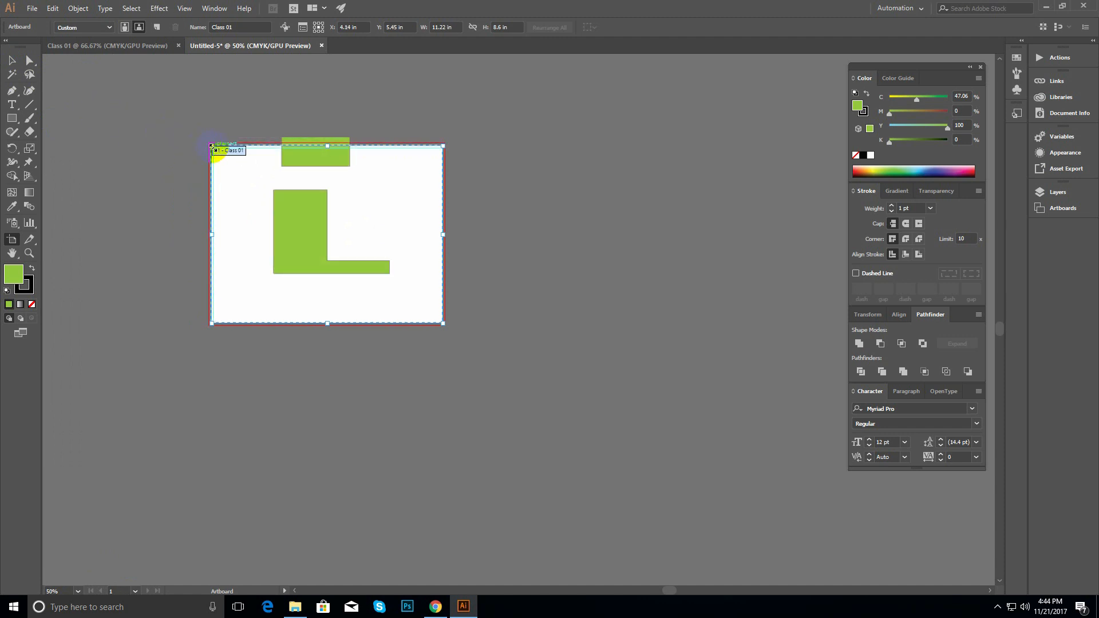
pyautogui.moveTo(212, 146); pyautogui.dragTo(230, 166)
pyautogui.click(10, 60)
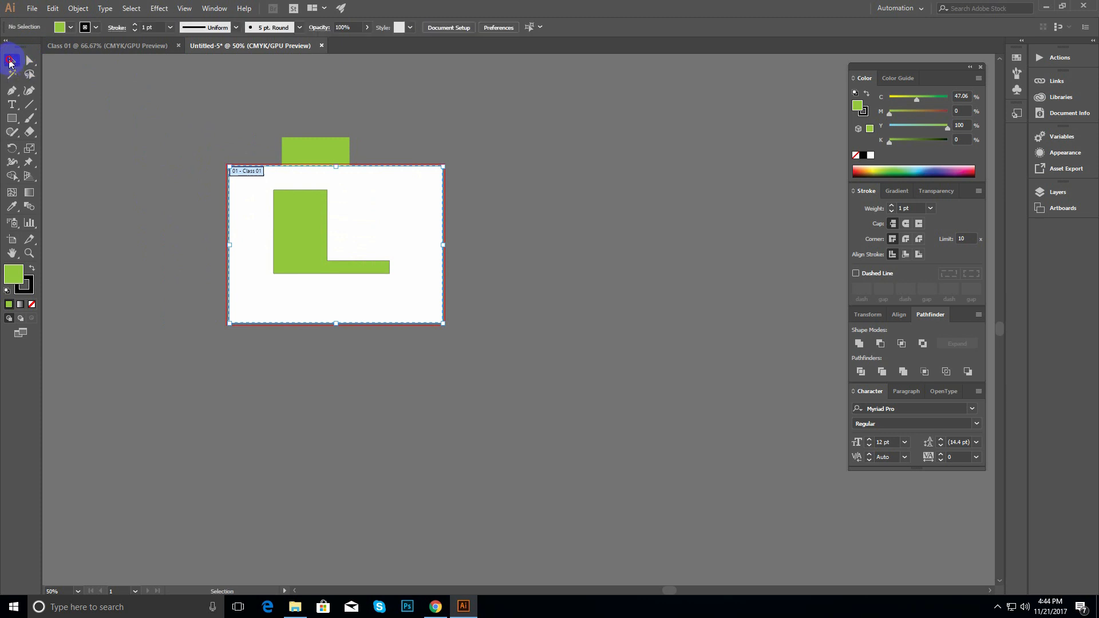
# - Add a new artboard beside Class 01 at the same size, and delete it
pyautogui.click(209, 214)
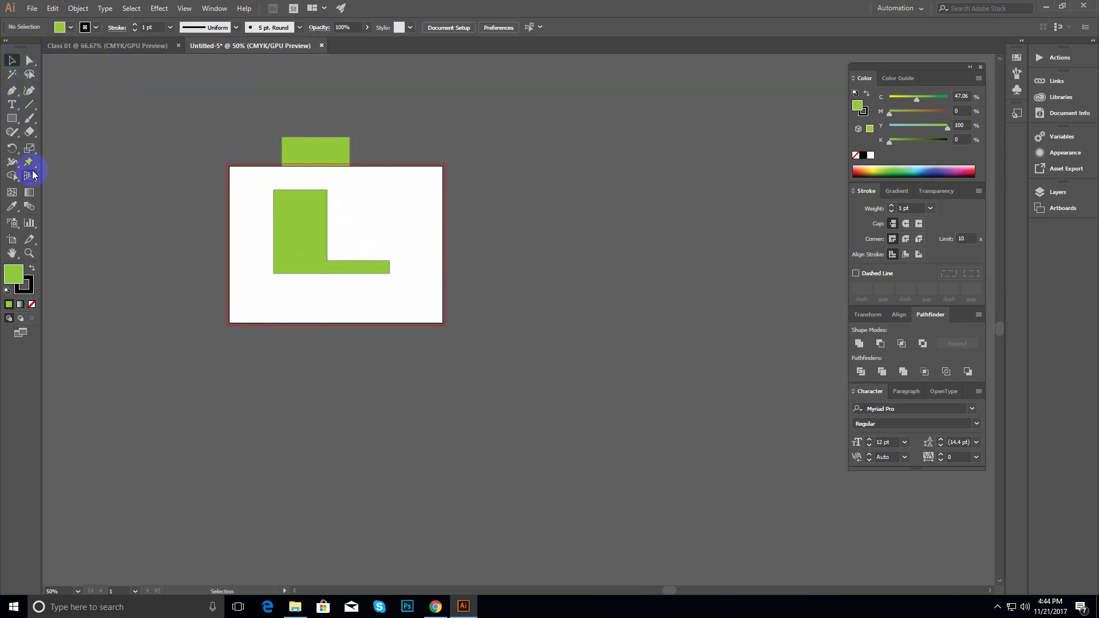
pyautogui.click(12, 240)
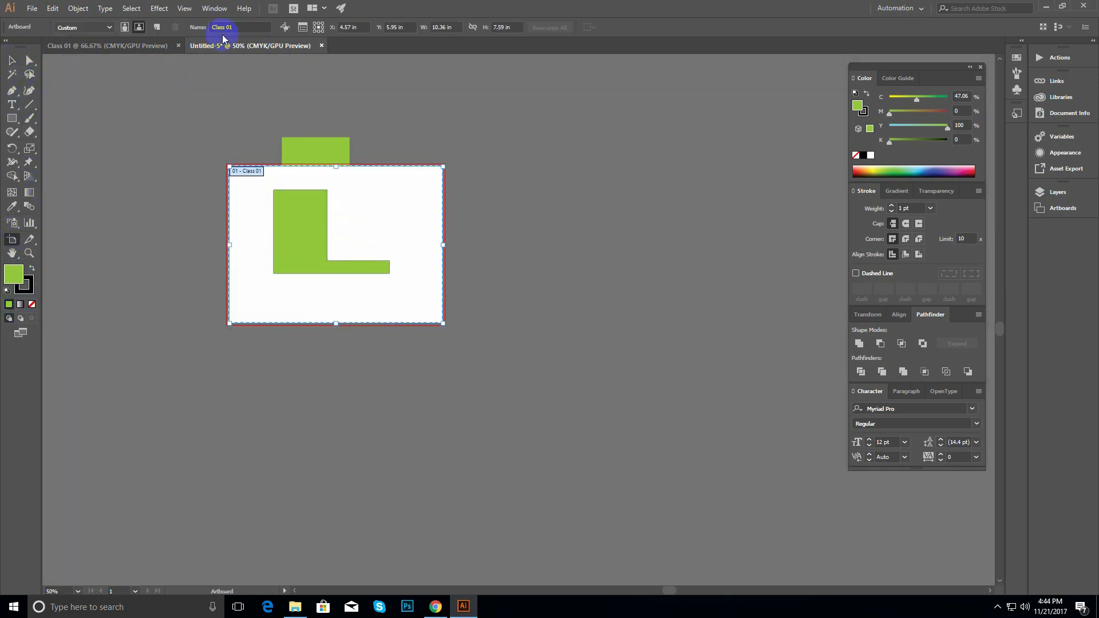
pyautogui.click(156, 27)
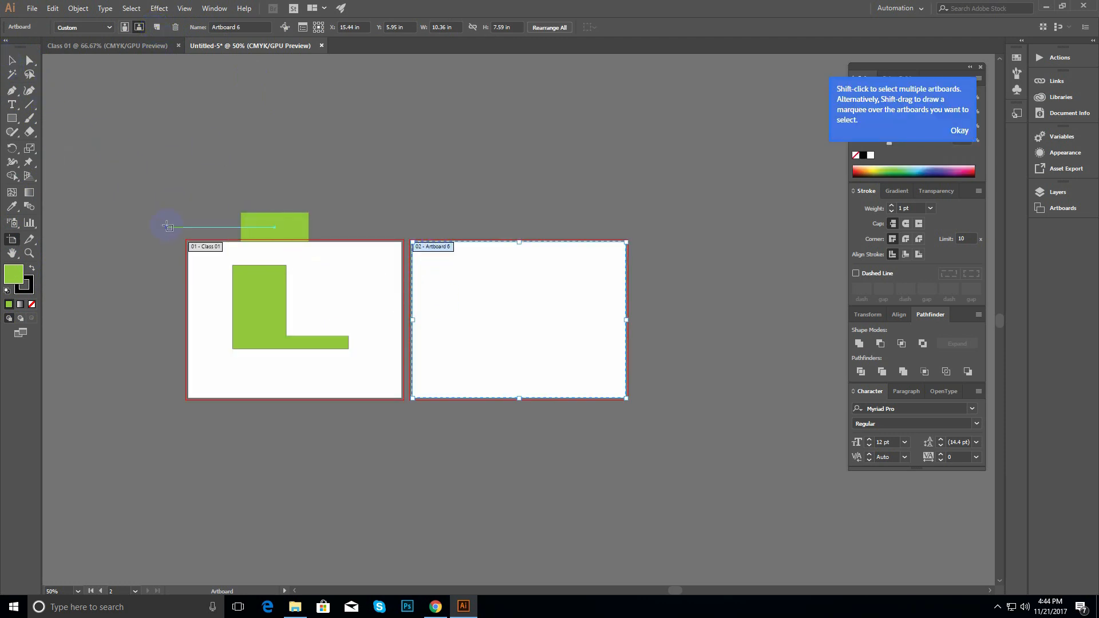
pyautogui.press('Delete')
# - Move the Class 01 artboard sideways without its green shapes, and undo the move
pyautogui.click(12, 60)
pyautogui.moveTo(287, 297); pyautogui.dragTo(335, 201)
pyautogui.click(12, 239)
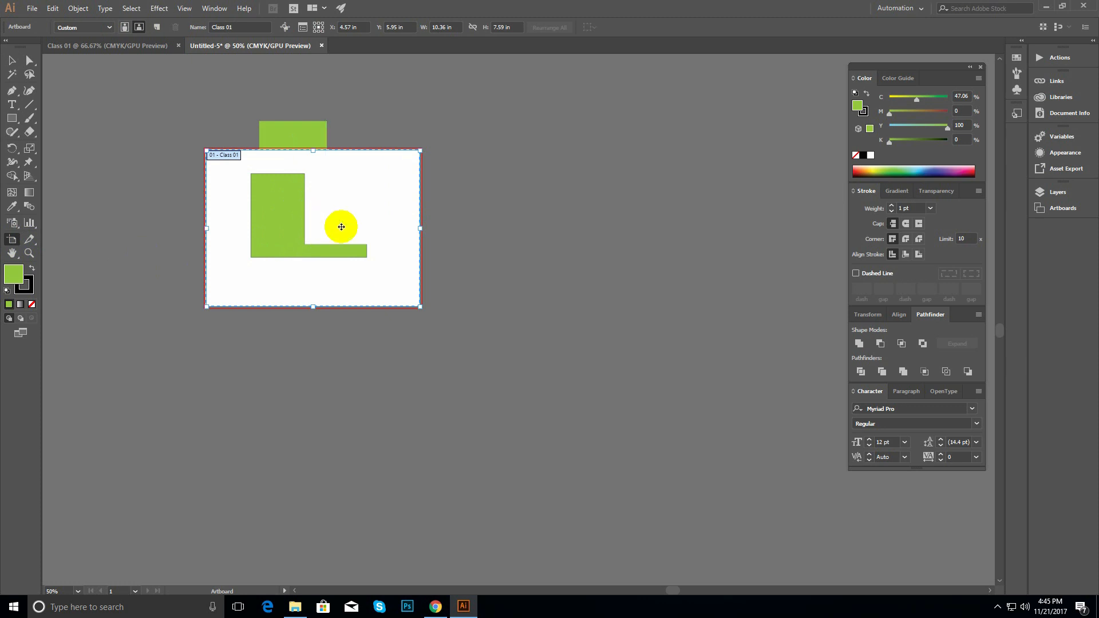
pyautogui.moveTo(272, 218); pyautogui.dragTo(516, 215)
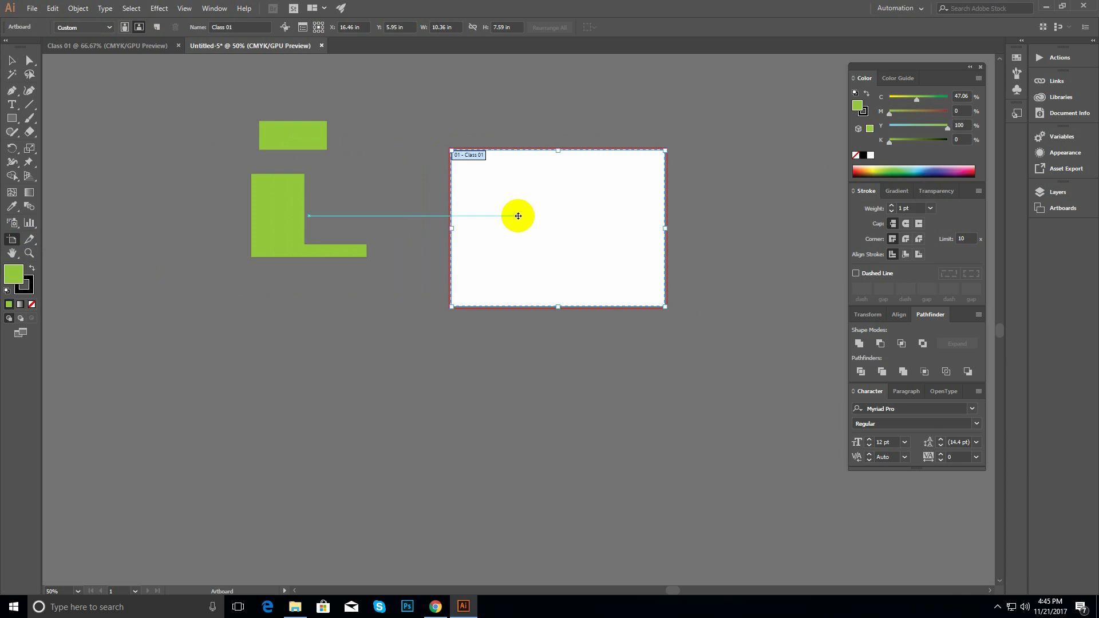
pyautogui.press('v')
pyautogui.hotkey('ctrl', 'z')
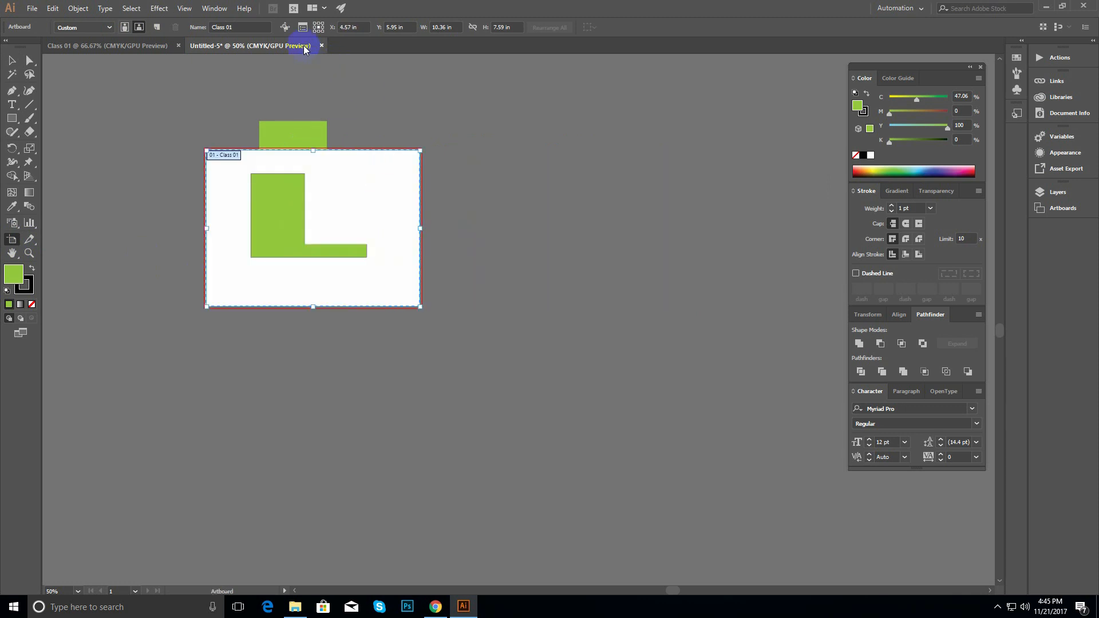
# - Turn on moving and copying artwork with the artboard, test it by moving Class 01 with its shapes, and undo that move
pyautogui.click(285, 27)
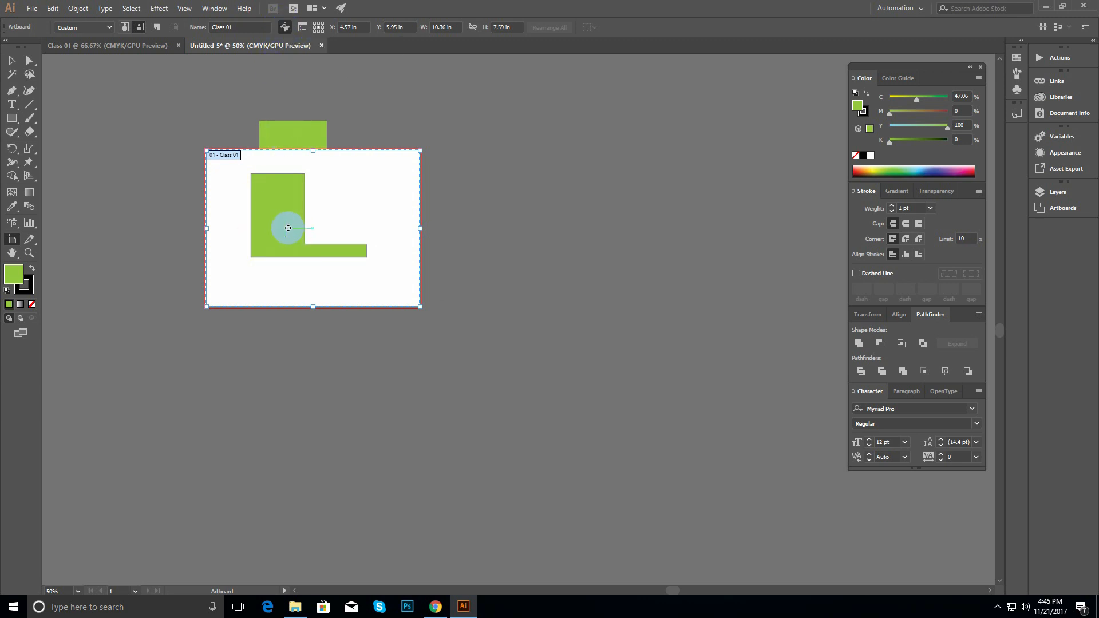
pyautogui.moveTo(287, 226); pyautogui.dragTo(533, 235)
pyautogui.hotkey('ctrl', 'z')
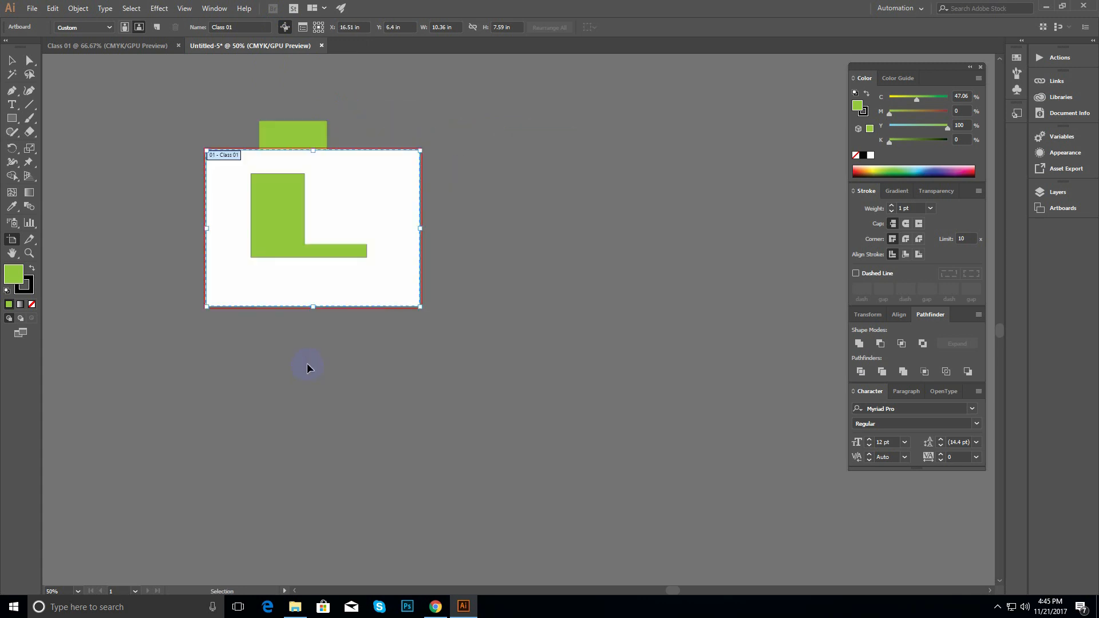
# - Duplicate the Class 01 artboard together with its green shapes beside the original, and undo the duplication
pyautogui.moveTo(279, 237); pyautogui.dragTo(510, 241)
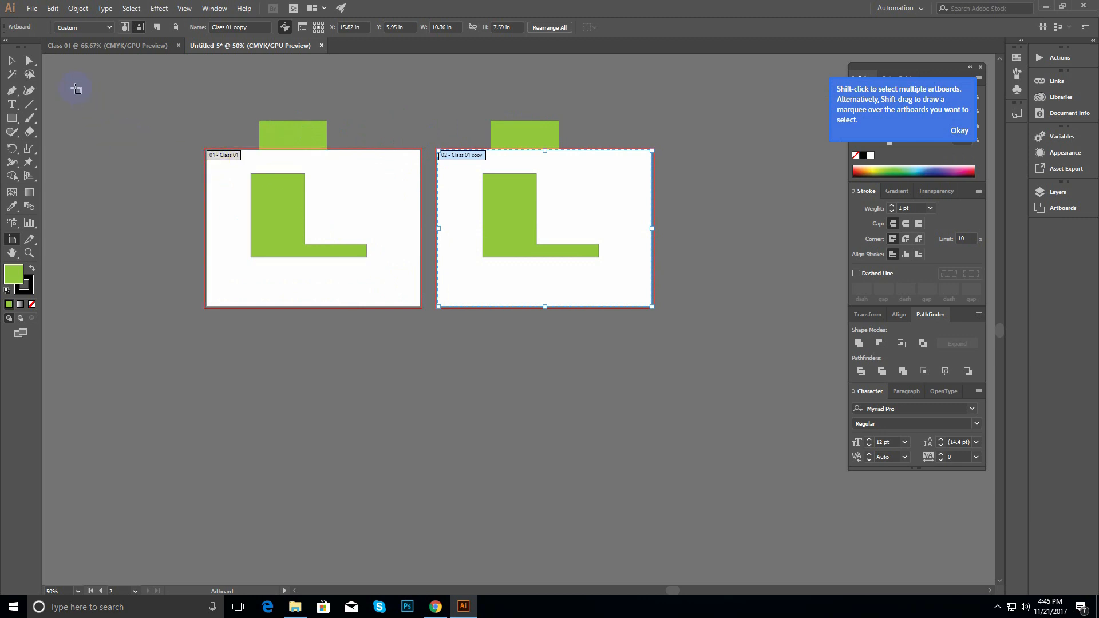
pyautogui.click(11, 61)
pyautogui.hotkey('ctrl', 'z')
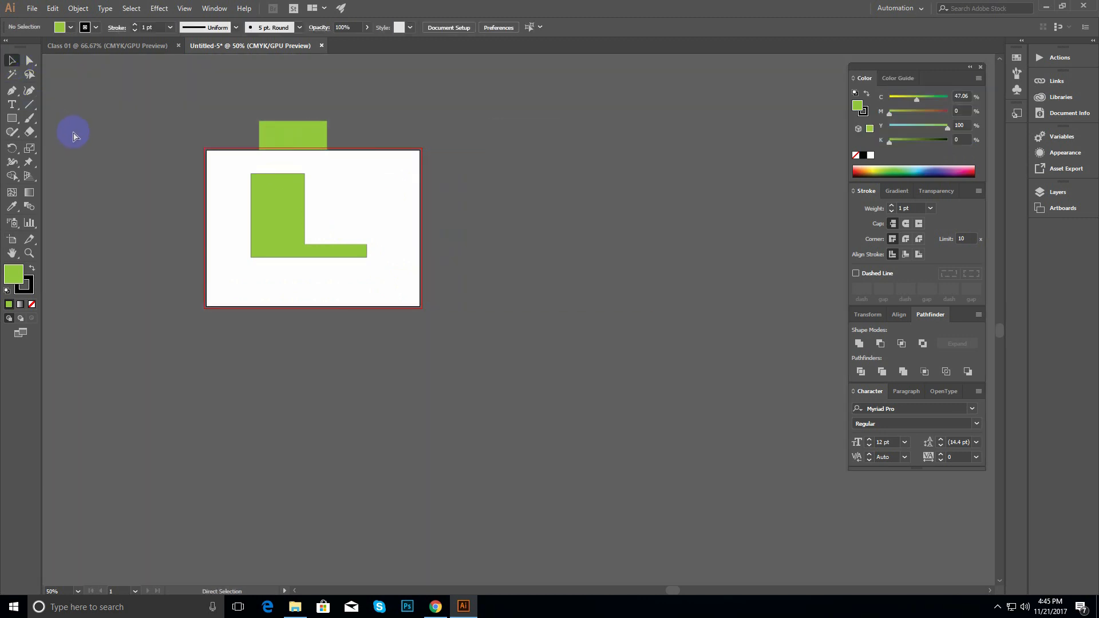
# - Undo a trial copy of the small green rectangle, and move the original off the artboard to about X 16.5, Y 0.59 in
pyautogui.moveTo(321, 138); pyautogui.dragTo(589, 162)
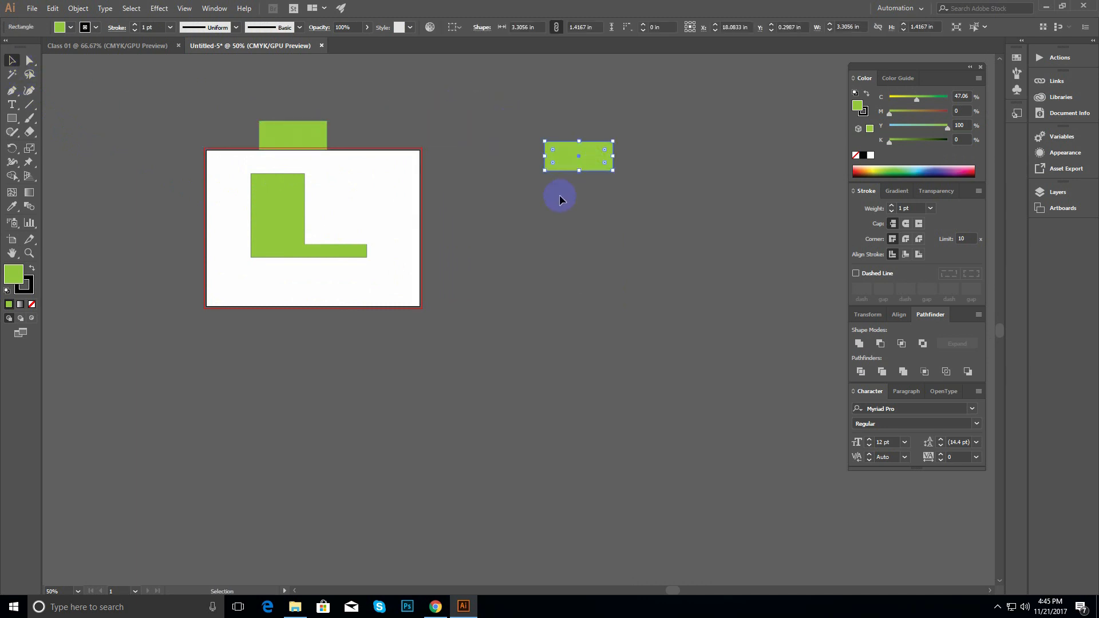
pyautogui.hotkey('ctrl', 'z')
pyautogui.moveTo(295, 135); pyautogui.dragTo(547, 162)
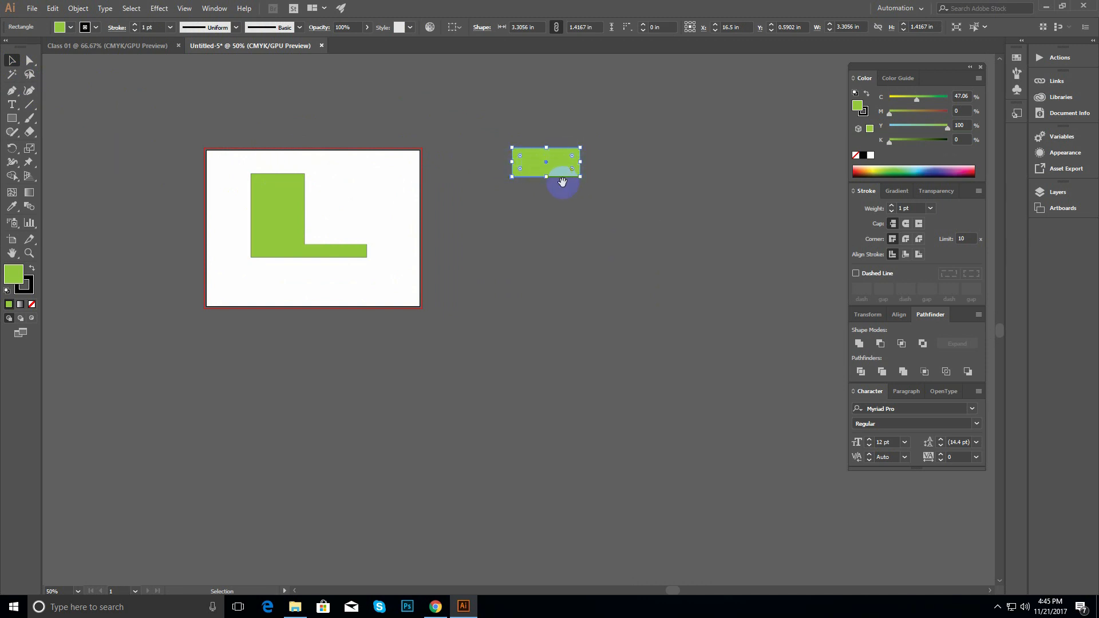
pyautogui.keyDown('ctrl'); pyautogui.click(532, 196); pyautogui.keyUp('ctrl')
pyautogui.moveTo(549, 267); pyautogui.dragTo(630, 136)
pyautogui.click(567, 203)
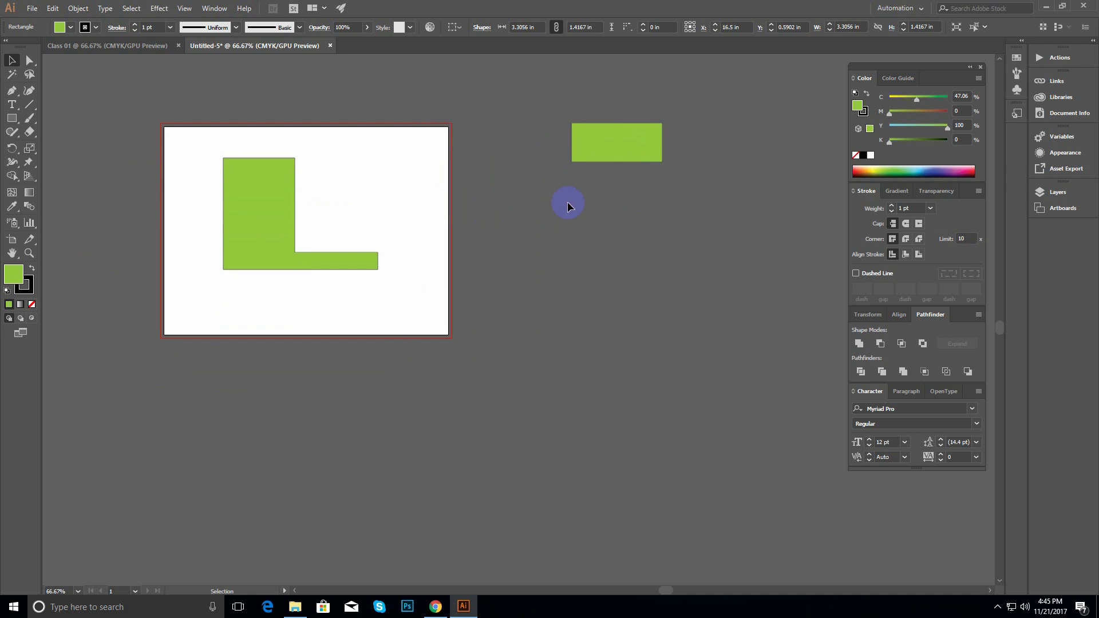
pyautogui.keyDown('ctrl'); pyautogui.keyDown('alt'); pyautogui.click(486, 216); pyautogui.keyUp('alt'); pyautogui.keyUp('ctrl')
pyautogui.moveTo(472, 236); pyautogui.dragTo(439, 162)
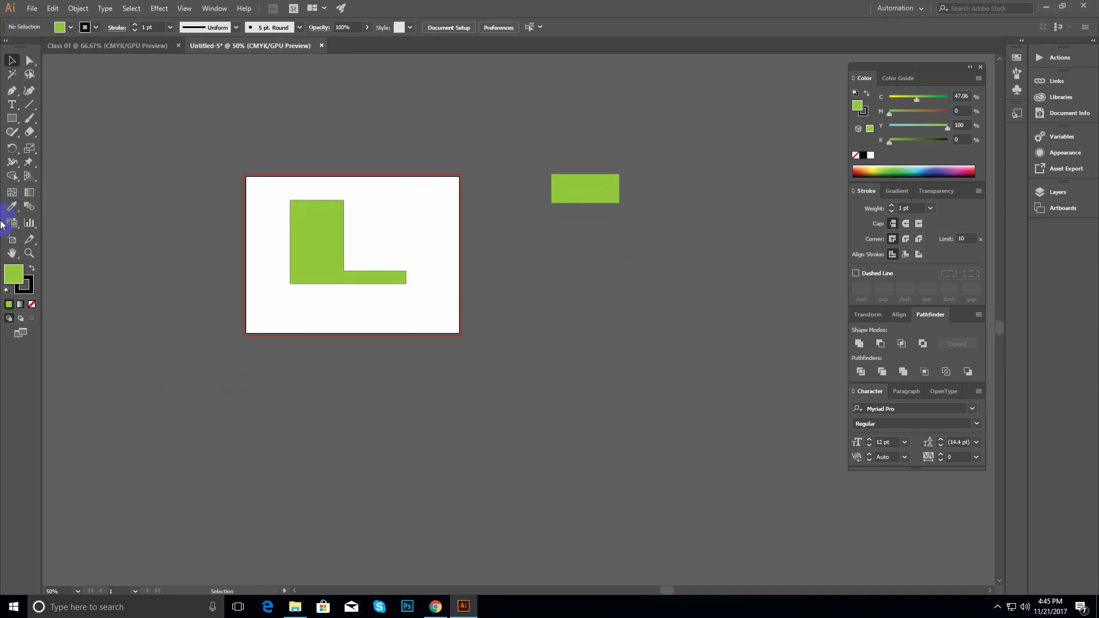
# - Examine the size presets in the Class 01 artboard's options, and leave them without changes
pyautogui.click(12, 239)
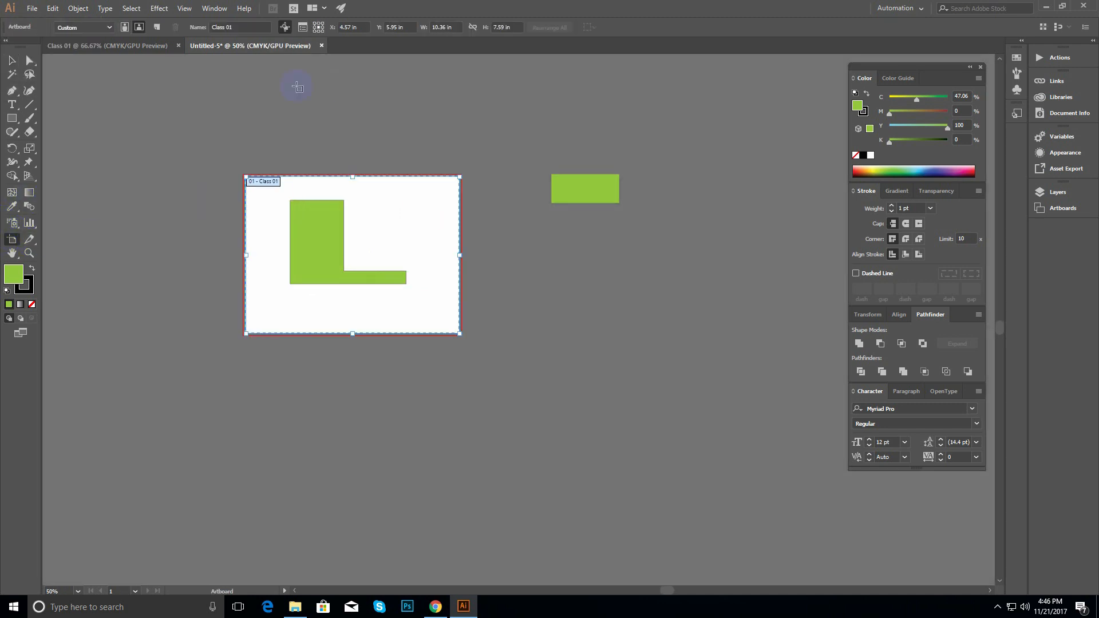
pyautogui.click(302, 28)
pyautogui.moveTo(507, 81); pyautogui.dragTo(556, 68)
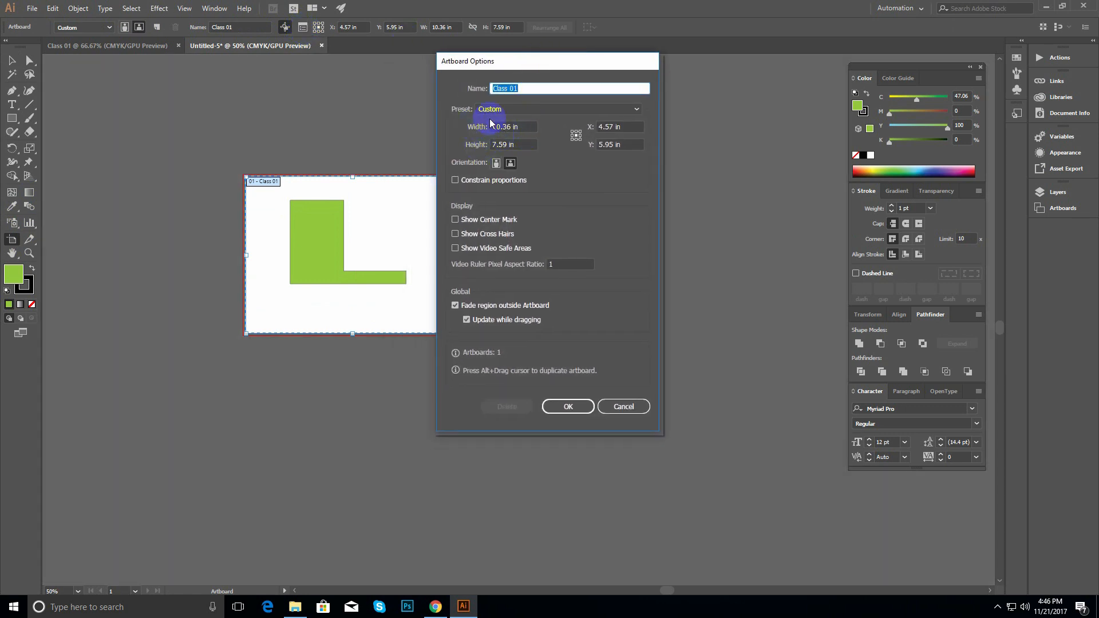
pyautogui.click(515, 108)
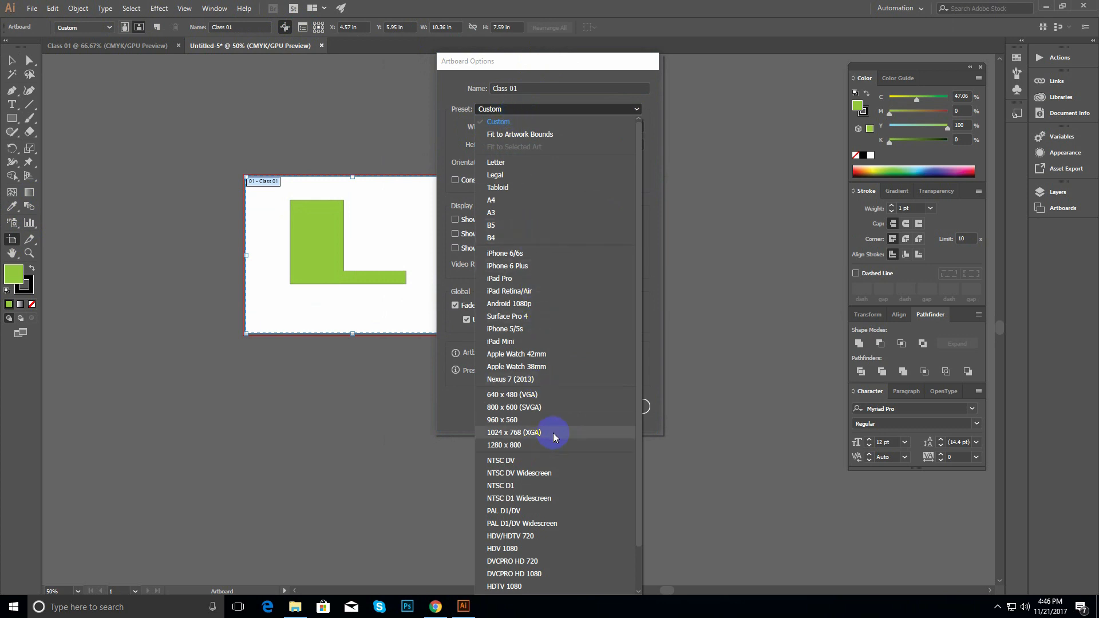
pyautogui.click(568, 61)
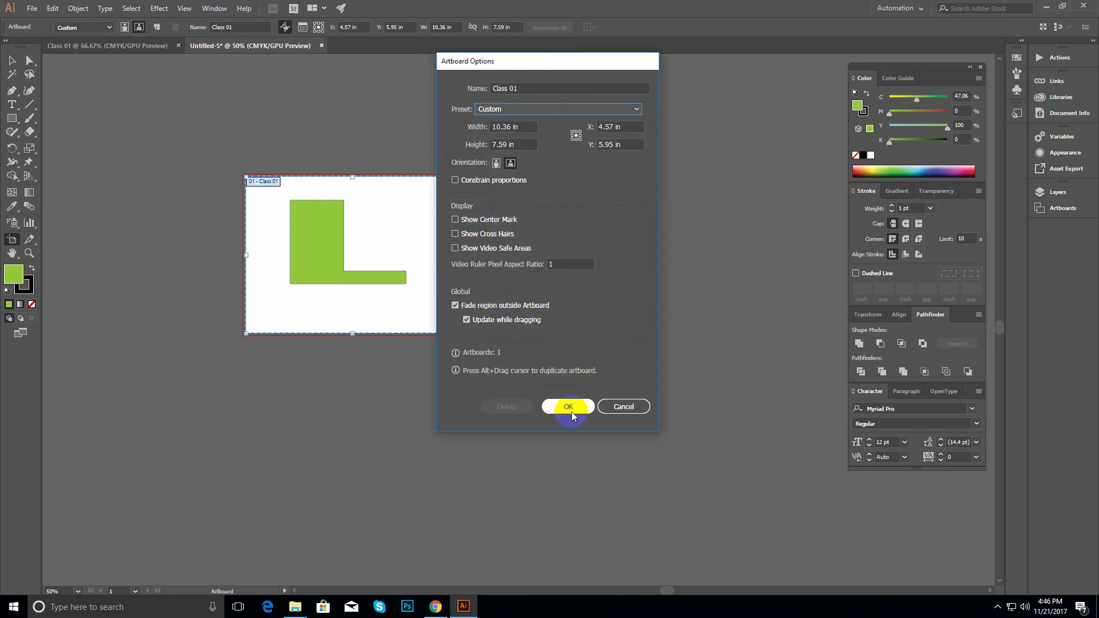
pyautogui.click(624, 406)
pyautogui.click(358, 188)
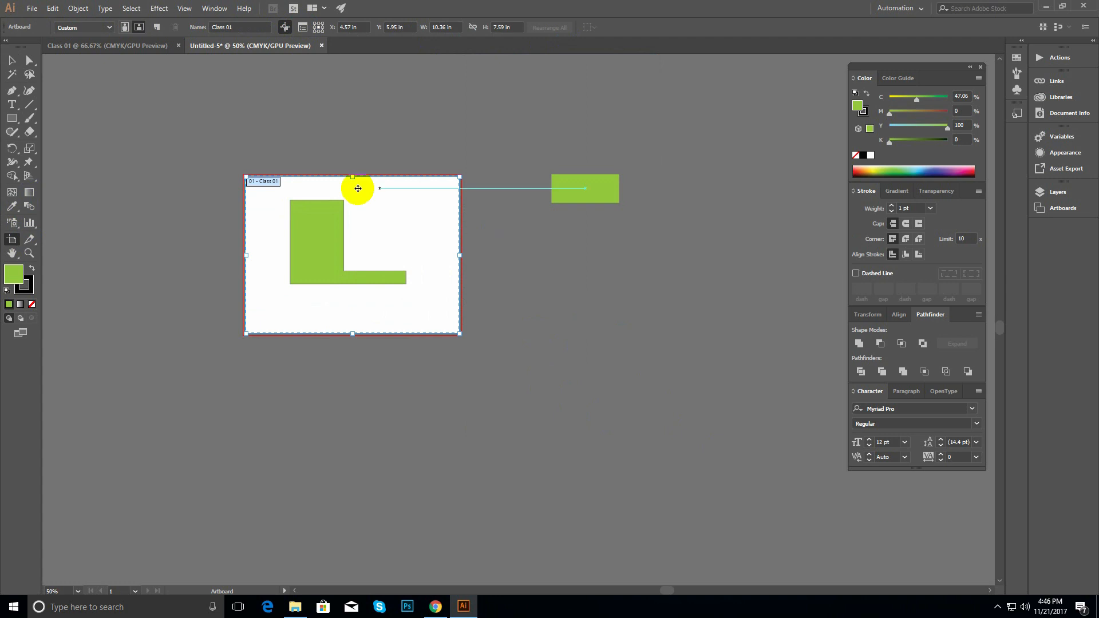
pyautogui.click(13, 61)
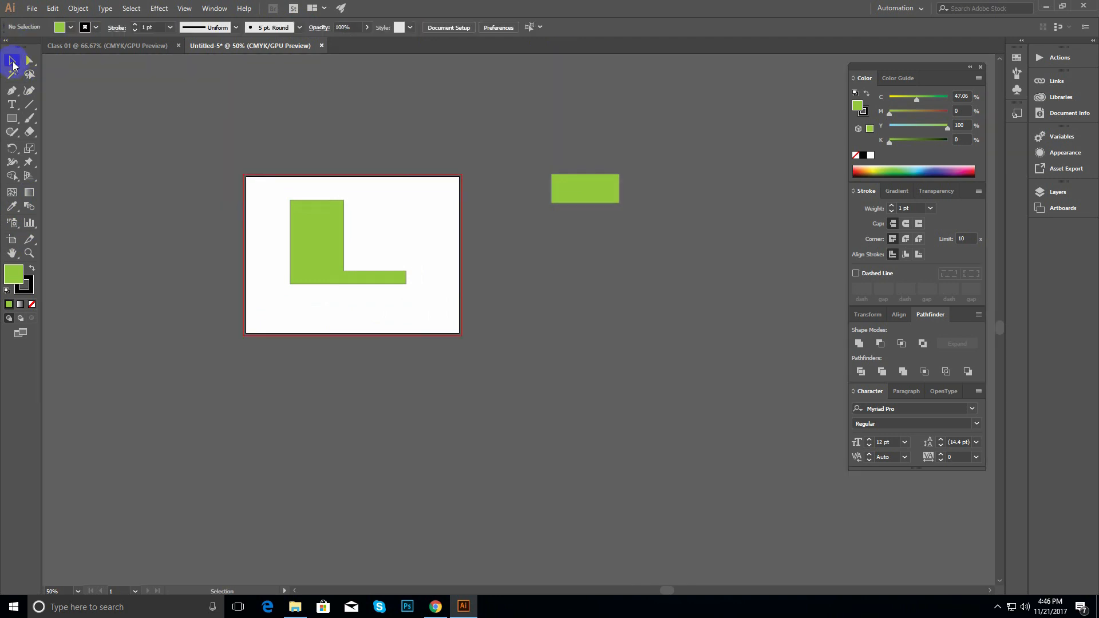
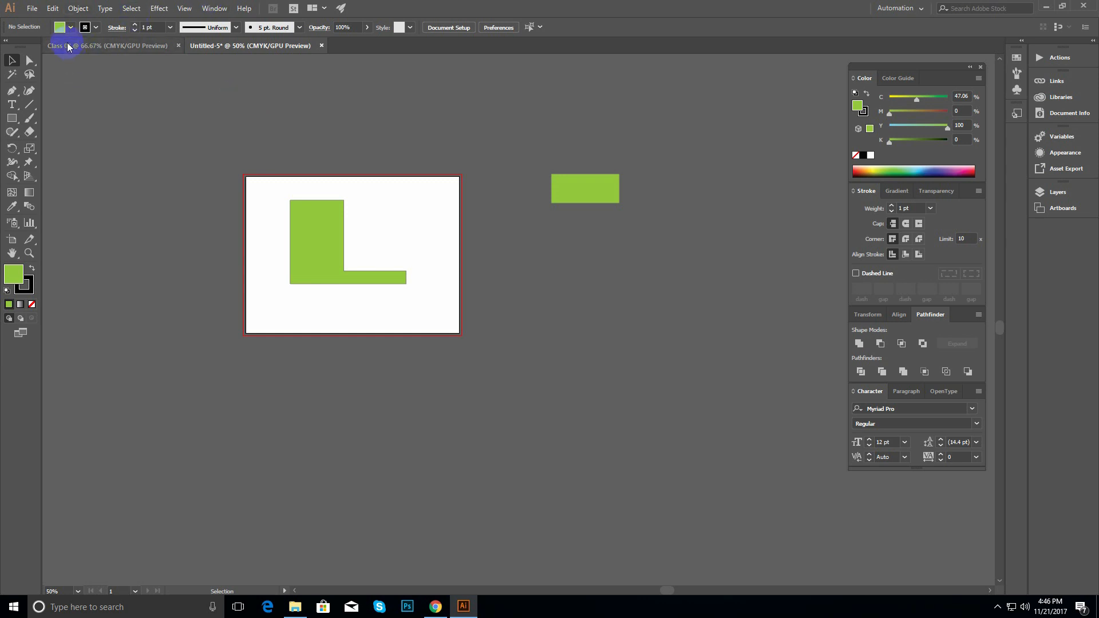
# - Start a new document from the Print category's Letter preset and open its detailed settings
pyautogui.click(32, 8)
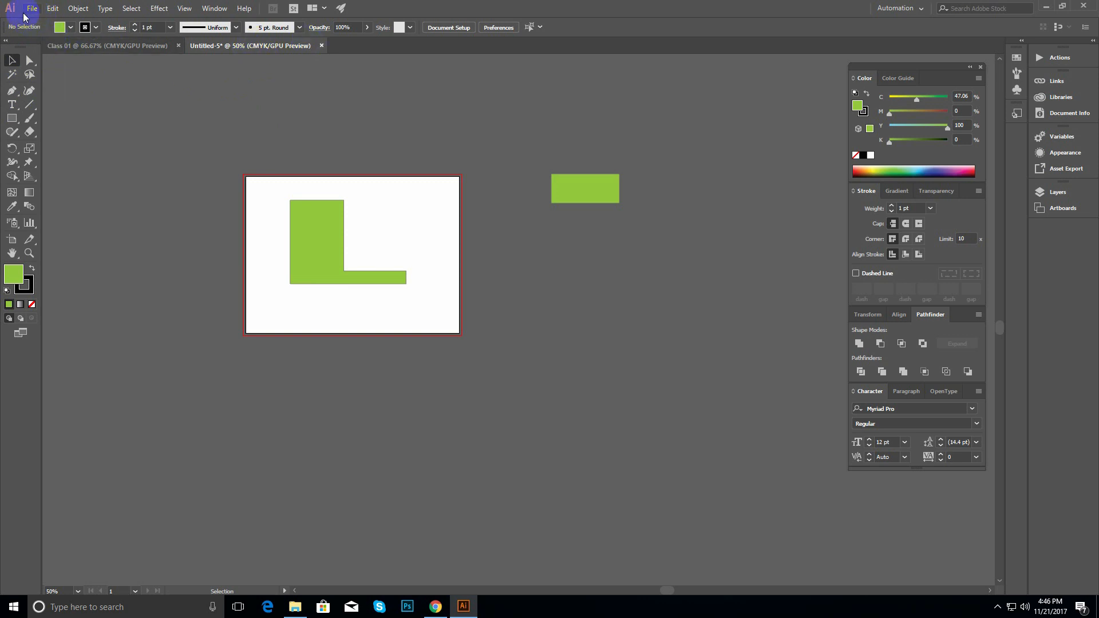
pyautogui.click(427, 172)
pyautogui.hotkey('ctrl', 'n')
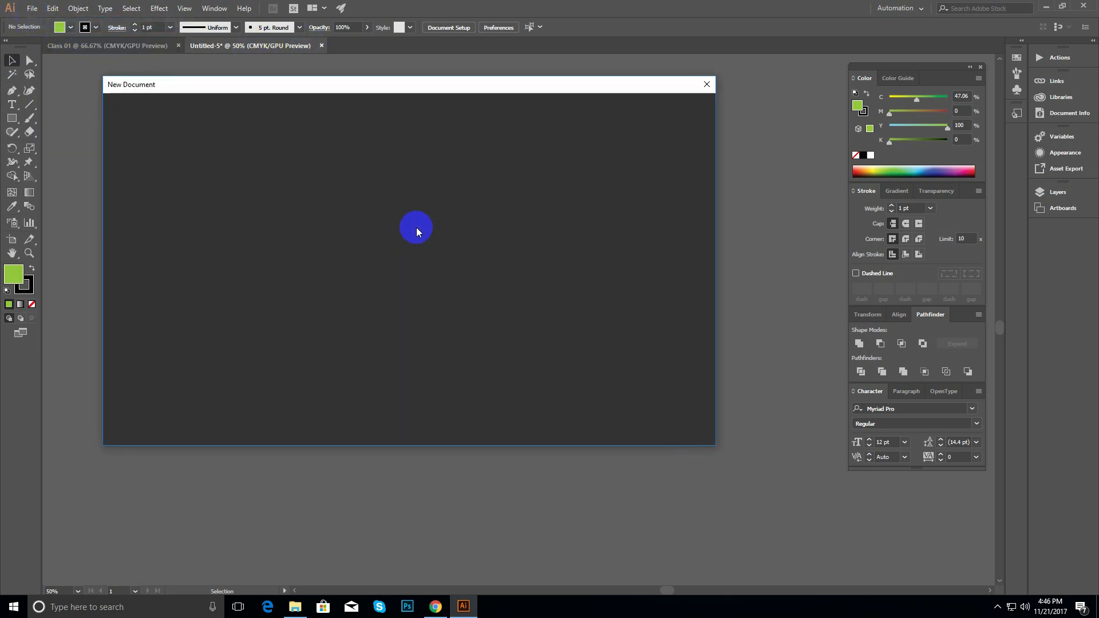
pyautogui.click(347, 116)
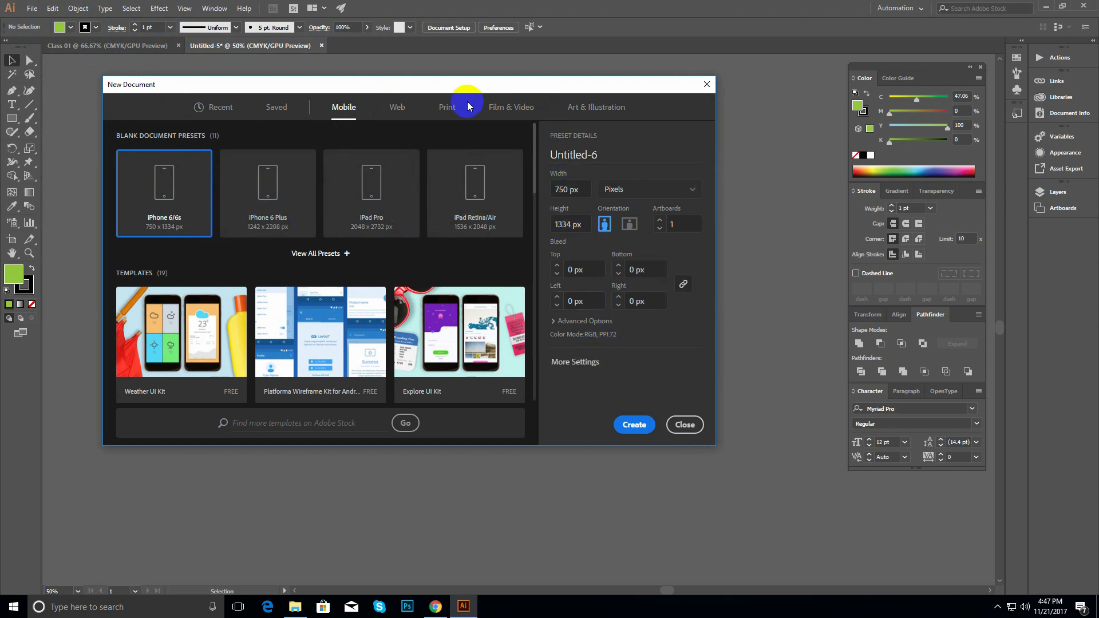
pyautogui.click(447, 107)
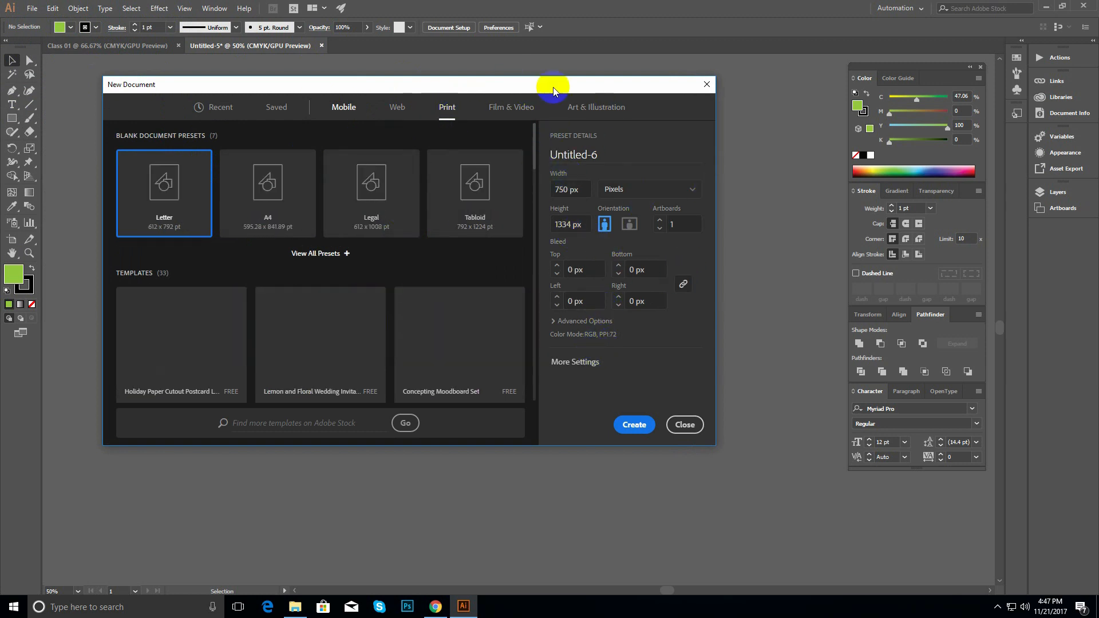
pyautogui.click(574, 367)
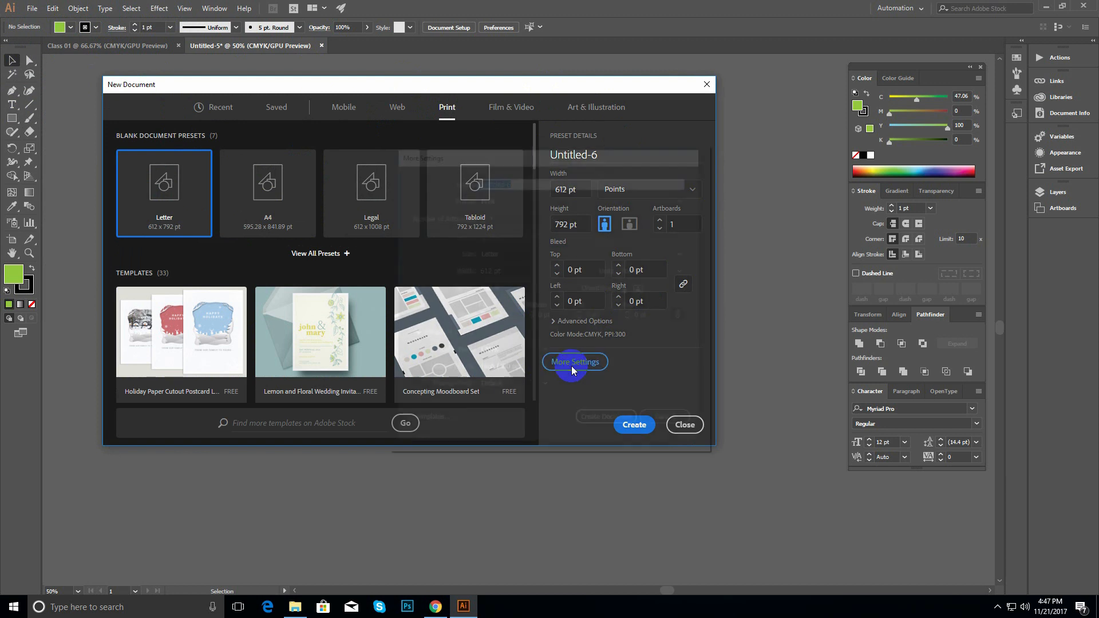
pyautogui.moveTo(544, 157); pyautogui.dragTo(368, 136)
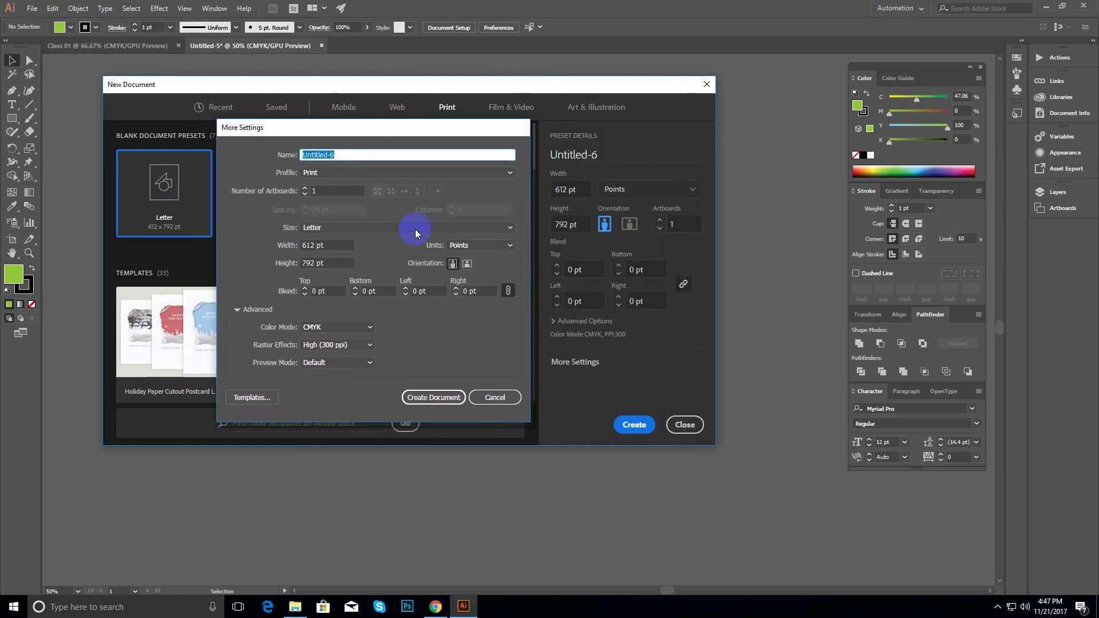
# - Examine the new document's number of artboards, name and advanced settings
pyautogui.moveTo(330, 192); pyautogui.dragTo(303, 198)
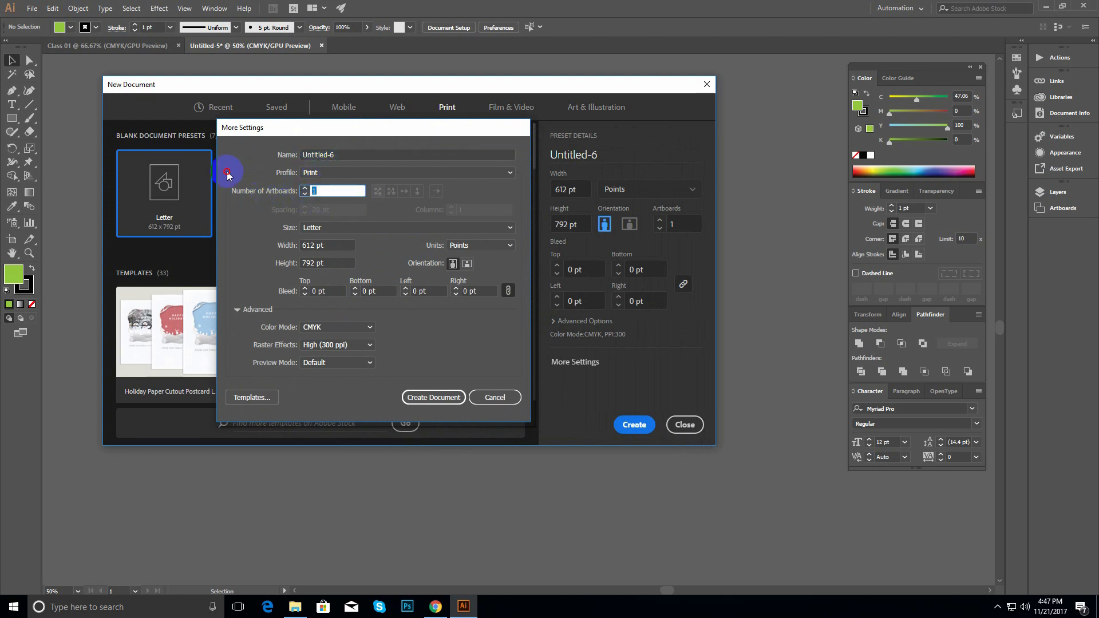
pyautogui.moveTo(341, 156); pyautogui.dragTo(282, 155)
pyautogui.click(354, 157)
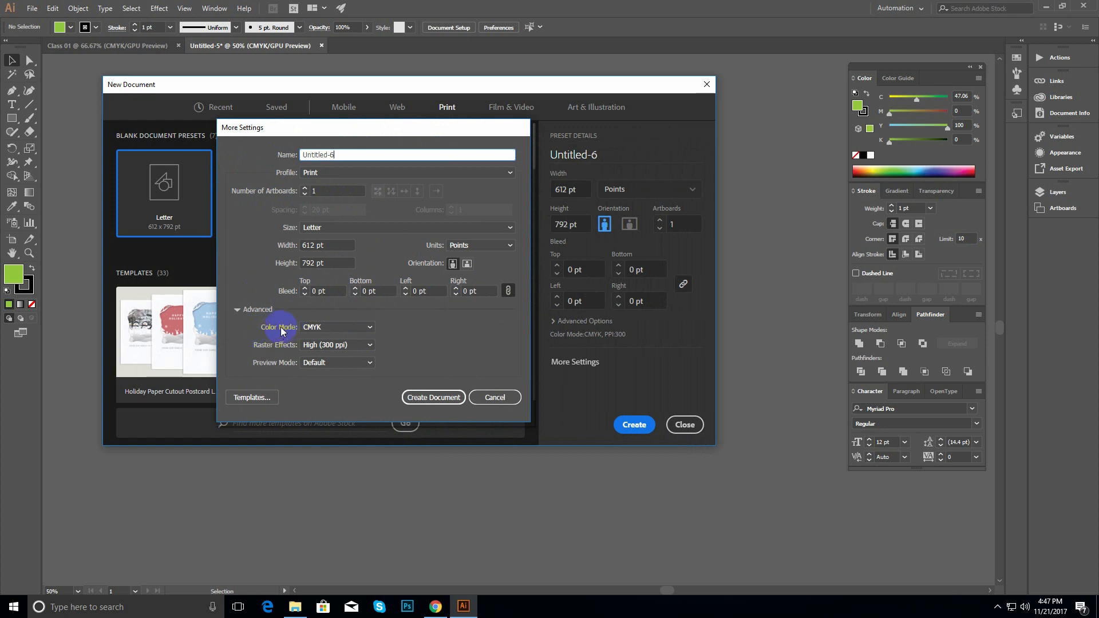
pyautogui.click(237, 310)
pyautogui.click(237, 310)
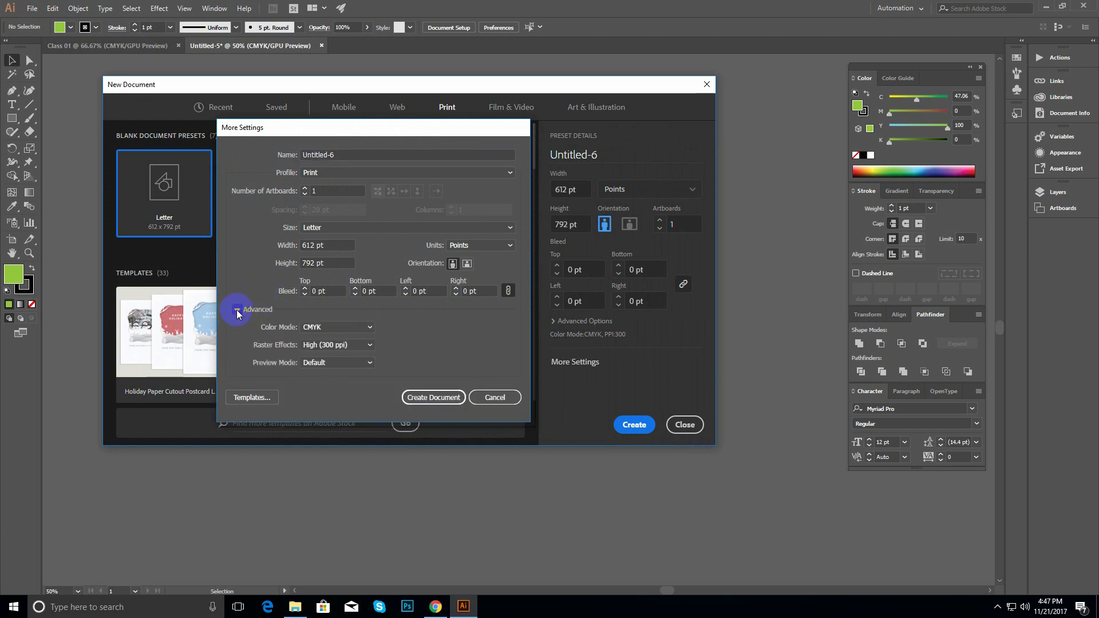
pyautogui.click(236, 310)
pyautogui.click(236, 309)
# - Review the CMYK and RGB color modes for the new document, and set the color mode to RGB
pyautogui.click(330, 328)
pyautogui.click(330, 327)
pyautogui.click(330, 328)
pyautogui.click(334, 330)
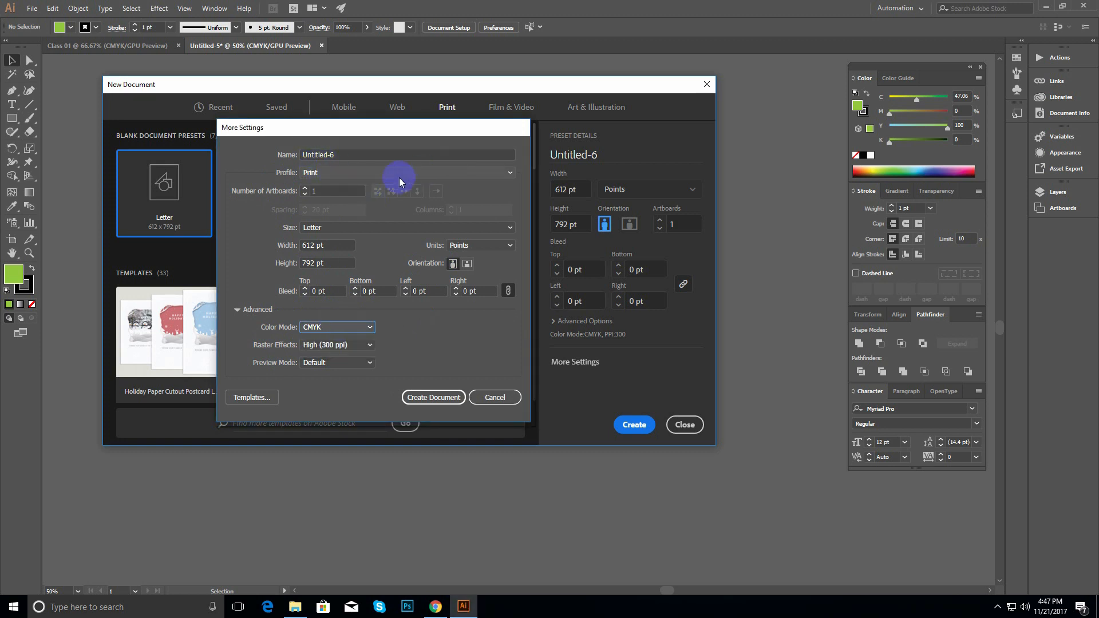
pyautogui.click(329, 327)
pyautogui.click(332, 325)
pyautogui.click(337, 327)
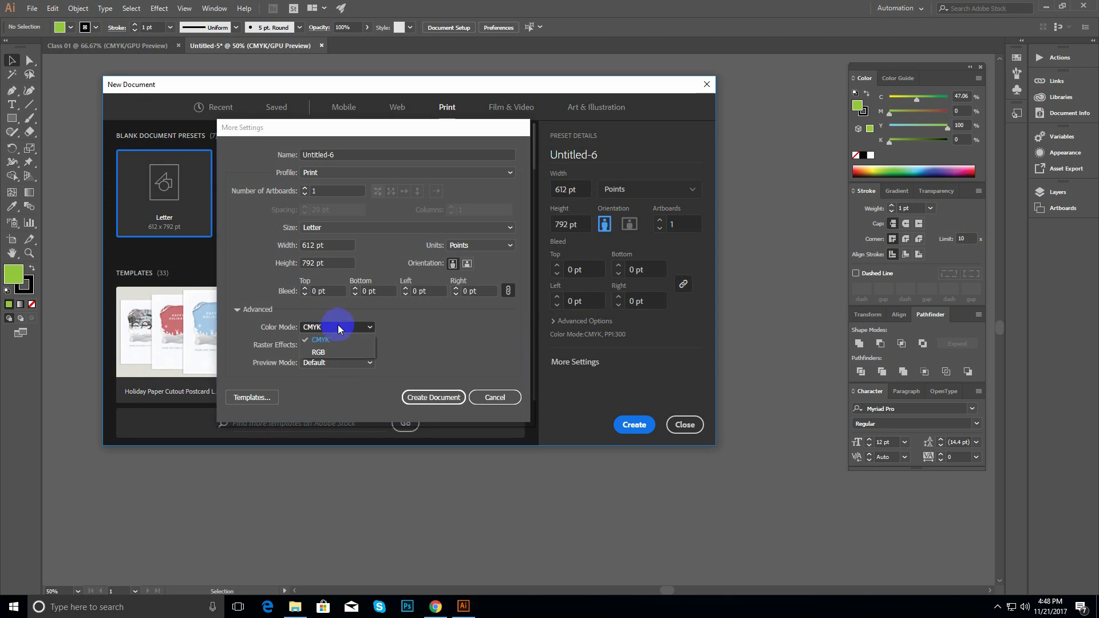
pyautogui.click(328, 353)
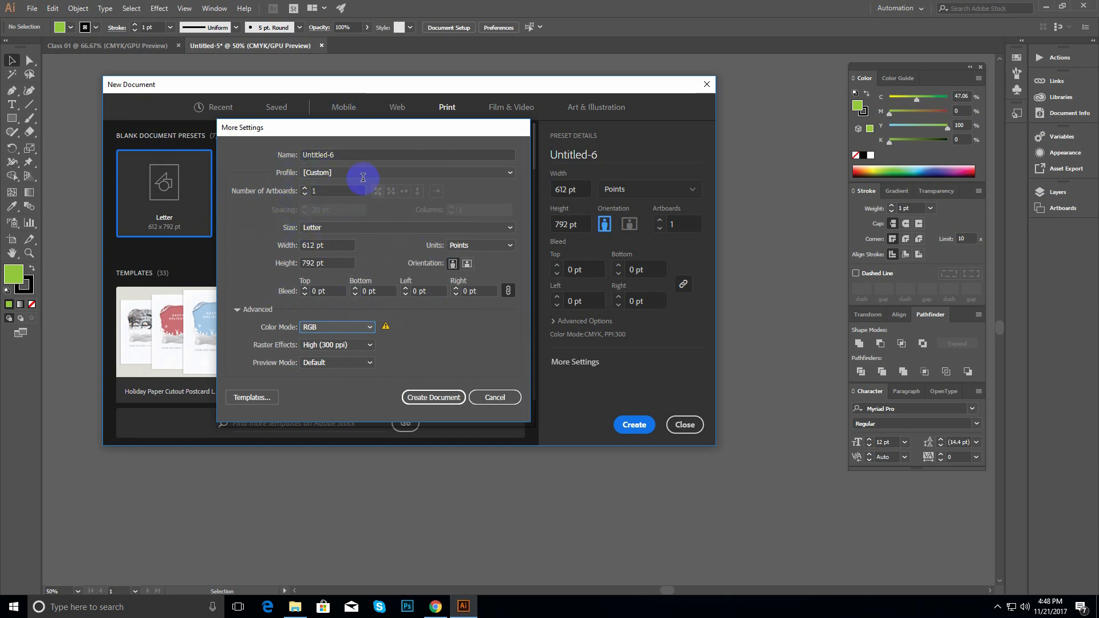
pyautogui.click(340, 328)
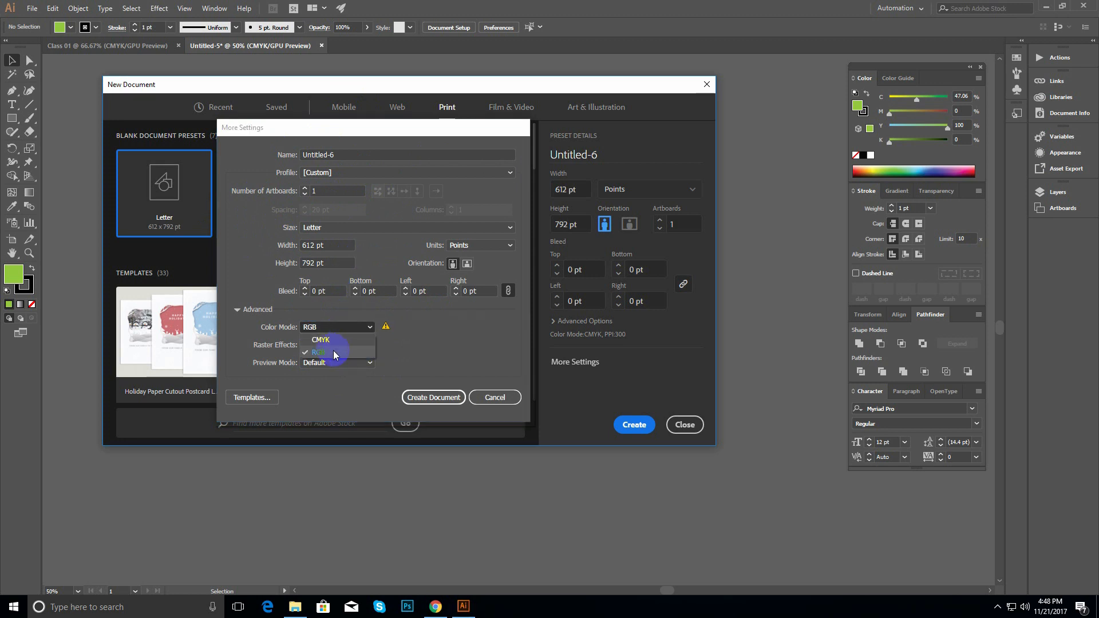
pyautogui.click(477, 357)
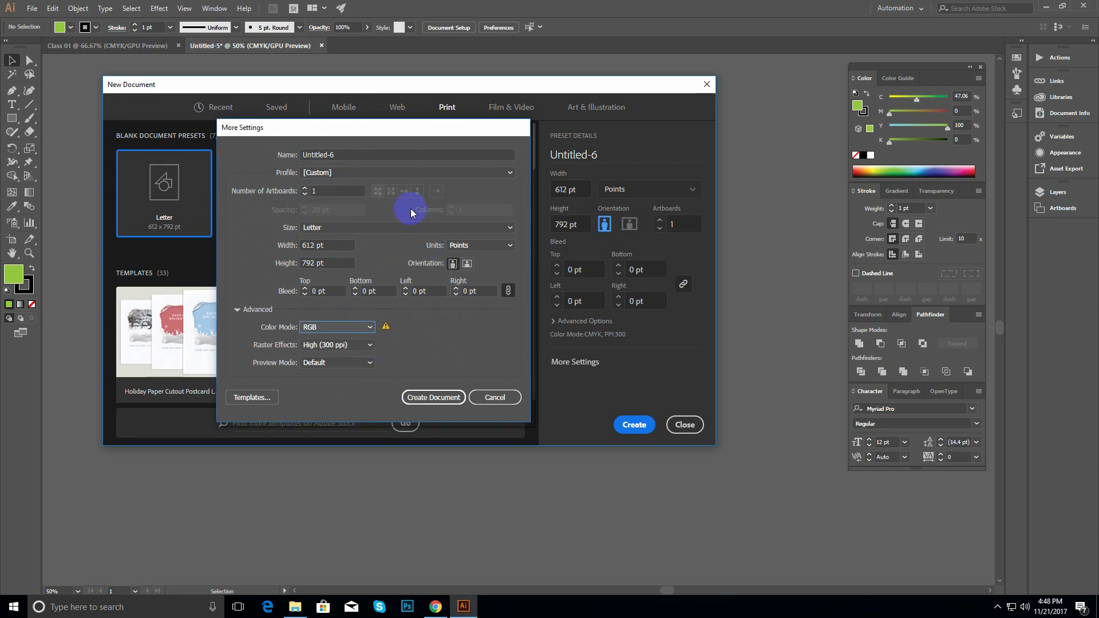
# - Apply the Web profile to the new document and set its color mode to CMYK
pyautogui.click(366, 170)
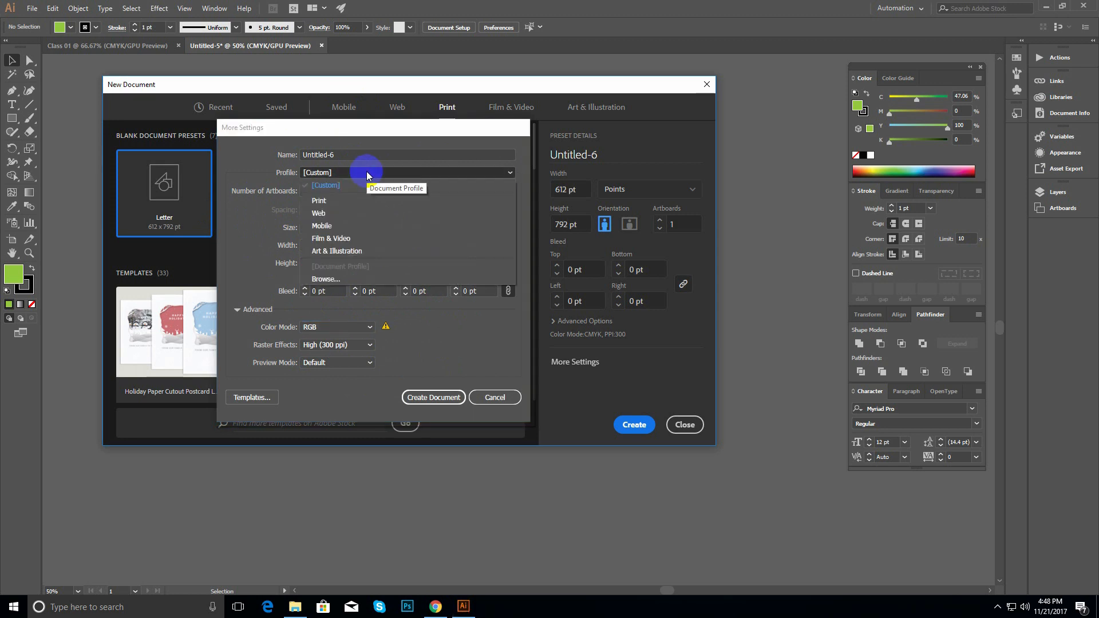
pyautogui.click(352, 217)
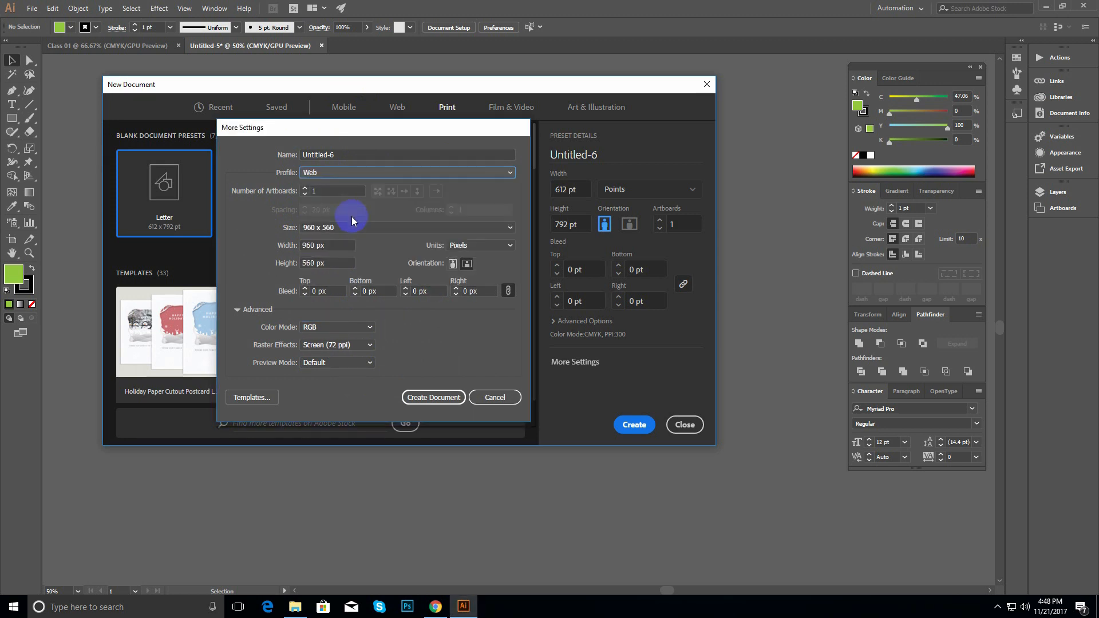
pyautogui.click(342, 333)
pyautogui.click(335, 348)
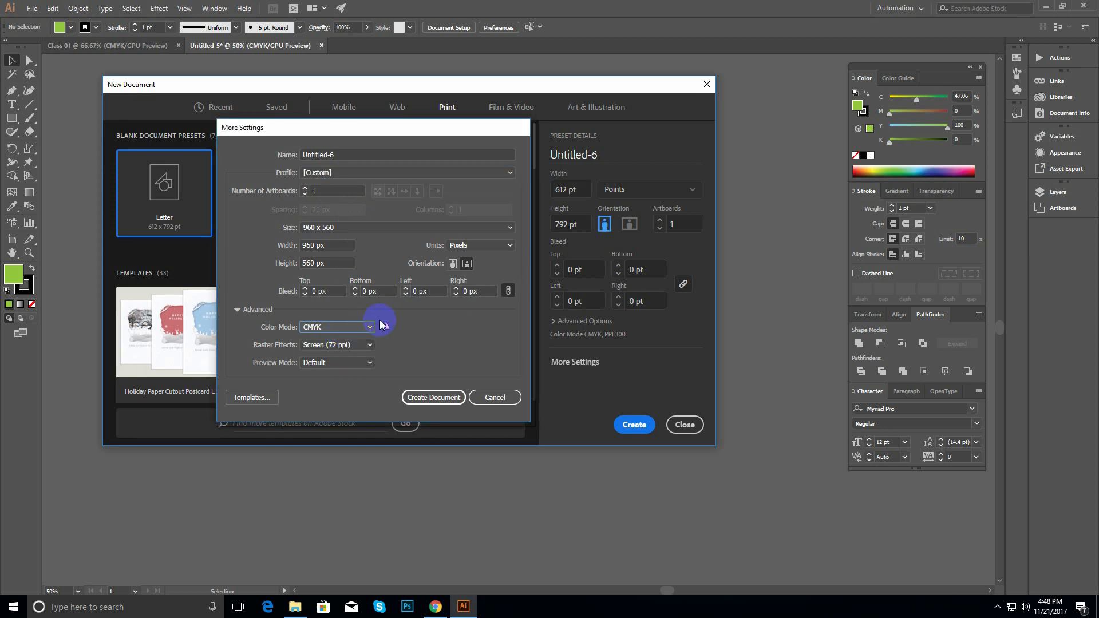
# - Set the new document's profile to Print and look through the other available profiles
pyautogui.click(358, 172)
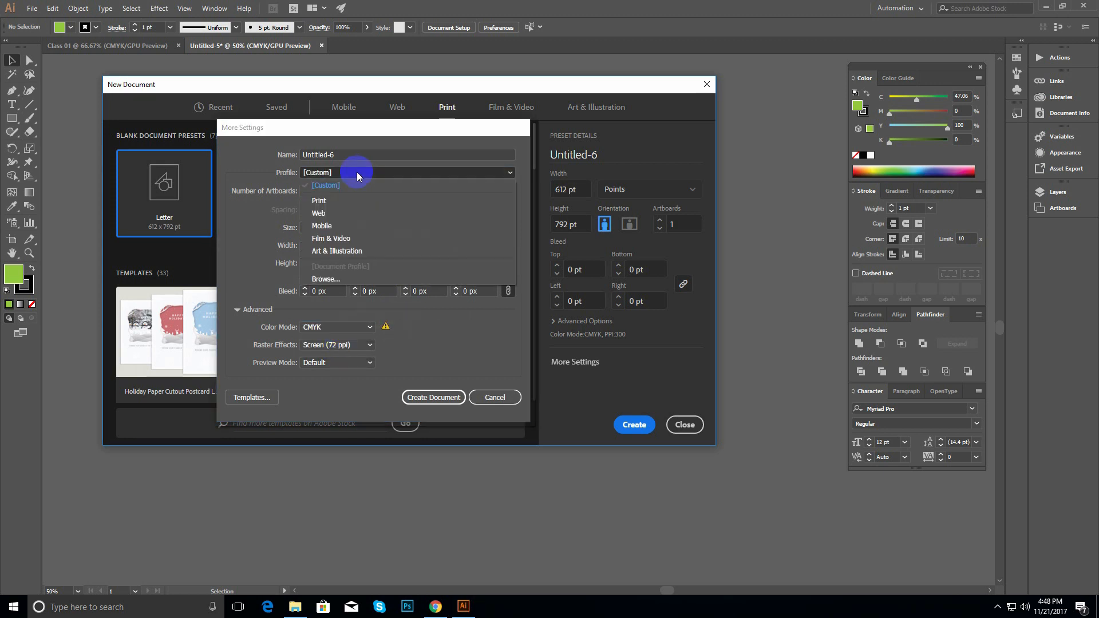
pyautogui.click(355, 200)
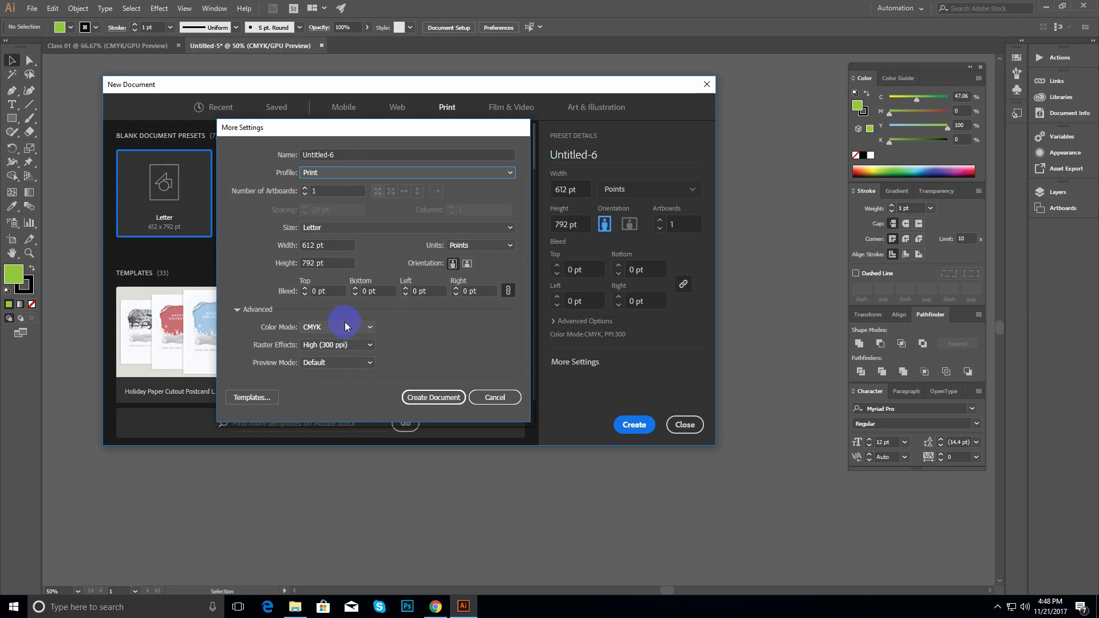
pyautogui.click(350, 171)
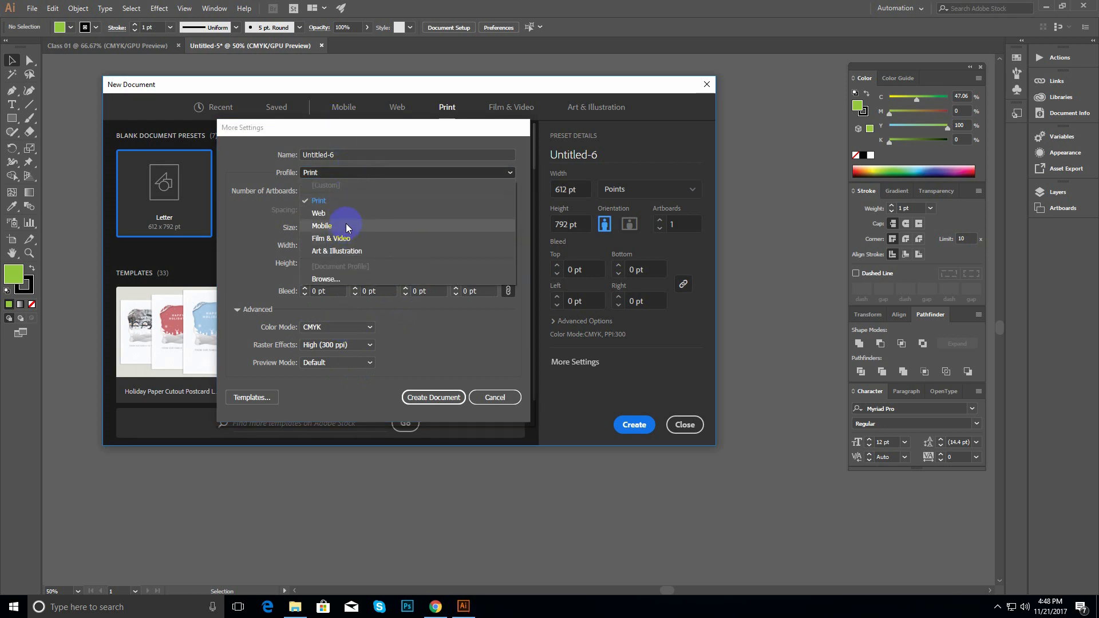
pyautogui.click(421, 336)
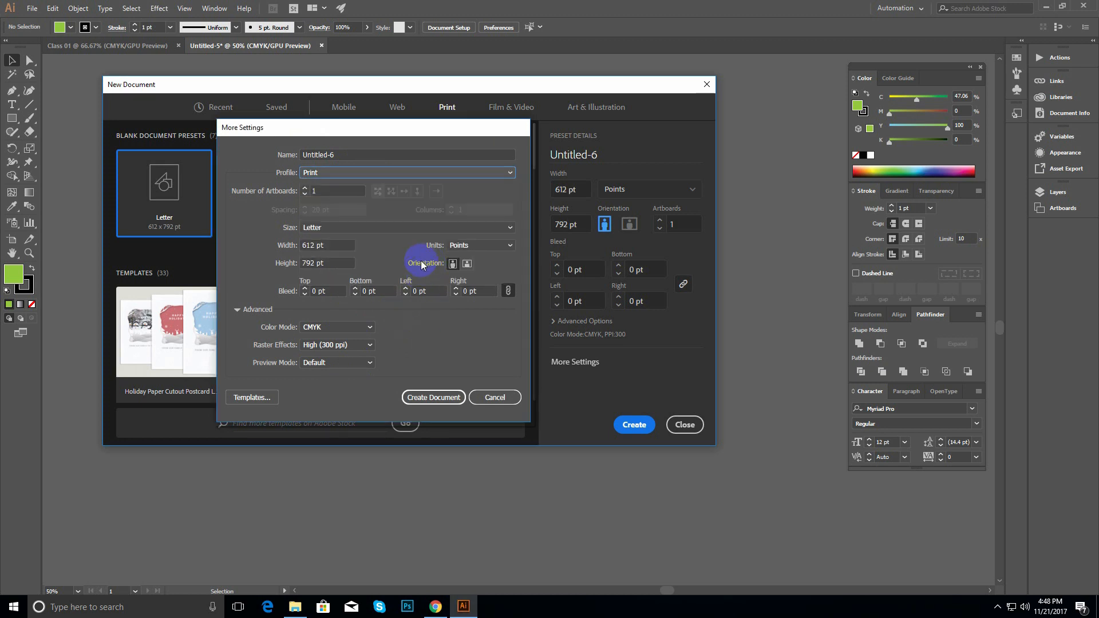
# - Examine the color mode and raster effects options offered for the Print profile
pyautogui.click(345, 327)
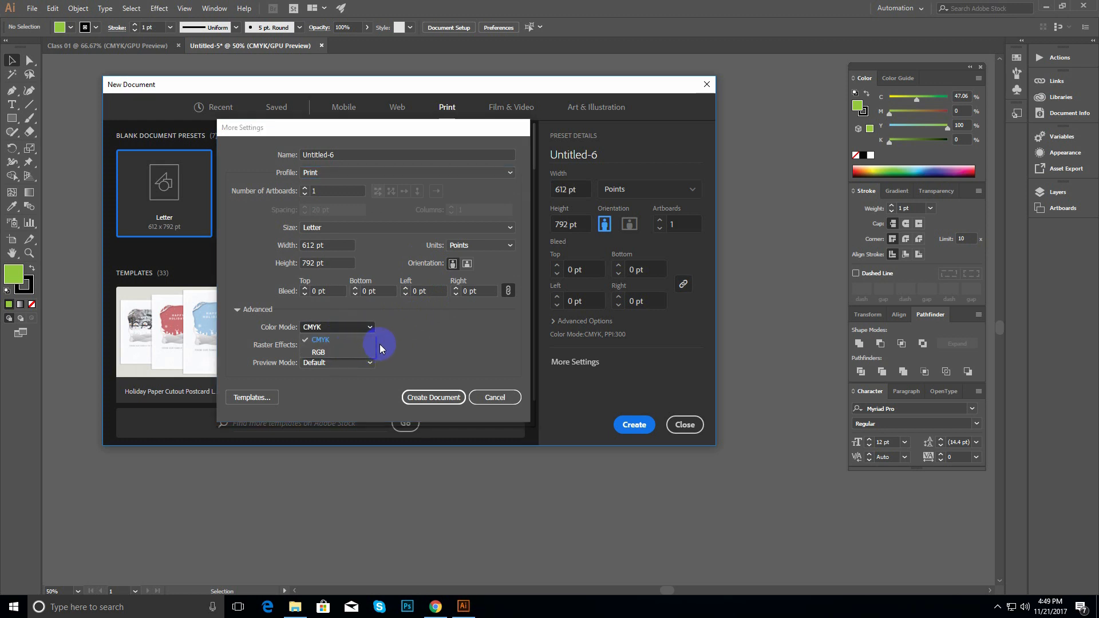
pyautogui.click(367, 324)
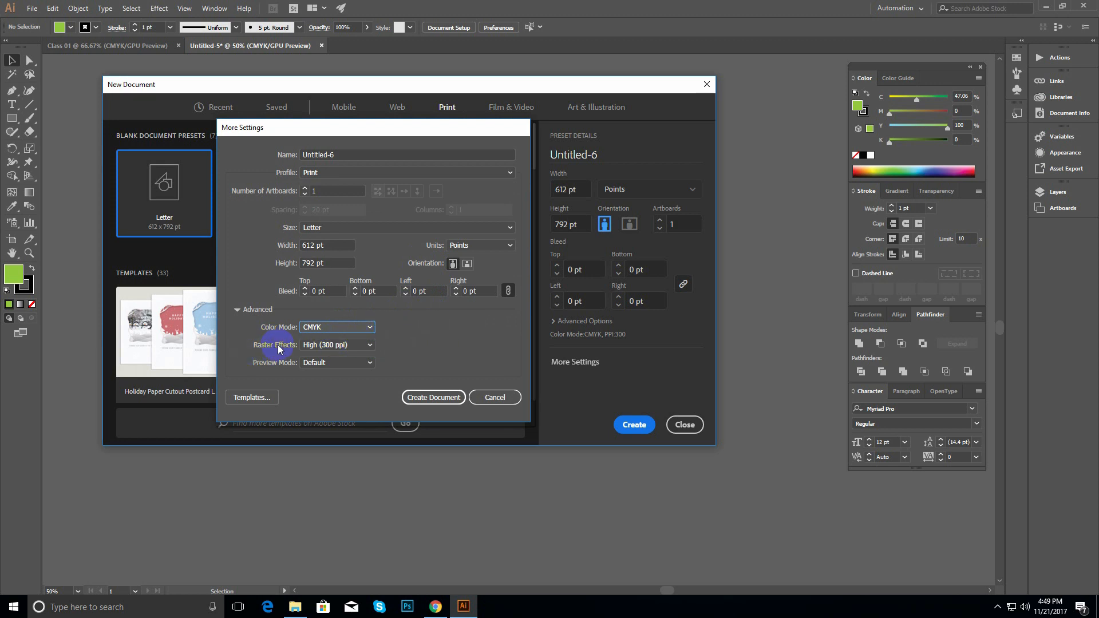
pyautogui.click(363, 345)
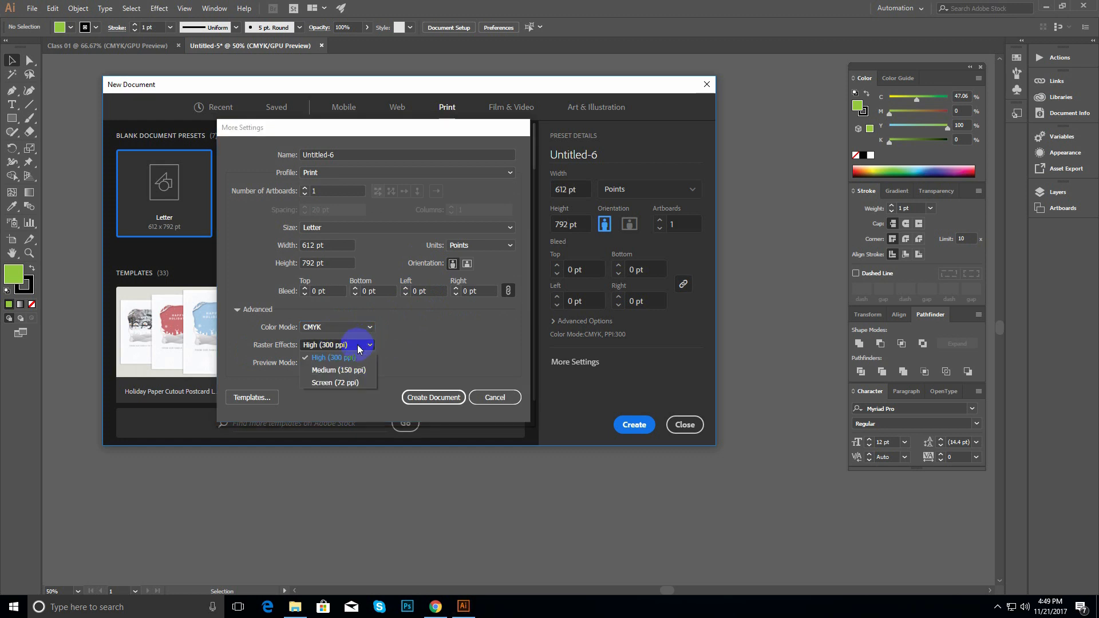
pyautogui.click(343, 327)
# - Set the color mode to RGB, check the raster effects resolutions, and return the color mode to CMYK
pyautogui.click(344, 326)
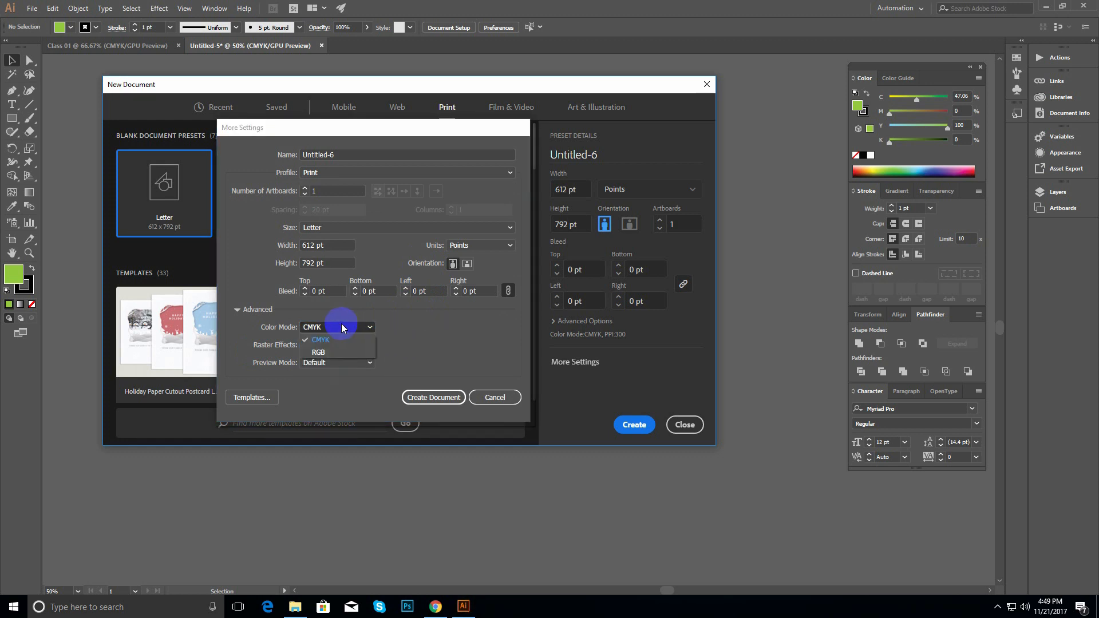
pyautogui.click(340, 355)
pyautogui.click(342, 344)
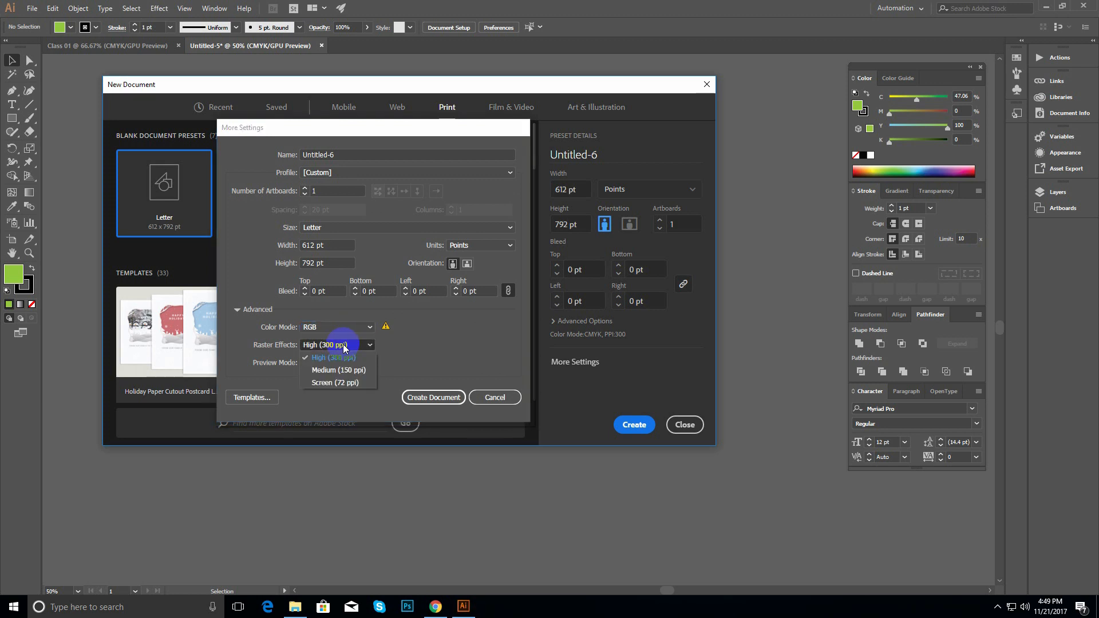
pyautogui.click(355, 332)
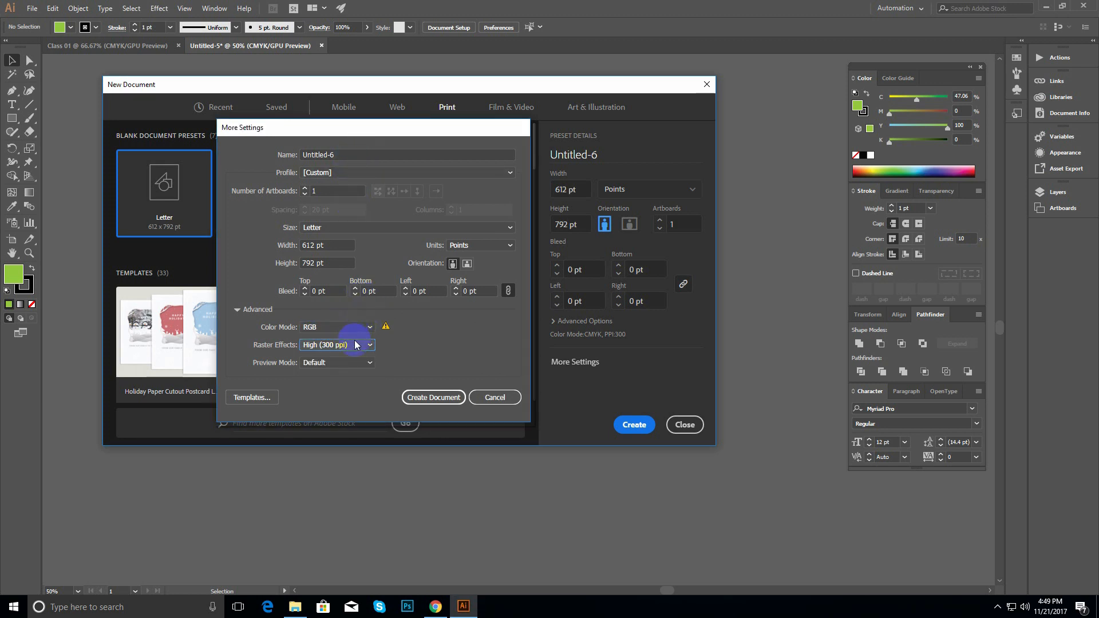
pyautogui.click(351, 327)
pyautogui.click(350, 337)
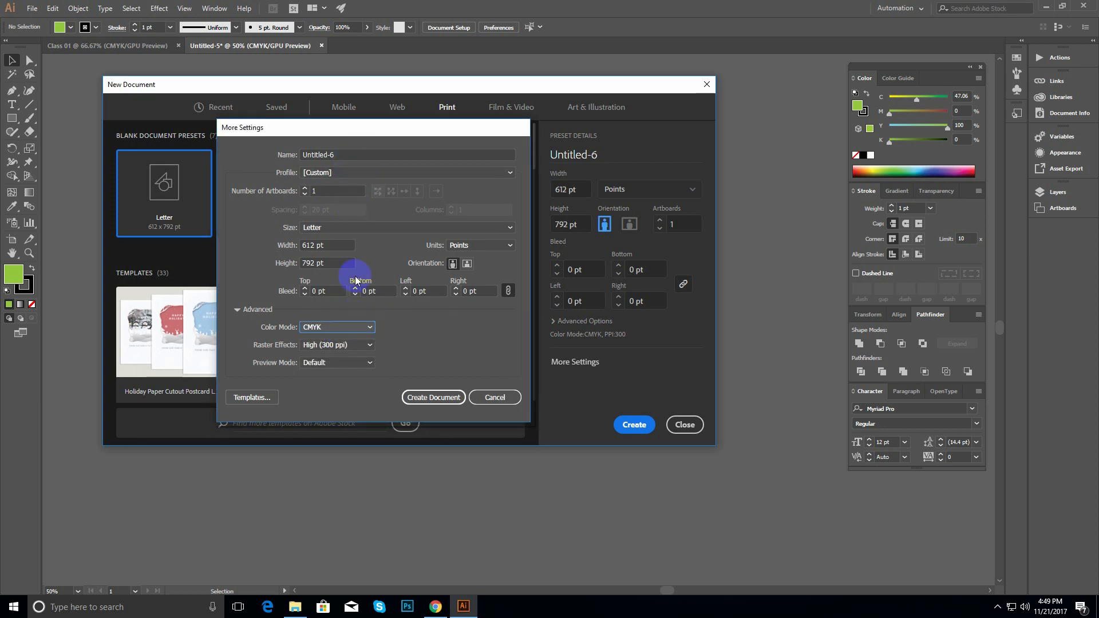
# - Apply the Print profile and switch to the Web profile to compare their color mode and raster effects settings
pyautogui.click(365, 174)
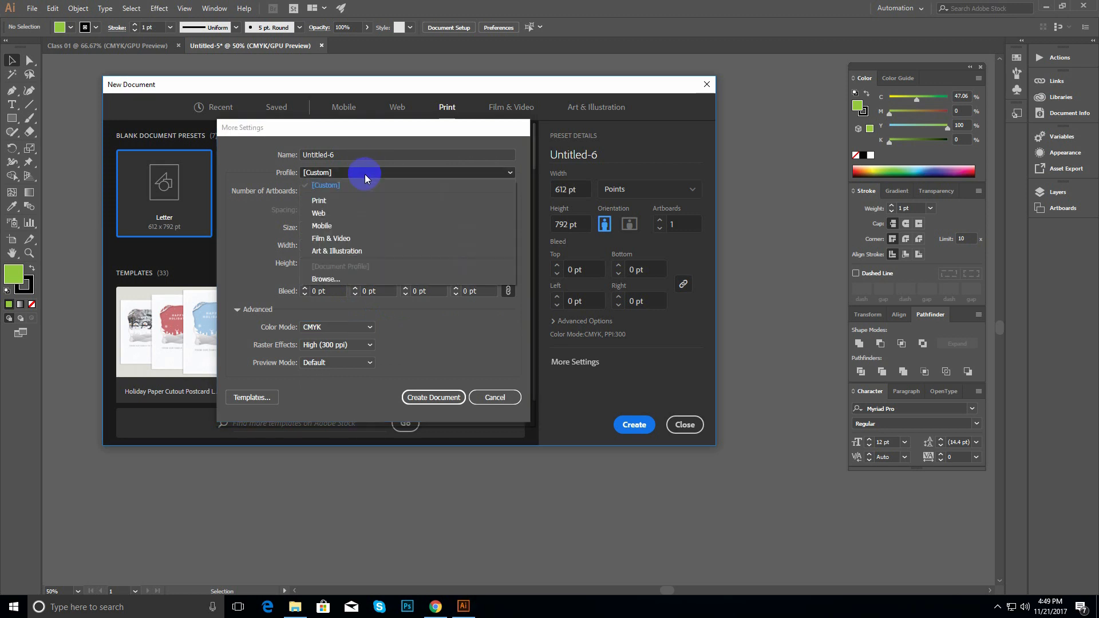
pyautogui.click(352, 203)
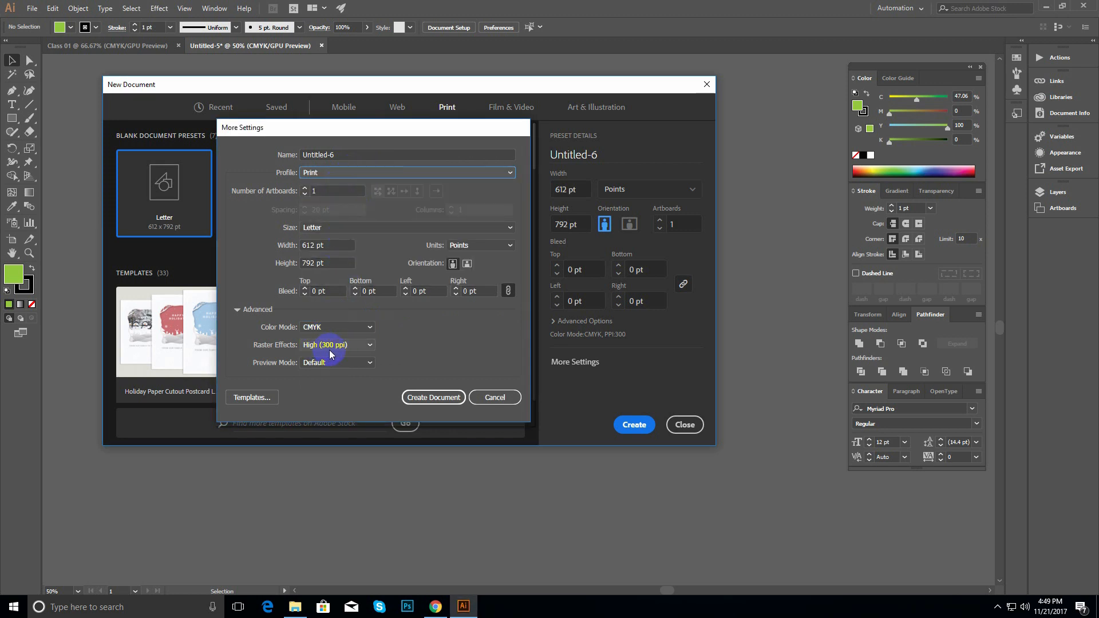
pyautogui.click(351, 171)
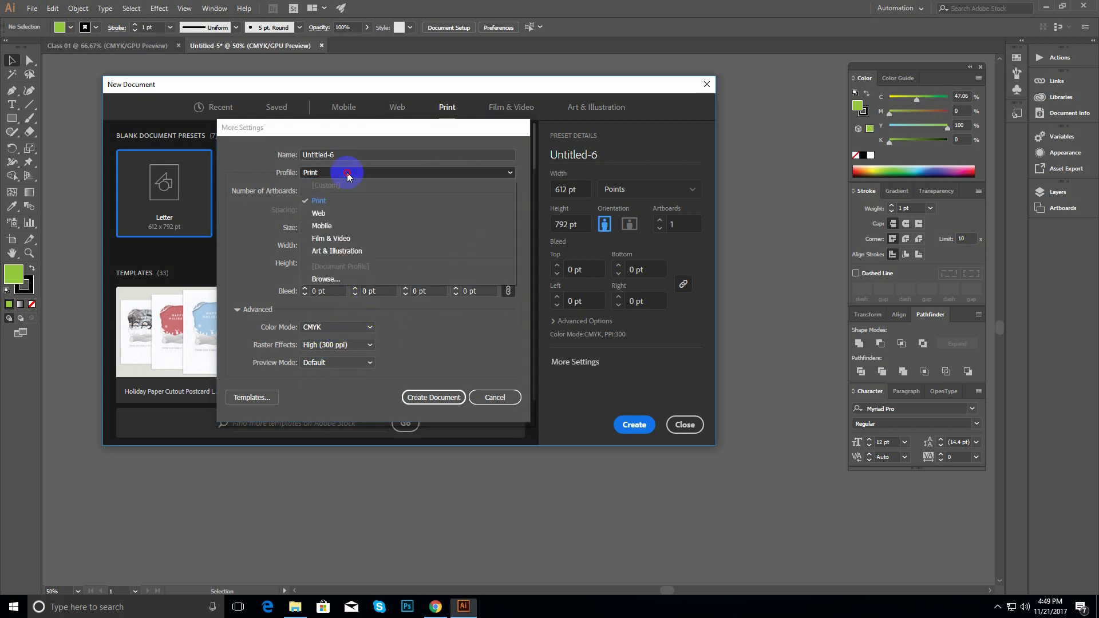
pyautogui.click(341, 213)
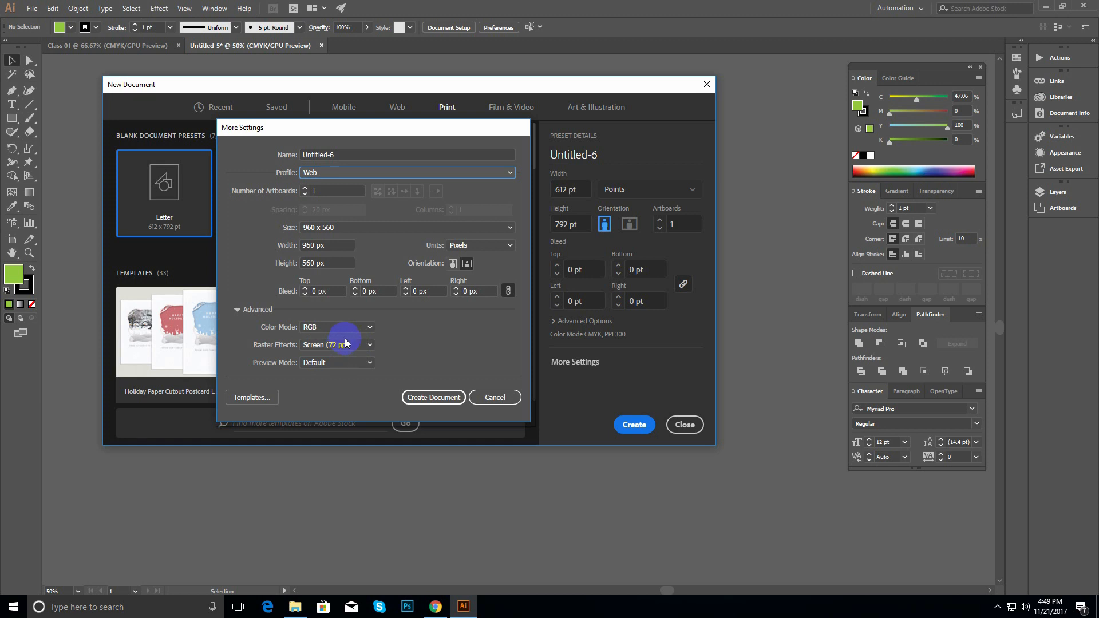
# - Set the new document's profile back to Print and review its raster effects resolution options
pyautogui.click(344, 171)
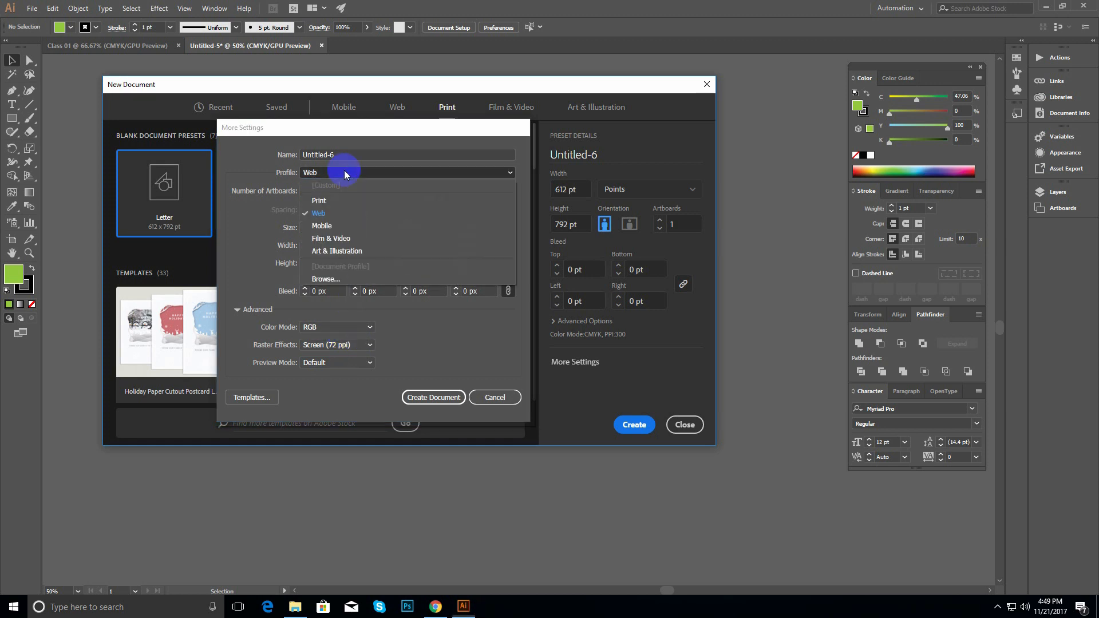
pyautogui.click(338, 199)
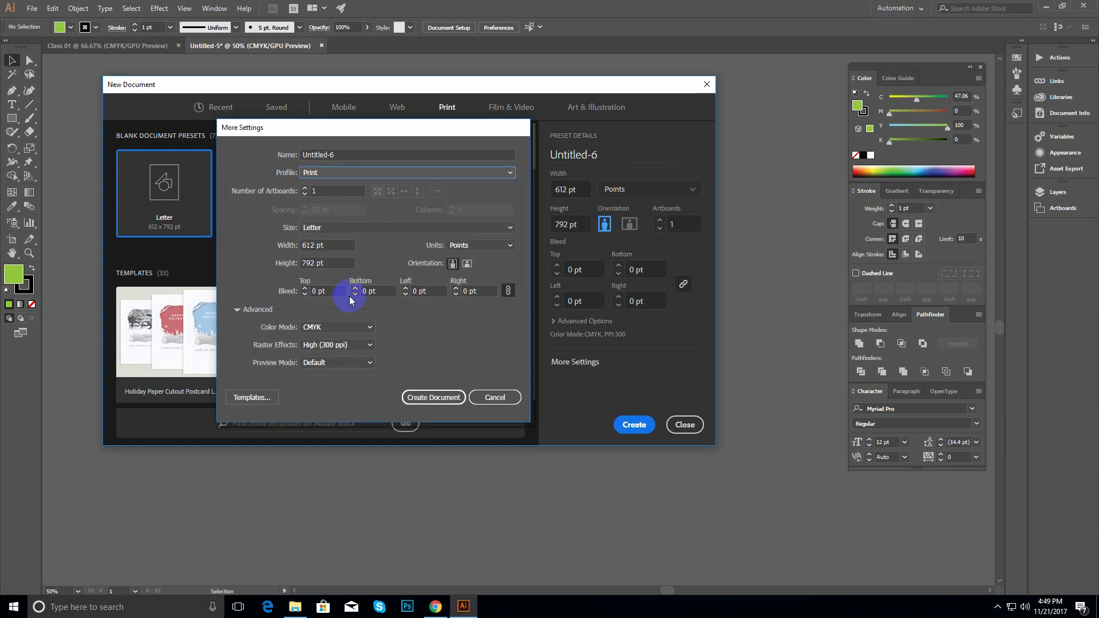
pyautogui.click(348, 349)
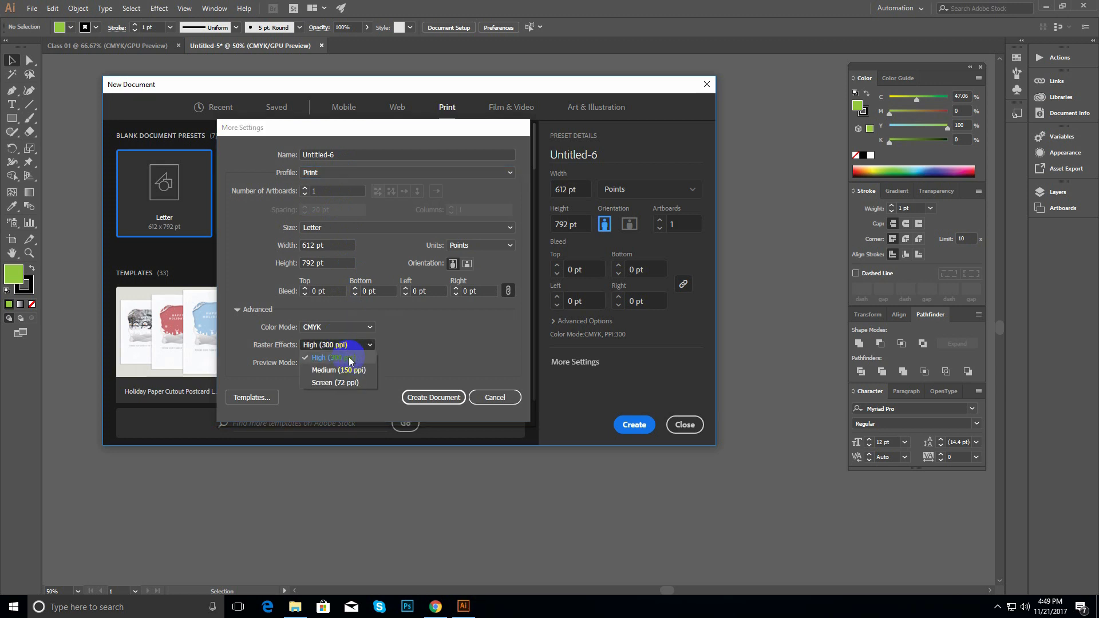
pyautogui.click(407, 345)
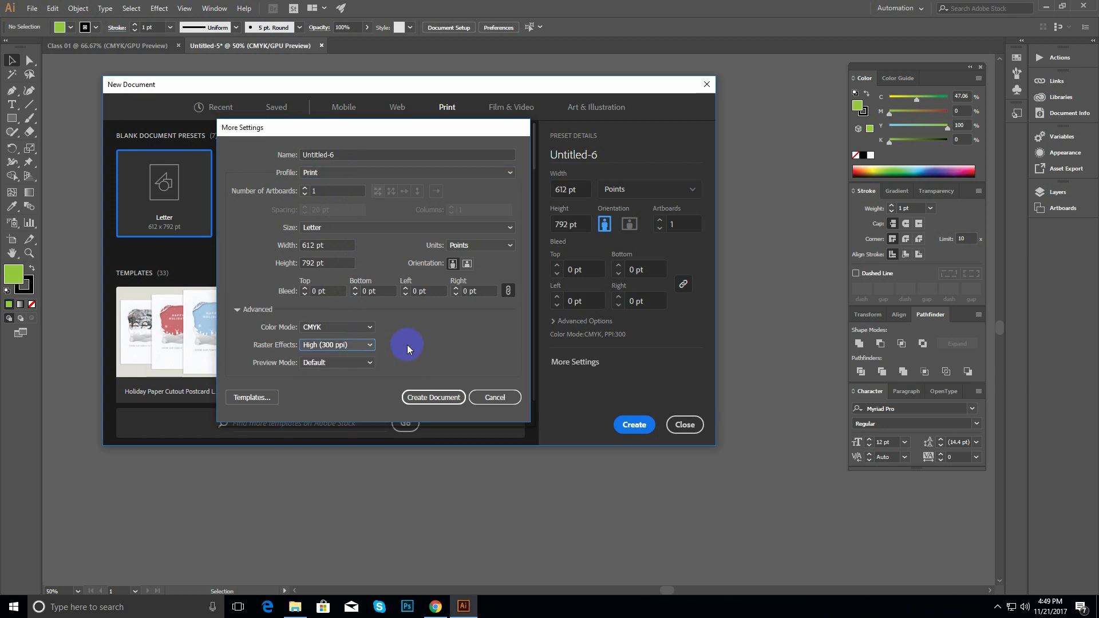
# - Review the color mode, raster effects and preview mode options for a new print document, and close the setup without creating it
pyautogui.click(347, 346)
pyautogui.click(431, 324)
pyautogui.click(352, 364)
pyautogui.click(353, 364)
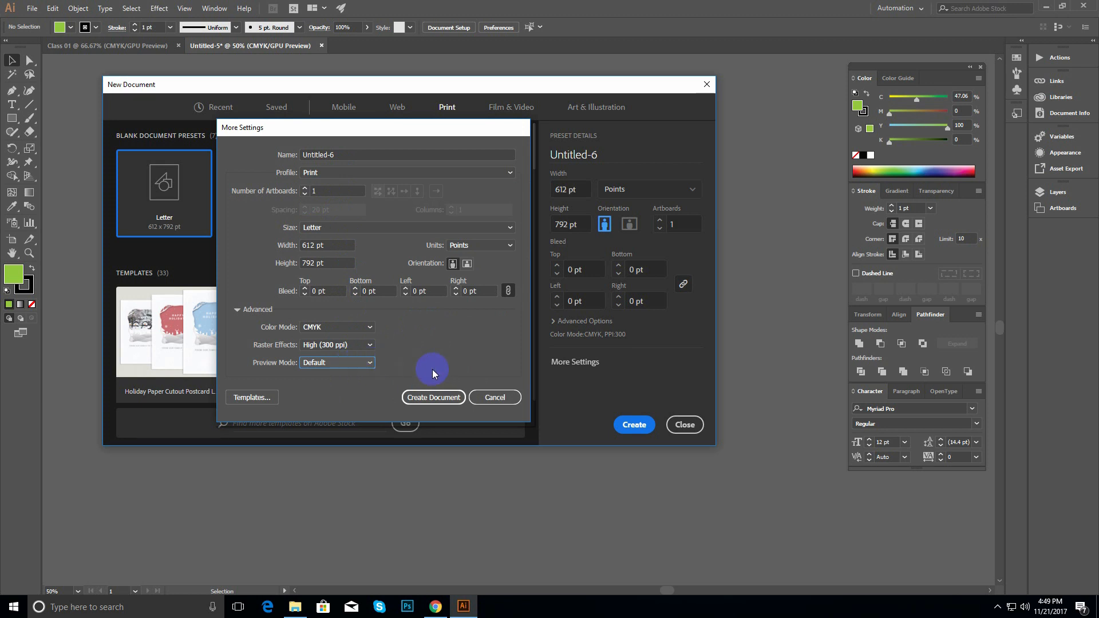
pyautogui.click(352, 360)
pyautogui.click(355, 362)
pyautogui.click(345, 340)
pyautogui.click(341, 331)
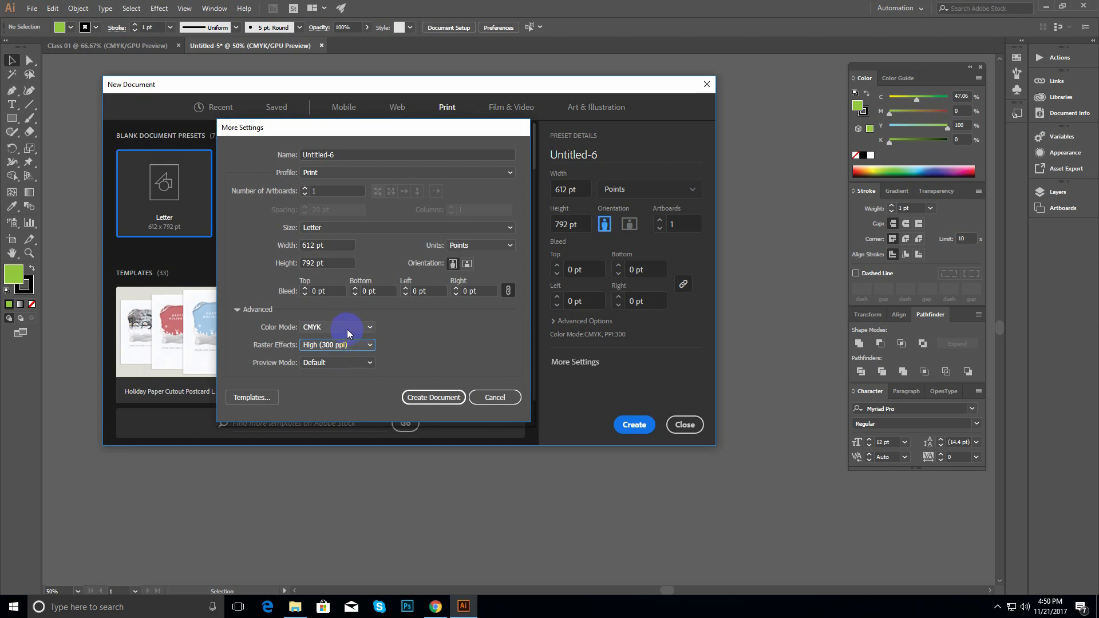
pyautogui.click(347, 329)
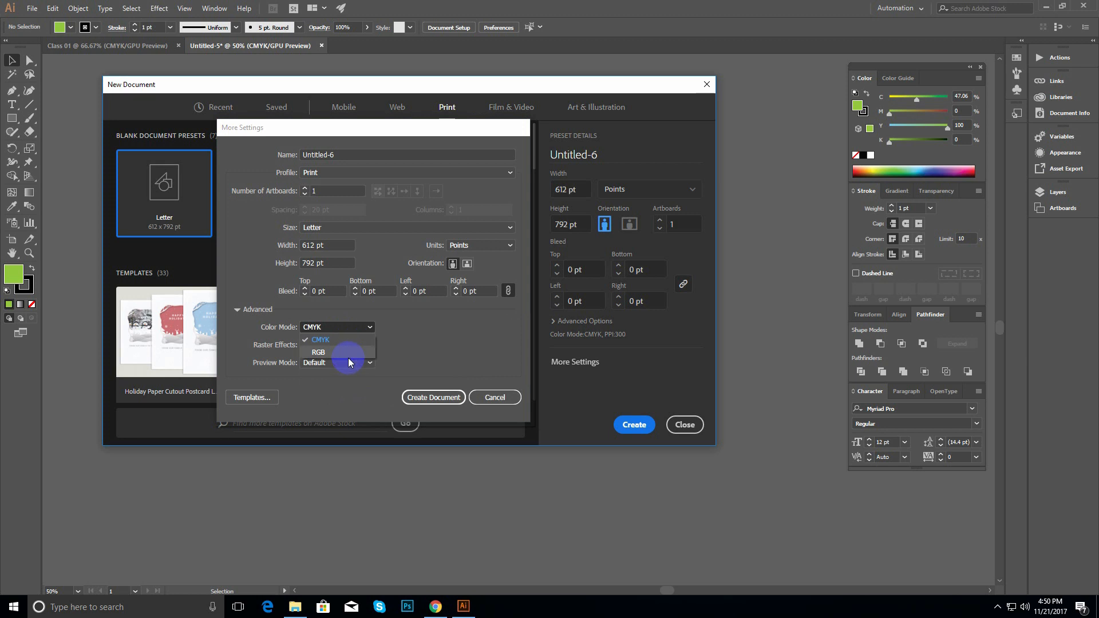
pyautogui.click(437, 333)
pyautogui.click(343, 345)
pyautogui.click(356, 348)
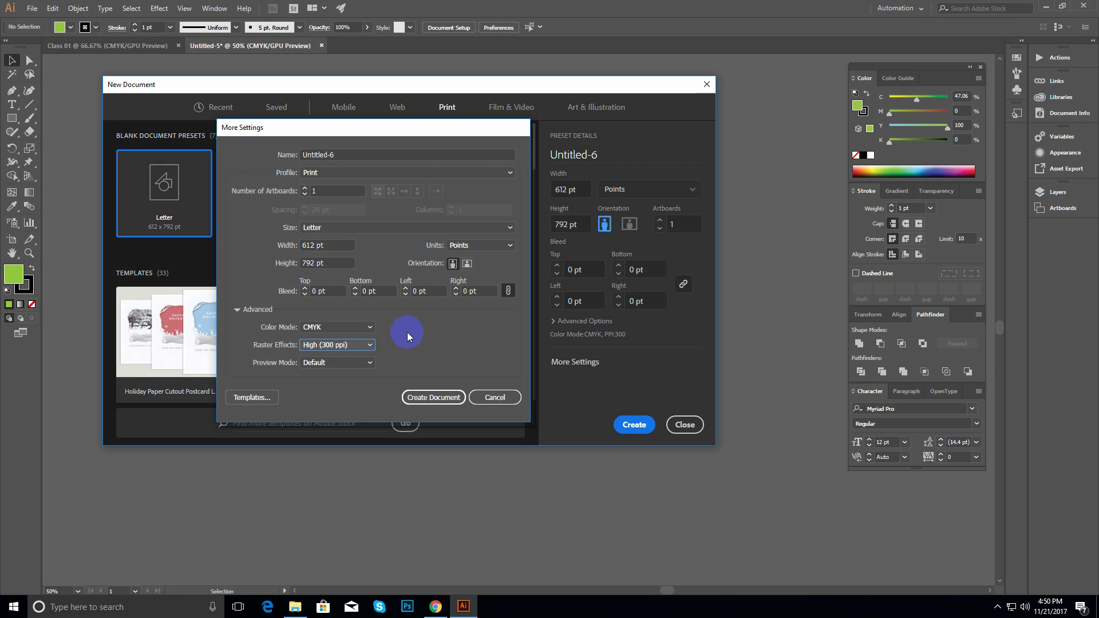
pyautogui.click(349, 328)
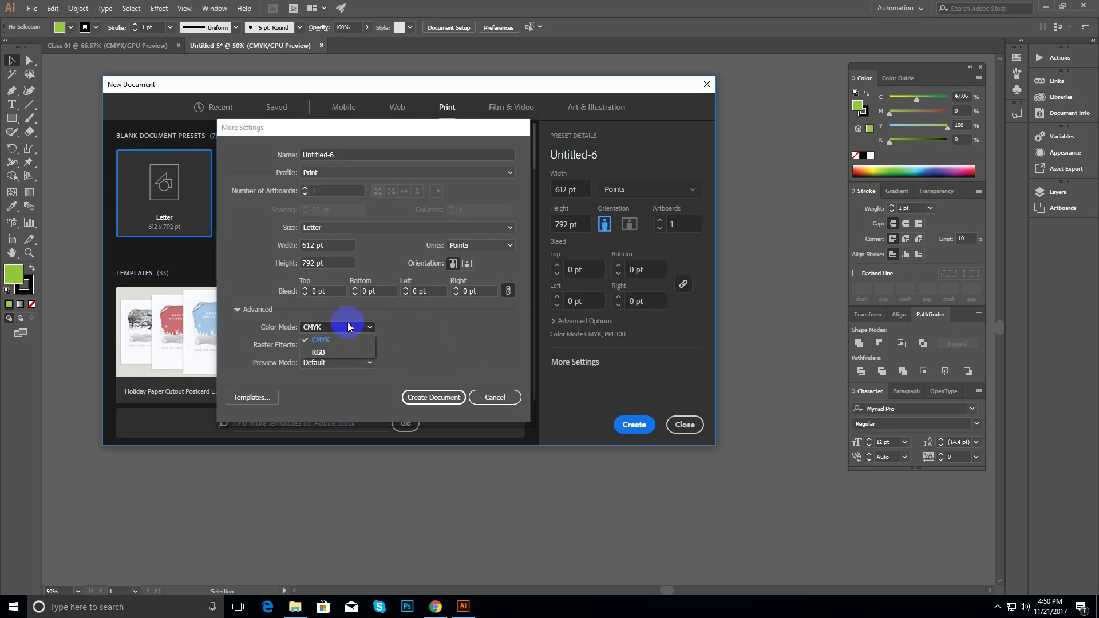
pyautogui.click(344, 327)
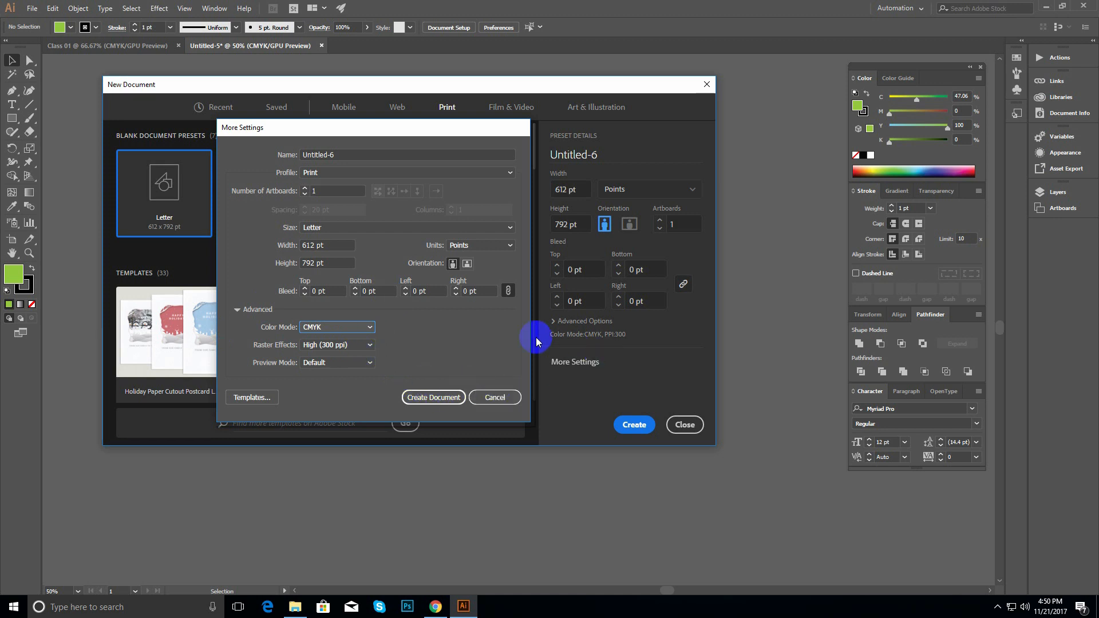
pyautogui.click(499, 398)
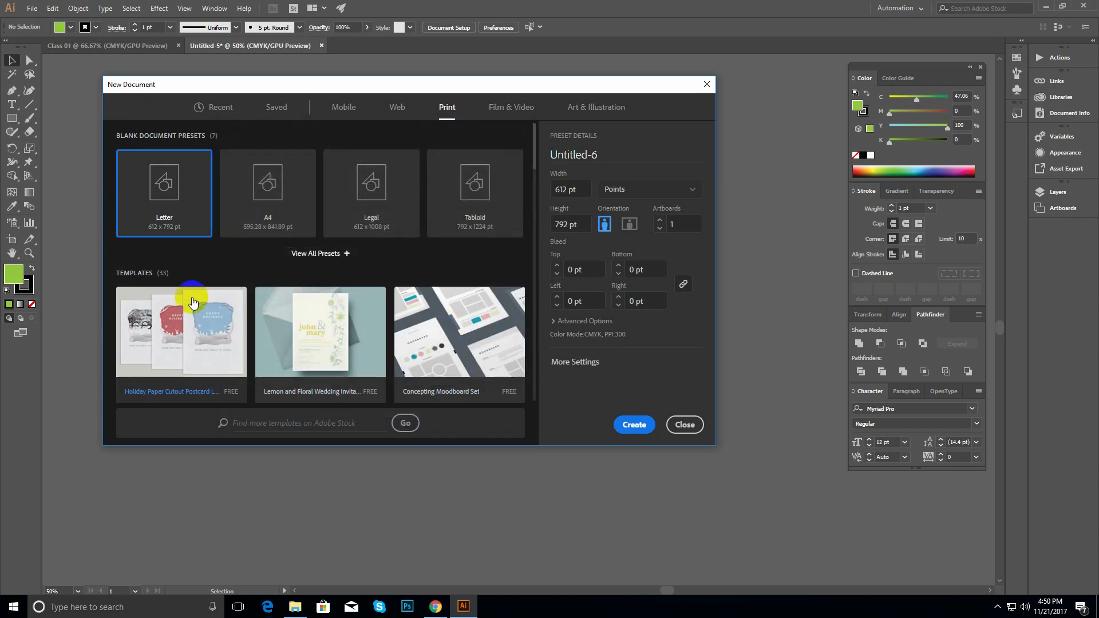
pyautogui.click(680, 423)
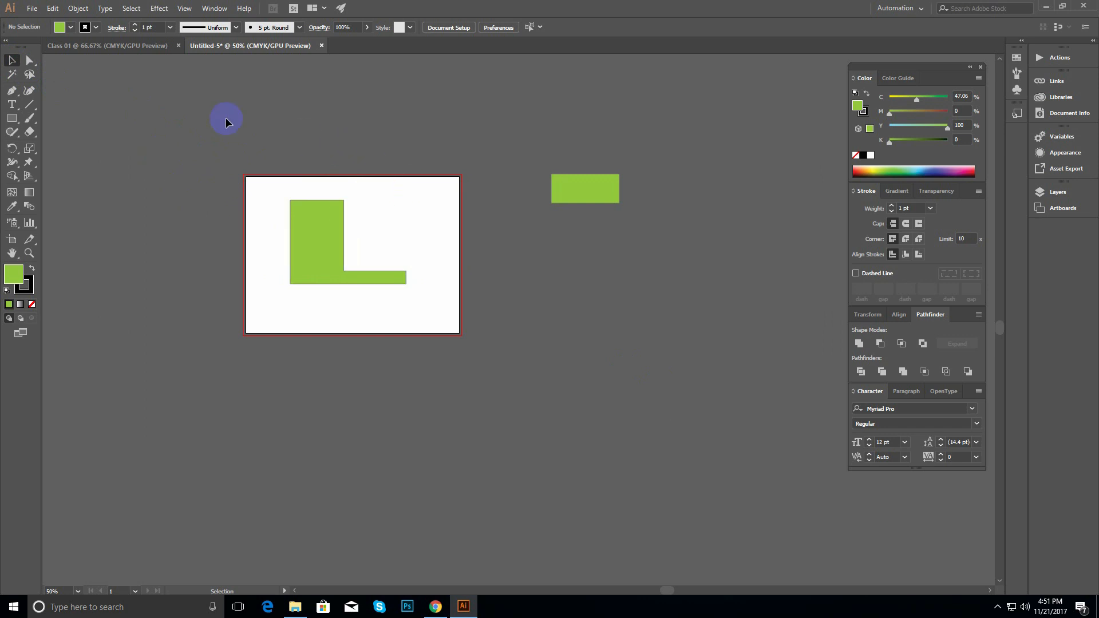
pyautogui.moveTo(170, 105); pyautogui.dragTo(343, 274)
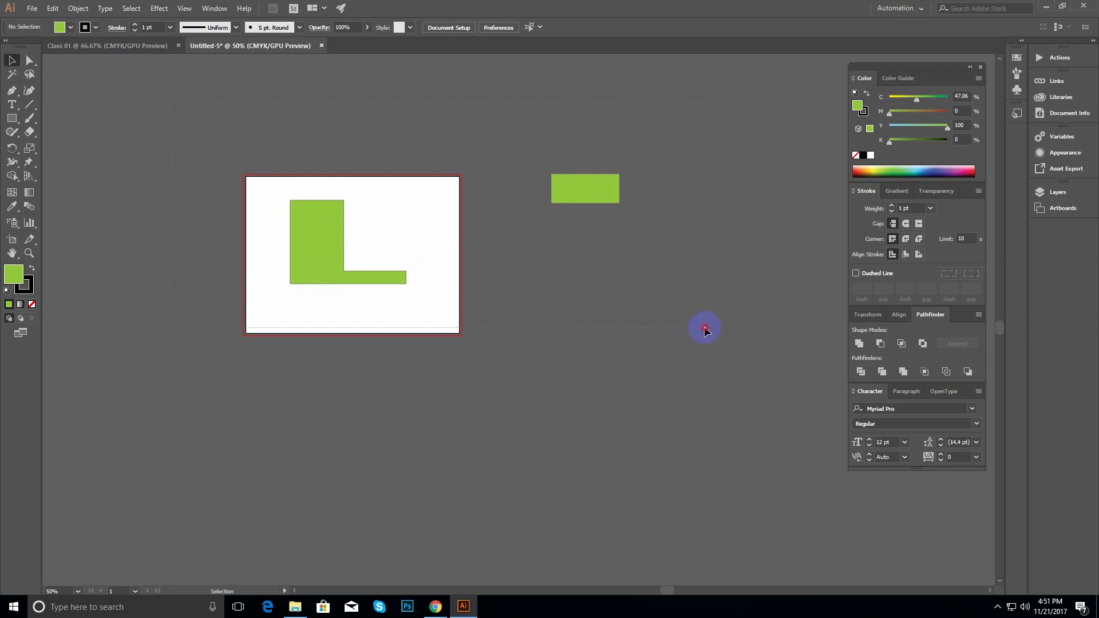
pyautogui.hotkey('ctrl', 'a')
pyautogui.moveTo(216, 105); pyautogui.dragTo(640, 315)
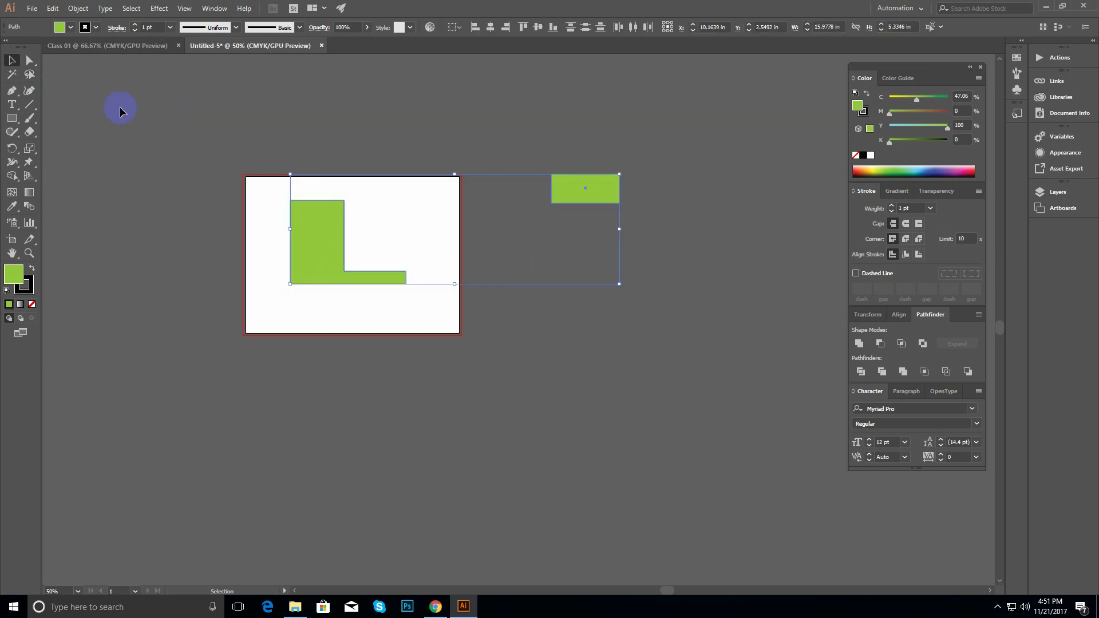
pyautogui.click(124, 91)
pyautogui.moveTo(157, 79); pyautogui.dragTo(751, 332)
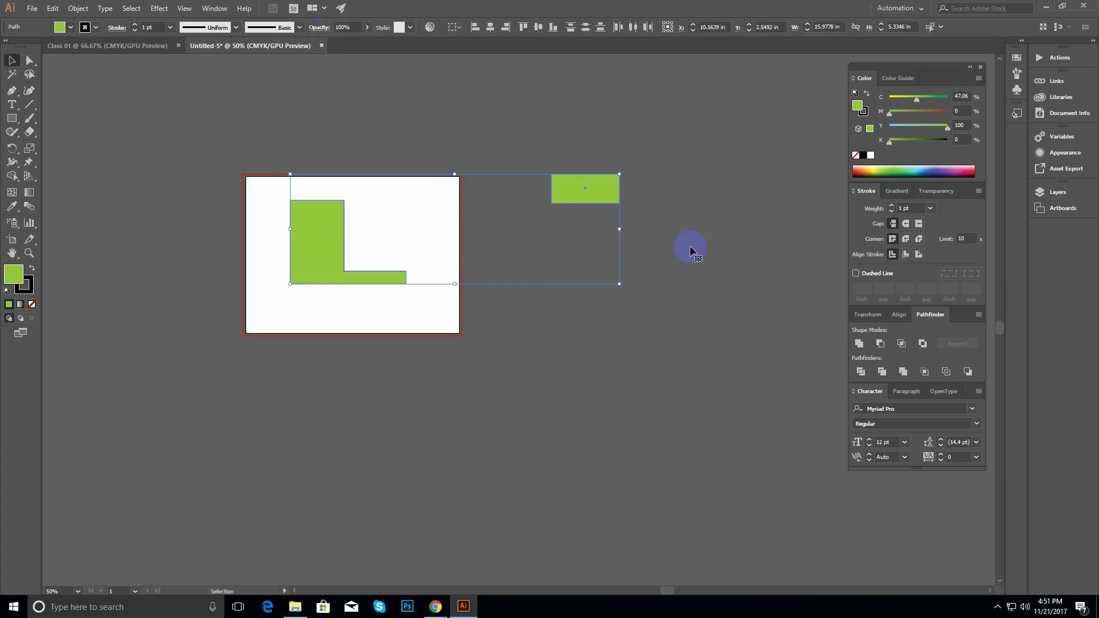
pyautogui.click(88, 105)
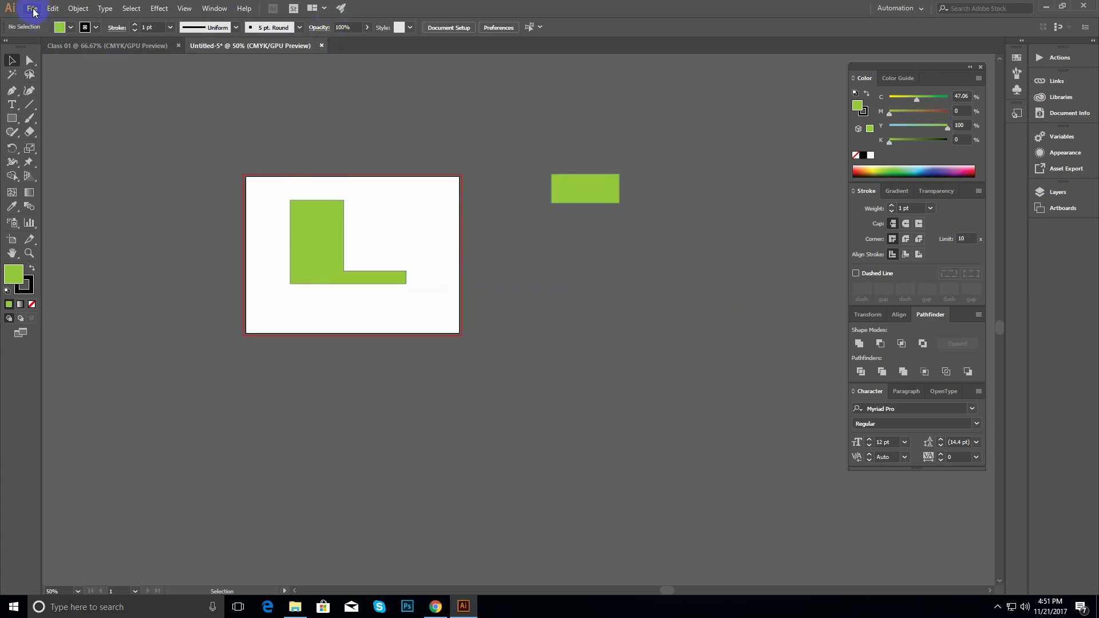
# - Start saving the document with the green shapes and browse to the DIT Class (E:) drive as the location
pyautogui.click(33, 9)
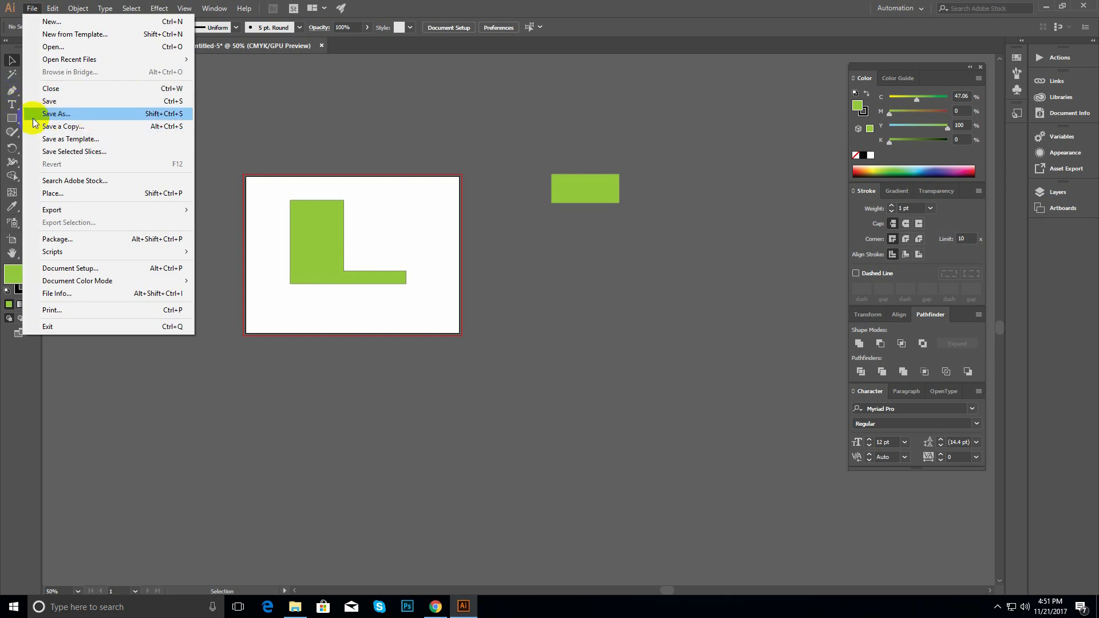
pyautogui.click(68, 101)
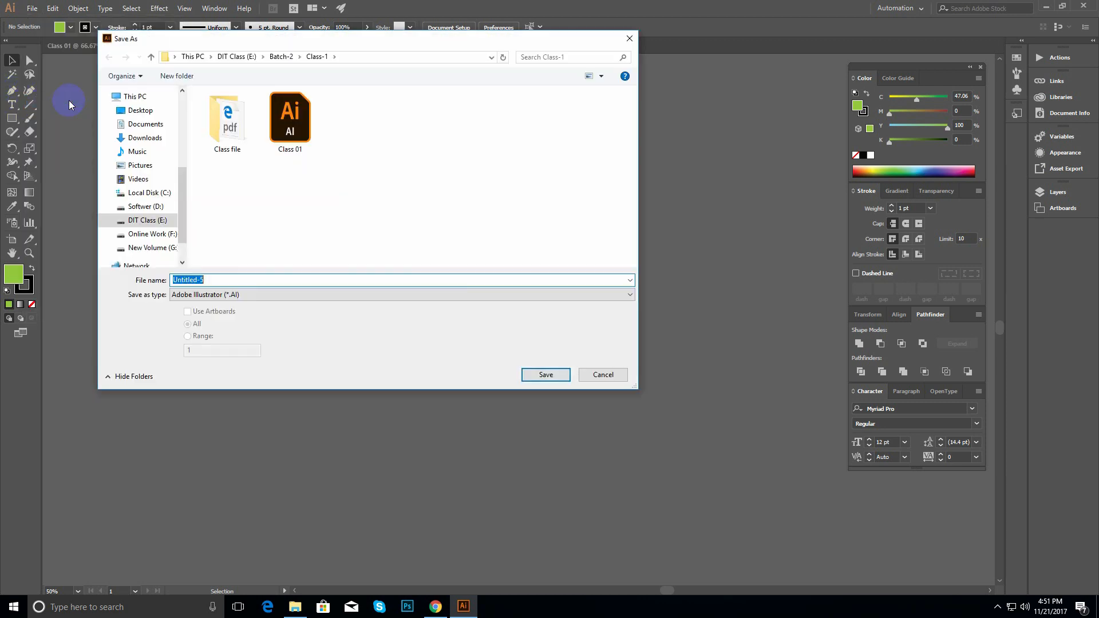
pyautogui.moveTo(360, 38)
pyautogui.mouseDown()
pyautogui.moveTo(327, 31)
pyautogui.moveTo(371, 47)
pyautogui.mouseUp()
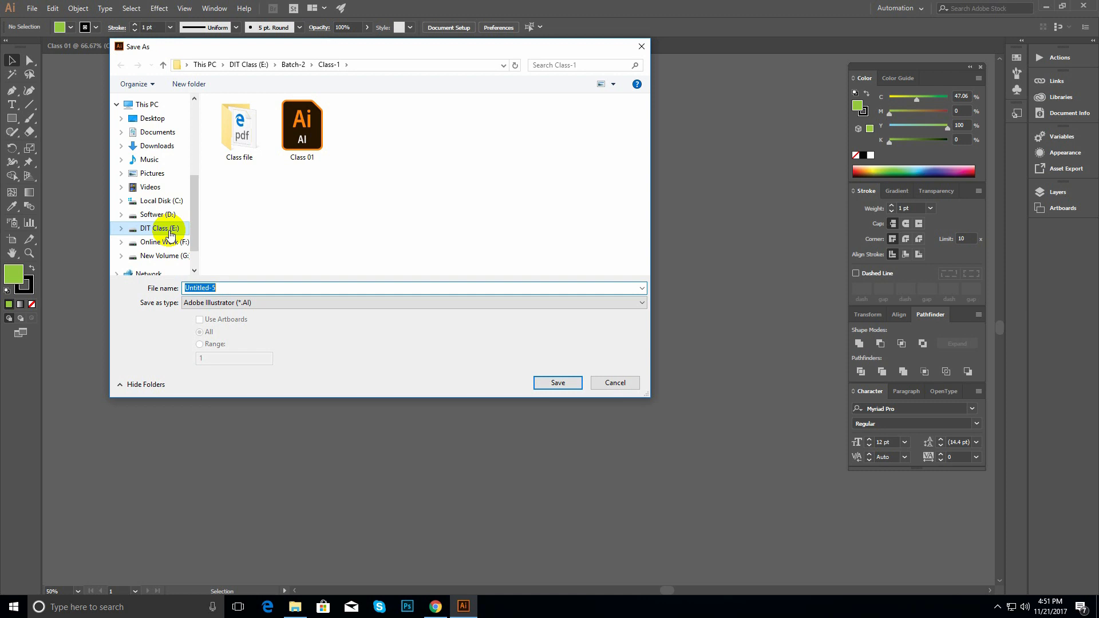
pyautogui.doubleClick(239, 127)
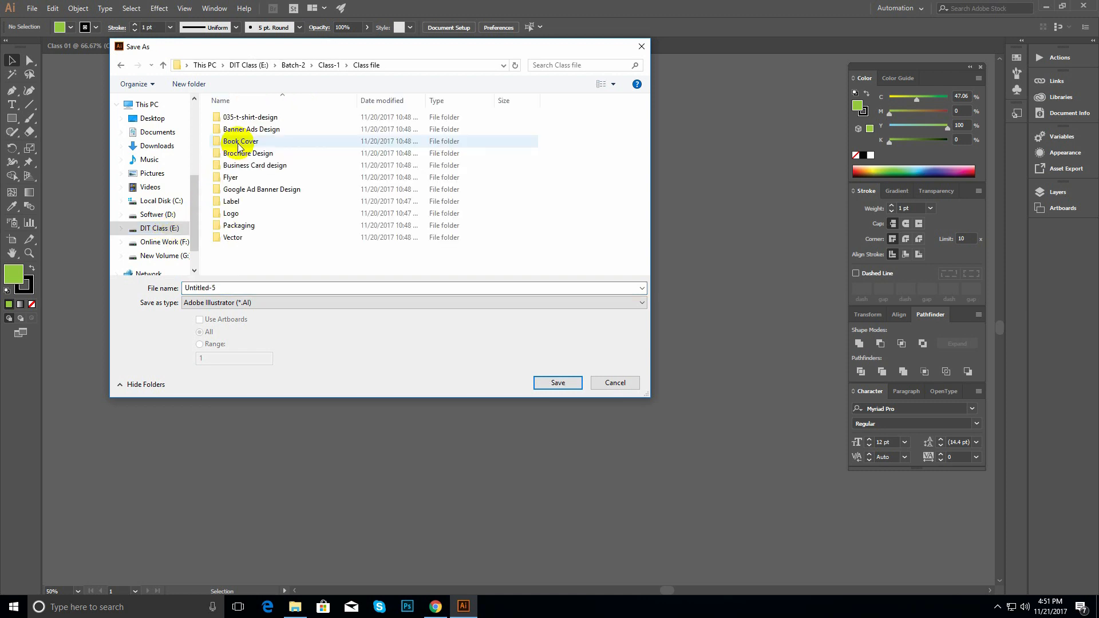
pyautogui.click(163, 65)
pyautogui.scroll(-2, 195, 223)
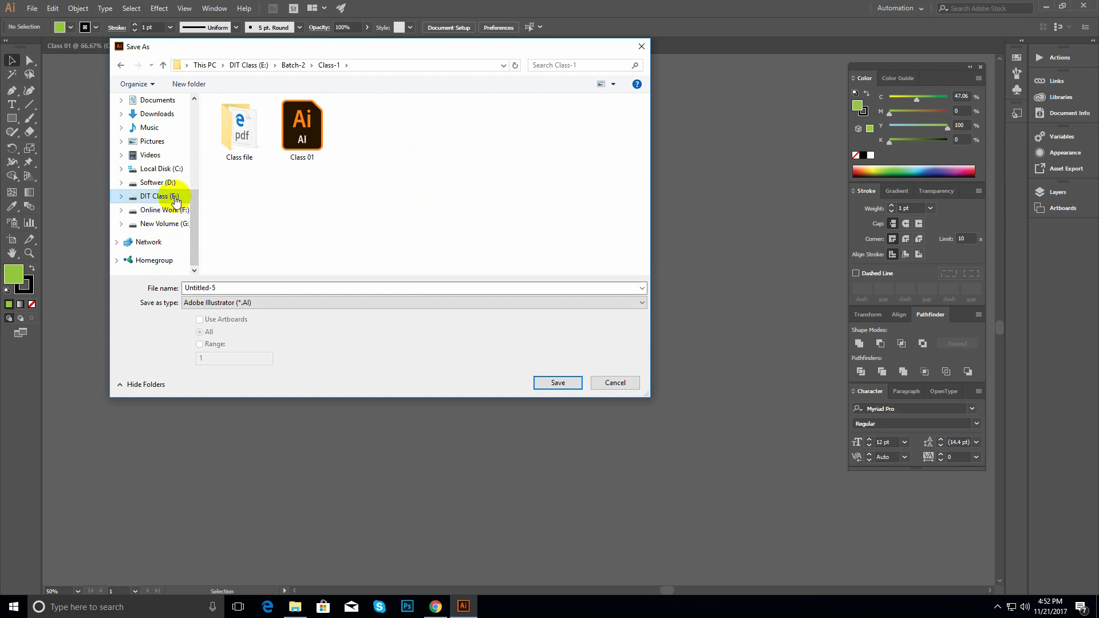
pyautogui.click(175, 197)
# - Create a folder named "Batch - 3" on the DIT Class (E:) drive and open it
pyautogui.rightClick(281, 187)
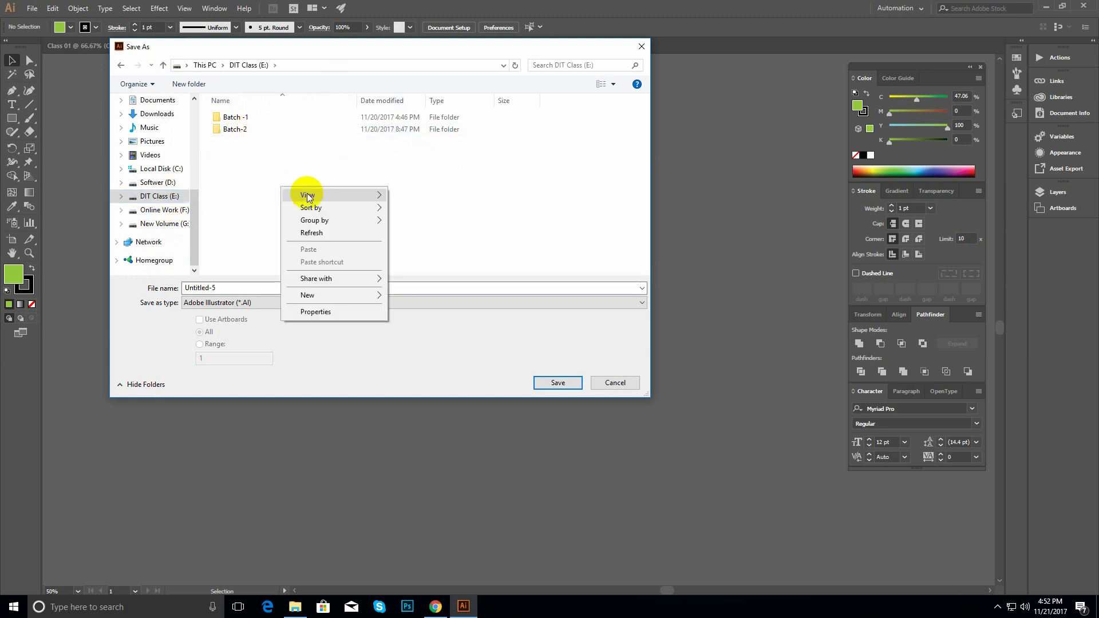
pyautogui.moveTo(346, 300)
pyautogui.click(431, 292)
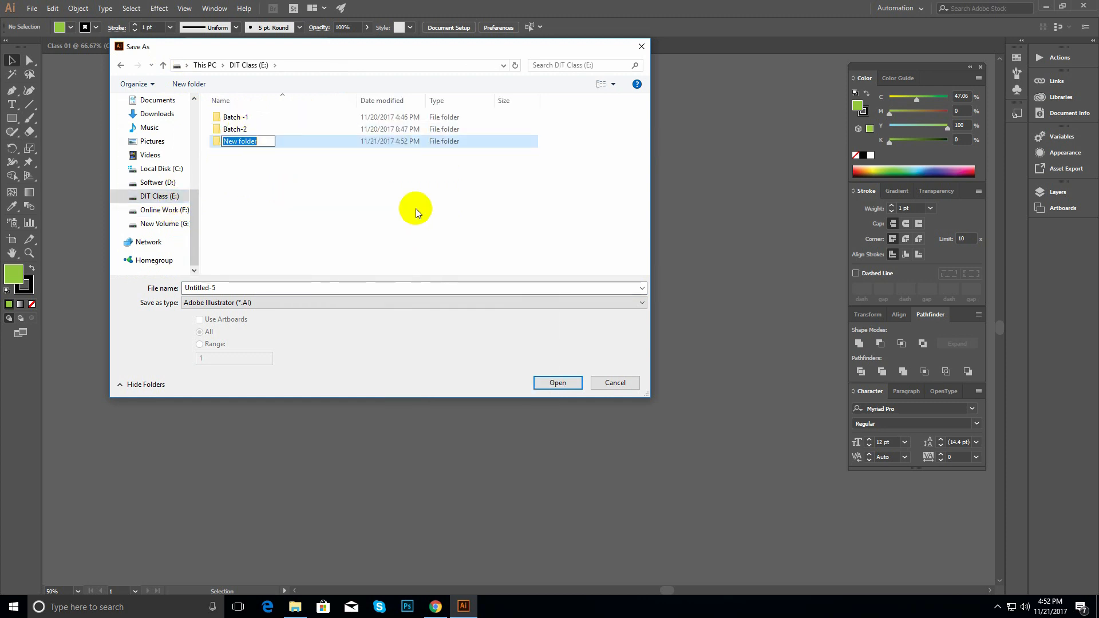
pyautogui.write('B')
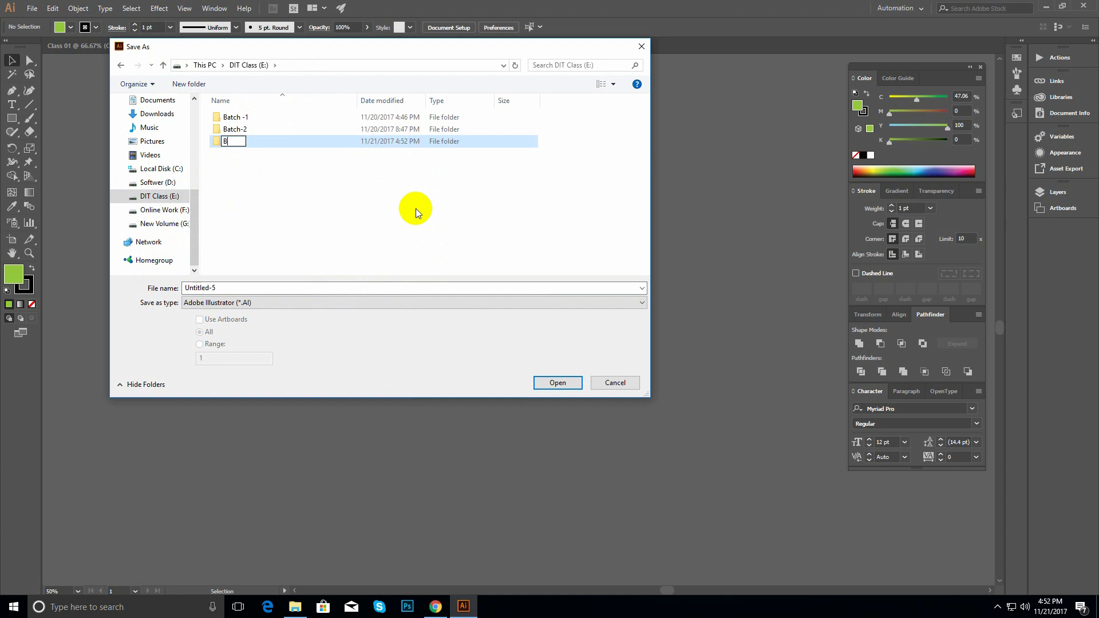
pyautogui.write('atch - 3')
pyautogui.press('Return')
pyautogui.press('Return')
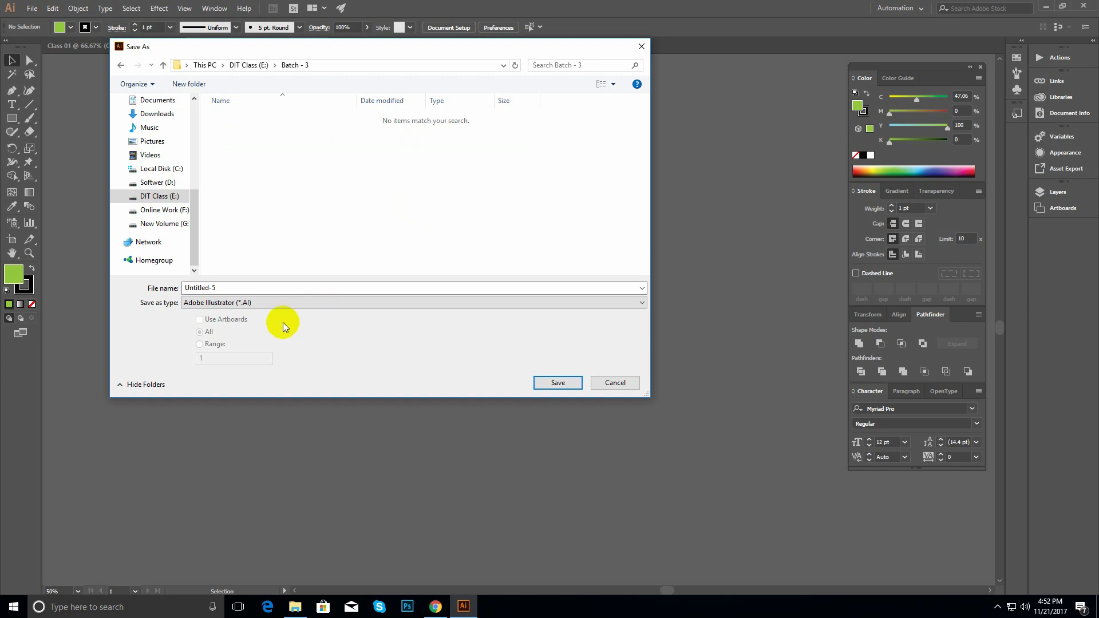
# - Name the file "Class 1" and save it in the Batch - 3 folder as Adobe Illustrator (*.AI)
pyautogui.doubleClick(222, 288)
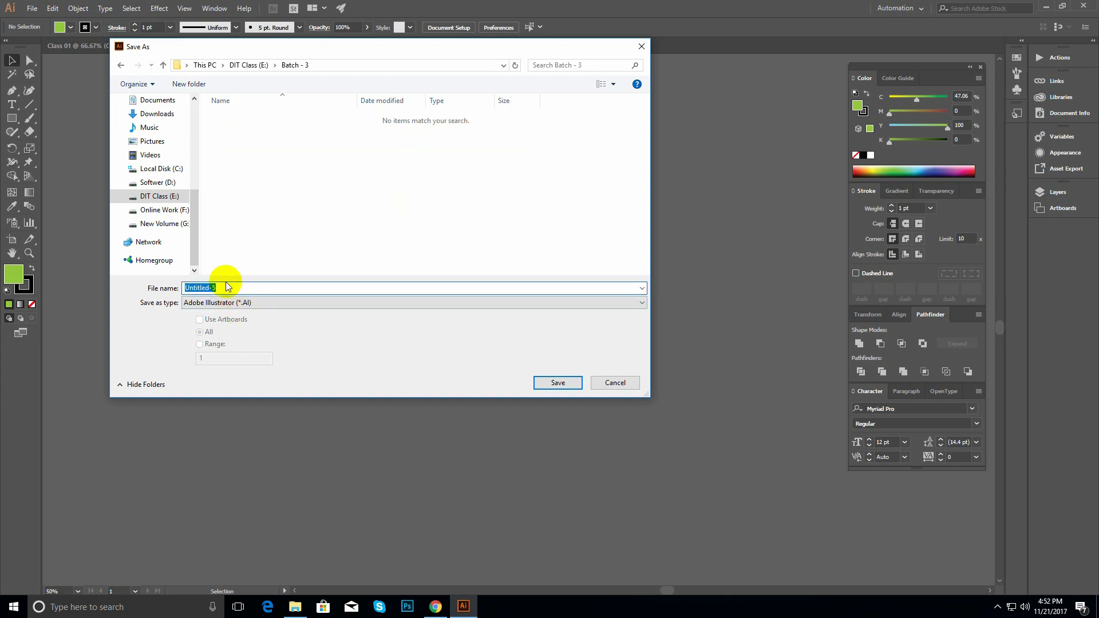
pyautogui.moveTo(280, 46); pyautogui.dragTo(346, 80)
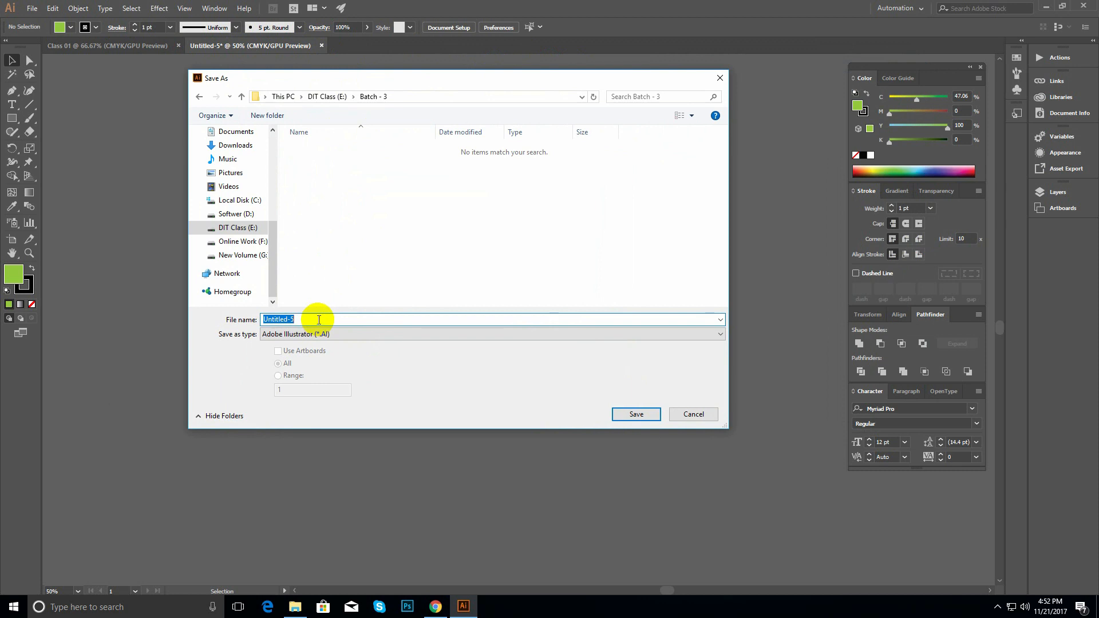
pyautogui.write('Class 1')
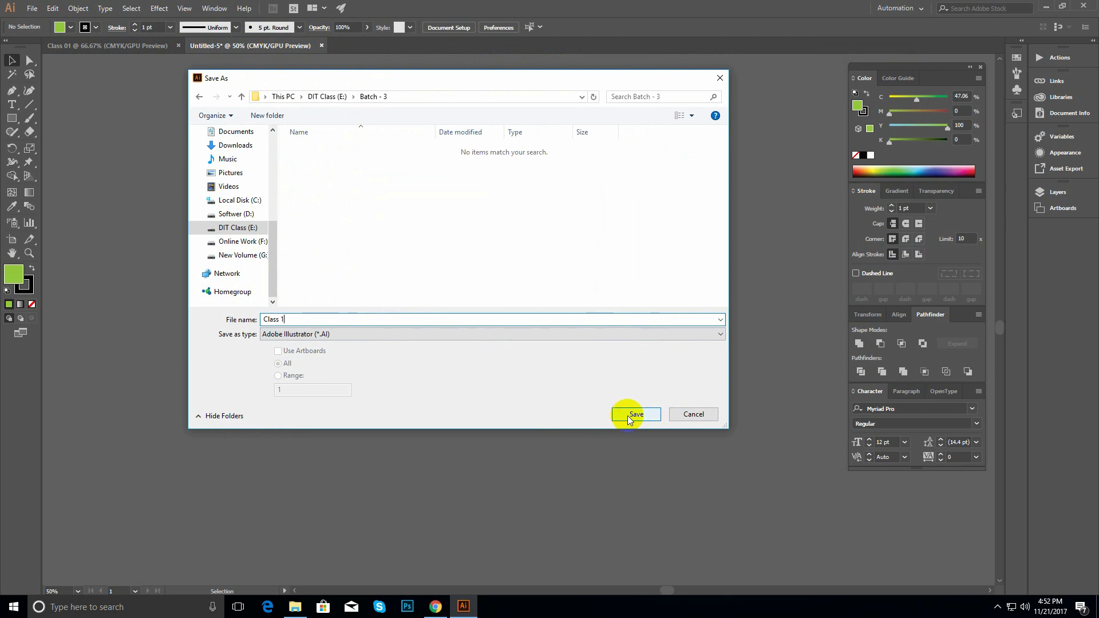
pyautogui.moveTo(499, 84); pyautogui.dragTo(376, 14)
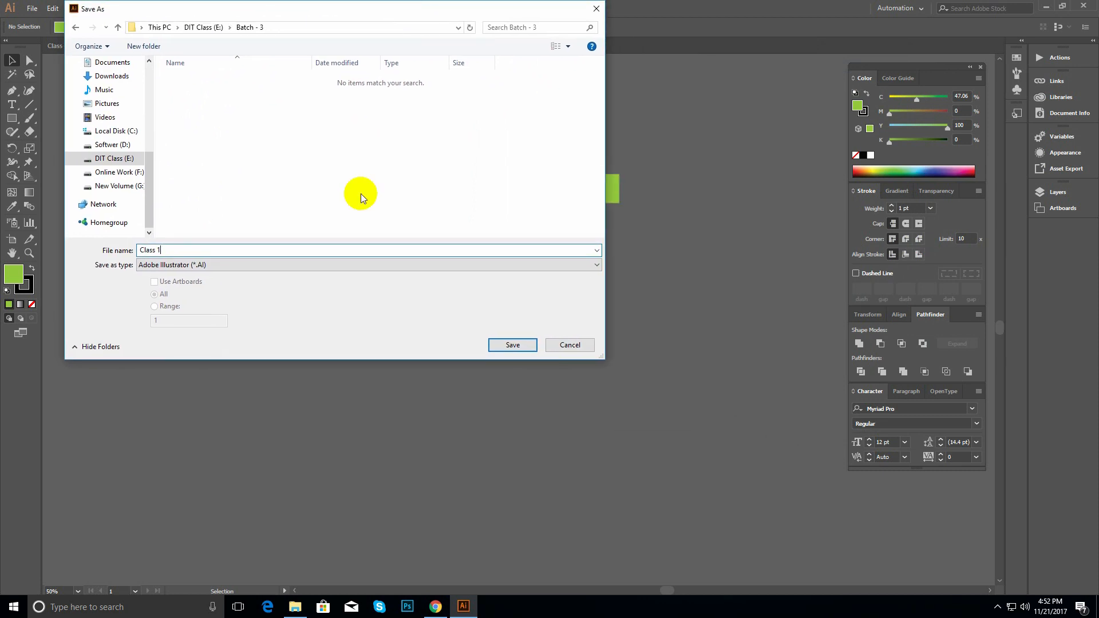
pyautogui.click(250, 266)
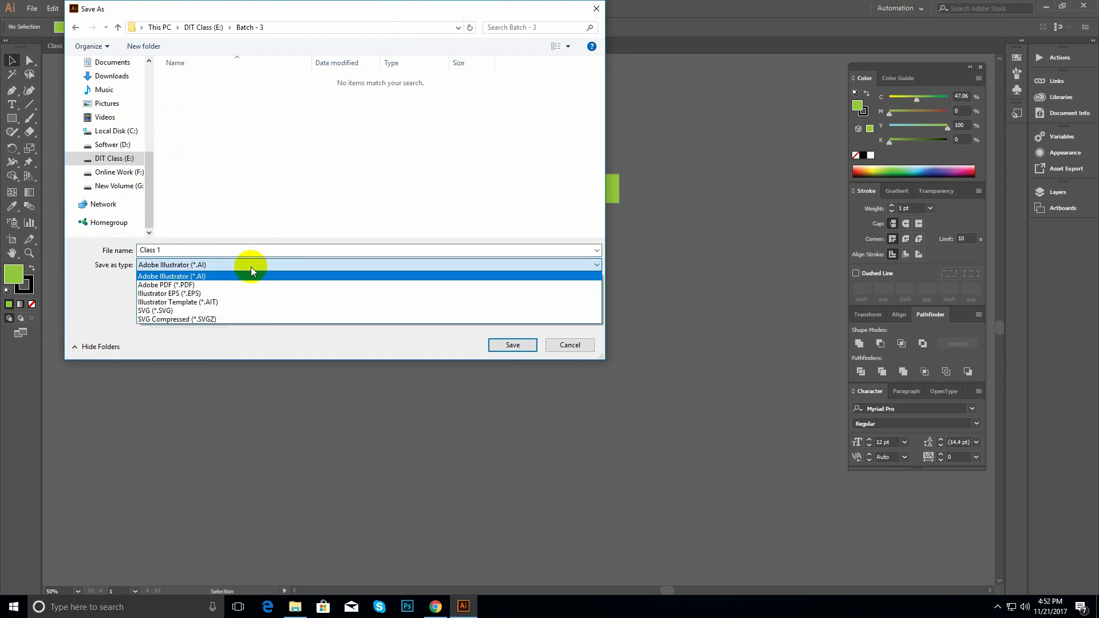
pyautogui.click(202, 277)
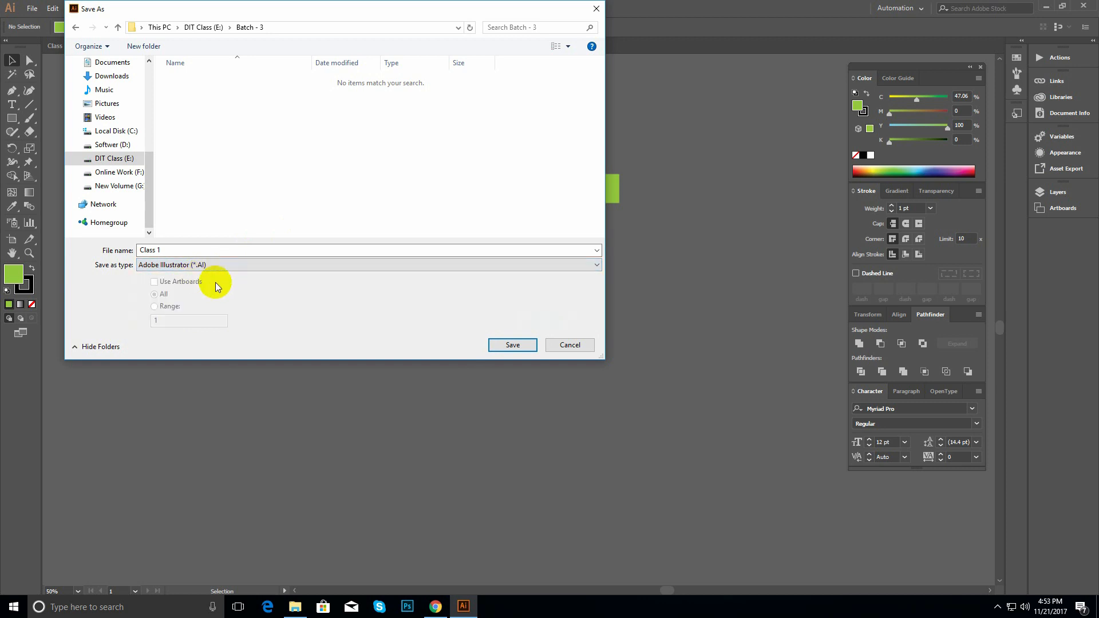
pyautogui.click(507, 352)
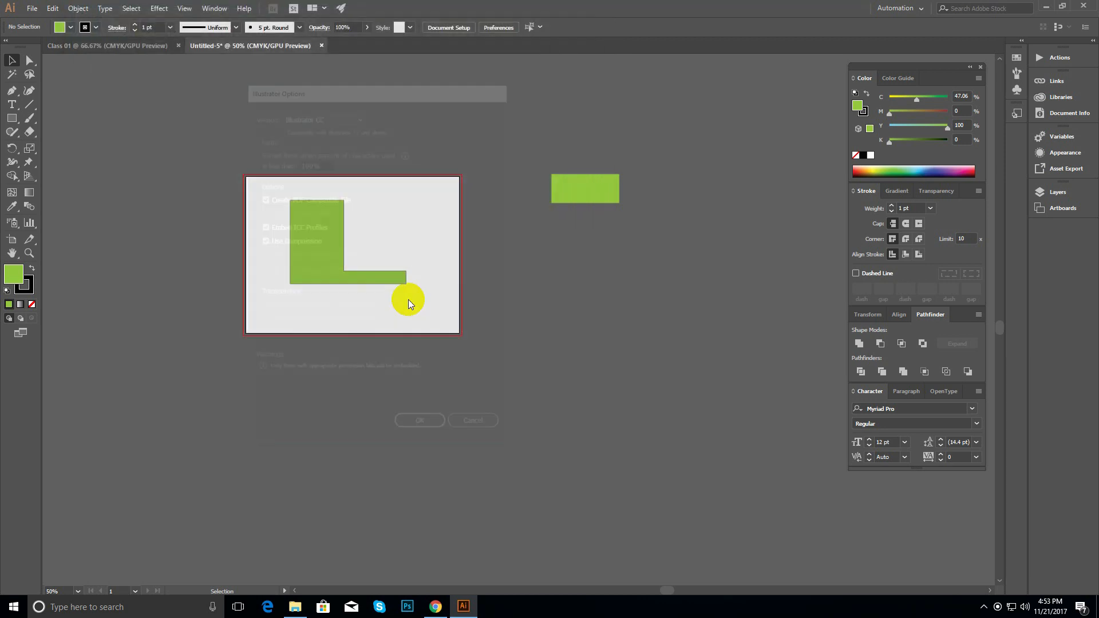
# - Review the available Illustrator versions, keep Illustrator CC with the default save options, and finish saving the file
pyautogui.moveTo(352, 92); pyautogui.dragTo(314, 91)
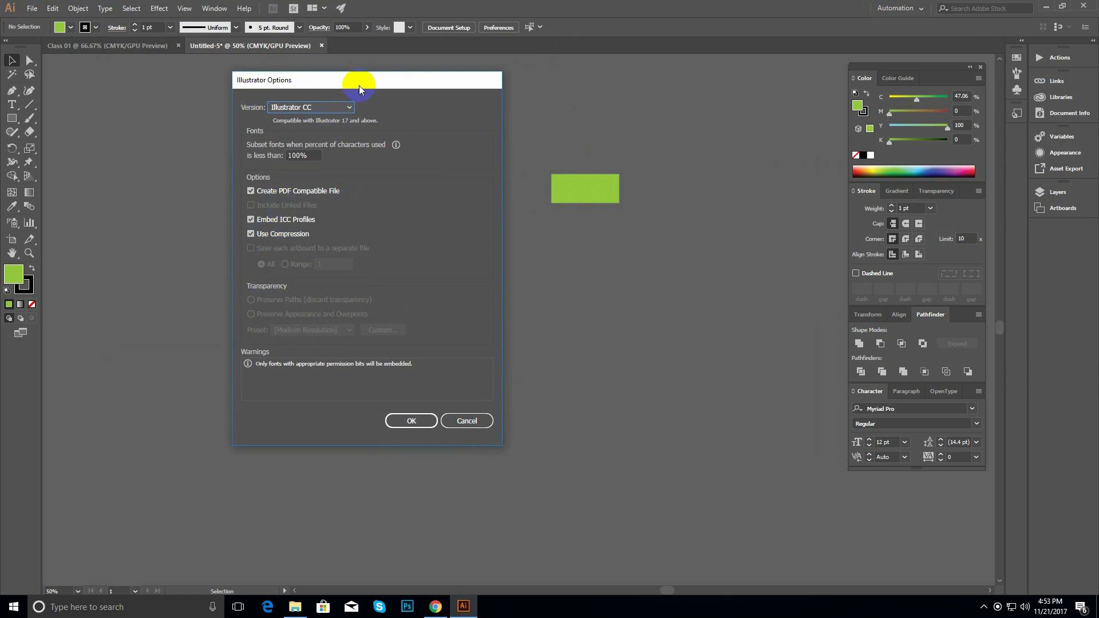
pyautogui.moveTo(359, 84); pyautogui.dragTo(328, 75)
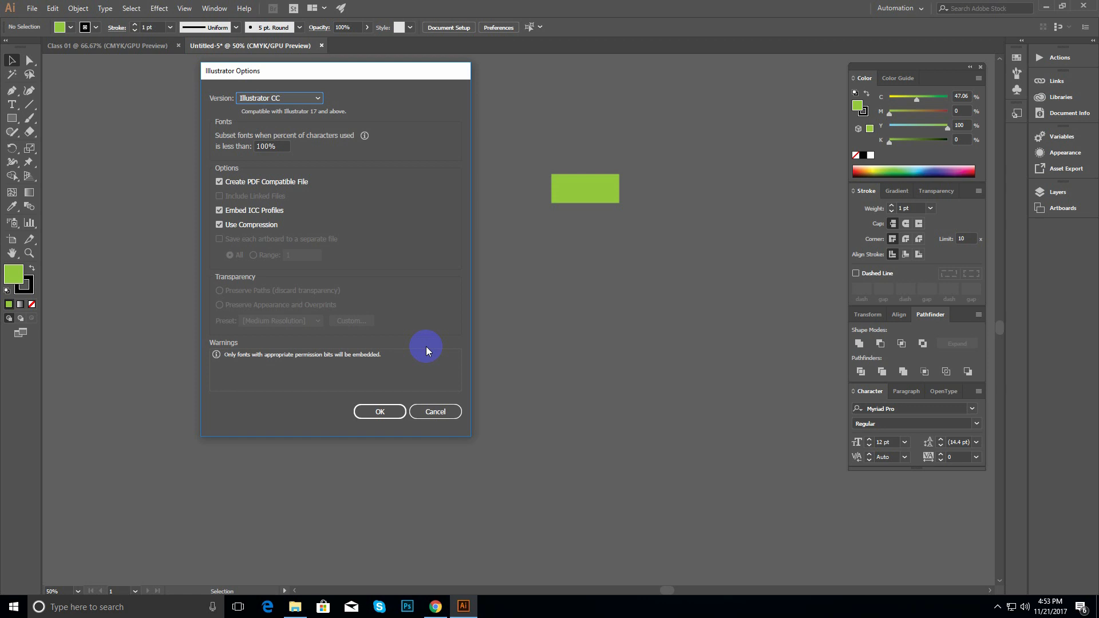
pyautogui.click(287, 98)
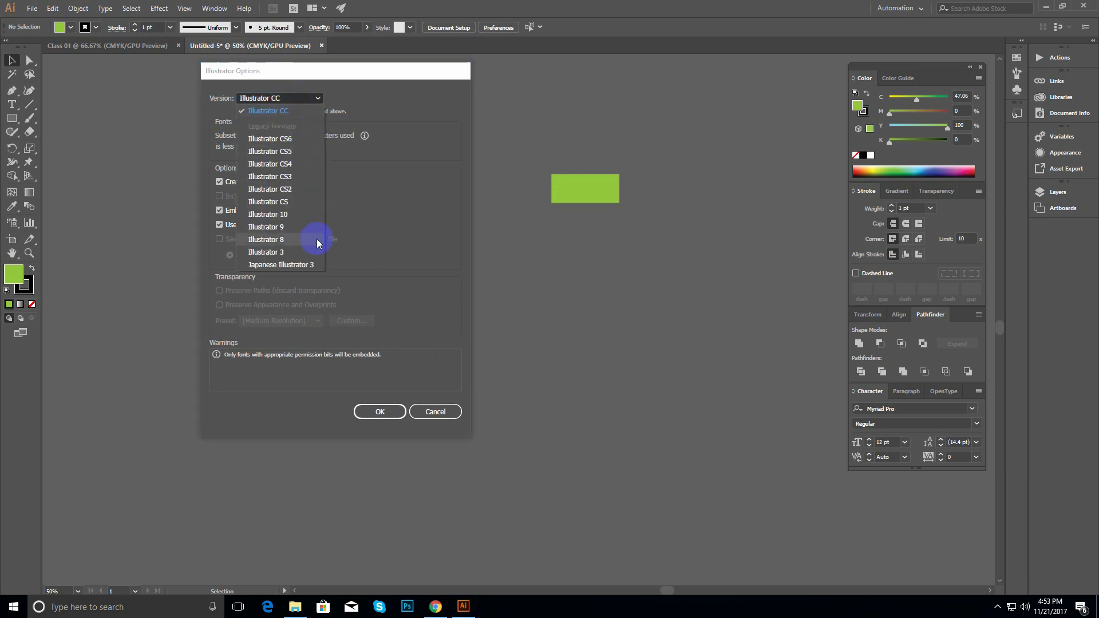
pyautogui.click(302, 94)
pyautogui.moveTo(318, 69); pyautogui.dragTo(372, 82)
pyautogui.click(360, 111)
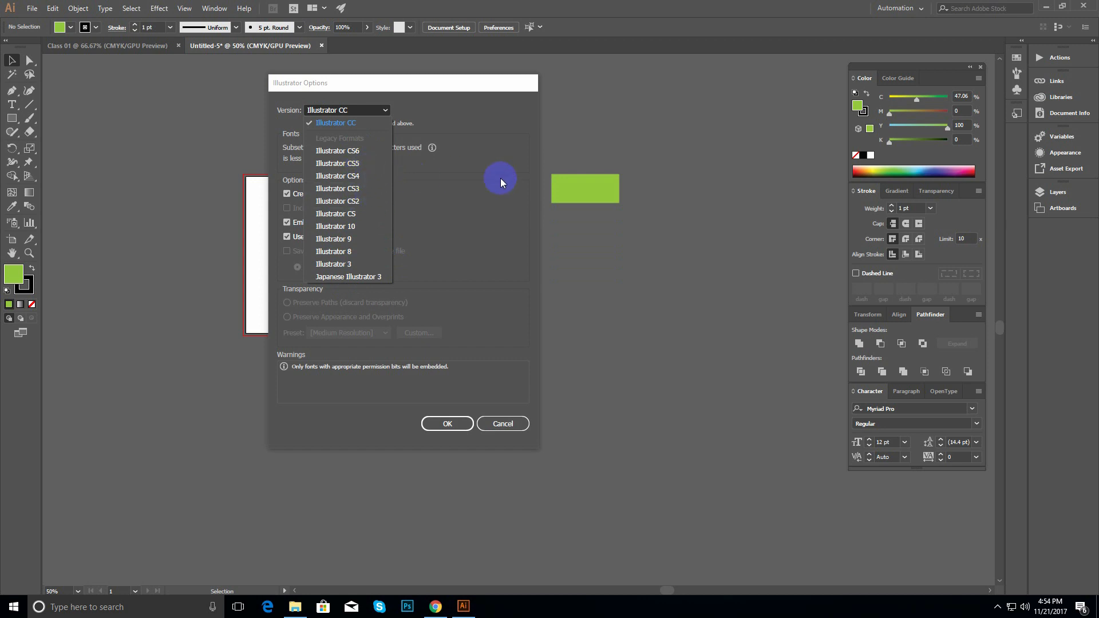
pyautogui.click(456, 234)
pyautogui.click(366, 110)
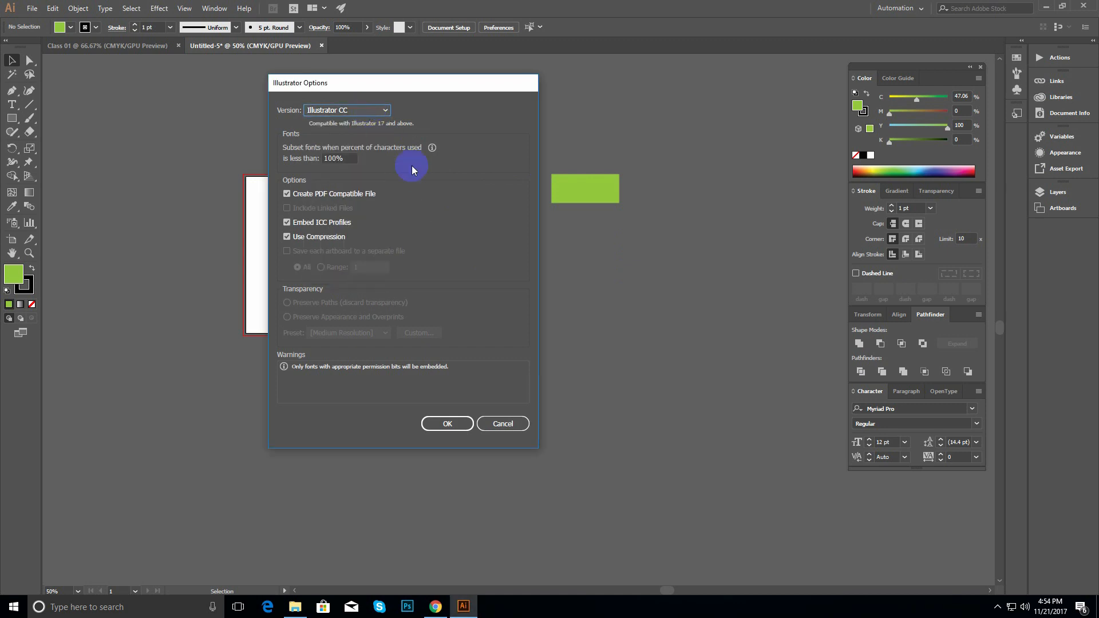
pyautogui.click(449, 424)
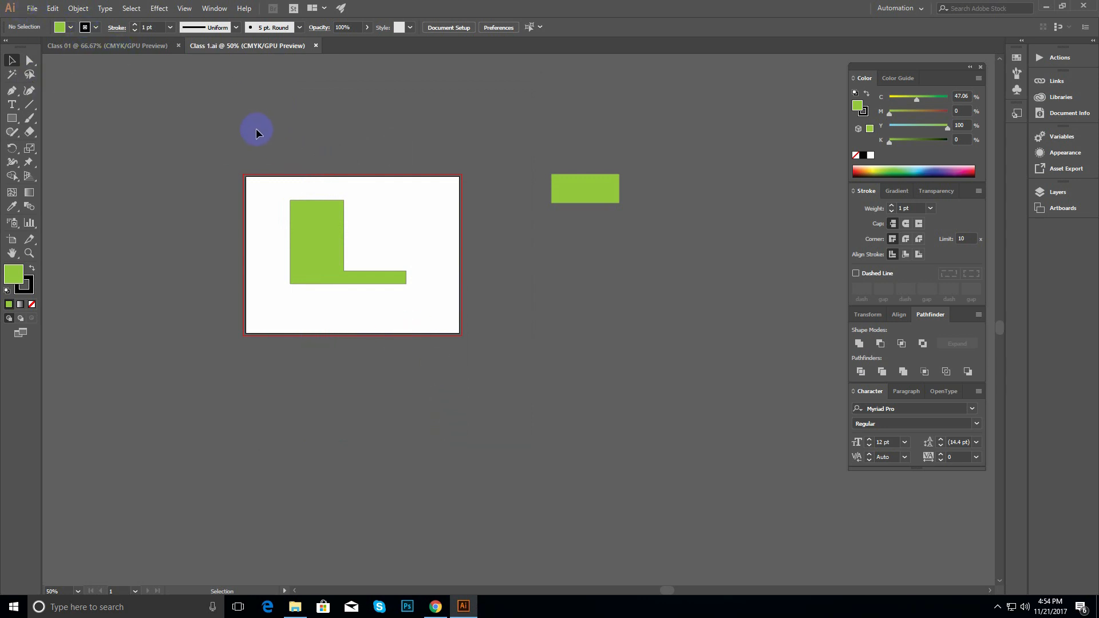
# - Close the saved Class 1 document and minimize Illustrator to reach the This PC window in File Explorer
pyautogui.click(316, 45)
pyautogui.click(1046, 6)
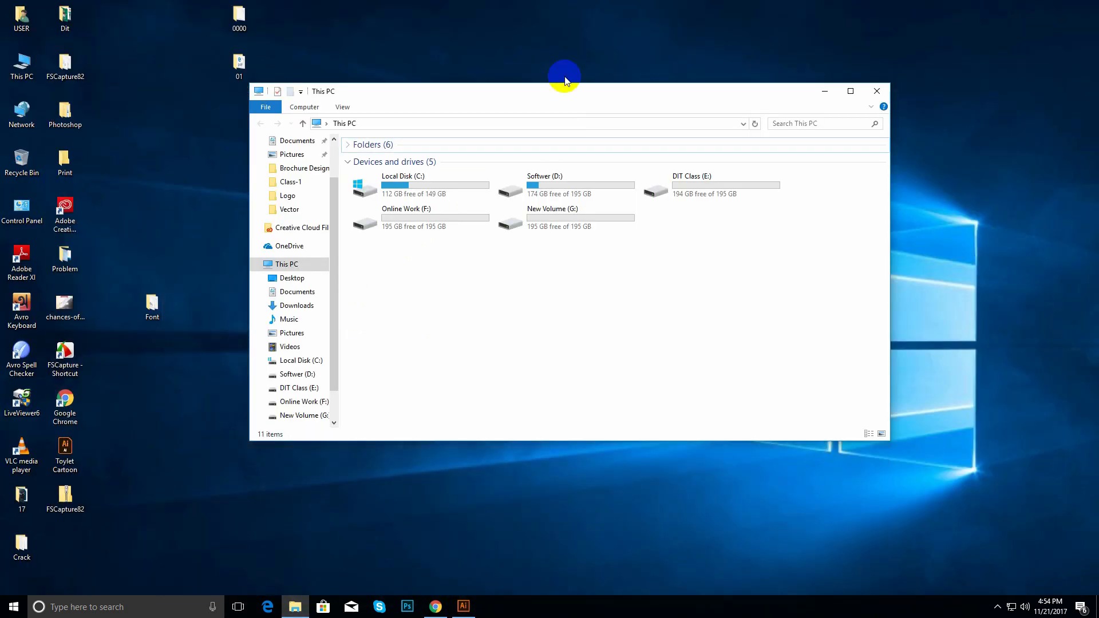
# - Open the Class 1 file from the Batch - 3 folder on the DIT Class (E:) drive
pyautogui.doubleClick(649, 188)
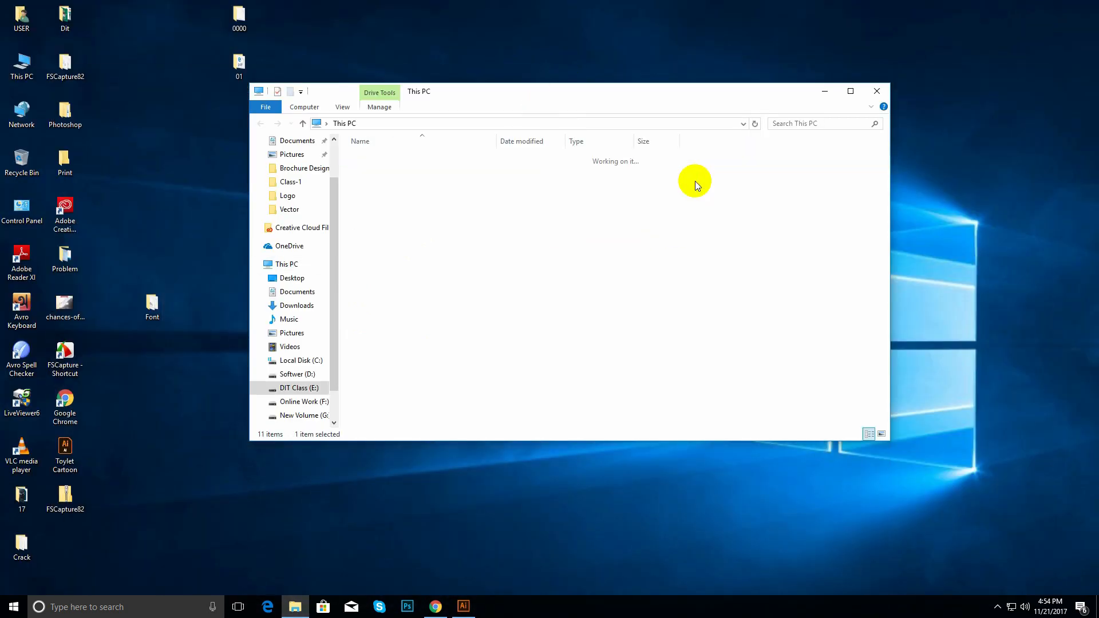
pyautogui.doubleClick(394, 153)
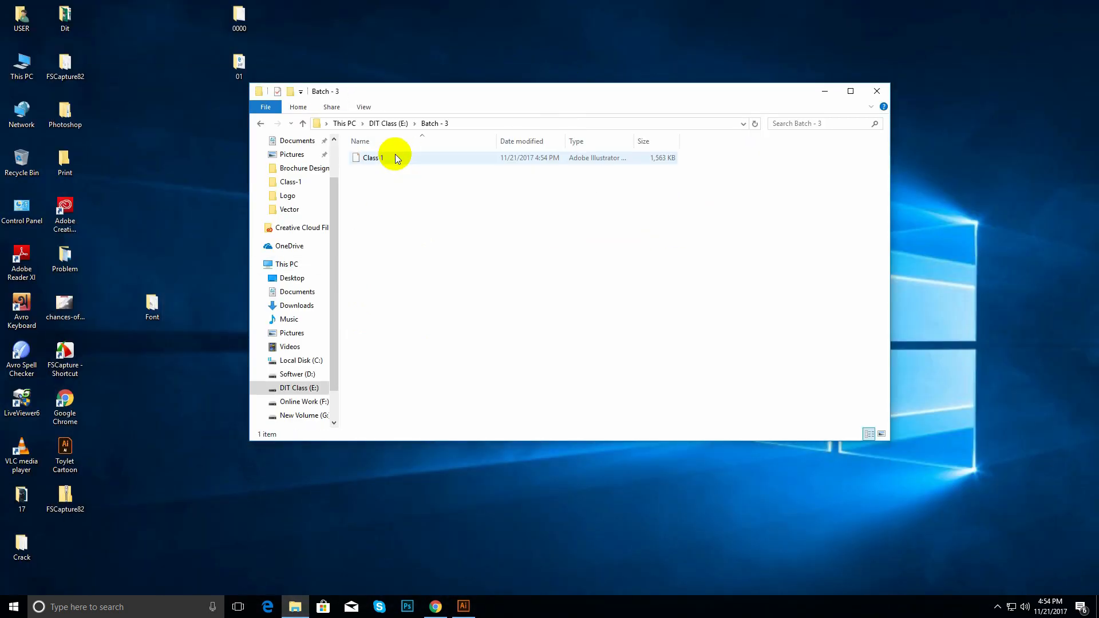
pyautogui.doubleClick(375, 158)
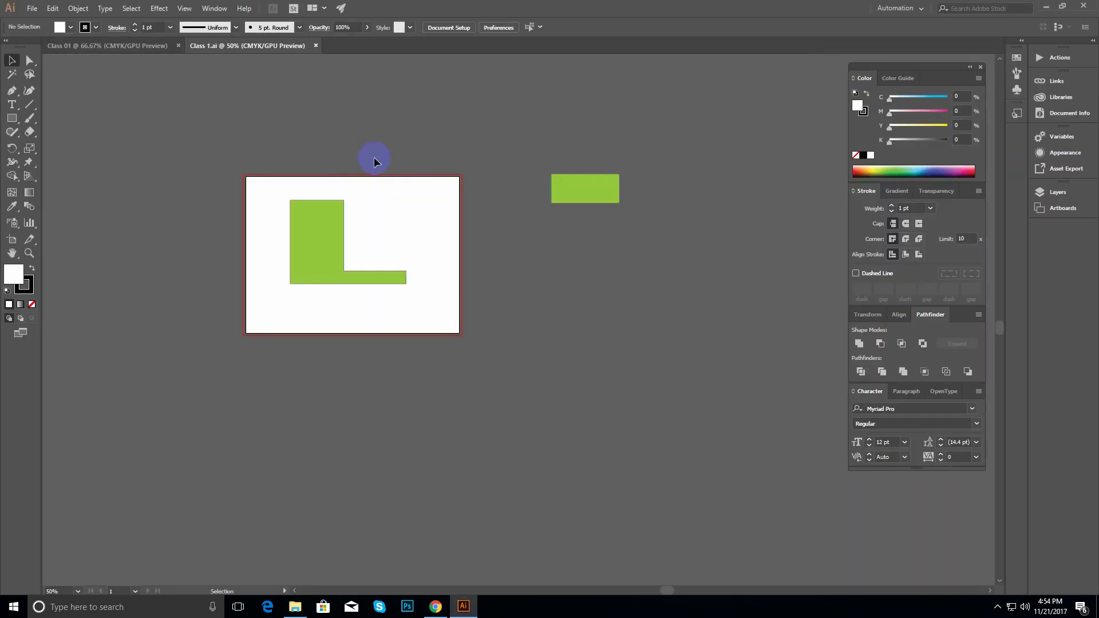
# - Select all artwork in the reopened Class 1 document, inspect it at 100% and 50%, and clear the selection
pyautogui.hotkey('ctrl', 'a')
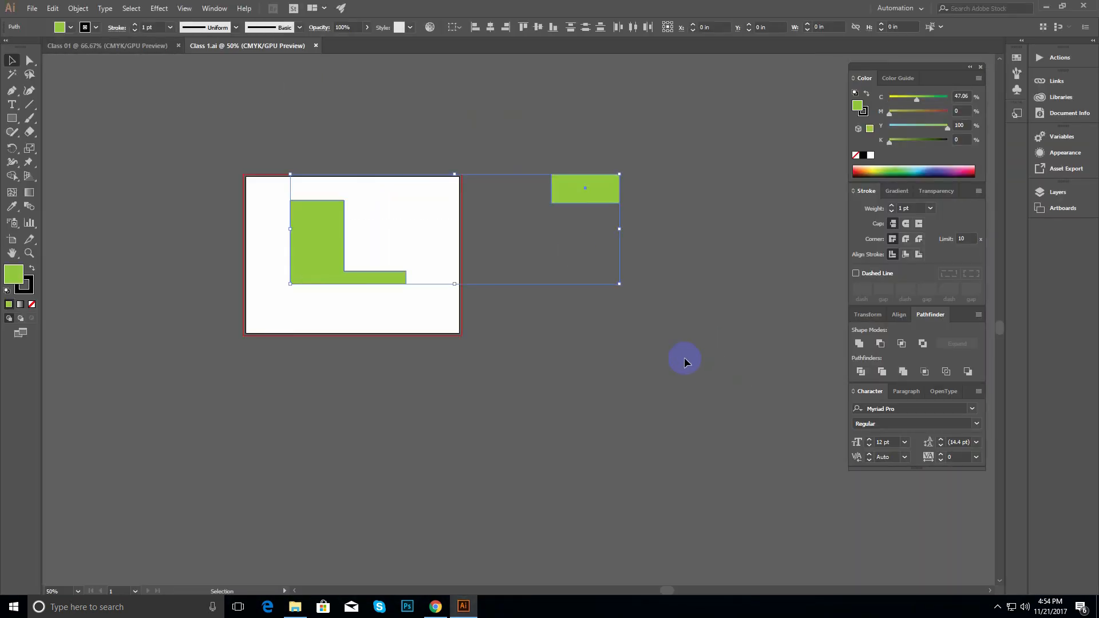
pyautogui.press('z')
pyautogui.keyDown('ctrl'); pyautogui.click(404, 229); pyautogui.keyUp('ctrl')
pyautogui.keyDown('ctrl'); pyautogui.click(463, 290); pyautogui.keyUp('ctrl')
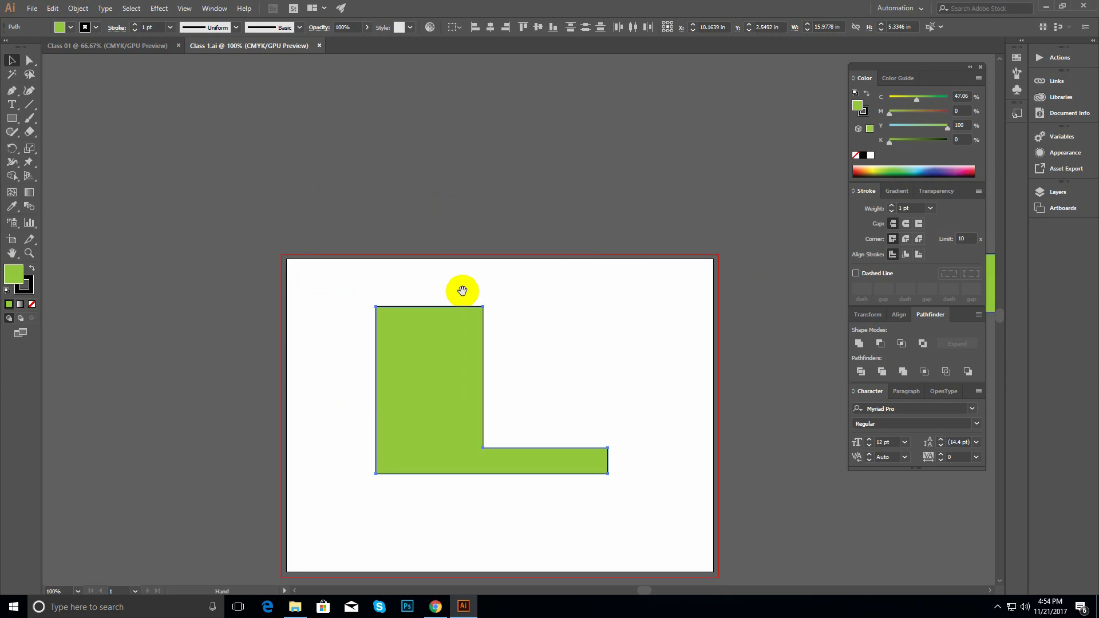
pyautogui.moveTo(461, 290); pyautogui.dragTo(329, 219)
pyautogui.keyDown('ctrl'); pyautogui.keyDown('alt'); pyautogui.click(465, 260); pyautogui.keyUp('alt'); pyautogui.keyUp('ctrl')
pyautogui.keyDown('ctrl'); pyautogui.keyDown('alt'); pyautogui.click(466, 259); pyautogui.keyUp('alt'); pyautogui.keyUp('ctrl')
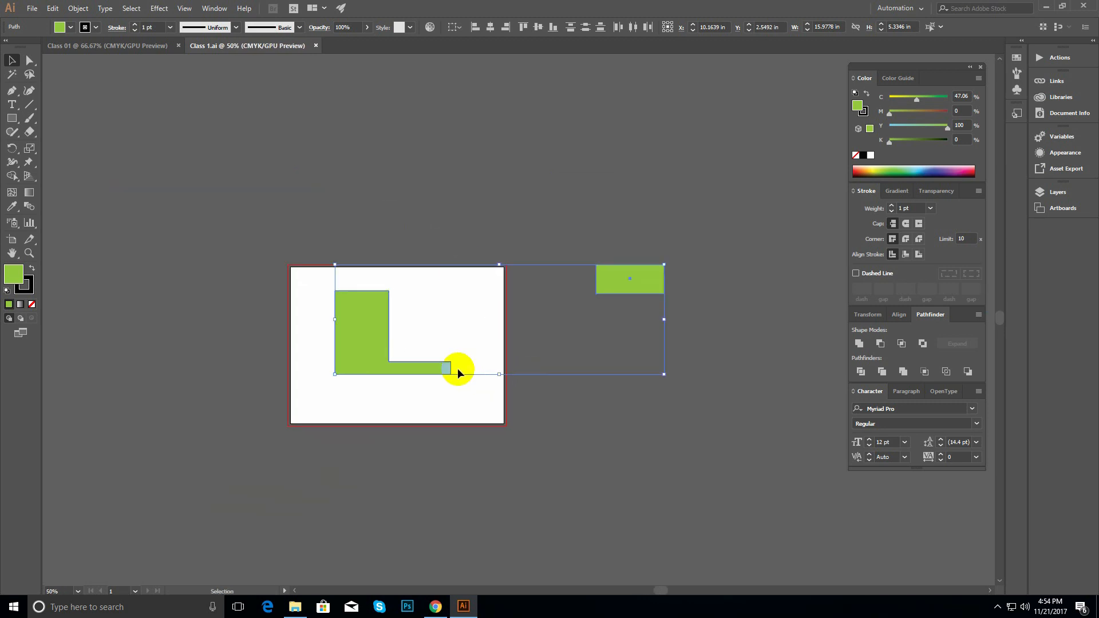
pyautogui.click(444, 395)
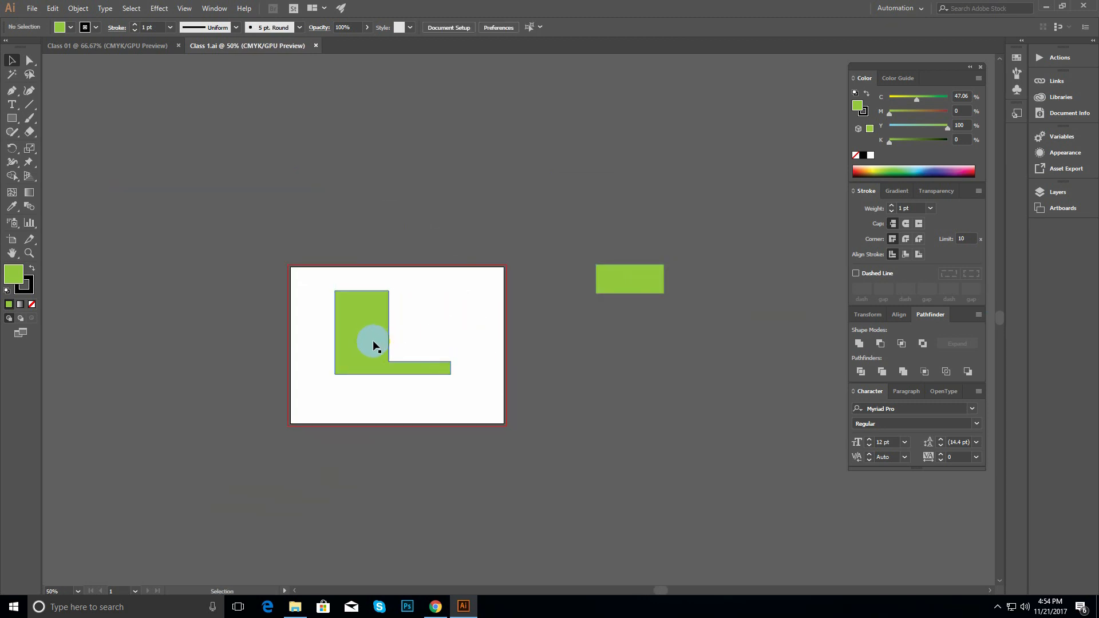
# - Draw a closed leaf-like shape with curved edges above the artboard using the Pen tool
pyautogui.click(12, 90)
pyautogui.click(147, 151)
pyautogui.click(383, 185)
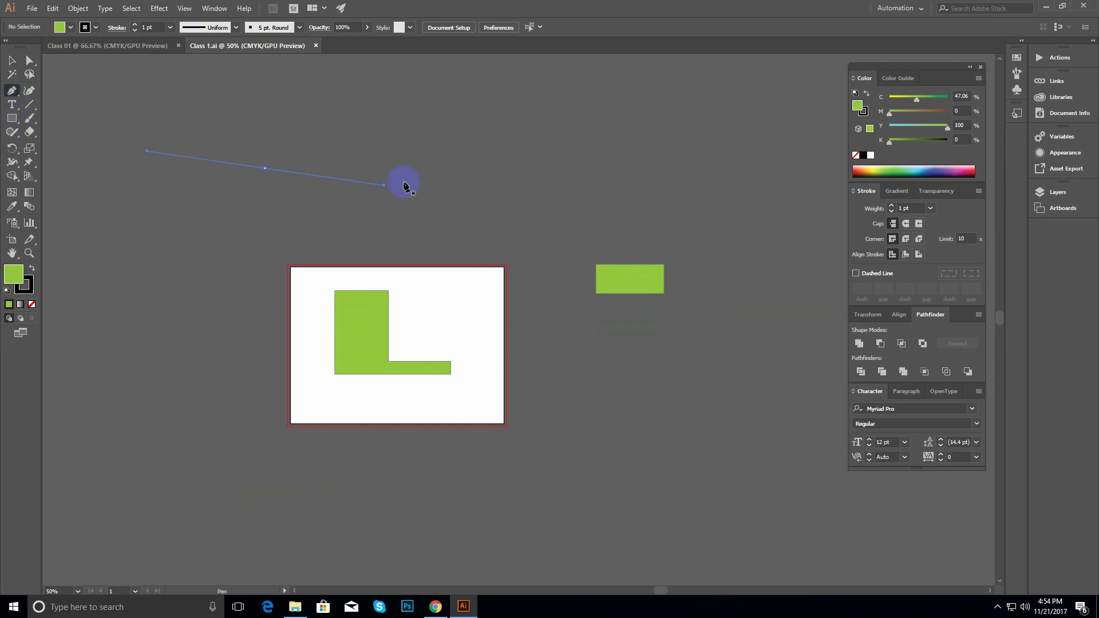
pyautogui.moveTo(563, 142); pyautogui.dragTo(563, 121)
pyautogui.moveTo(393, 95); pyautogui.dragTo(348, 102)
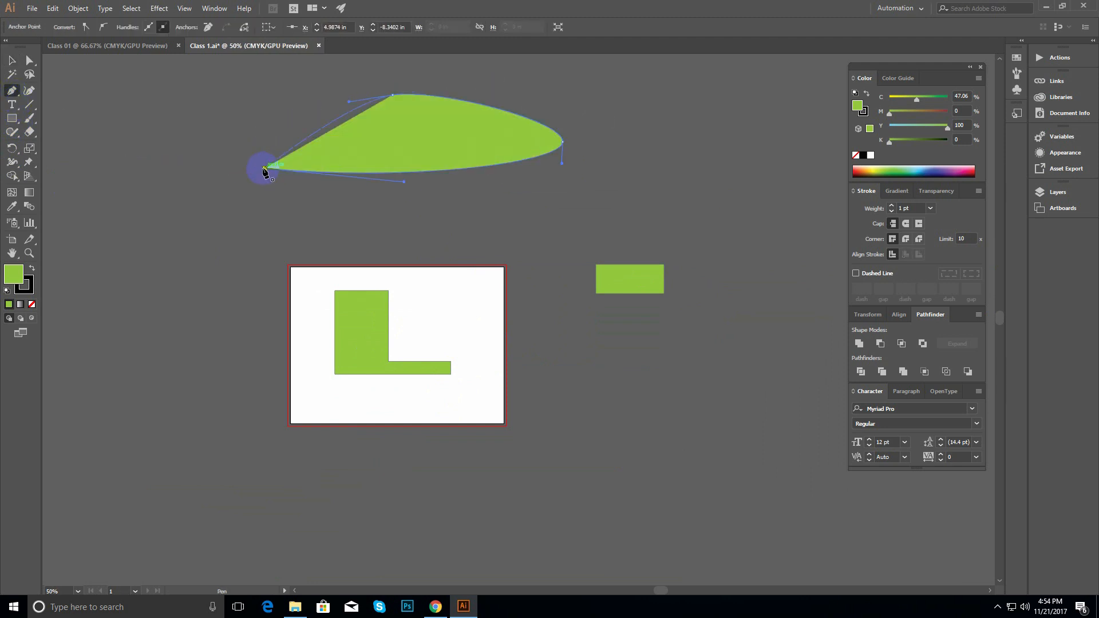
pyautogui.click(265, 168)
# - Draw a second closed curved shape beside the artboard's left edge with the Pen tool
pyautogui.click(216, 257)
pyautogui.moveTo(212, 364); pyautogui.dragTo(113, 336)
pyautogui.moveTo(88, 229); pyautogui.dragTo(118, 219)
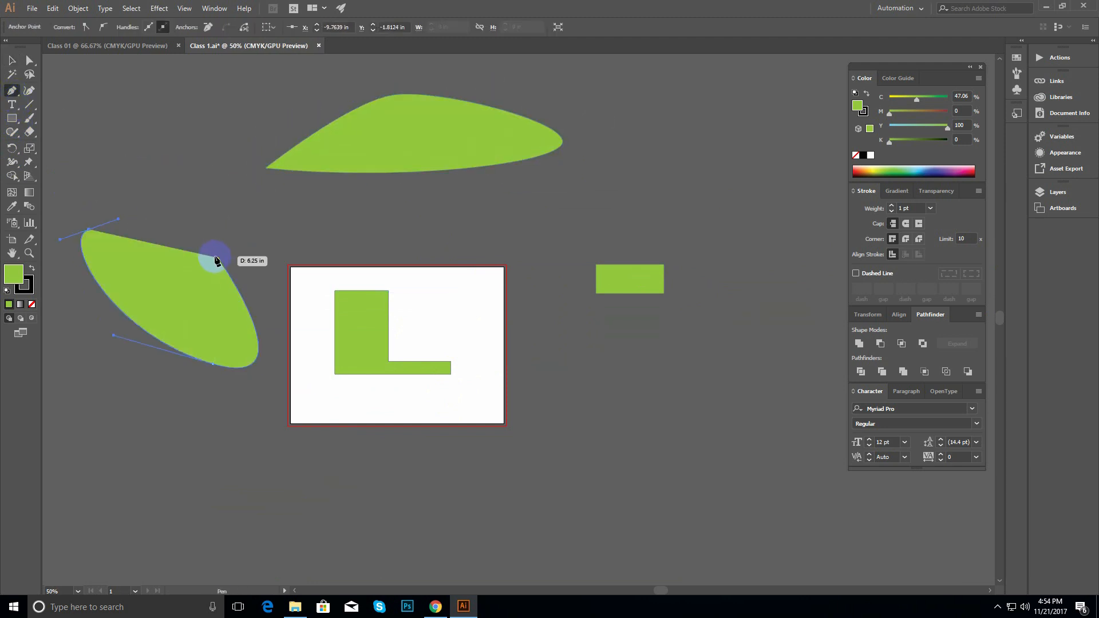
pyautogui.moveTo(216, 258); pyautogui.dragTo(233, 282)
# - Select both curved shapes and save the changes to the existing Class 1 file
pyautogui.click(10, 65)
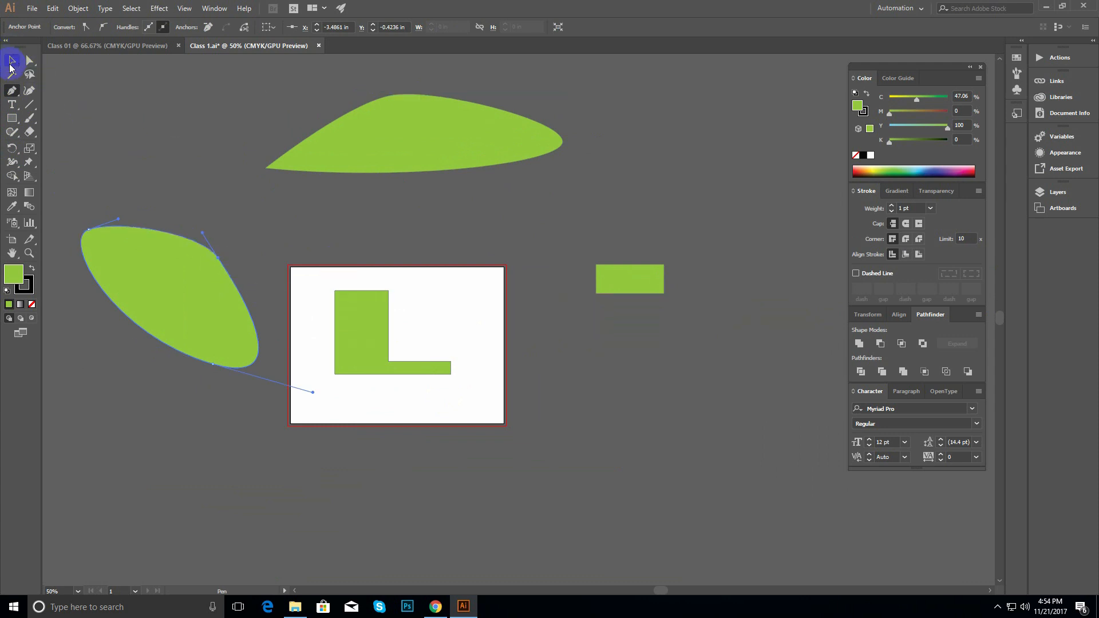
pyautogui.click(193, 156)
pyautogui.moveTo(139, 155); pyautogui.dragTo(434, 247)
pyautogui.click(32, 8)
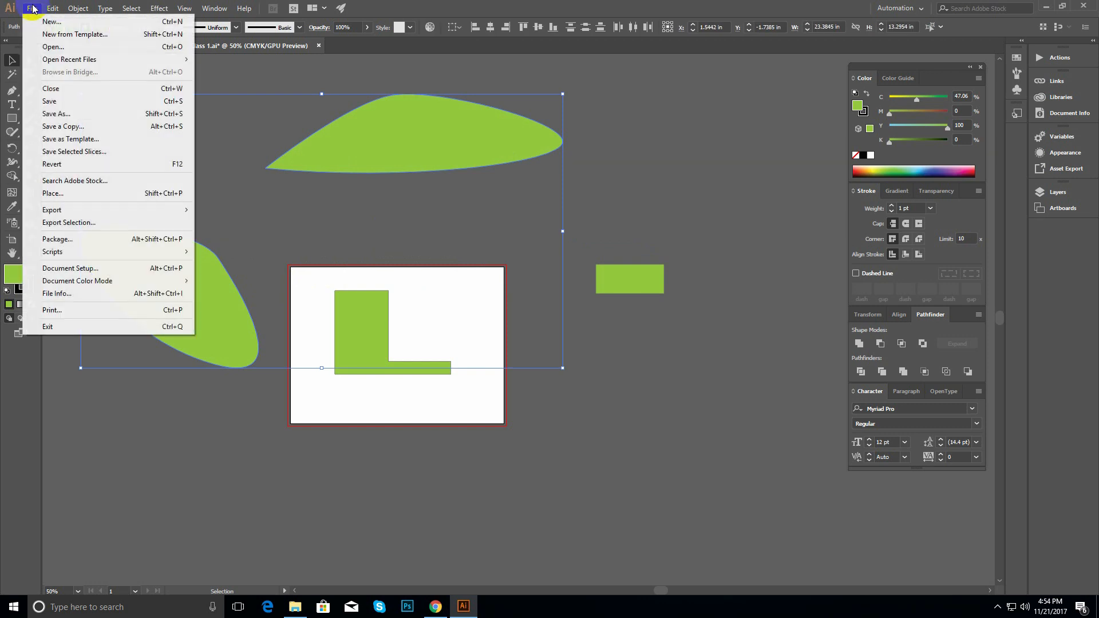
pyautogui.click(95, 101)
# - Check the Save As dialog's folder, file name and format settings, close it without saving, and deselect the shapes
pyautogui.click(32, 8)
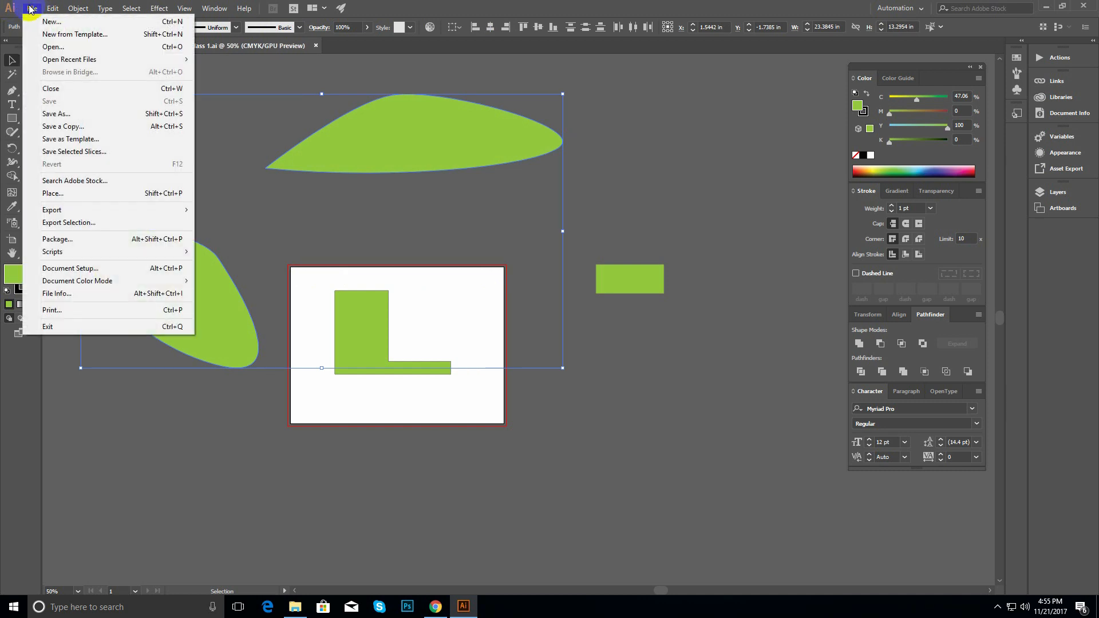
pyautogui.click(81, 115)
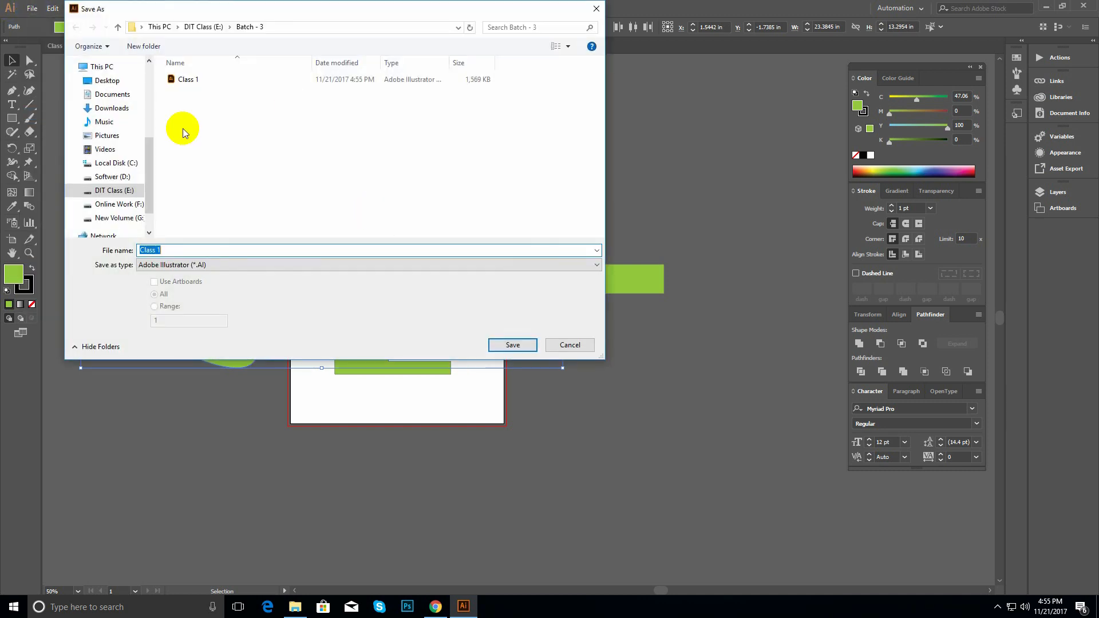
pyautogui.click(568, 345)
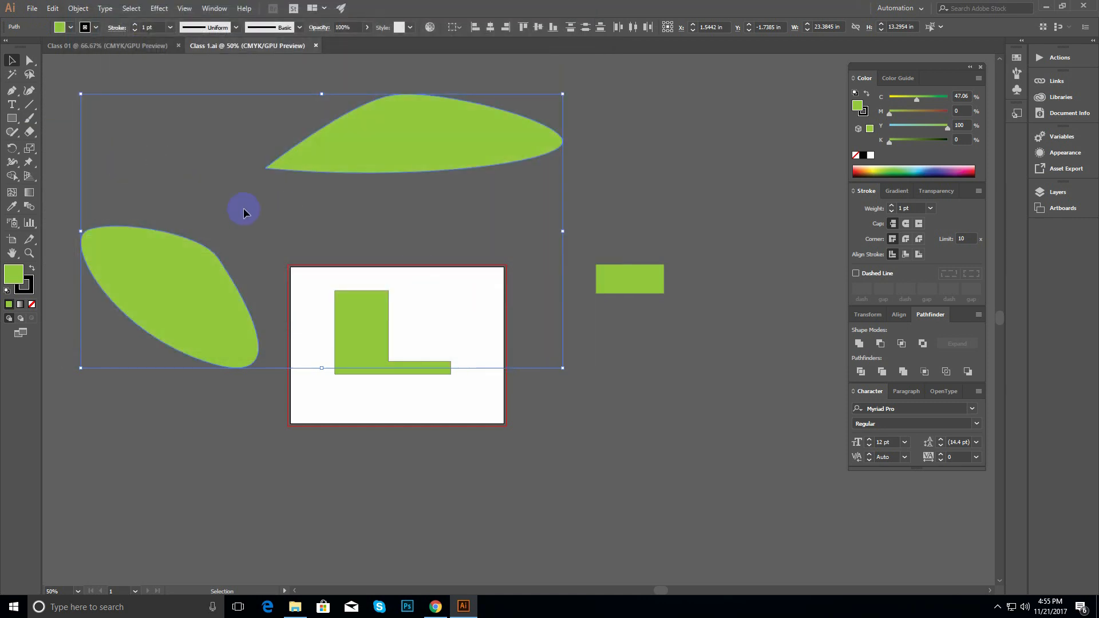
pyautogui.click(221, 181)
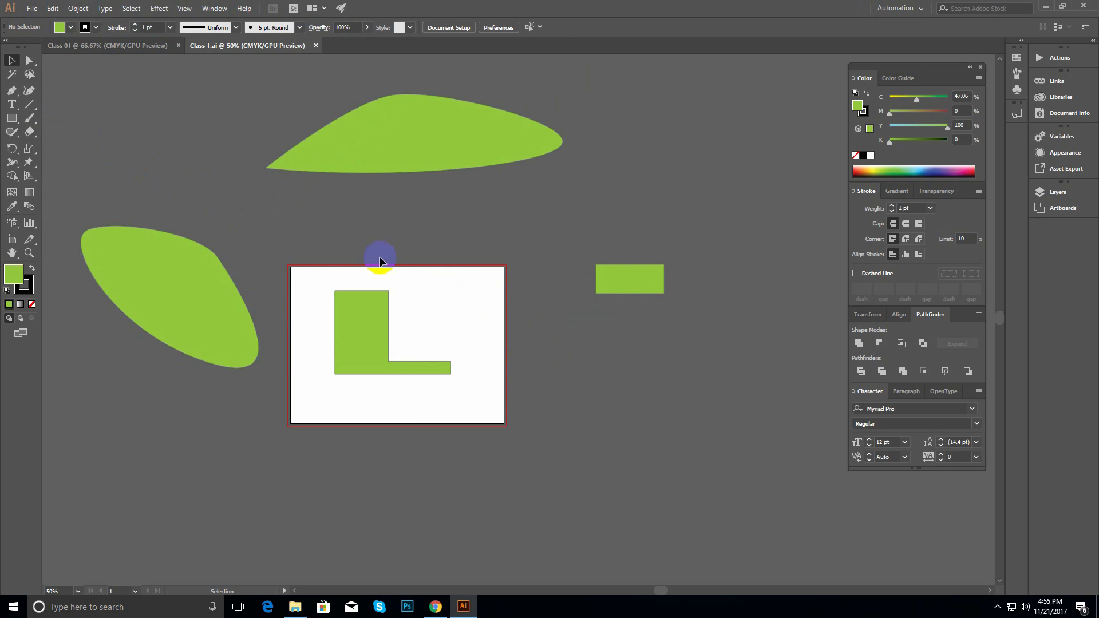
# - Delete both curved shapes outside the artboard and save the Class 1 document again
pyautogui.scroll(-1, 454, 248)
pyautogui.moveTo(454, 248); pyautogui.dragTo(400, 206)
pyautogui.click(401, 184)
pyautogui.press('Delete')
pyautogui.click(258, 277)
pyautogui.press('Delete')
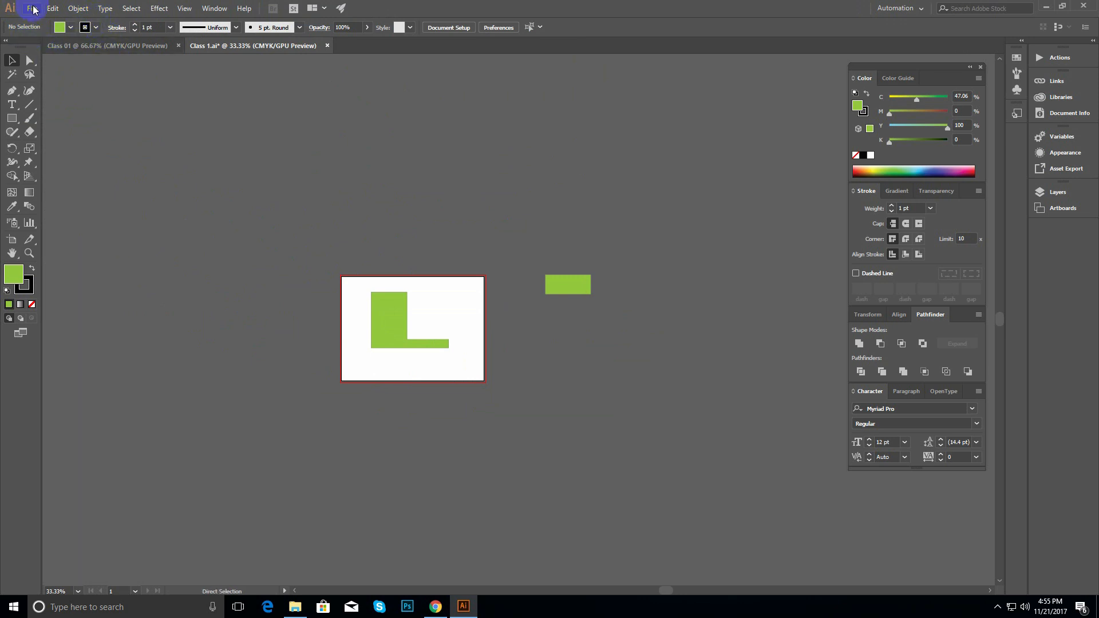
pyautogui.hotkey('ctrl', 's')
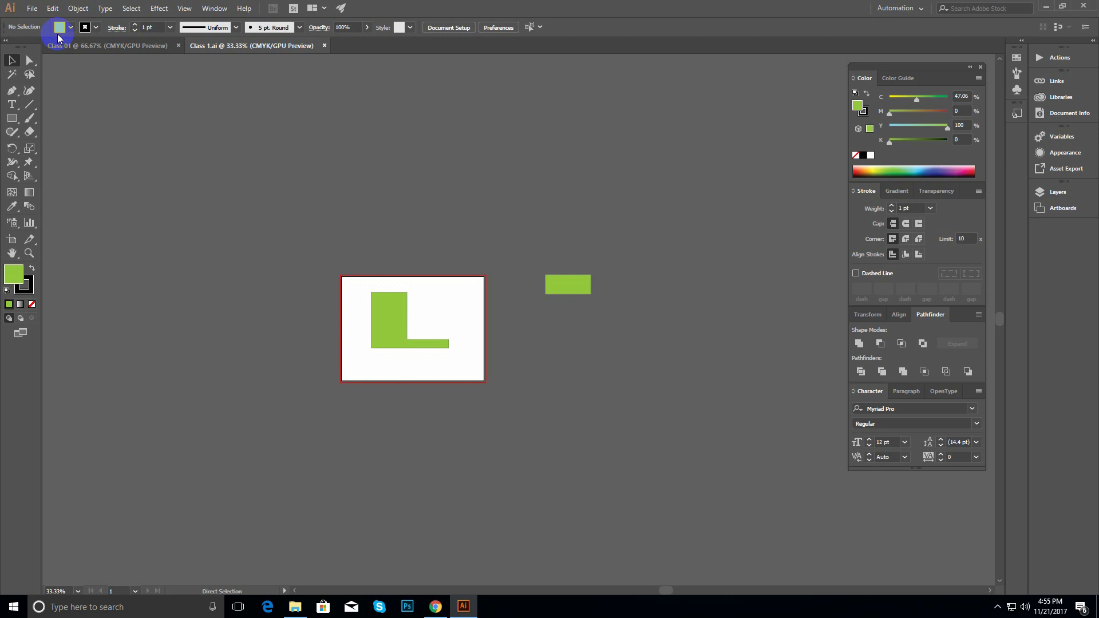
# - Zoom out to 8.33% to show the canvas boundary and pan the artboard back into view
pyautogui.press('z')
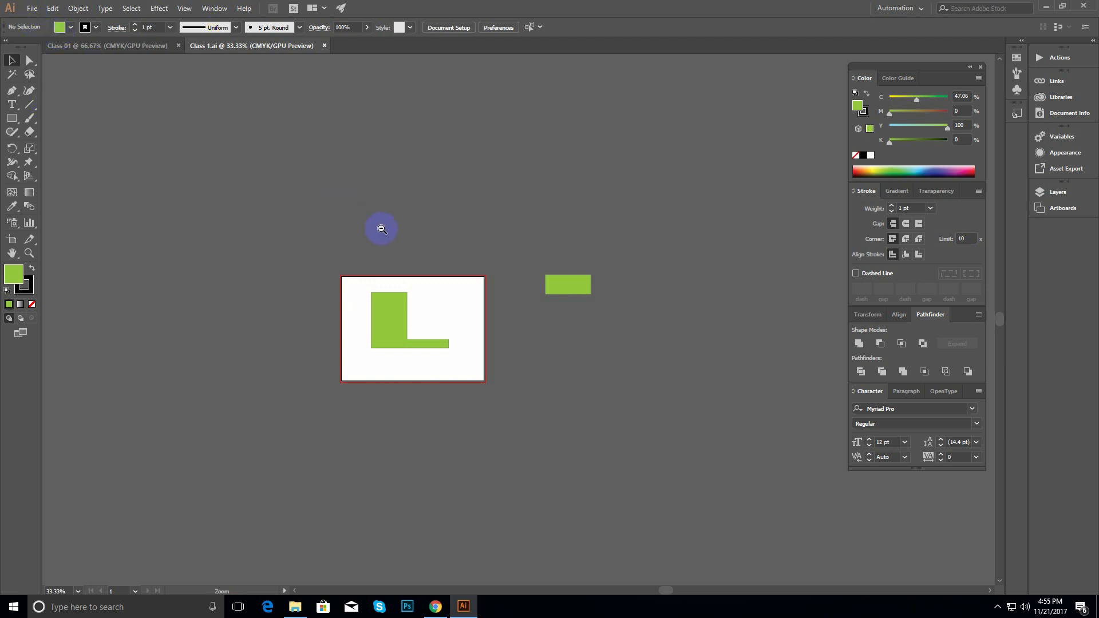
pyautogui.keyDown('alt'); pyautogui.click(381, 229); pyautogui.keyUp('alt')
pyautogui.keyDown('alt'); pyautogui.click(389, 237); pyautogui.keyUp('alt')
pyautogui.keyDown('alt'); pyautogui.click(395, 234); pyautogui.keyUp('alt')
pyautogui.keyDown('alt'); pyautogui.click(486, 286); pyautogui.keyUp('alt')
pyautogui.moveTo(597, 413); pyautogui.dragTo(477, 209)
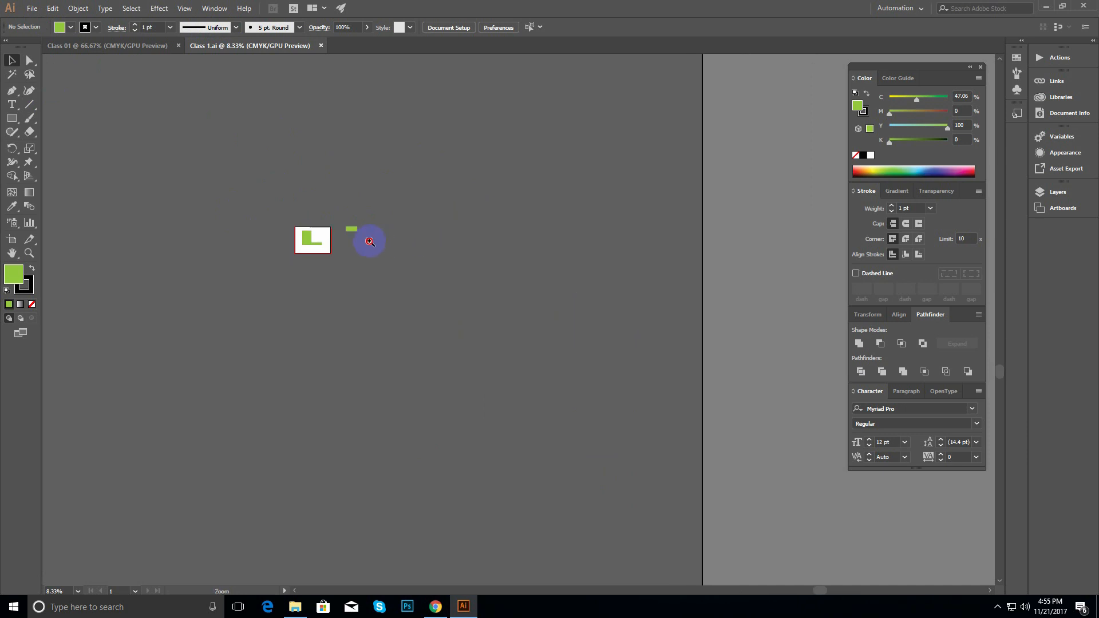
# - Zoom back in on the artboard to 50% and pan it to the middle of the view
pyautogui.keyDown('ctrl'); pyautogui.click(370, 242); pyautogui.keyUp('ctrl')
pyautogui.keyDown('ctrl'); pyautogui.click(369, 240); pyautogui.keyUp('ctrl')
pyautogui.keyDown('ctrl'); pyautogui.click(628, 429); pyautogui.keyUp('ctrl')
pyautogui.keyDown('ctrl'); pyautogui.click(496, 362); pyautogui.keyUp('ctrl')
pyautogui.keyDown('ctrl'); pyautogui.click(496, 361); pyautogui.keyUp('ctrl')
pyautogui.moveTo(521, 211); pyautogui.dragTo(449, 268)
pyautogui.keyDown('ctrl'); pyautogui.keyDown('alt'); pyautogui.click(490, 293); pyautogui.keyUp('alt'); pyautogui.keyUp('ctrl')
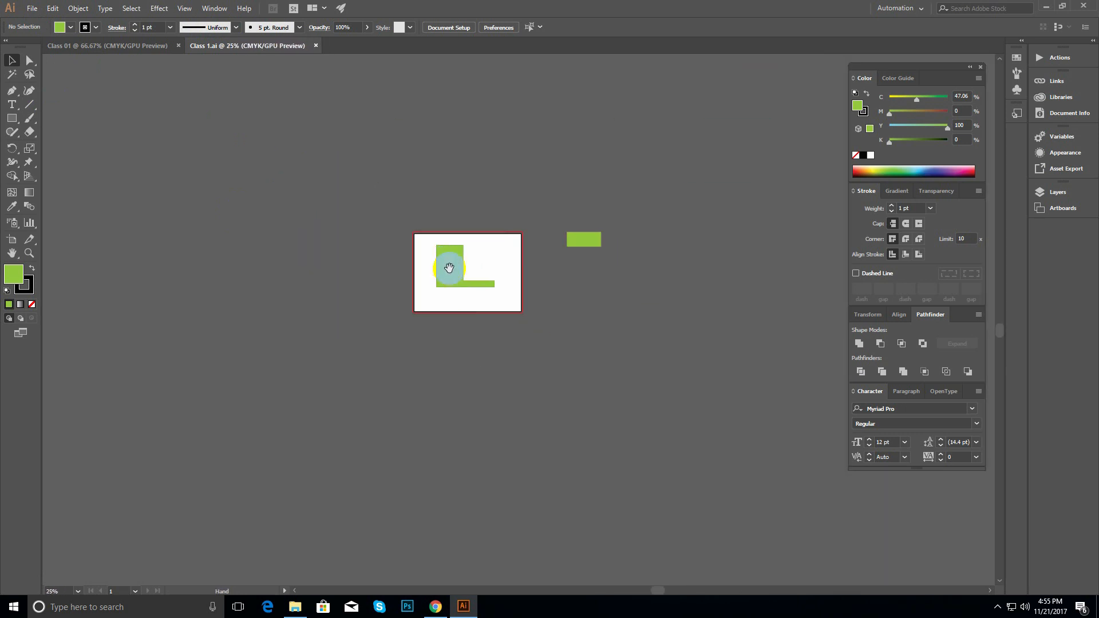
pyautogui.keyDown('ctrl'); pyautogui.click(423, 257); pyautogui.keyUp('ctrl')
pyautogui.keyDown('ctrl'); pyautogui.click(418, 256); pyautogui.keyUp('ctrl')
pyautogui.moveTo(552, 324); pyautogui.dragTo(335, 220)
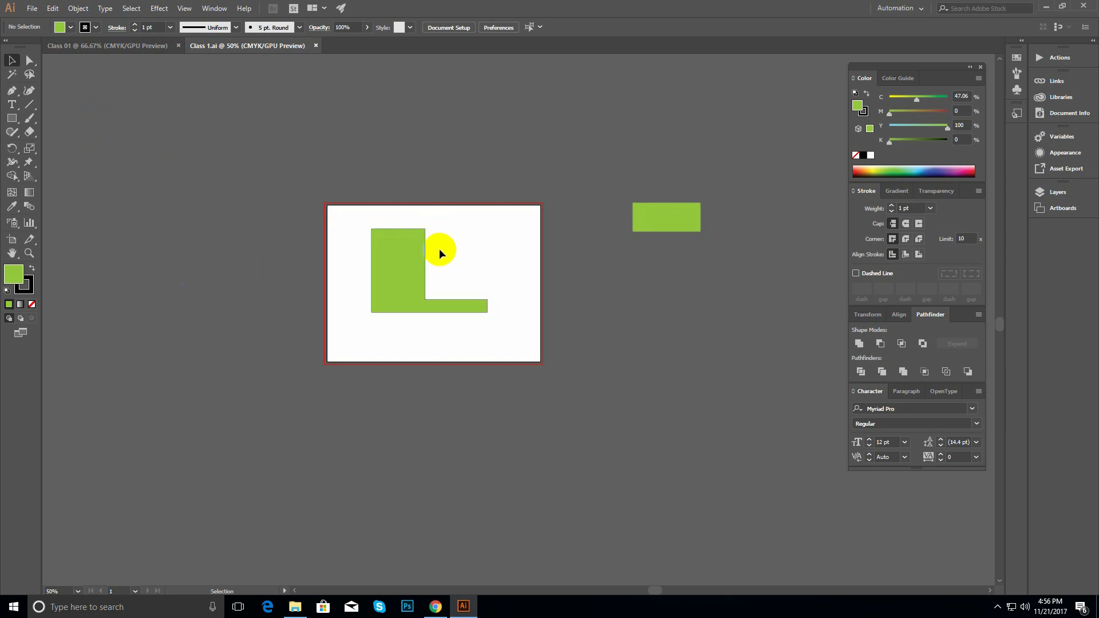
# - Select and deselect the green L shape, and magnify the artboard to 100%, panning to keep it centred
pyautogui.moveTo(290, 204); pyautogui.dragTo(482, 360)
pyautogui.click(525, 336)
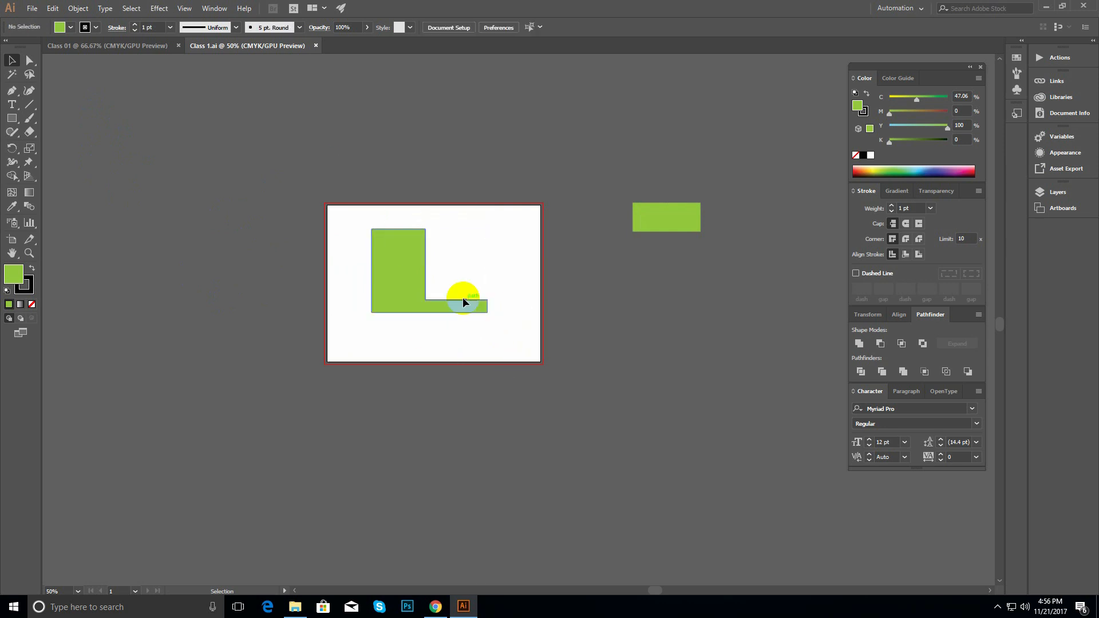
pyautogui.keyDown('ctrl'); pyautogui.click(433, 289); pyautogui.keyUp('ctrl')
pyautogui.moveTo(477, 322); pyautogui.dragTo(411, 296)
pyautogui.keyDown('ctrl'); pyautogui.click(463, 275); pyautogui.keyUp('ctrl')
pyautogui.moveTo(487, 315); pyautogui.dragTo(423, 262)
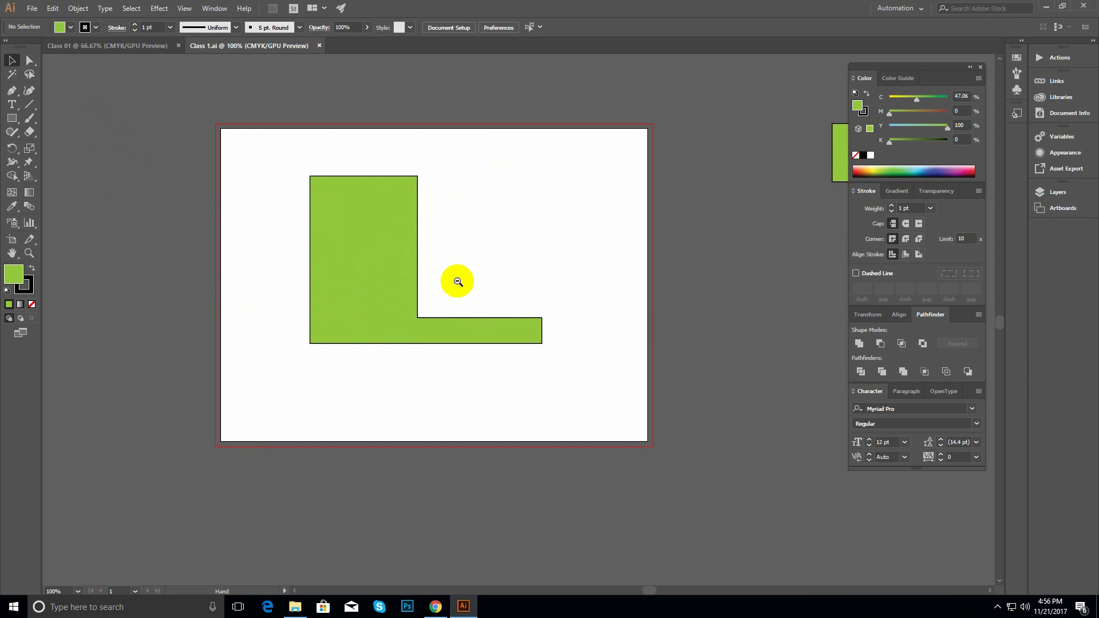
# - Demonstrate temporary zooming and panning from 100% down to 33.33% and back up to 100%
pyautogui.keyDown('ctrl'); pyautogui.keyDown('alt'); pyautogui.click(448, 282); pyautogui.keyUp('alt'); pyautogui.keyUp('ctrl')
pyautogui.keyDown('ctrl'); pyautogui.keyDown('alt'); pyautogui.click(450, 281); pyautogui.keyUp('alt'); pyautogui.keyUp('ctrl')
pyautogui.keyDown('ctrl'); pyautogui.keyDown('alt'); pyautogui.click(448, 283); pyautogui.keyUp('alt'); pyautogui.keyUp('ctrl')
pyautogui.moveTo(576, 333); pyautogui.dragTo(437, 251)
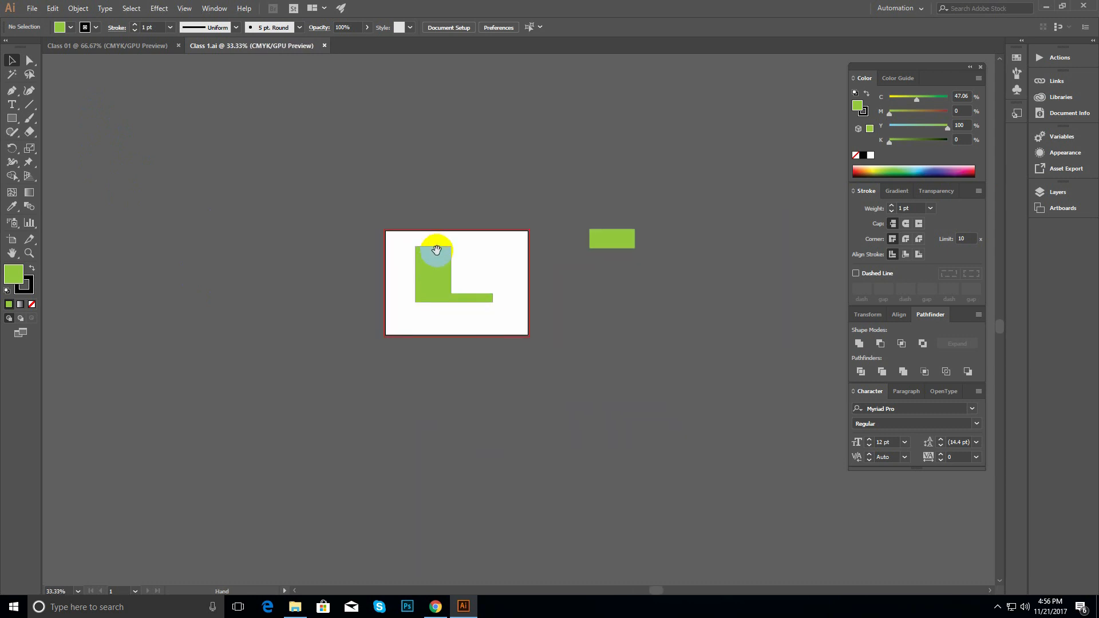
pyautogui.keyDown('ctrl'); pyautogui.click(443, 289); pyautogui.keyUp('ctrl')
pyautogui.keyDown('ctrl'); pyautogui.click(446, 288); pyautogui.keyUp('ctrl')
pyautogui.moveTo(481, 297); pyautogui.dragTo(366, 252)
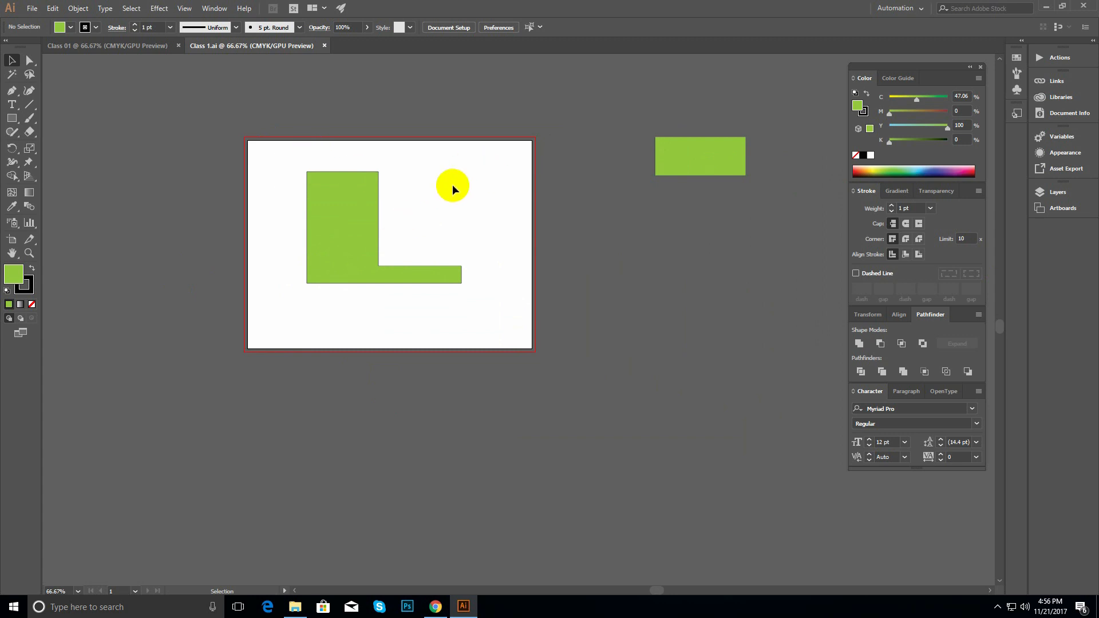
pyautogui.keyDown('ctrl'); pyautogui.click(418, 230); pyautogui.keyUp('ctrl')
pyautogui.moveTo(461, 266); pyautogui.dragTo(405, 224)
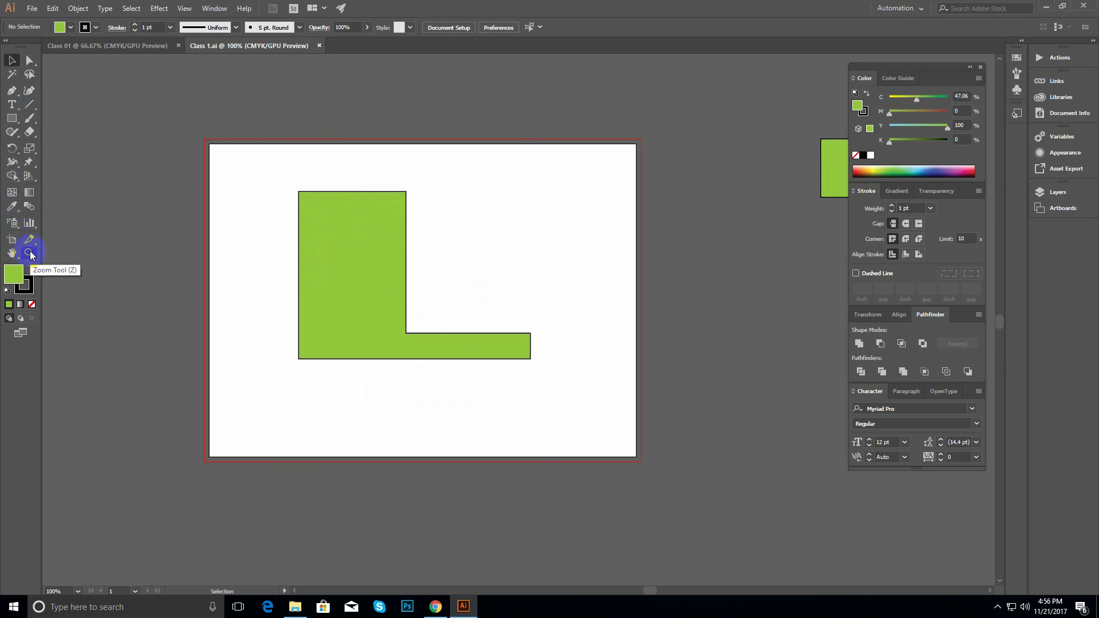
# - Demonstrate the Zoom Tool by magnifying and reducing the artwork, finish at 66.67%, and return to the Selection tool
pyautogui.click(30, 254)
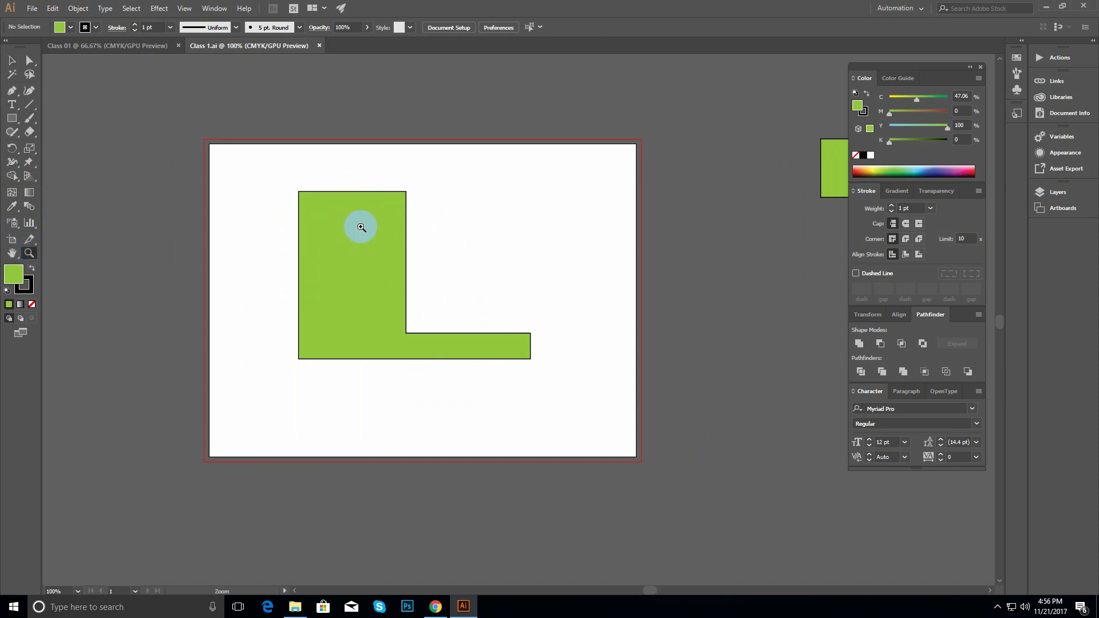
pyautogui.click(352, 227)
pyautogui.click(352, 225)
pyautogui.keyDown('alt'); pyautogui.click(572, 339); pyautogui.keyUp('alt')
pyautogui.keyDown('alt'); pyautogui.click(572, 339); pyautogui.keyUp('alt')
pyautogui.keyDown('alt'); pyautogui.click(572, 339); pyautogui.keyUp('alt')
pyautogui.keyDown('alt'); pyautogui.click(572, 339); pyautogui.keyUp('alt')
pyautogui.moveTo(558, 329); pyautogui.dragTo(467, 231)
pyautogui.click(452, 241)
pyautogui.moveTo(473, 304); pyautogui.dragTo(361, 226)
pyautogui.click(11, 60)
pyautogui.moveTo(214, 167); pyautogui.dragTo(218, 172)
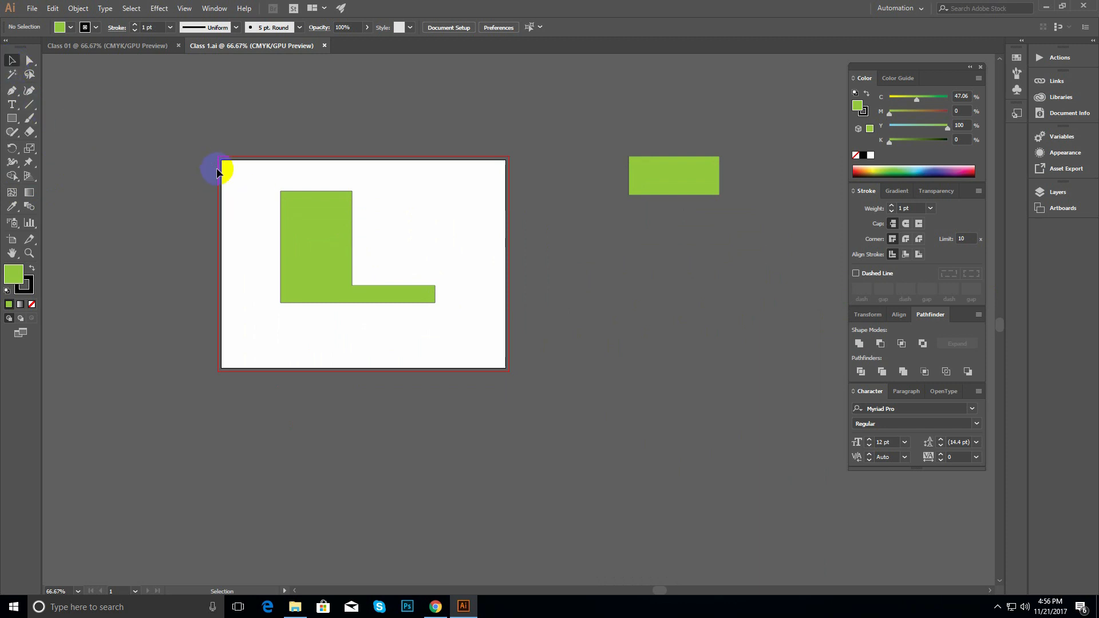
# - Demonstrate stepping the magnification between 66.67%, 100%, 150% and 200%, and end with the artboard centred at 100%
pyautogui.keyDown('ctrl'); pyautogui.click(384, 262); pyautogui.keyUp('ctrl')
pyautogui.moveTo(431, 269); pyautogui.dragTo(392, 242)
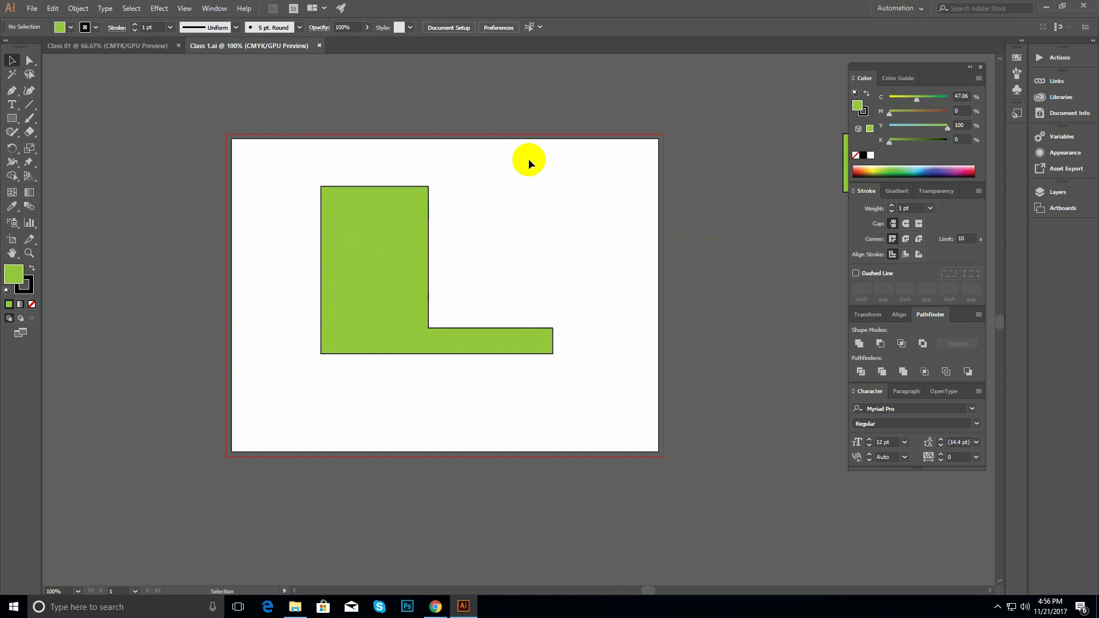
pyautogui.press('a')
pyautogui.hotkey('ctrl', '+')
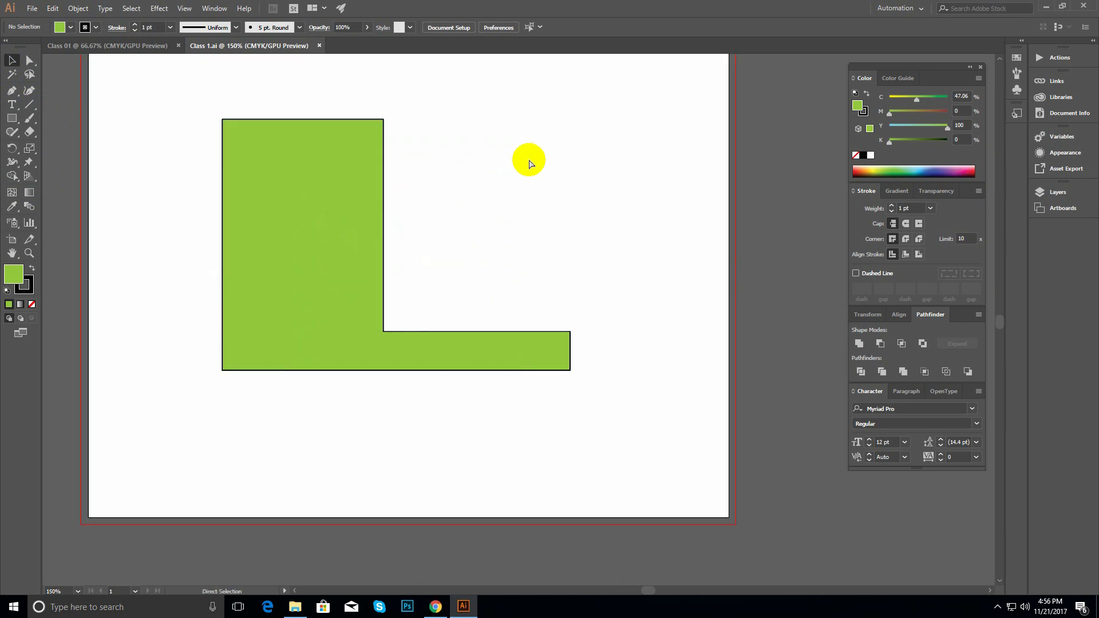
pyautogui.hotkey('ctrl', '-')
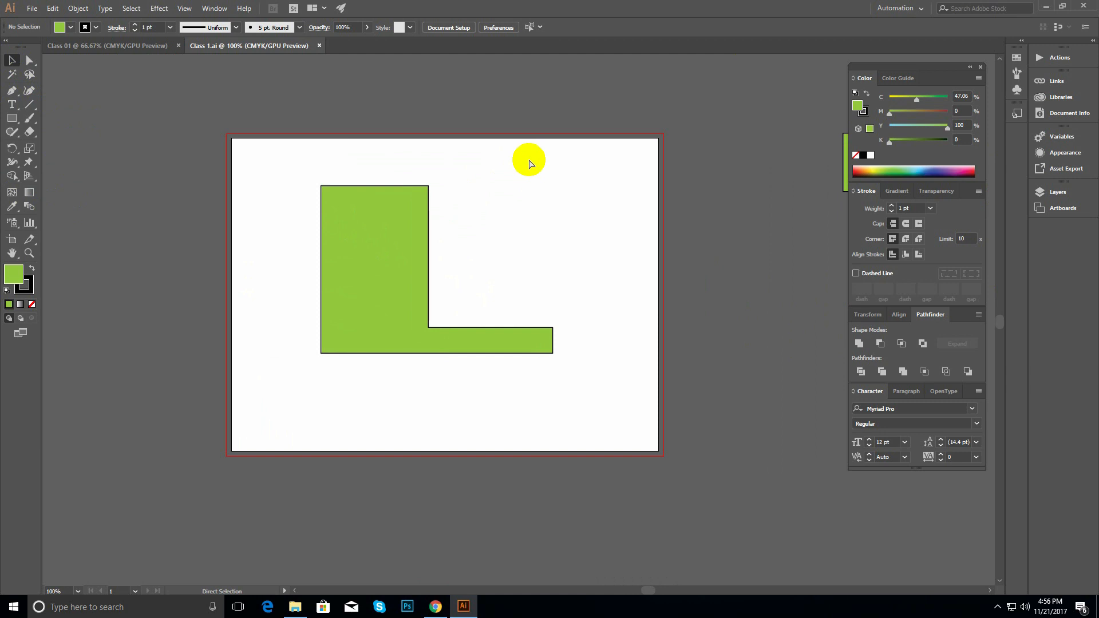
pyautogui.hotkey('ctrl', '+')
pyautogui.hotkey('ctrl', '+')
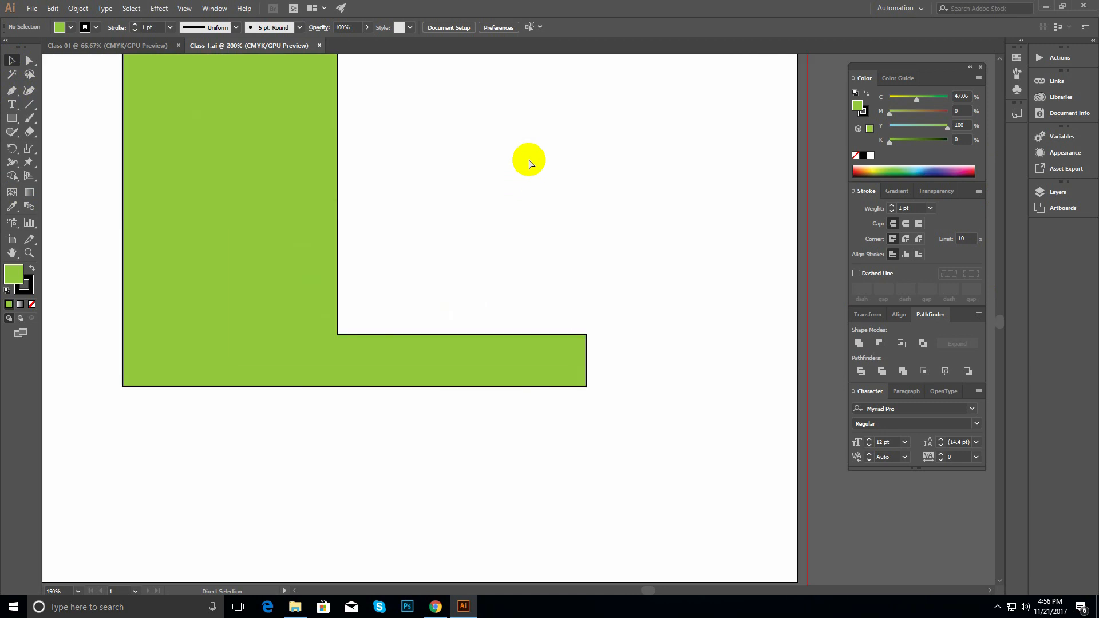
pyautogui.hotkey('ctrl', '-')
pyautogui.hotkey('ctrl', '-')
pyautogui.hotkey('ctrl', '-')
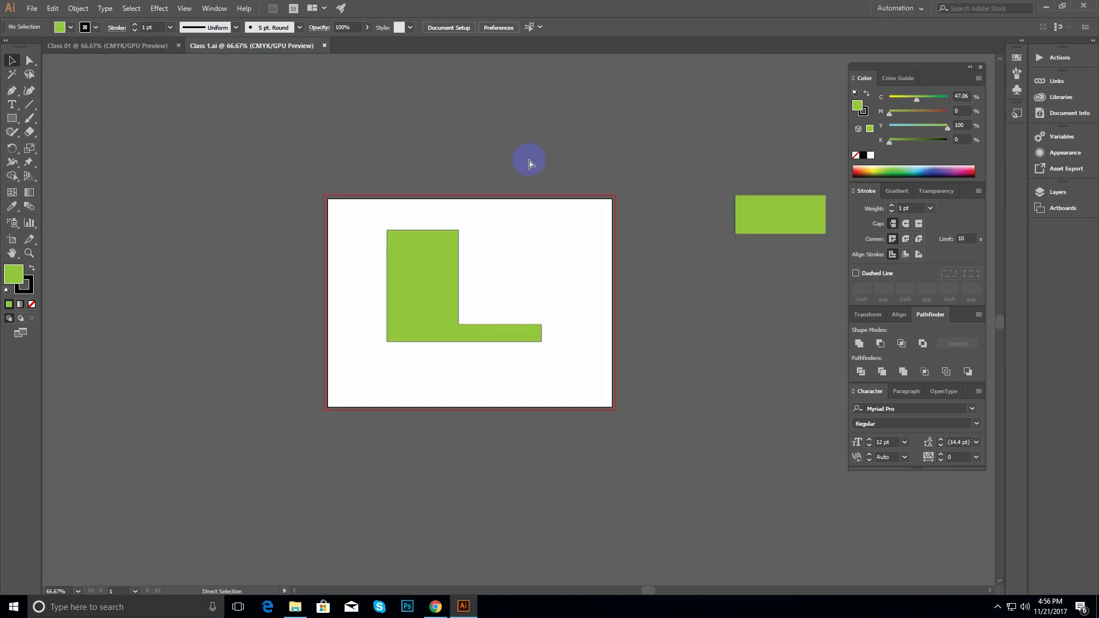
pyautogui.hotkey('ctrl', '+')
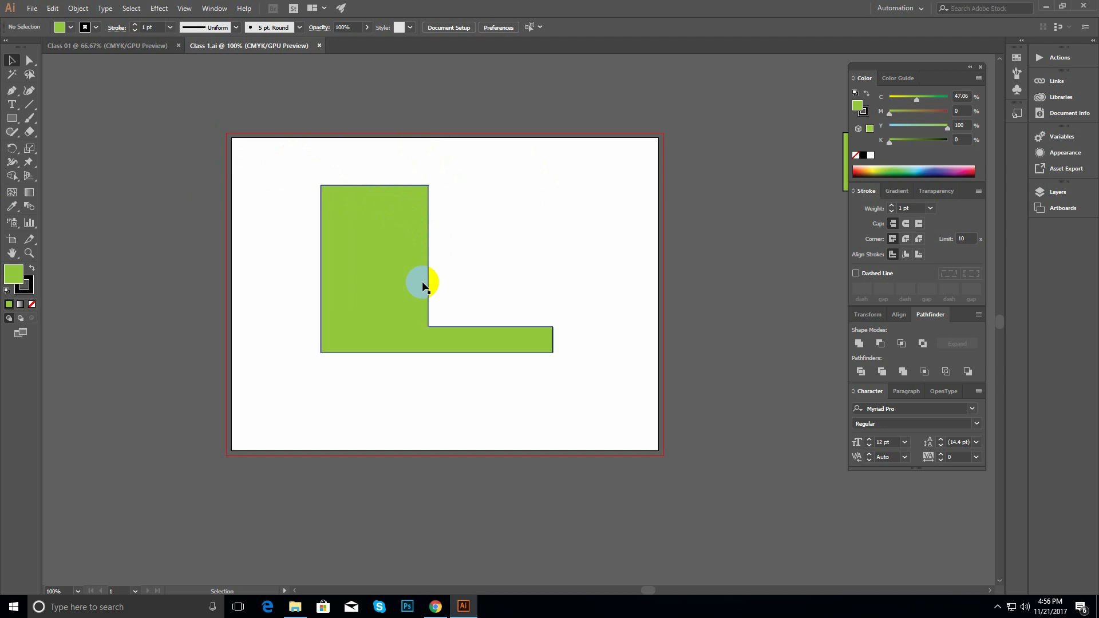
# - Demonstrate temporary zooming on the green L shape up to 200%, reduce it to 66.67%, and pan the artboard to the centre
pyautogui.press('ctrl')
pyautogui.hotkey('ctrl', 'space')
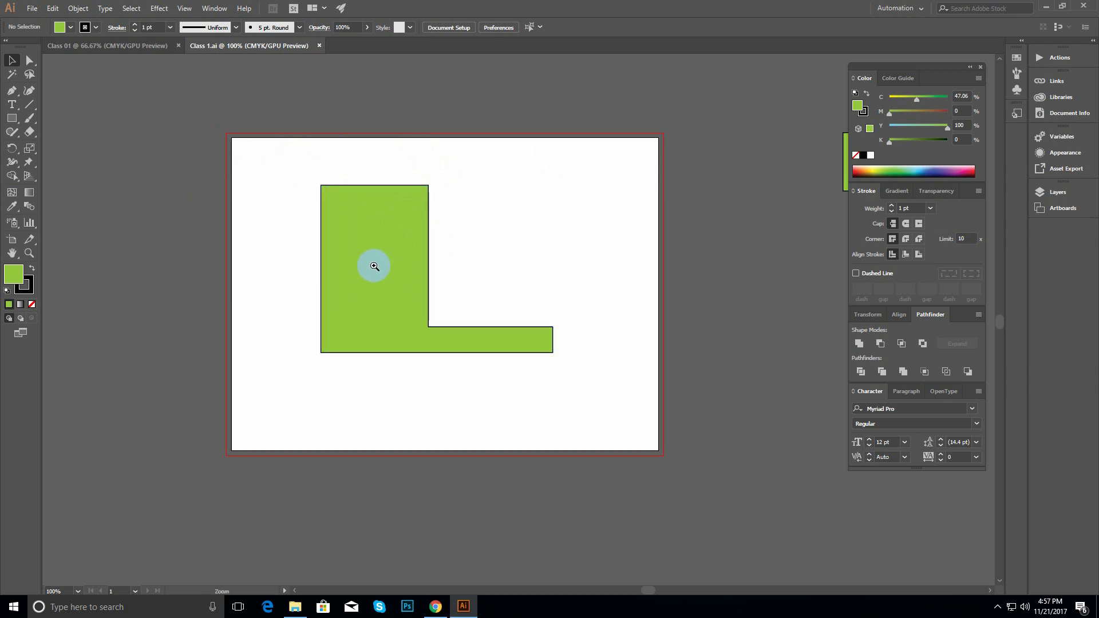
pyautogui.hotkey('ctrl', 'space')
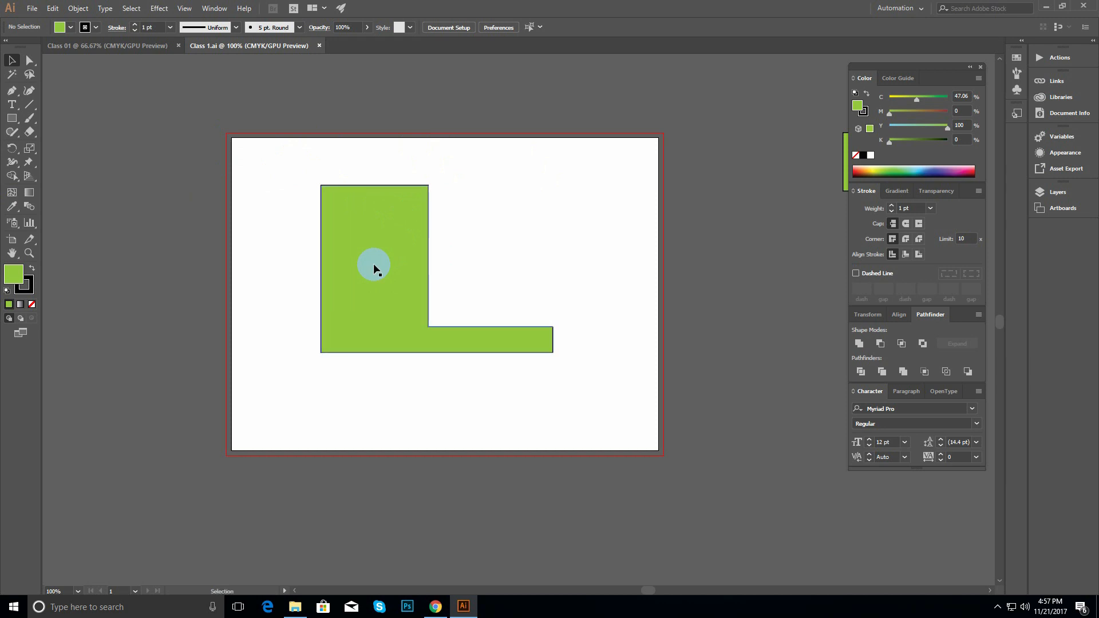
pyautogui.click(374, 265)
pyautogui.click(478, 307)
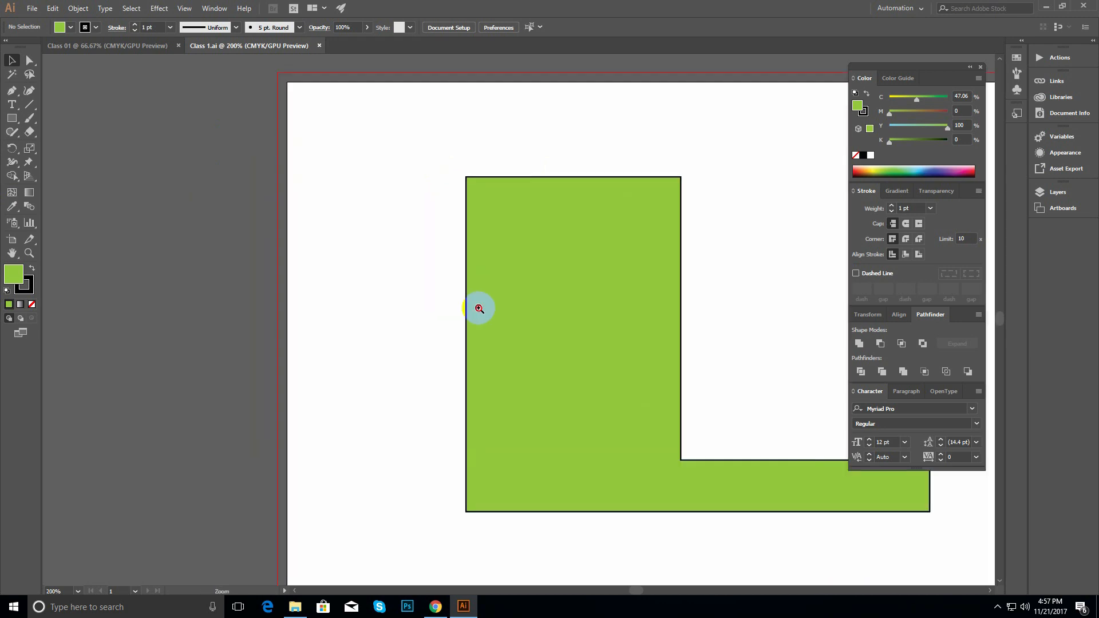
pyautogui.click(479, 307)
pyautogui.keyDown('alt'); pyautogui.click(529, 304); pyautogui.keyUp('alt')
pyautogui.keyDown('alt'); pyautogui.click(528, 304); pyautogui.keyUp('alt')
pyautogui.keyDown('alt'); pyautogui.click(528, 304); pyautogui.keyUp('alt')
pyautogui.keyDown('alt'); pyautogui.click(528, 304); pyautogui.keyUp('alt')
pyautogui.moveTo(589, 337); pyautogui.dragTo(488, 246)
pyautogui.moveTo(512, 277); pyautogui.dragTo(465, 264)
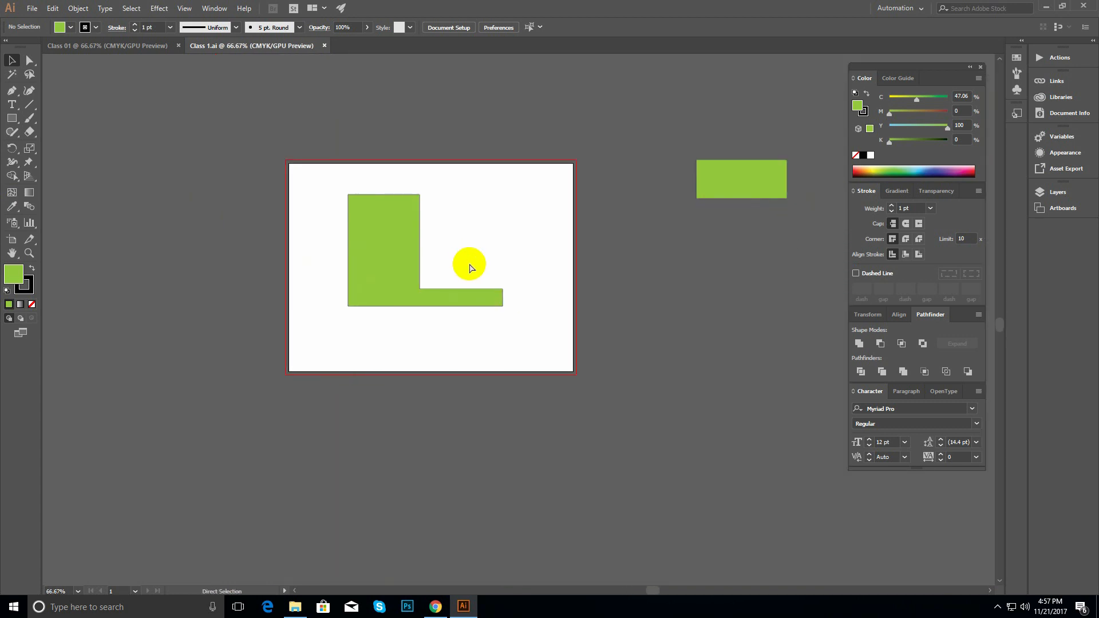
# - Demonstrate stepping the magnification repeatedly between 50% and 150%, ending at 150%
pyautogui.hotkey('ctrl', '+')
pyautogui.hotkey('ctrl', '+')
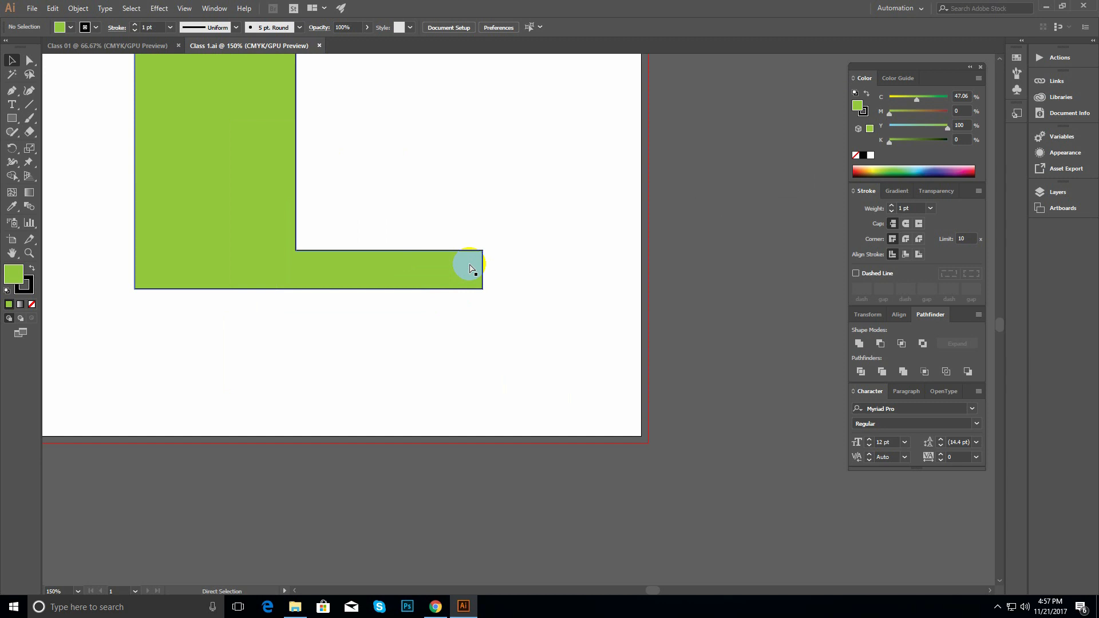
pyautogui.hotkey('ctrl', '-')
pyautogui.hotkey('ctrl', '-')
pyautogui.hotkey('ctrl', '-')
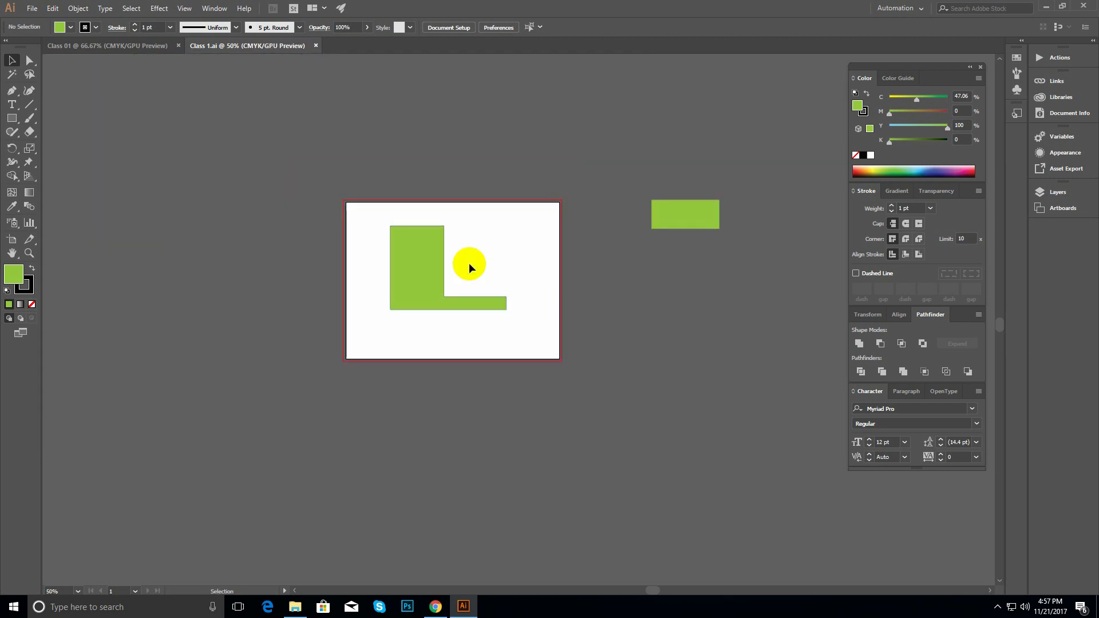
pyautogui.press('ctrl')
pyautogui.hotkey('ctrl', '+')
pyautogui.hotkey('ctrl', '+')
pyautogui.hotkey('ctrl', '-')
pyautogui.hotkey('ctrl', '-')
pyautogui.hotkey('ctrl', '+')
pyautogui.hotkey('ctrl', '+')
pyautogui.hotkey('ctrl', '+')
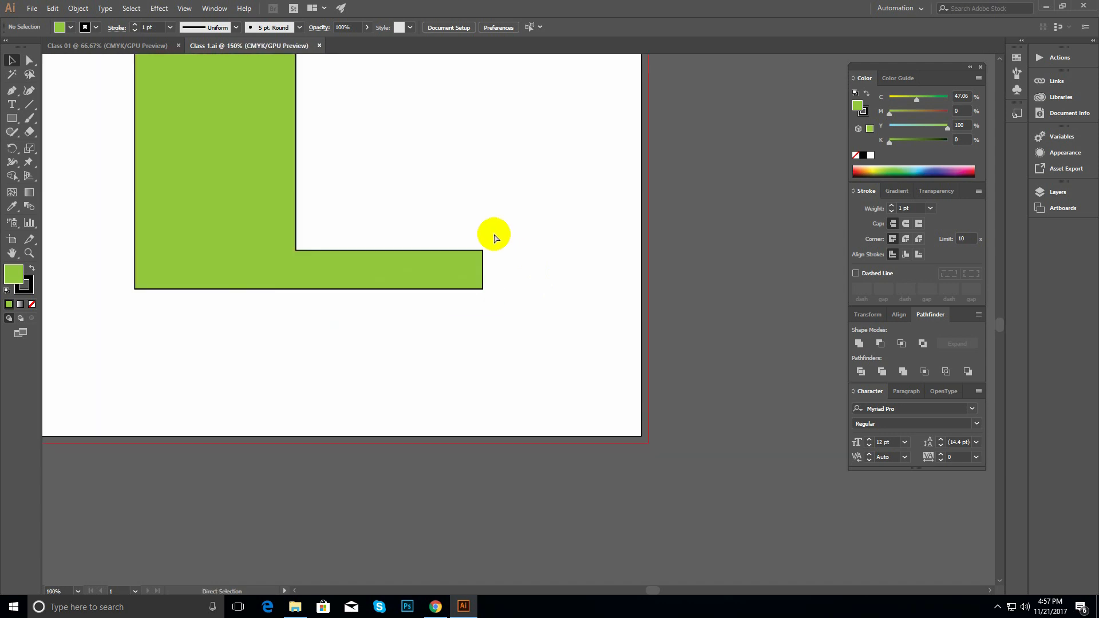
# - Magnify to 300%, pan past the artboard's edge, and reduce the view to bring the artwork back
pyautogui.hotkey('ctrl', '+')
pyautogui.hotkey('ctrl', '+')
pyautogui.moveTo(685, 214); pyautogui.dragTo(478, 230)
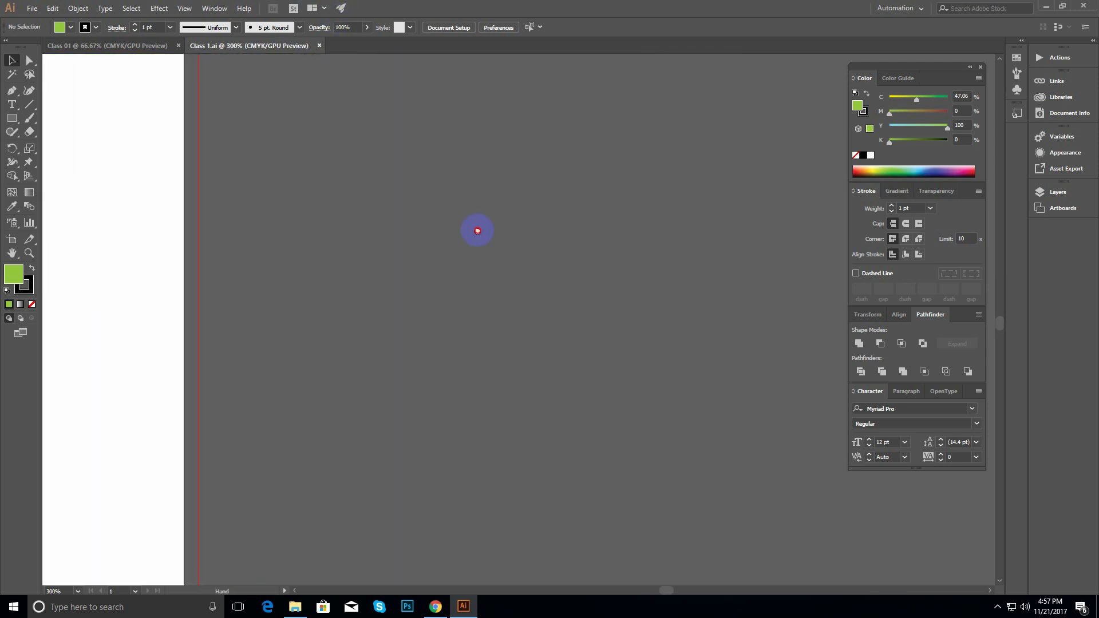
pyautogui.keyDown('alt'); pyautogui.click(560, 264); pyautogui.keyUp('alt')
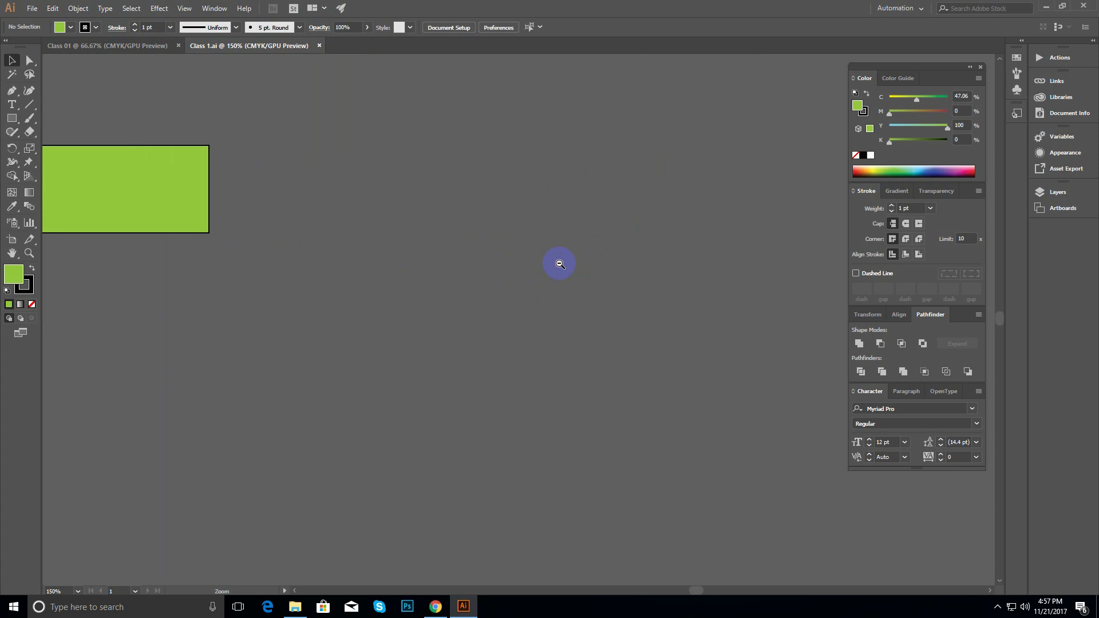
pyautogui.keyDown('ctrl'); pyautogui.keyDown('alt'); pyautogui.click(560, 264); pyautogui.keyUp('alt'); pyautogui.keyUp('ctrl')
pyautogui.keyDown('ctrl'); pyautogui.keyDown('alt'); pyautogui.click(559, 264); pyautogui.keyUp('alt'); pyautogui.keyUp('ctrl')
pyautogui.moveTo(393, 336); pyautogui.dragTo(555, 235)
pyautogui.moveTo(313, 253); pyautogui.dragTo(526, 65)
# - Demonstrate alternating temporary zooming and panning, ending at 66.67% with the artboard and green rectangle both in view
pyautogui.keyDown('ctrl'); pyautogui.click(570, 222); pyautogui.keyUp('ctrl')
pyautogui.keyDown('ctrl'); pyautogui.click(569, 222); pyautogui.keyUp('ctrl')
pyautogui.keyDown('ctrl'); pyautogui.keyDown('alt'); pyautogui.click(596, 241); pyautogui.keyUp('alt'); pyautogui.keyUp('ctrl')
pyautogui.keyDown('ctrl'); pyautogui.keyDown('alt'); pyautogui.click(596, 241); pyautogui.keyUp('alt'); pyautogui.keyUp('ctrl')
pyautogui.moveTo(527, 302); pyautogui.dragTo(584, 182)
pyautogui.keyDown('ctrl'); pyautogui.click(552, 265); pyautogui.keyUp('ctrl')
pyautogui.moveTo(519, 291); pyautogui.dragTo(622, 226)
pyautogui.keyDown('ctrl'); pyautogui.keyDown('alt'); pyautogui.click(624, 244); pyautogui.keyUp('alt'); pyautogui.keyUp('ctrl')
pyautogui.moveTo(575, 269); pyautogui.dragTo(583, 186)
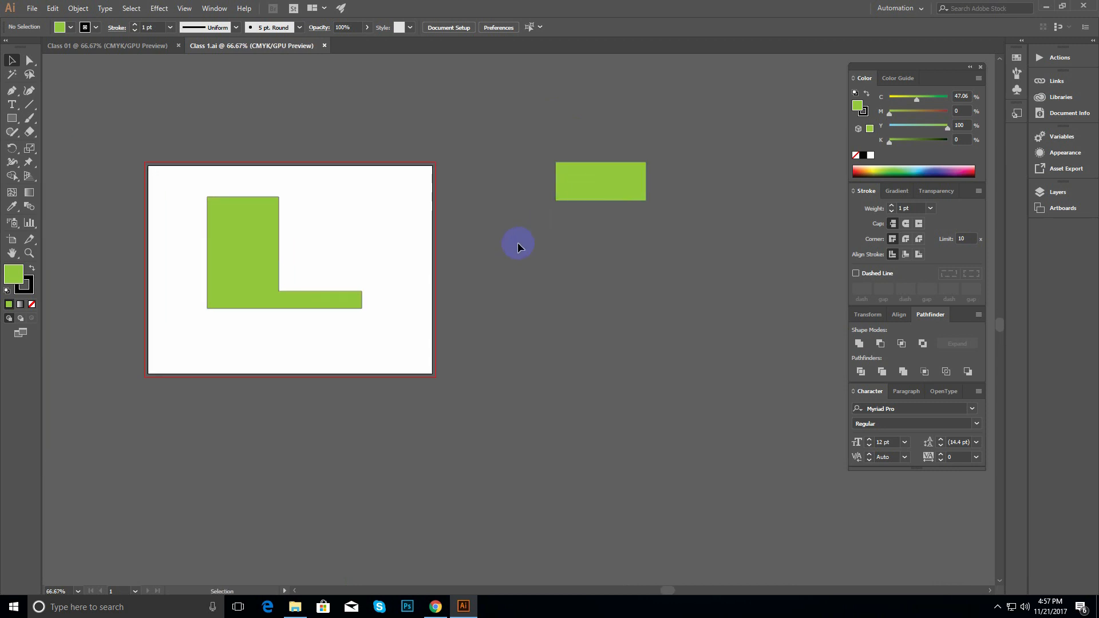
# - Magnify the empty area beside the green rectangle temporarily, and reduce the view to bring both shapes back at 66.67%
pyautogui.hotkey('ctrl', 'space')
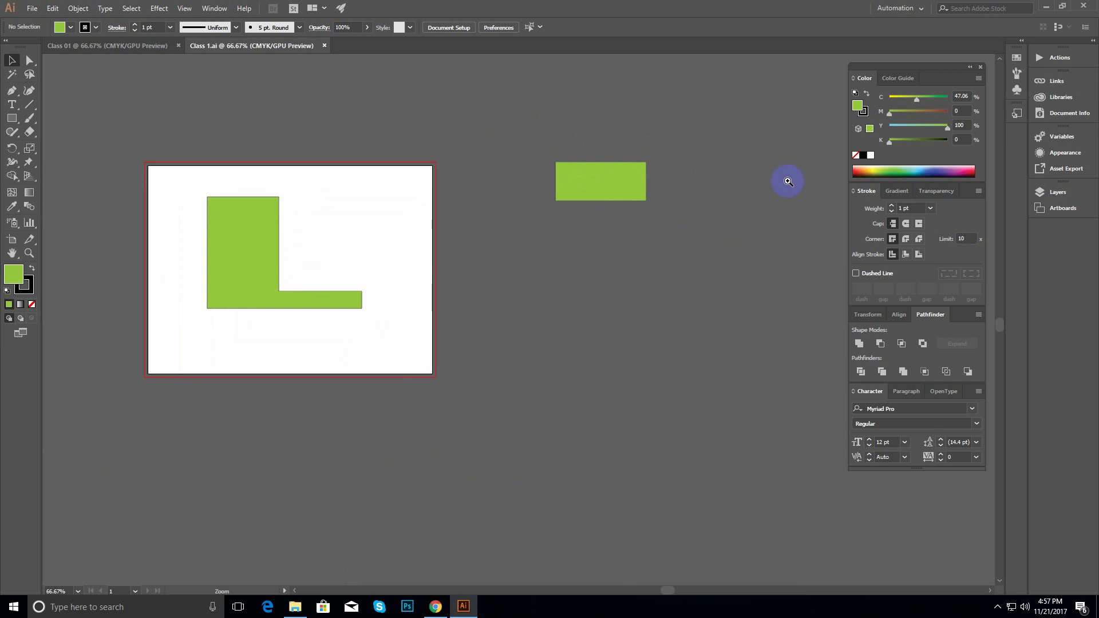
pyautogui.click(743, 174)
pyautogui.click(713, 198)
pyautogui.keyDown('alt'); pyautogui.click(449, 282); pyautogui.keyUp('alt')
pyautogui.keyDown('alt'); pyautogui.click(442, 282); pyautogui.keyUp('alt')
pyautogui.keyDown('alt'); pyautogui.click(441, 283); pyautogui.keyUp('alt')
pyautogui.click(498, 310)
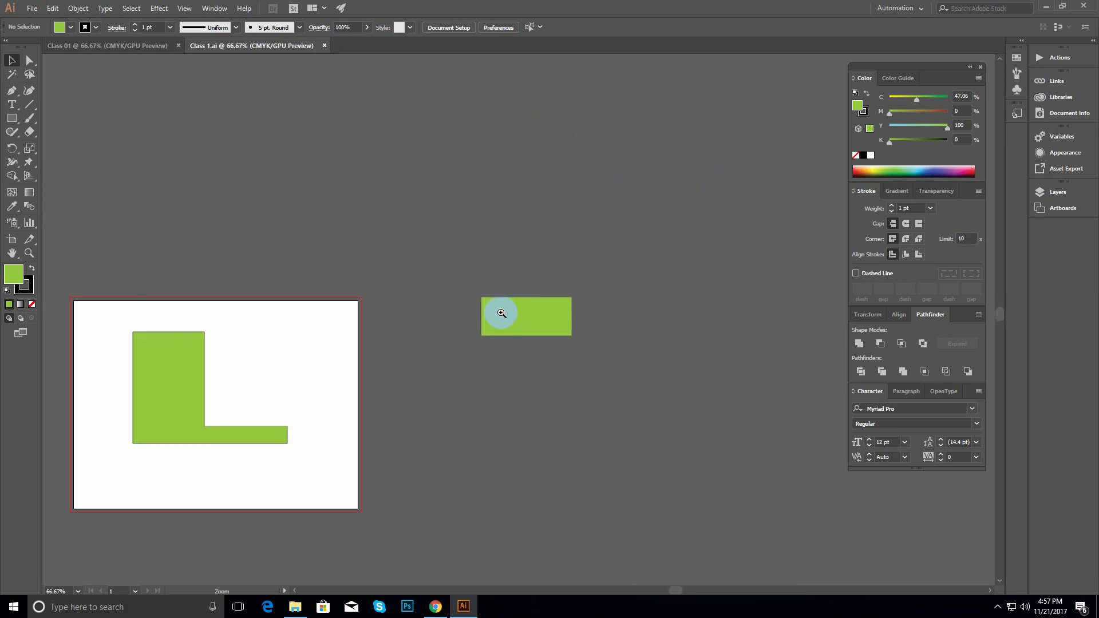
# - Magnify the green rectangle in several increments and reduce it again to 150%
pyautogui.click(527, 321)
pyautogui.click(527, 322)
pyautogui.click(524, 319)
pyautogui.click(522, 319)
pyautogui.click(524, 318)
pyautogui.click(525, 319)
pyautogui.click(518, 317)
pyautogui.keyDown('alt'); pyautogui.click(510, 315); pyautogui.keyUp('alt')
pyautogui.keyDown('alt'); pyautogui.click(502, 313); pyautogui.keyUp('alt')
pyautogui.keyDown('alt'); pyautogui.click(496, 311); pyautogui.keyUp('alt')
pyautogui.keyDown('alt'); pyautogui.click(496, 311); pyautogui.keyUp('alt')
pyautogui.keyDown('alt'); pyautogui.click(521, 305); pyautogui.keyUp('alt')
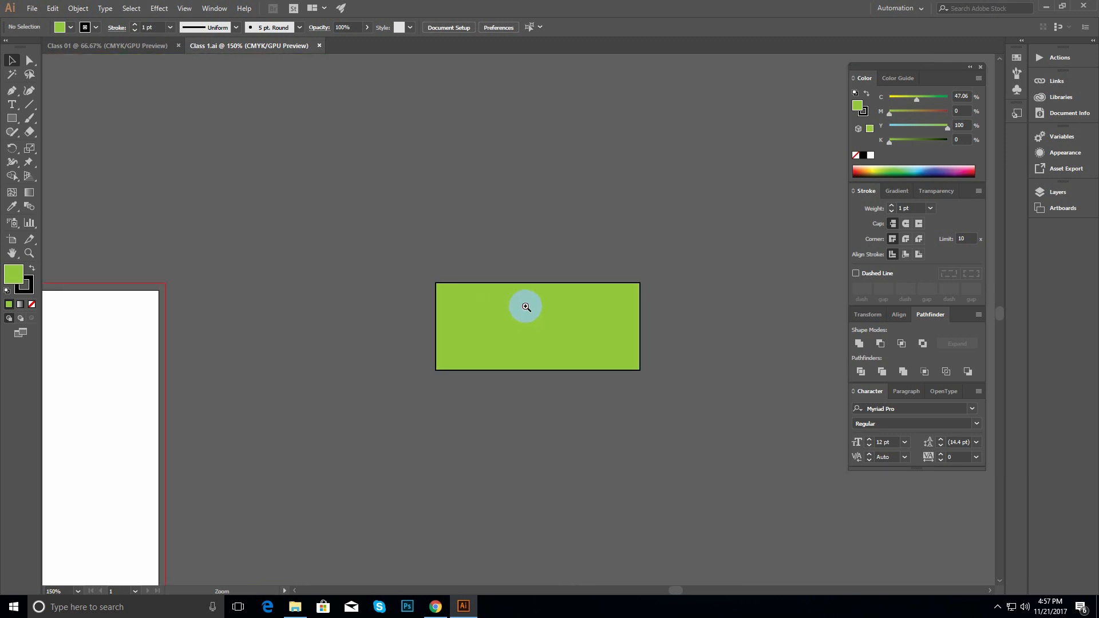
# - Magnify the green rectangle to 400%, reduce it to 200%, and pan to reposition it
pyautogui.click(540, 301)
pyautogui.click(536, 298)
pyautogui.click(533, 299)
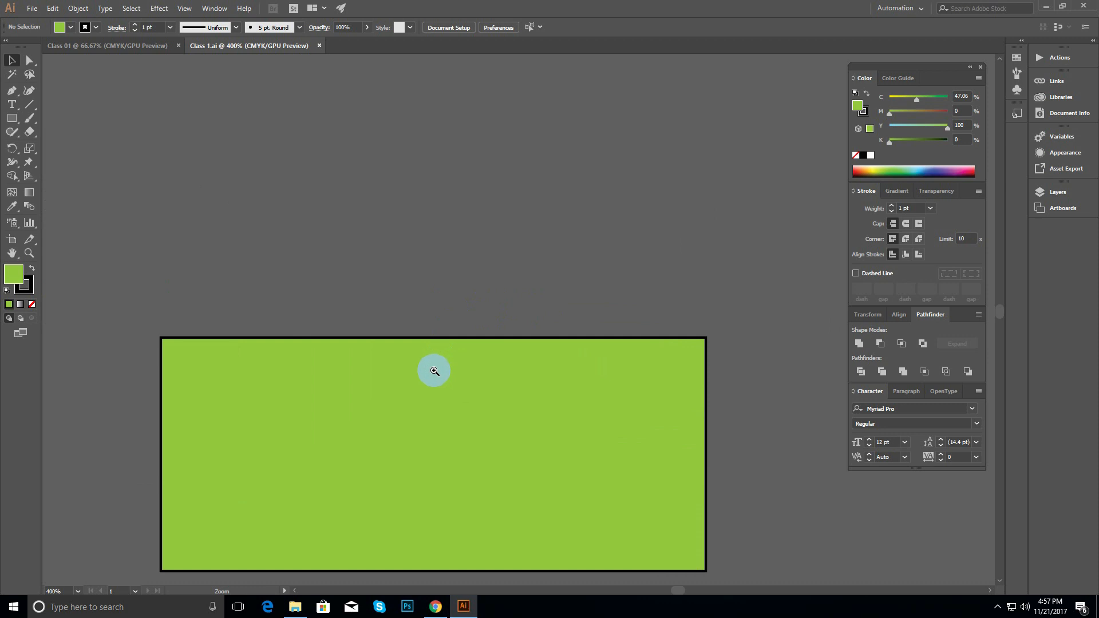
pyautogui.keyDown('ctrl'); pyautogui.keyDown('alt'); pyautogui.click(429, 416); pyautogui.keyUp('alt'); pyautogui.keyUp('ctrl')
pyautogui.keyDown('ctrl'); pyautogui.keyDown('alt'); pyautogui.click(428, 415); pyautogui.keyUp('alt'); pyautogui.keyUp('ctrl')
pyautogui.moveTo(526, 312); pyautogui.dragTo(520, 282)
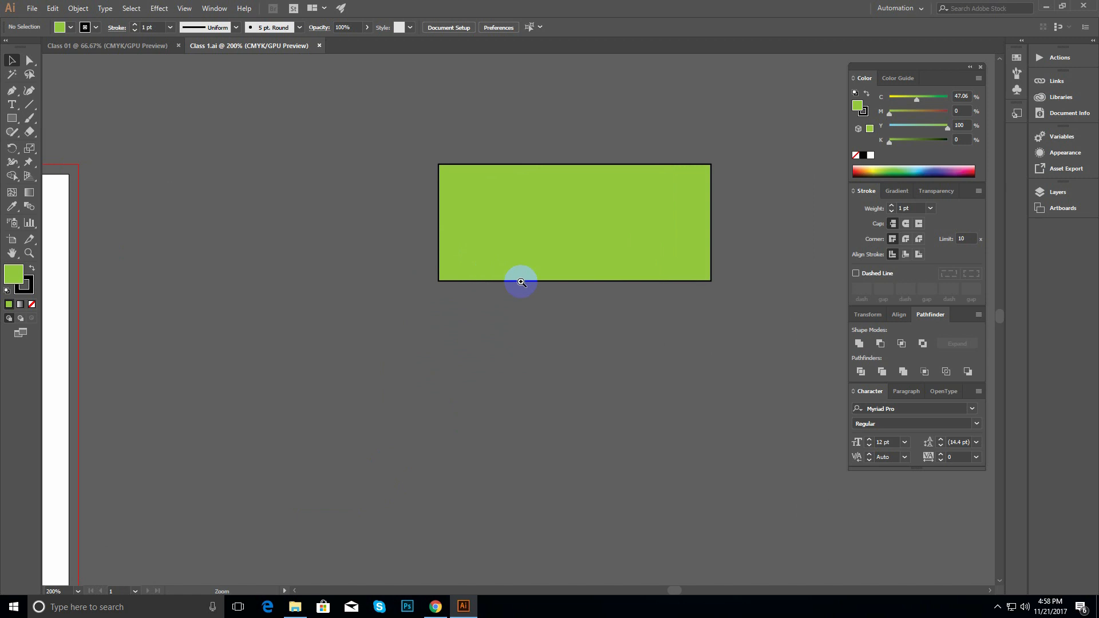
# - Zoom in and out on the green rectangle around 200%, pan it, and magnify it to 400%
pyautogui.keyDown('ctrl'); pyautogui.click(540, 273); pyautogui.keyUp('ctrl')
pyautogui.keyDown('ctrl'); pyautogui.click(541, 273); pyautogui.keyUp('ctrl')
pyautogui.keyDown('ctrl'); pyautogui.keyDown('alt'); pyautogui.click(551, 297); pyautogui.keyUp('alt'); pyautogui.keyUp('ctrl')
pyautogui.keyDown('ctrl'); pyautogui.keyDown('alt'); pyautogui.click(537, 304); pyautogui.keyUp('alt'); pyautogui.keyUp('ctrl')
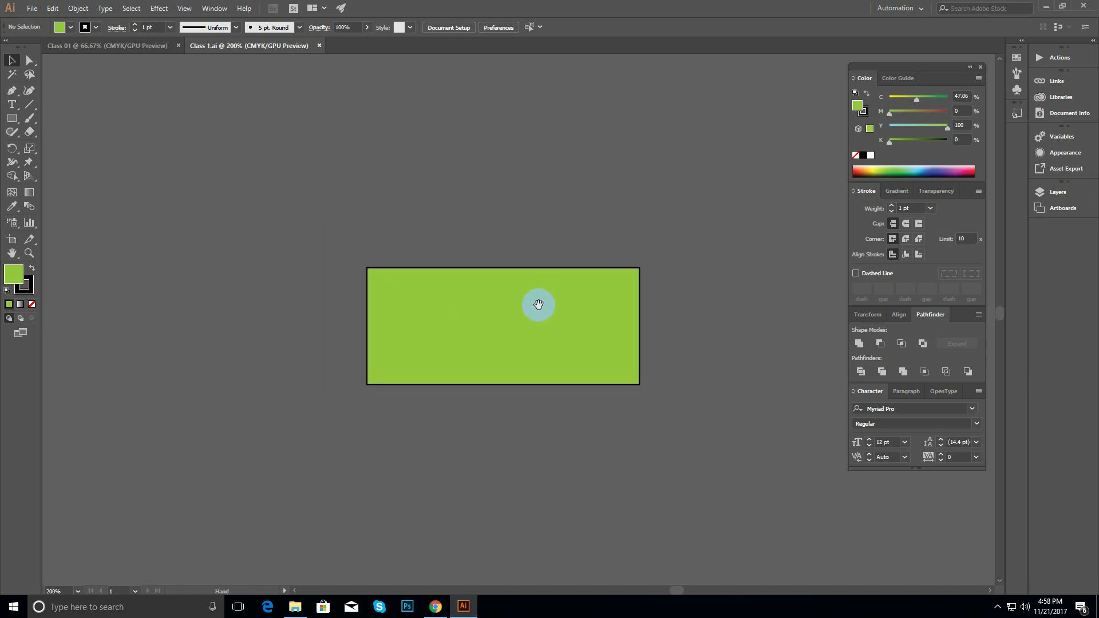
pyautogui.moveTo(538, 304); pyautogui.dragTo(536, 234)
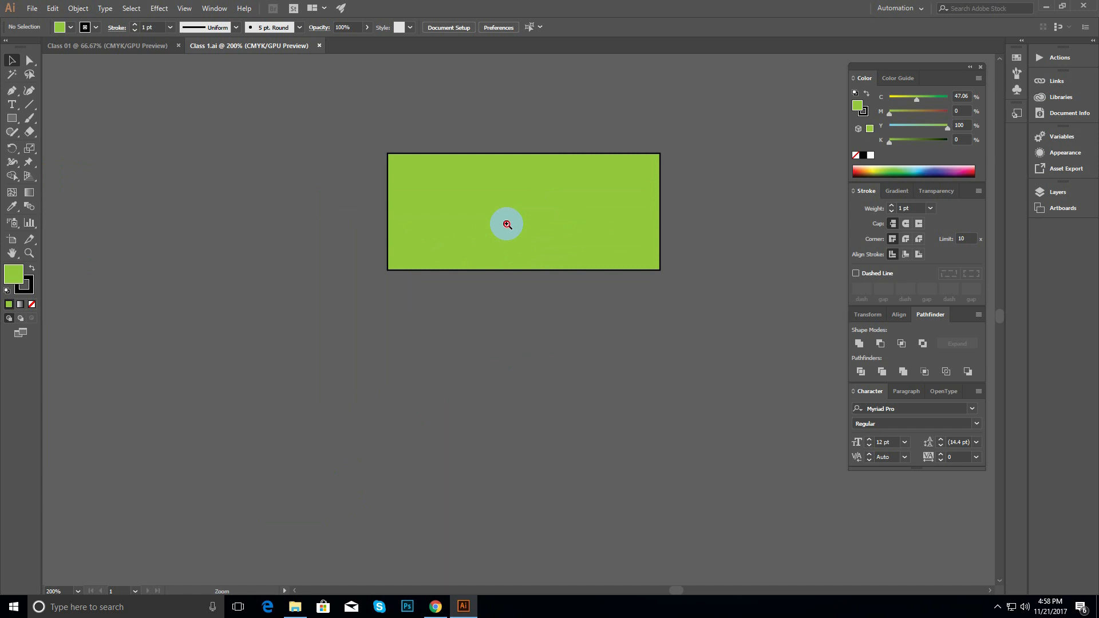
pyautogui.keyDown('ctrl'); pyautogui.click(507, 224); pyautogui.keyUp('ctrl')
pyautogui.keyDown('ctrl'); pyautogui.click(506, 224); pyautogui.keyUp('ctrl')
pyautogui.moveTo(572, 372); pyautogui.dragTo(518, 212)
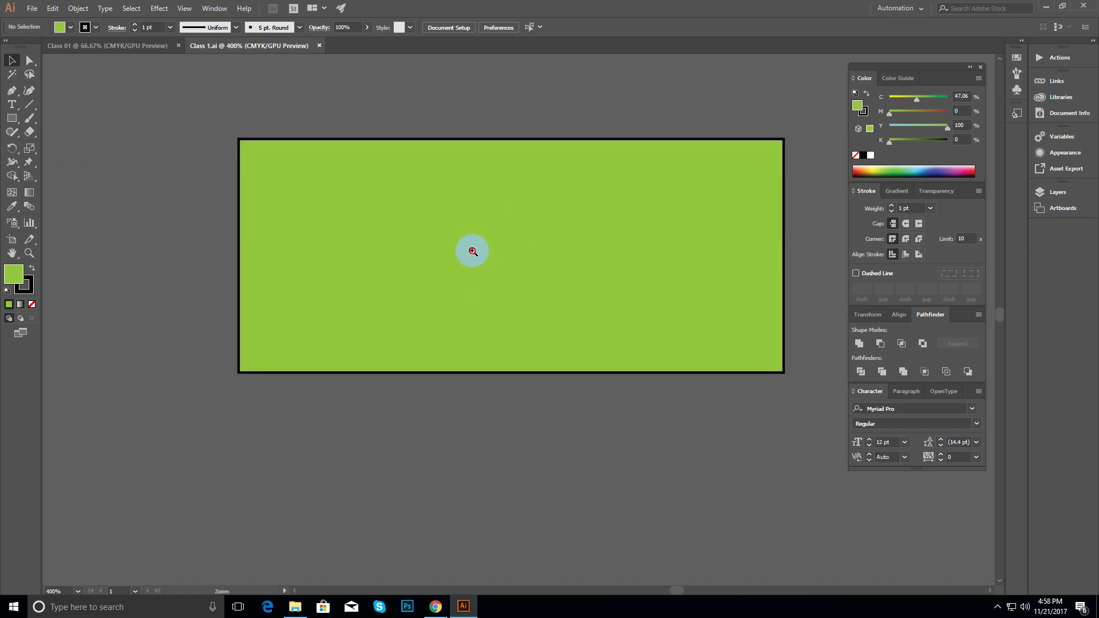
# - Magnify the green rectangle to 800% and reduce the view to 100%
pyautogui.click(505, 291)
pyautogui.click(542, 316)
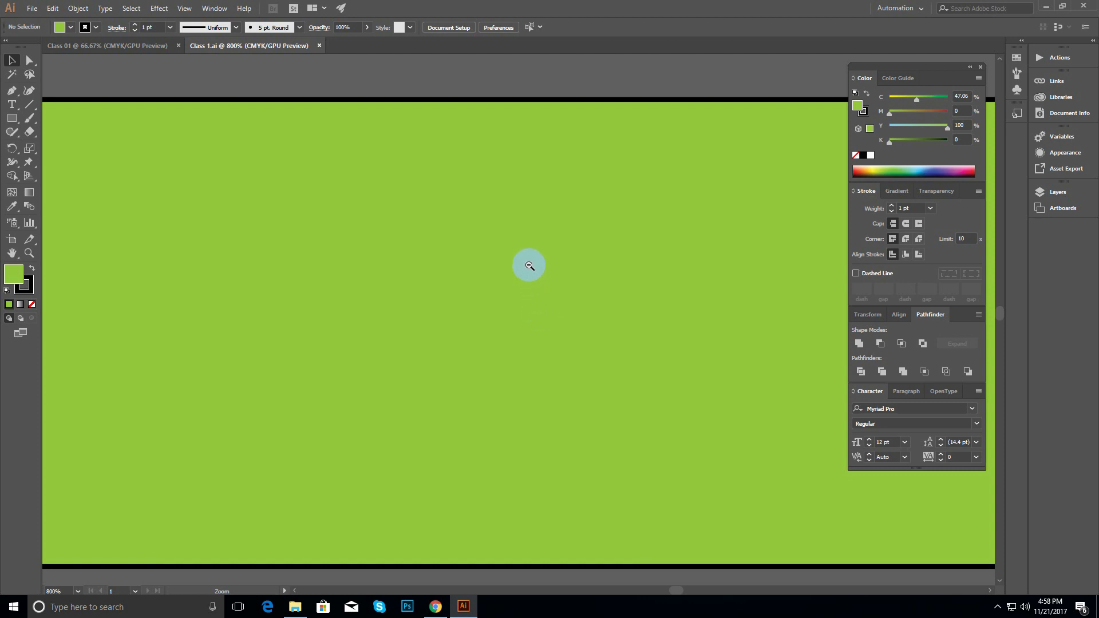
pyautogui.keyDown('alt'); pyautogui.click(529, 266); pyautogui.keyUp('alt')
pyautogui.keyDown('alt'); pyautogui.click(525, 352); pyautogui.keyUp('alt')
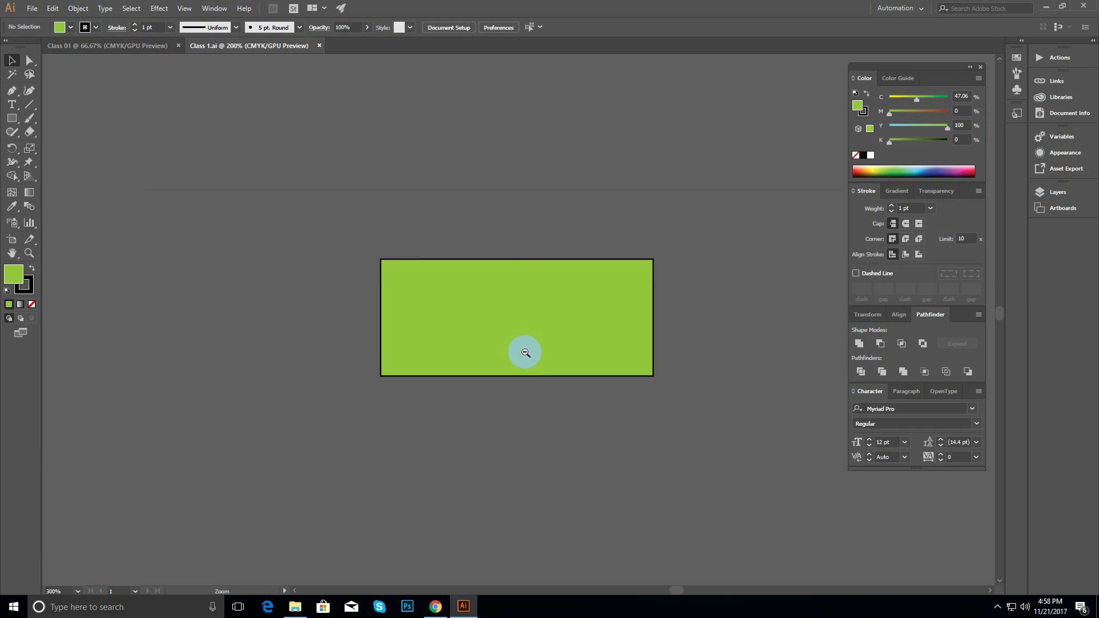
pyautogui.keyDown('alt'); pyautogui.click(515, 324); pyautogui.keyUp('alt')
pyautogui.keyDown('alt'); pyautogui.click(515, 324); pyautogui.keyUp('alt')
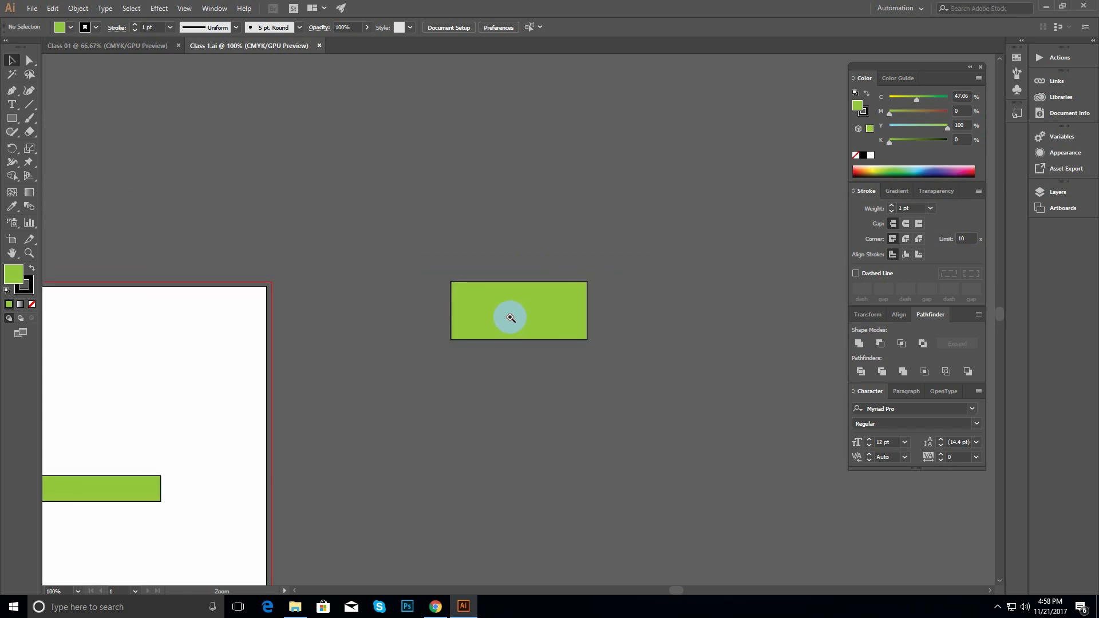
# - Magnify the green rectangle to 600%, reduce it to 150%, and pan it upward
pyautogui.click(515, 317)
pyautogui.click(517, 318)
pyautogui.click(507, 317)
pyautogui.click(504, 318)
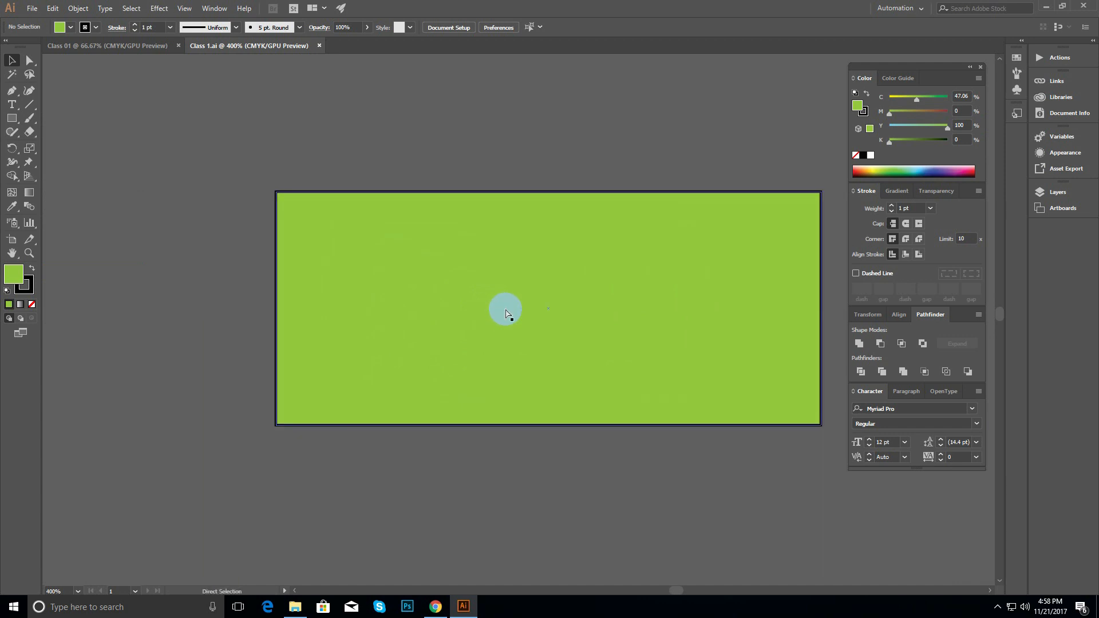
pyautogui.click(505, 309)
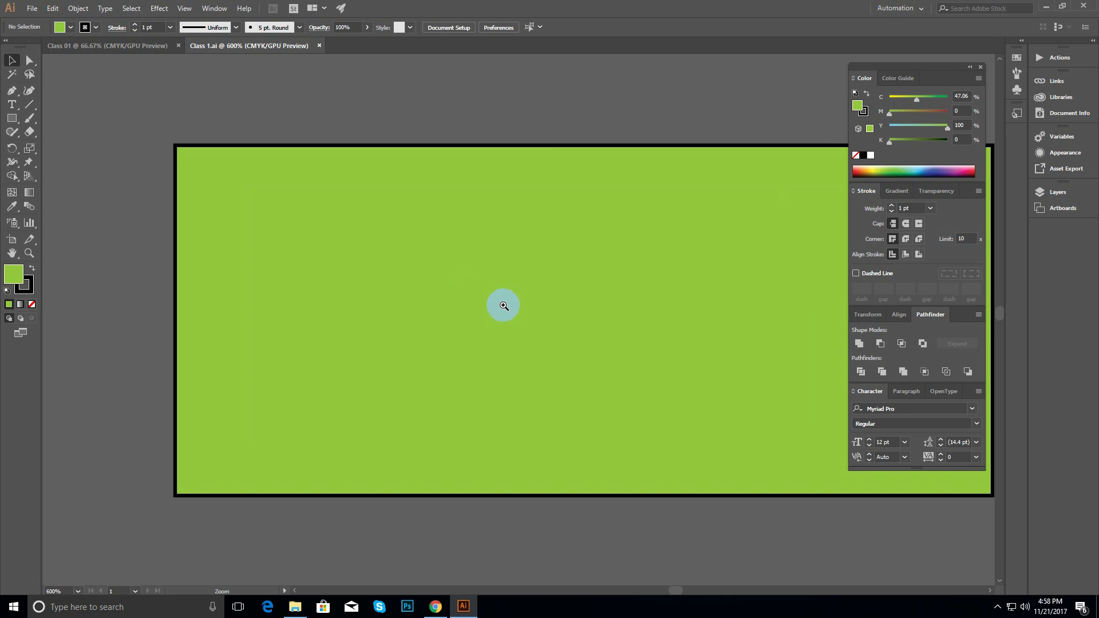
pyautogui.keyDown('alt'); pyautogui.click(504, 306); pyautogui.keyUp('alt')
pyautogui.keyDown('alt'); pyautogui.click(507, 307); pyautogui.keyUp('alt')
pyautogui.keyDown('alt'); pyautogui.click(543, 314); pyautogui.keyUp('alt')
pyautogui.moveTo(558, 319); pyautogui.dragTo(583, 191)
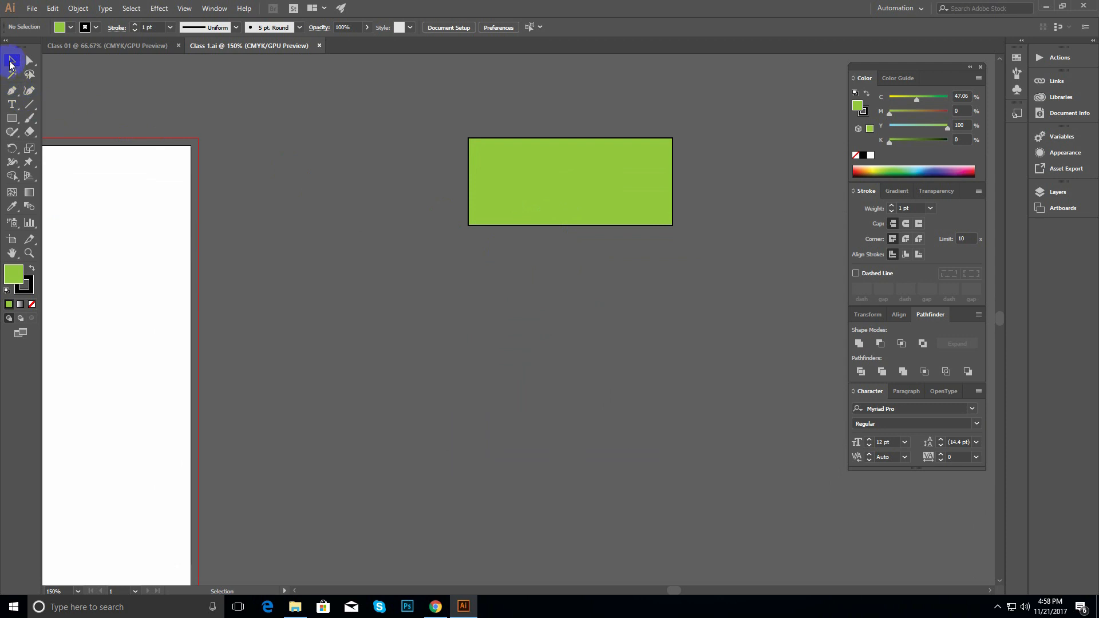
# - Reduce the view to 100% and demonstrate temporary panning around the L shape's artboard
pyautogui.keyDown('ctrl'); pyautogui.keyDown('alt'); pyautogui.click(490, 313); pyautogui.keyUp('alt'); pyautogui.keyUp('ctrl')
pyautogui.moveTo(521, 315); pyautogui.dragTo(620, 285)
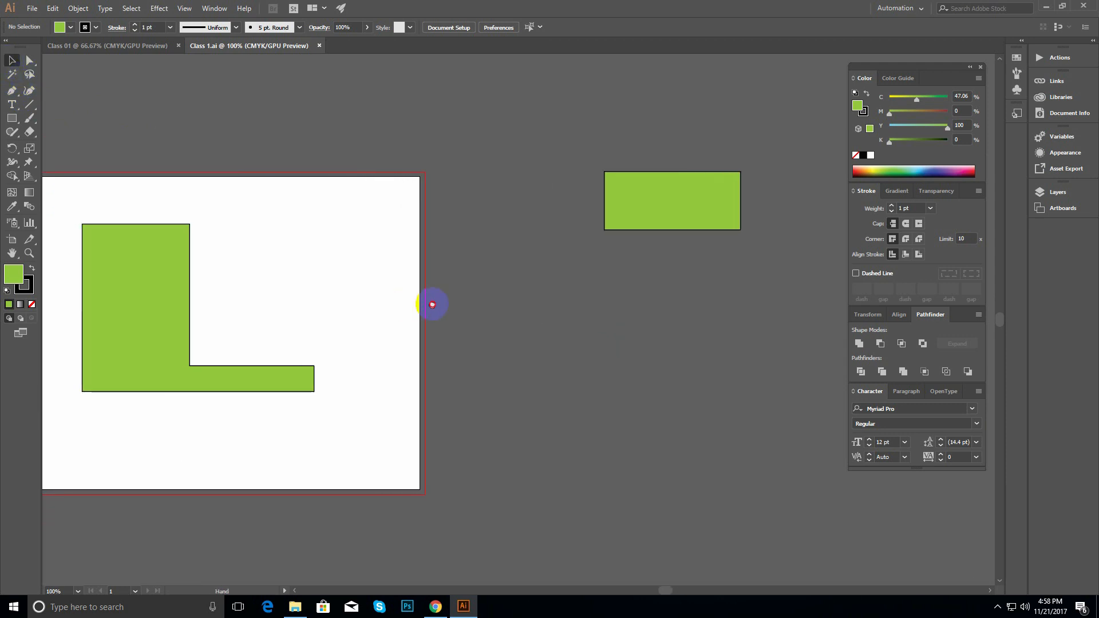
pyautogui.moveTo(381, 312); pyautogui.dragTo(506, 309)
pyautogui.moveTo(589, 323); pyautogui.dragTo(573, 291)
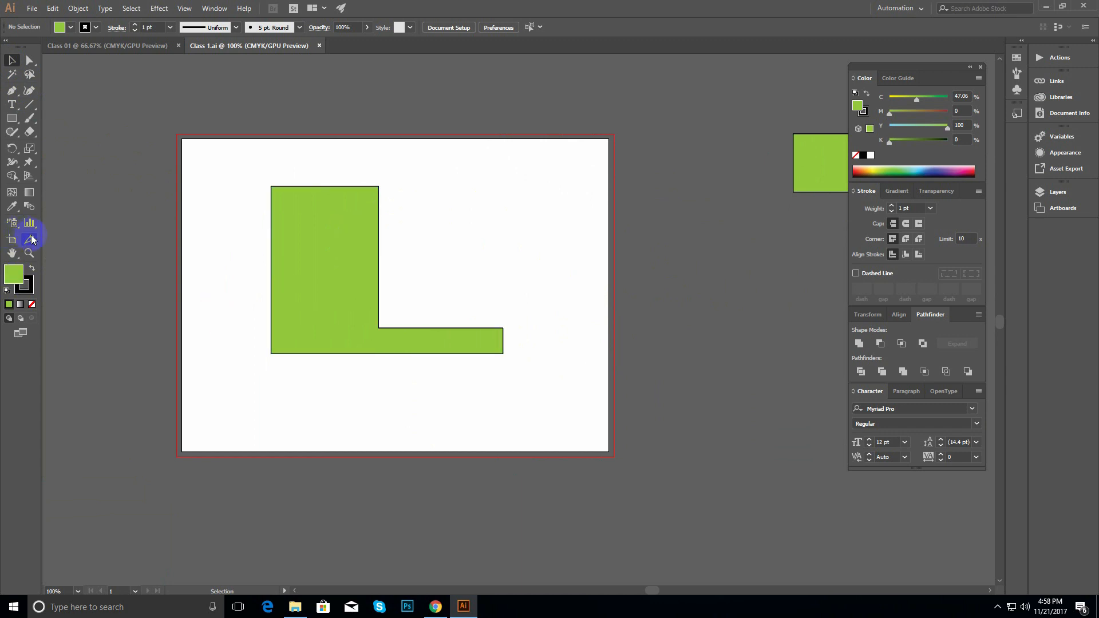
pyautogui.moveTo(598, 276); pyautogui.dragTo(730, 380)
pyautogui.moveTo(281, 194); pyautogui.dragTo(792, 341)
pyautogui.moveTo(690, 372); pyautogui.dragTo(231, 135)
pyautogui.moveTo(498, 333); pyautogui.dragTo(437, 265)
pyautogui.moveTo(484, 314); pyautogui.dragTo(549, 281)
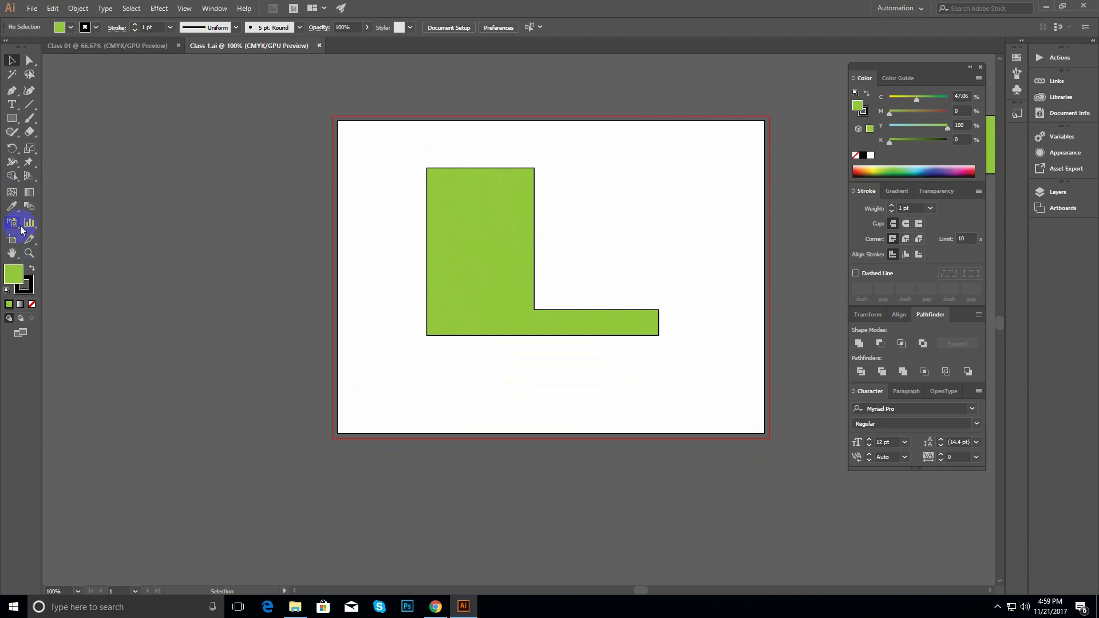
# - Demonstrate the Hand Tool by panning between the artboard and the green rectangle, and return to the Selection tool
pyautogui.click(12, 253)
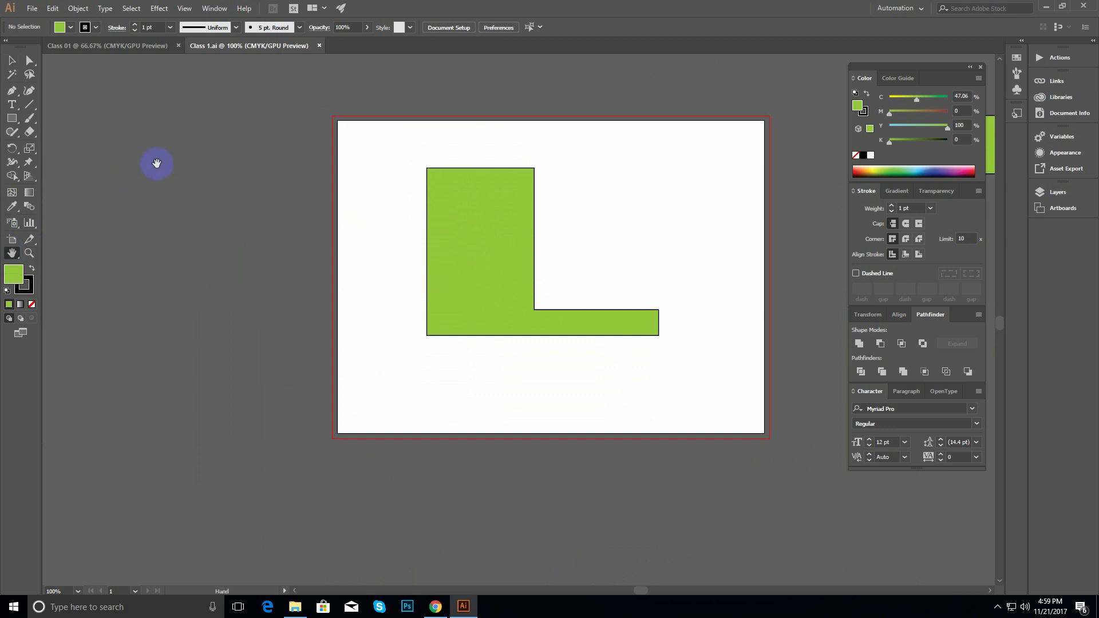
pyautogui.moveTo(483, 267); pyautogui.dragTo(285, 221)
pyautogui.moveTo(742, 281); pyautogui.dragTo(597, 251)
pyautogui.moveTo(821, 243); pyautogui.dragTo(660, 248)
pyautogui.moveTo(393, 108); pyautogui.dragTo(434, 269)
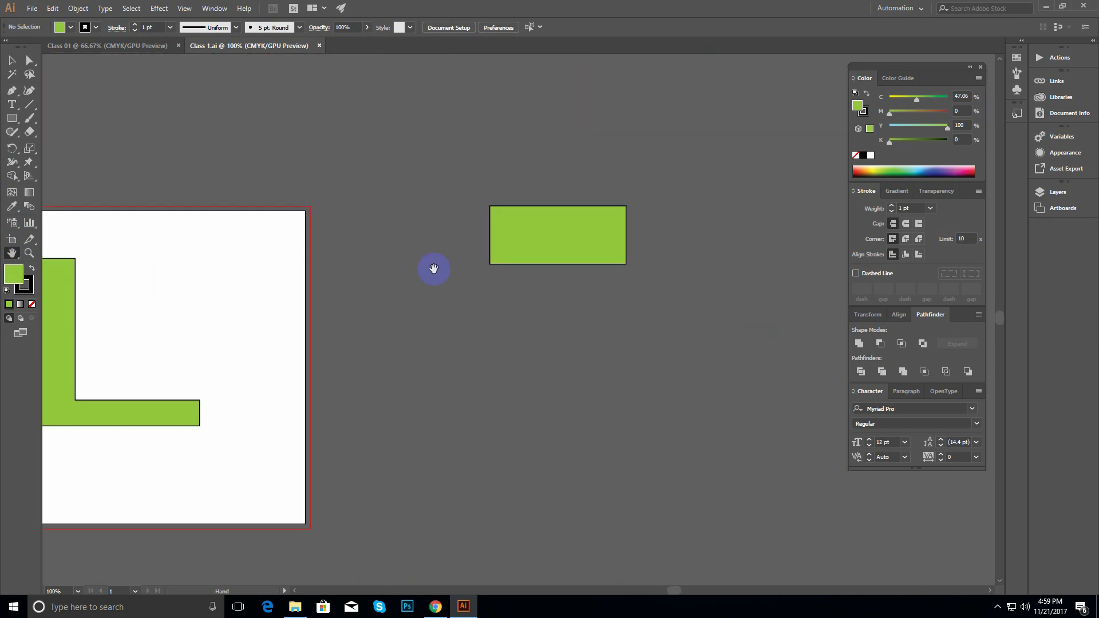
pyautogui.moveTo(109, 284); pyautogui.dragTo(348, 201)
pyautogui.moveTo(260, 140); pyautogui.dragTo(405, 162)
pyautogui.moveTo(215, 138); pyautogui.dragTo(404, 243)
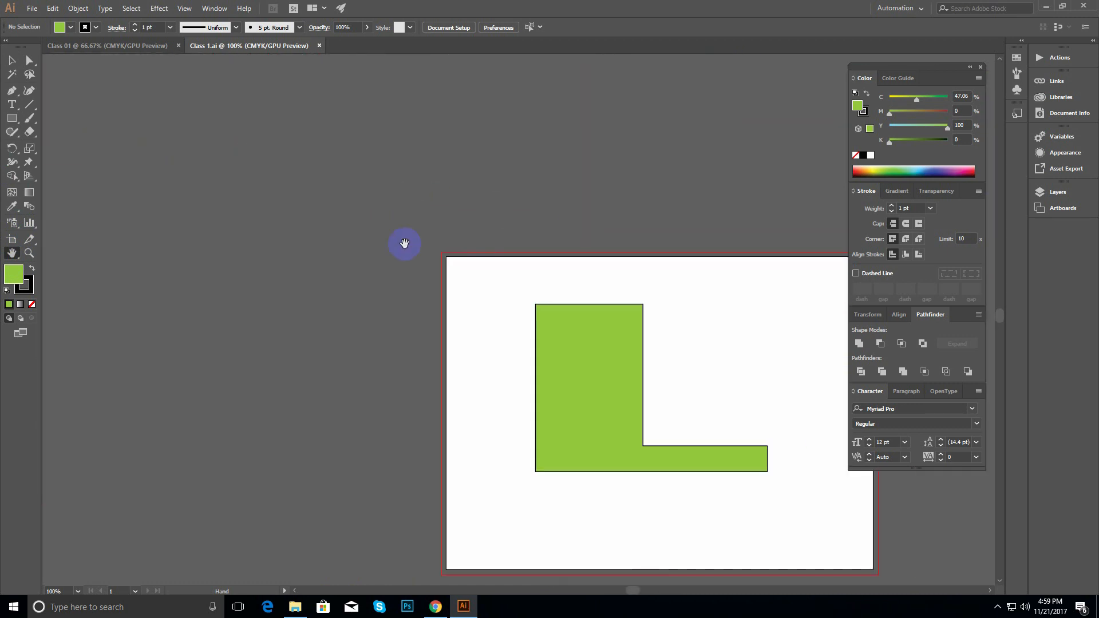
pyautogui.moveTo(576, 301); pyautogui.dragTo(449, 275)
pyautogui.moveTo(498, 306); pyautogui.dragTo(339, 251)
pyautogui.moveTo(418, 252); pyautogui.dragTo(461, 263)
pyautogui.moveTo(281, 202); pyautogui.dragTo(371, 210)
pyautogui.moveTo(348, 250); pyautogui.dragTo(394, 209)
pyautogui.click(13, 61)
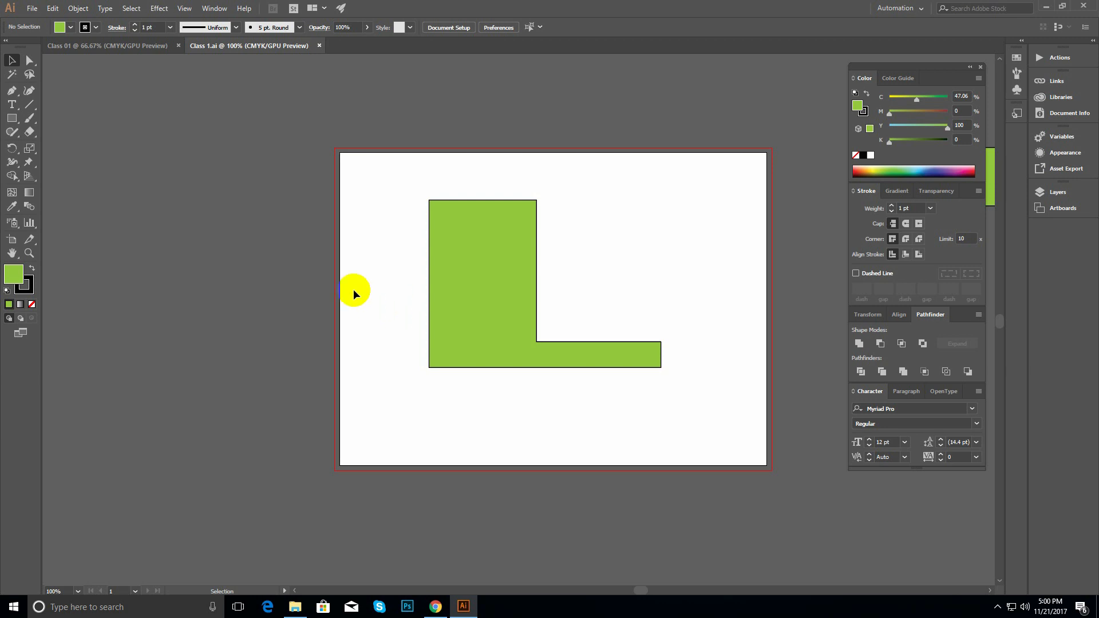
# - Demonstrate temporary panning of the artboard in several directions without leaving the Selection tool
pyautogui.press('space')
pyautogui.moveTo(523, 290); pyautogui.dragTo(459, 224)
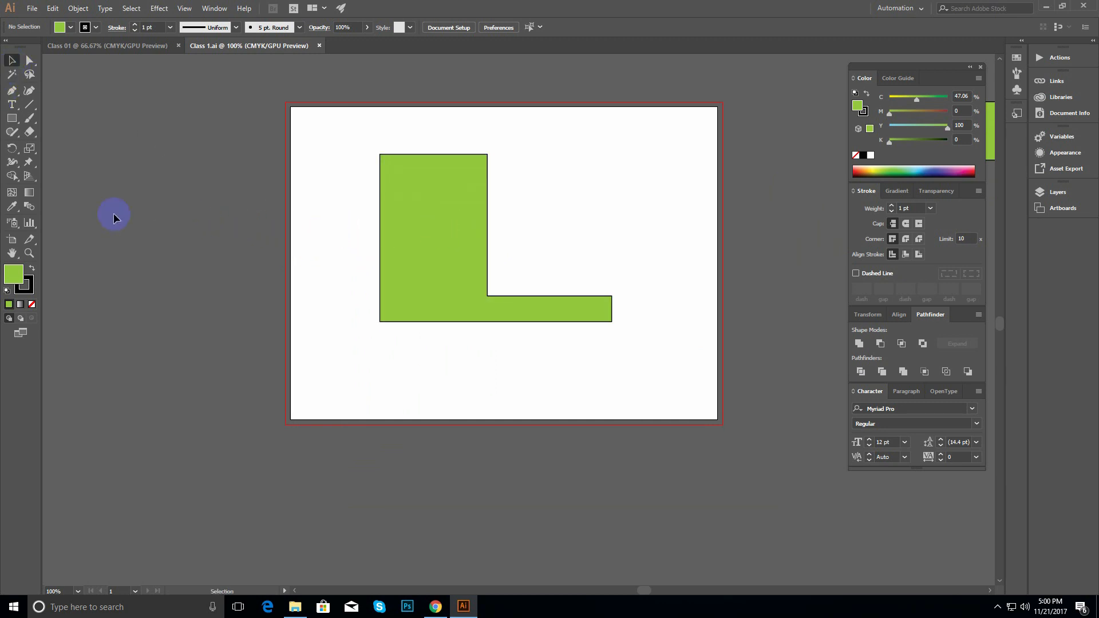
pyautogui.press('space')
pyautogui.press('space')
pyautogui.moveTo(399, 238); pyautogui.dragTo(351, 223)
pyautogui.moveTo(465, 257); pyautogui.dragTo(354, 223)
pyautogui.moveTo(411, 236); pyautogui.dragTo(619, 324)
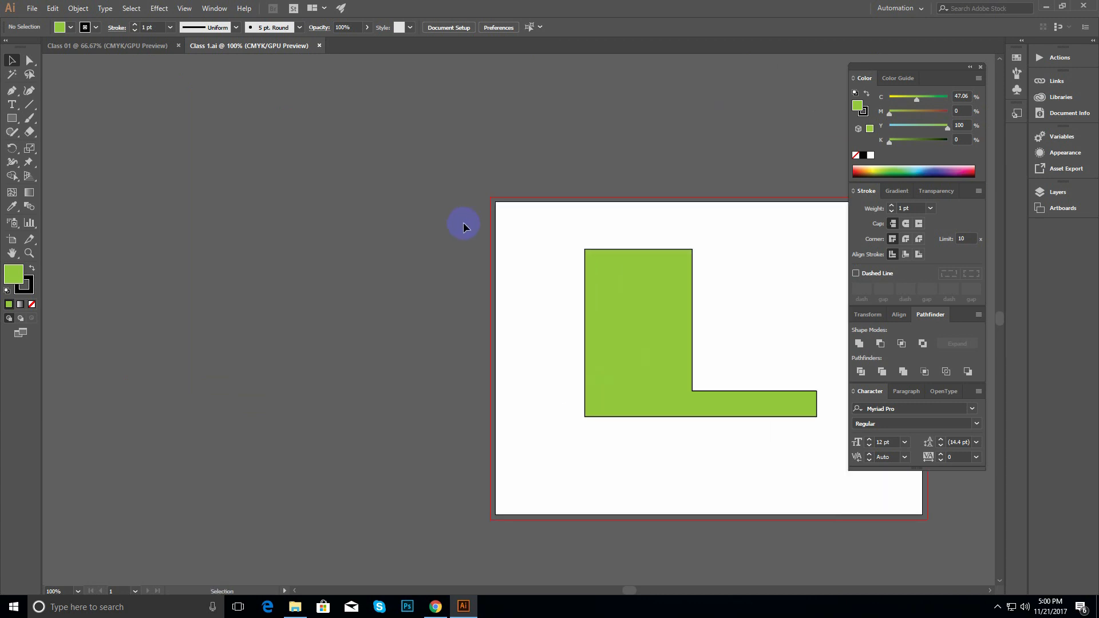
pyautogui.moveTo(510, 240); pyautogui.dragTo(458, 189)
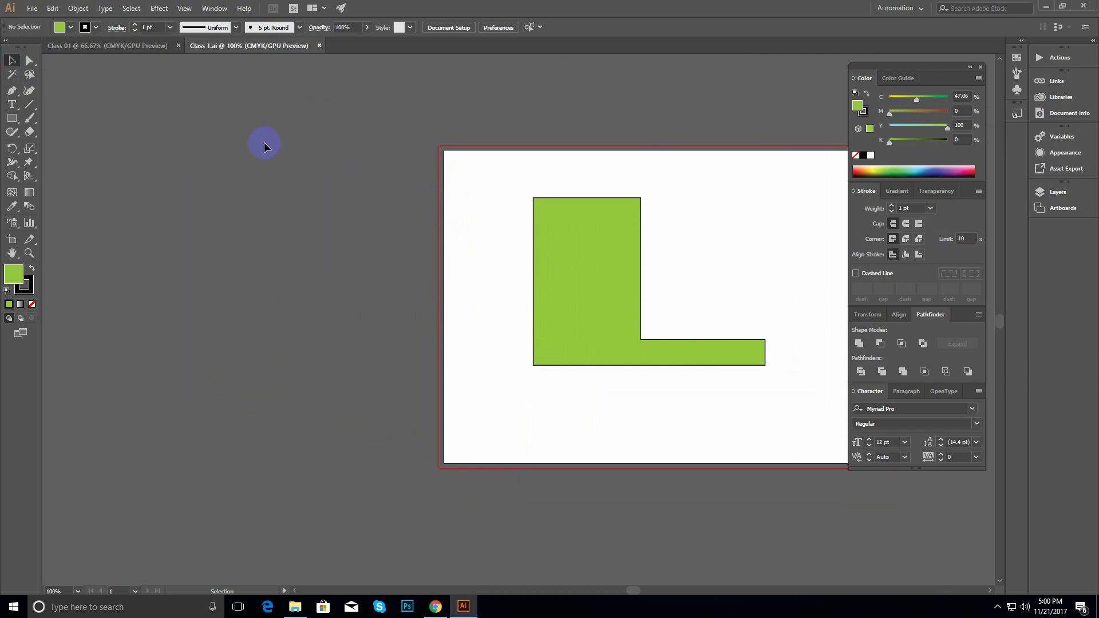
# - Demonstrate switching between the Direct Selection, Pen and Rectangle tools, and return to the Selection tool
pyautogui.click(29, 60)
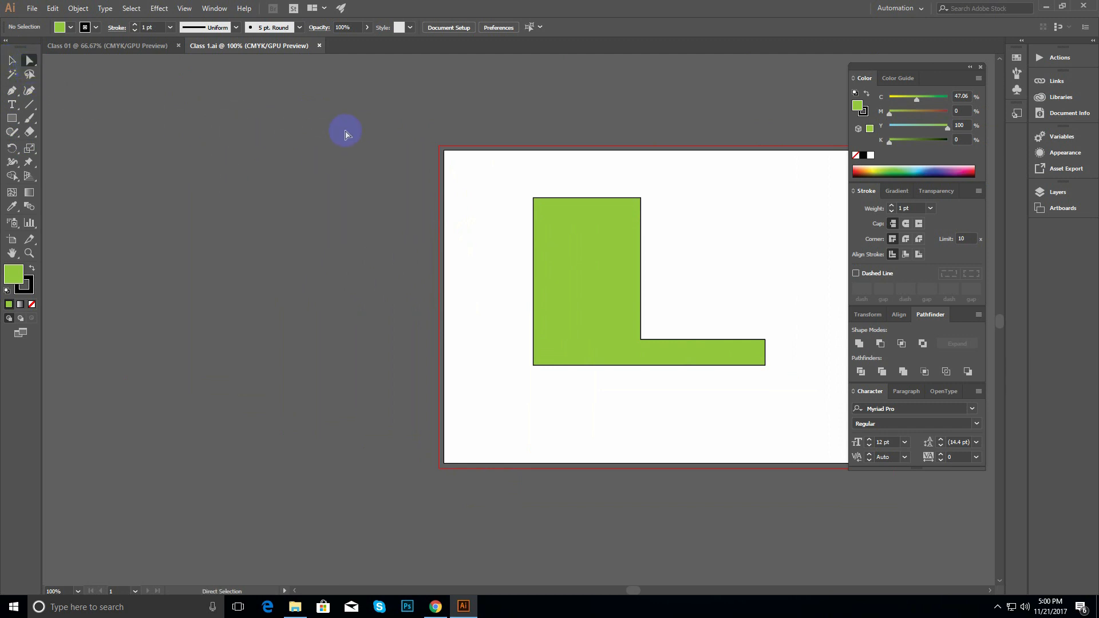
pyautogui.click(12, 90)
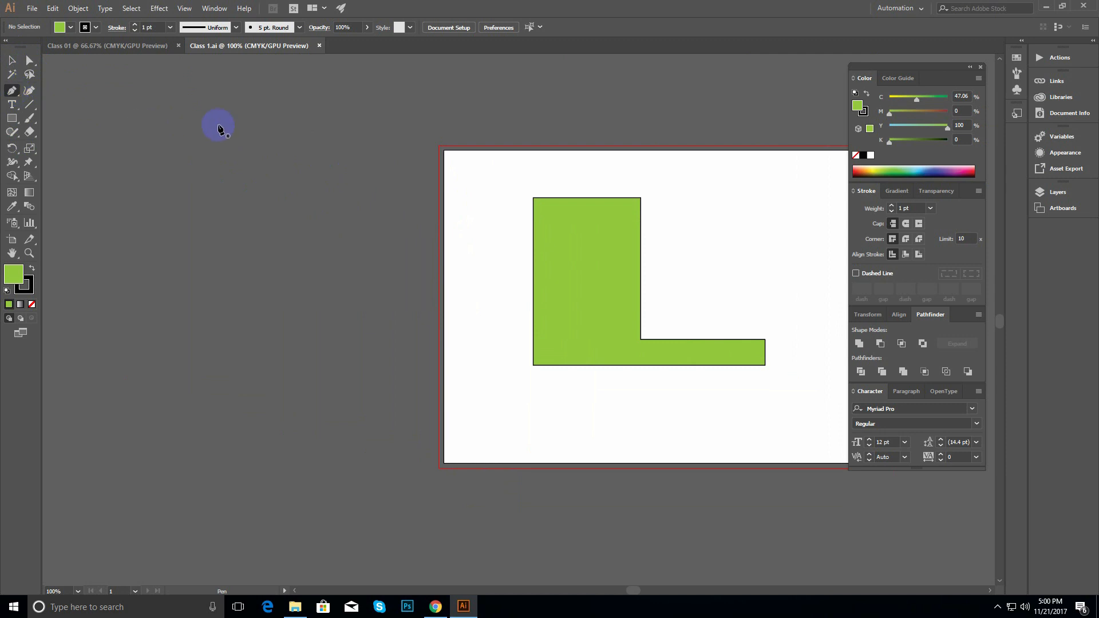
pyautogui.click(12, 118)
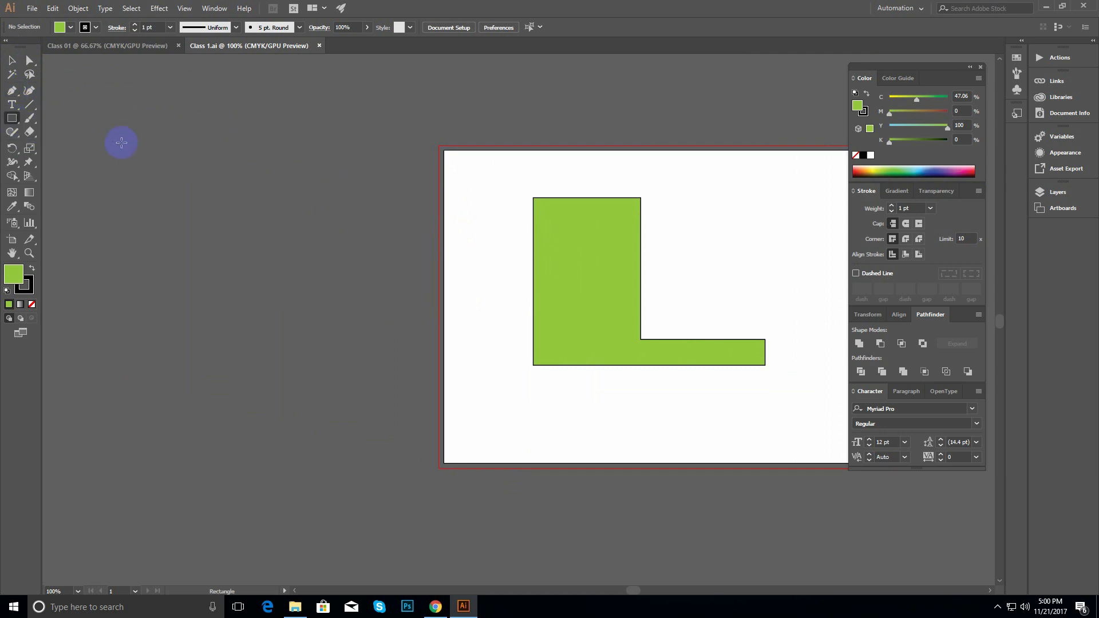
pyautogui.click(12, 61)
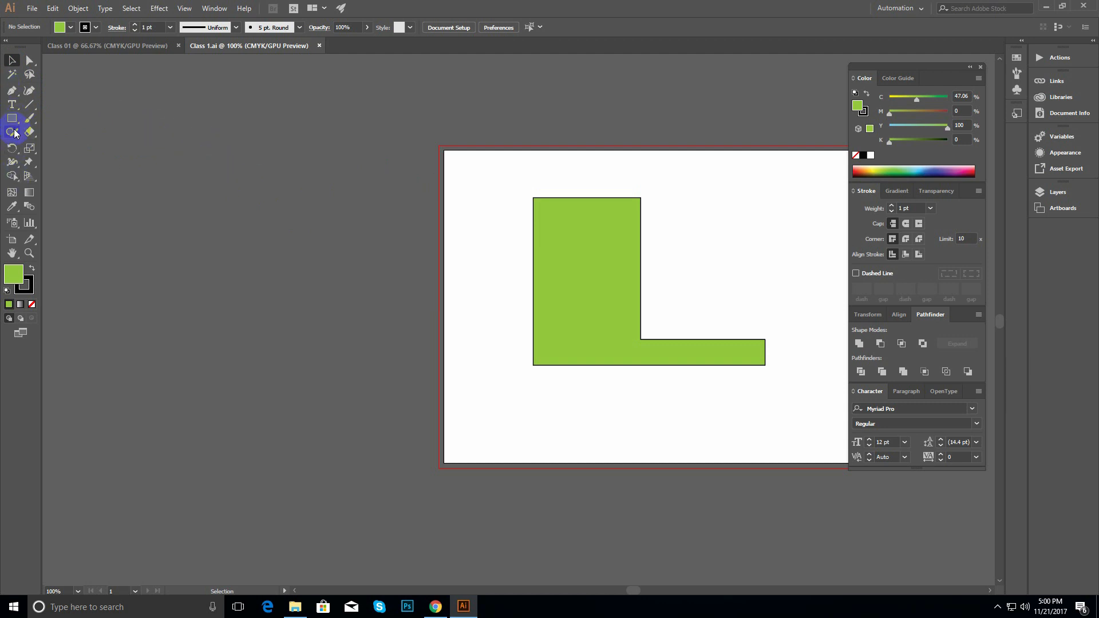
# - Demonstrate temporary zooming and panning around the L shape's artboard, magnifying it to 150% without leaving the Selection tool
pyautogui.press('space')
pyautogui.moveTo(501, 245); pyautogui.dragTo(361, 215)
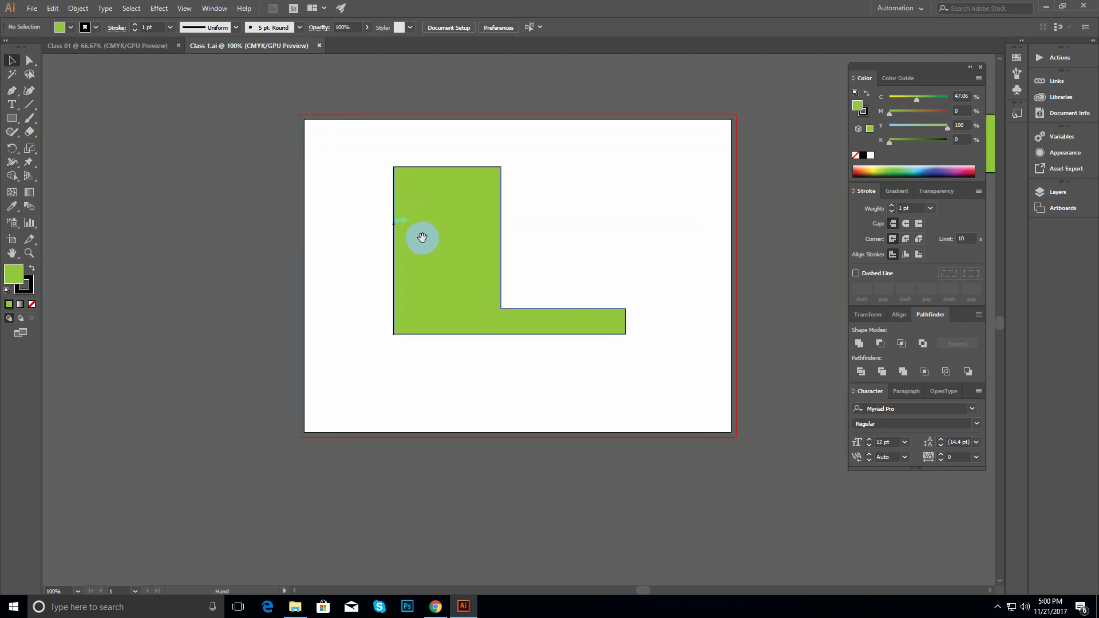
pyautogui.keyDown('ctrl'); pyautogui.keyDown('alt'); pyautogui.click(456, 276); pyautogui.keyUp('alt'); pyautogui.keyUp('ctrl')
pyautogui.moveTo(491, 298); pyautogui.dragTo(462, 272)
pyautogui.keyDown('ctrl'); pyautogui.click(462, 271); pyautogui.keyUp('ctrl')
pyautogui.keyDown('ctrl'); pyautogui.click(474, 286); pyautogui.keyUp('ctrl')
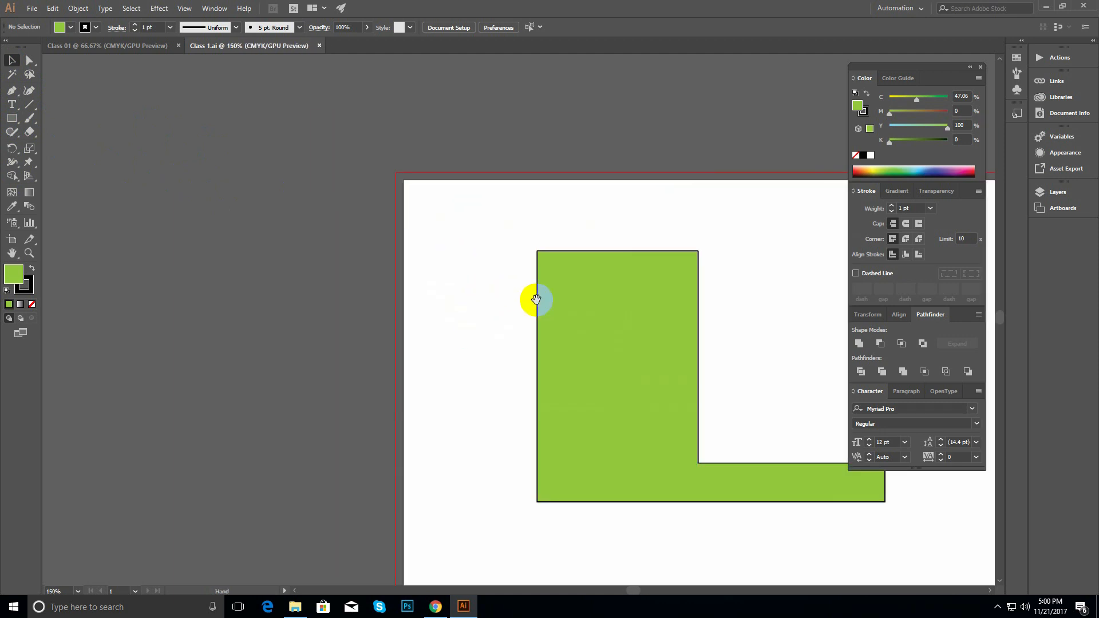
pyautogui.moveTo(535, 299); pyautogui.dragTo(415, 225)
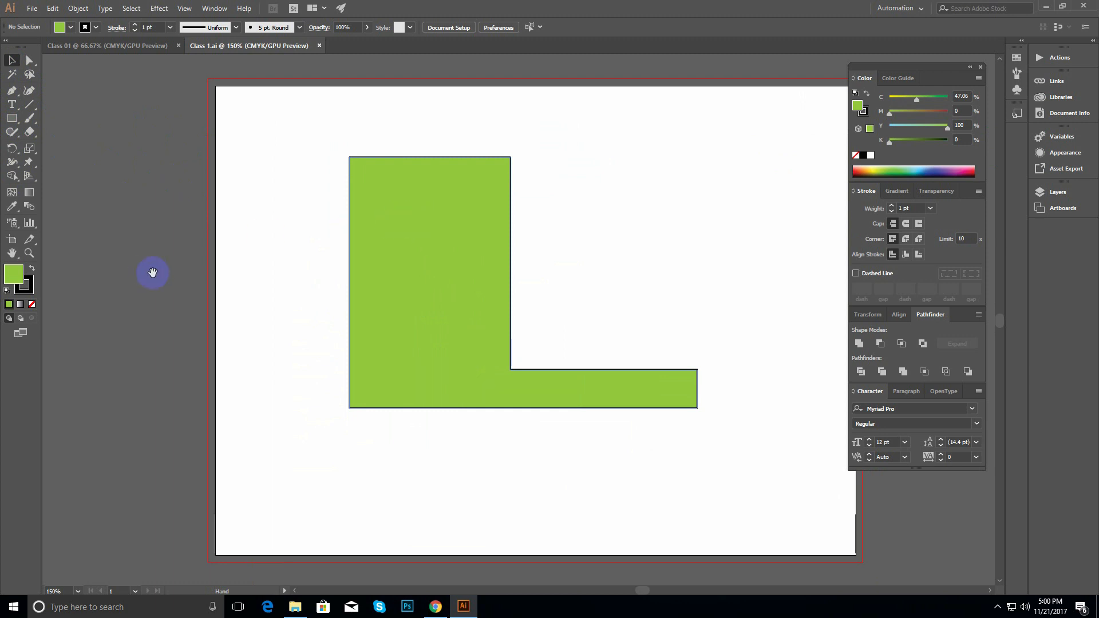
pyautogui.moveTo(461, 261); pyautogui.dragTo(465, 230)
pyautogui.moveTo(513, 313); pyautogui.dragTo(479, 283)
# - Reduce the view to 50% with temporary zooming and pan the artboard alongside the separate green rectangle
pyautogui.keyDown('ctrl'); pyautogui.keyDown('alt'); pyautogui.click(539, 294); pyautogui.keyUp('alt'); pyautogui.keyUp('ctrl')
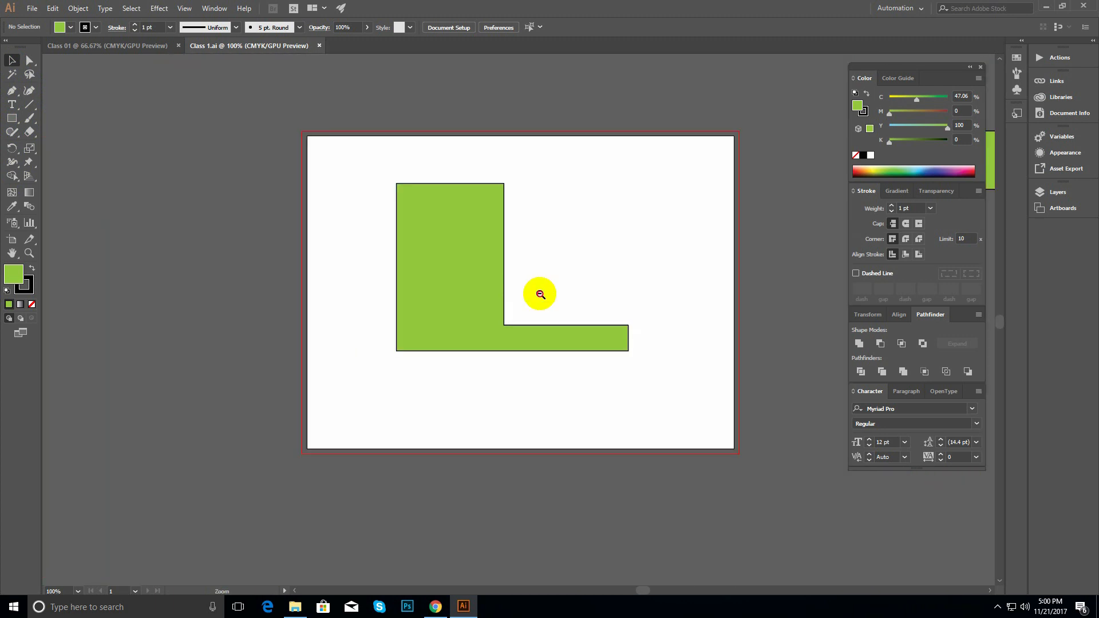
pyautogui.keyDown('ctrl'); pyautogui.keyDown('alt'); pyautogui.click(540, 293); pyautogui.keyUp('alt'); pyautogui.keyUp('ctrl')
pyautogui.moveTo(735, 297); pyautogui.dragTo(680, 378)
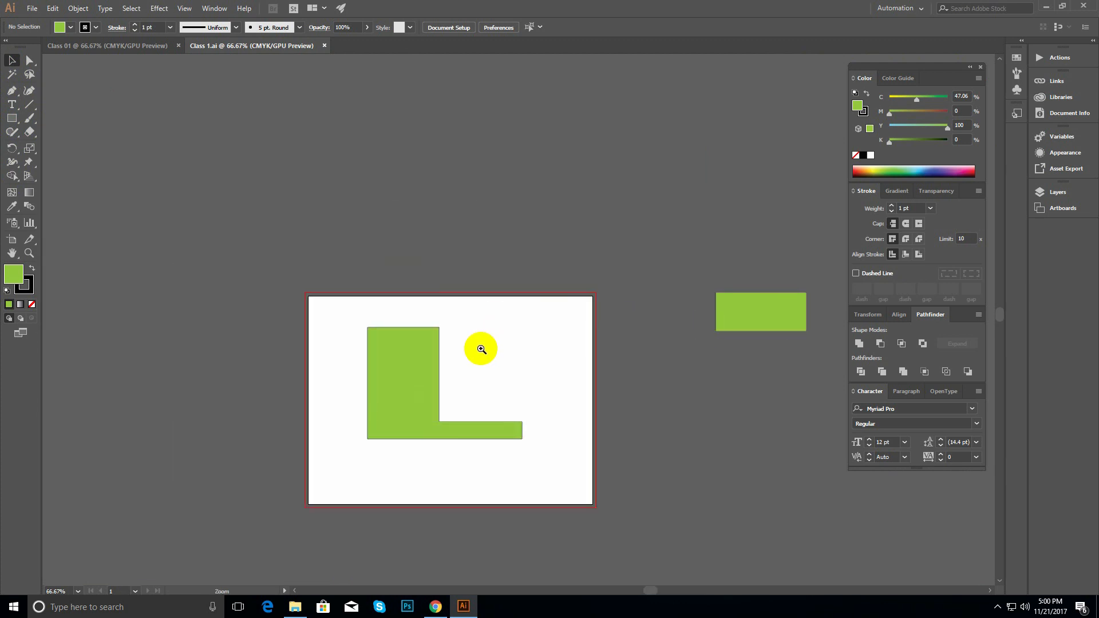
pyautogui.keyDown('ctrl'); pyautogui.click(481, 350); pyautogui.keyUp('ctrl')
pyautogui.keyDown('ctrl'); pyautogui.keyDown('alt'); pyautogui.click(448, 361); pyautogui.keyUp('alt'); pyautogui.keyUp('ctrl')
pyautogui.keyDown('ctrl'); pyautogui.keyDown('alt'); pyautogui.click(448, 361); pyautogui.keyUp('alt'); pyautogui.keyUp('ctrl')
pyautogui.moveTo(481, 348); pyautogui.dragTo(407, 333)
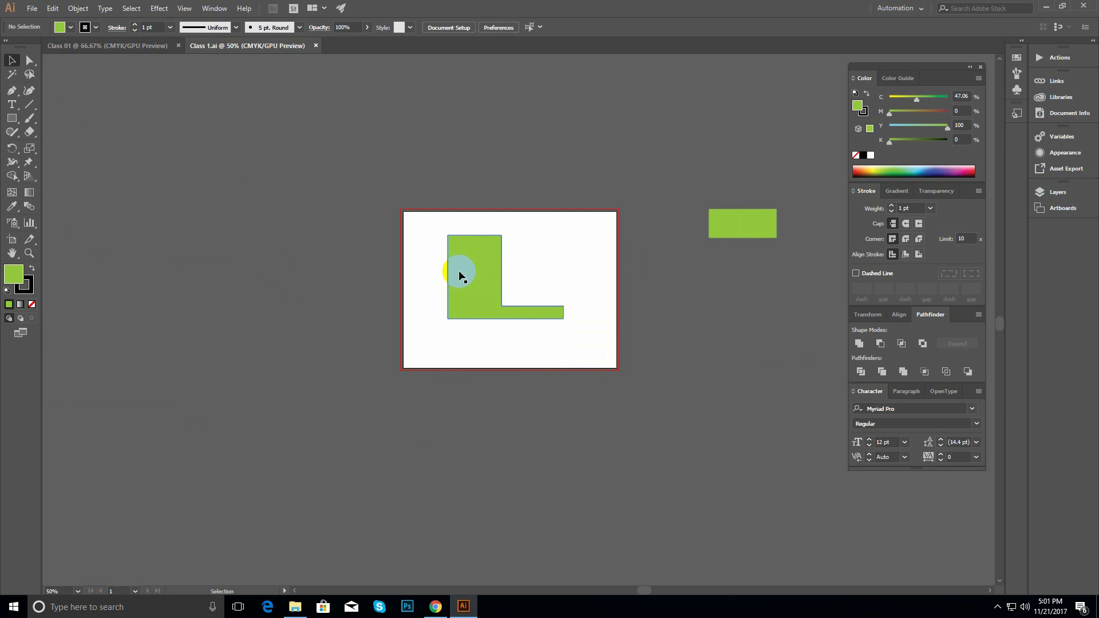
# - Magnify the L shape back to 150% and reposition the artboard using temporary zooming and panning
pyautogui.hotkey('ctrl', 'space')
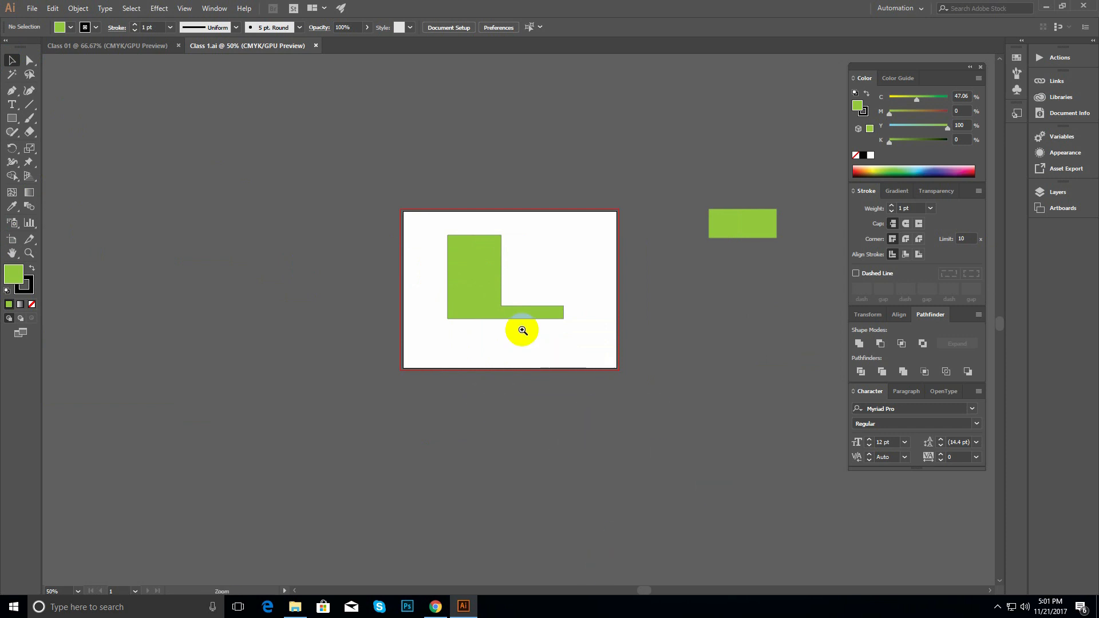
pyautogui.keyDown('ctrl'); pyautogui.click(506, 300); pyautogui.keyUp('ctrl')
pyautogui.keyDown('ctrl'); pyautogui.click(506, 299); pyautogui.keyUp('ctrl')
pyautogui.keyDown('ctrl'); pyautogui.click(506, 300); pyautogui.keyUp('ctrl')
pyautogui.moveTo(506, 300); pyautogui.dragTo(352, 262)
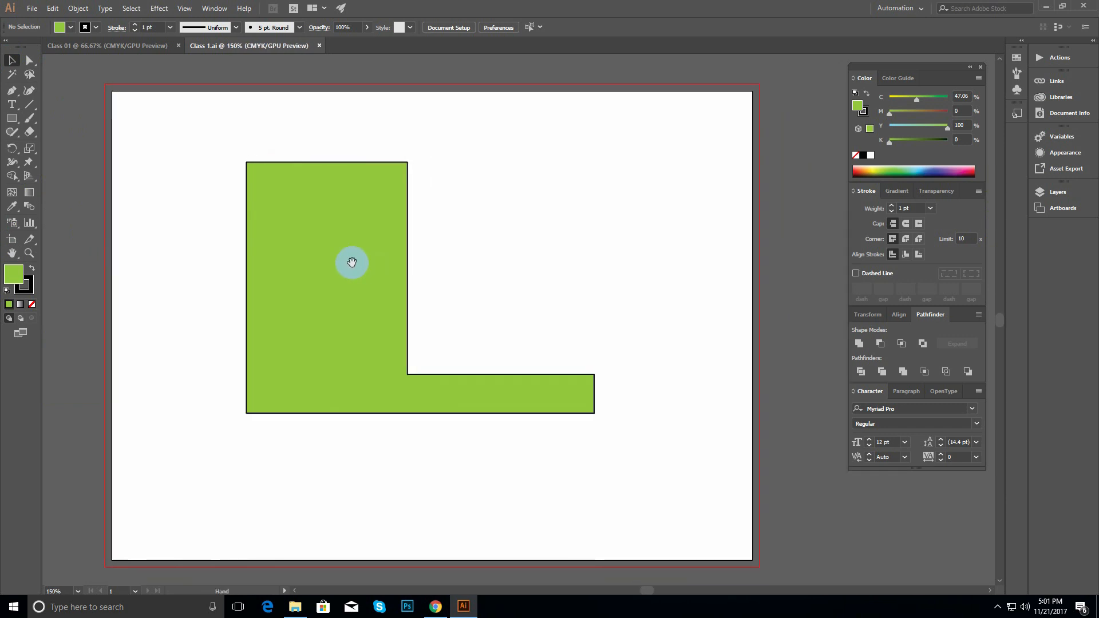
pyautogui.moveTo(255, 149); pyautogui.dragTo(233, 164)
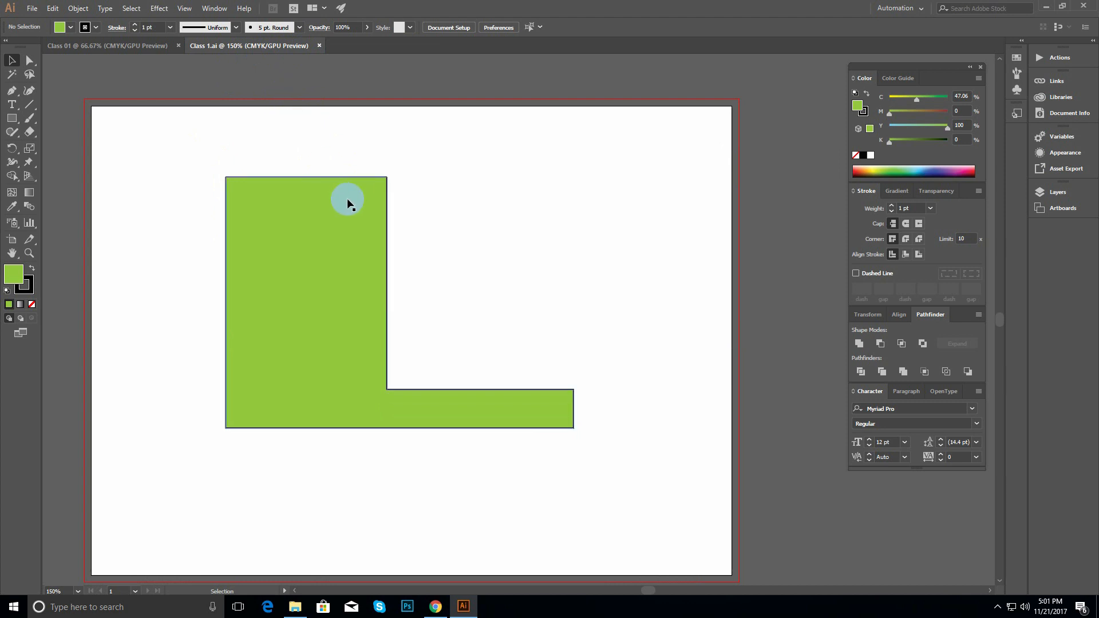
pyautogui.keyDown('ctrl'); pyautogui.keyDown('alt'); pyautogui.click(410, 229); pyautogui.keyUp('alt'); pyautogui.keyUp('ctrl')
pyautogui.keyDown('ctrl'); pyautogui.click(486, 288); pyautogui.keyUp('ctrl')
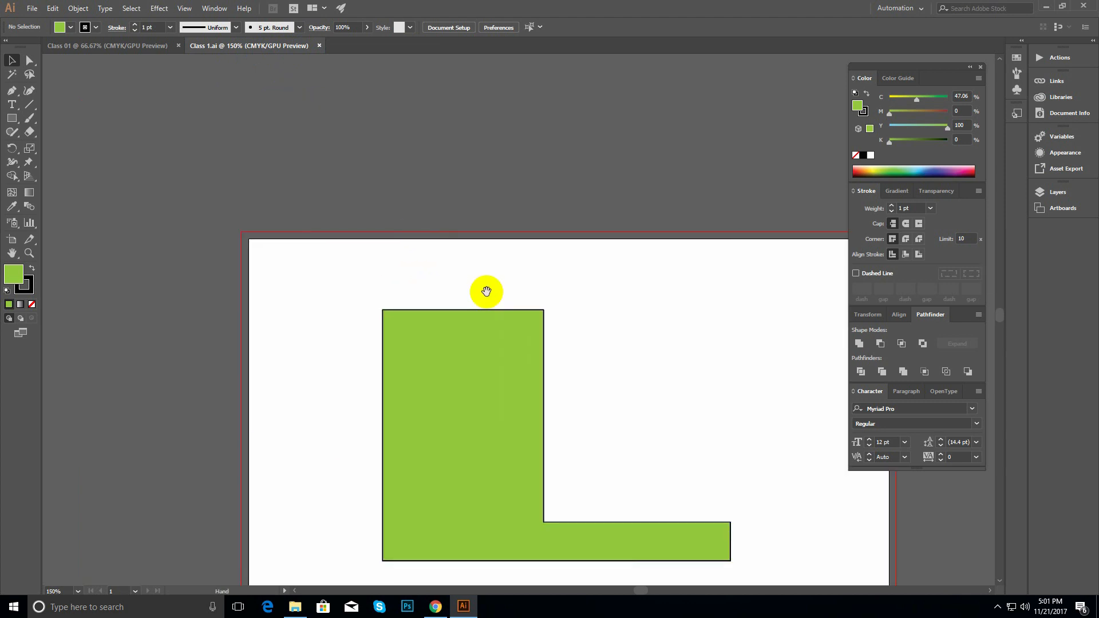
# - Draw a rectangle about 0.75 by 1.52 in on the L shape's vertical arm, with a blue fill and no stroke
pyautogui.click(17, 118)
pyautogui.moveTo(358, 225)
pyautogui.mouseDown()
pyautogui.moveTo(376, 254)
pyautogui.moveTo(466, 324)
pyautogui.moveTo(404, 319)
pyautogui.mouseUp()
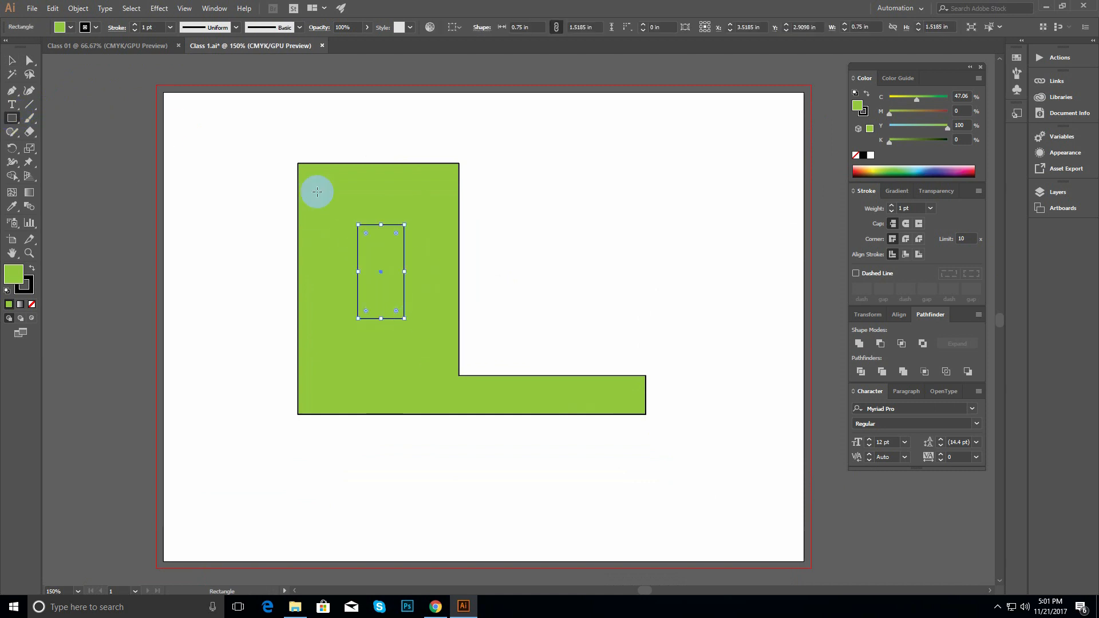
pyautogui.click(896, 171)
pyautogui.click(863, 111)
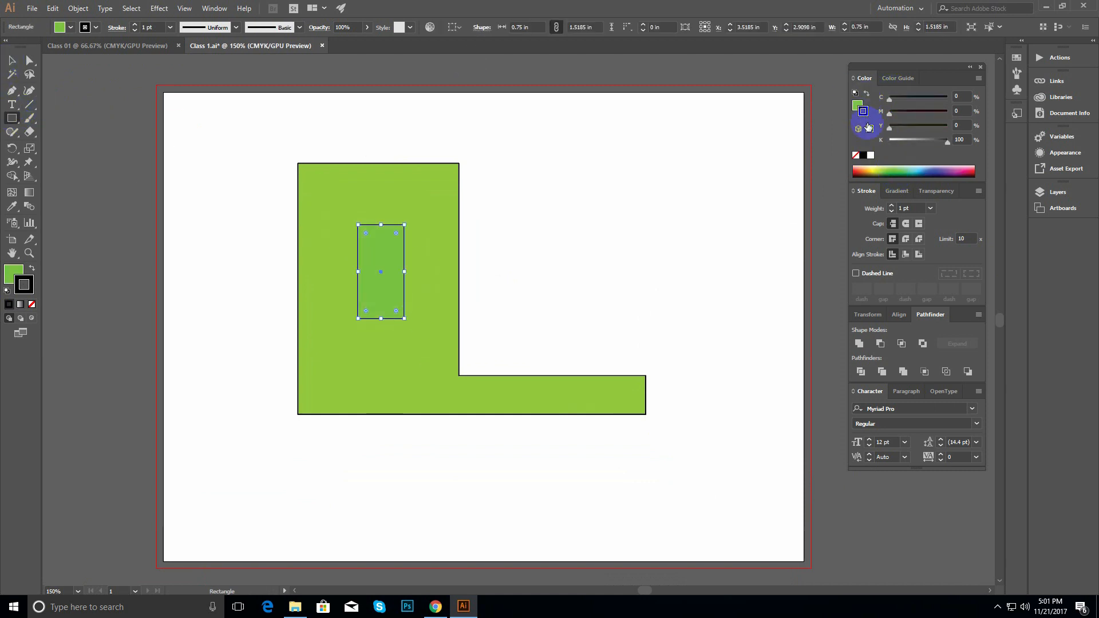
pyautogui.click(854, 155)
pyautogui.click(858, 105)
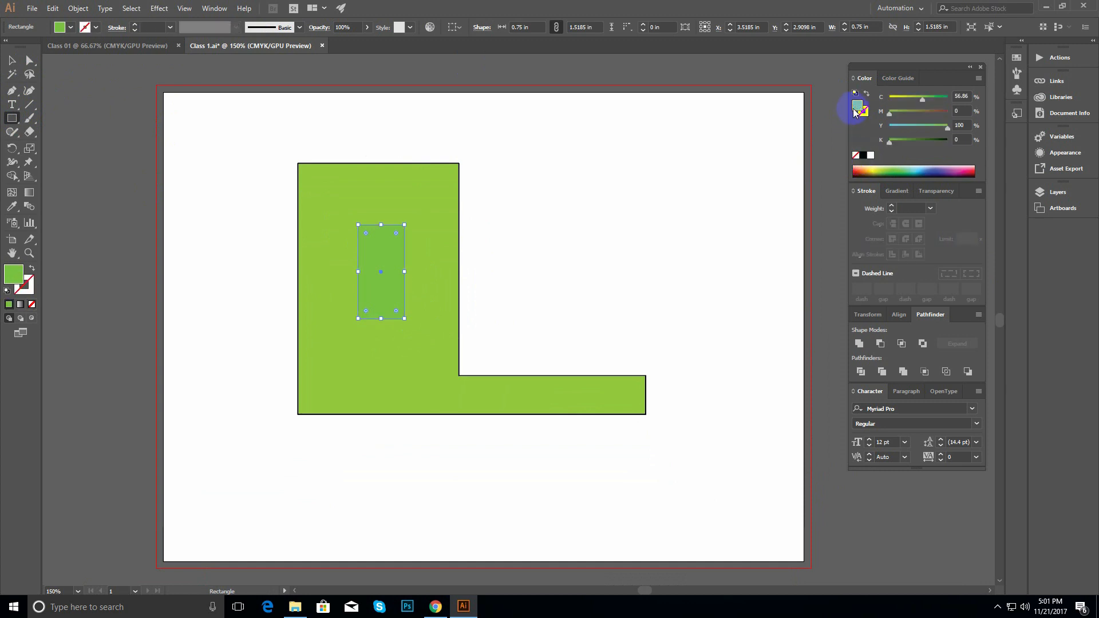
pyautogui.click(937, 166)
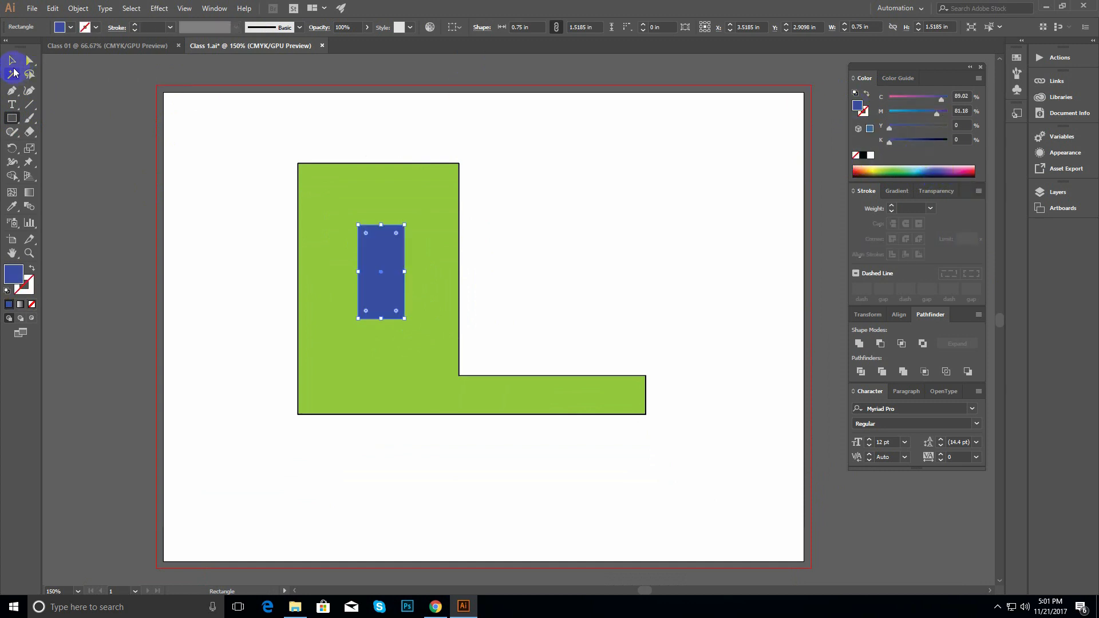
# - Duplicate the blue rectangle twice so the copies overlap on the L shape's vertical arm, and clear the selection
pyautogui.press('v')
pyautogui.click(331, 245)
pyautogui.moveTo(390, 273); pyautogui.dragTo(384, 228)
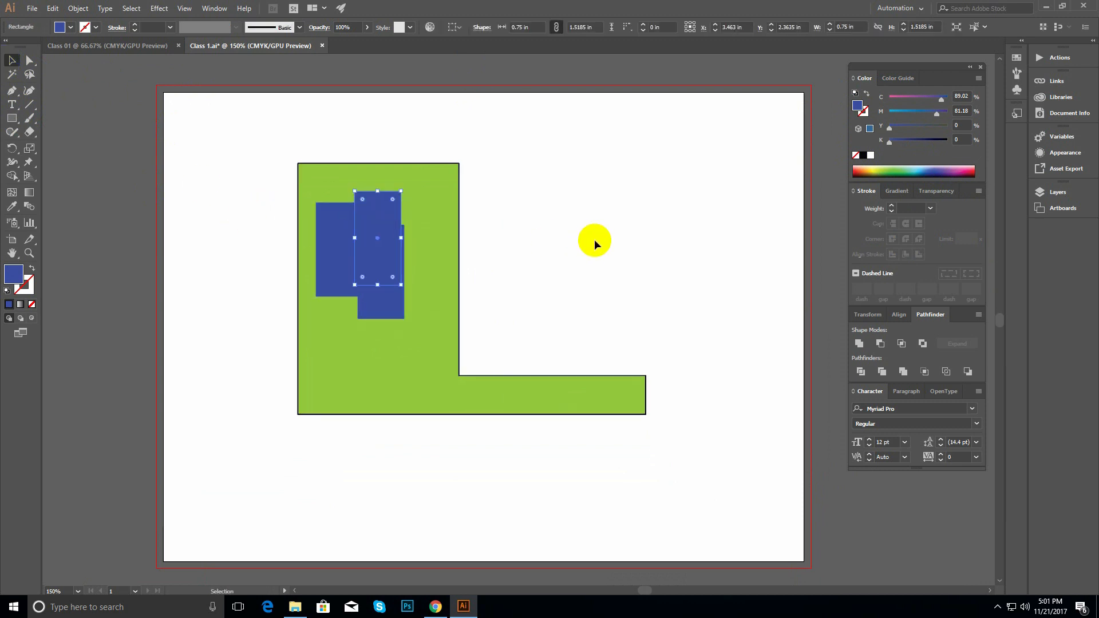
pyautogui.click(594, 241)
# - Demonstrate area selection over the overlapping shapes at 200%, and individual selection of the green L shape
pyautogui.hotkey('ctrl', 'space')
pyautogui.click(409, 258)
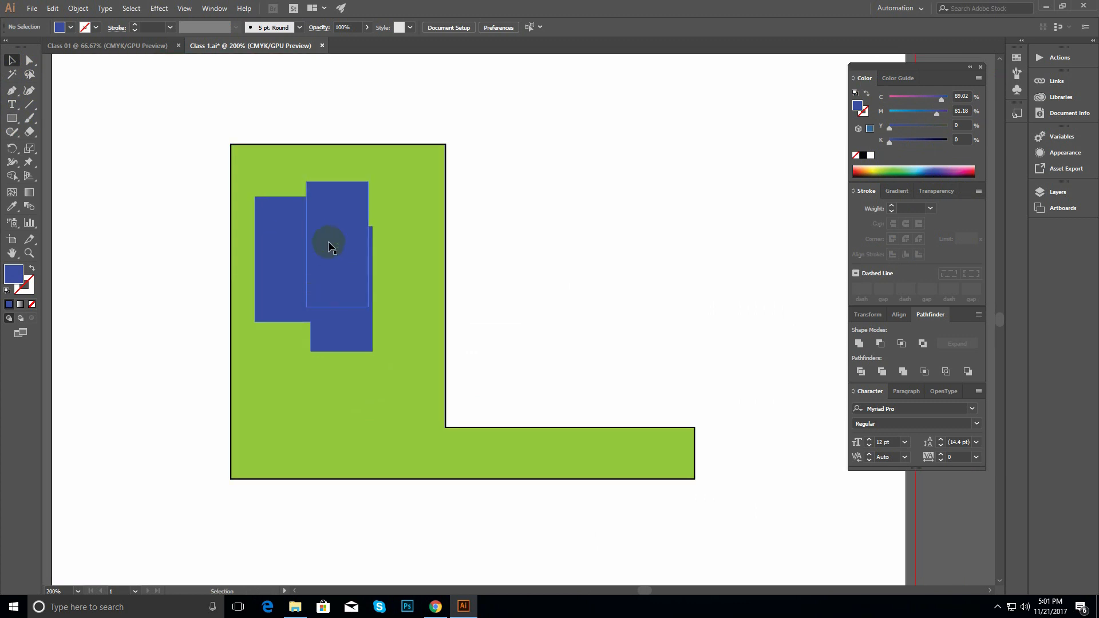
pyautogui.moveTo(150, 160); pyautogui.dragTo(478, 327)
pyautogui.click(573, 296)
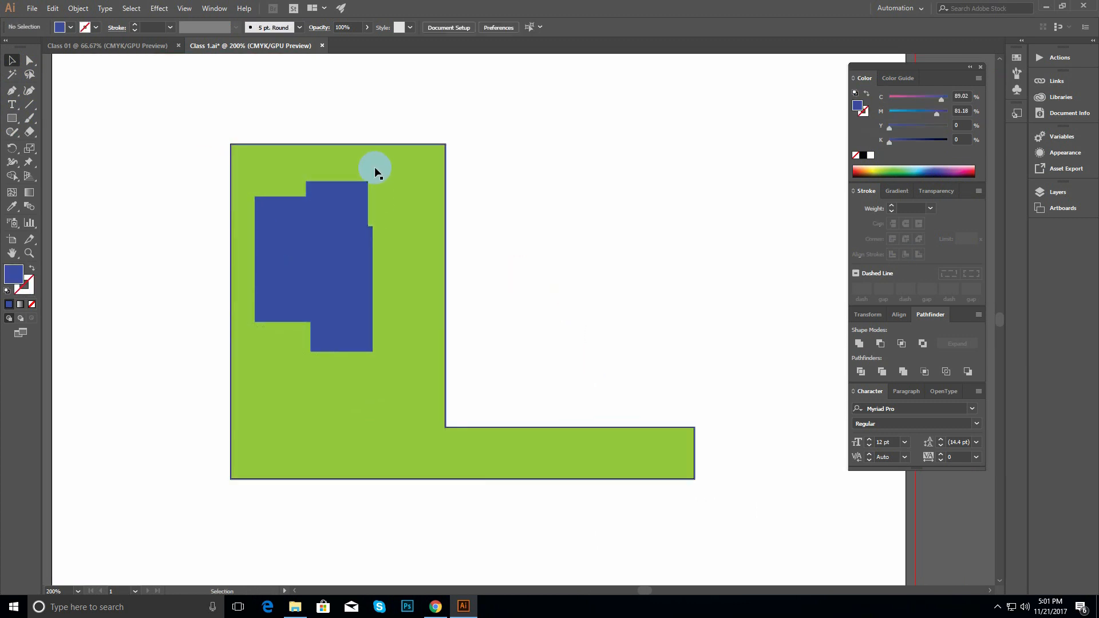
pyautogui.click(400, 171)
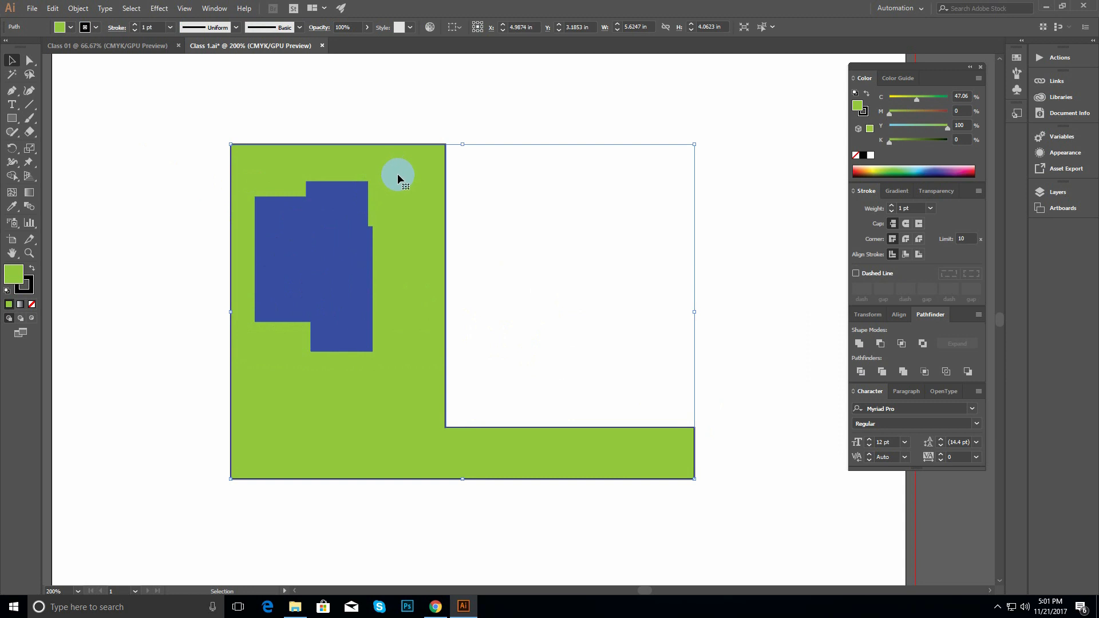
pyautogui.click(522, 238)
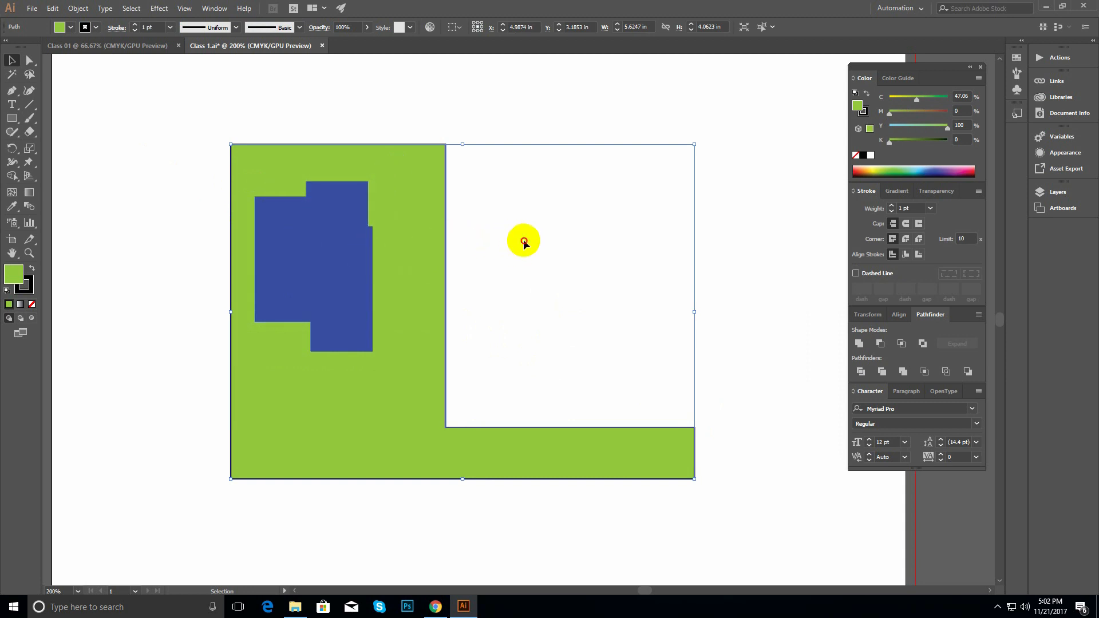
# - Demonstrate selecting the L shape together with all three blue rectangles by area several times, and clear the selection
pyautogui.moveTo(153, 93); pyautogui.dragTo(421, 279)
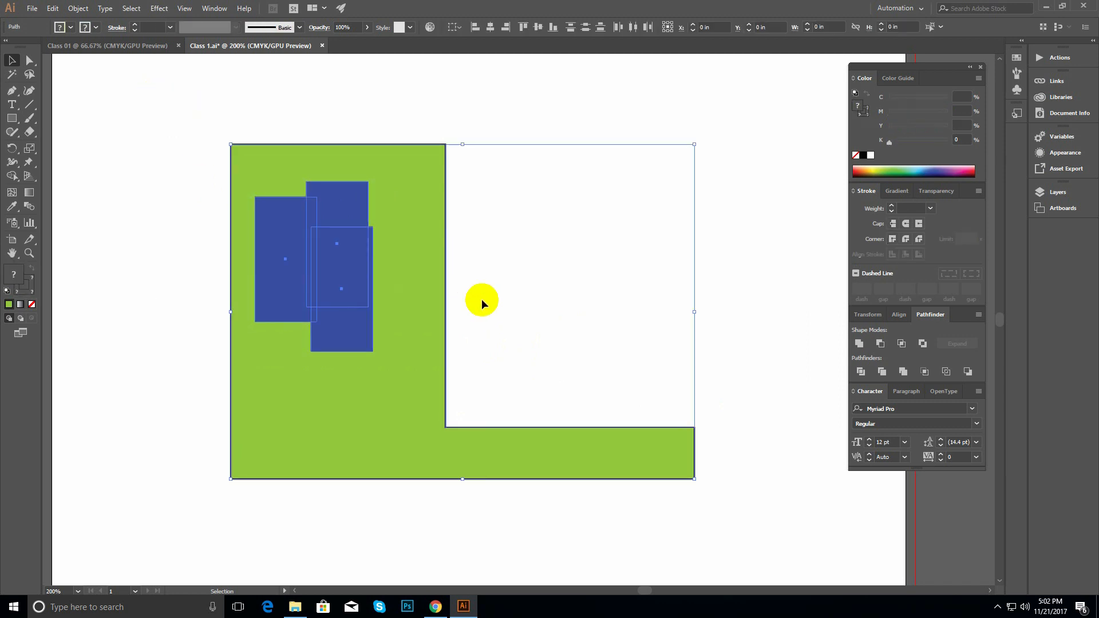
pyautogui.click(520, 259)
pyautogui.moveTo(184, 122); pyautogui.dragTo(538, 281)
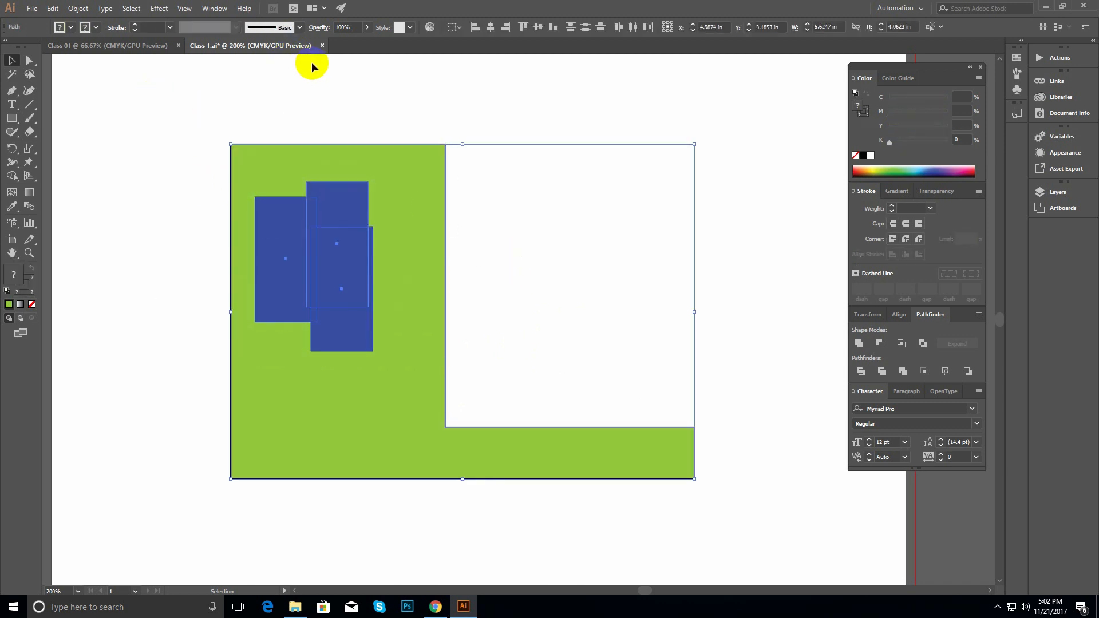
pyautogui.click(142, 188)
pyautogui.moveTo(150, 159); pyautogui.dragTo(487, 331)
pyautogui.click(490, 309)
pyautogui.moveTo(176, 123); pyautogui.dragTo(520, 328)
pyautogui.click(157, 184)
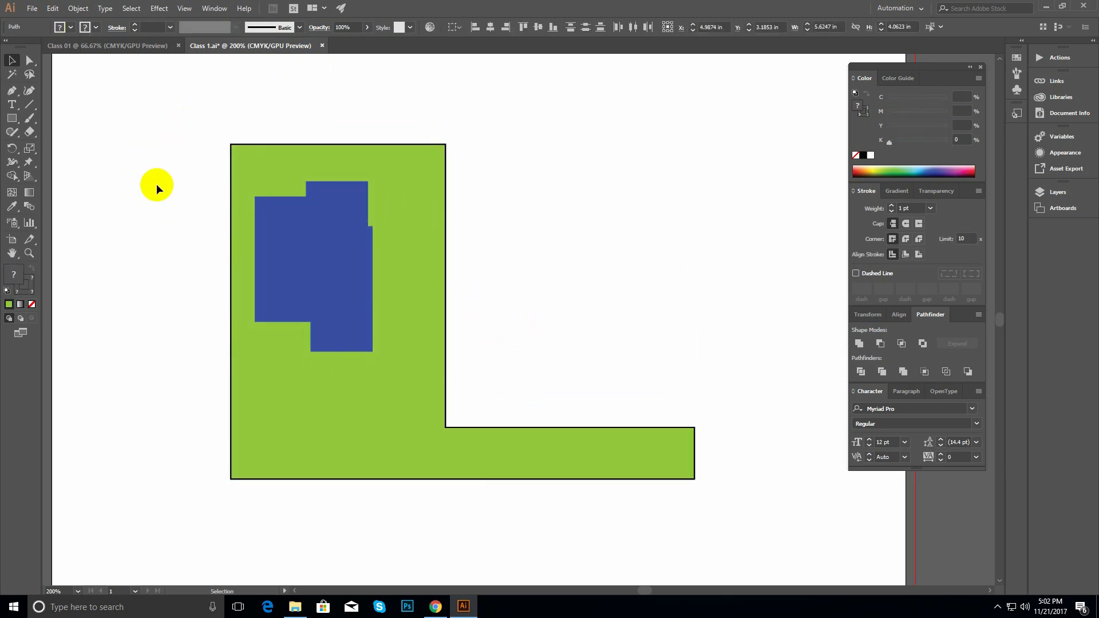
# - Select the uppermost blue rectangle with Direct Selection and display the artwork in Outline mode
pyautogui.click(33, 60)
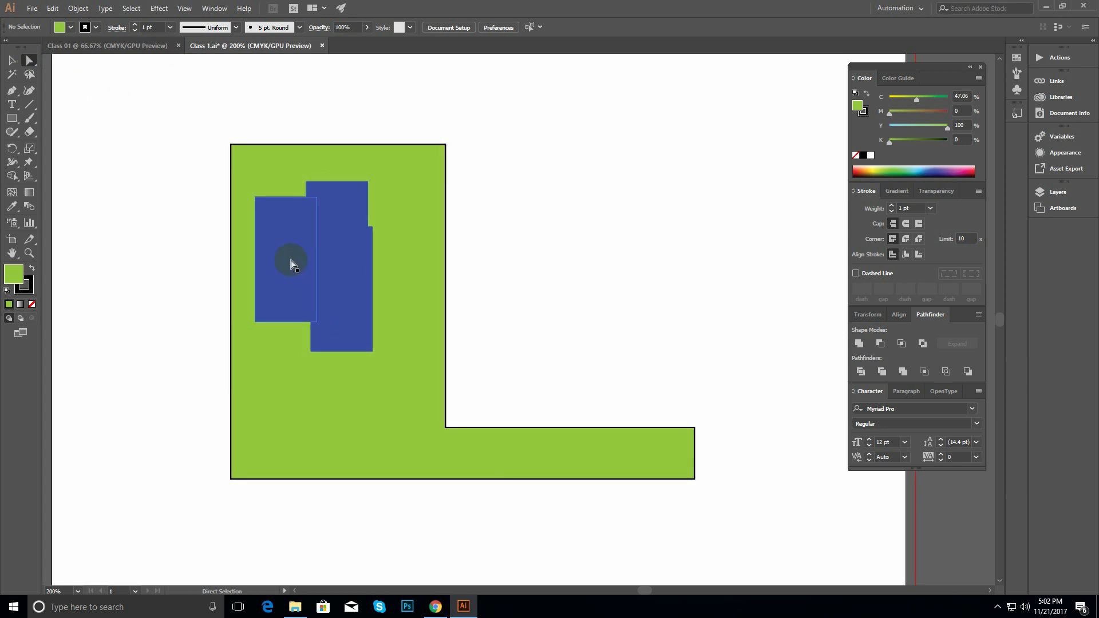
pyautogui.click(326, 238)
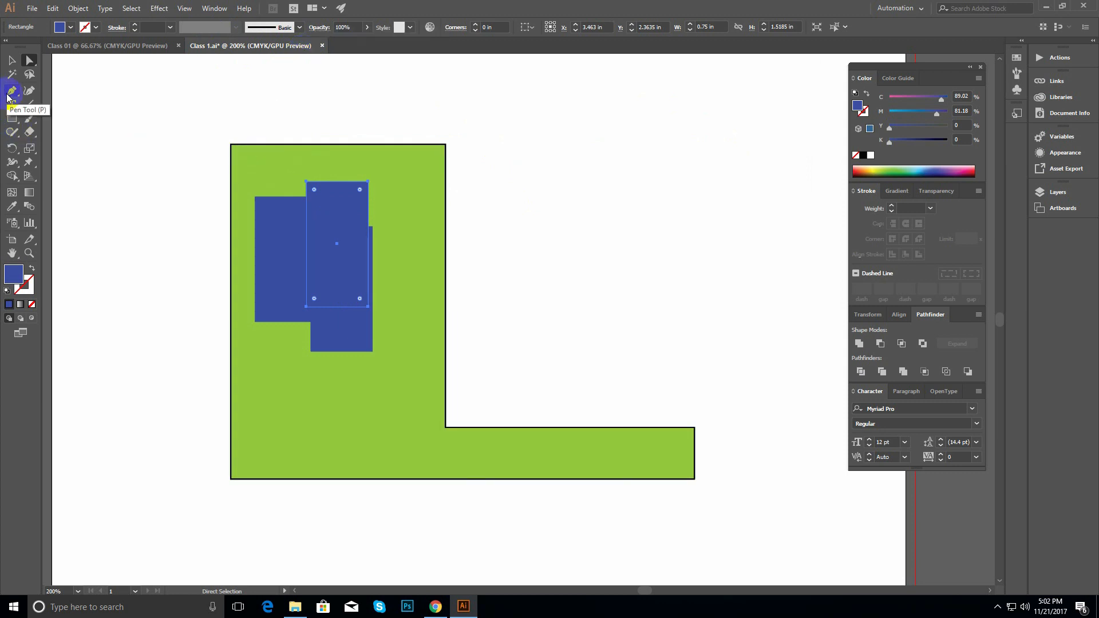
pyautogui.click(183, 8)
pyautogui.click(181, 7)
pyautogui.click(182, 7)
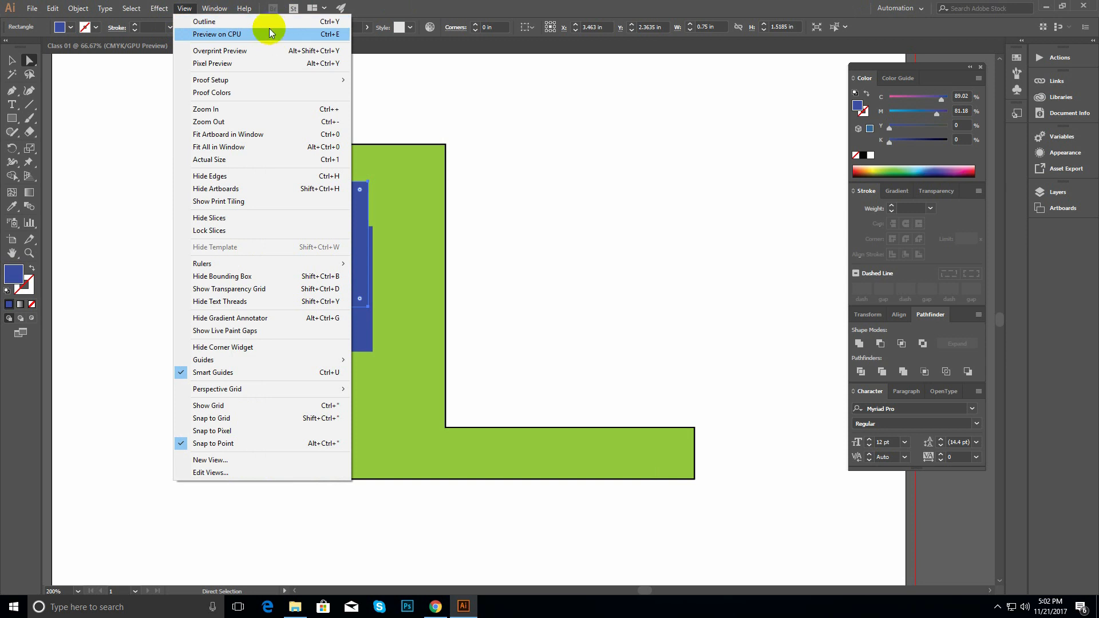
pyautogui.click(333, 26)
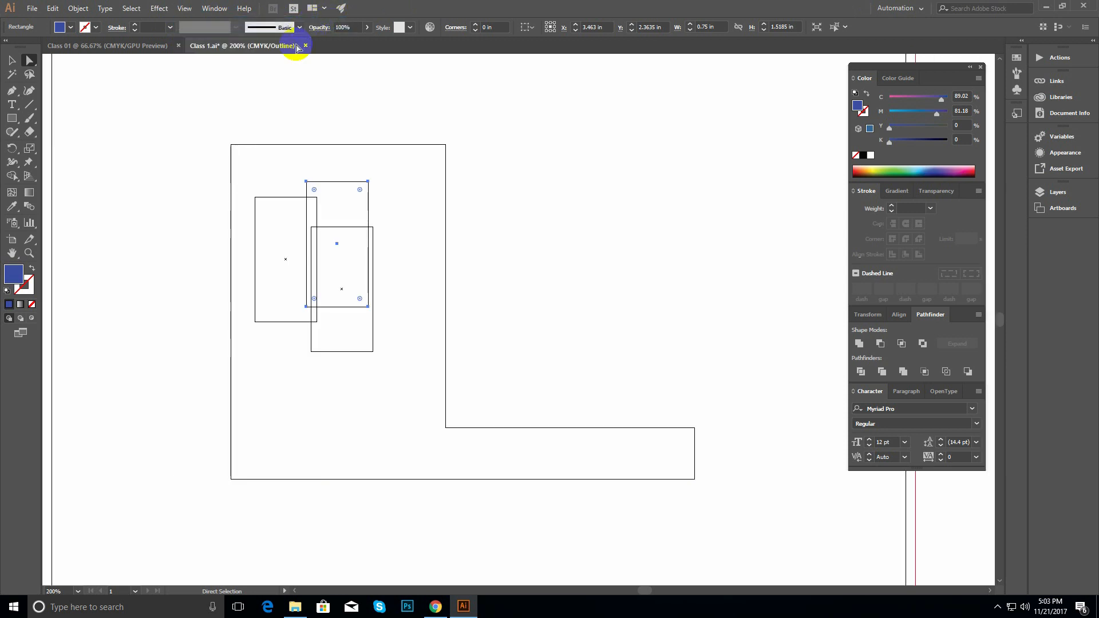
# - Examine the overlapping rectangle outlines at 300% and return the artwork to Preview mode
pyautogui.keyDown('ctrl'); pyautogui.click(361, 270); pyautogui.keyUp('ctrl')
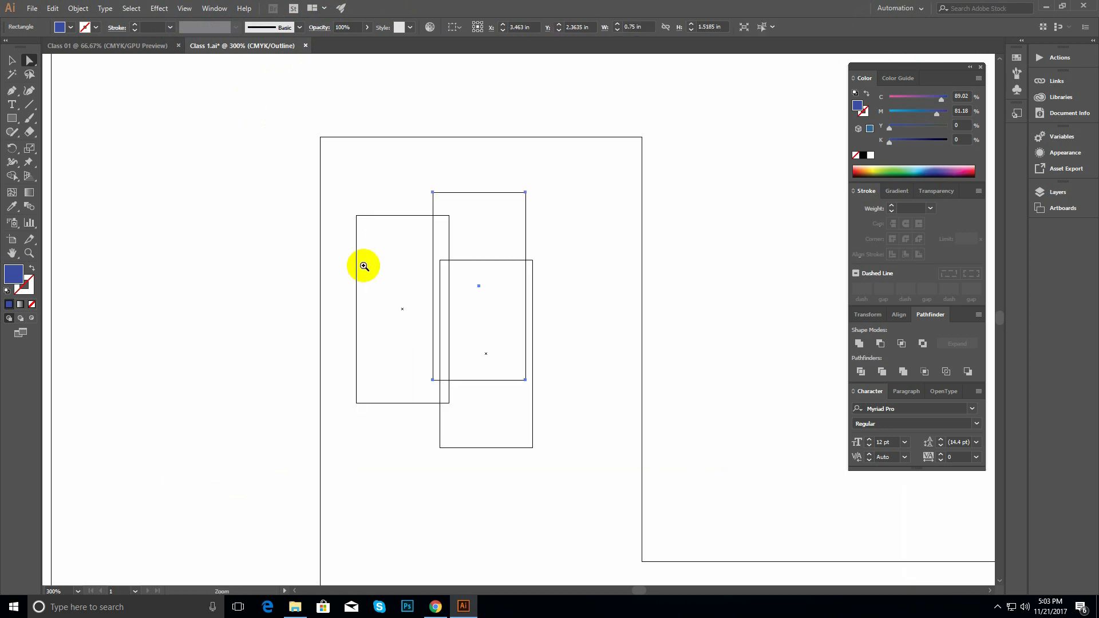
pyautogui.moveTo(454, 273); pyautogui.dragTo(393, 228)
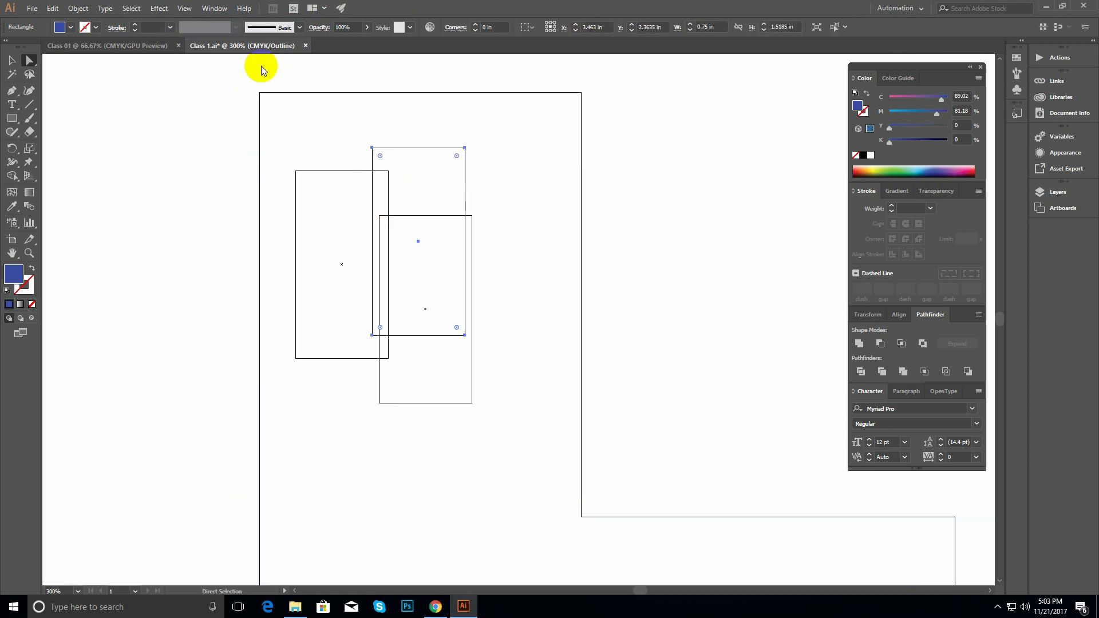
pyautogui.press('ctrl')
pyautogui.hotkey('ctrl', 'y')
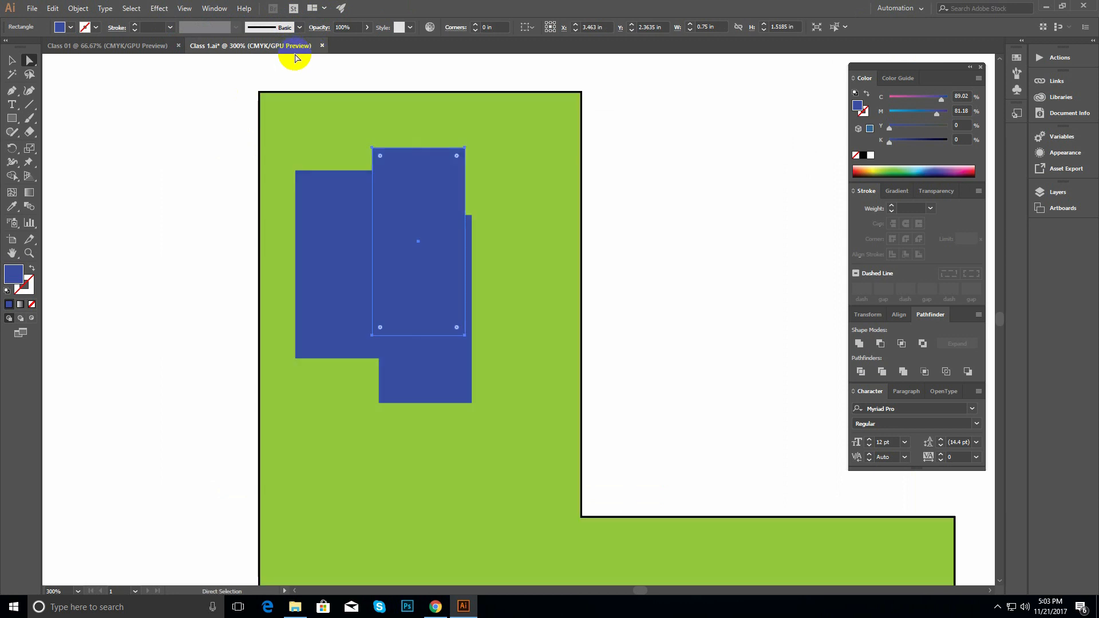
# - Clear the selection and reselect the uppermost blue rectangle with the Selection tool
pyautogui.click(11, 60)
pyautogui.click(216, 216)
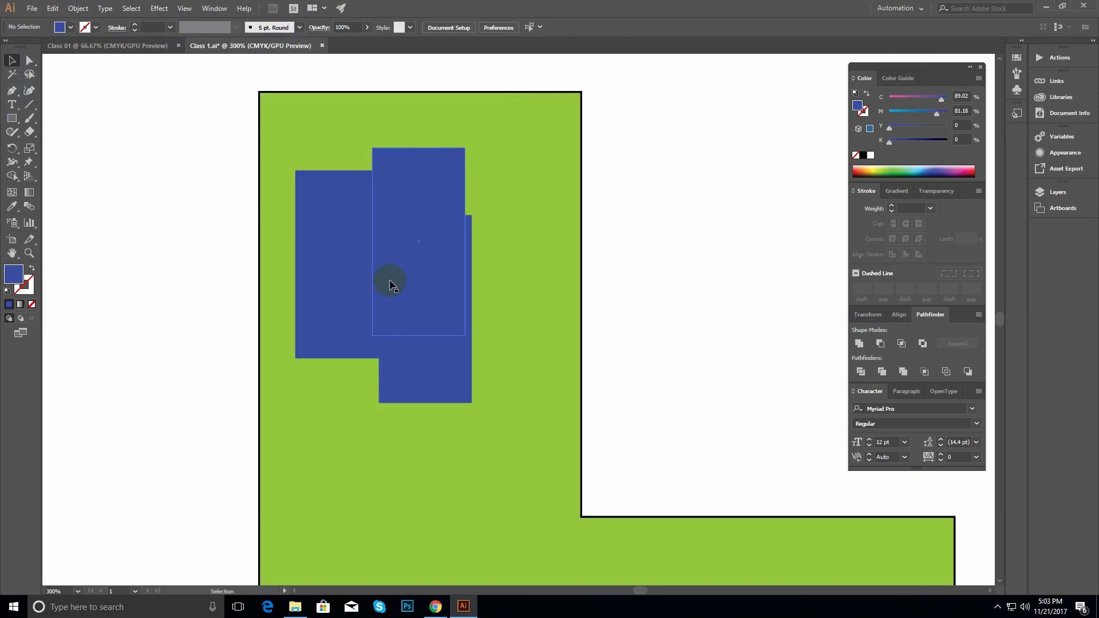
pyautogui.click(407, 235)
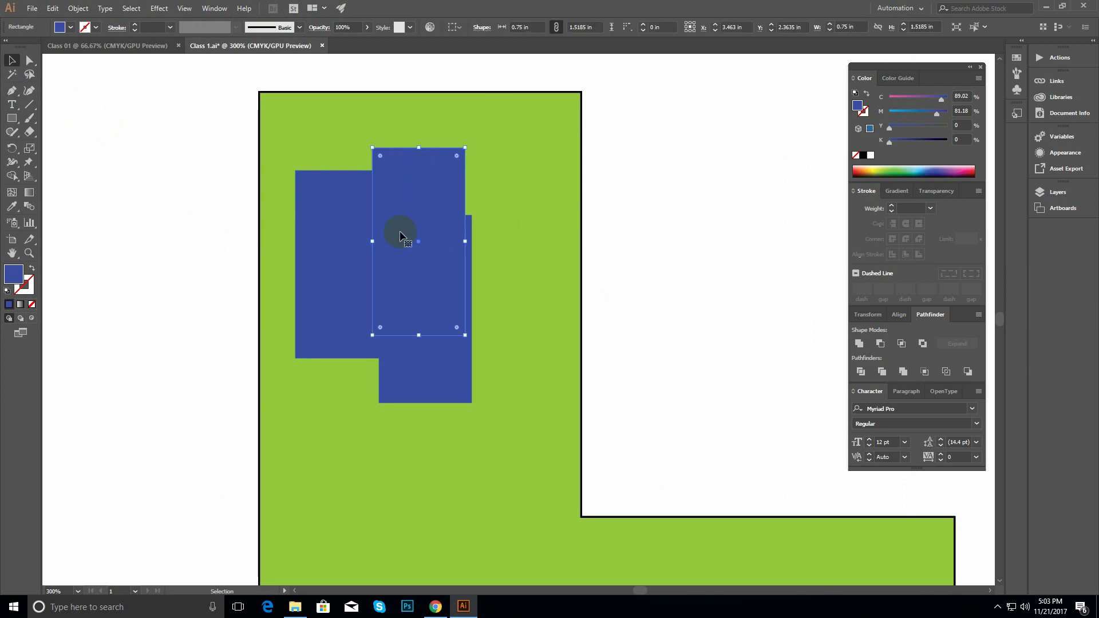
# - Select the leftmost blue rectangle and display the artwork in Outline mode
pyautogui.click(358, 247)
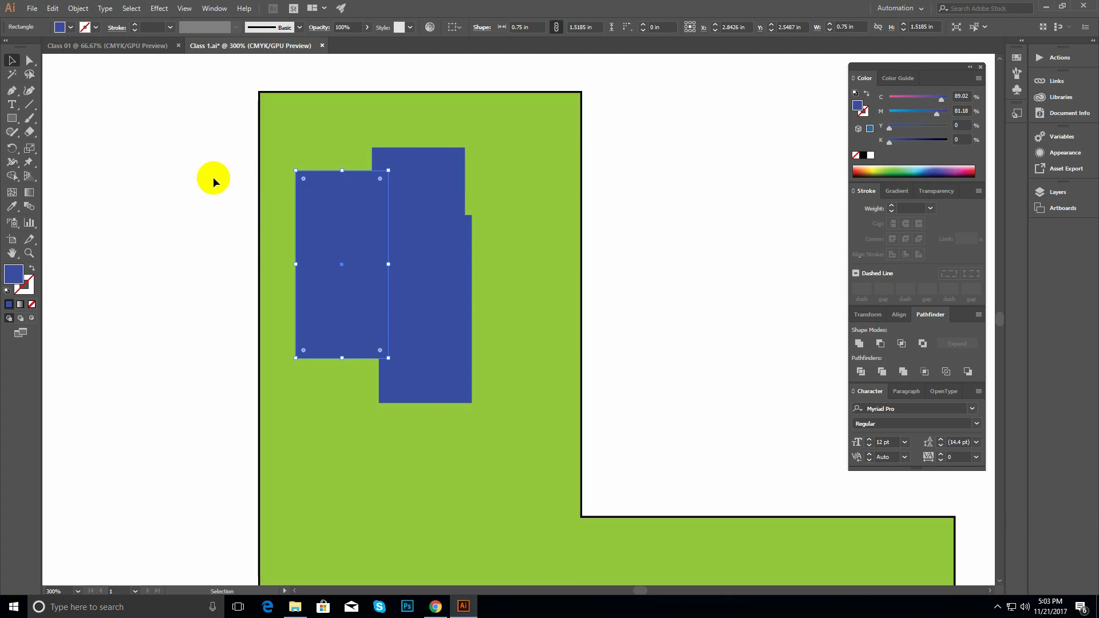
pyautogui.press('a')
pyautogui.hotkey('ctrl', 'y')
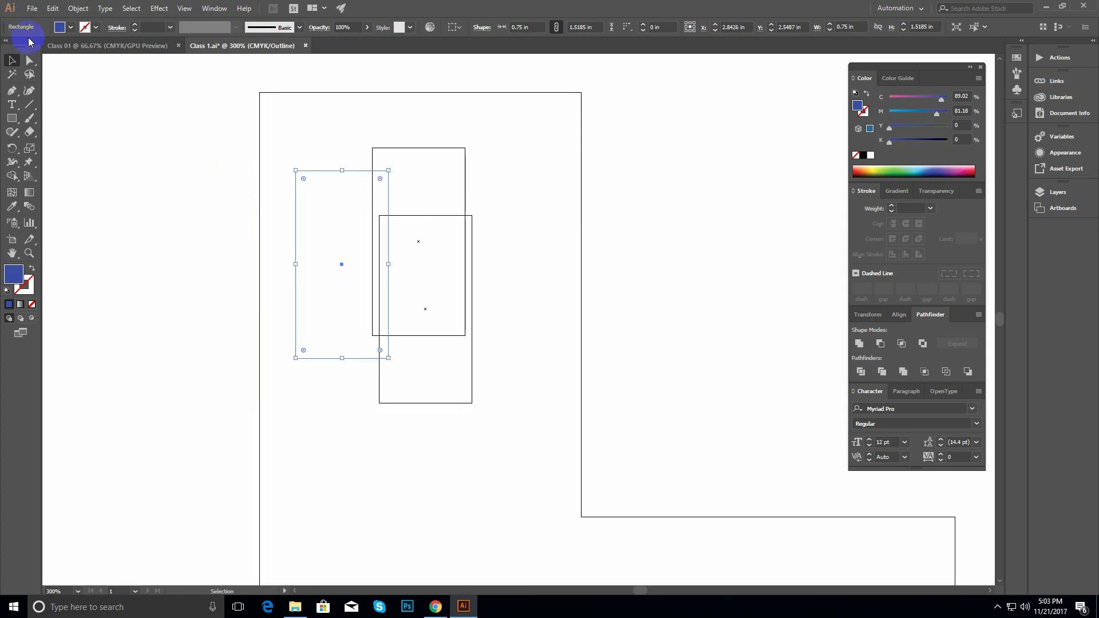
# - Pull the lower blue rectangle's upper-right corner to about X 4.06 in, Y 1.85 in with Direct Selection, and return to Preview mode
pyautogui.click(29, 60)
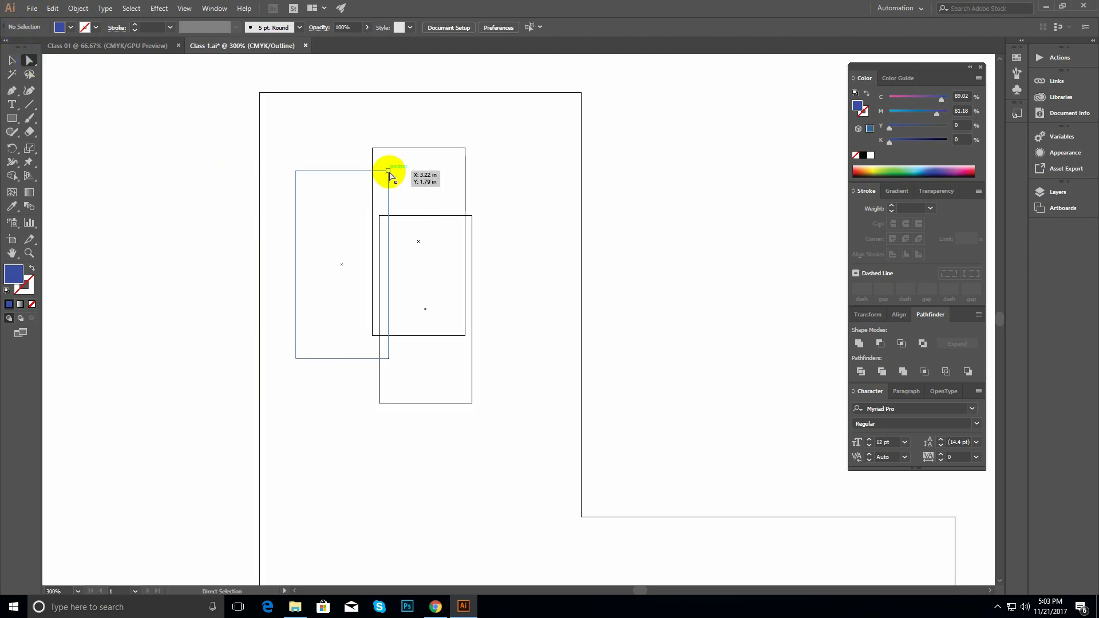
pyautogui.moveTo(389, 171); pyautogui.dragTo(413, 205)
pyautogui.hotkey('ctrl', 'z')
pyautogui.moveTo(472, 217); pyautogui.dragTo(492, 178)
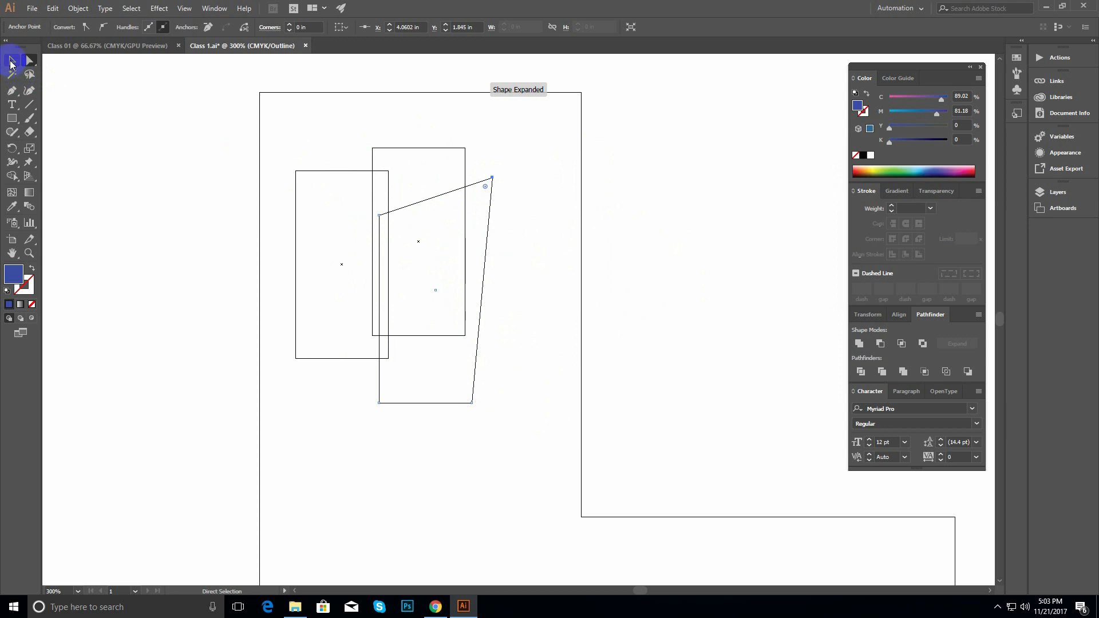
pyautogui.click(10, 59)
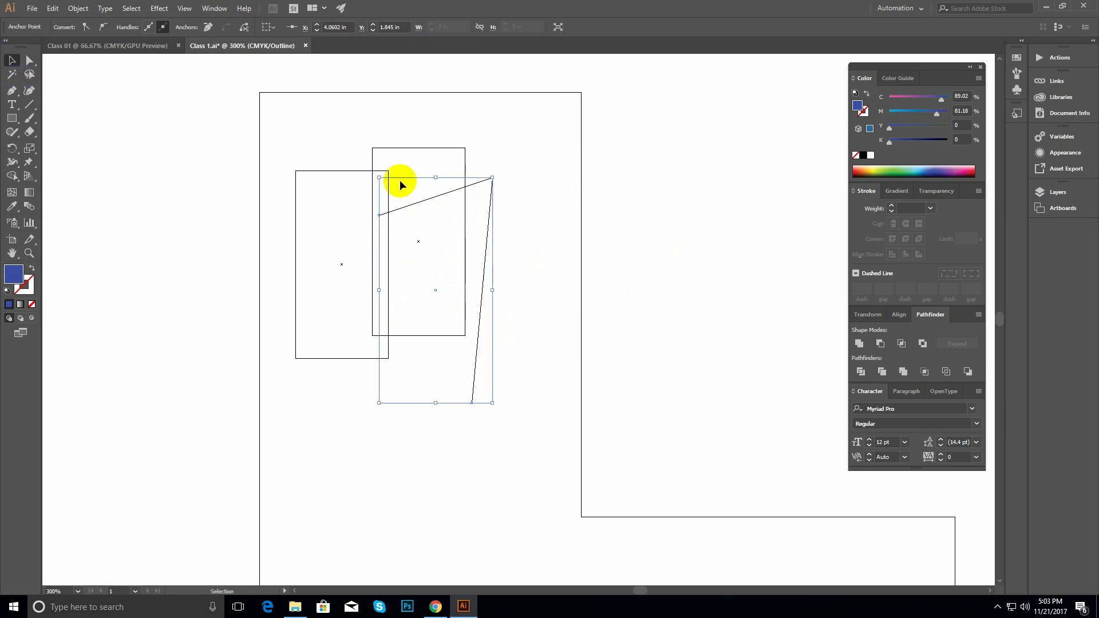
pyautogui.click(531, 169)
pyautogui.hotkey('ctrl', 'y')
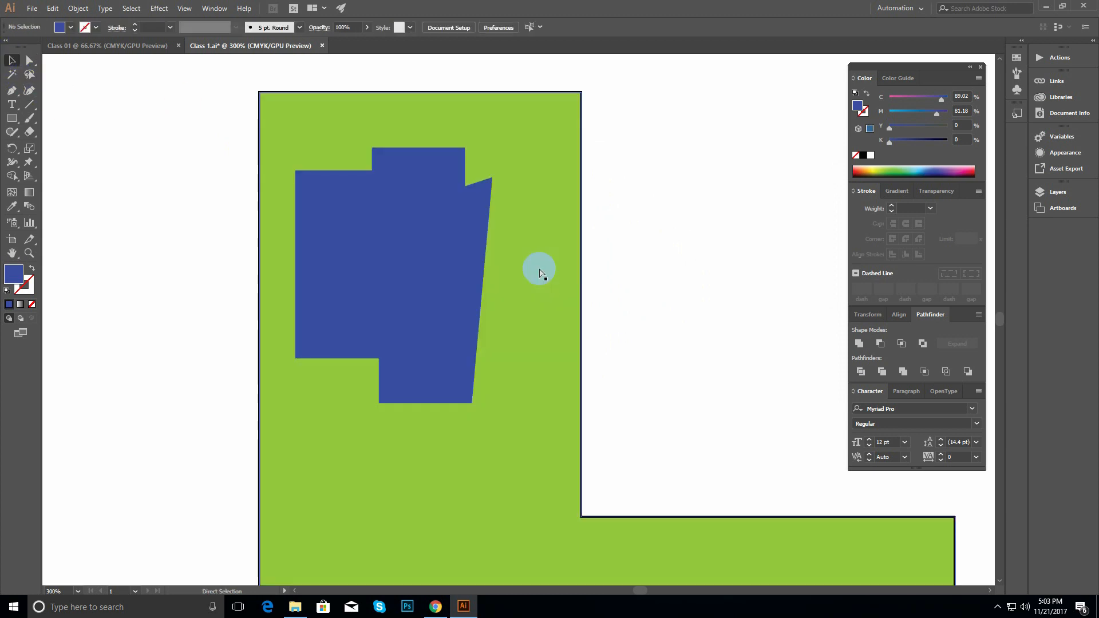
# - Turn off Smart Guides and move the leftmost blue rectangle off the L shape to about X 0.70 in, Y 2.35 in
pyautogui.click(182, 9)
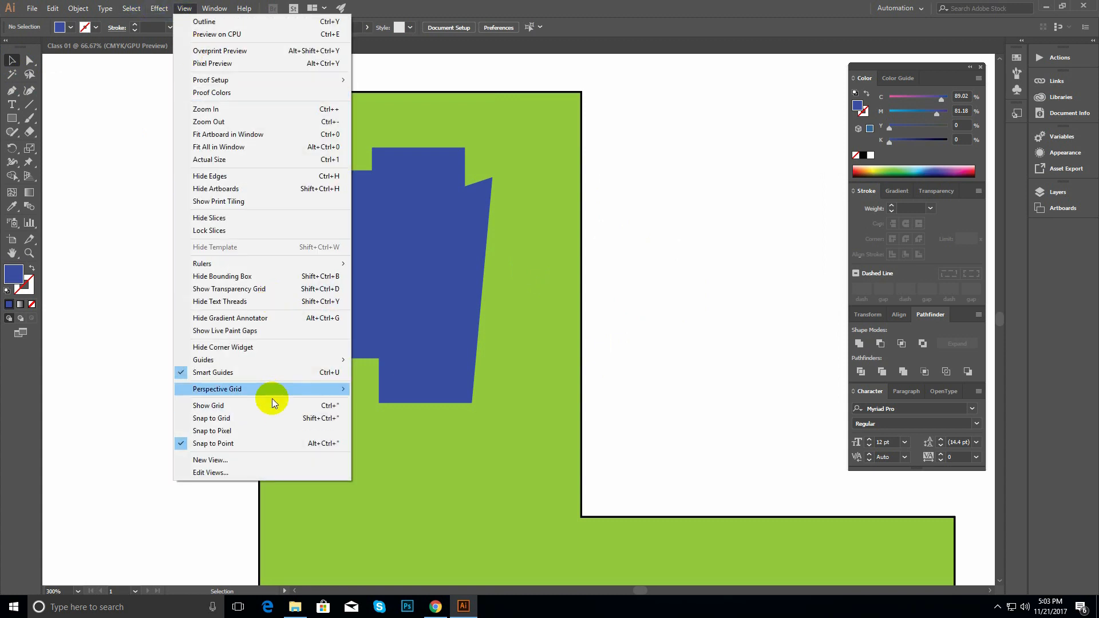
pyautogui.click(240, 373)
pyautogui.moveTo(315, 243); pyautogui.dragTo(435, 225)
pyautogui.click(540, 307)
pyautogui.moveTo(512, 239); pyautogui.dragTo(343, 240)
pyautogui.click(298, 248)
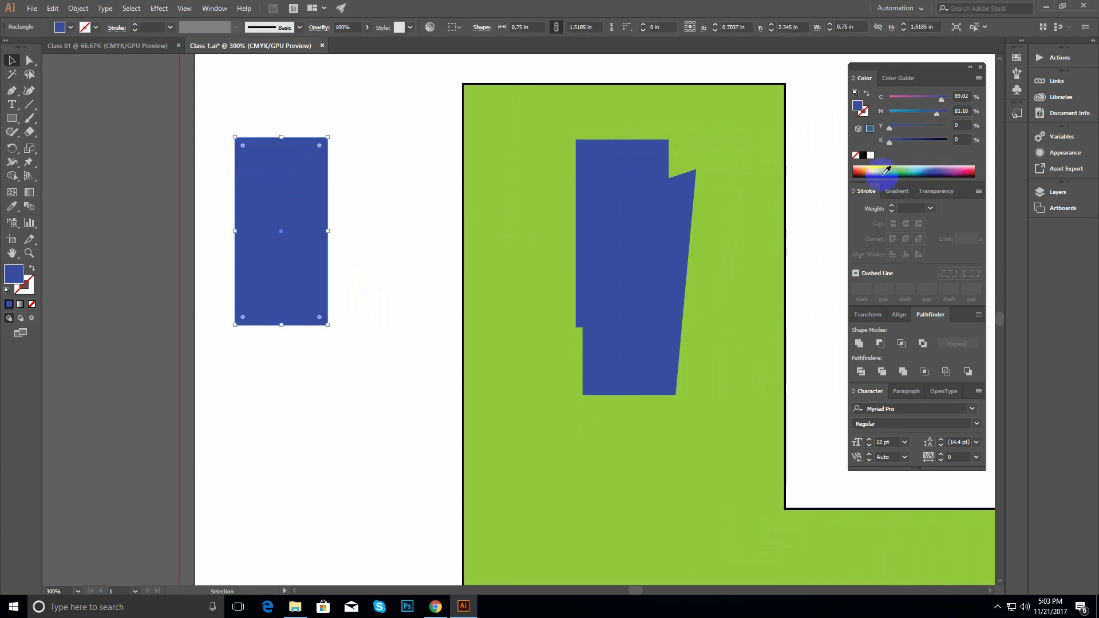
# - Fill the rectangle beside the L shape with orange and the upper rectangle on the L shape with yellow, then clear the selection
pyautogui.click(861, 171)
pyautogui.click(577, 232)
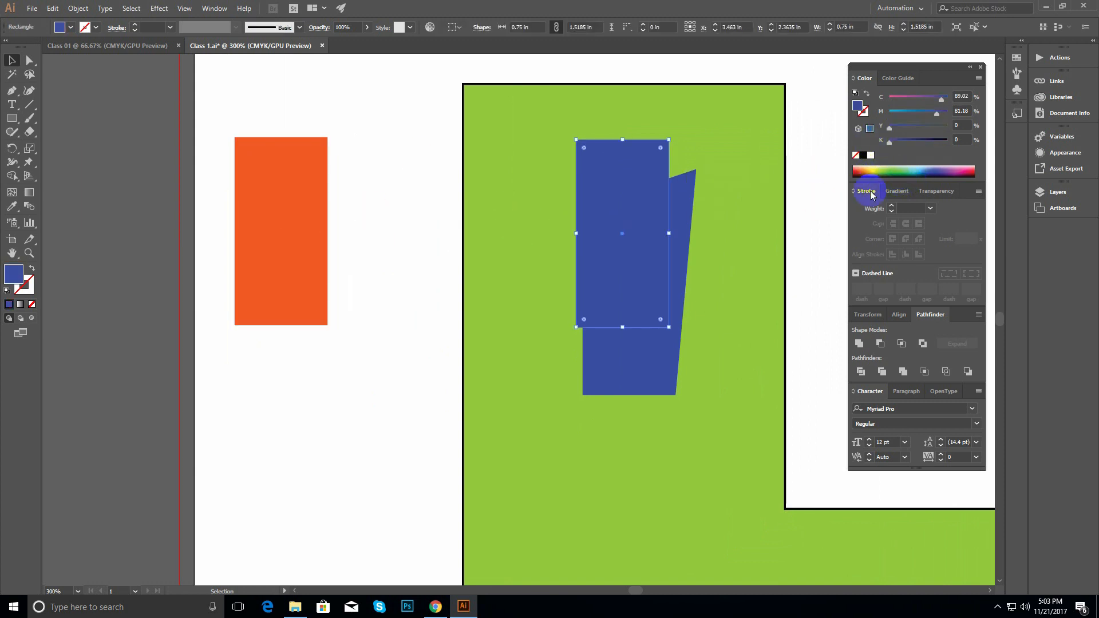
pyautogui.click(873, 167)
pyautogui.click(417, 186)
# - Move the yellow rectangle over the orange one's right part, to about X 1.05 in, Y 2.35 in
pyautogui.moveTo(417, 187); pyautogui.dragTo(499, 175)
pyautogui.moveTo(704, 218); pyautogui.dragTo(410, 212)
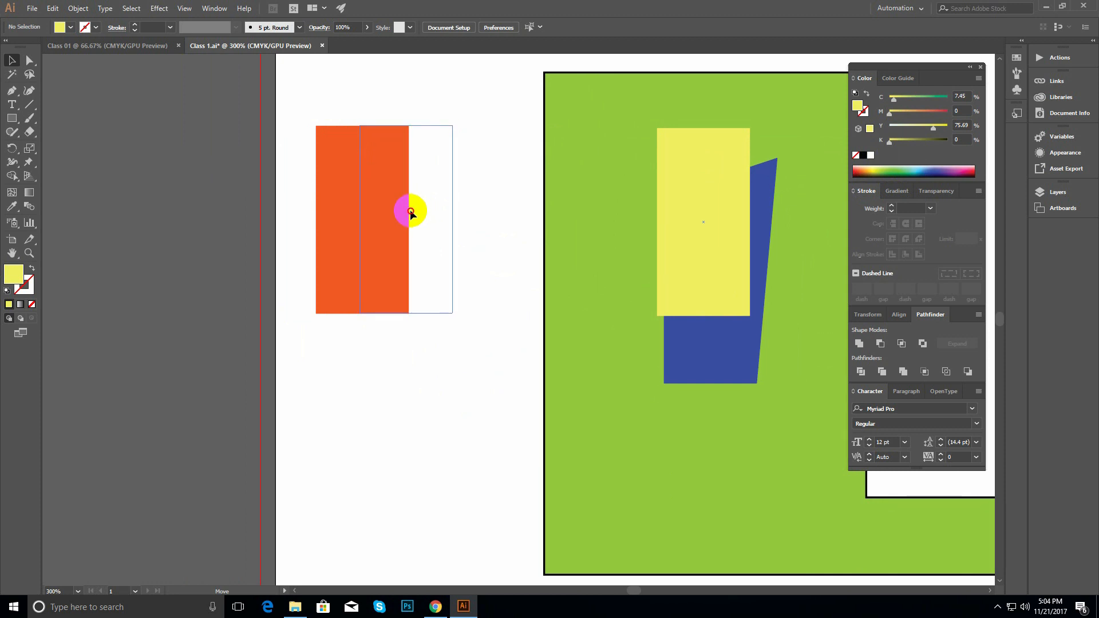
pyautogui.moveTo(410, 209)
pyautogui.mouseDown()
pyautogui.moveTo(424, 237)
pyautogui.moveTo(435, 224)
pyautogui.moveTo(407, 201)
pyautogui.moveTo(410, 212)
pyautogui.mouseUp()
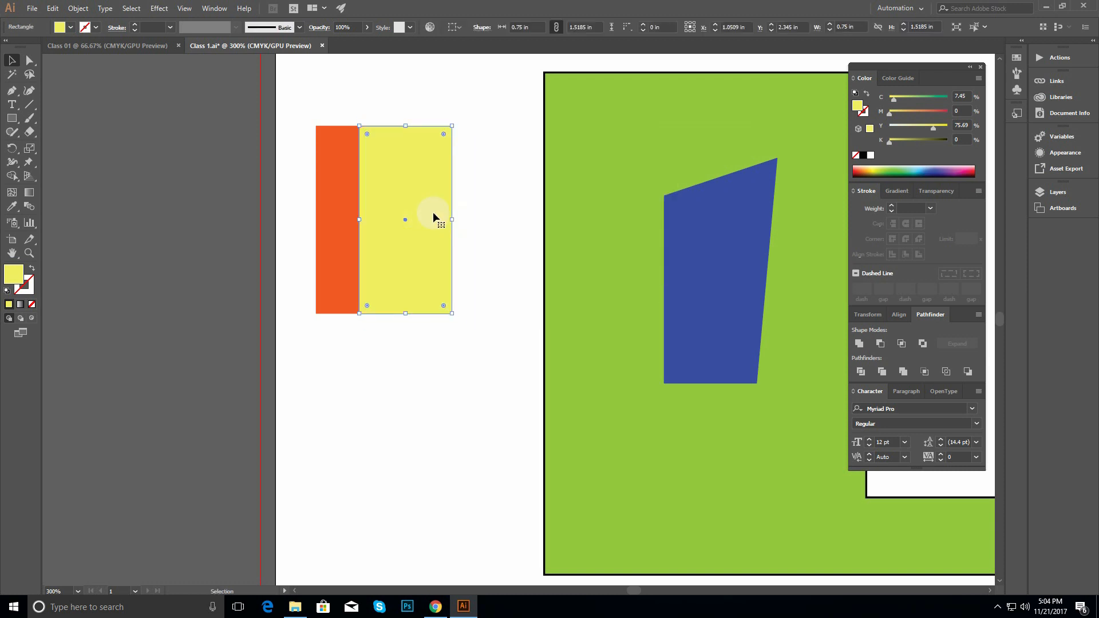
# - Clear the selection and examine the top-edge alignment of the overlapping orange and yellow rectangles at up to 1600% zoom
pyautogui.keyDown('ctrl'); pyautogui.click(428, 228); pyautogui.keyUp('ctrl')
pyautogui.keyDown('ctrl'); pyautogui.click(492, 296); pyautogui.keyUp('ctrl')
pyautogui.moveTo(487, 279); pyautogui.dragTo(388, 275)
pyautogui.click(11, 61)
pyautogui.click(570, 275)
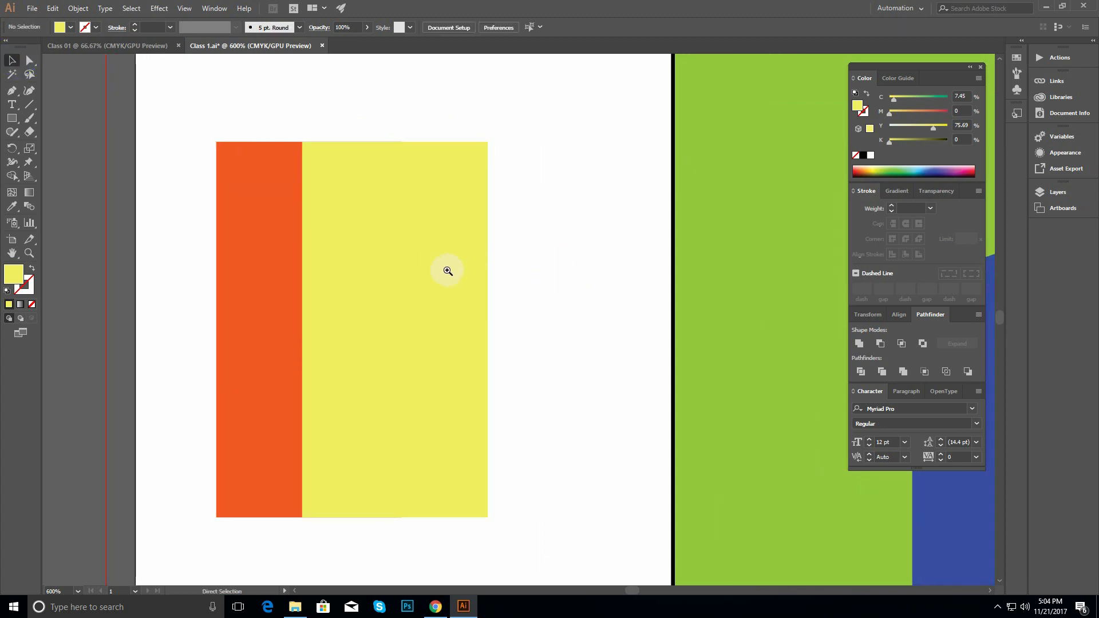
pyautogui.keyDown('ctrl'); pyautogui.click(441, 269); pyautogui.keyUp('ctrl')
pyautogui.keyDown('ctrl'); pyautogui.click(441, 269); pyautogui.keyUp('ctrl')
pyautogui.keyDown('ctrl'); pyautogui.click(509, 234); pyautogui.keyUp('ctrl')
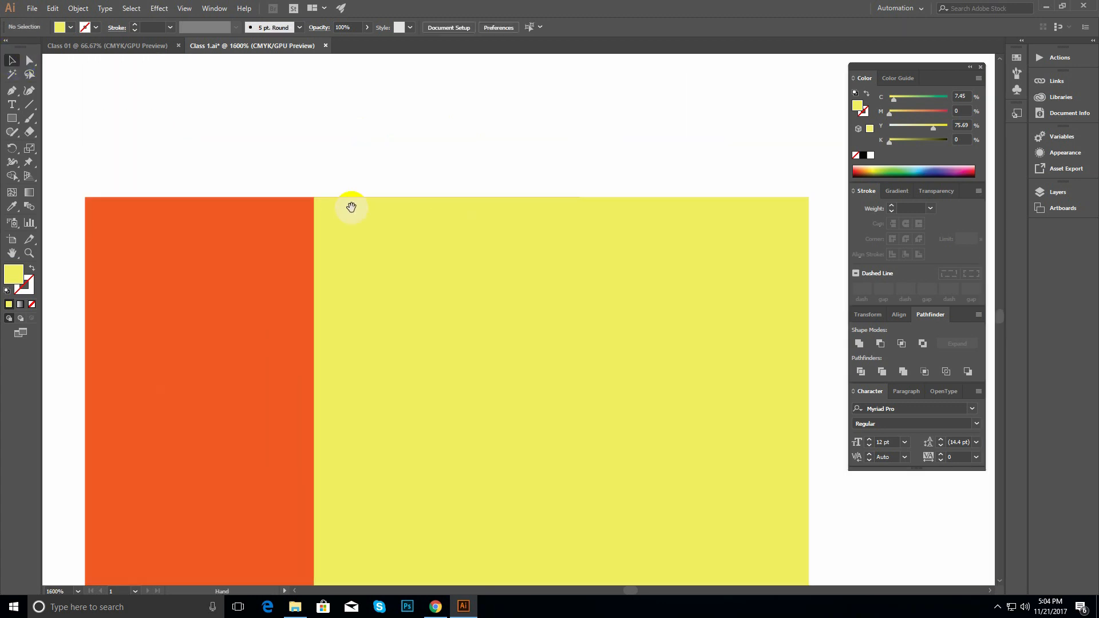
pyautogui.keyDown('ctrl'); pyautogui.keyDown('alt'); pyautogui.click(616, 274); pyautogui.keyUp('alt'); pyautogui.keyUp('ctrl')
pyautogui.keyDown('ctrl'); pyautogui.keyDown('alt'); pyautogui.click(616, 275); pyautogui.keyUp('alt'); pyautogui.keyUp('ctrl')
pyautogui.moveTo(536, 262); pyautogui.dragTo(534, 160)
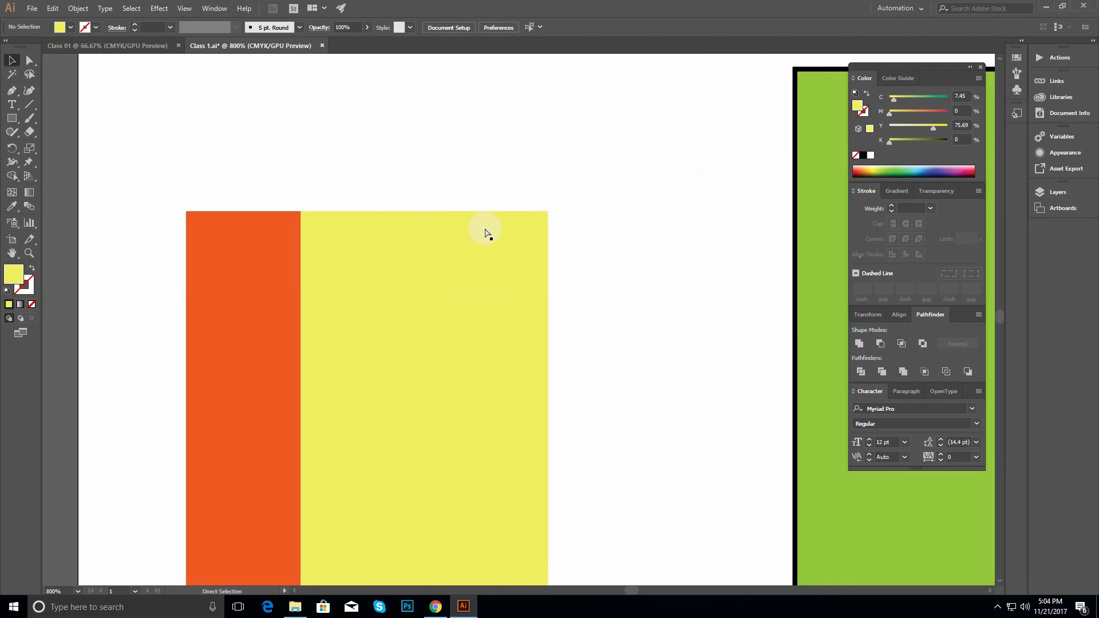
# - Display the artwork in Outline mode and examine how the two overlapping rectangles' edges line up at high magnification
pyautogui.hotkey('ctrl', 'y')
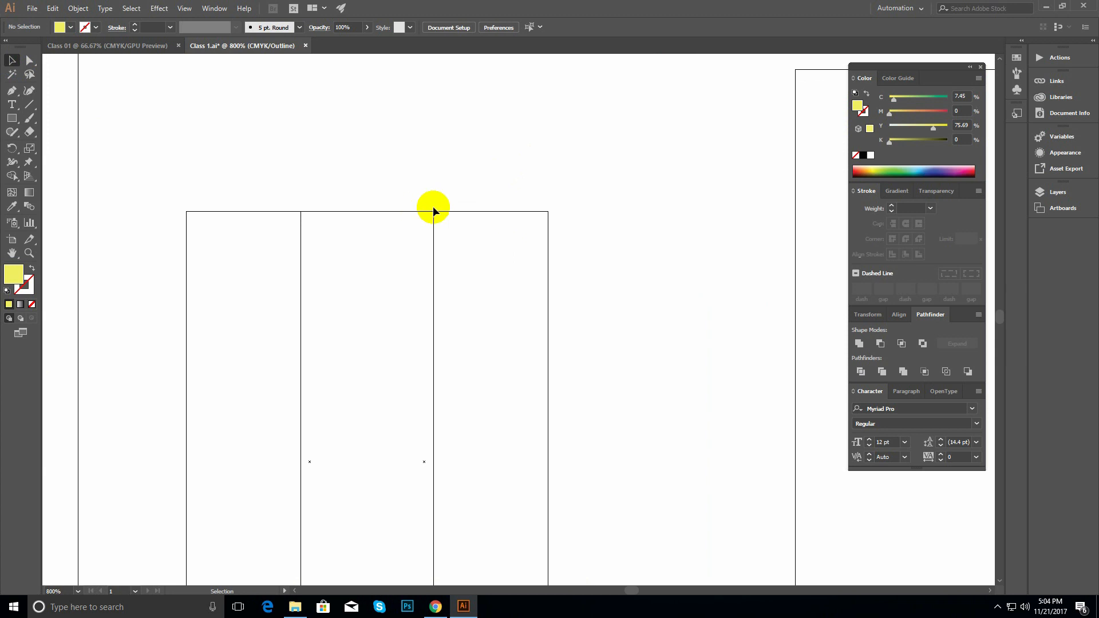
pyautogui.keyDown('ctrl'); pyautogui.click(407, 265); pyautogui.keyUp('ctrl')
pyautogui.keyDown('ctrl'); pyautogui.click(407, 265); pyautogui.keyUp('ctrl')
pyautogui.keyDown('ctrl'); pyautogui.click(506, 305); pyautogui.keyUp('ctrl')
pyautogui.keyDown('ctrl'); pyautogui.click(523, 329); pyautogui.keyUp('ctrl')
pyautogui.moveTo(529, 324); pyautogui.dragTo(438, 252)
pyautogui.keyDown('ctrl'); pyautogui.keyDown('alt'); pyautogui.click(534, 285); pyautogui.keyUp('alt'); pyautogui.keyUp('ctrl')
pyautogui.keyDown('ctrl'); pyautogui.keyDown('alt'); pyautogui.click(534, 284); pyautogui.keyUp('alt'); pyautogui.keyUp('ctrl')
pyautogui.moveTo(533, 309); pyautogui.dragTo(377, 215)
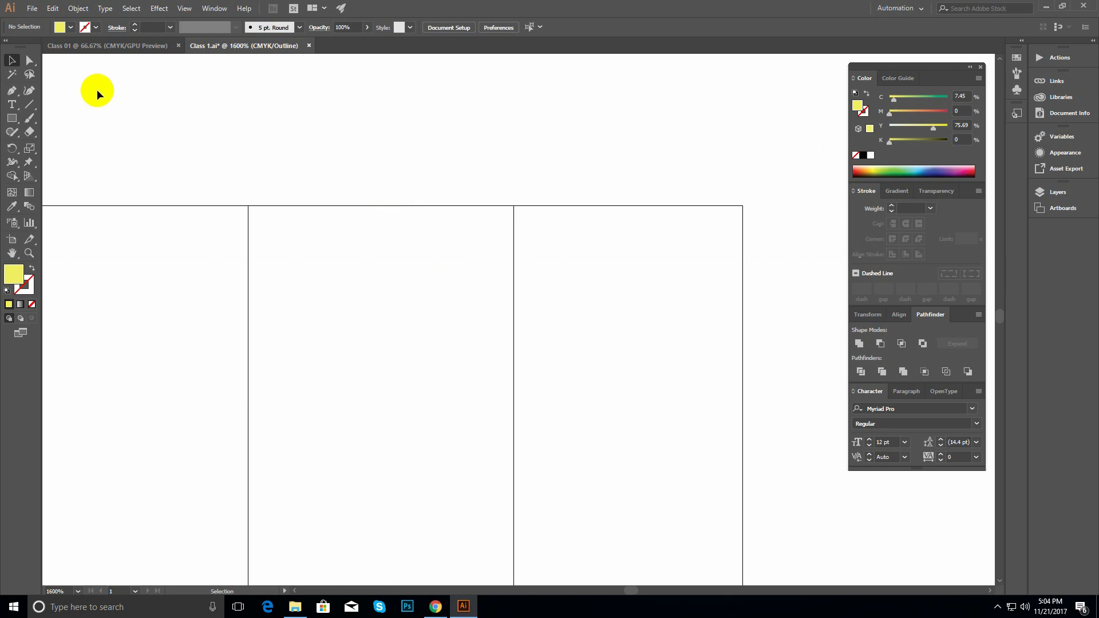
pyautogui.keyDown('ctrl'); pyautogui.keyDown('alt'); pyautogui.click(495, 277); pyautogui.keyUp('alt'); pyautogui.keyUp('ctrl')
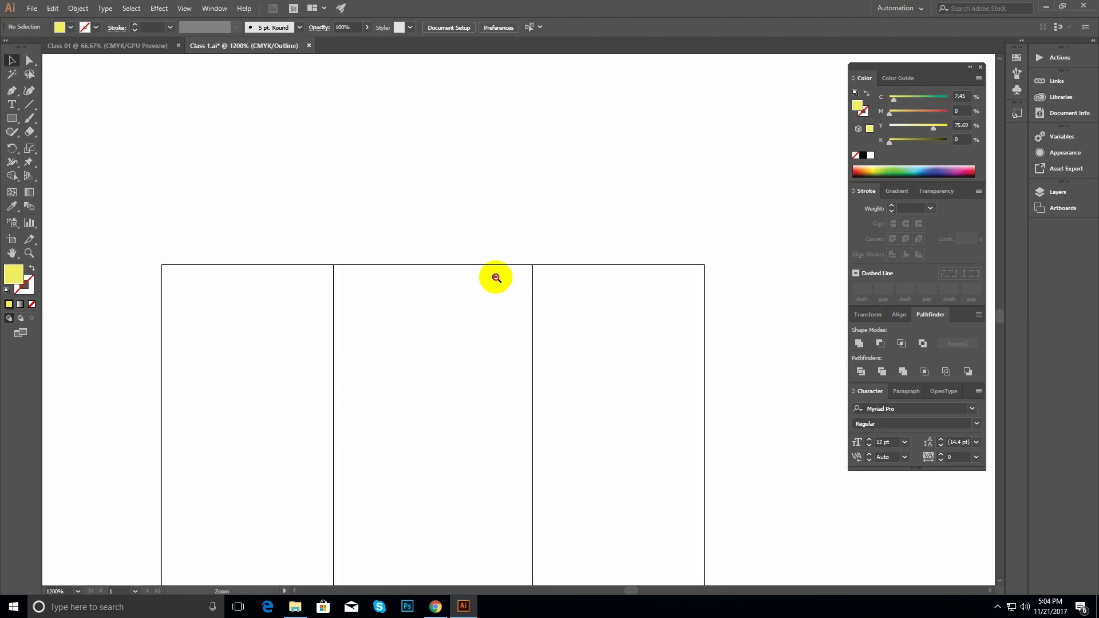
pyautogui.keyDown('ctrl'); pyautogui.keyDown('alt'); pyautogui.click(496, 277); pyautogui.keyUp('alt'); pyautogui.keyUp('ctrl')
pyautogui.moveTo(469, 327); pyautogui.dragTo(456, 266)
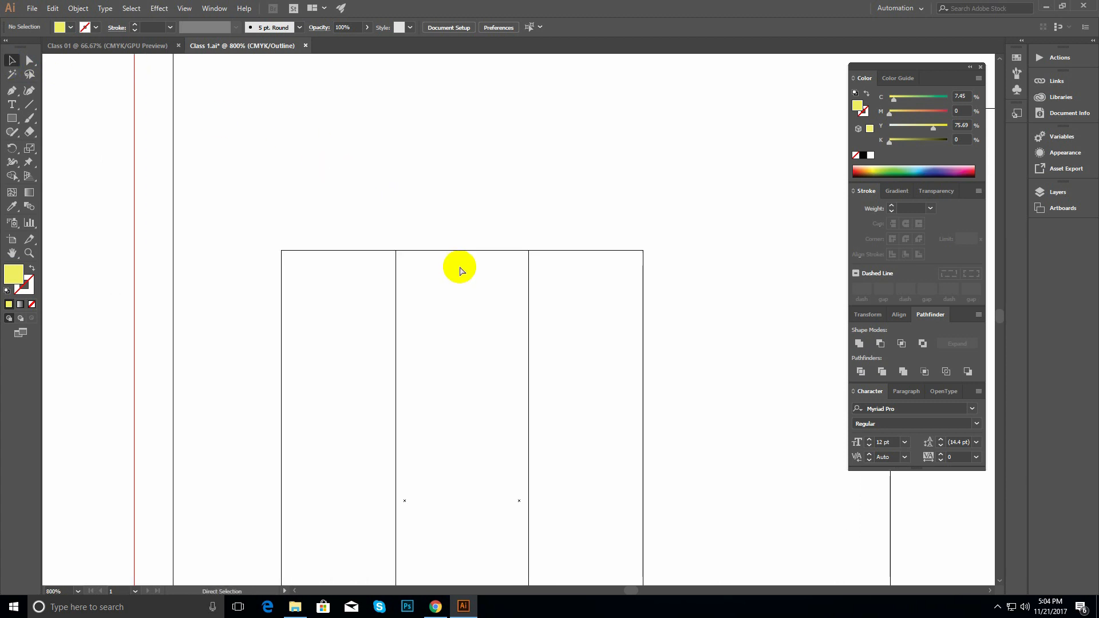
# - Return the artwork to GPU Preview mode
pyautogui.click(183, 8)
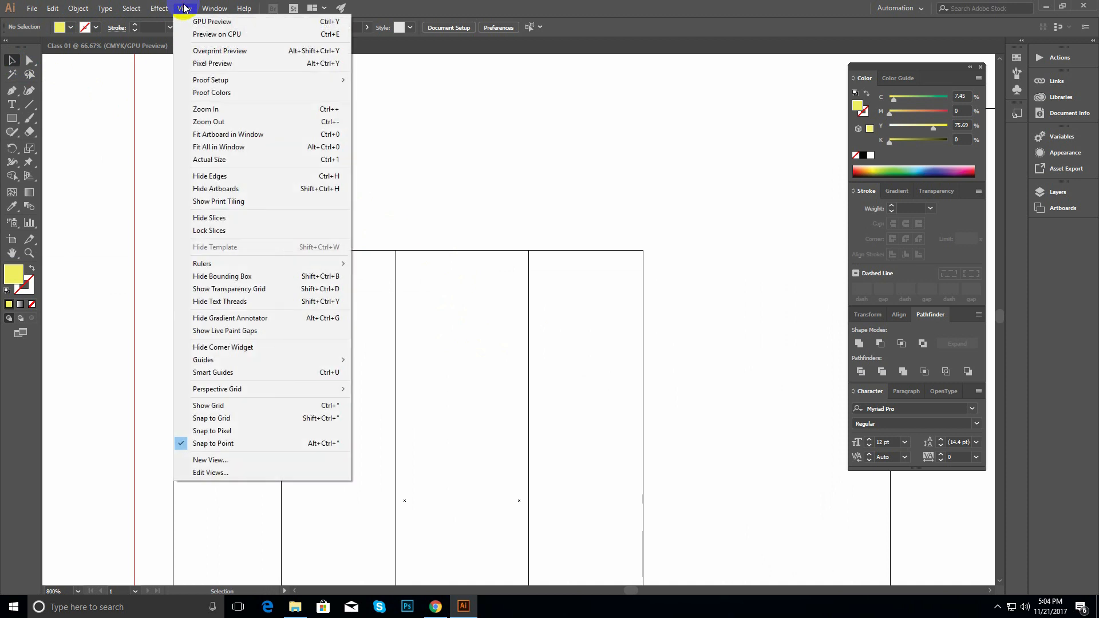
pyautogui.click(496, 219)
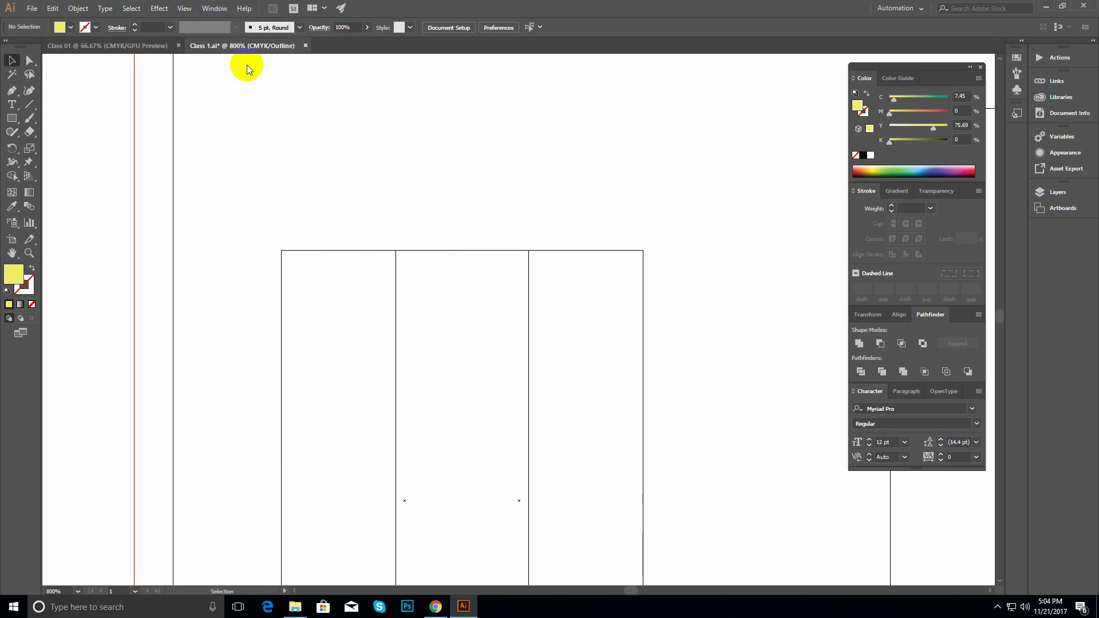
pyautogui.click(185, 8)
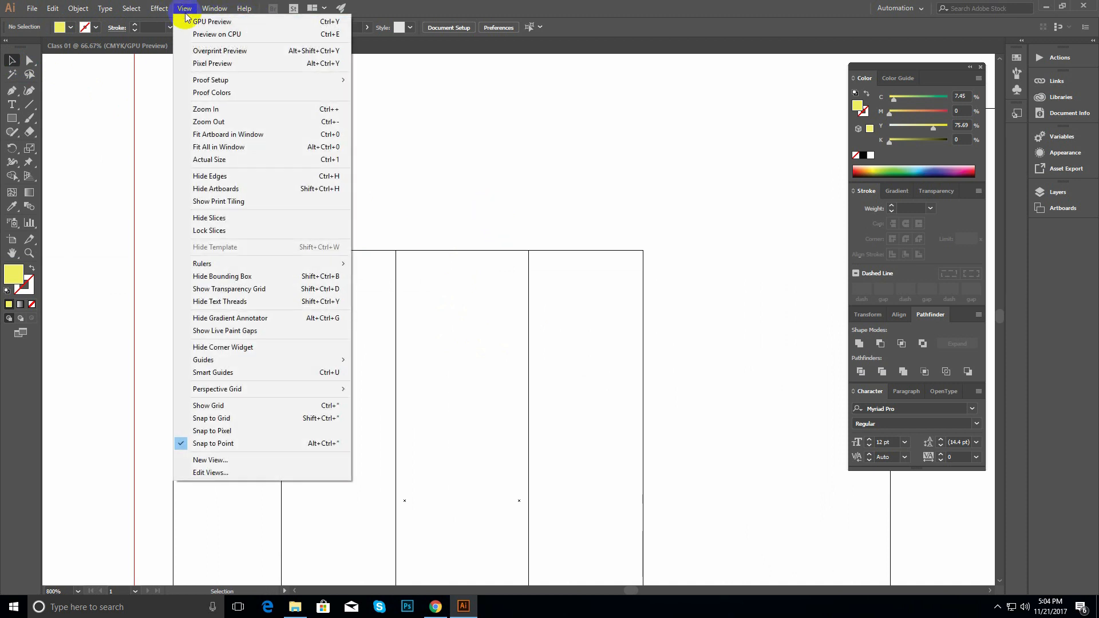
pyautogui.click(223, 23)
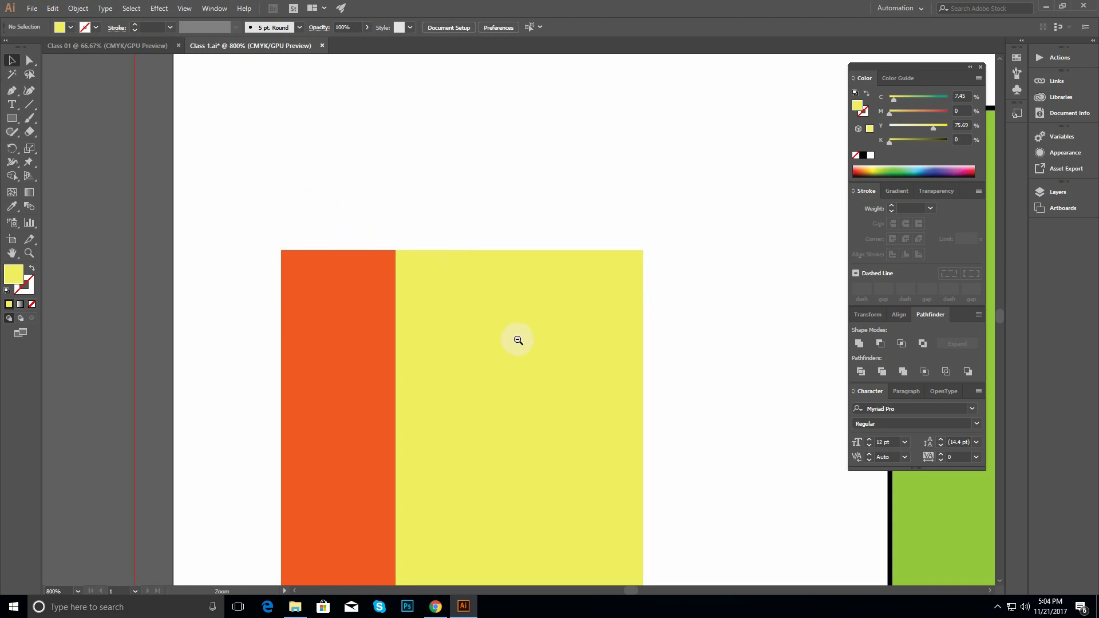
# - Select the orange and yellow rectangles together by area at 200% zoom, and clear the selection
pyautogui.scroll(-3, 515, 336)
pyautogui.moveTo(515, 336); pyautogui.dragTo(420, 252)
pyautogui.moveTo(305, 229); pyautogui.dragTo(373, 237)
pyautogui.keyDown('ctrl'); pyautogui.click(349, 228); pyautogui.keyUp('ctrl')
pyautogui.moveTo(482, 288); pyautogui.dragTo(424, 252)
pyautogui.keyDown('ctrl'); pyautogui.keyDown('alt'); pyautogui.click(432, 260); pyautogui.keyUp('alt'); pyautogui.keyUp('ctrl')
pyautogui.keyDown('ctrl'); pyautogui.keyDown('alt'); pyautogui.click(432, 260); pyautogui.keyUp('alt'); pyautogui.keyUp('ctrl')
pyautogui.moveTo(618, 320); pyautogui.dragTo(360, 214)
pyautogui.moveTo(240, 194); pyautogui.dragTo(349, 294)
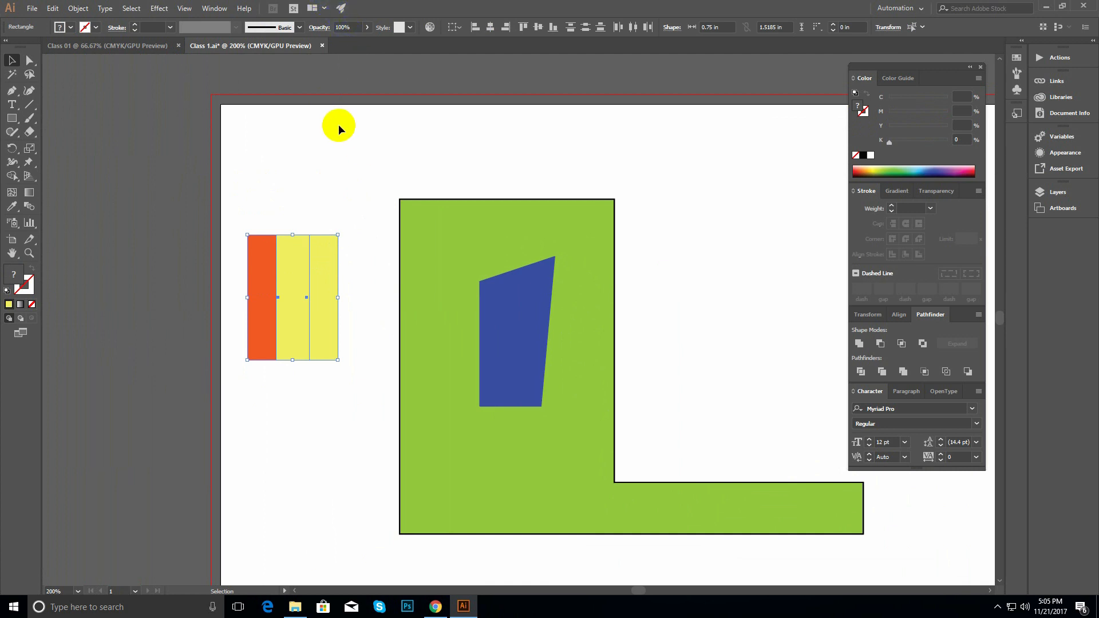
pyautogui.click(308, 155)
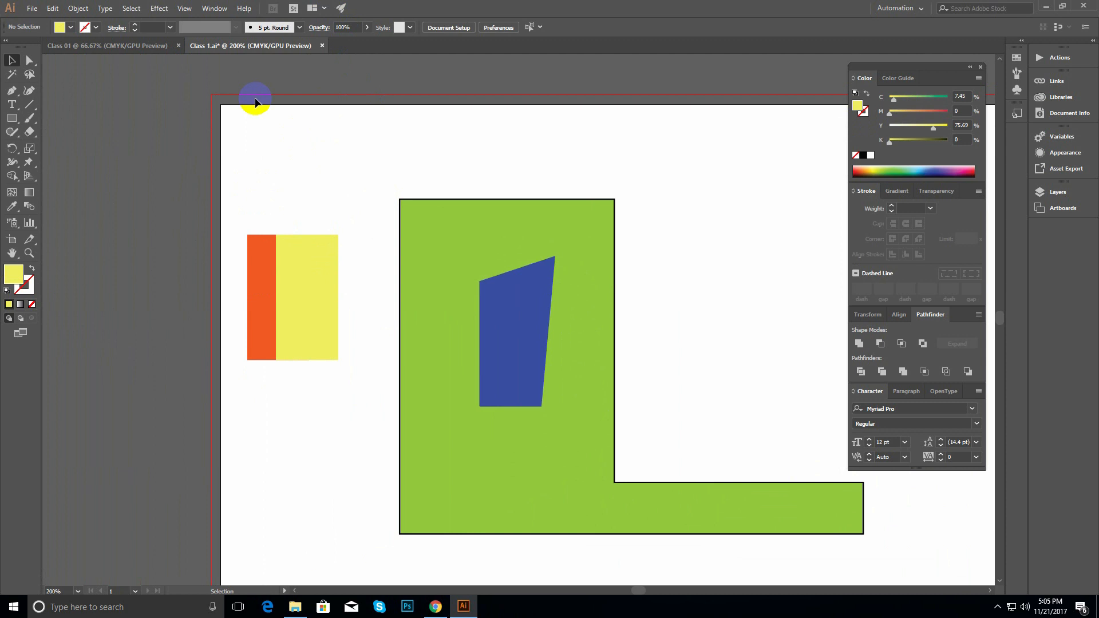
pyautogui.click(166, 10)
pyautogui.moveTo(184, 8)
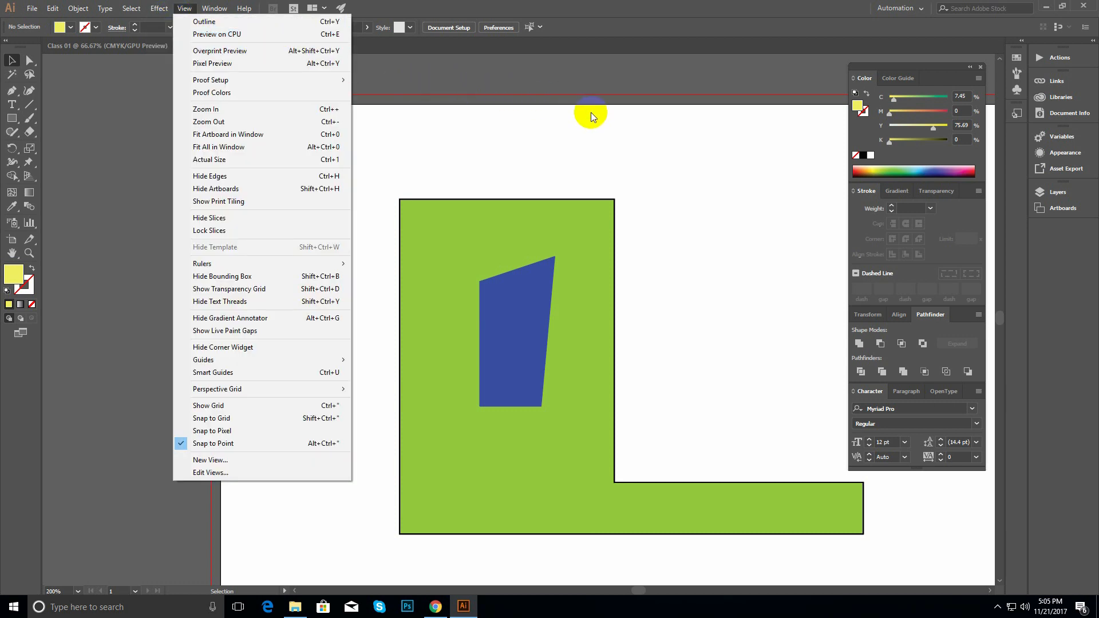
pyautogui.click(646, 120)
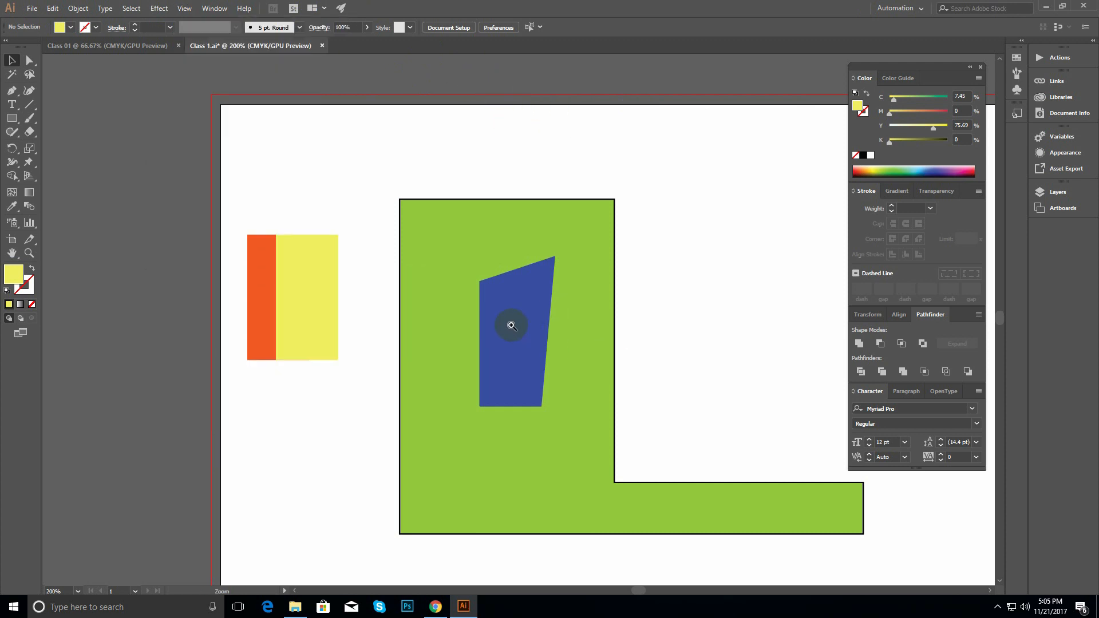
# - Demonstrate zooming in to 400% on the blue shape and out to 50%, and select the green rectangle beside the artboard
pyautogui.scroll(3, 511, 324)
pyautogui.scroll(-3, 550, 290)
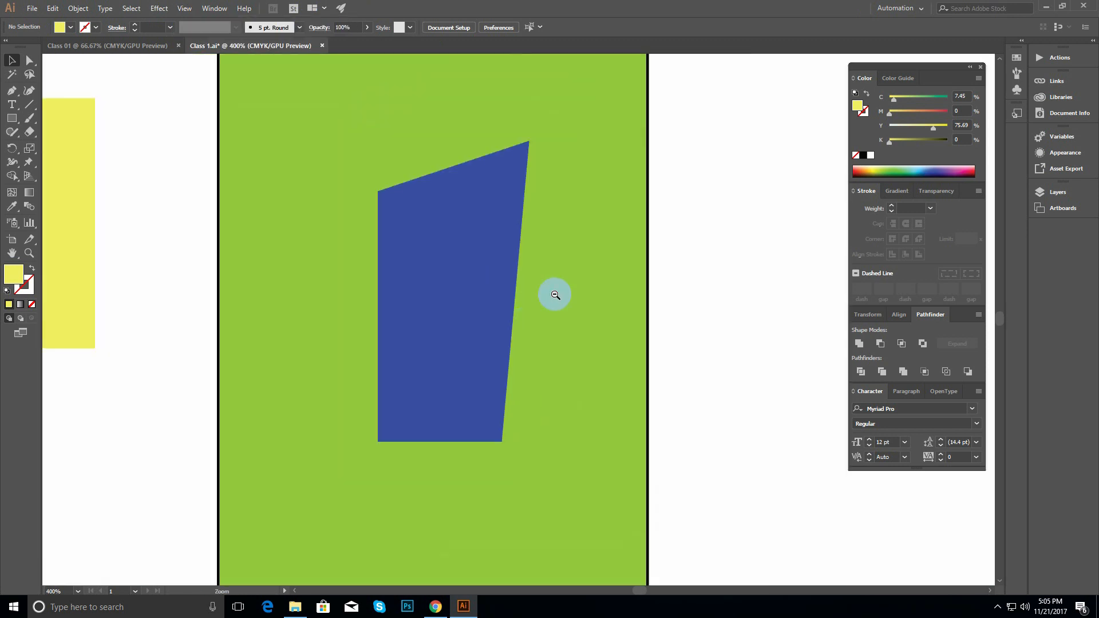
pyautogui.moveTo(481, 237); pyautogui.dragTo(315, 234)
pyautogui.keyDown('ctrl'); pyautogui.click(413, 242); pyautogui.keyUp('ctrl')
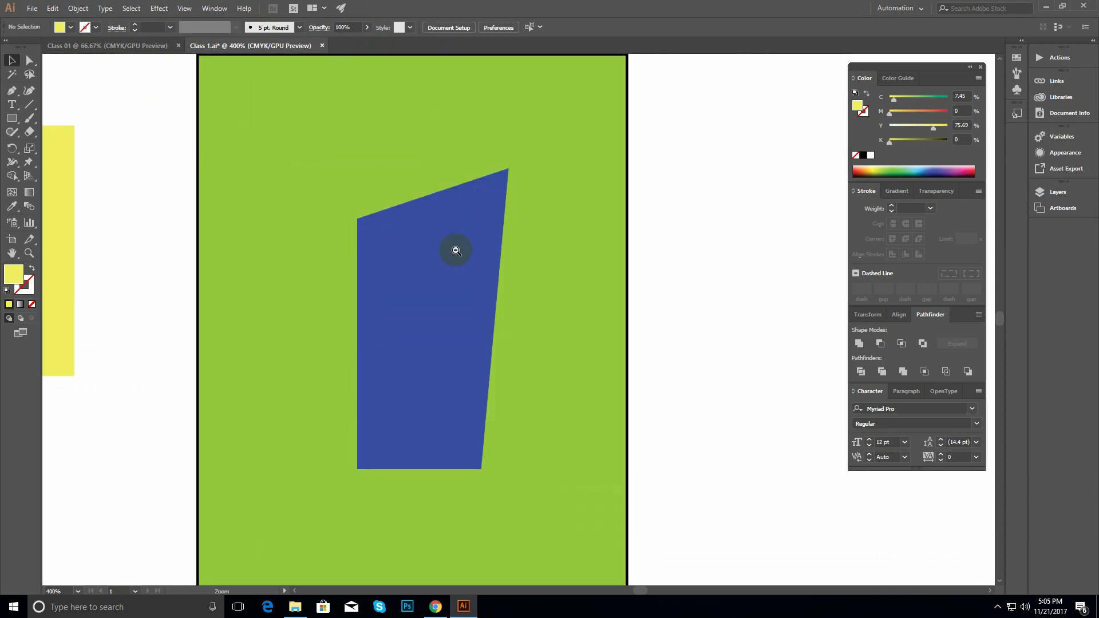
pyautogui.keyDown('ctrl'); pyautogui.keyDown('alt'); pyautogui.click(455, 250); pyautogui.keyUp('alt'); pyautogui.keyUp('ctrl')
pyautogui.keyDown('ctrl'); pyautogui.keyDown('alt'); pyautogui.click(482, 258); pyautogui.keyUp('alt'); pyautogui.keyUp('ctrl')
pyautogui.keyDown('ctrl'); pyautogui.keyDown('alt'); pyautogui.click(471, 256); pyautogui.keyUp('alt'); pyautogui.keyUp('ctrl')
pyautogui.keyDown('ctrl'); pyautogui.keyDown('alt'); pyautogui.click(574, 342); pyautogui.keyUp('alt'); pyautogui.keyUp('ctrl')
pyautogui.keyDown('ctrl'); pyautogui.keyDown('alt'); pyautogui.click(574, 342); pyautogui.keyUp('alt'); pyautogui.keyUp('ctrl')
pyautogui.keyDown('ctrl'); pyautogui.keyDown('alt'); pyautogui.click(575, 342); pyautogui.keyUp('alt'); pyautogui.keyUp('ctrl')
pyautogui.moveTo(735, 297); pyautogui.dragTo(445, 247)
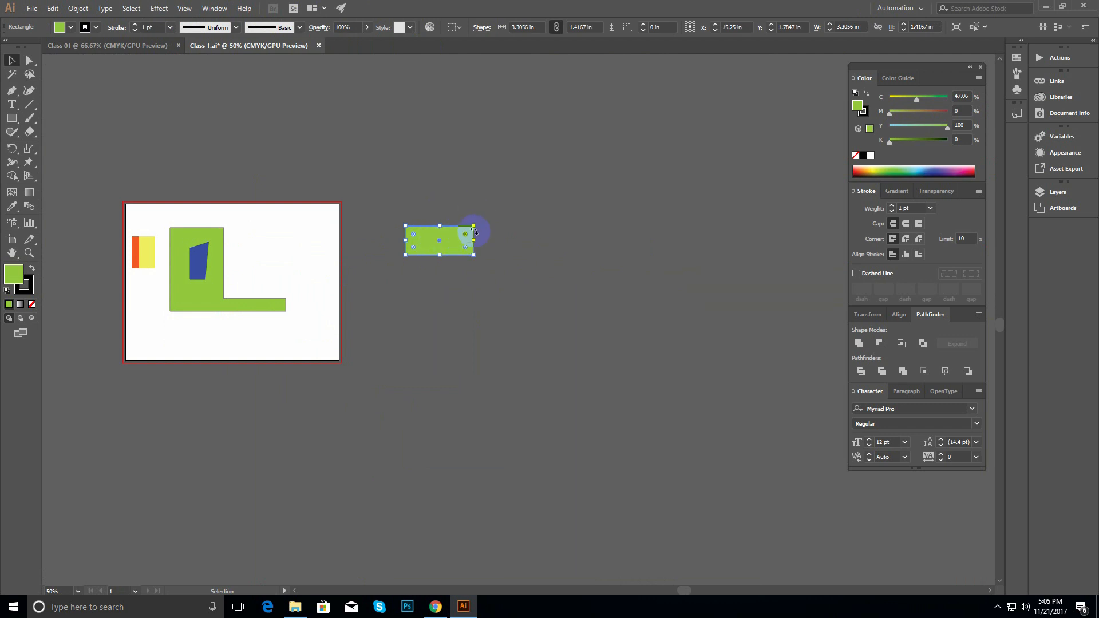
# - Demonstrate zooming in to 150% on the L shape and back out to 66.67%, clearing the selection along the way
pyautogui.keyDown('ctrl'); pyautogui.click(268, 262); pyautogui.keyUp('ctrl')
pyautogui.keyDown('ctrl'); pyautogui.click(513, 305); pyautogui.keyUp('ctrl')
pyautogui.keyDown('ctrl'); pyautogui.click(510, 304); pyautogui.keyUp('ctrl')
pyautogui.moveTo(487, 317); pyautogui.dragTo(377, 214)
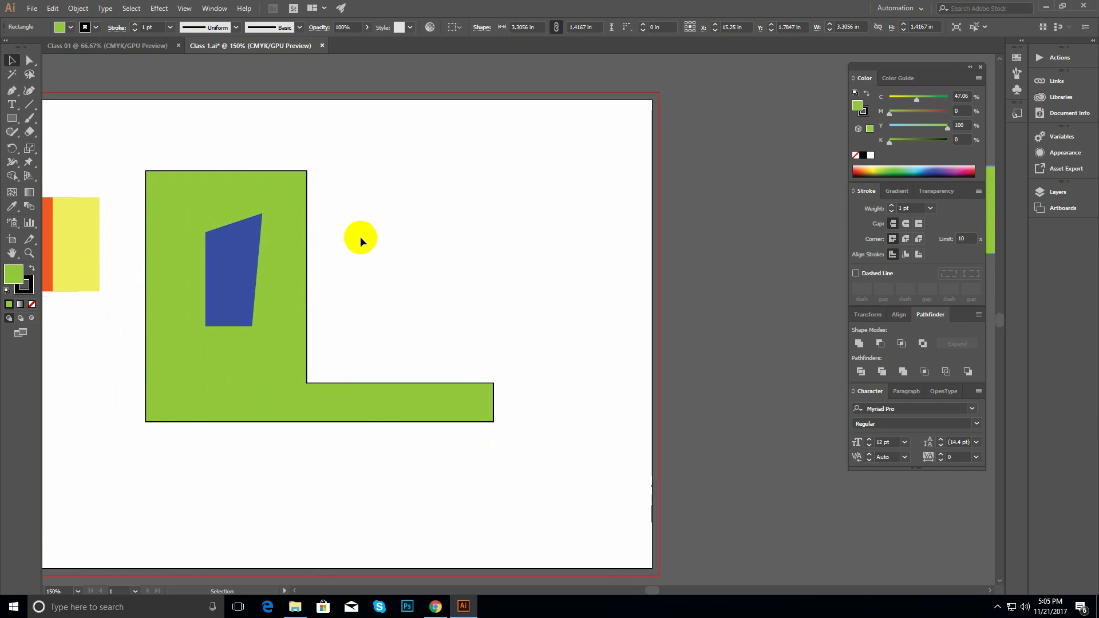
pyautogui.click(400, 249)
pyautogui.keyDown('ctrl'); pyautogui.keyDown('alt'); pyautogui.click(400, 297); pyautogui.keyUp('alt'); pyautogui.keyUp('ctrl')
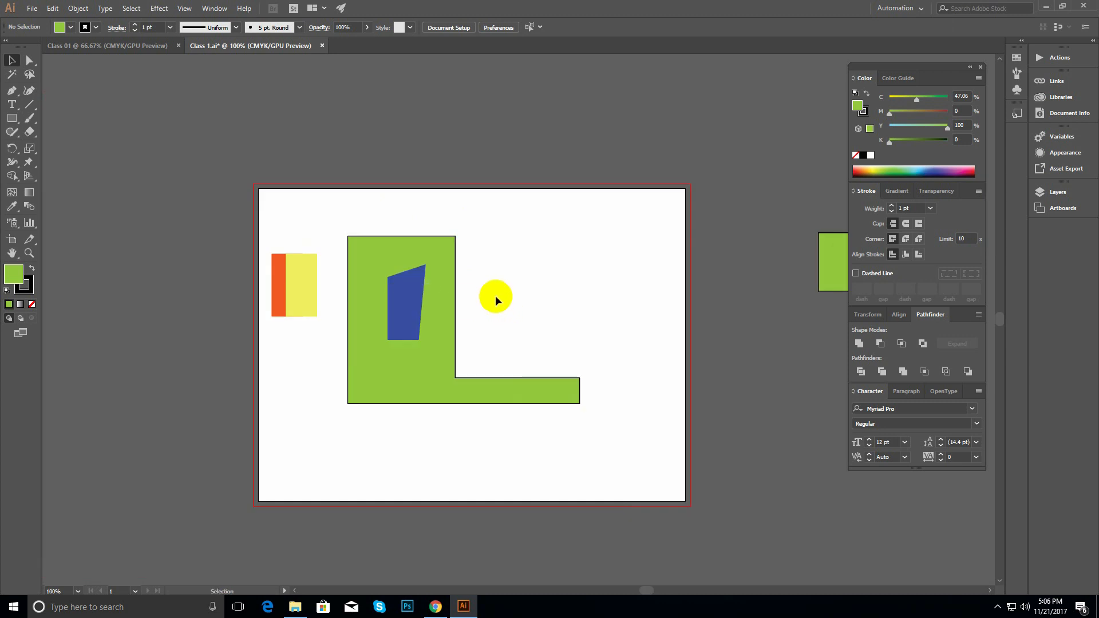
pyautogui.keyDown('ctrl'); pyautogui.click(488, 297); pyautogui.keyUp('ctrl')
pyautogui.keyDown('ctrl'); pyautogui.click(449, 250); pyautogui.keyUp('ctrl')
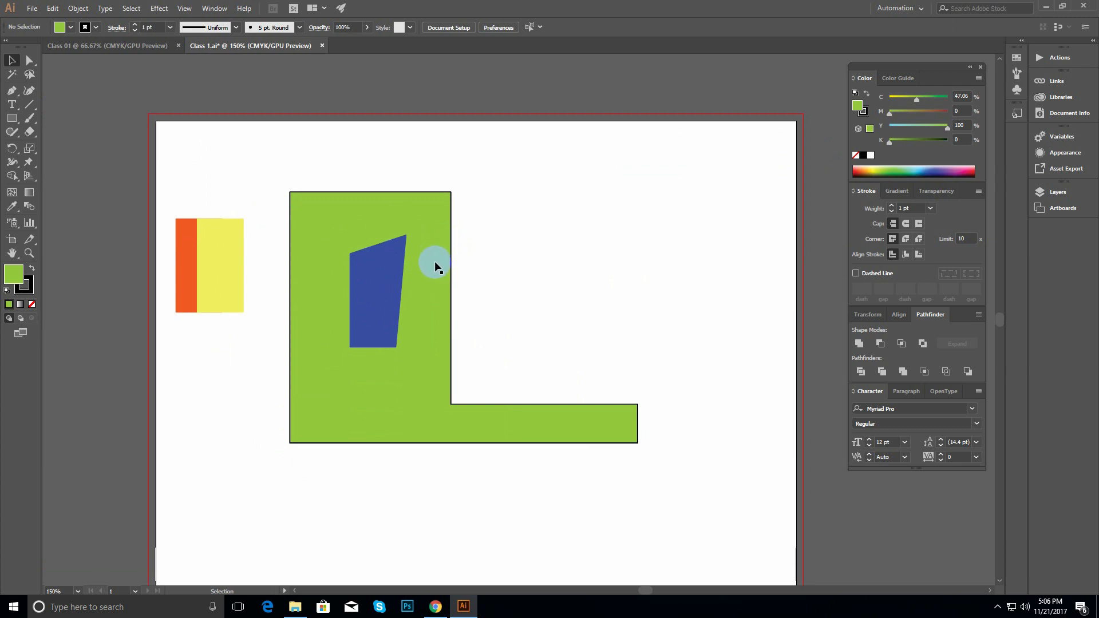
pyautogui.keyDown('ctrl'); pyautogui.keyDown('alt'); pyautogui.click(588, 302); pyautogui.keyUp('alt'); pyautogui.keyUp('ctrl')
pyautogui.keyDown('ctrl'); pyautogui.keyDown('alt'); pyautogui.click(587, 303); pyautogui.keyUp('alt'); pyautogui.keyUp('ctrl')
pyautogui.moveTo(546, 292); pyautogui.dragTo(535, 236)
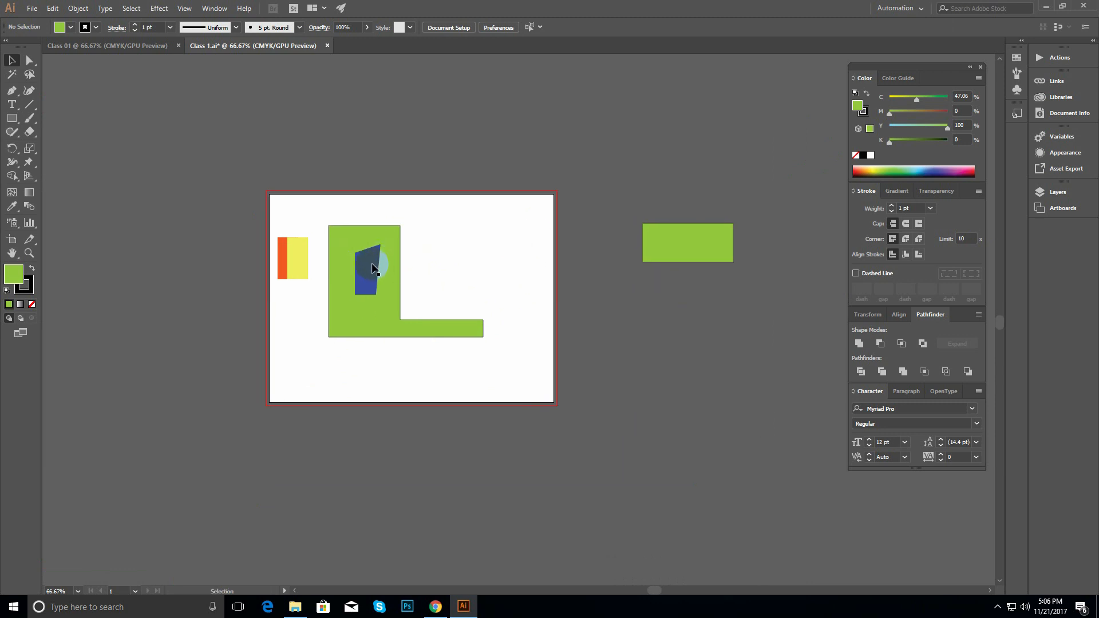
# - Move the green rectangle closer to the artboard, to about X 13.15 in, Y 3.74 in, at 100% zoom
pyautogui.keyDown('ctrl'); pyautogui.click(463, 290); pyautogui.keyUp('ctrl')
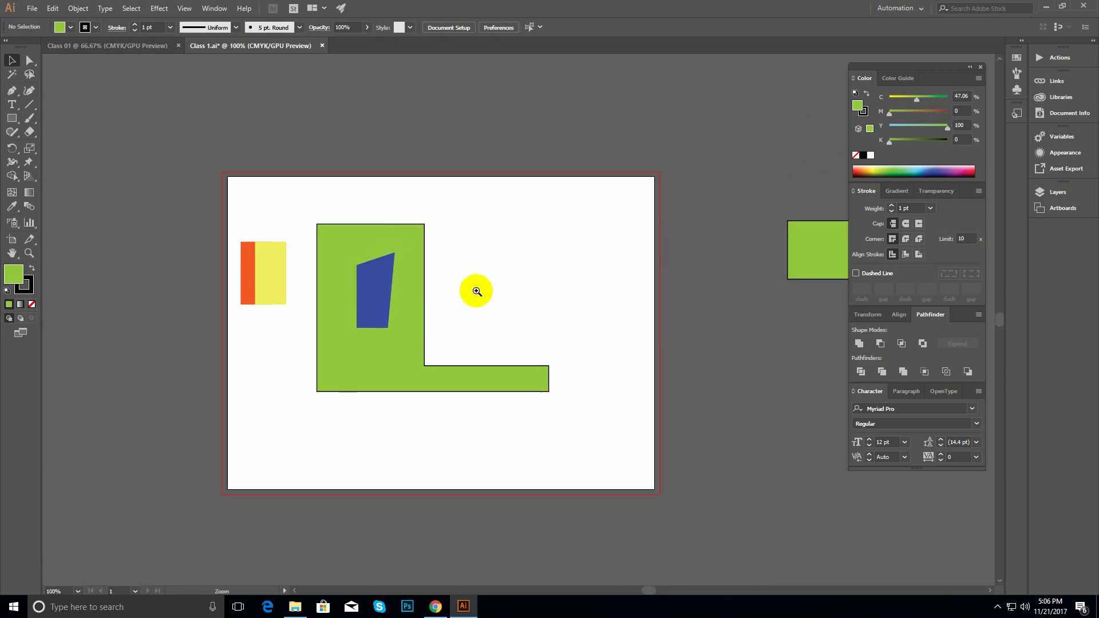
pyautogui.keyDown('ctrl'); pyautogui.click(476, 290); pyautogui.keyUp('ctrl')
pyautogui.keyDown('ctrl'); pyautogui.click(475, 290); pyautogui.keyUp('ctrl')
pyautogui.moveTo(521, 294); pyautogui.dragTo(455, 228)
pyautogui.keyDown('ctrl'); pyautogui.keyDown('alt'); pyautogui.click(482, 275); pyautogui.keyUp('alt'); pyautogui.keyUp('ctrl')
pyautogui.keyDown('ctrl'); pyautogui.keyDown('alt'); pyautogui.click(482, 275); pyautogui.keyUp('alt'); pyautogui.keyUp('ctrl')
pyautogui.moveTo(601, 311); pyautogui.dragTo(365, 204)
pyautogui.moveTo(702, 211); pyautogui.dragTo(622, 304)
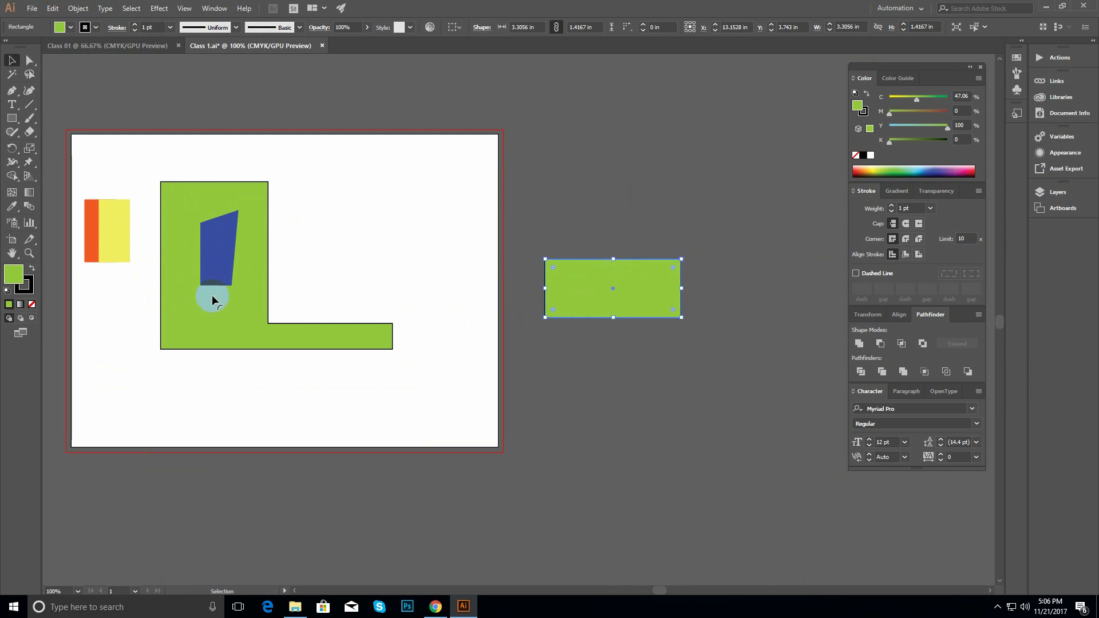
# - Demonstrate zooming in to 150% and panning back and forth across the artboard
pyautogui.click(503, 316)
pyautogui.hotkey('ctrl', '=')
pyautogui.moveTo(513, 321); pyautogui.dragTo(809, 366)
pyautogui.hotkey('ctrl', '=')
pyautogui.hotkey('ctrl', '-')
pyautogui.moveTo(427, 328); pyautogui.dragTo(323, 303)
pyautogui.moveTo(431, 327); pyautogui.dragTo(318, 299)
pyautogui.moveTo(400, 291); pyautogui.dragTo(344, 298)
pyautogui.moveTo(279, 281); pyautogui.dragTo(540, 332)
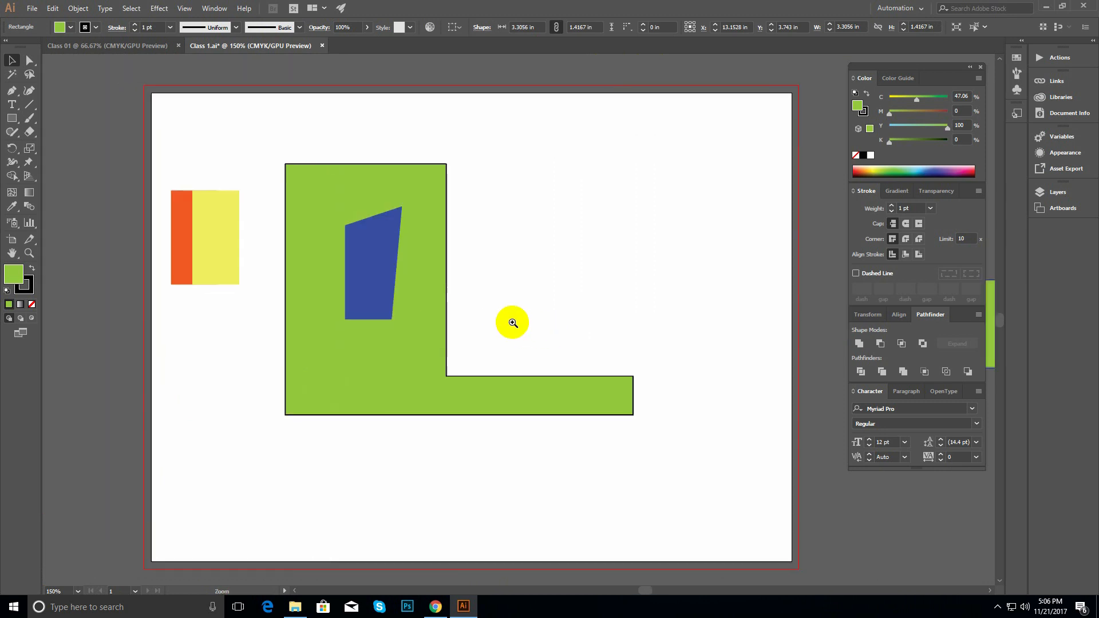
# - Zoom in to 300% on the blue shape and save this as a new view named 01
pyautogui.keyDown('ctrl'); pyautogui.click(435, 309); pyautogui.keyUp('ctrl')
pyautogui.keyDown('ctrl'); pyautogui.click(437, 294); pyautogui.keyUp('ctrl')
pyautogui.moveTo(484, 277); pyautogui.dragTo(410, 300)
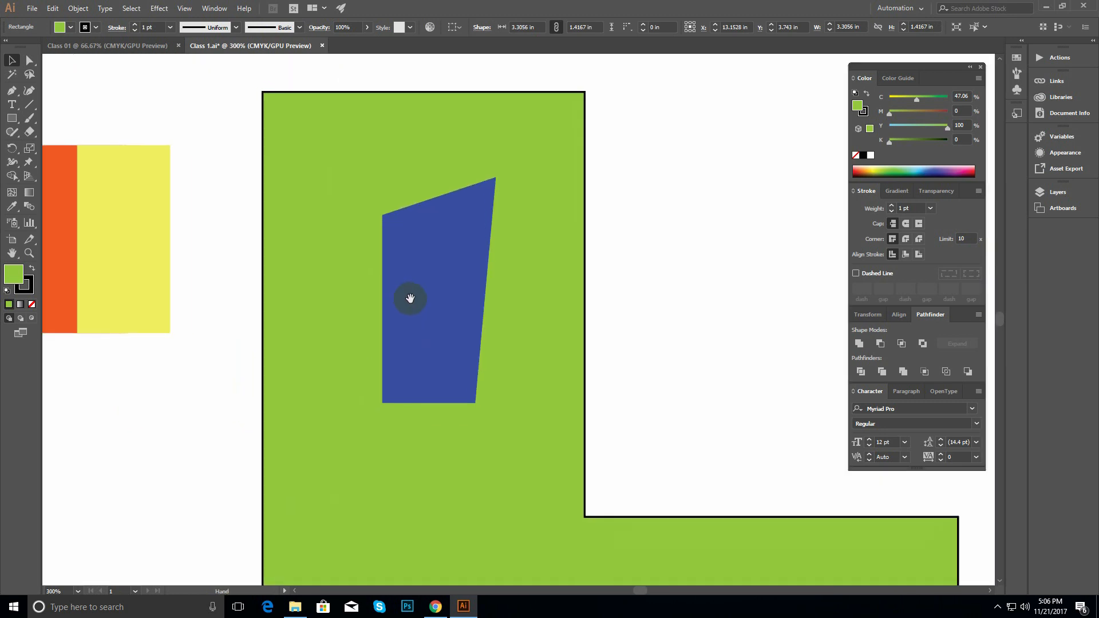
pyautogui.click(182, 8)
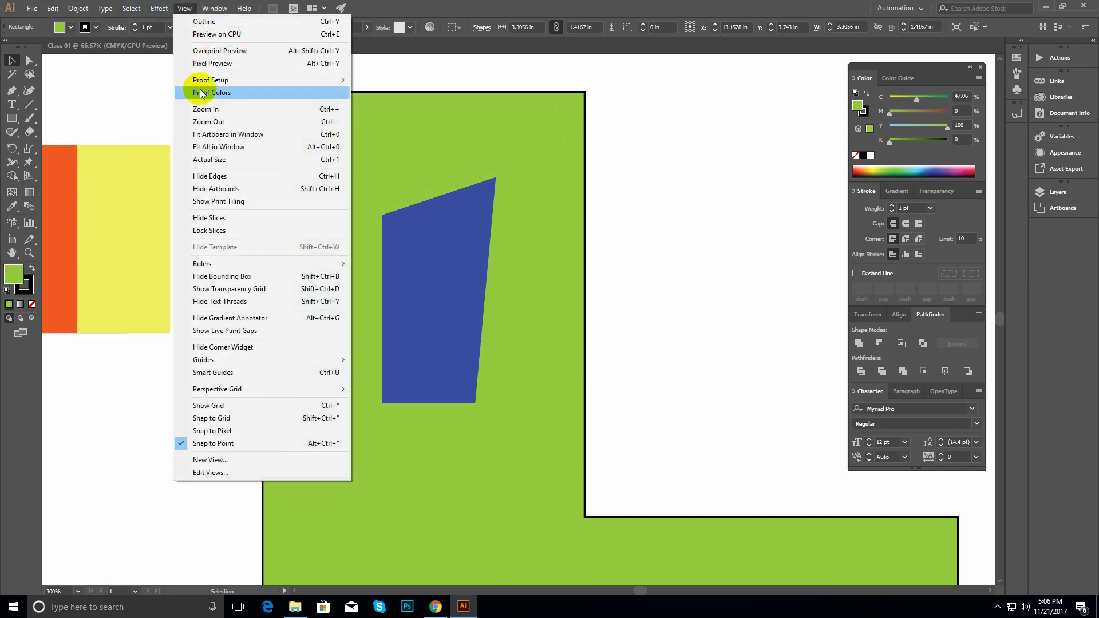
pyautogui.click(217, 466)
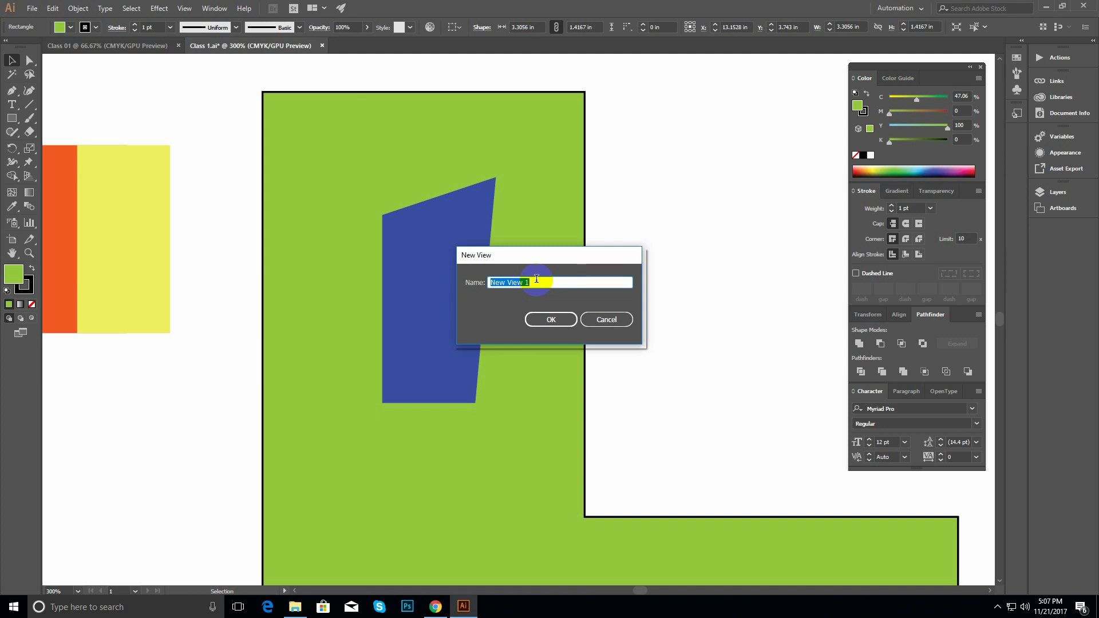
pyautogui.write('01')
pyautogui.click(551, 318)
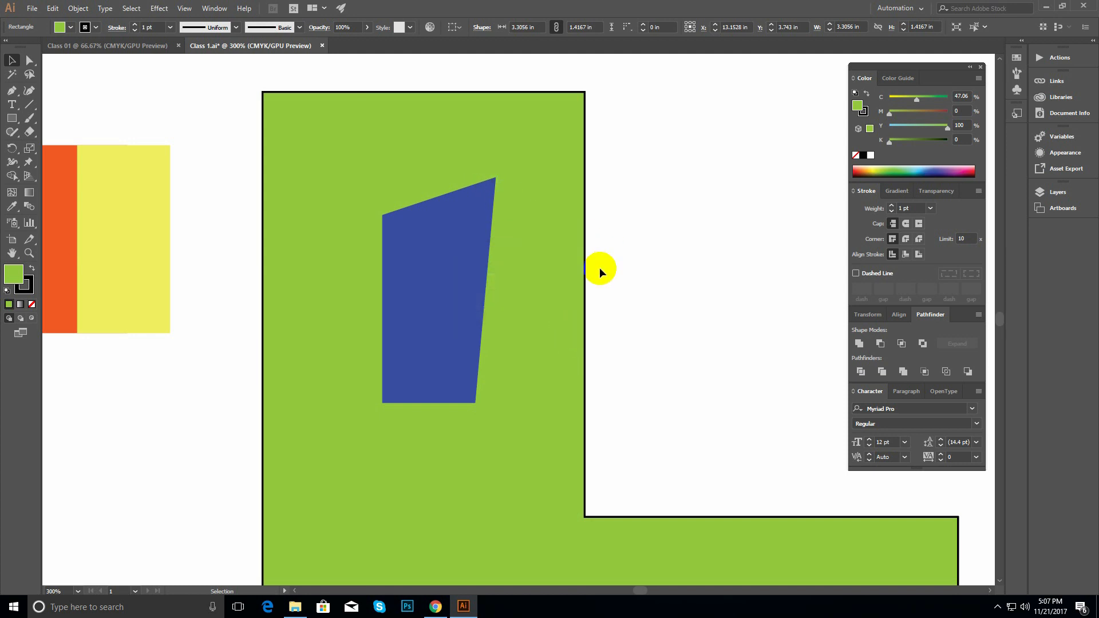
# - Zoom out and in to 200% on the green rectangle beside the artboard, and return to the saved view 01
pyautogui.keyDown('ctrl'); pyautogui.keyDown('alt'); pyautogui.click(596, 284); pyautogui.keyUp('alt'); pyautogui.keyUp('ctrl')
pyautogui.keyDown('ctrl'); pyautogui.keyDown('alt'); pyautogui.click(596, 284); pyautogui.keyUp('alt'); pyautogui.keyUp('ctrl')
pyautogui.keyDown('ctrl'); pyautogui.keyDown('alt'); pyautogui.click(596, 284); pyautogui.keyUp('alt'); pyautogui.keyUp('ctrl')
pyautogui.keyDown('ctrl'); pyautogui.keyDown('alt'); pyautogui.click(596, 285); pyautogui.keyUp('alt'); pyautogui.keyUp('ctrl')
pyautogui.moveTo(635, 391); pyautogui.dragTo(482, 278)
pyautogui.keyDown('ctrl'); pyautogui.click(483, 278); pyautogui.keyUp('ctrl')
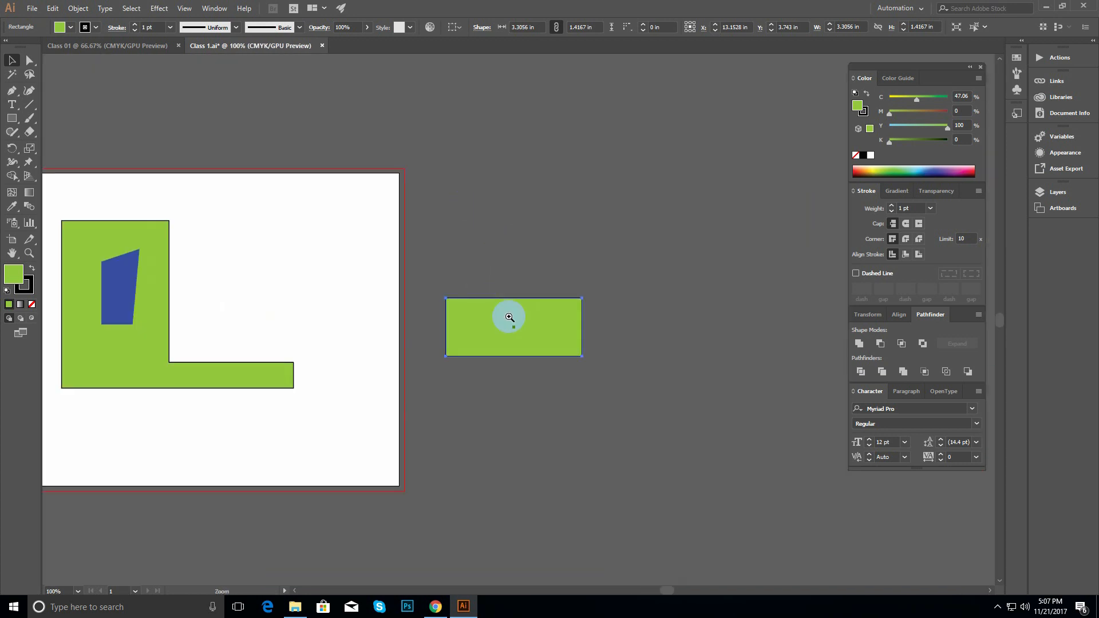
pyautogui.keyDown('ctrl'); pyautogui.click(510, 317); pyautogui.keyUp('ctrl')
pyautogui.keyDown('ctrl'); pyautogui.click(510, 317); pyautogui.keyUp('ctrl')
pyautogui.moveTo(510, 324); pyautogui.dragTo(613, 309)
pyautogui.click(183, 9)
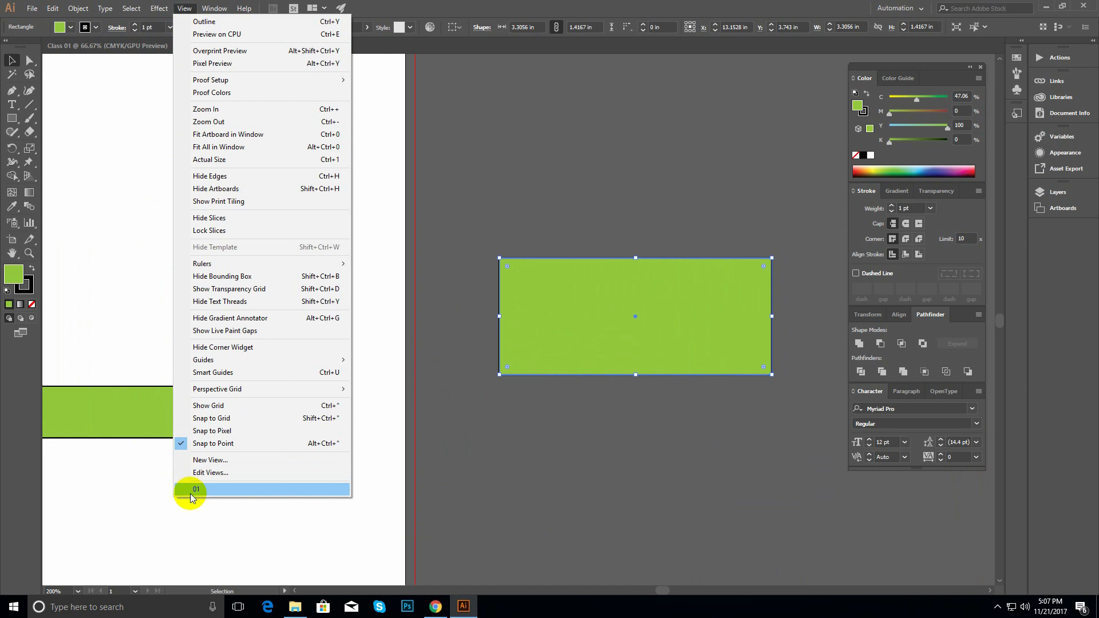
pyautogui.click(202, 490)
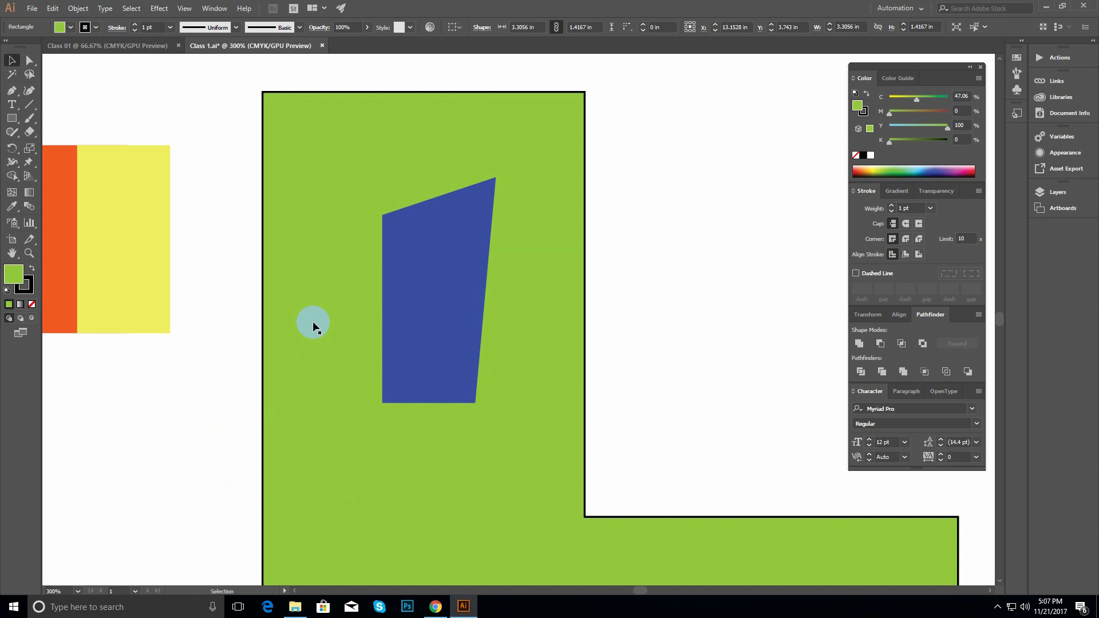
# - Zoom out to 25% to show the whole artwork, and recall the saved view 01 again
pyautogui.keyDown('ctrl'); pyautogui.keyDown('alt'); pyautogui.click(381, 325); pyautogui.keyUp('alt'); pyautogui.keyUp('ctrl')
pyautogui.keyDown('ctrl'); pyautogui.keyDown('alt'); pyautogui.click(383, 326); pyautogui.keyUp('alt'); pyautogui.keyUp('ctrl')
pyautogui.moveTo(558, 327); pyautogui.dragTo(317, 293)
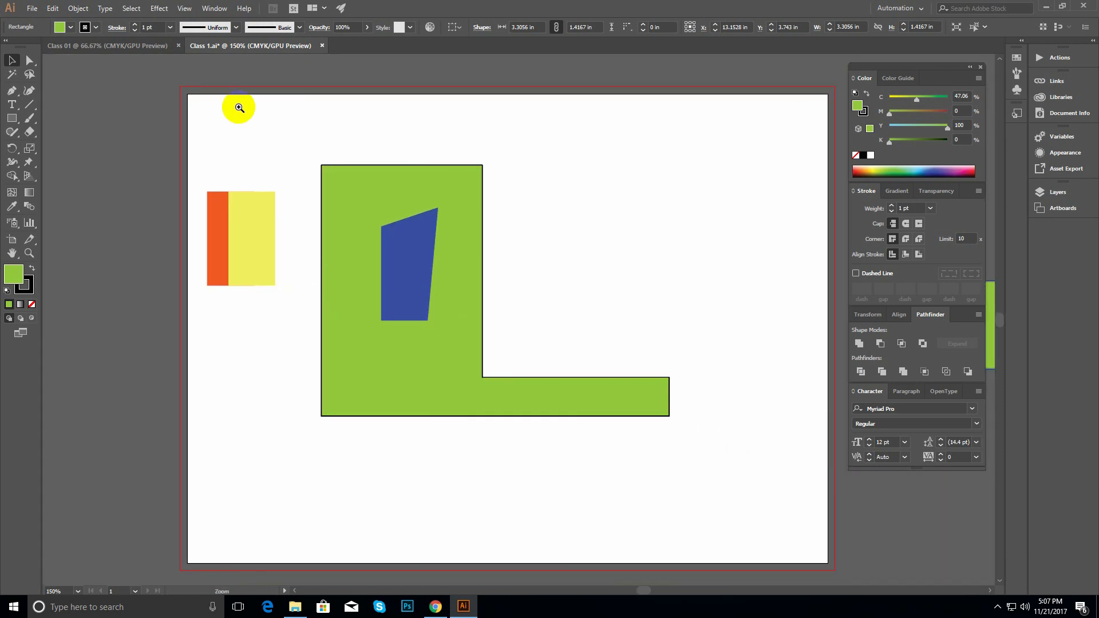
pyautogui.keyDown('ctrl'); pyautogui.keyDown('alt'); pyautogui.click(509, 254); pyautogui.keyUp('alt'); pyautogui.keyUp('ctrl')
pyautogui.keyDown('ctrl'); pyautogui.keyDown('alt'); pyautogui.click(509, 254); pyautogui.keyUp('alt'); pyautogui.keyUp('ctrl')
pyautogui.keyDown('ctrl'); pyautogui.keyDown('alt'); pyautogui.click(510, 252); pyautogui.keyUp('alt'); pyautogui.keyUp('ctrl')
pyautogui.moveTo(510, 253); pyautogui.dragTo(334, 438)
pyautogui.keyDown('ctrl'); pyautogui.keyDown('alt'); pyautogui.click(466, 350); pyautogui.keyUp('alt'); pyautogui.keyUp('ctrl')
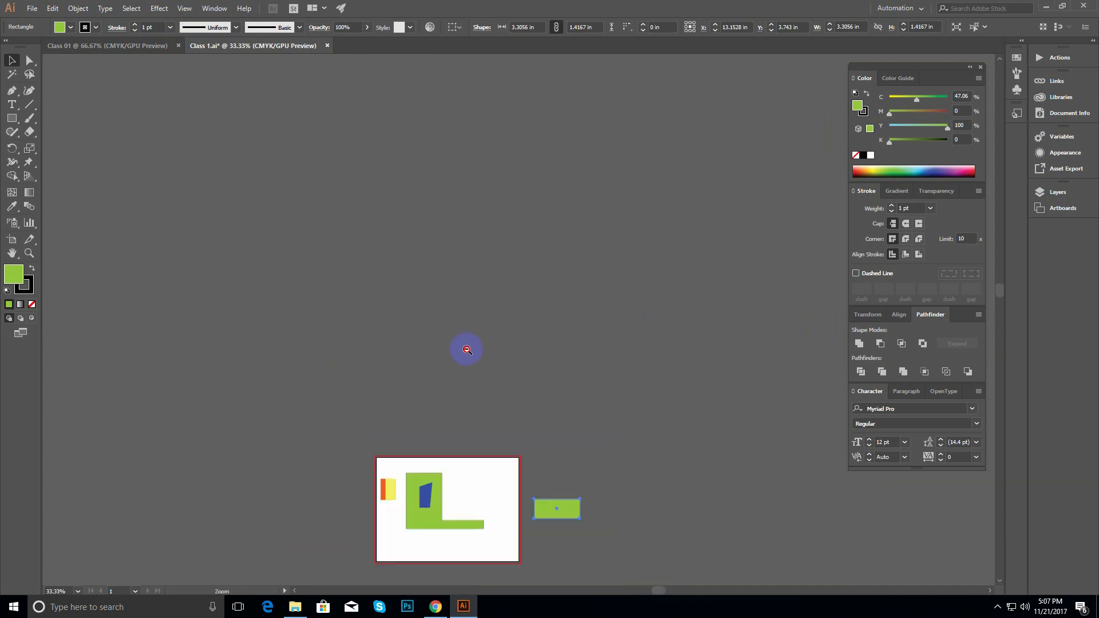
pyautogui.keyDown('ctrl'); pyautogui.keyDown('alt'); pyautogui.click(467, 350); pyautogui.keyUp('alt'); pyautogui.keyUp('ctrl')
pyautogui.click(184, 9)
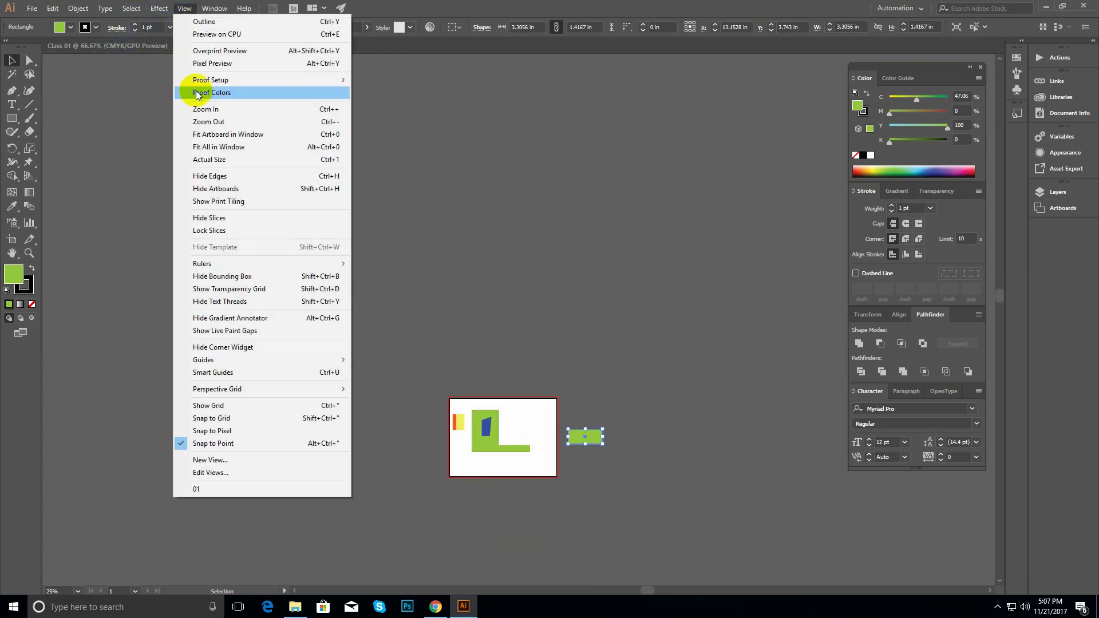
pyautogui.click(258, 489)
# - Check the saved view among the view options, clear the selection, and zoom out and pan to the L shape at 150%
pyautogui.click(184, 7)
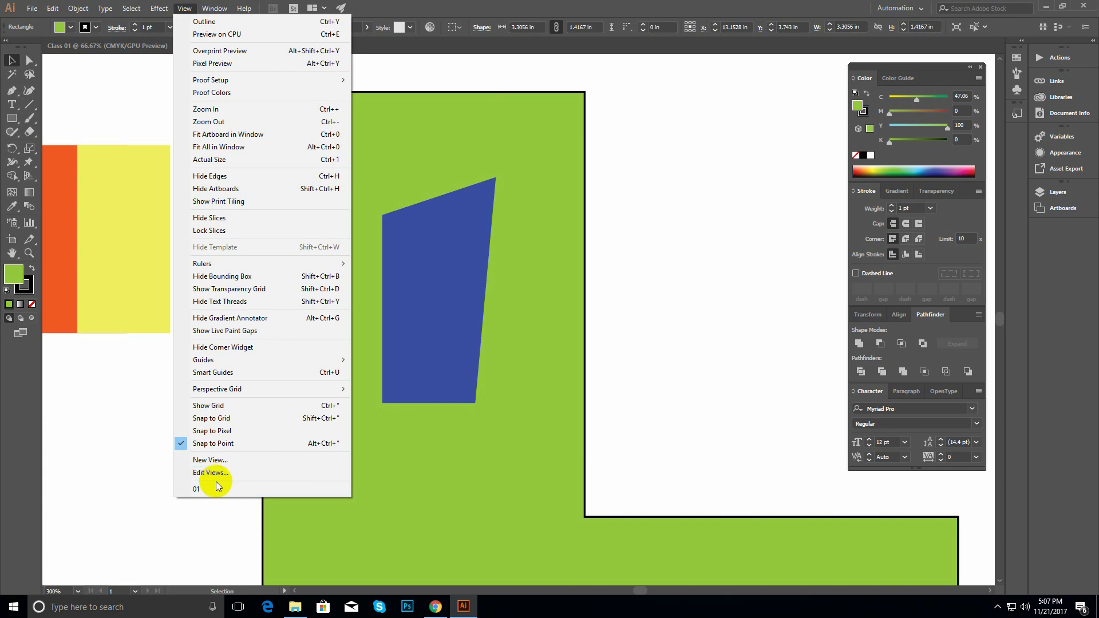
pyautogui.click(686, 308)
pyautogui.press('z')
pyautogui.keyDown('ctrl'); pyautogui.keyDown('alt'); pyautogui.click(388, 364); pyautogui.keyUp('alt'); pyautogui.keyUp('ctrl')
pyautogui.keyDown('ctrl'); pyautogui.keyDown('alt'); pyautogui.click(480, 401); pyautogui.keyUp('alt'); pyautogui.keyUp('ctrl')
pyautogui.keyDown('ctrl'); pyautogui.keyDown('alt'); pyautogui.click(480, 400); pyautogui.keyUp('alt'); pyautogui.keyUp('ctrl')
pyautogui.moveTo(507, 356); pyautogui.dragTo(329, 375)
pyautogui.moveTo(457, 304); pyautogui.dragTo(395, 291)
pyautogui.keyDown('ctrl'); pyautogui.click(397, 299); pyautogui.keyUp('ctrl')
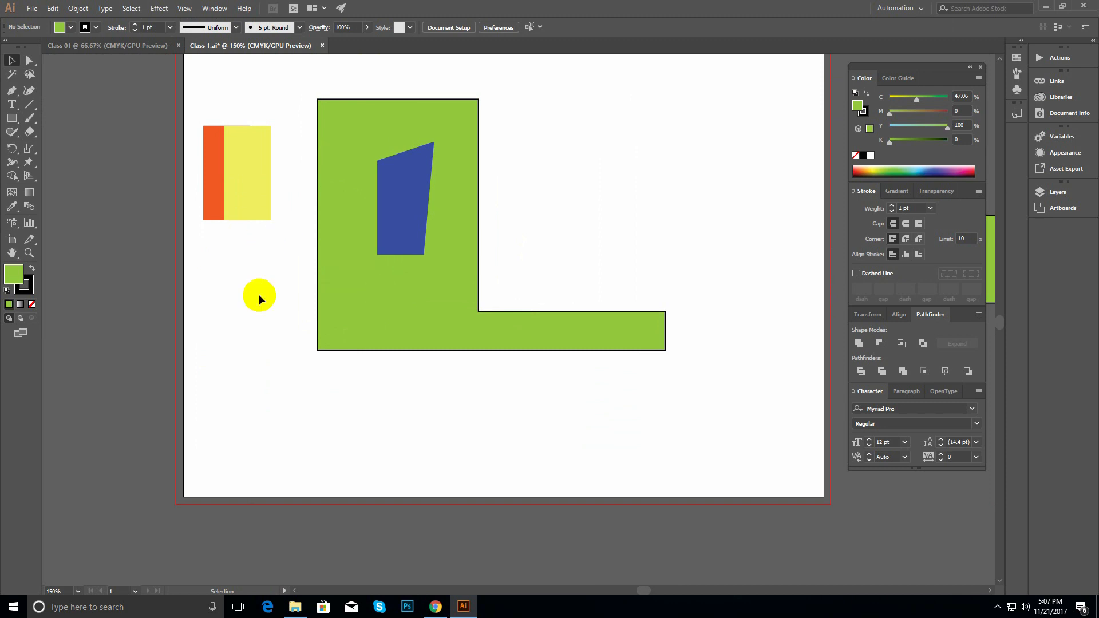
# - Bring the artboard to 100% zoom, select the L shape and blue shape together by area, and clear the selection
pyautogui.keyDown('ctrl'); pyautogui.keyDown('alt'); pyautogui.click(393, 305); pyautogui.keyUp('alt'); pyautogui.keyUp('ctrl')
pyautogui.keyDown('ctrl'); pyautogui.keyDown('alt'); pyautogui.click(394, 305); pyautogui.keyUp('alt'); pyautogui.keyUp('ctrl')
pyautogui.moveTo(393, 305); pyautogui.dragTo(309, 272)
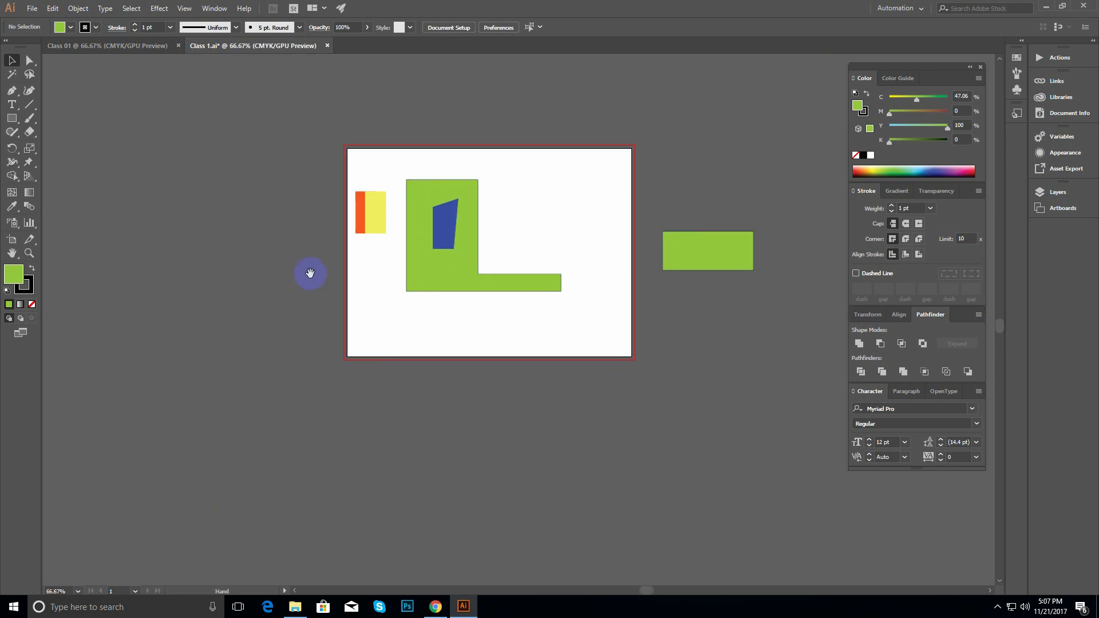
pyautogui.keyDown('ctrl'); pyautogui.click(363, 290); pyautogui.keyUp('ctrl')
pyautogui.moveTo(482, 312); pyautogui.dragTo(251, 291)
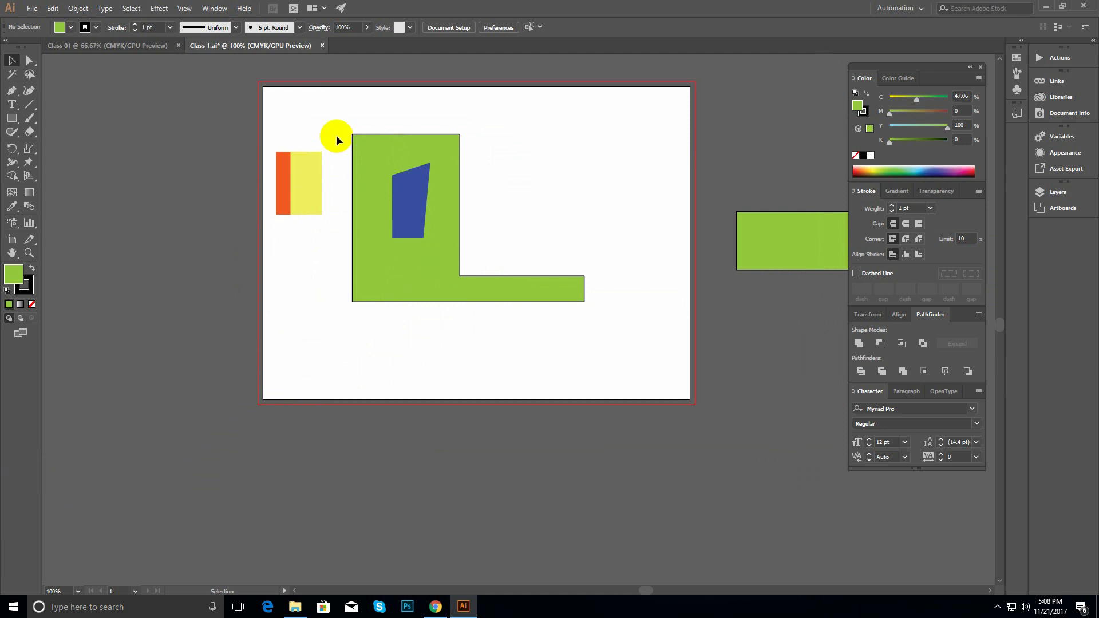
pyautogui.moveTo(336, 135); pyautogui.dragTo(599, 359)
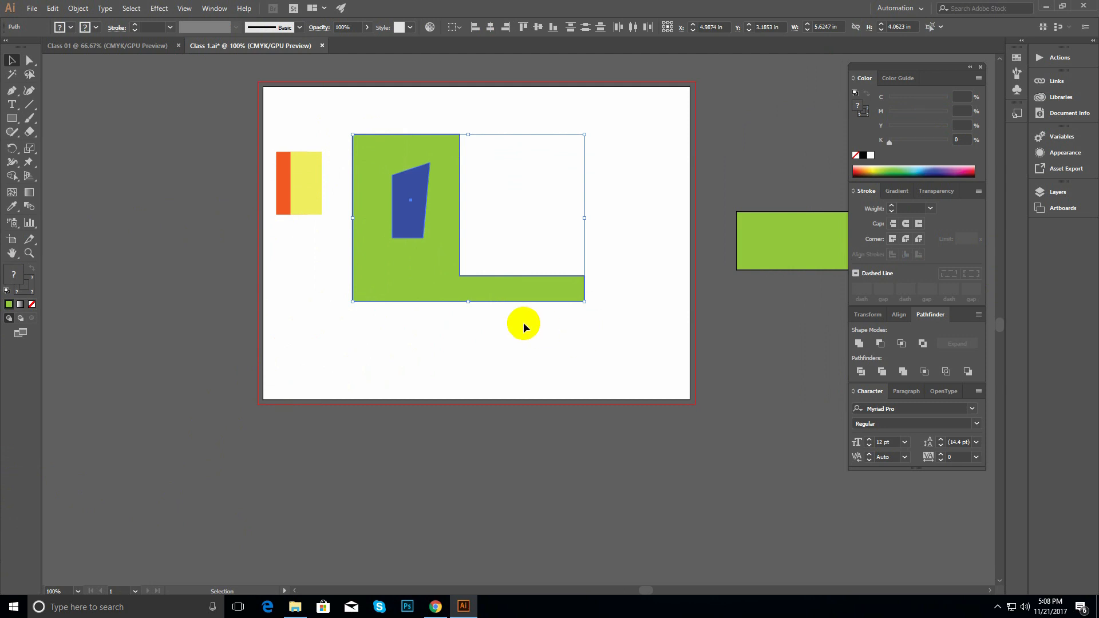
pyautogui.click(504, 340)
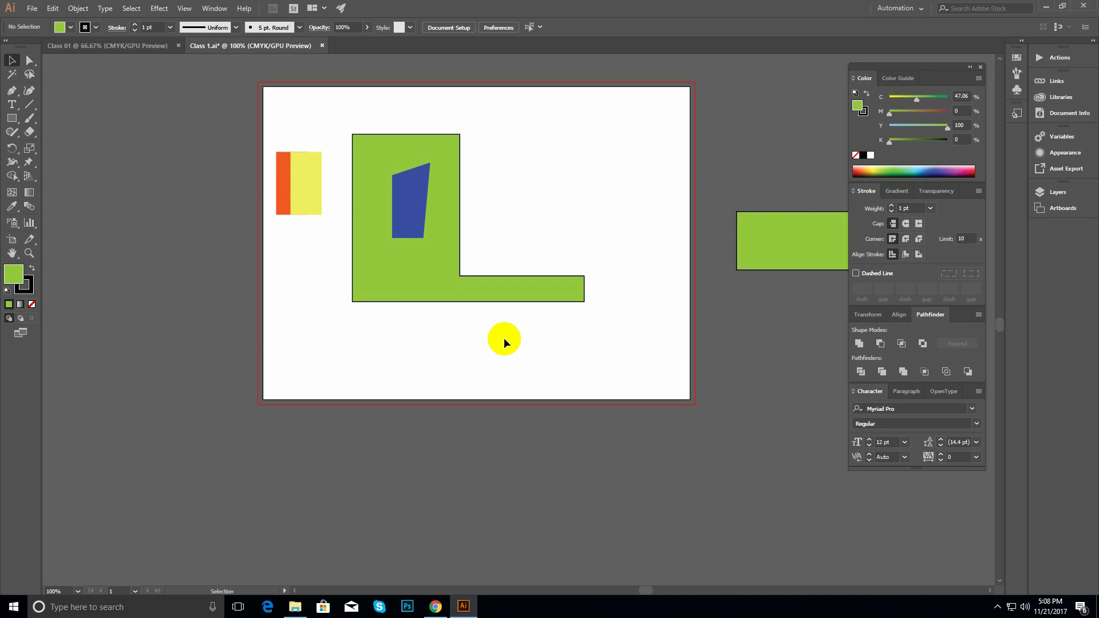
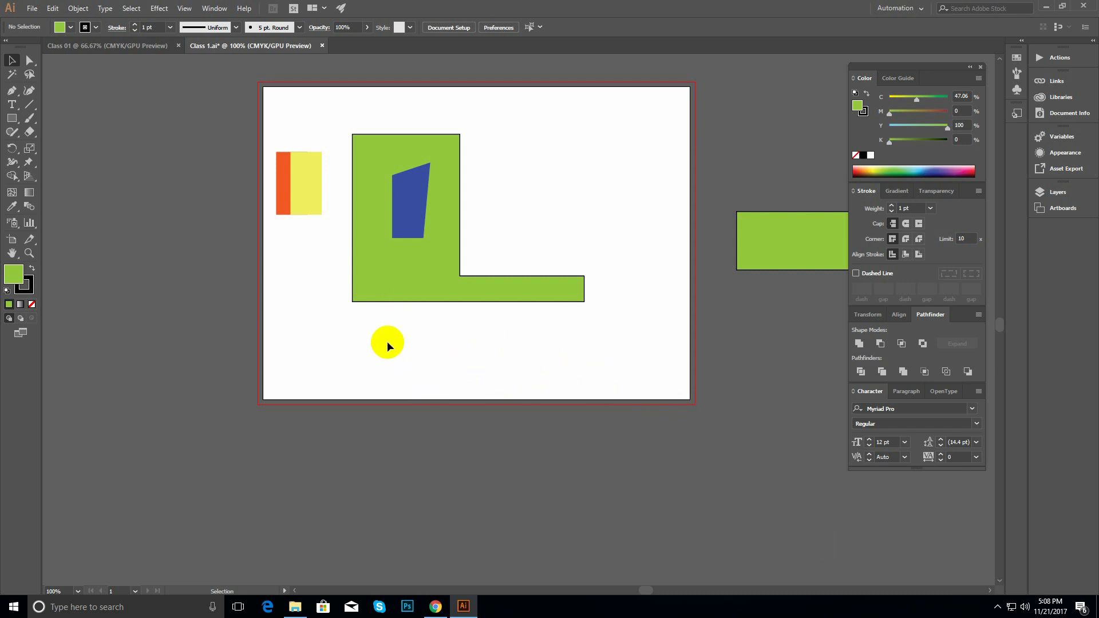
# - Examine the General preferences, including the keyboard increment, and close them without changes
pyautogui.click(31, 9)
pyautogui.click(420, 8)
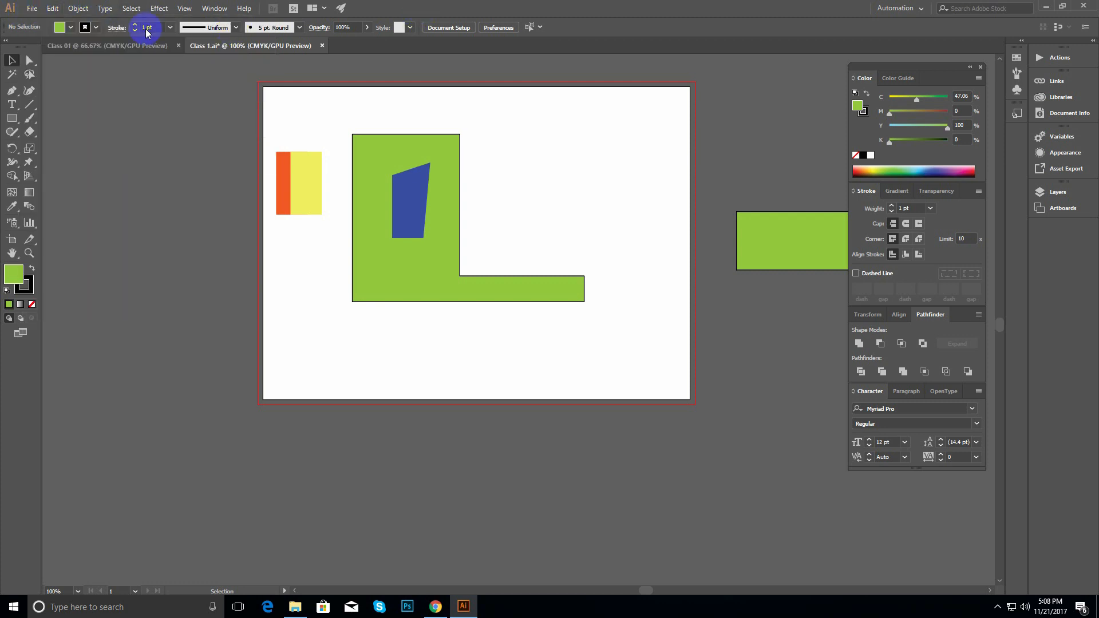
pyautogui.click(34, 9)
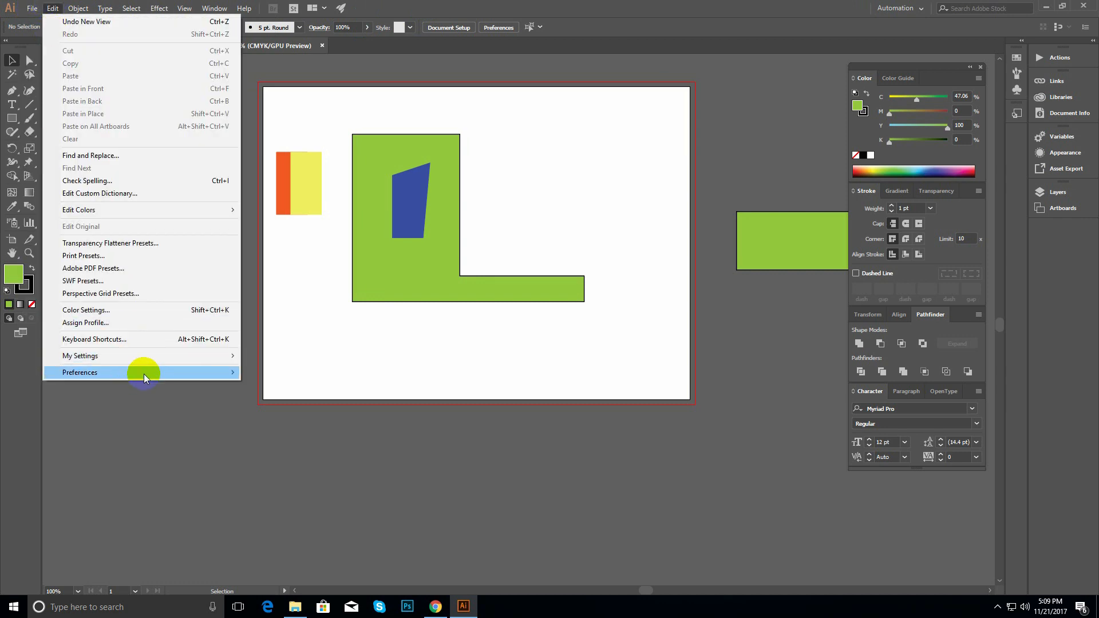
pyautogui.moveTo(100, 372)
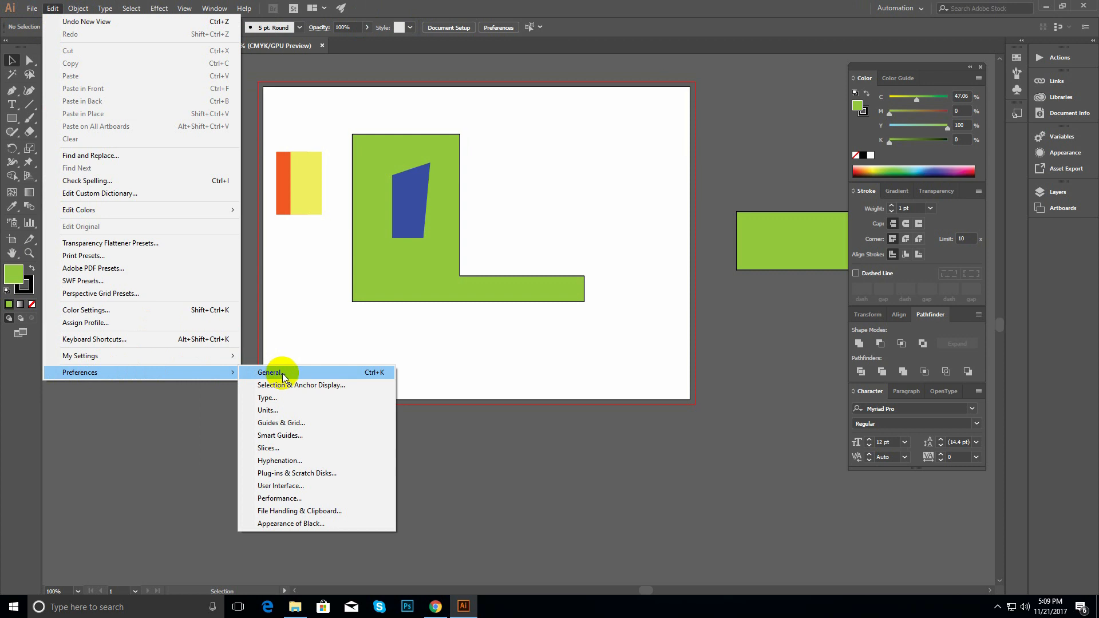
pyautogui.click(376, 376)
pyautogui.moveTo(407, 87); pyautogui.dragTo(444, 89)
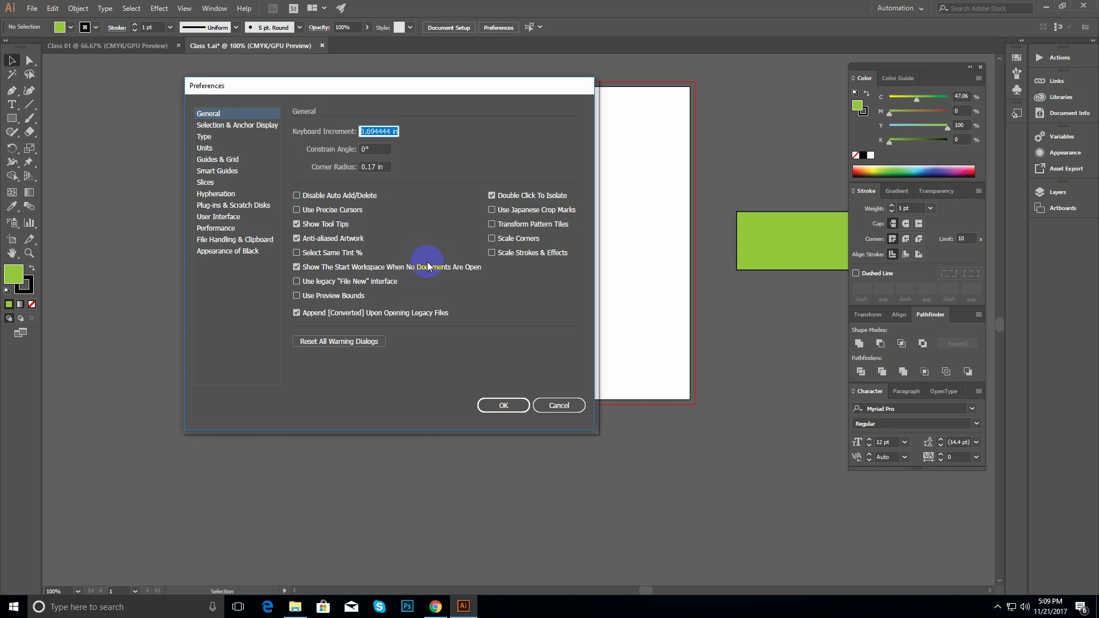
pyautogui.click(557, 405)
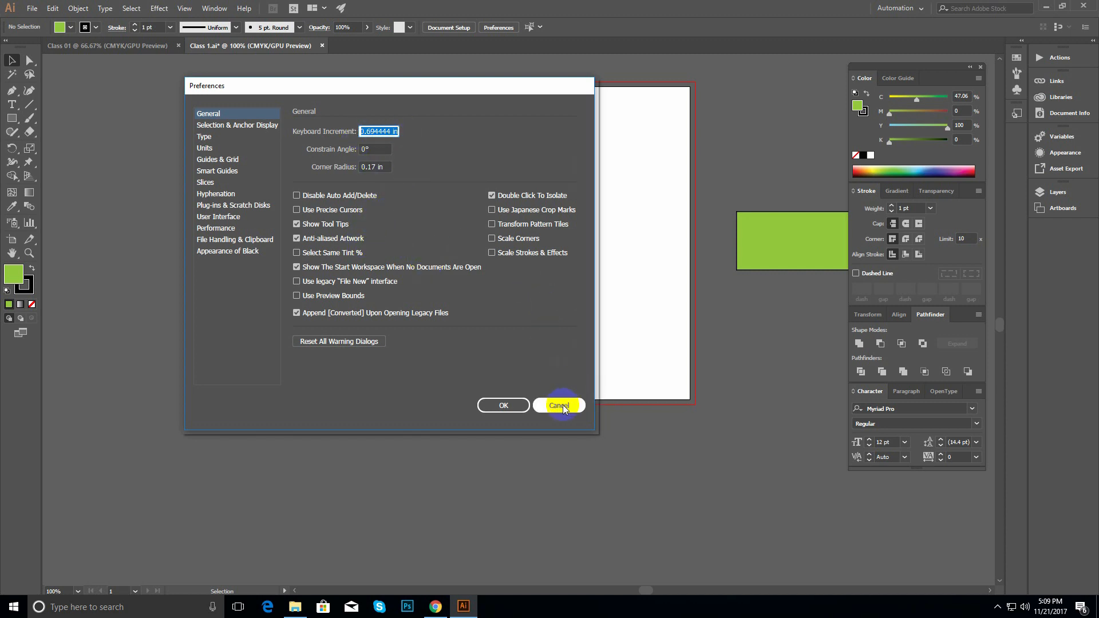
# - Move the green L shape away from the blue shape to about X 7.57 in, Y 3.94 in, and nudge it to X 6.88 in
pyautogui.keyDown('ctrl'); pyautogui.click(480, 298); pyautogui.keyUp('ctrl')
pyautogui.moveTo(490, 273); pyautogui.dragTo(556, 331)
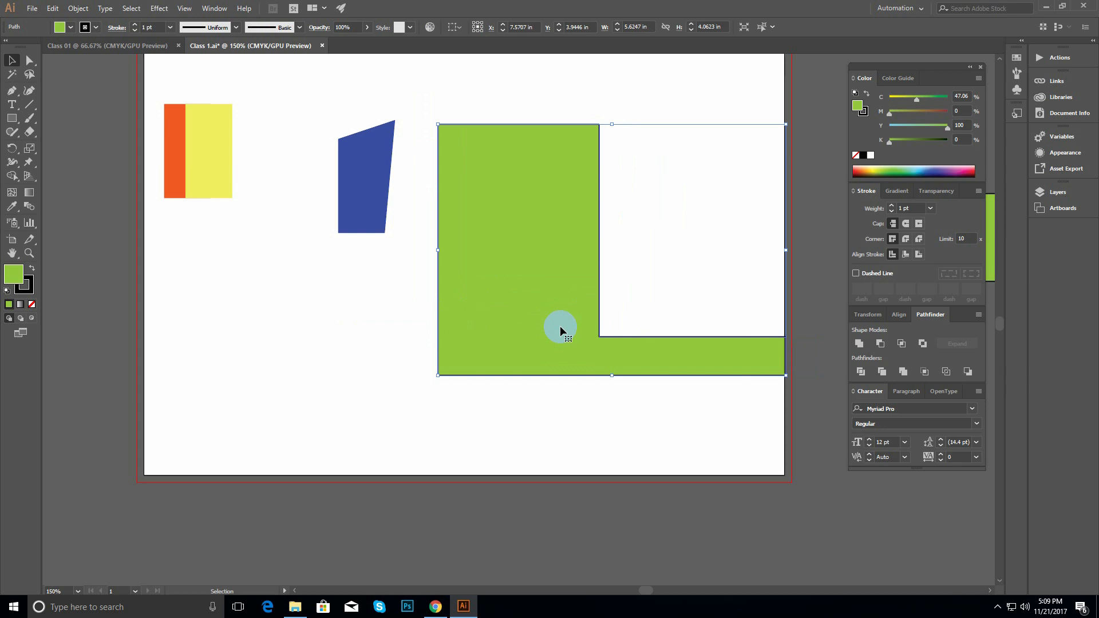
pyautogui.hotkey('shift', 'Left')
pyautogui.hotkey('shift', 'Left')
pyautogui.hotkey('shift', 'Left')
pyautogui.hotkey('shift', 'Left')
pyautogui.hotkey('shift', 'Left')
pyautogui.hotkey('shift', 'Right')
pyautogui.hotkey('shift', 'Left')
pyautogui.hotkey('shift', 'Right')
pyautogui.hotkey('shift', 'Left')
# - Show the rulers and change their units from inches to points
pyautogui.click(508, 493)
pyautogui.hotkey('ctrl', 'r')
pyautogui.click(530, 216)
pyautogui.rightClick(503, 58)
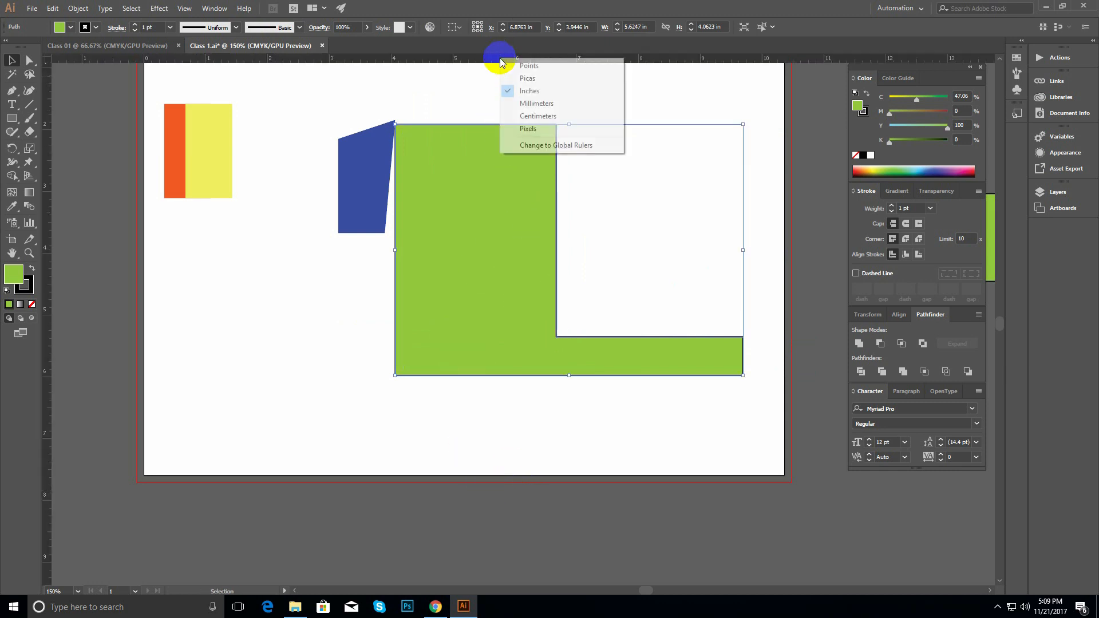
pyautogui.click(511, 67)
# - Check the keyboard increment in the General preferences and close them without changes
pyautogui.press('a')
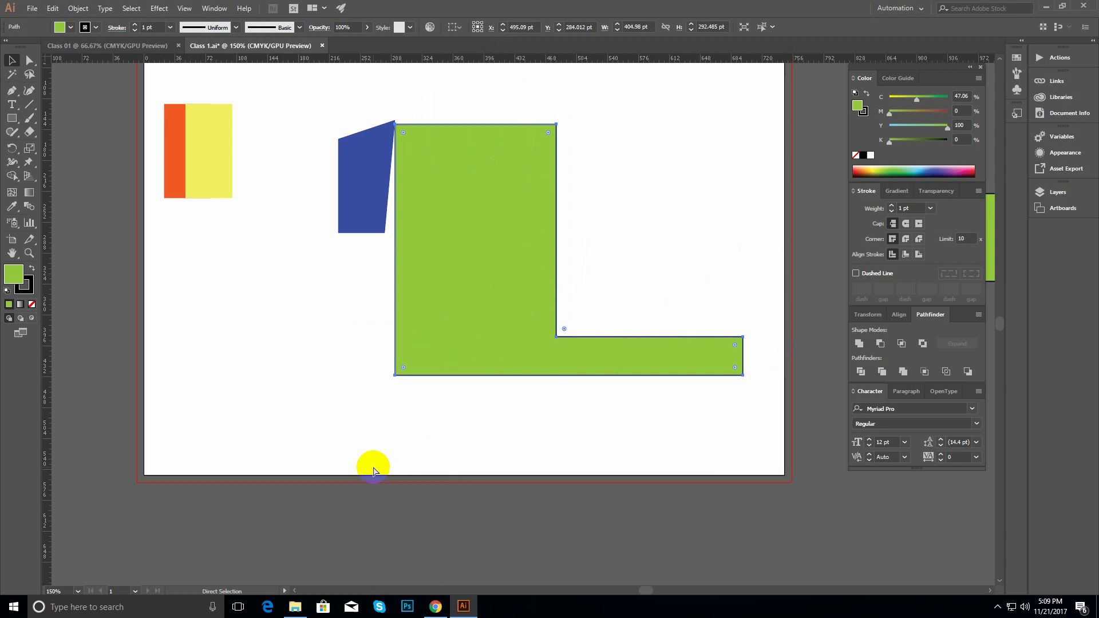
pyautogui.hotkey('ctrl', 'k')
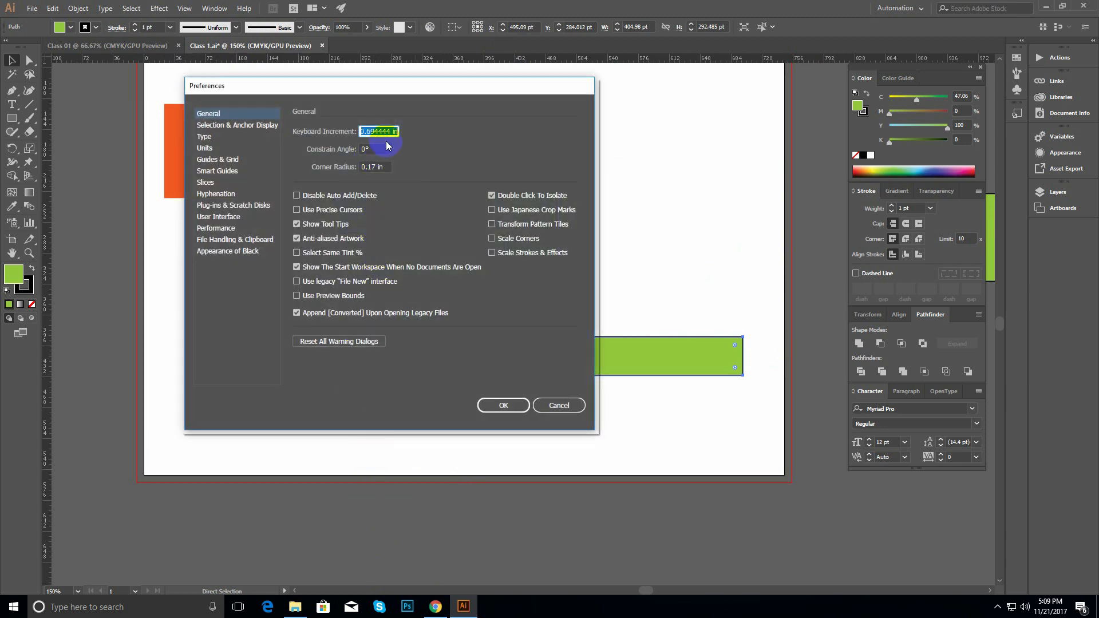
pyautogui.press('Escape')
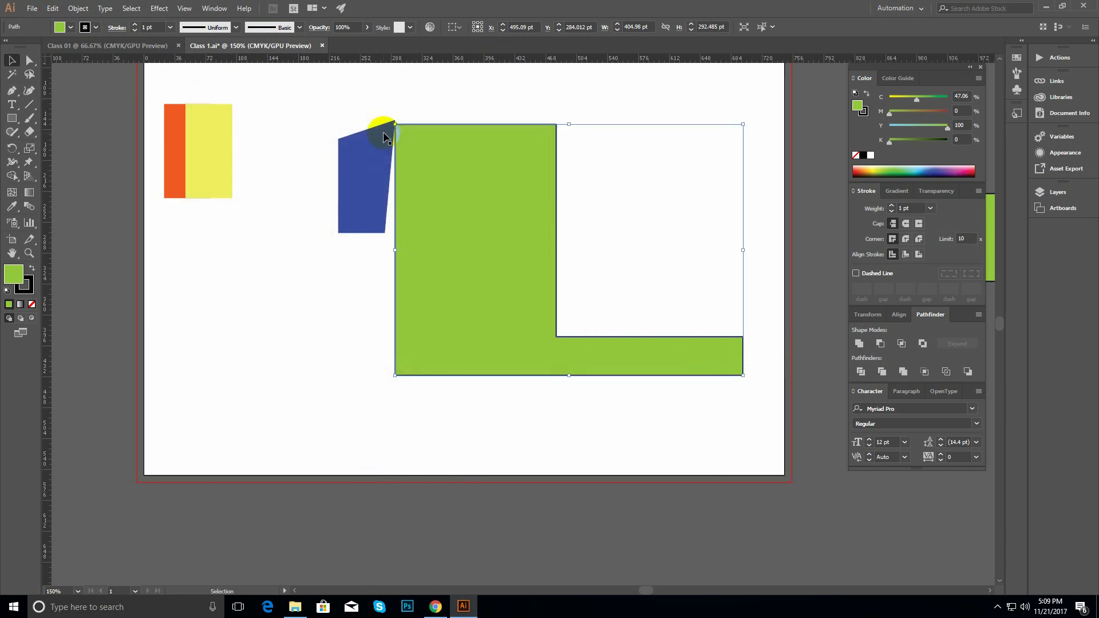
# - Move the green L shape clear of the blue shape, to about X 523 pt, Y 285 pt
pyautogui.click(372, 286)
pyautogui.moveTo(481, 255); pyautogui.dragTo(508, 263)
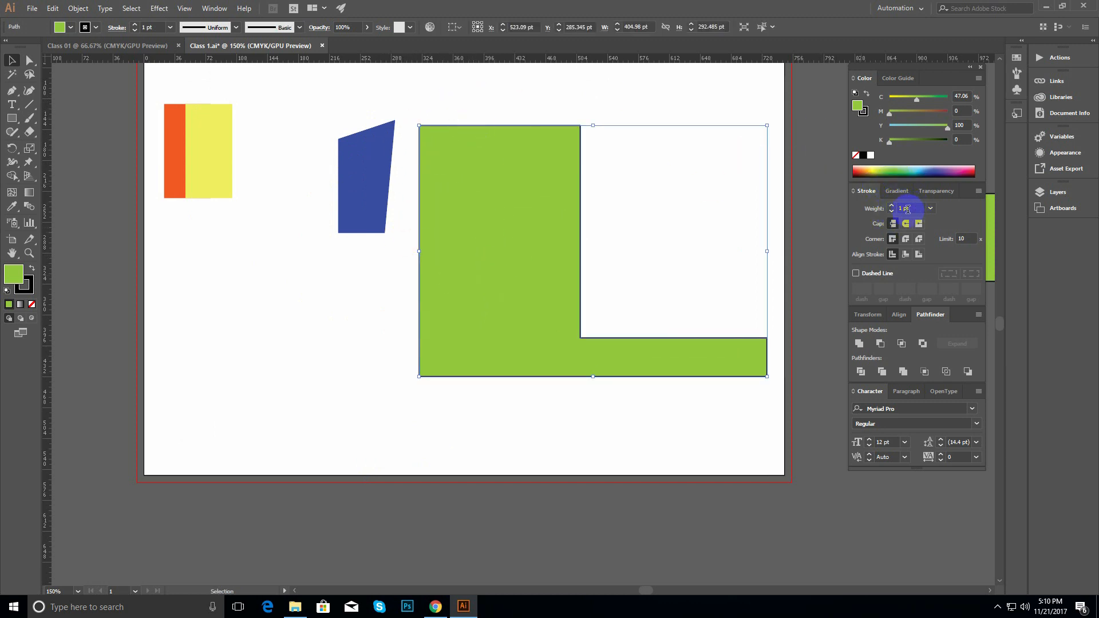
pyautogui.click(633, 187)
pyautogui.click(336, 267)
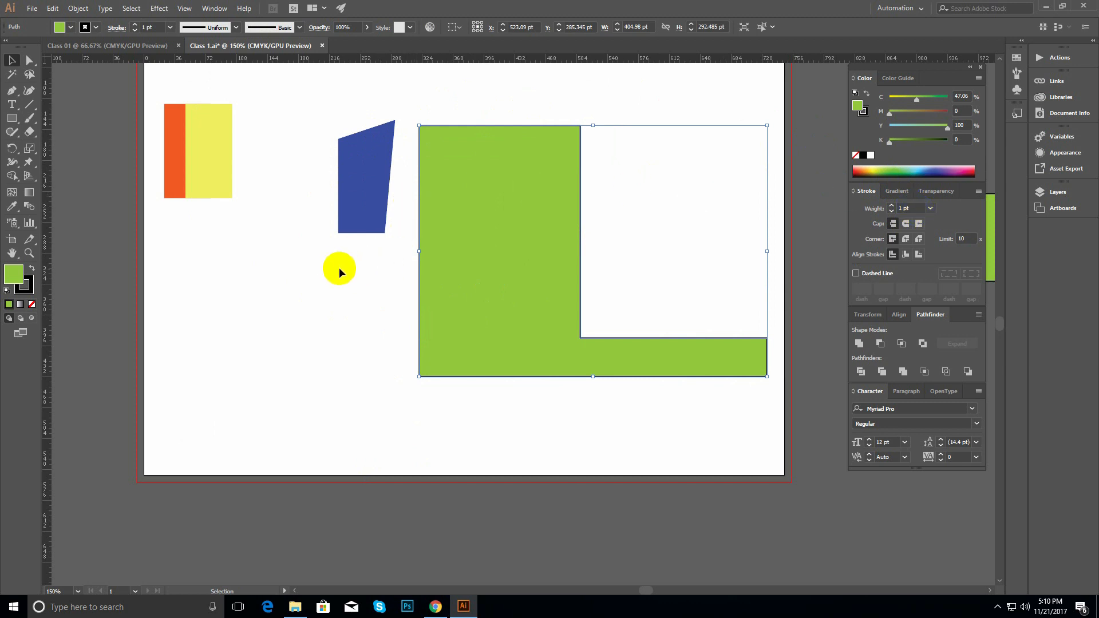
# - Nudge the green L shape horizontally by keyboard increments, left to X 223.09 pt and back right to X 423.09 pt
pyautogui.click(512, 313)
pyautogui.hotkey('shift', 'Left')
pyautogui.hotkey('shift', 'Left')
pyautogui.hotkey('shift', 'Left')
pyautogui.hotkey('shift', 'Left')
pyautogui.hotkey('shift', 'Left')
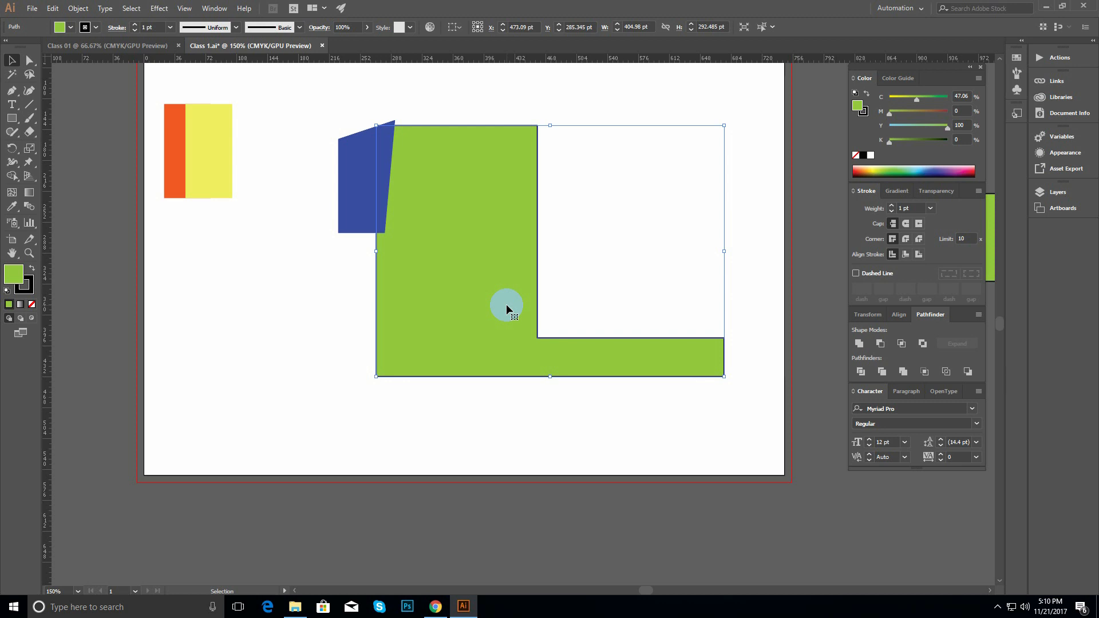
pyautogui.hotkey('shift', 'Left')
pyautogui.hotkey('shift', 'Left')
pyautogui.hotkey('shift', 'Left')
pyautogui.hotkey('shift', 'Left')
pyautogui.hotkey('shift', 'Left')
pyautogui.hotkey('shift', 'Left')
pyautogui.hotkey('shift', 'Left')
pyautogui.hotkey('shift', 'Left')
pyautogui.hotkey('shift', 'Left')
pyautogui.hotkey('shift', 'Left')
pyautogui.hotkey('shift', 'Left')
pyautogui.hotkey('shift', 'Left')
pyautogui.hotkey('shift', 'Left')
pyautogui.hotkey('shift', 'Left')
pyautogui.hotkey('shift', 'Left')
pyautogui.hotkey('shift', 'Left')
pyautogui.hotkey('shift', 'Left')
pyautogui.hotkey('shift', 'Left')
pyautogui.hotkey('shift', 'Left')
pyautogui.hotkey('shift', 'Left')
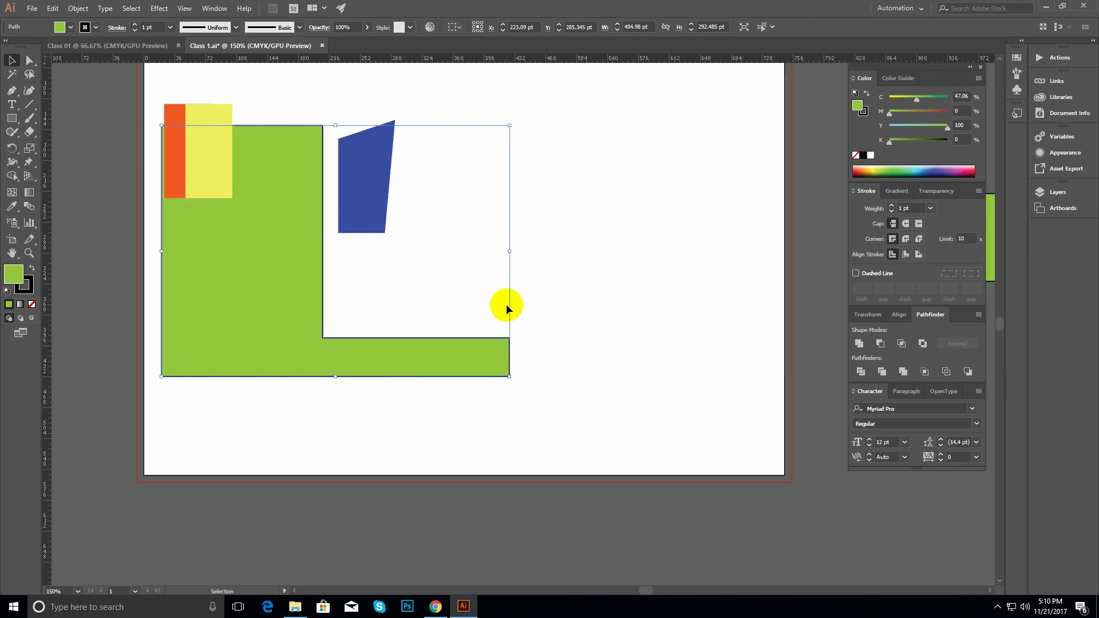
pyautogui.hotkey('shift', 'Right')
pyautogui.hotkey('shift', 'Right')
pyautogui.hotkey('shift', 'Right')
pyautogui.hotkey('shift', 'Right')
pyautogui.hotkey('shift', 'Right')
pyautogui.hotkey('shift', 'Right')
pyautogui.hotkey('shift', 'Right')
pyautogui.hotkey('shift', 'Right')
pyautogui.hotkey('shift', 'Right')
pyautogui.hotkey('shift', 'Right')
pyautogui.hotkey('shift', 'Right')
pyautogui.hotkey('shift', 'Right')
pyautogui.hotkey('shift', 'Right')
pyautogui.hotkey('shift', 'Right')
pyautogui.hotkey('shift', 'Right')
pyautogui.hotkey('shift', 'Right')
pyautogui.hotkey('shift', 'Right')
pyautogui.hotkey('shift', 'Right')
pyautogui.hotkey('shift', 'Right')
pyautogui.hotkey('shift', 'Right')
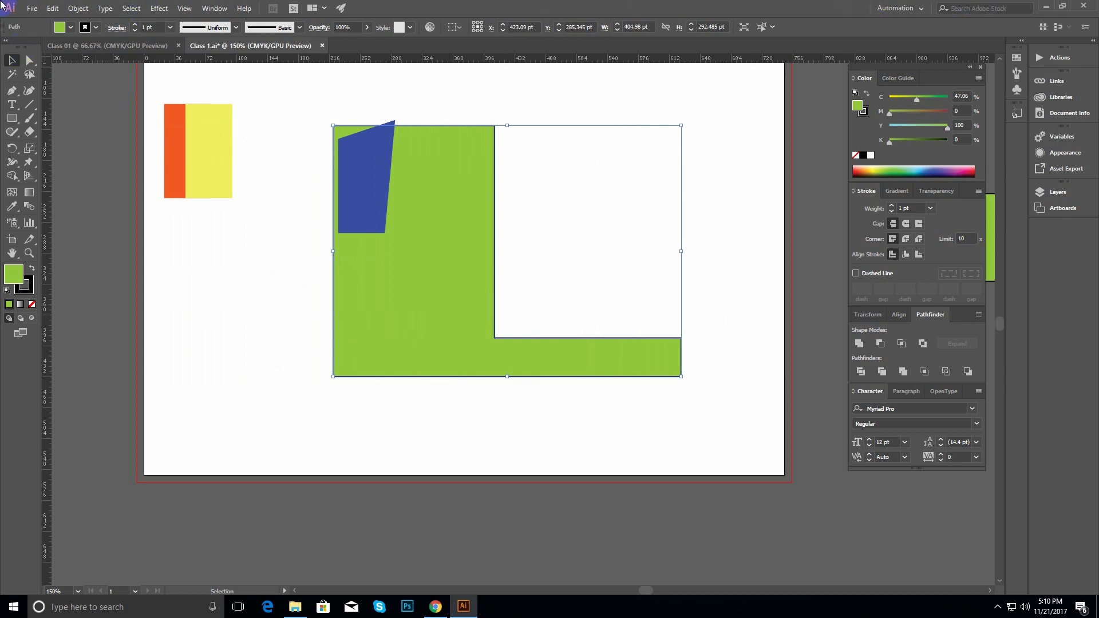
# - Look at the keyboard increment setting in the General preferences, then cancel without changes
pyautogui.click(52, 8)
pyautogui.moveTo(74, 373)
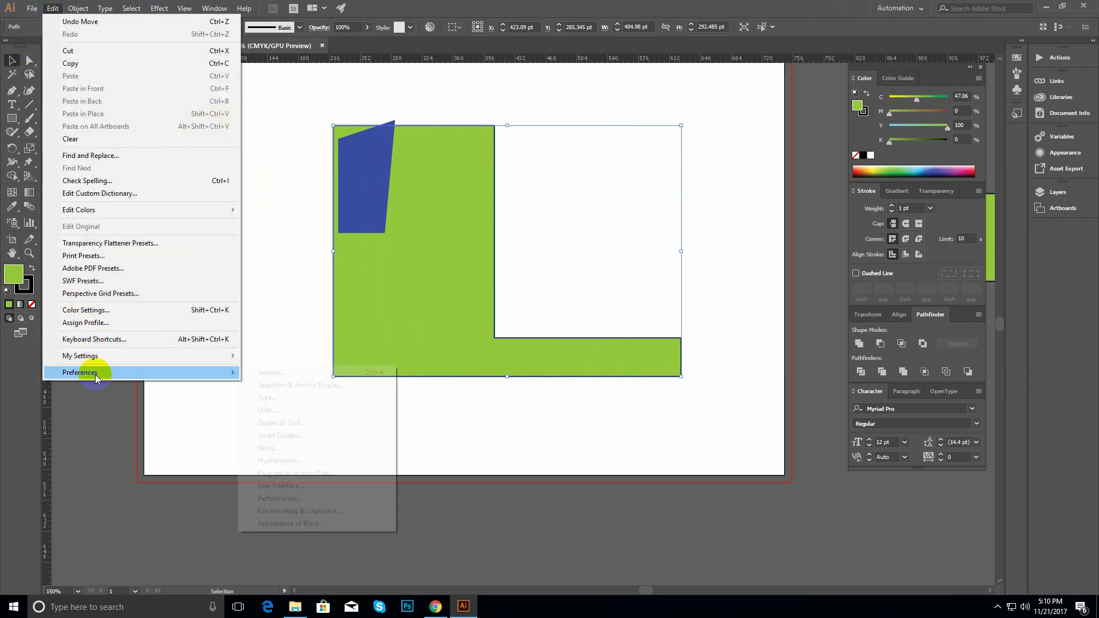
pyautogui.click(328, 372)
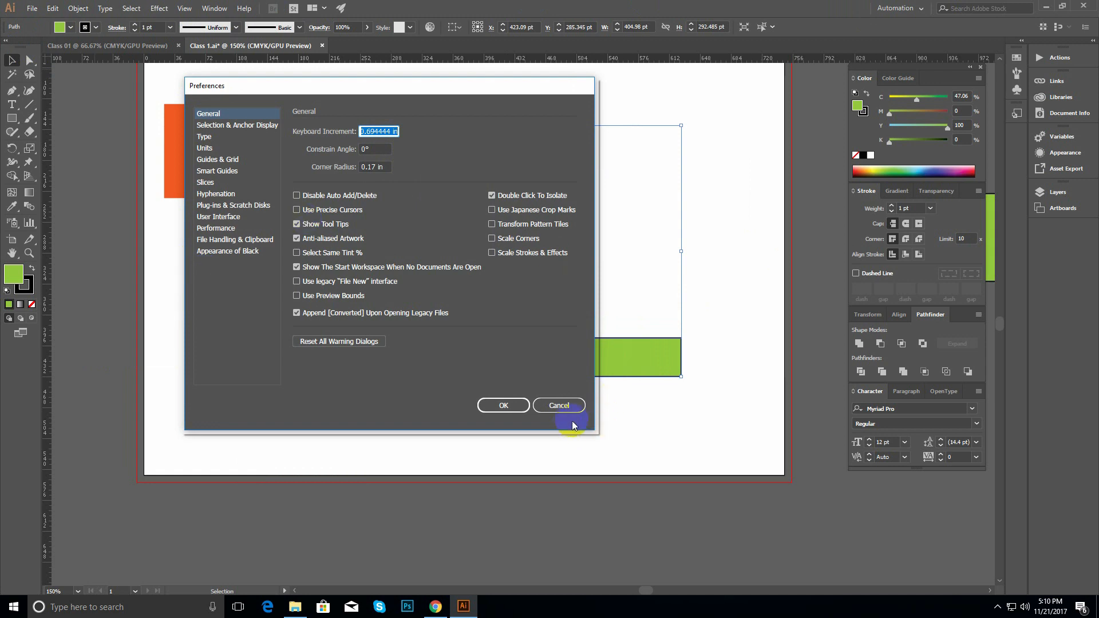
pyautogui.click(567, 408)
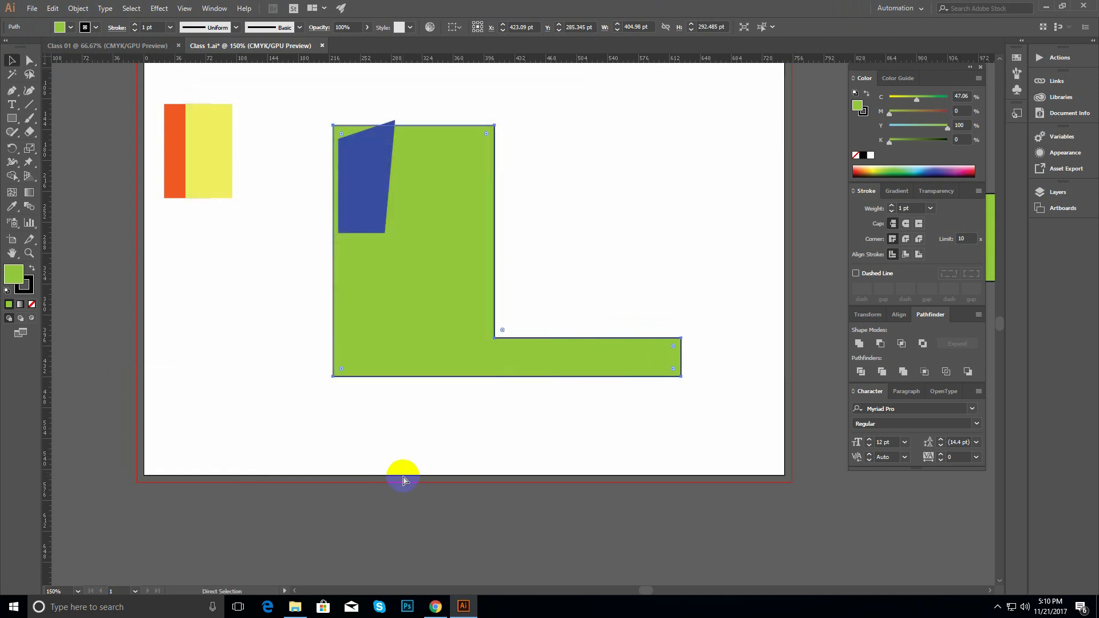
# - Set the keyboard increment to 5 in in the General preferences
pyautogui.hotkey('ctrl', 'k')
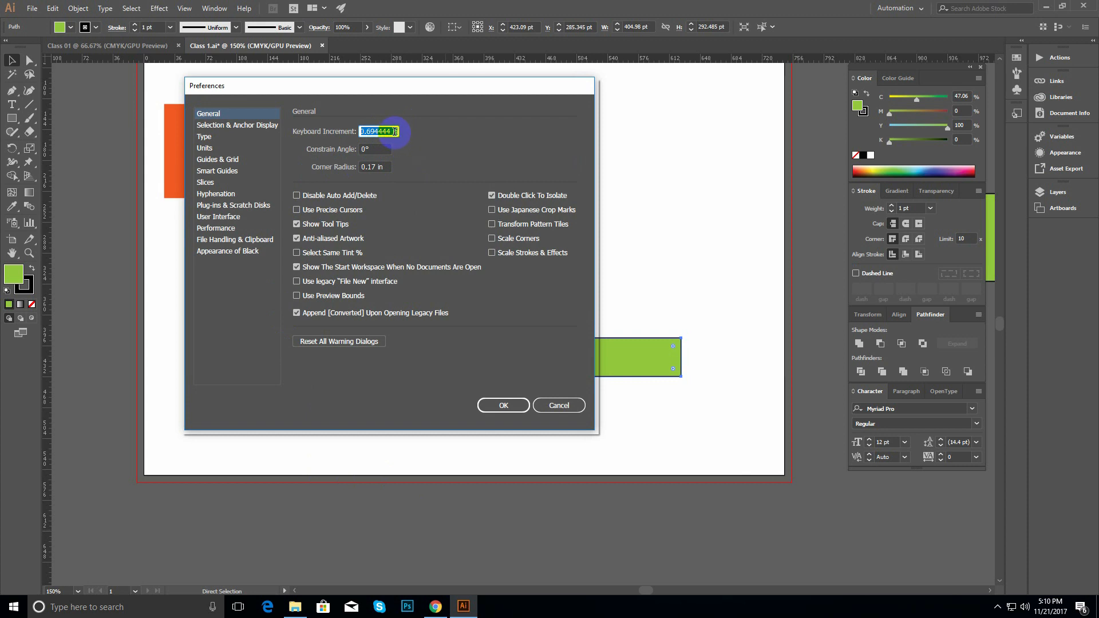
pyautogui.write('5')
pyautogui.press('Return')
# - Nudge the green L shape left by one keyboard increment to X 63.09 pt and back right to X 423.09 pt, twice
pyautogui.press('v')
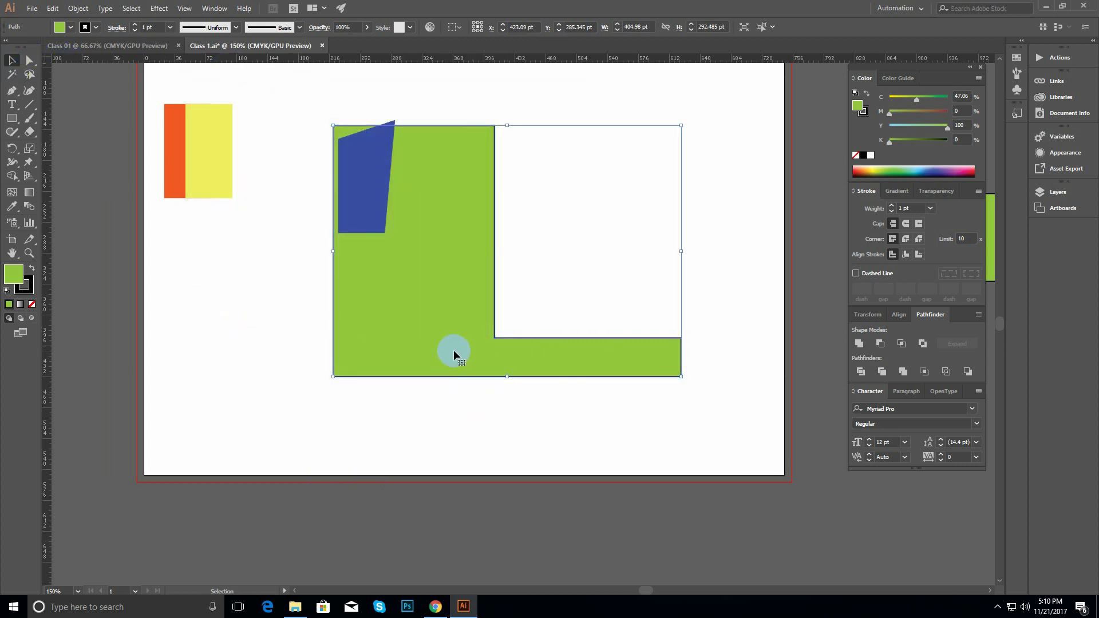
pyautogui.press('Left')
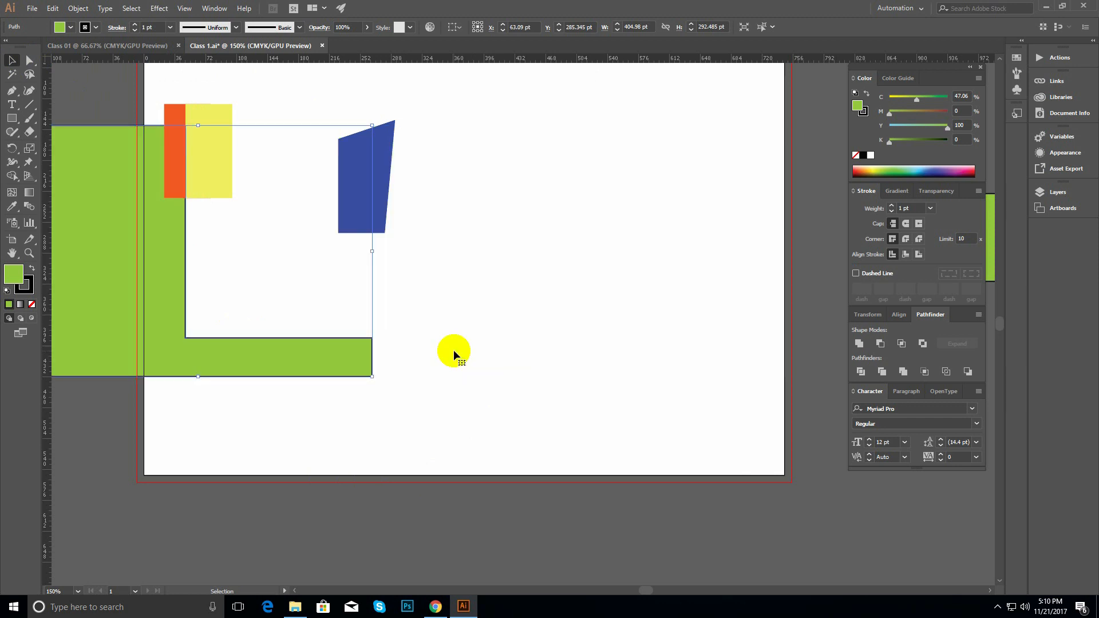
pyautogui.press('Right')
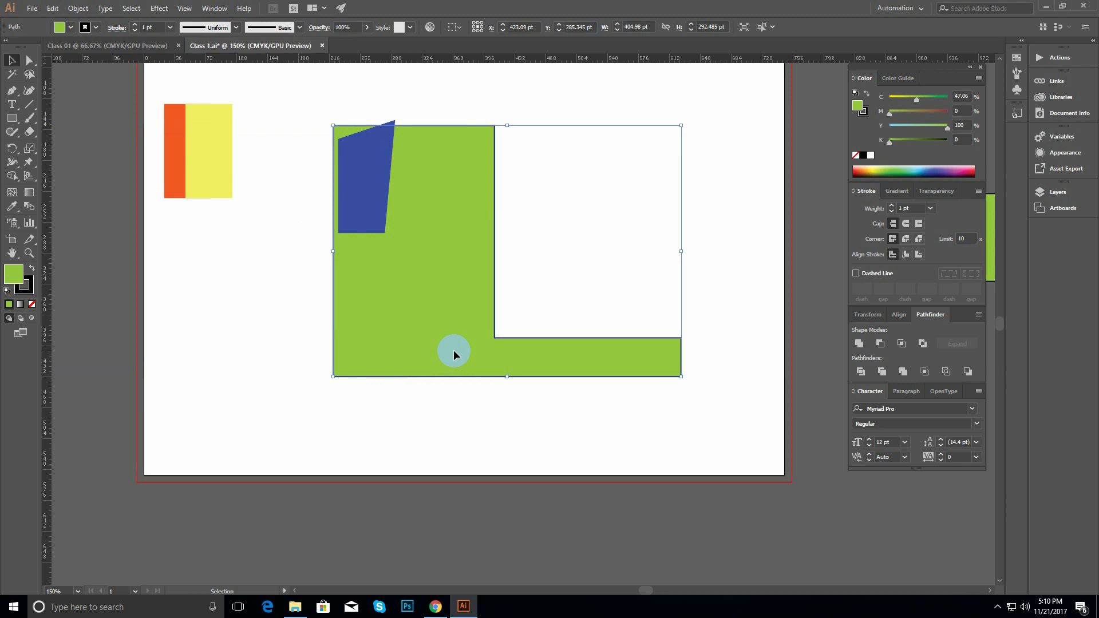
pyautogui.press('Left')
pyautogui.press('Right')
# - Review the Selection & Anchor Display, Type, and Guides & Grid preferences and close them without changing any values
pyautogui.press('a')
pyautogui.hotkey('ctrl', 'k')
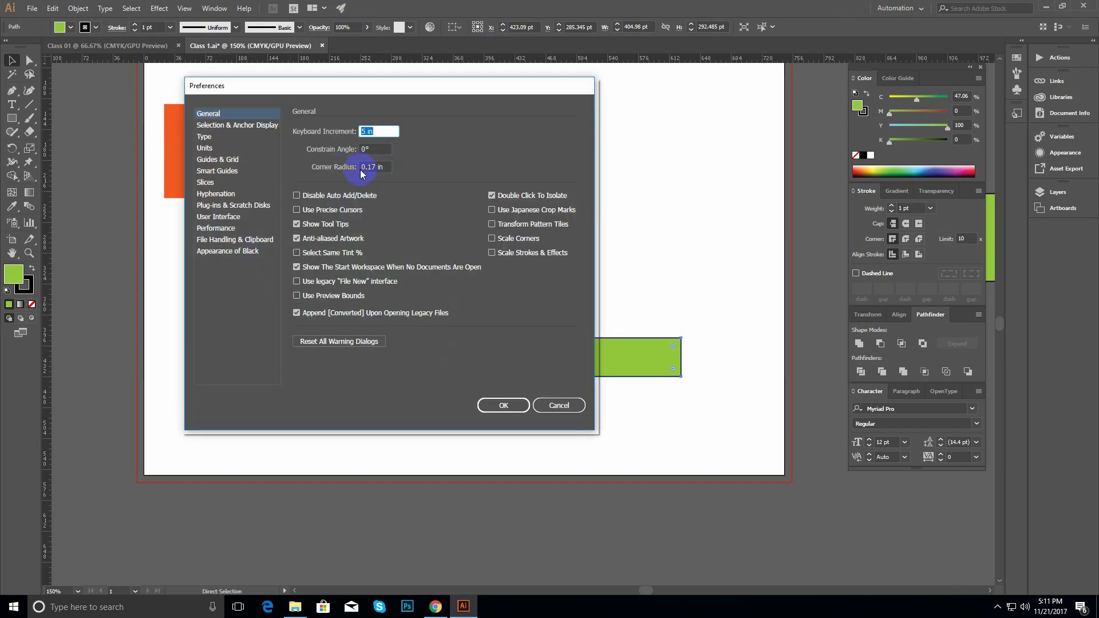
pyautogui.click(238, 126)
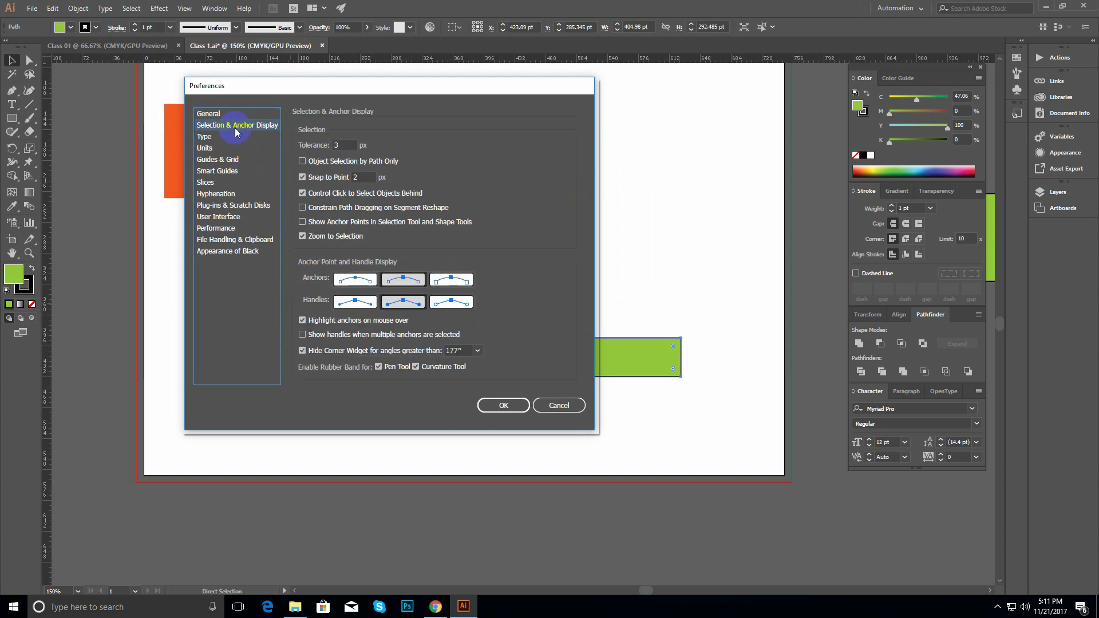
pyautogui.click(217, 143)
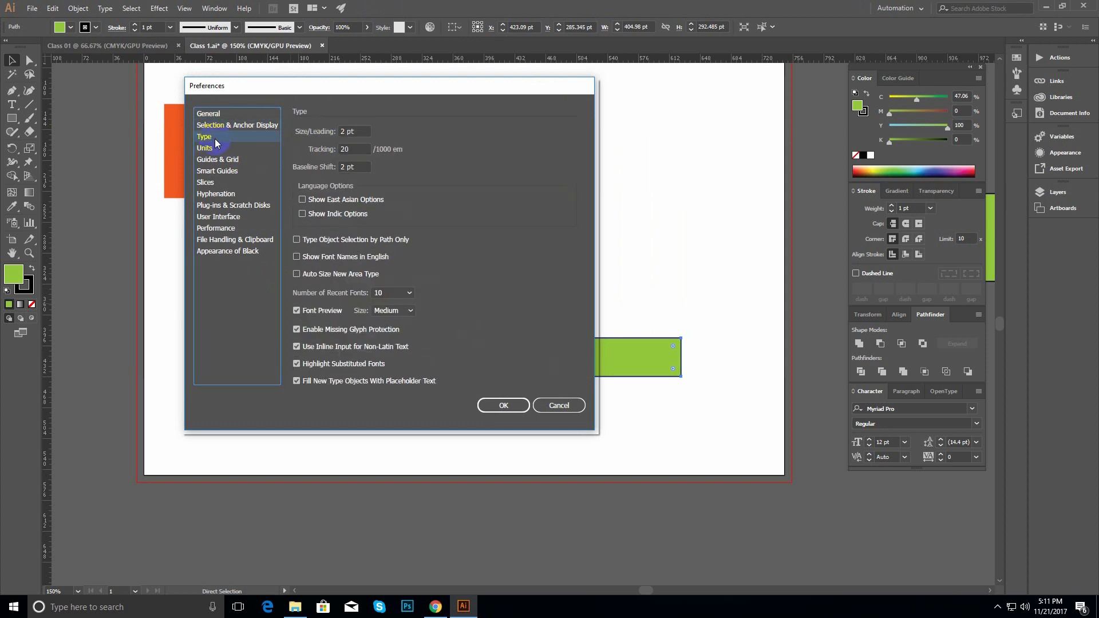
pyautogui.moveTo(396, 85); pyautogui.dragTo(377, 73)
pyautogui.click(342, 117)
pyautogui.doubleClick(340, 120)
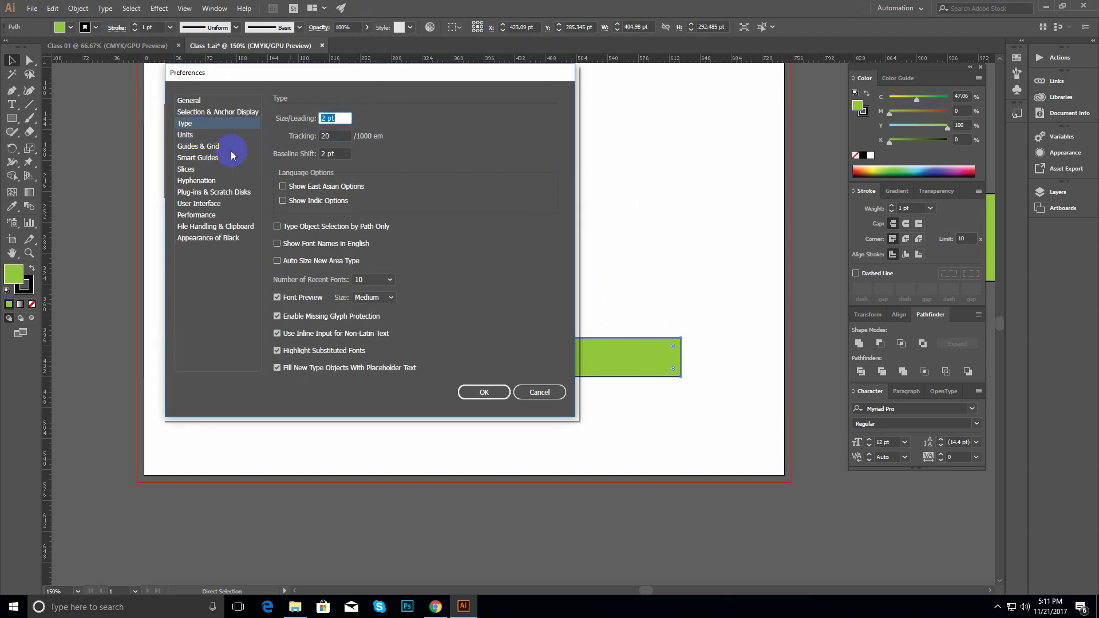
pyautogui.click(210, 147)
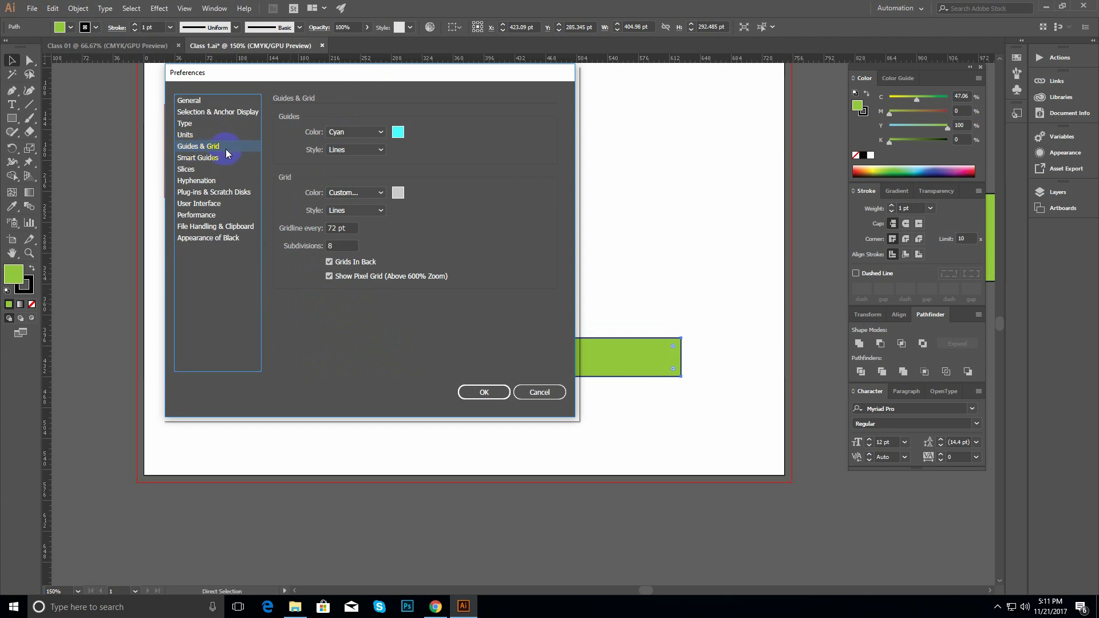
pyautogui.click(483, 392)
# - Select all the artwork on and around the artboard and delete it
pyautogui.click(527, 242)
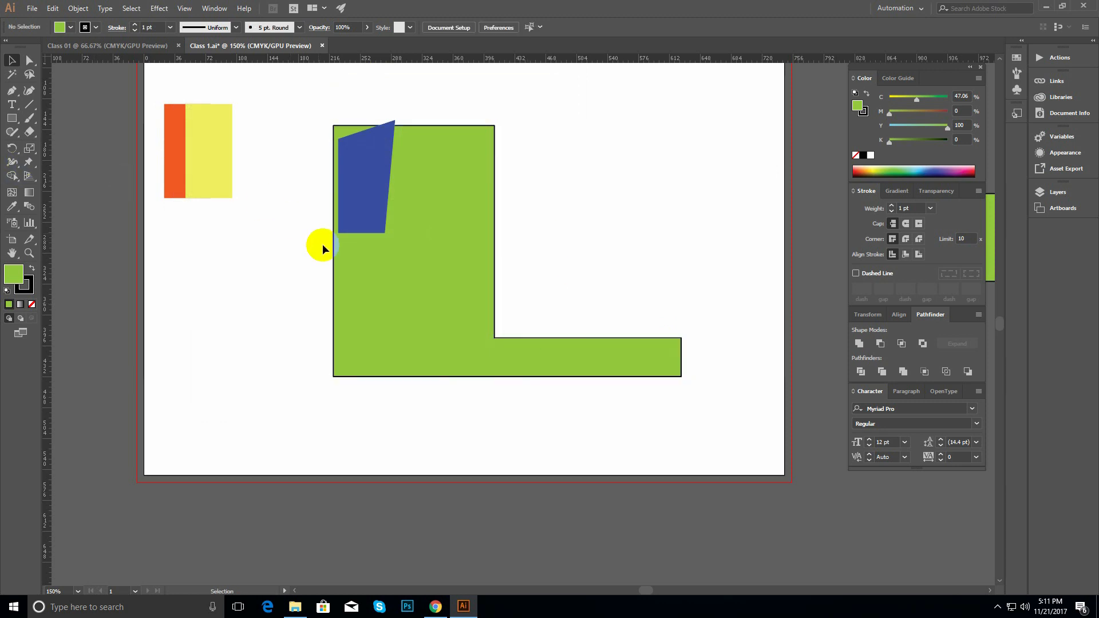
pyautogui.hotkey('ctrl', '-')
pyautogui.hotkey('ctrl', '-')
pyautogui.moveTo(463, 268); pyautogui.dragTo(316, 210)
pyautogui.click(352, 260)
pyautogui.hotkey('ctrl', 'a')
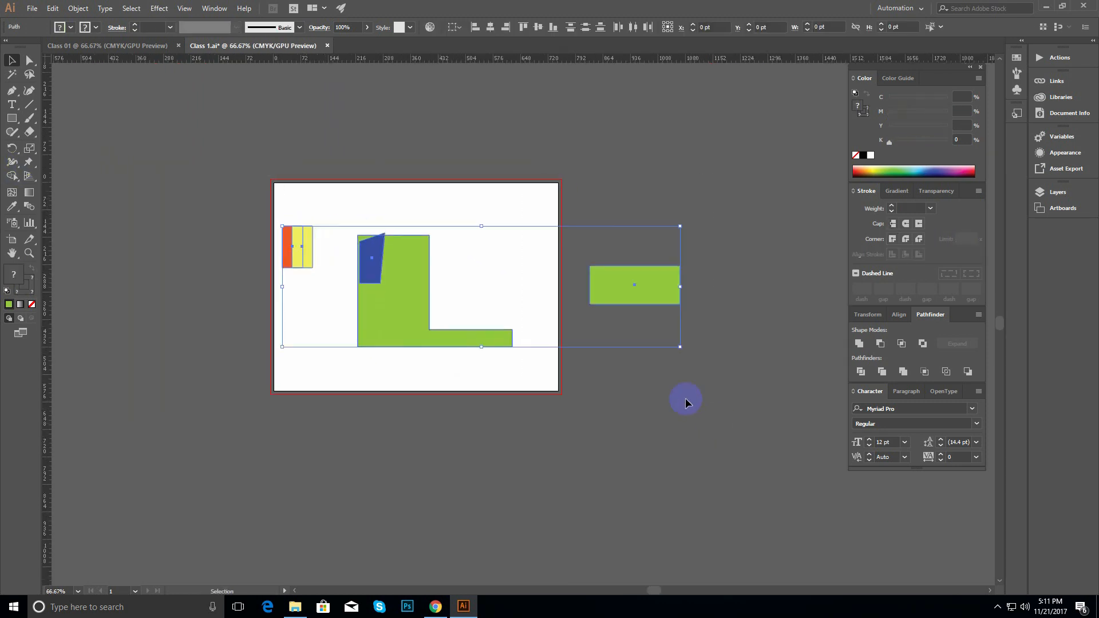
pyautogui.press('Delete')
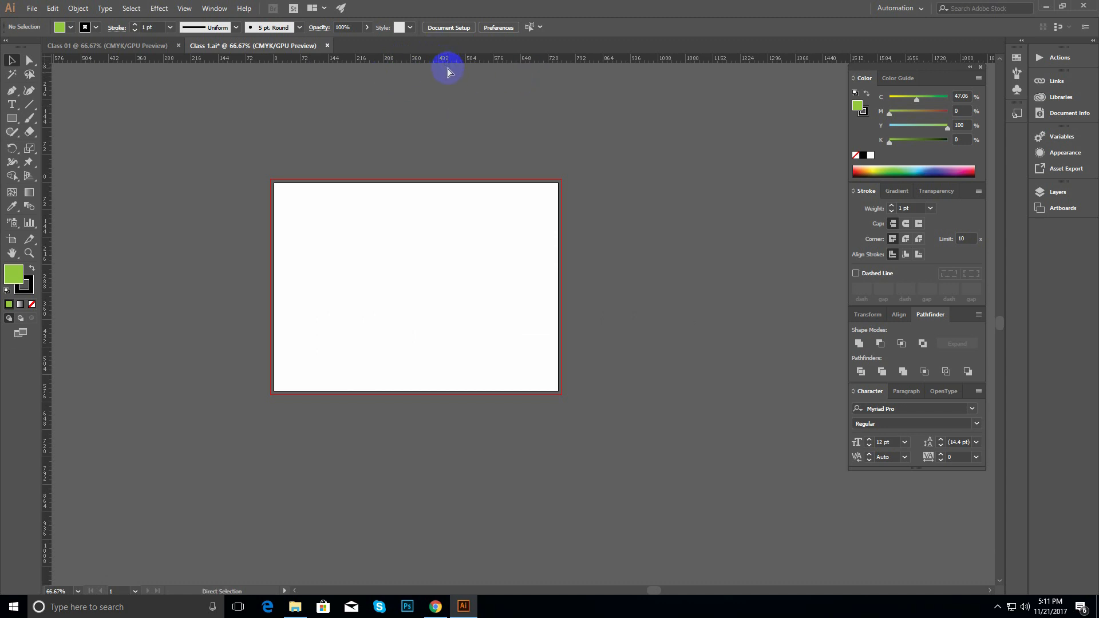
# - Toggle the rulers off and back on twice
pyautogui.hotkey('ctrl', 'r')
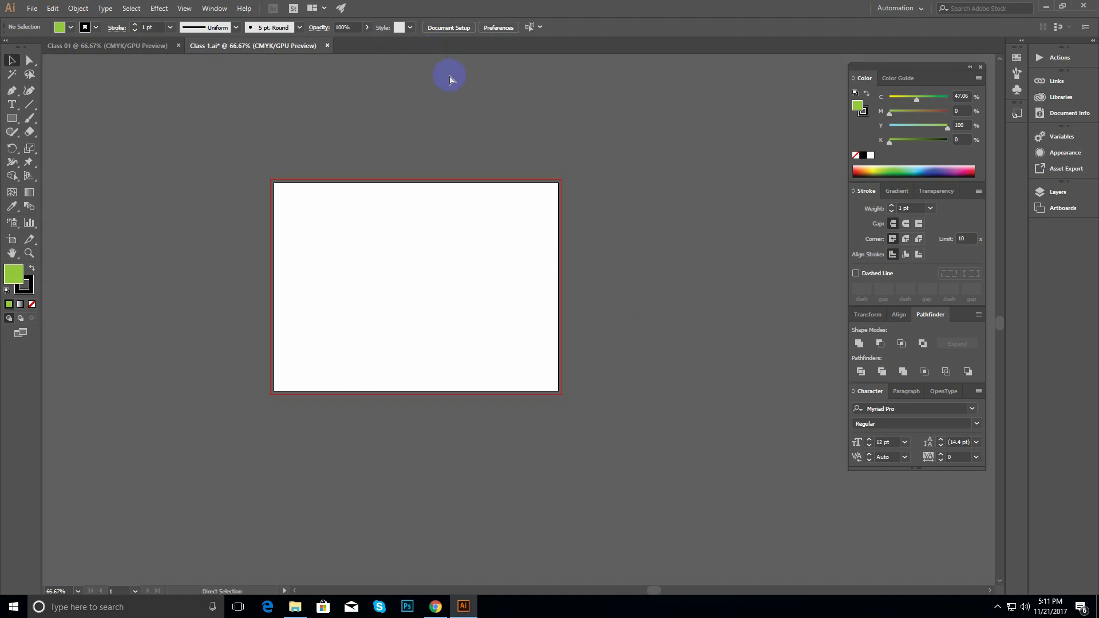
pyautogui.hotkey('ctrl', 'r')
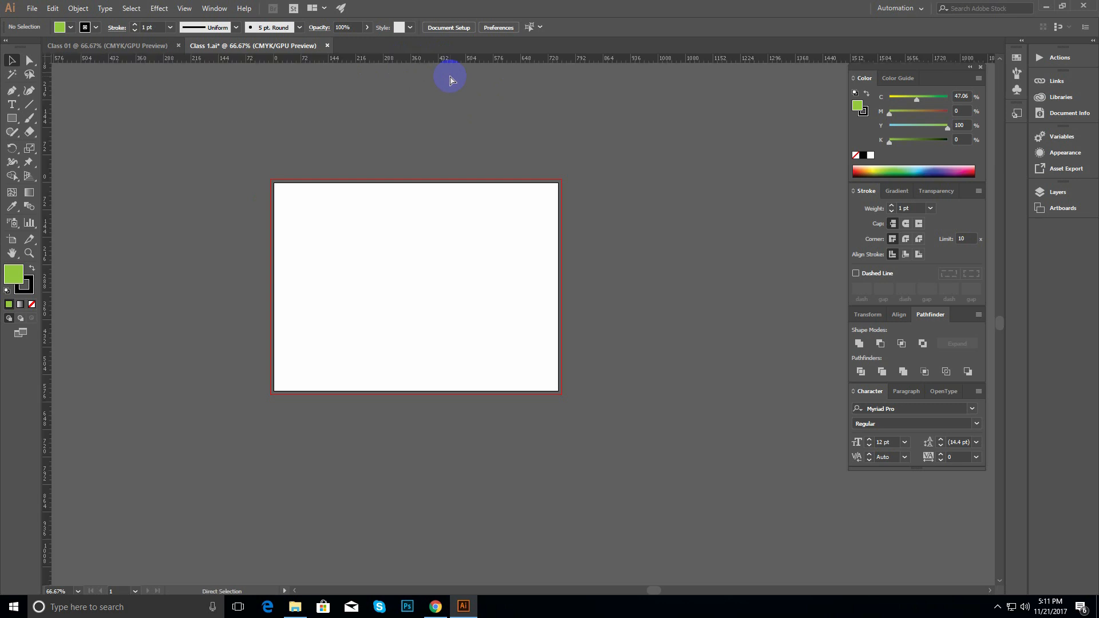
pyautogui.hotkey('ctrl', 'r')
pyautogui.hotkey('ctrl', 'r')
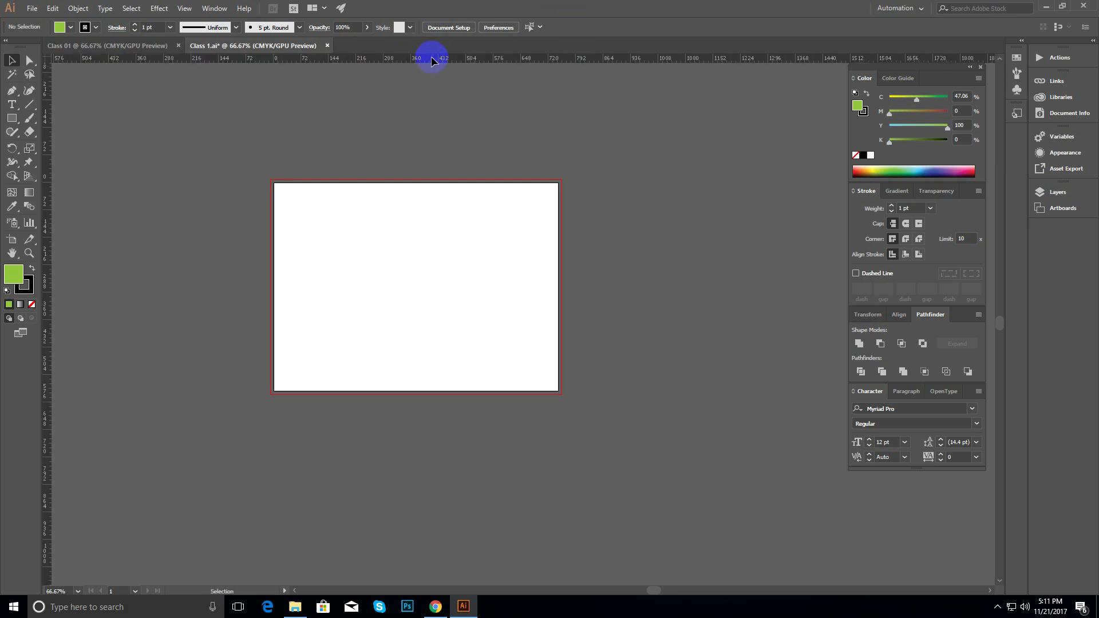
# - Add a vertical guide about 173 pt from the artboard's left edge
pyautogui.keyDown('ctrl'); pyautogui.click(417, 245); pyautogui.keyUp('ctrl')
pyautogui.moveTo(467, 288); pyautogui.dragTo(392, 212)
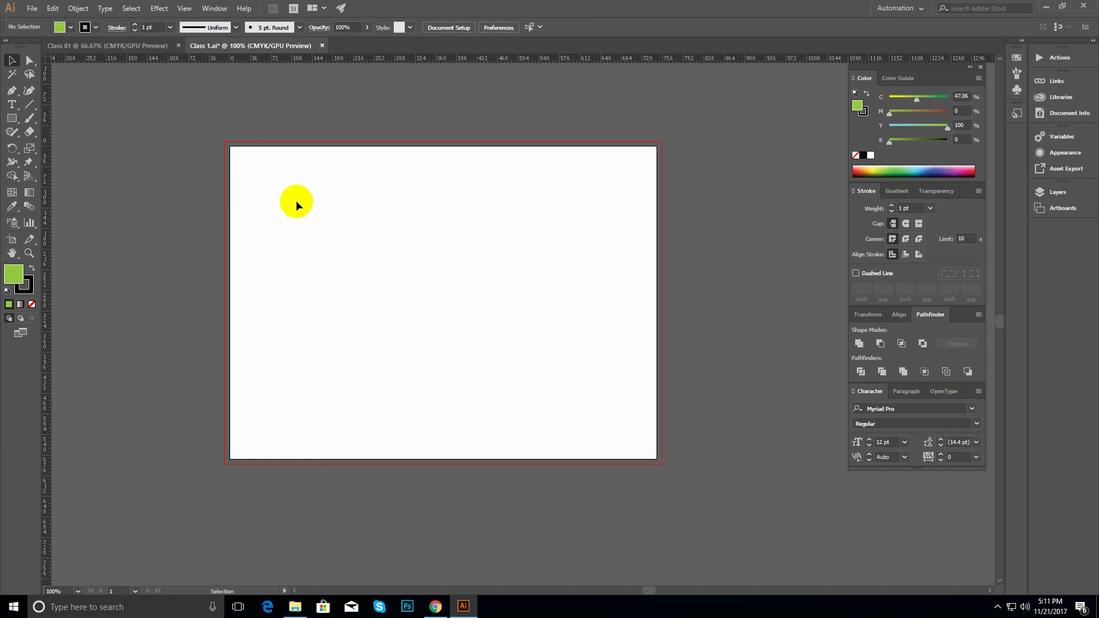
pyautogui.moveTo(339, 221); pyautogui.dragTo(343, 285)
pyautogui.moveTo(46, 375); pyautogui.dragTo(328, 294)
# - Add the text "fdgdfgfdg" at the vertical guide and enlarge it to about 109 pt with its left edge on the guide
pyautogui.click(12, 104)
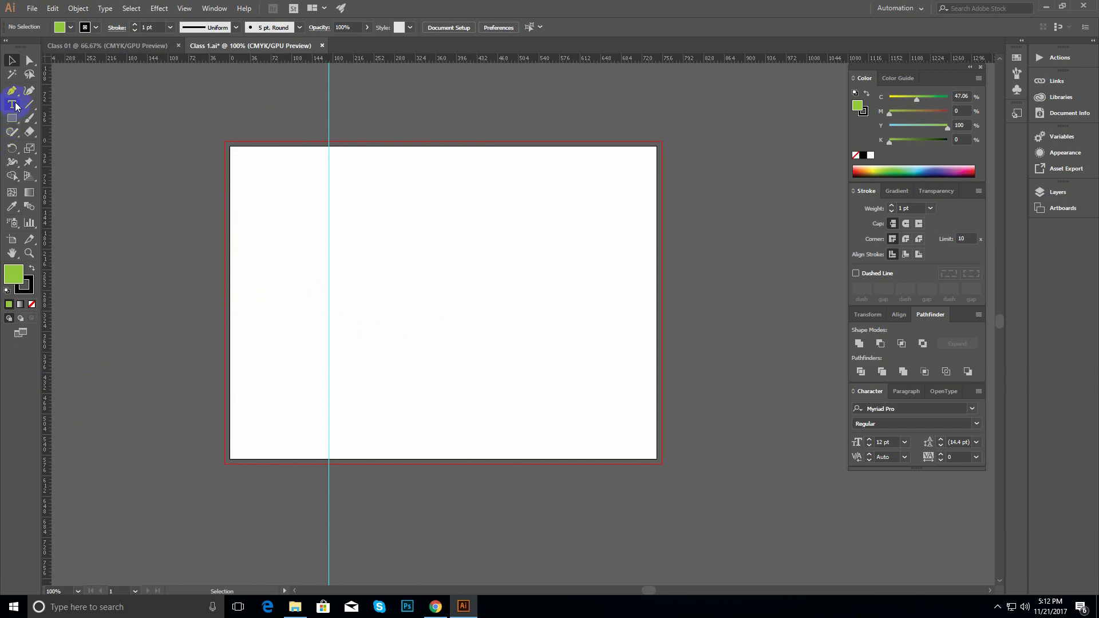
pyautogui.click(329, 194)
pyautogui.write('dgdfgfdg')
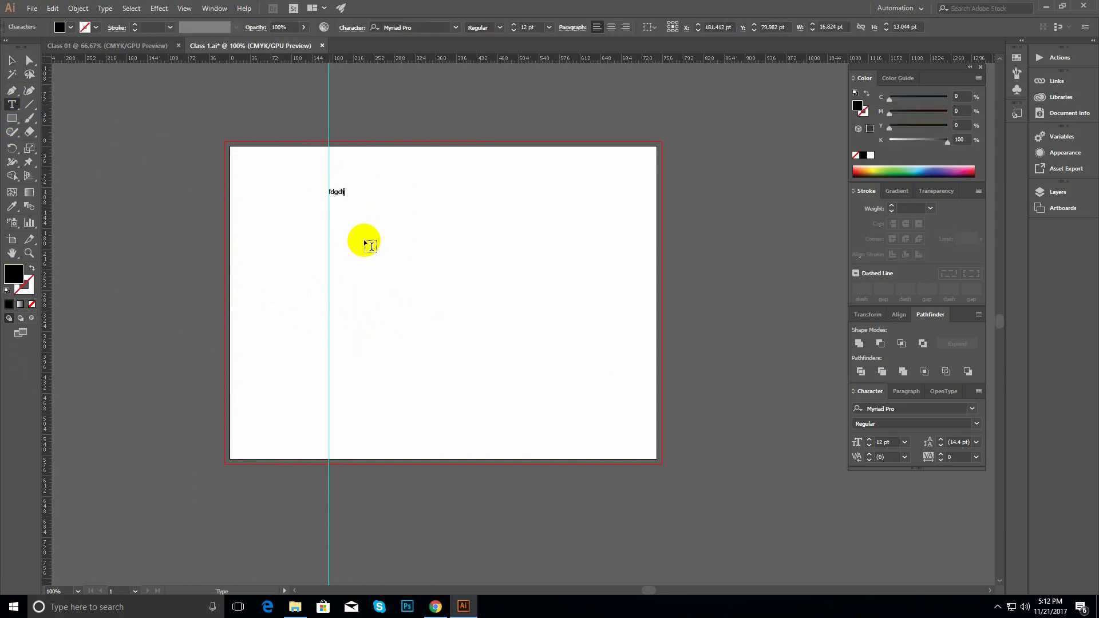
pyautogui.click(12, 60)
pyautogui.moveTo(358, 197); pyautogui.dragTo(472, 266)
pyautogui.moveTo(453, 217); pyautogui.dragTo(491, 233)
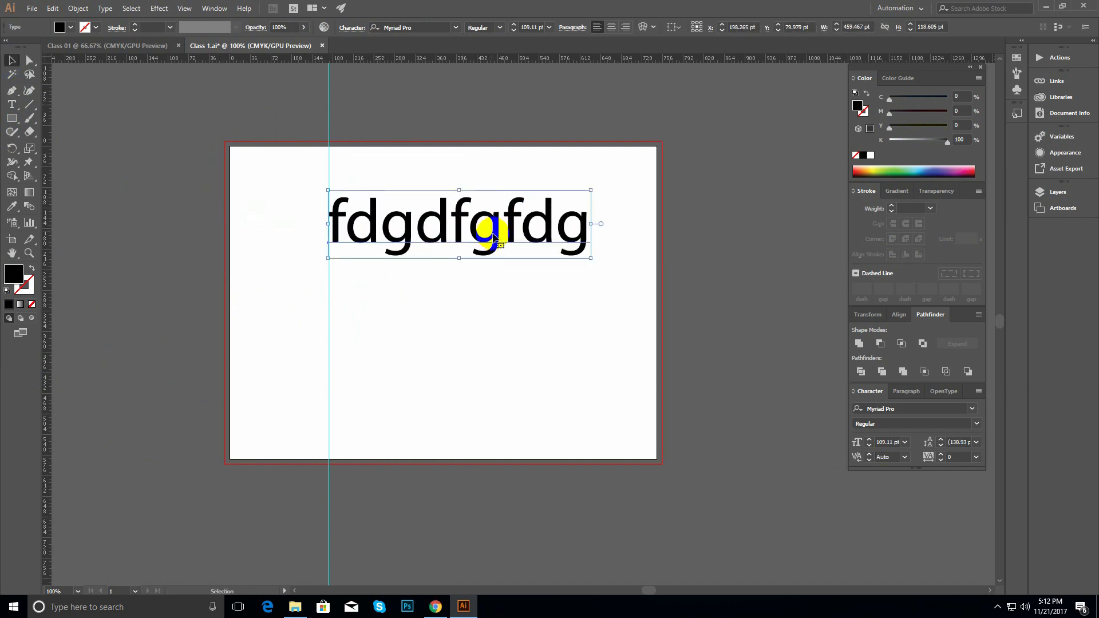
pyautogui.click(491, 331)
# - Draw a 399 by 175 pt black rectangle below the text, starting at the guide, and delete it
pyautogui.moveTo(491, 331); pyautogui.dragTo(441, 229)
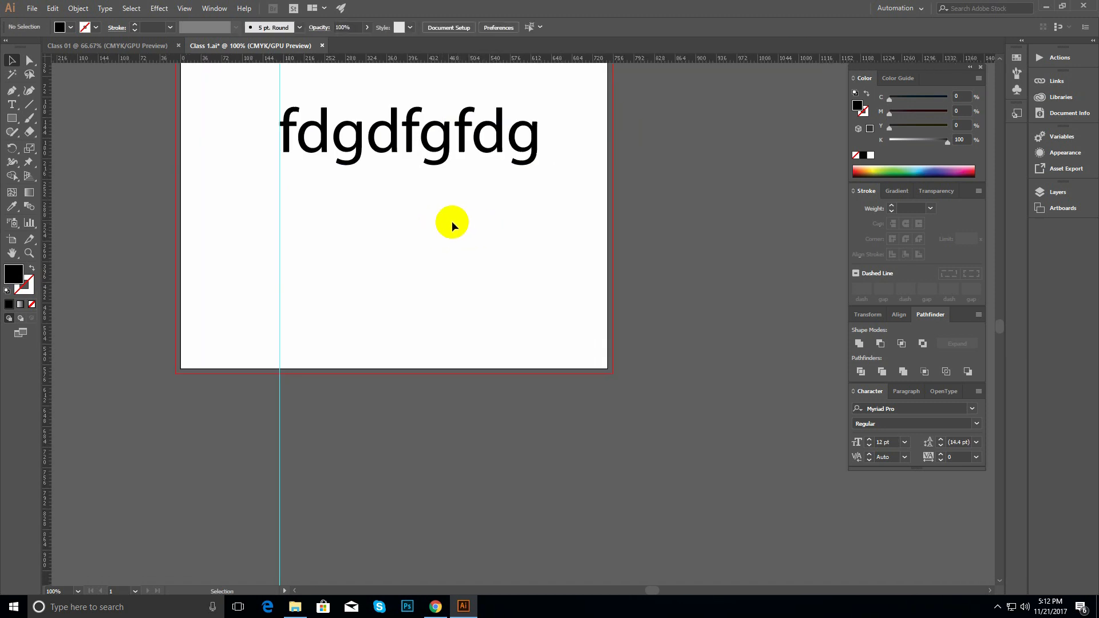
pyautogui.click(14, 122)
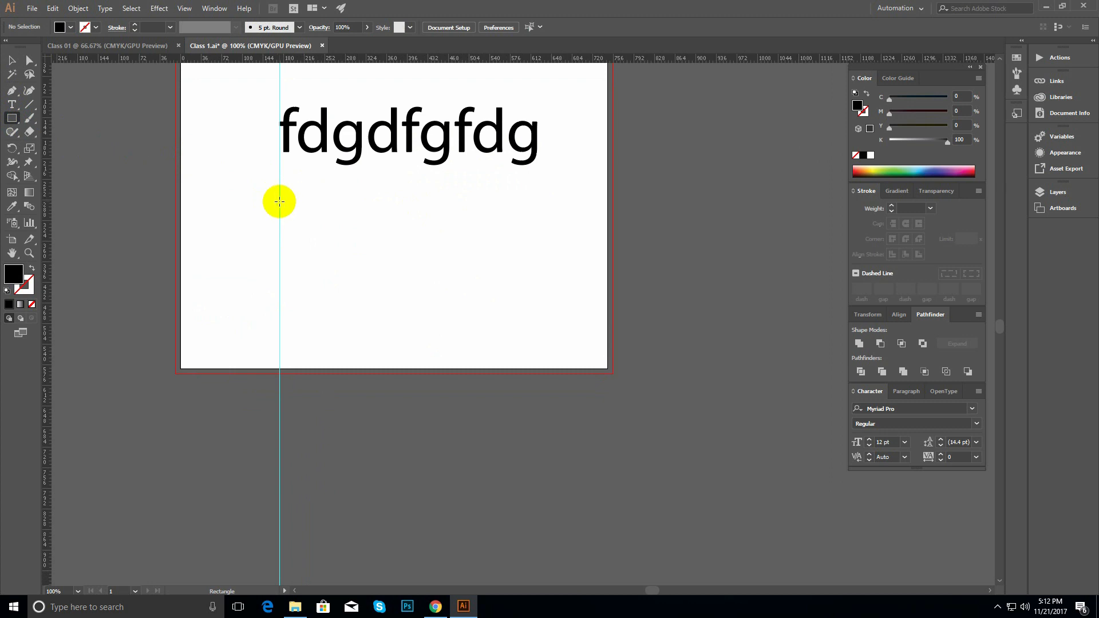
pyautogui.moveTo(280, 202); pyautogui.dragTo(508, 302)
pyautogui.click(11, 60)
pyautogui.click(419, 242)
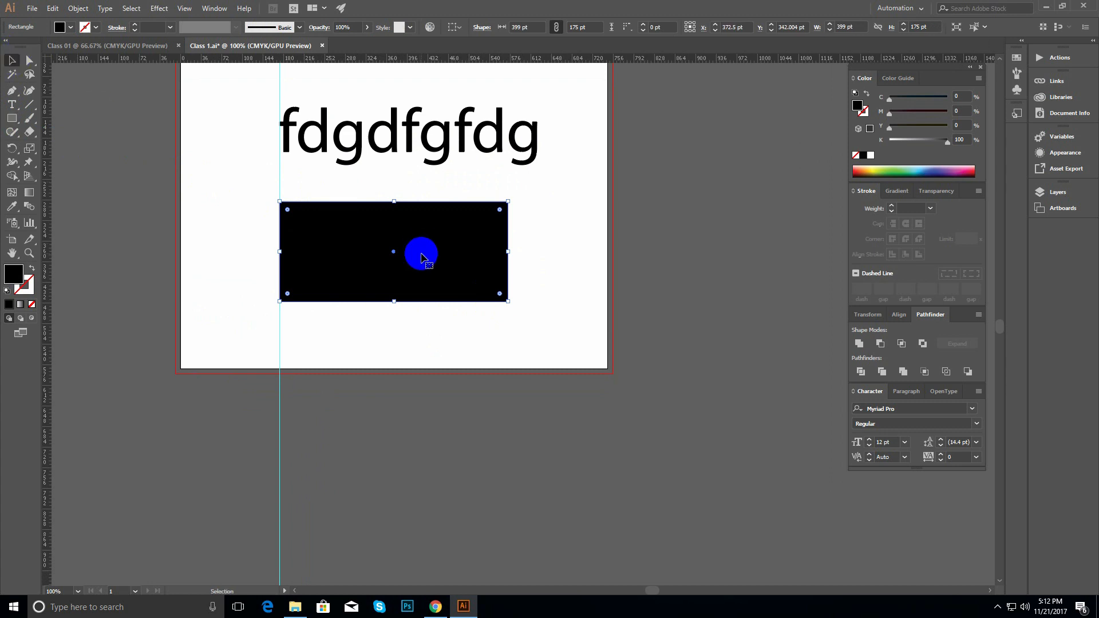
pyautogui.press('Delete')
# - Place two copies of the text below the original without aligning them to the guide, and undo both copies
pyautogui.moveTo(380, 140); pyautogui.dragTo(366, 266)
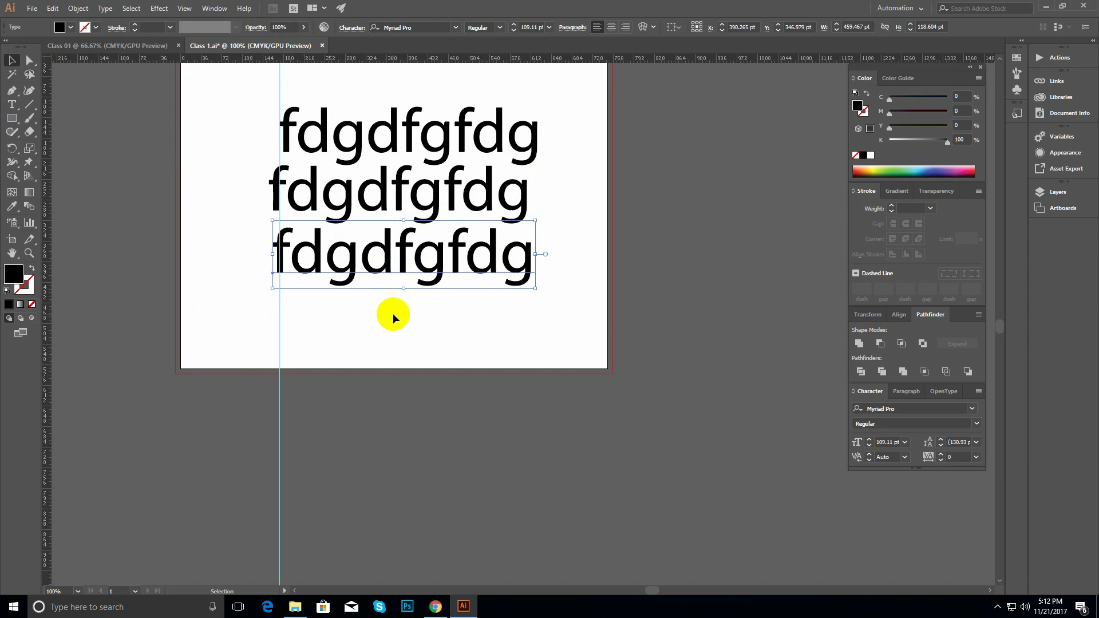
pyautogui.hotkey('ctrl', 'z')
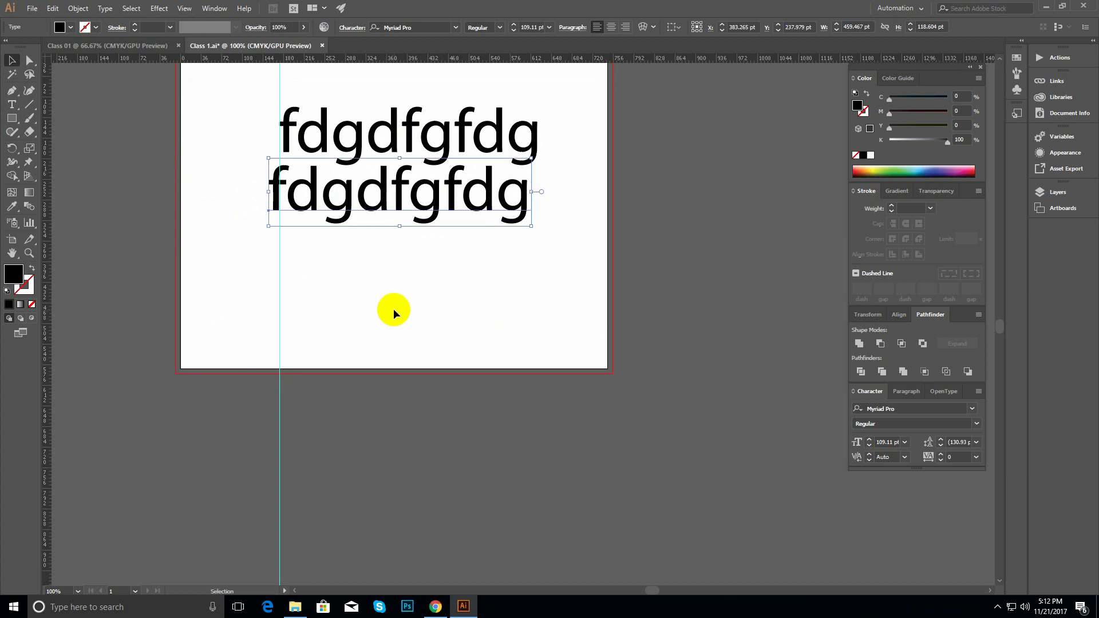
pyautogui.hotkey('ctrl', 'z')
pyautogui.press('v')
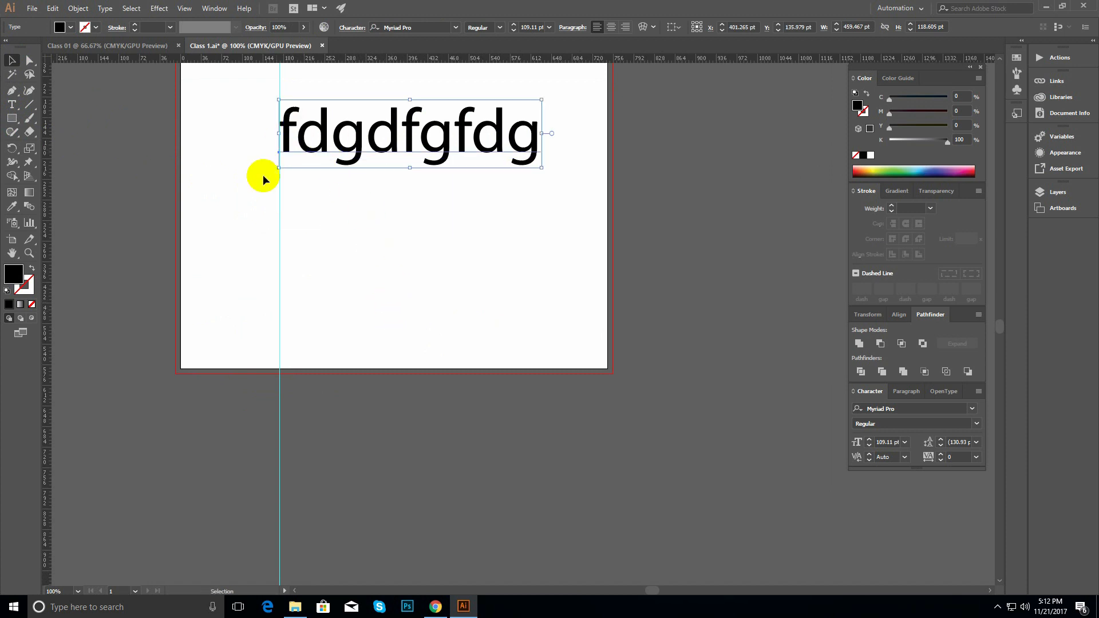
pyautogui.click(283, 238)
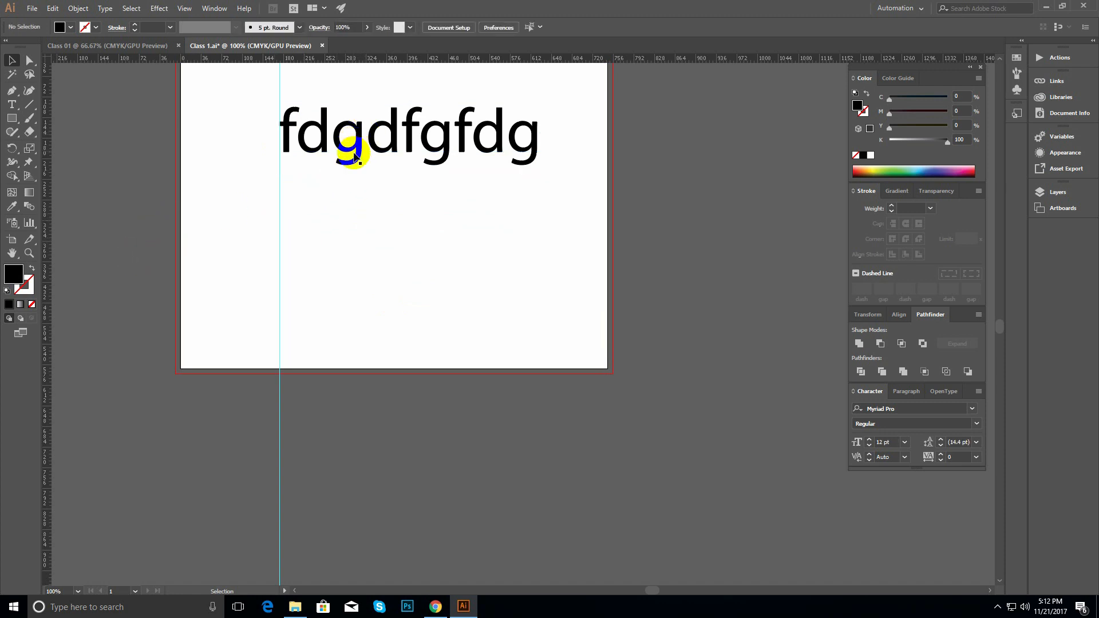
# - Draw a black rectangle and, beneath it, a closed curved Pen shape below the text, both starting at the vertical guide
pyautogui.click(12, 118)
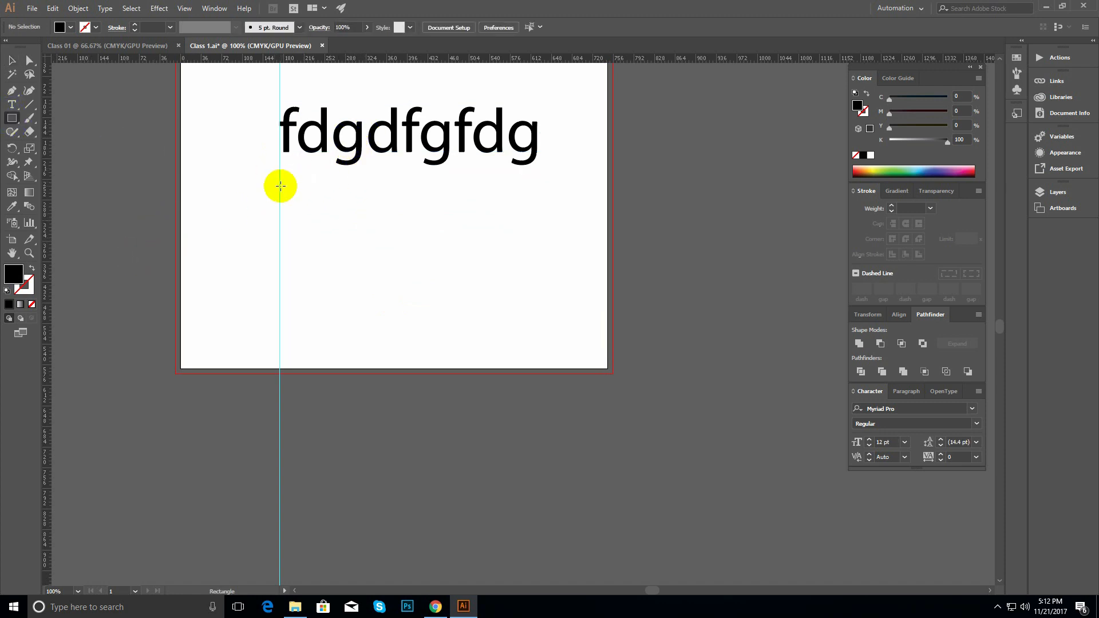
pyautogui.moveTo(280, 188); pyautogui.dragTo(501, 258)
pyautogui.press('p')
pyautogui.click(280, 292)
pyautogui.moveTo(422, 284); pyautogui.dragTo(490, 323)
pyautogui.moveTo(384, 334); pyautogui.dragTo(356, 327)
pyautogui.moveTo(308, 313)
pyautogui.mouseDown()
pyautogui.moveTo(289, 312)
pyautogui.moveTo(276, 290)
pyautogui.mouseUp()
pyautogui.click(12, 60)
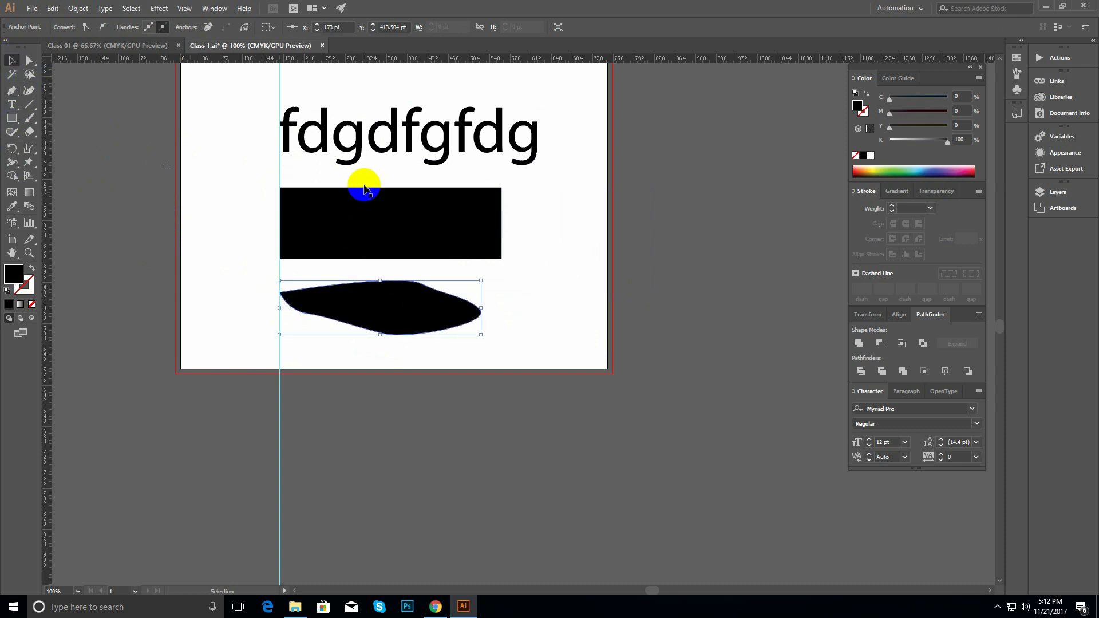
pyautogui.hotkey('ctrl', 'shift', 'a')
# - Add a vertical guide about 72 pt from the artboard's left edge and a horizontal guide about 56 pt below its top edge
pyautogui.keyDown('ctrl'); pyautogui.keyDown('alt'); pyautogui.click(444, 250); pyautogui.keyUp('alt'); pyautogui.keyUp('ctrl')
pyautogui.moveTo(437, 233); pyautogui.dragTo(289, 190)
pyautogui.moveTo(44, 397); pyautogui.dragTo(223, 326)
pyautogui.moveTo(454, 55); pyautogui.dragTo(462, 170)
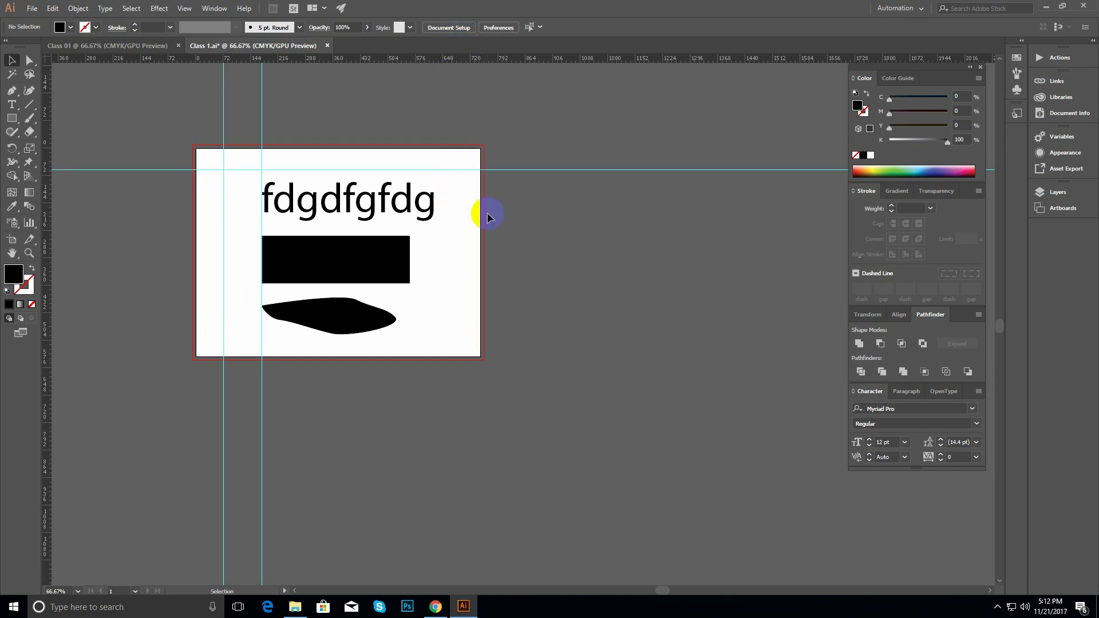
# - Change the style of the guides to Dots in the Guides & Grid preferences
pyautogui.keyDown('ctrl'); pyautogui.click(397, 223); pyautogui.keyUp('ctrl')
pyautogui.moveTo(413, 282); pyautogui.dragTo(415, 172)
pyautogui.moveTo(290, 222); pyautogui.dragTo(270, 187)
pyautogui.keyDown('ctrl'); pyautogui.click(359, 179); pyautogui.keyUp('ctrl')
pyautogui.moveTo(189, 149); pyautogui.dragTo(226, 238)
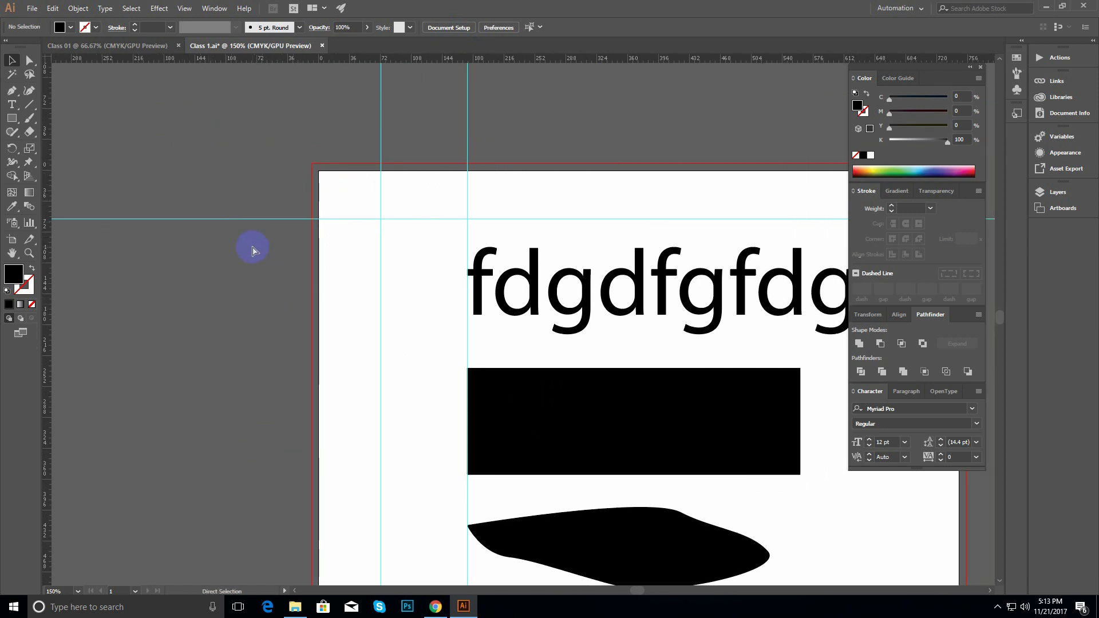
pyautogui.hotkey('ctrl', 'k')
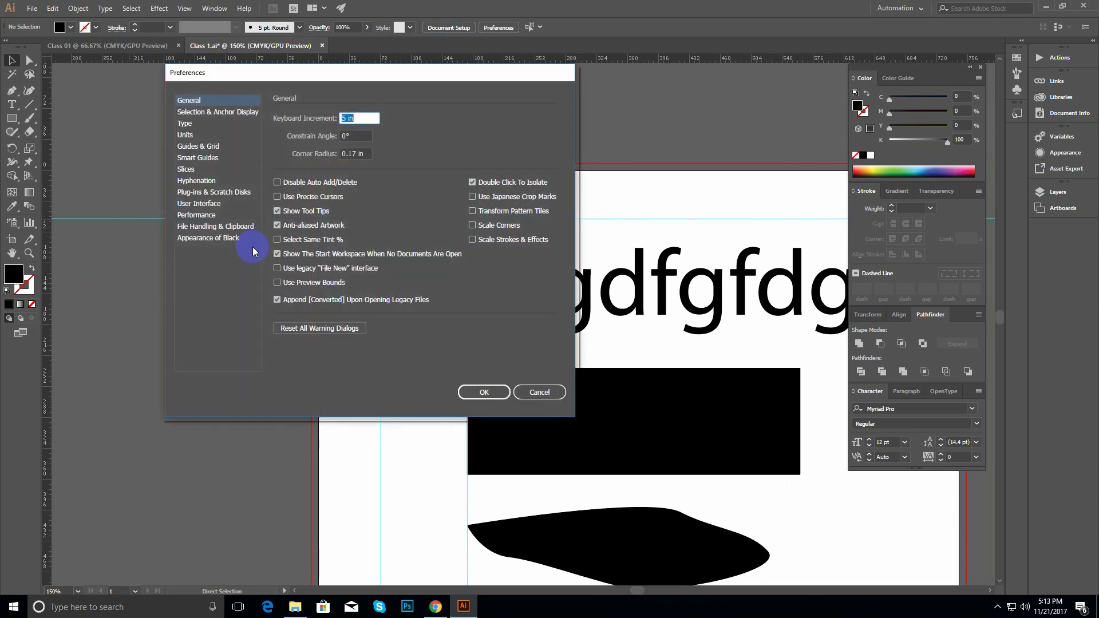
pyautogui.click(212, 147)
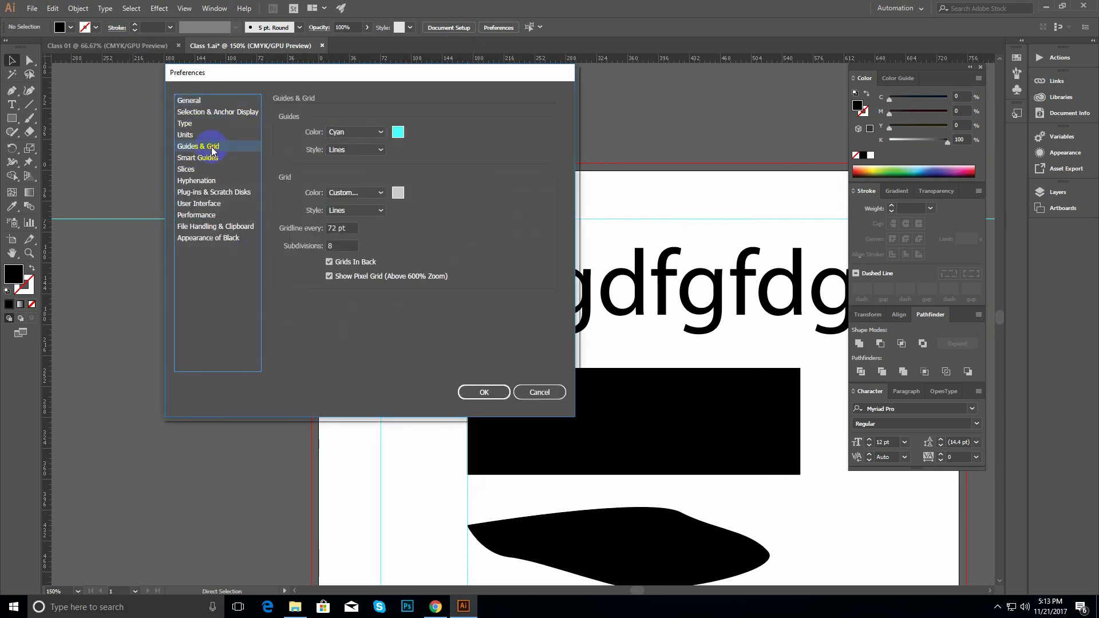
pyautogui.click(358, 153)
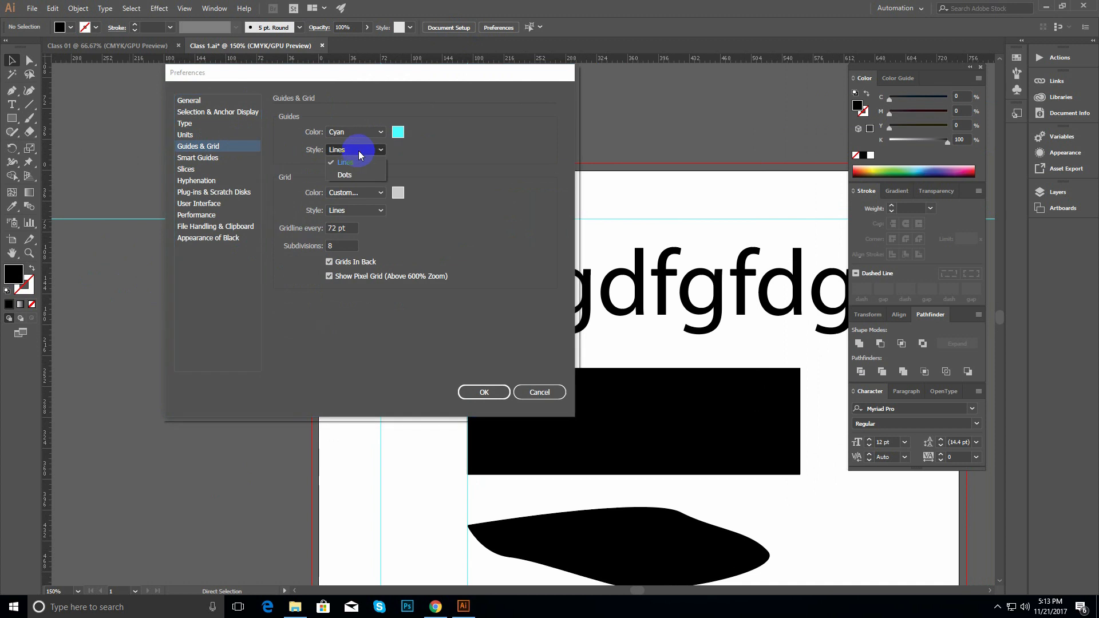
pyautogui.click(346, 175)
pyautogui.click(353, 150)
pyautogui.click(356, 152)
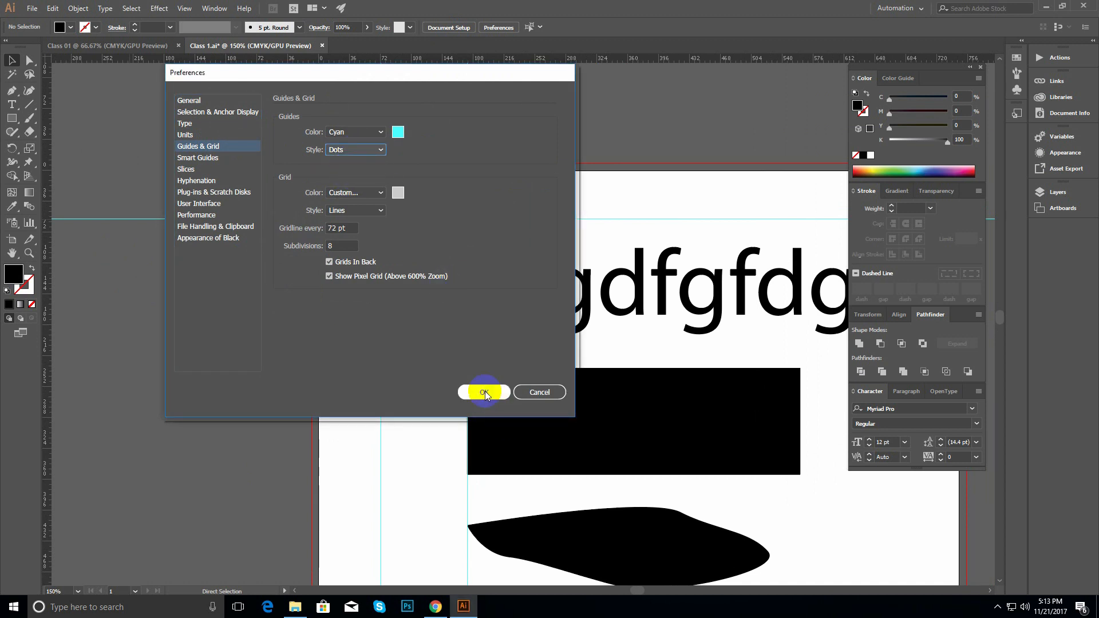
pyautogui.click(485, 392)
# - Switch the guide style between Lines and Dots, leave it on Dots, and set the guide colour to Light Red
pyautogui.keyDown('ctrl'); pyautogui.click(268, 231); pyautogui.keyUp('ctrl')
pyautogui.moveTo(397, 266); pyautogui.dragTo(313, 153)
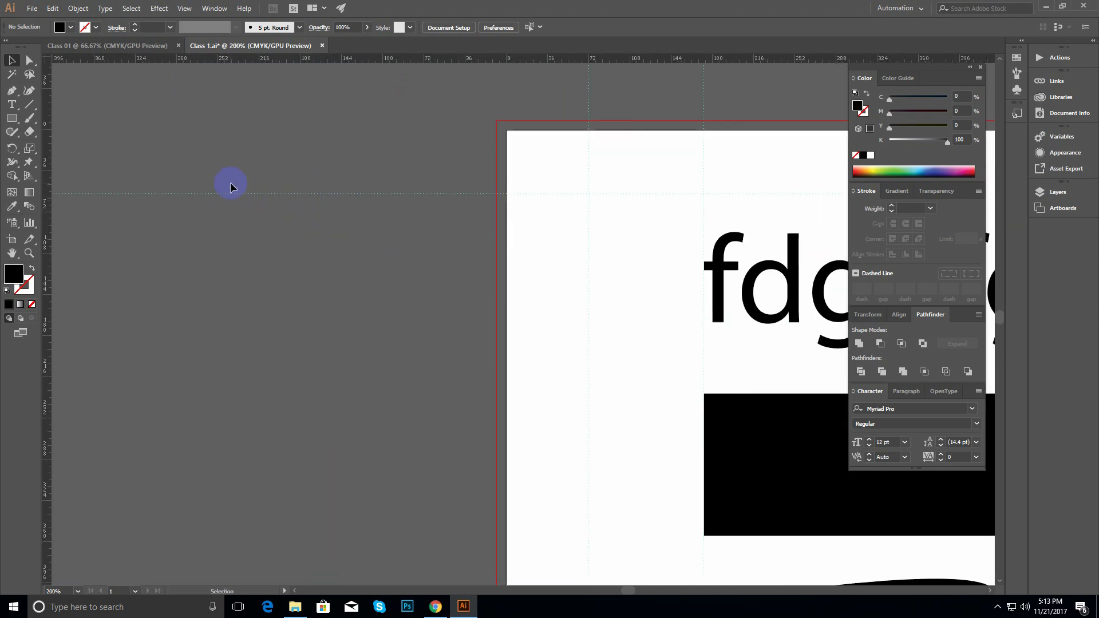
pyautogui.press('a')
pyautogui.hotkey('ctrl', 'k')
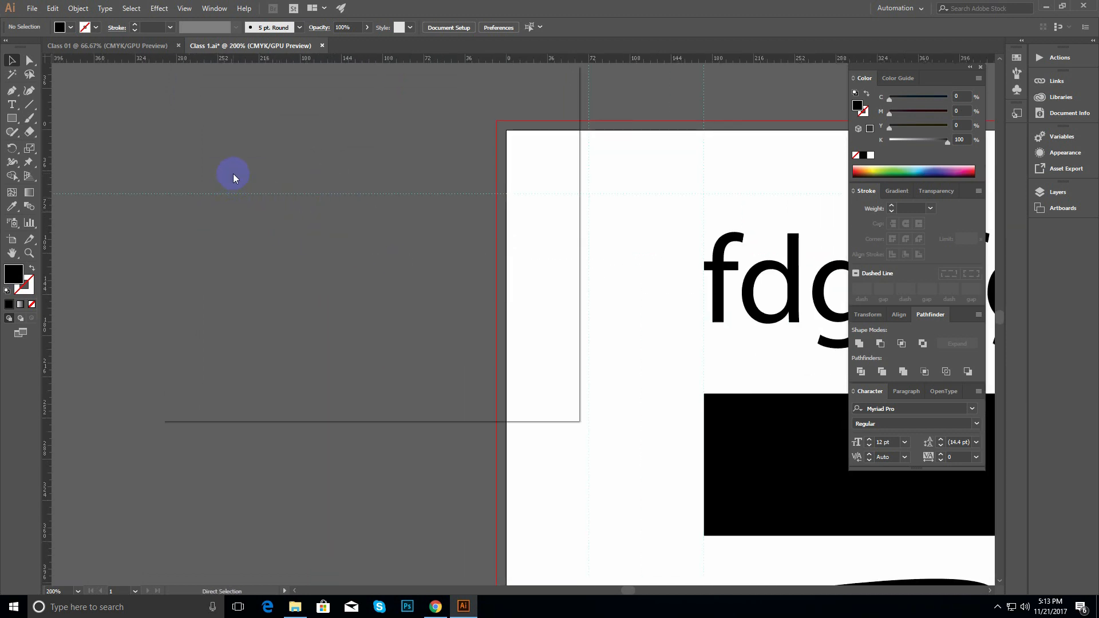
pyautogui.click(209, 148)
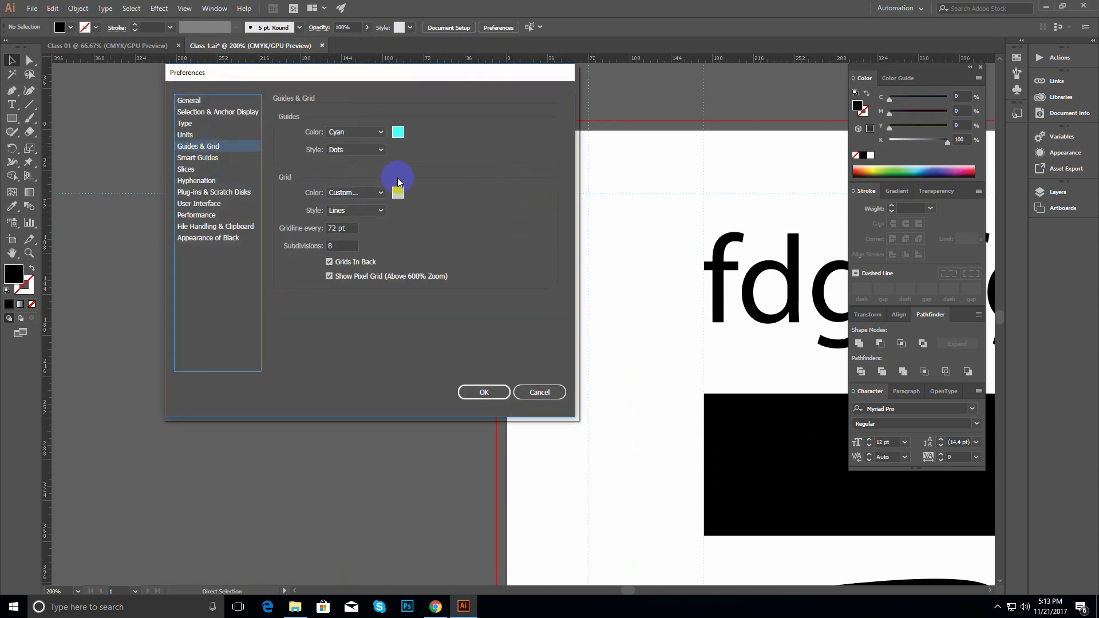
pyautogui.click(355, 150)
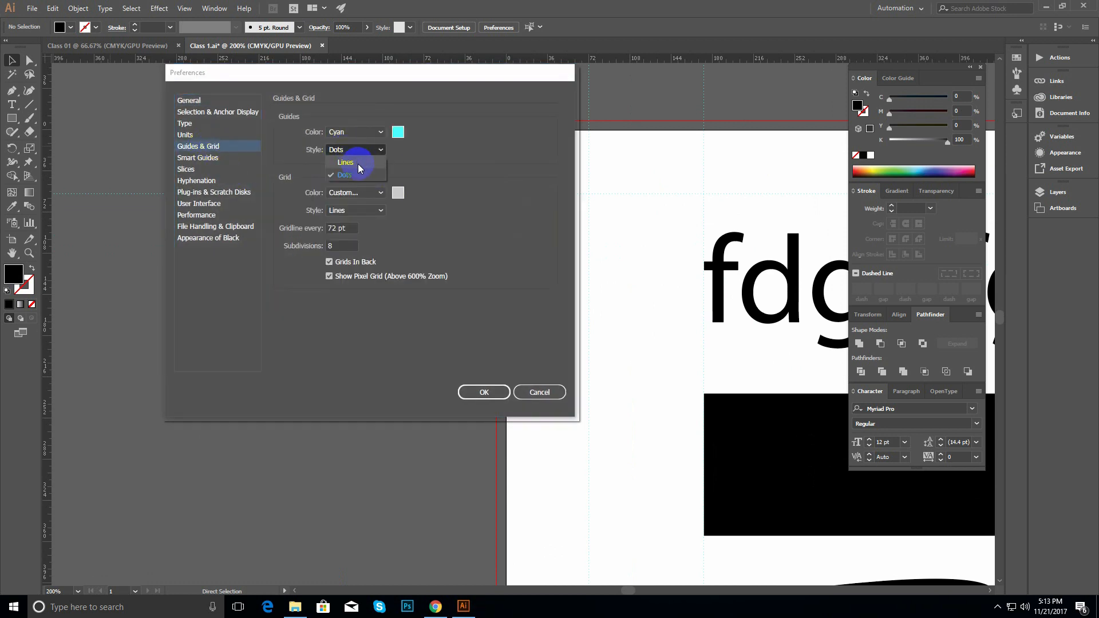
pyautogui.click(358, 163)
pyautogui.click(354, 151)
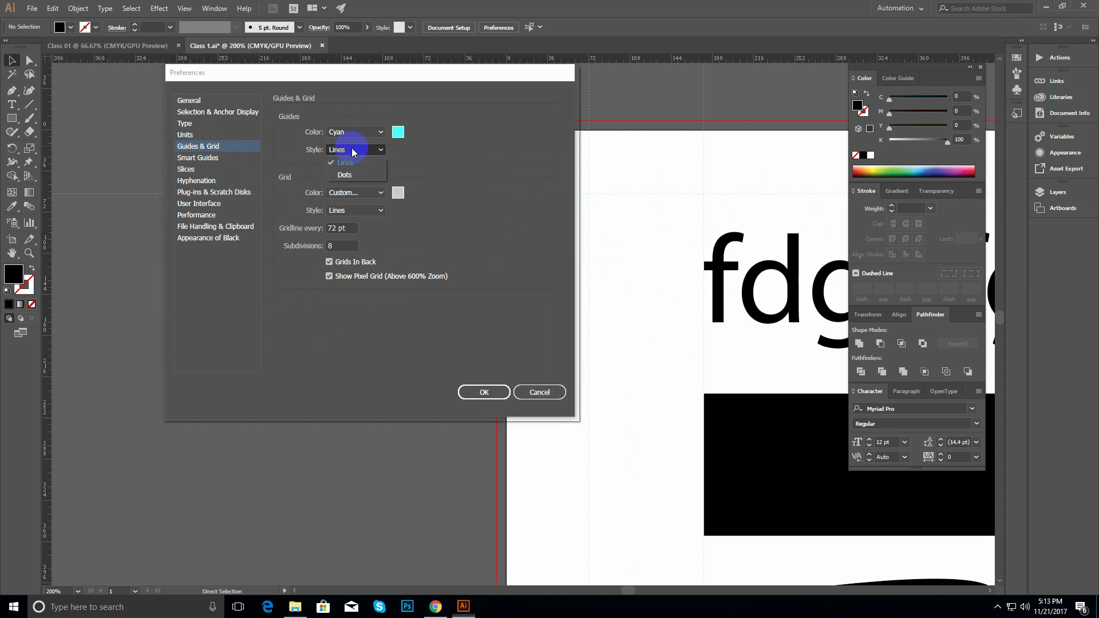
pyautogui.click(355, 174)
pyautogui.click(350, 150)
pyautogui.click(351, 174)
pyautogui.click(381, 134)
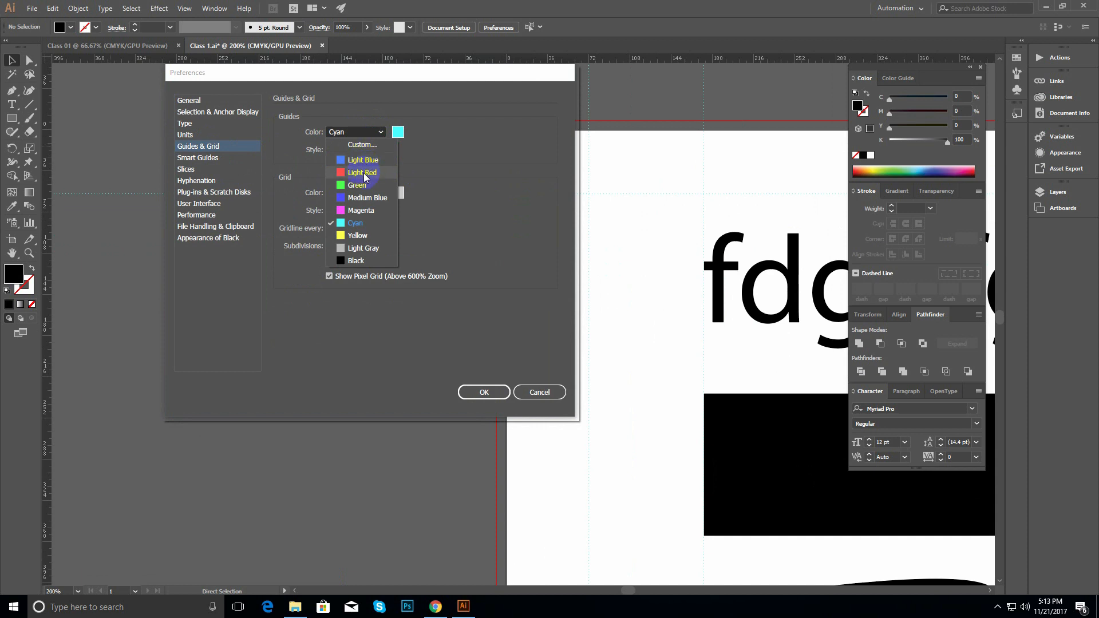
pyautogui.click(364, 172)
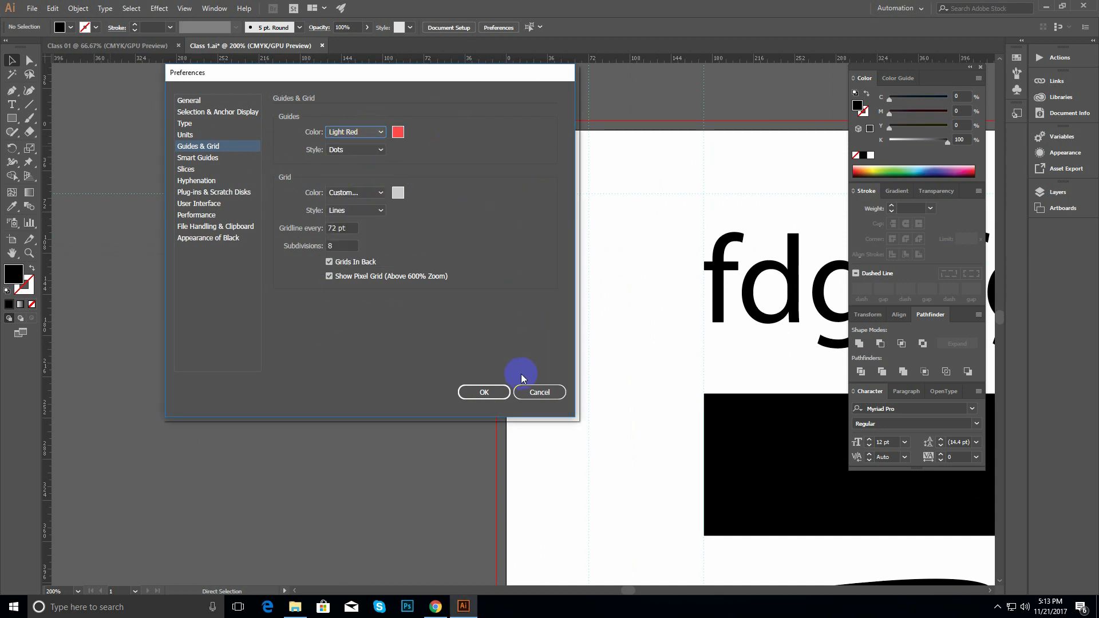
pyautogui.click(486, 391)
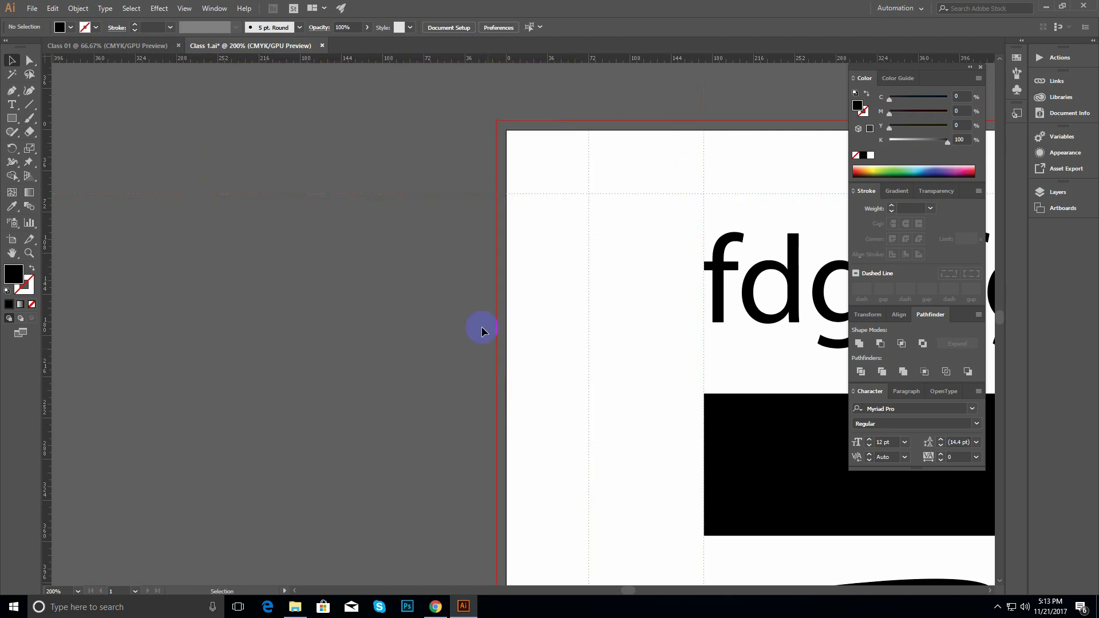
# - Try Light Blue as the Smart Guides colour, look over the Slices preferences, and discard the preference changes
pyautogui.press('a')
pyautogui.hotkey('ctrl', 'k')
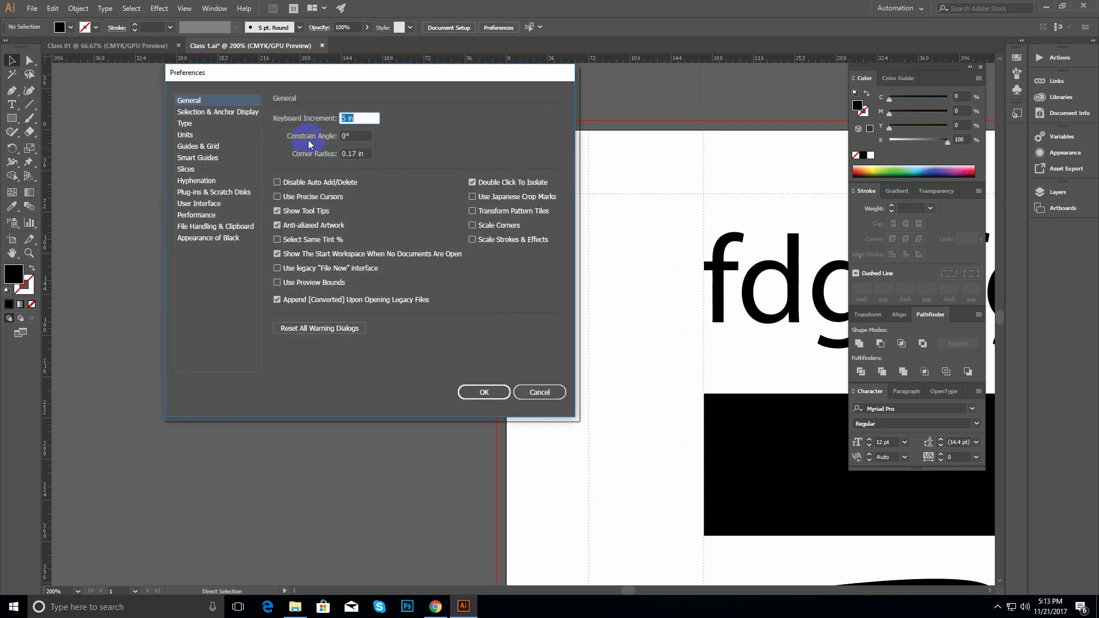
pyautogui.click(211, 163)
pyautogui.click(329, 132)
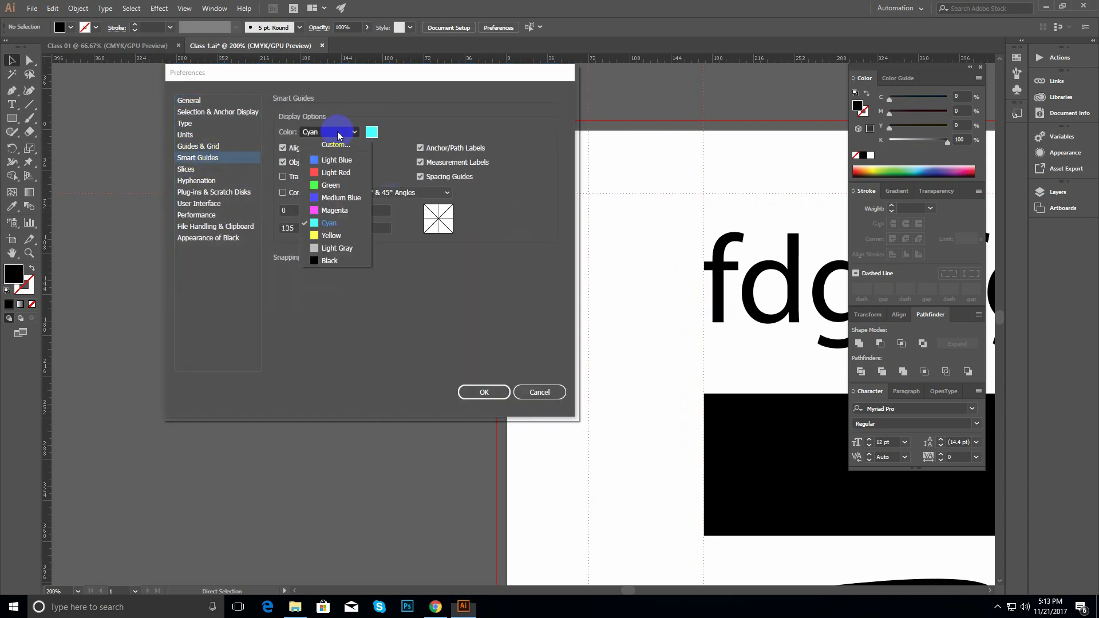
pyautogui.click(336, 160)
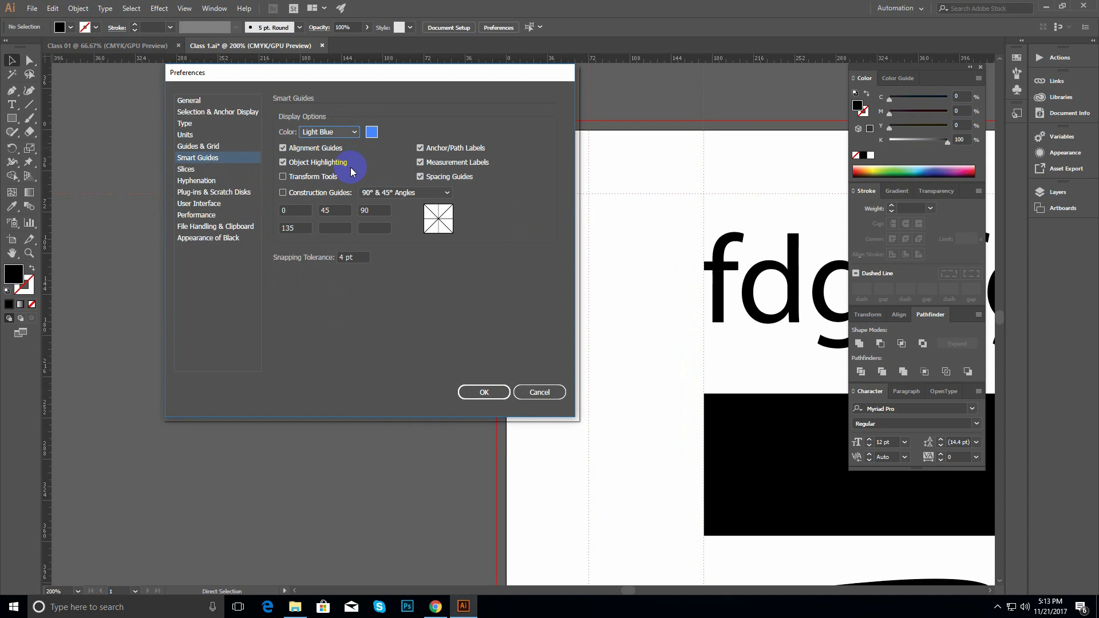
pyautogui.click(195, 170)
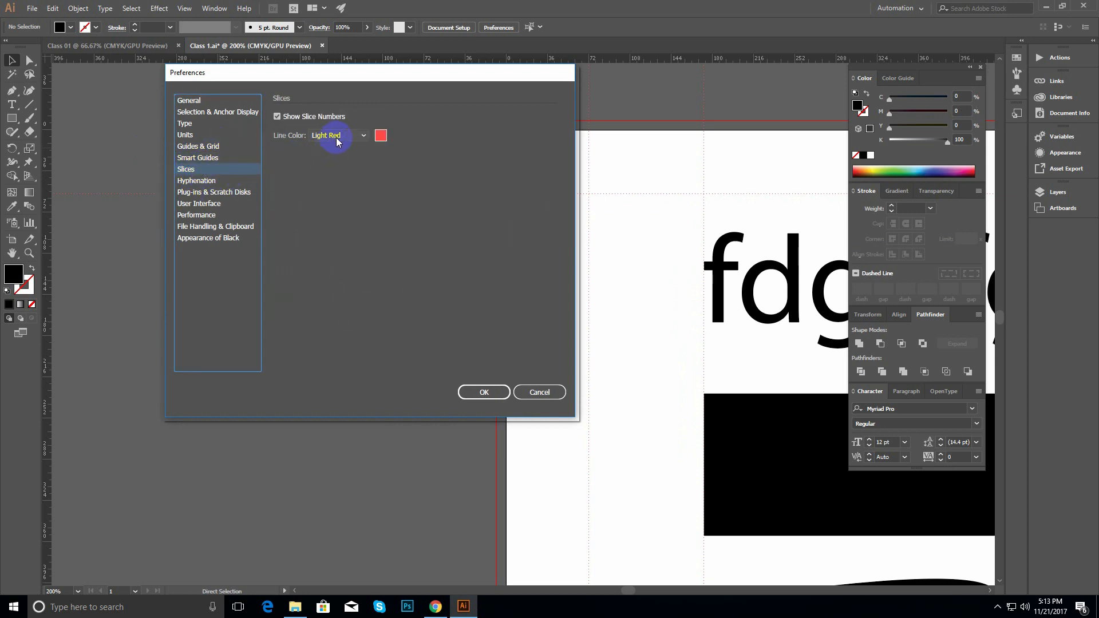
pyautogui.click(201, 147)
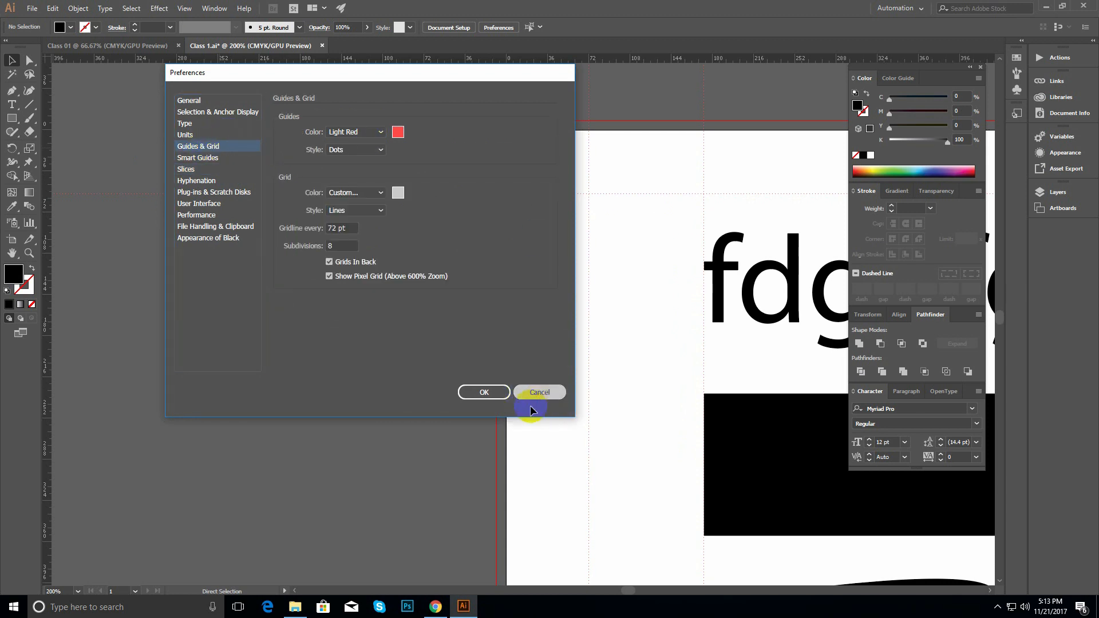
pyautogui.click(540, 397)
# - Delete the text, the black rectangle and the curved shape from the artboard
pyautogui.keyDown('ctrl'); pyautogui.keyDown('alt'); pyautogui.click(582, 306); pyautogui.keyUp('alt'); pyautogui.keyUp('ctrl')
pyautogui.keyDown('ctrl'); pyautogui.keyDown('alt'); pyautogui.click(581, 310); pyautogui.keyUp('alt'); pyautogui.keyUp('ctrl')
pyautogui.moveTo(572, 417); pyautogui.dragTo(360, 240)
pyautogui.keyDown('ctrl'); pyautogui.keyDown('alt'); pyautogui.click(468, 266); pyautogui.keyUp('alt'); pyautogui.keyUp('ctrl')
pyautogui.moveTo(434, 263); pyautogui.dragTo(327, 203)
pyautogui.keyDown('ctrl'); pyautogui.click(429, 236); pyautogui.keyUp('ctrl')
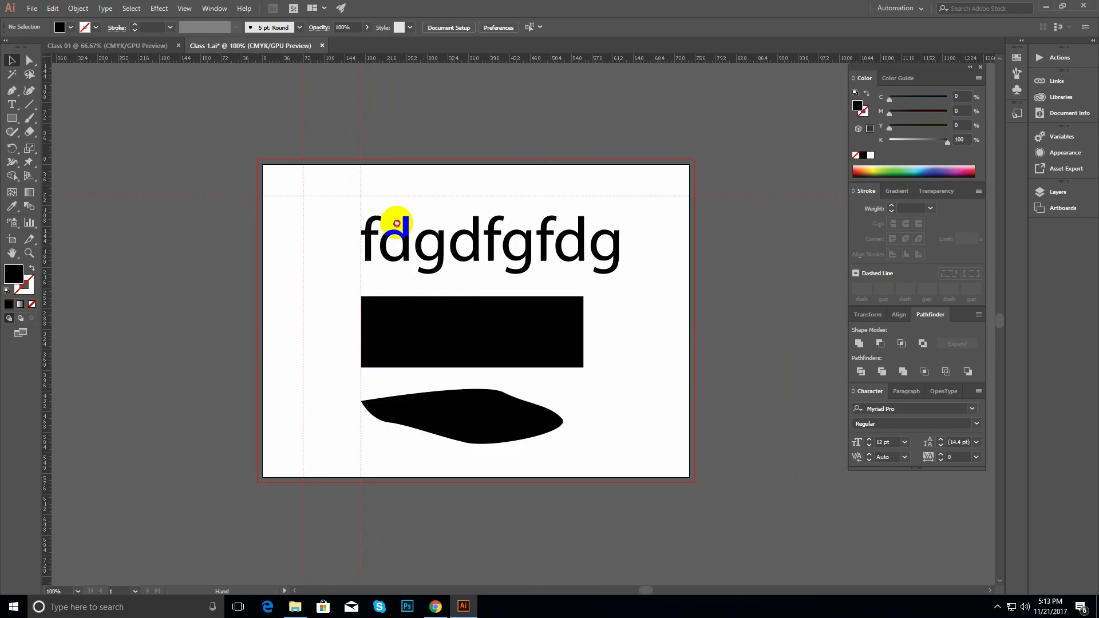
pyautogui.moveTo(423, 232); pyautogui.dragTo(340, 189)
pyautogui.moveTo(267, 165); pyautogui.dragTo(499, 446)
pyautogui.press('Delete')
pyautogui.moveTo(215, 210); pyautogui.dragTo(291, 324)
pyautogui.moveTo(203, 184); pyautogui.dragTo(247, 291)
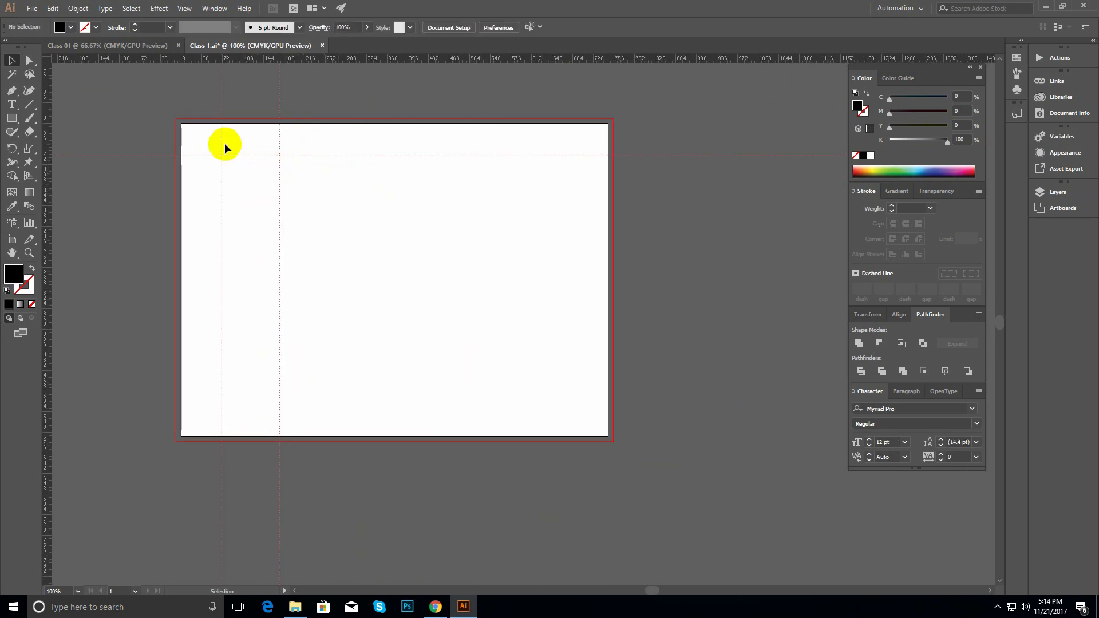
# - Draw a straight vertical Pen line about 284 pt long near the middle of the artboard and deselect it
pyautogui.click(11, 91)
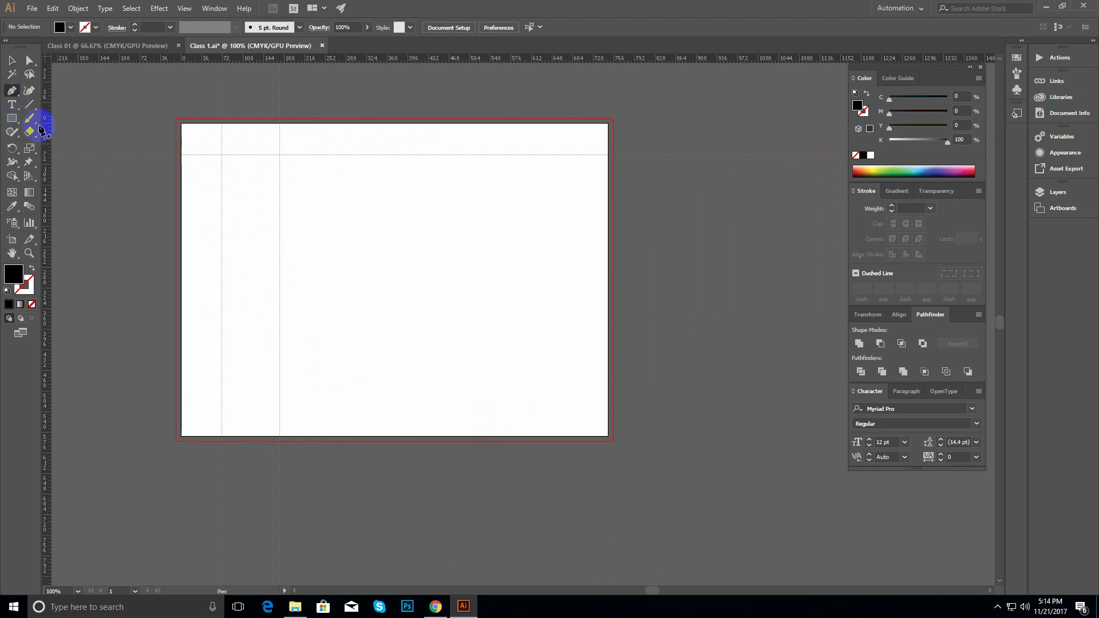
pyautogui.click(348, 188)
pyautogui.keyDown('shift'); pyautogui.click(349, 352); pyautogui.keyUp('shift')
pyautogui.click(11, 60)
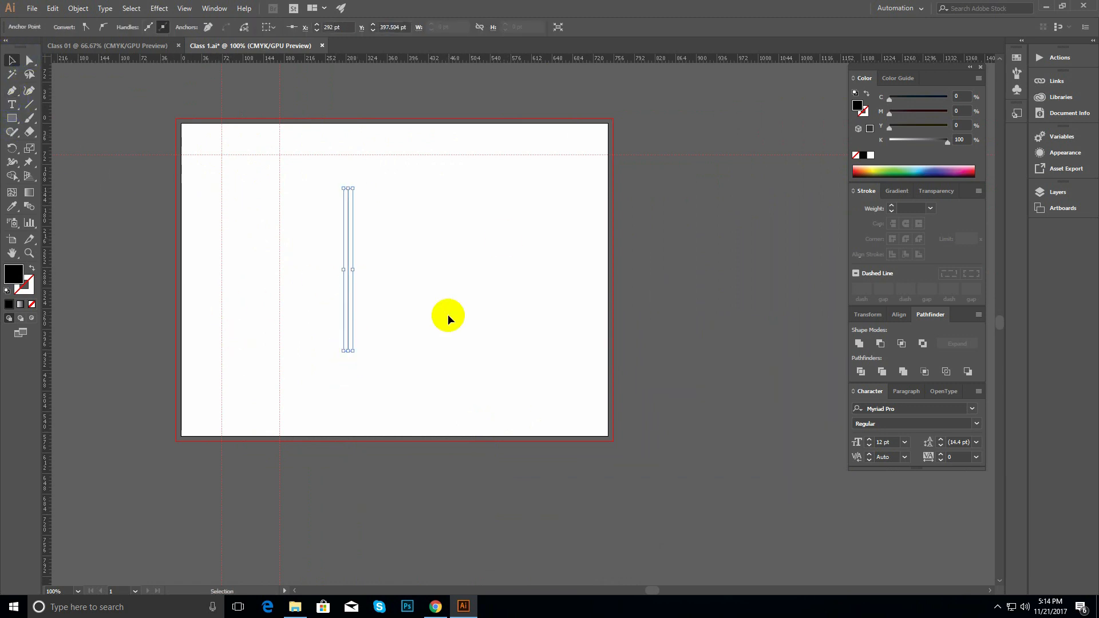
pyautogui.click(521, 255)
# - Draw a rectangle about 613 by 466 pt around the vertical line and swap its fill and stroke
pyautogui.click(11, 118)
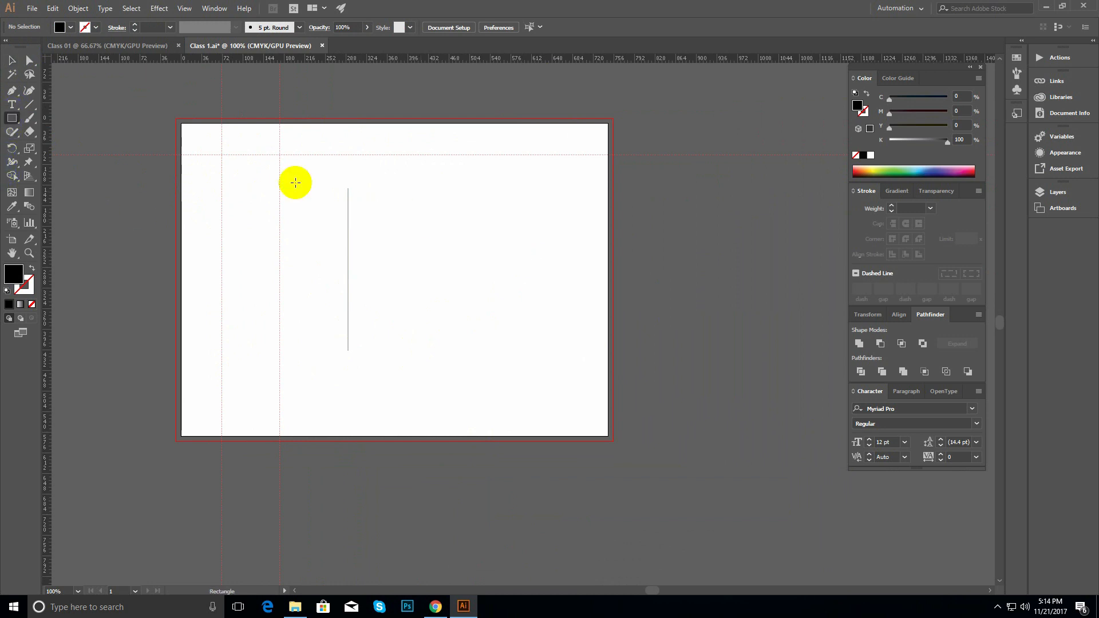
pyautogui.moveTo(228, 145); pyautogui.dragTo(578, 410)
pyautogui.hotkey('shift', 'x')
pyautogui.click(12, 60)
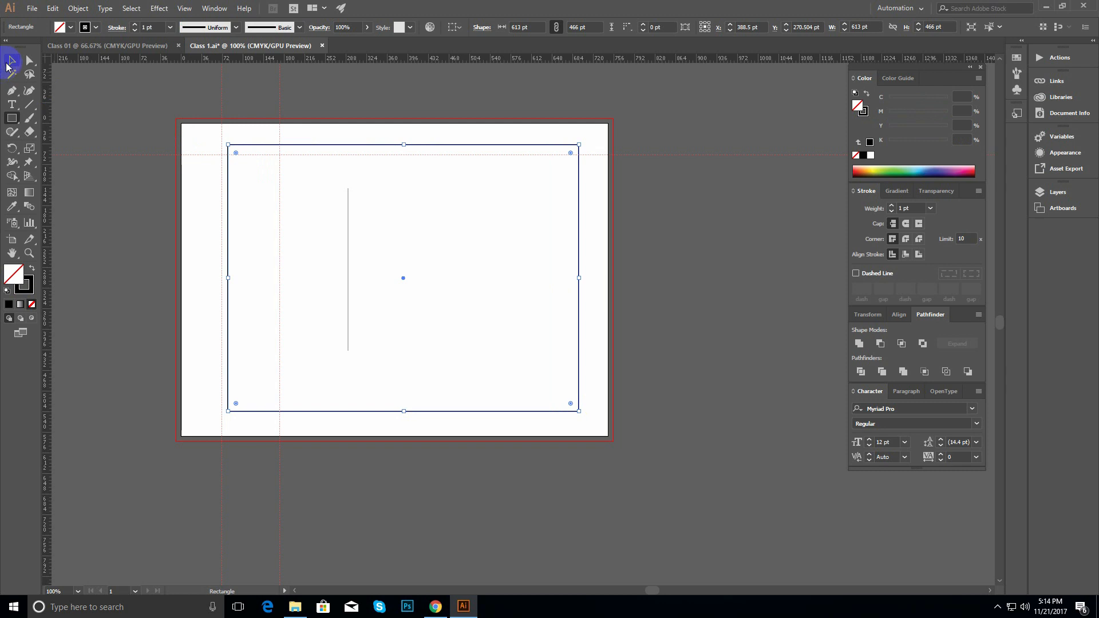
# - Select the large rectangle with a selection marquee that crosses only its left edge
pyautogui.click(198, 163)
pyautogui.moveTo(206, 174); pyautogui.dragTo(291, 225)
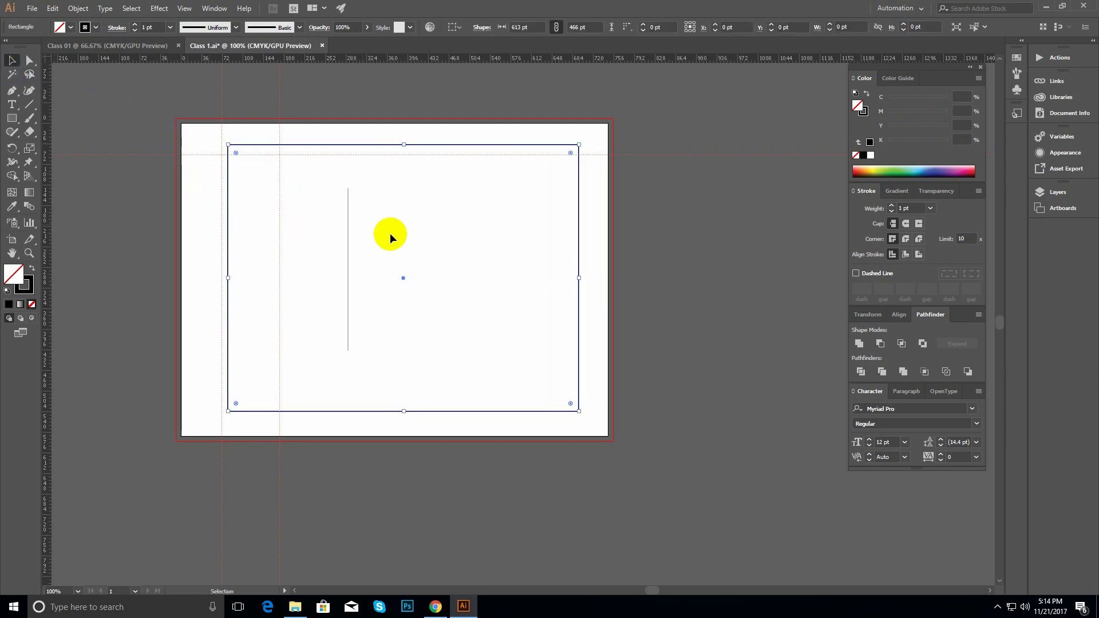
pyautogui.hotkey('ctrl', 'space')
pyautogui.click(403, 248)
pyautogui.moveTo(402, 246); pyautogui.dragTo(372, 229)
pyautogui.hotkey('ctrl', 'alt', 'space')
pyautogui.click(438, 251)
pyautogui.moveTo(437, 256); pyautogui.dragTo(332, 176)
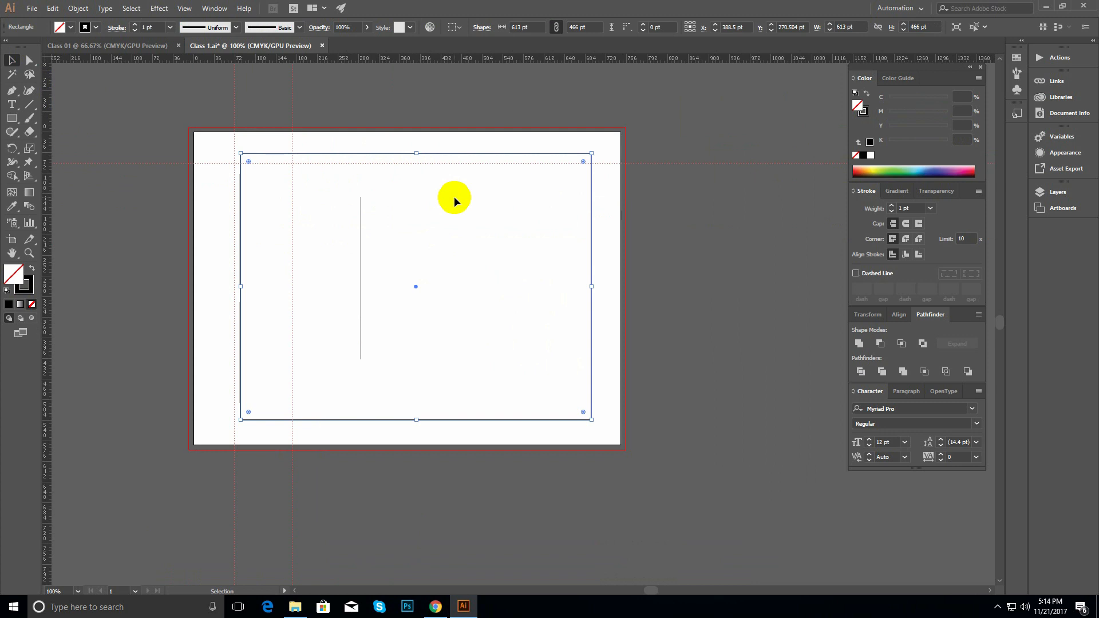
# - Marquee-select across the large rectangle's right edge and across the vertical line in turn, and delete the rectangle
pyautogui.click(454, 138)
pyautogui.click(491, 218)
pyautogui.moveTo(653, 234); pyautogui.dragTo(498, 309)
pyautogui.moveTo(337, 200); pyautogui.dragTo(376, 305)
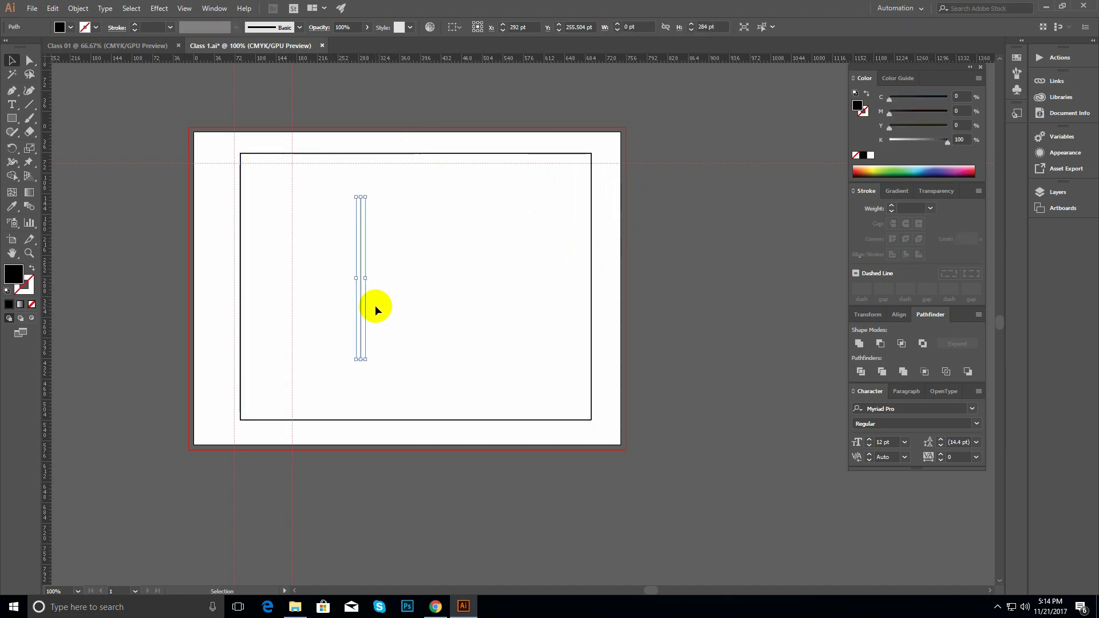
pyautogui.click(513, 286)
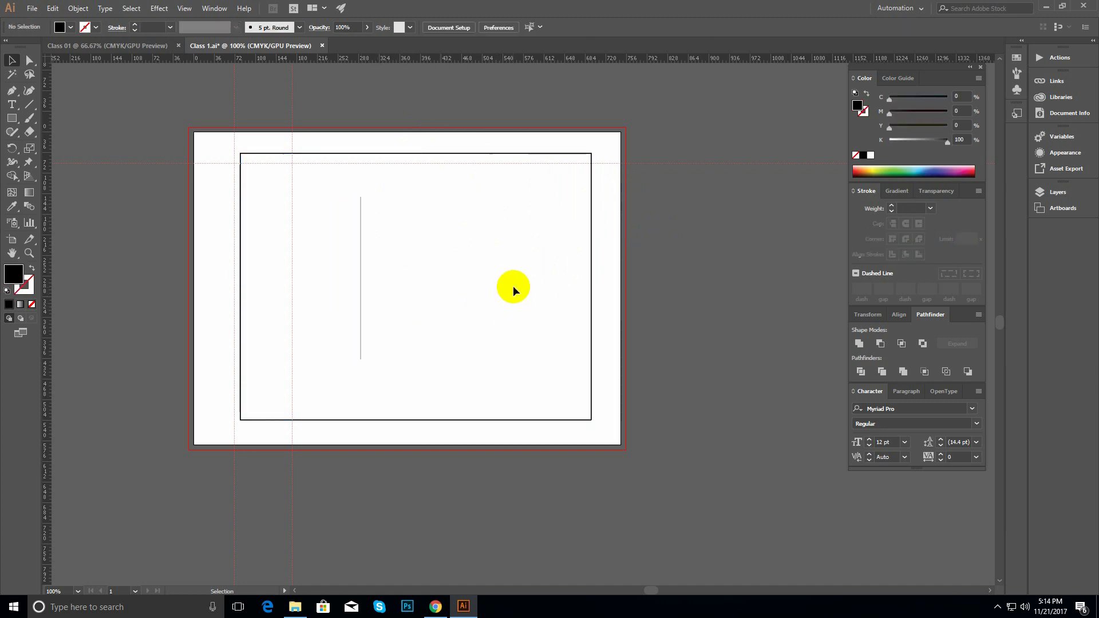
pyautogui.click(592, 246)
pyautogui.press('Delete')
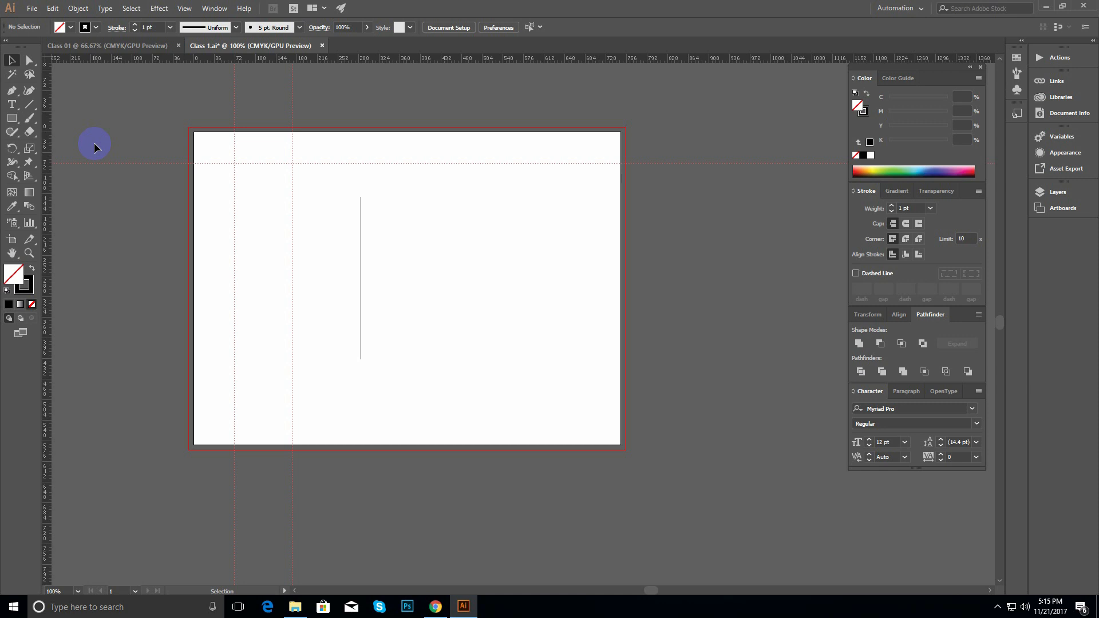
# - Draw an outlined rectangle about 91 by 136 pt beside the vertical line, and delete both objects
pyautogui.click(12, 117)
pyautogui.moveTo(285, 217); pyautogui.dragTo(337, 295)
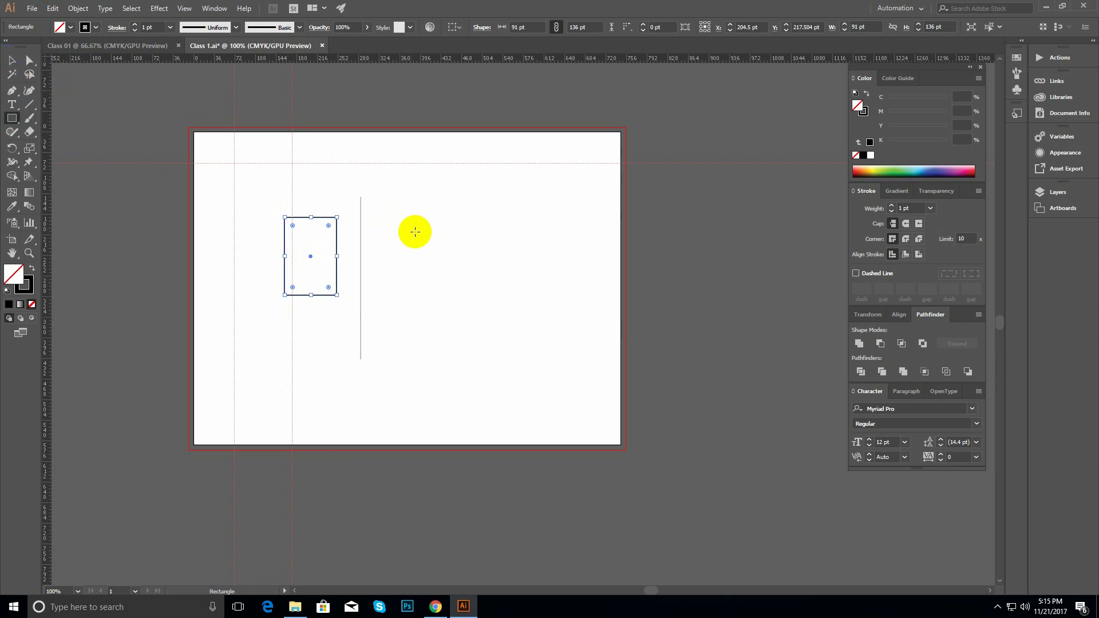
pyautogui.click(11, 60)
pyautogui.click(471, 221)
pyautogui.moveTo(450, 215); pyautogui.dragTo(177, 334)
pyautogui.press('Delete')
# - Draw an outlined rectangle about 240 by 208 pt near the artboard's centre, practise selecting it, and delete it
pyautogui.click(11, 118)
pyautogui.moveTo(319, 191); pyautogui.dragTo(456, 311)
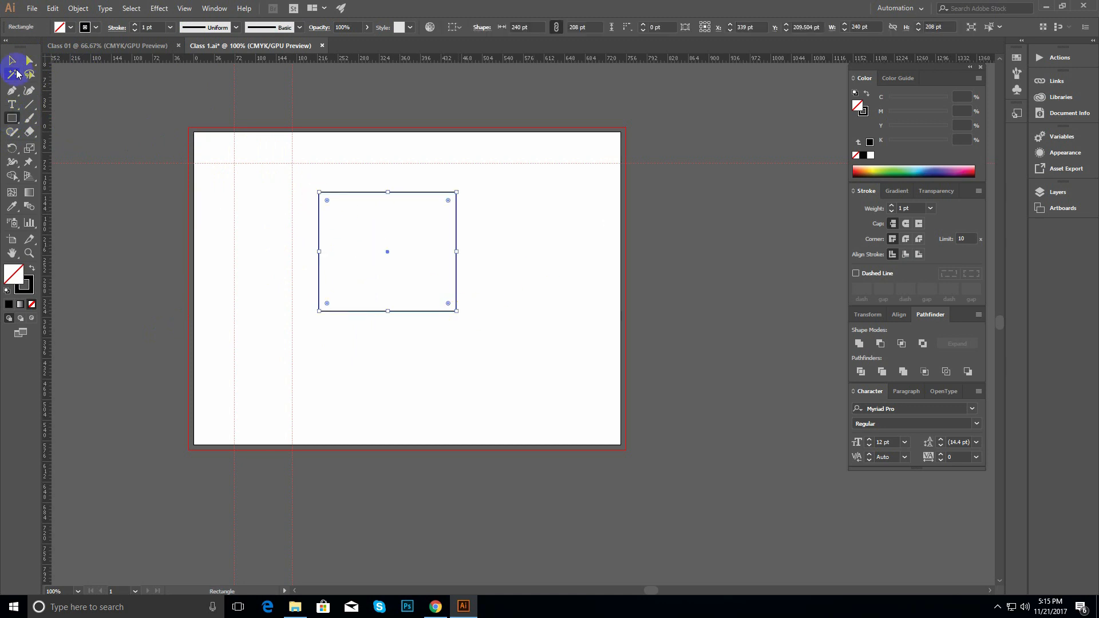
pyautogui.click(11, 60)
pyautogui.click(248, 170)
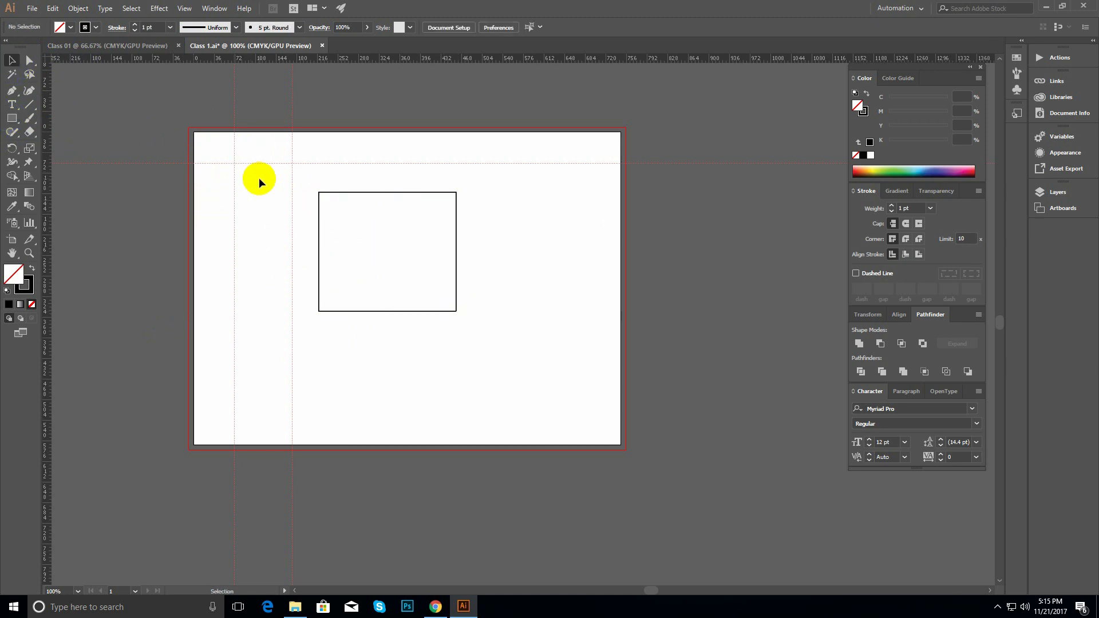
pyautogui.click(388, 249)
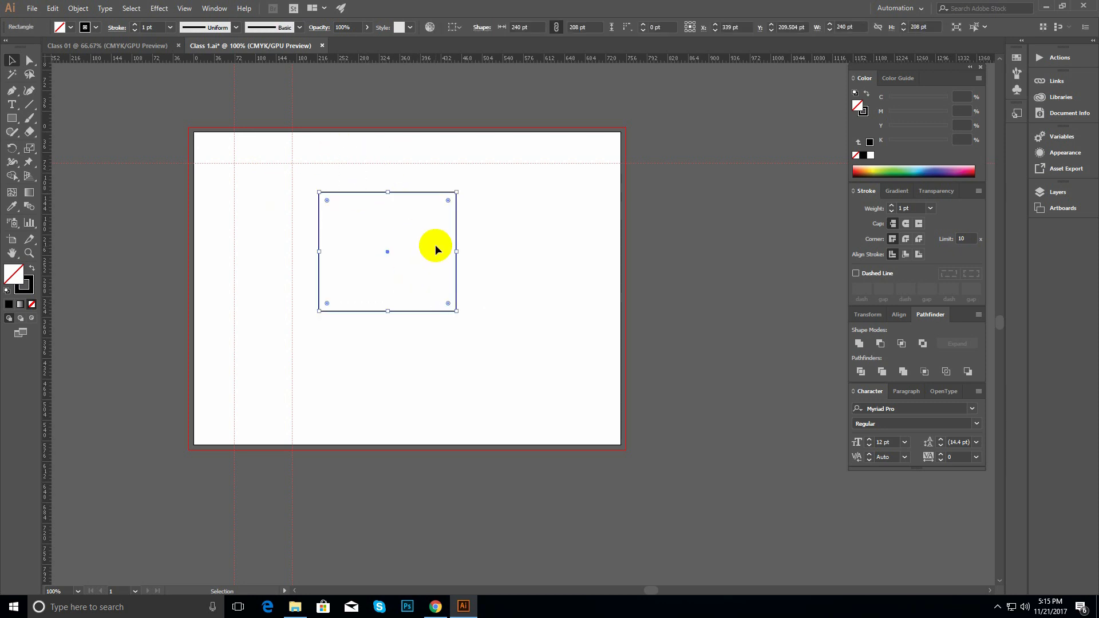
pyautogui.moveTo(486, 211); pyautogui.dragTo(287, 314)
pyautogui.press('Delete')
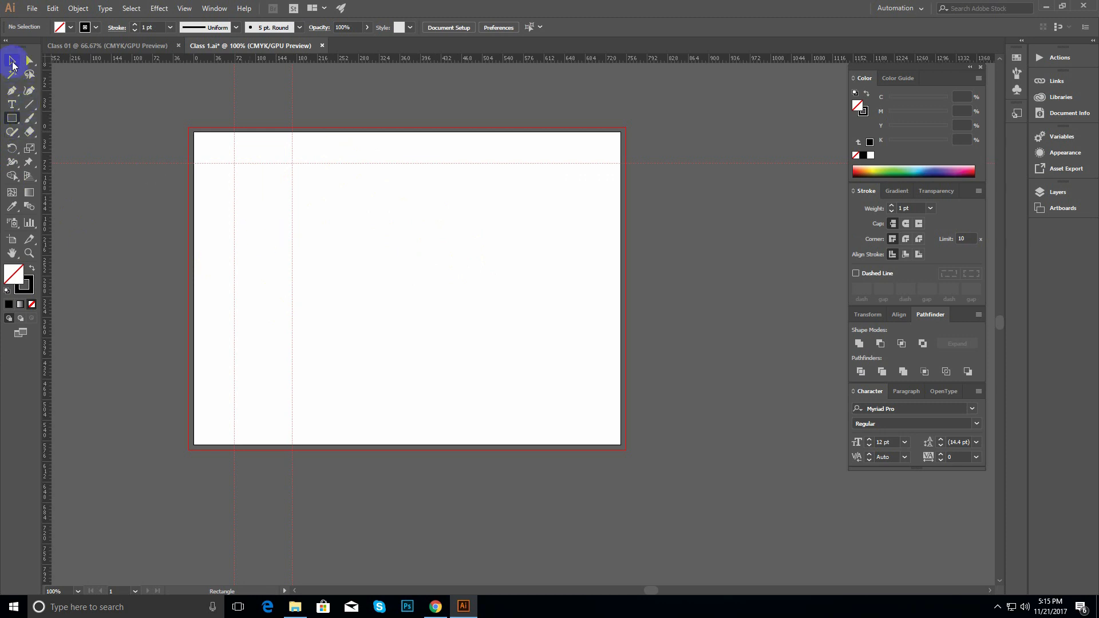
# - Add a vertical guide about 310 pt from the artboard's left edge
pyautogui.moveTo(49, 344); pyautogui.dragTo(371, 287)
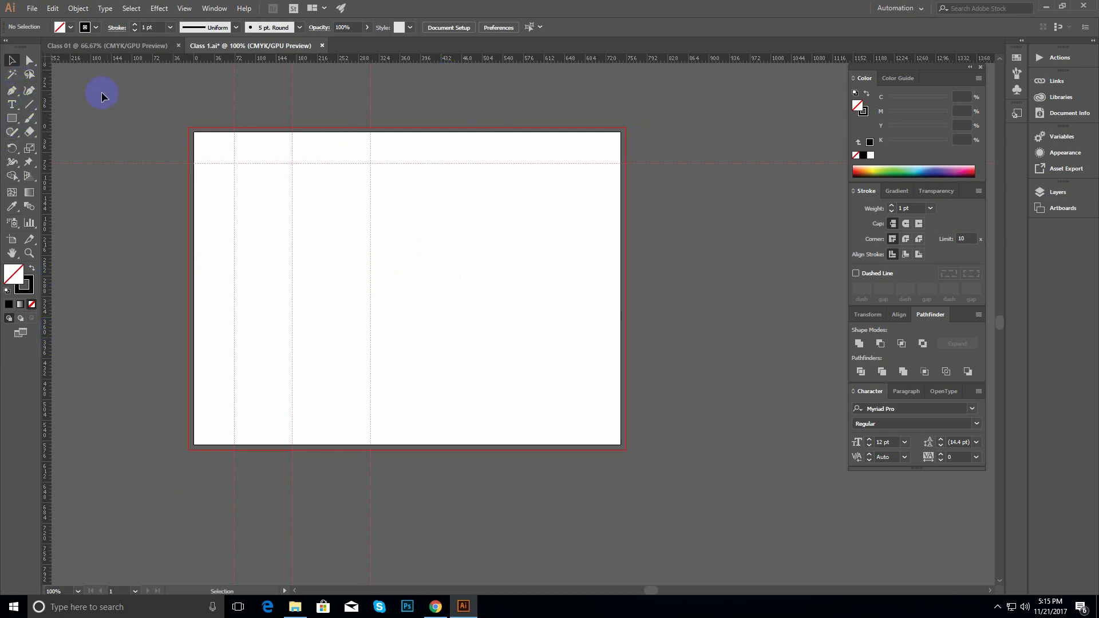
# - Draw an outlined rectangle about 363 by 344 pt beside the rightmost vertical guide
pyautogui.click(12, 118)
pyautogui.moveTo(392, 209); pyautogui.dragTo(599, 406)
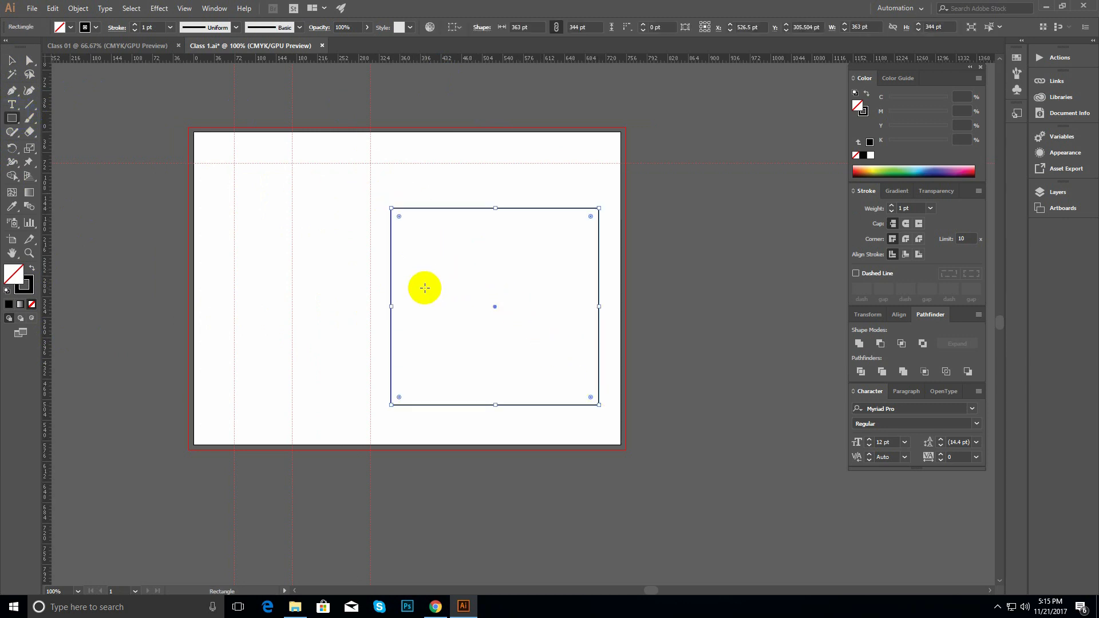
# - Set the guide style to Lines and the guide colour to Cyan in the Guides & Grid preferences
pyautogui.hotkey('ctrl', 'k')
pyautogui.click(203, 147)
pyautogui.click(348, 151)
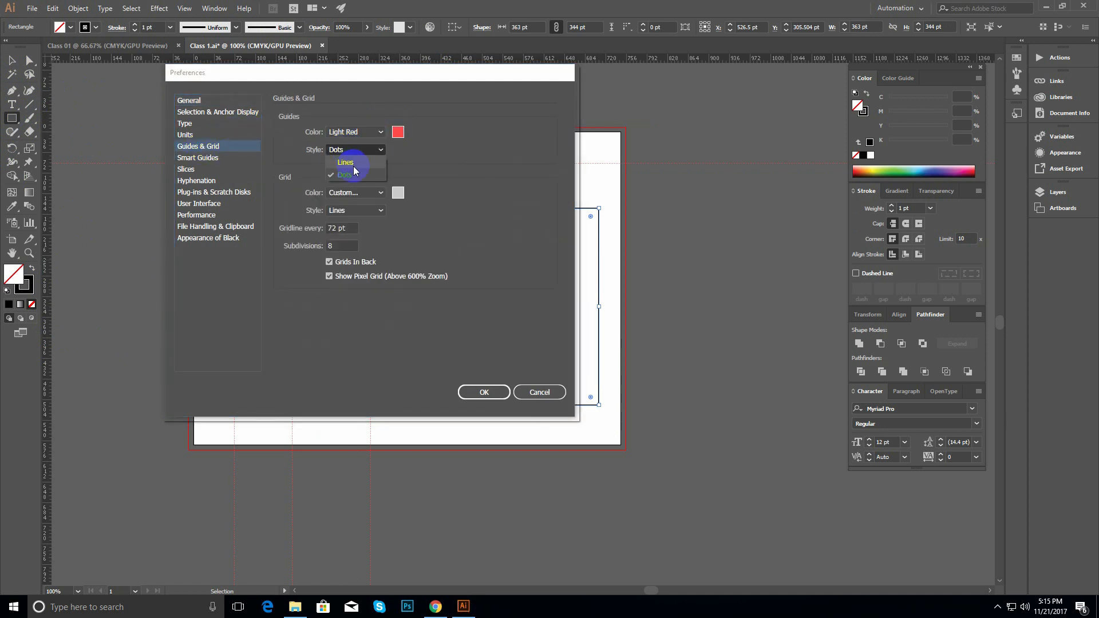
pyautogui.click(352, 163)
pyautogui.click(369, 132)
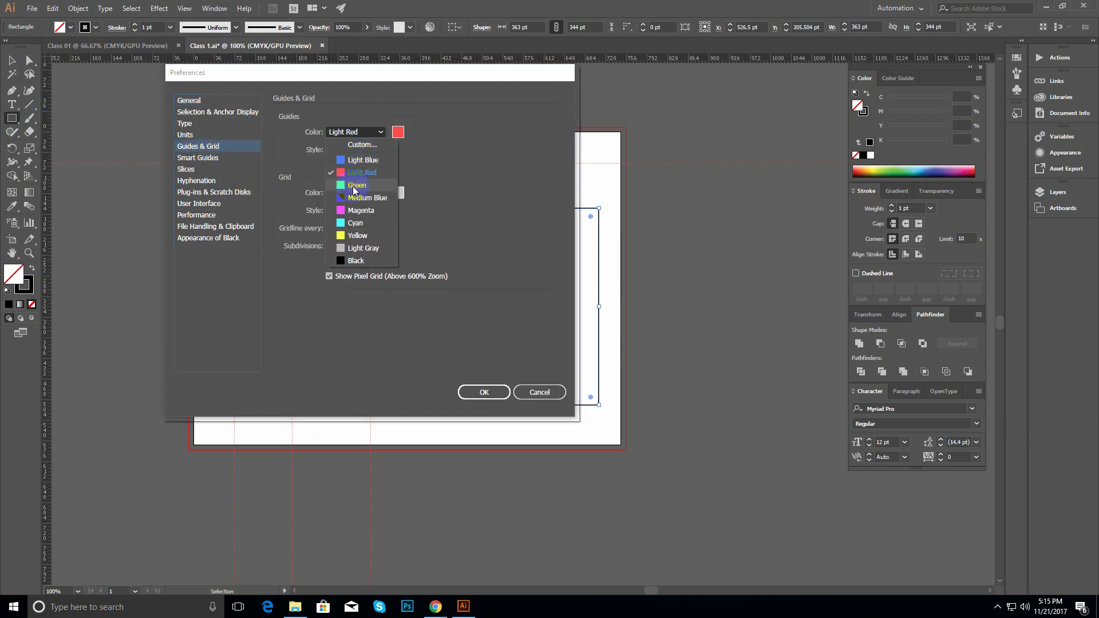
pyautogui.click(358, 224)
pyautogui.click(483, 391)
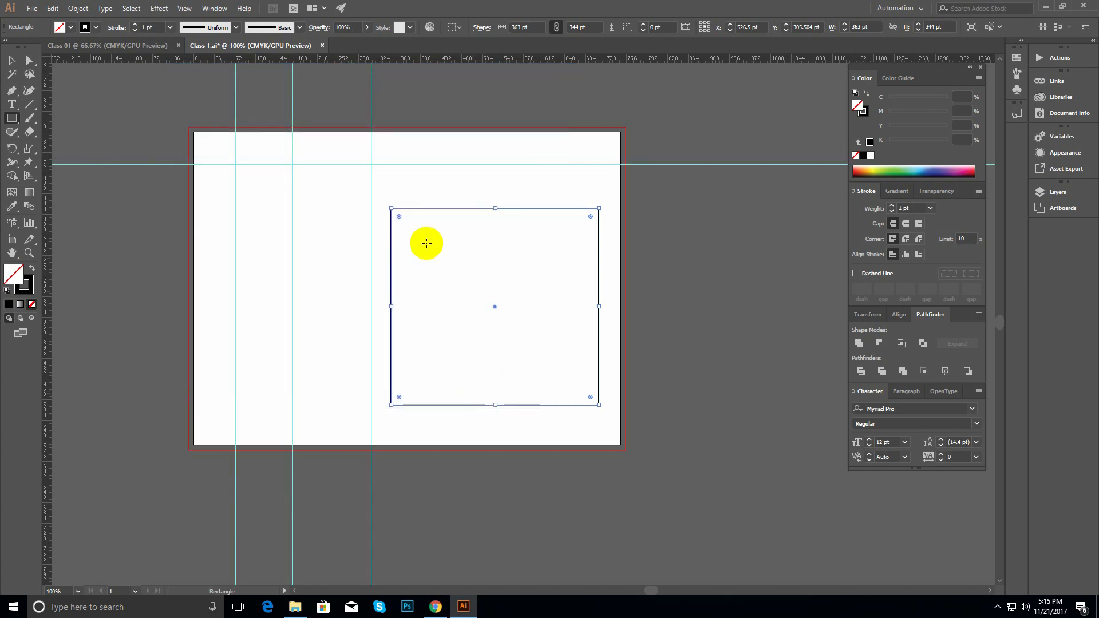
# - Enlarge the rectangle from its upper-left corner across the vertical guides to about 665 by 437 pt
pyautogui.click(148, 221)
pyautogui.click(577, 322)
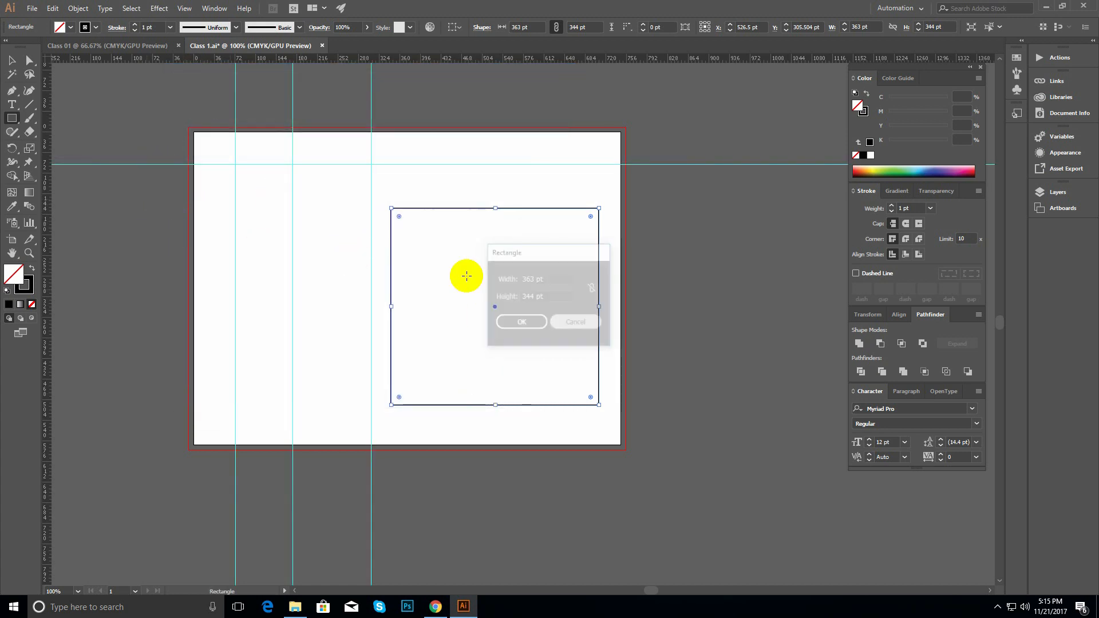
pyautogui.click(12, 60)
pyautogui.moveTo(391, 209); pyautogui.dragTo(218, 154)
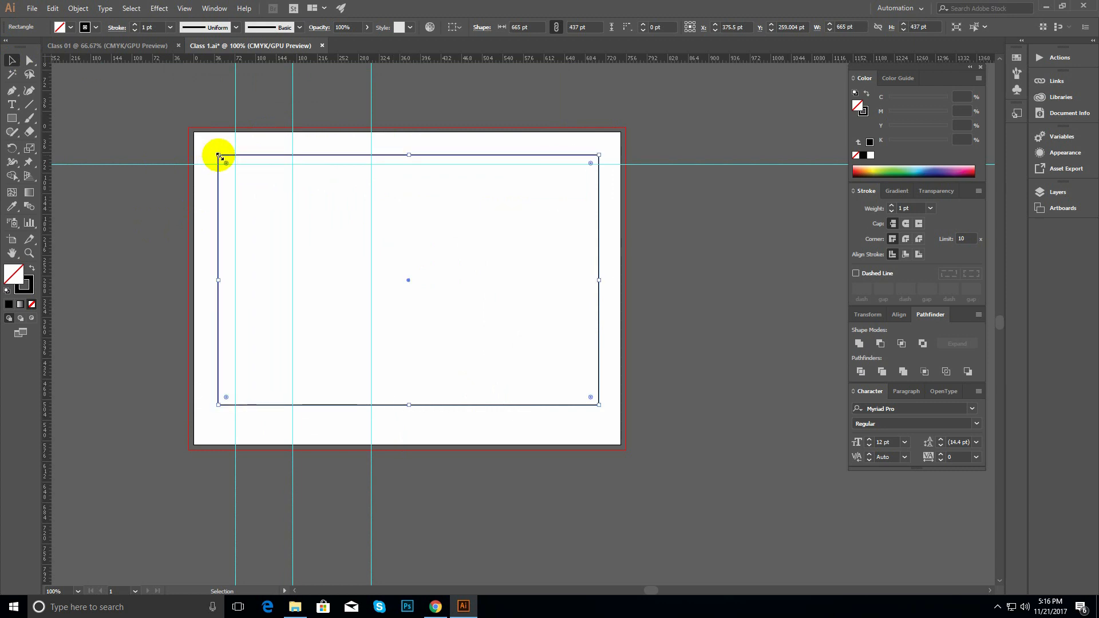
# - Practise deselecting and marquee-selecting the enlarged rectangle across its edge, and delete it
pyautogui.click(195, 106)
pyautogui.moveTo(493, 139); pyautogui.dragTo(581, 237)
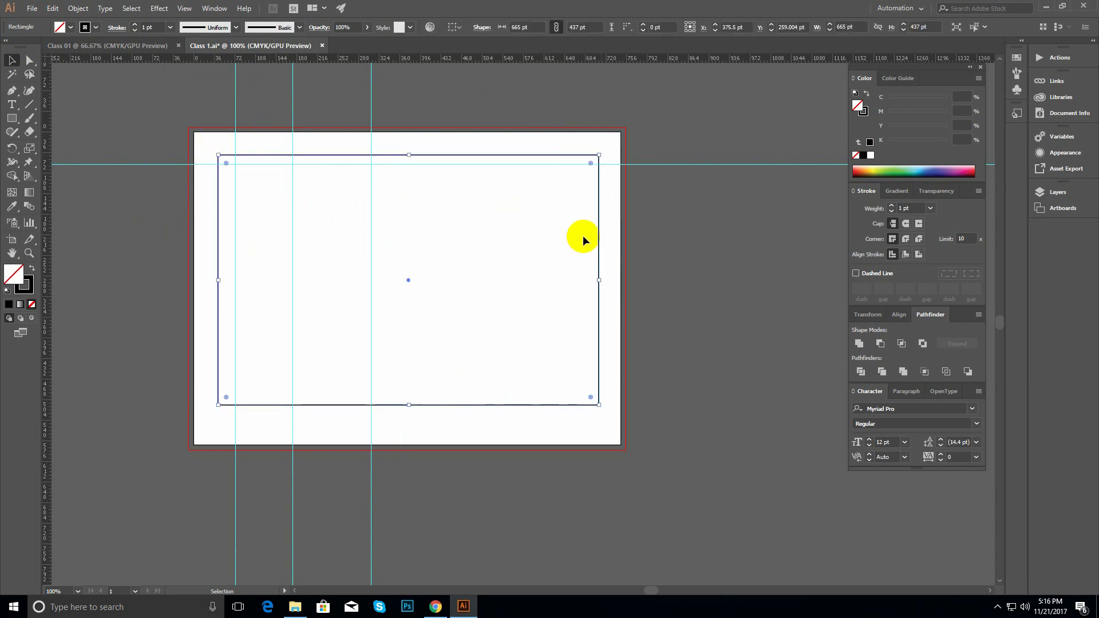
pyautogui.click(452, 143)
pyautogui.moveTo(422, 134); pyautogui.dragTo(577, 253)
pyautogui.click(436, 176)
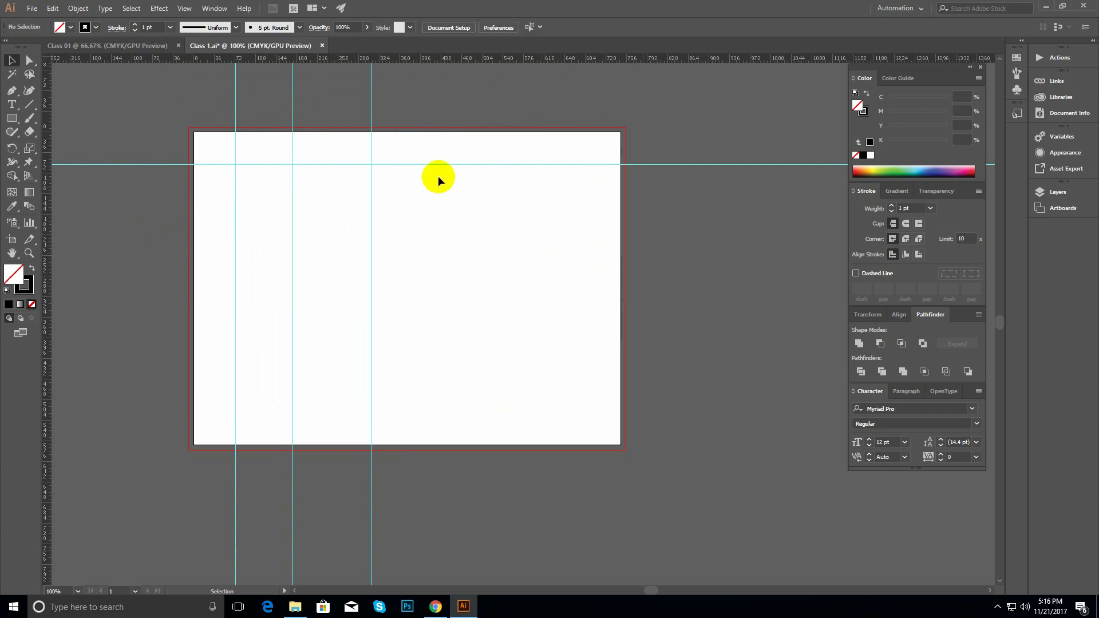
# - Draw an outlined rectangle about 678 by 472 pt just inside the artboard's edges, and return to the Selection tool
pyautogui.click(9, 121)
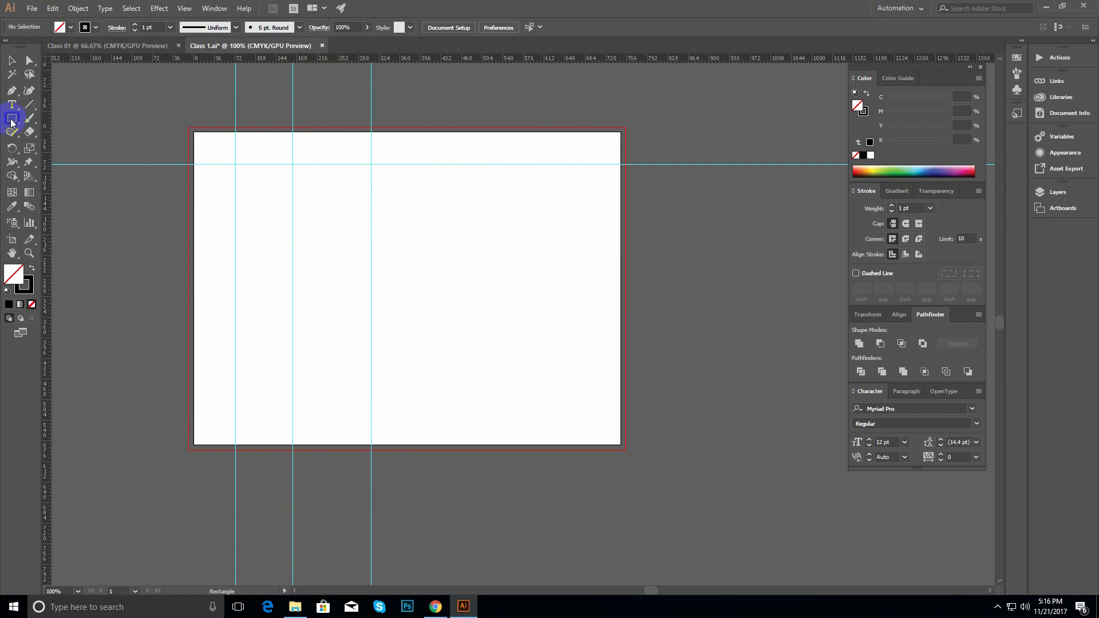
pyautogui.click(11, 122)
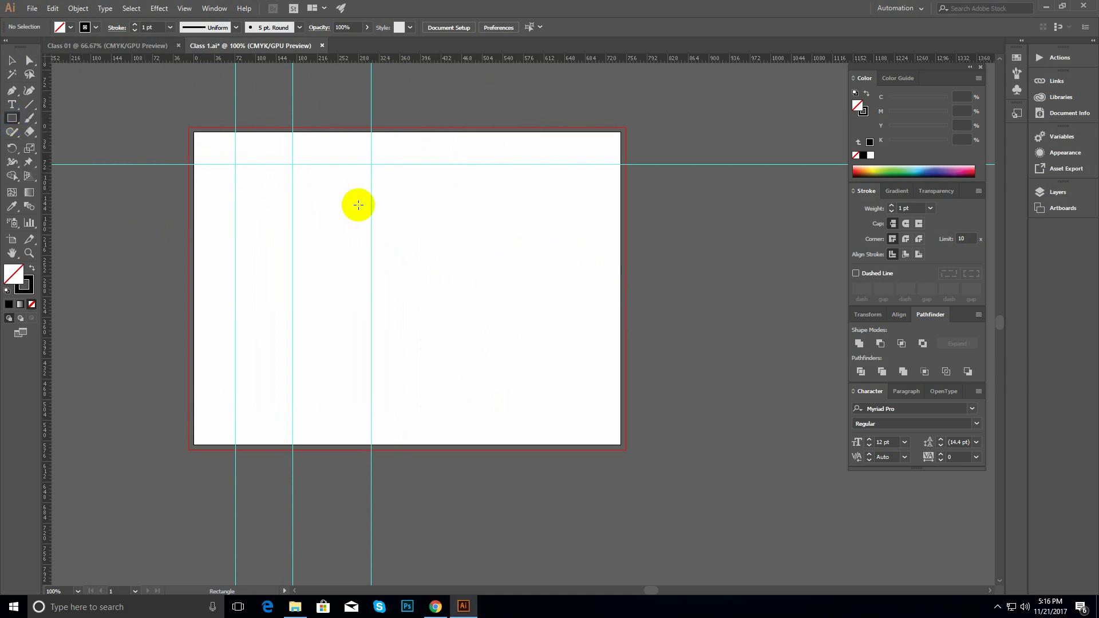
pyautogui.moveTo(213, 158); pyautogui.dragTo(601, 427)
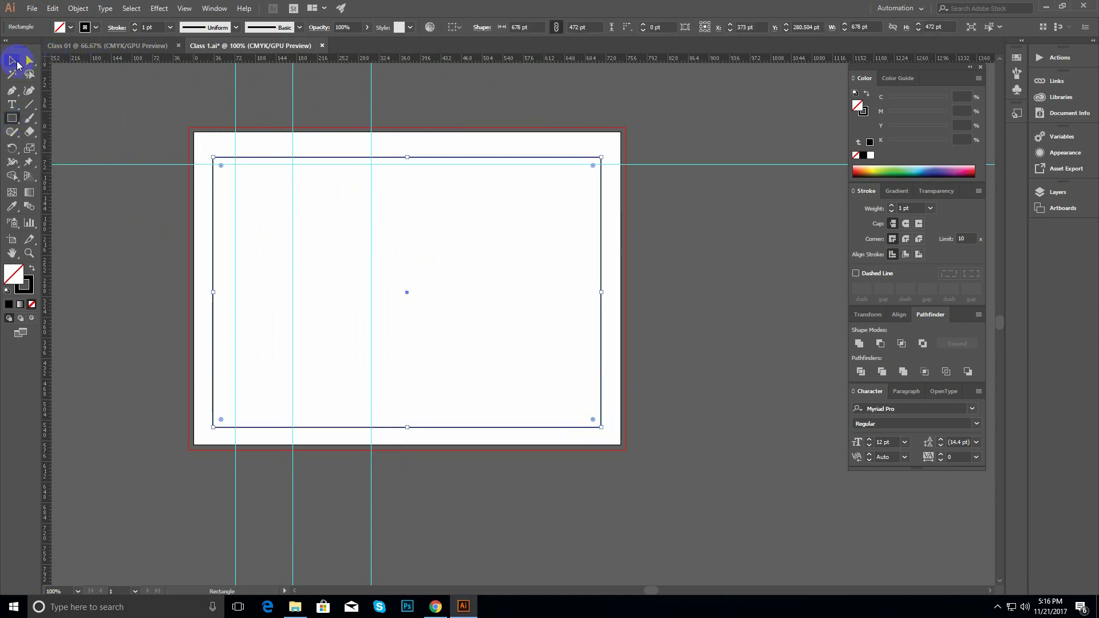
pyautogui.click(13, 61)
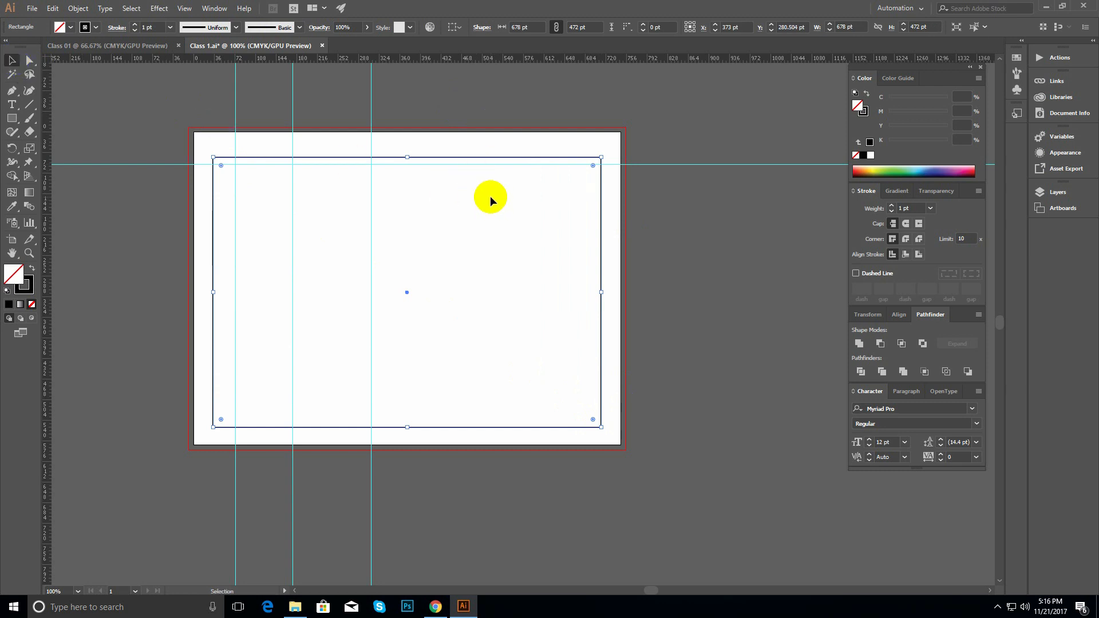
pyautogui.rightClick(490, 197)
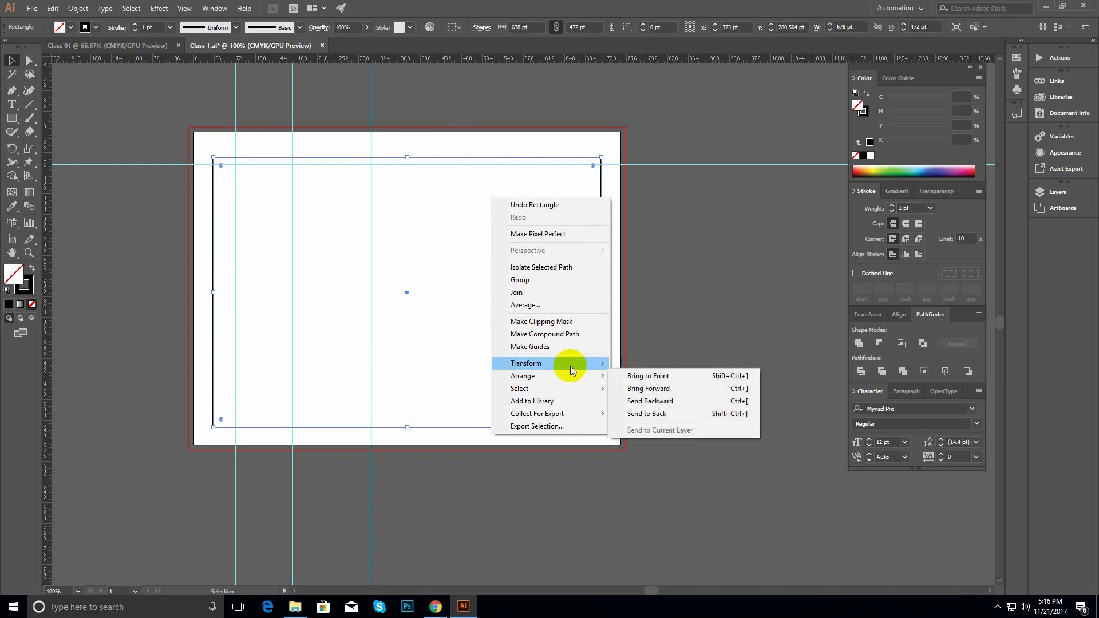
pyautogui.moveTo(571, 367)
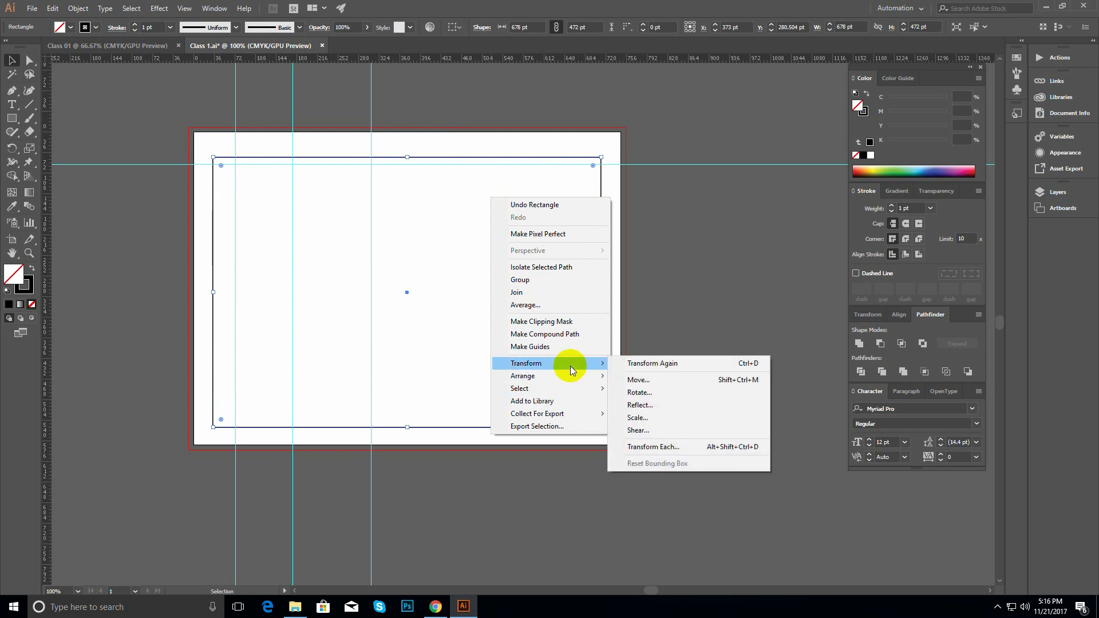
pyautogui.click(473, 14)
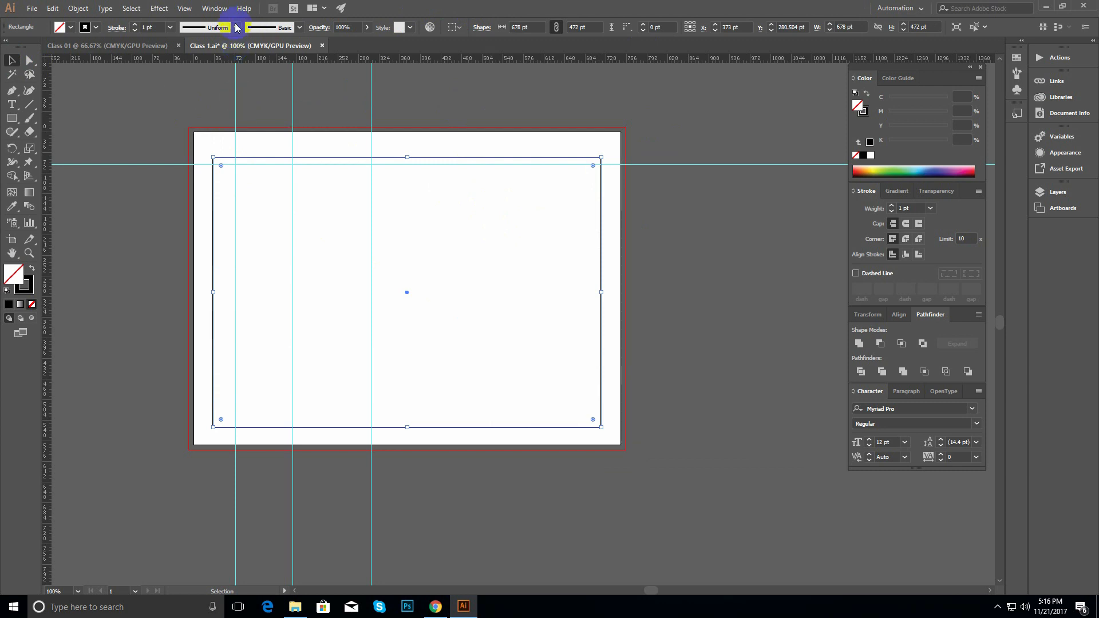
# - Convert the selected rectangle into guides with Make Guides
pyautogui.click(184, 9)
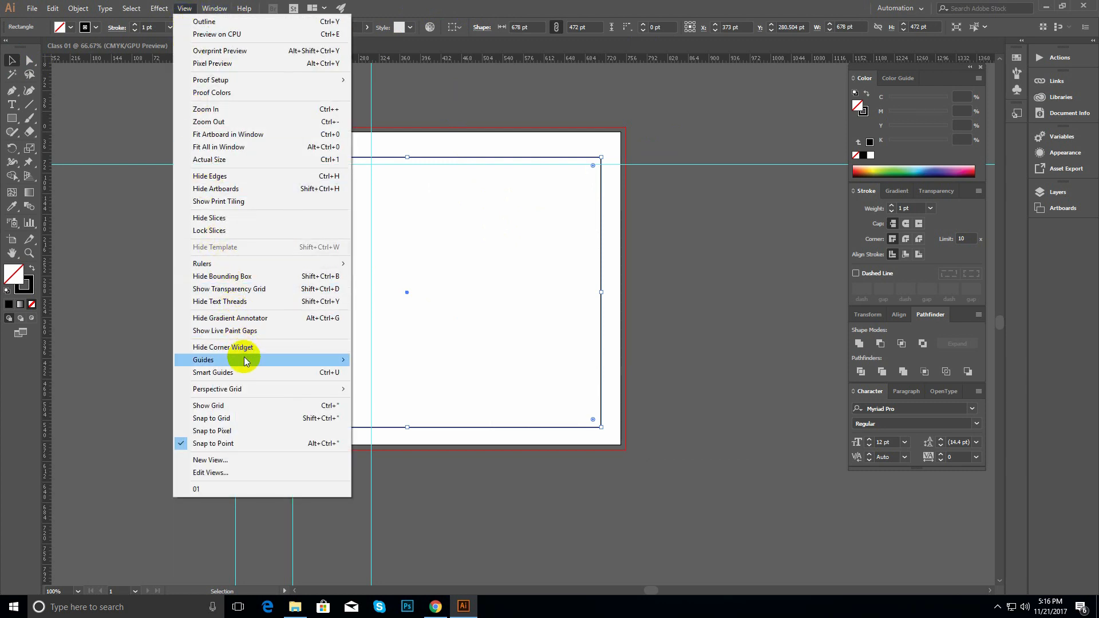
pyautogui.moveTo(246, 363)
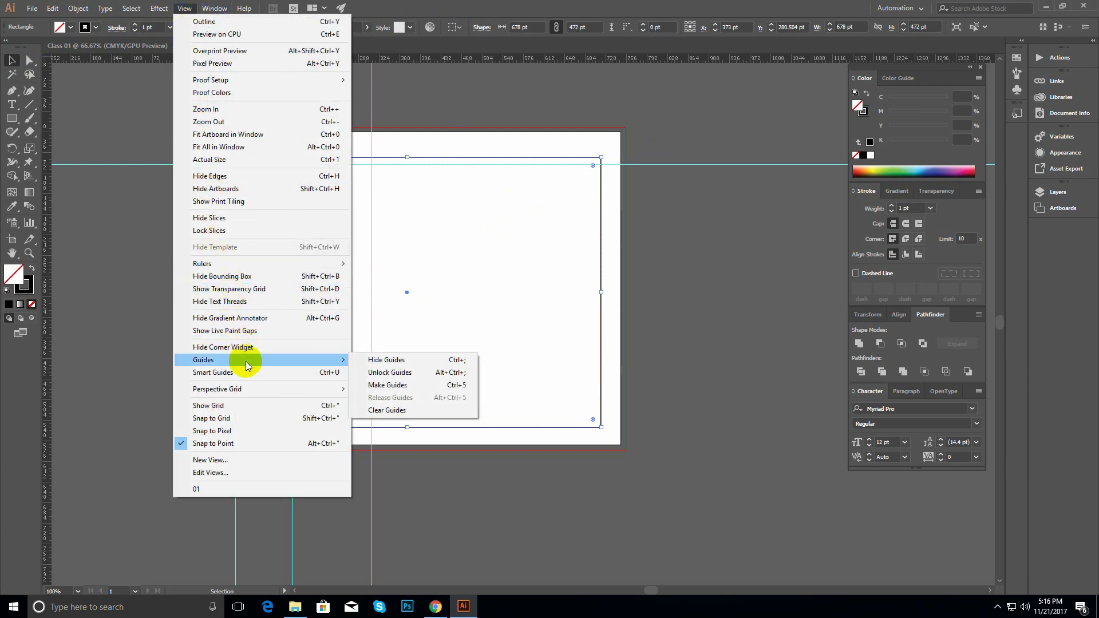
pyautogui.moveTo(253, 389)
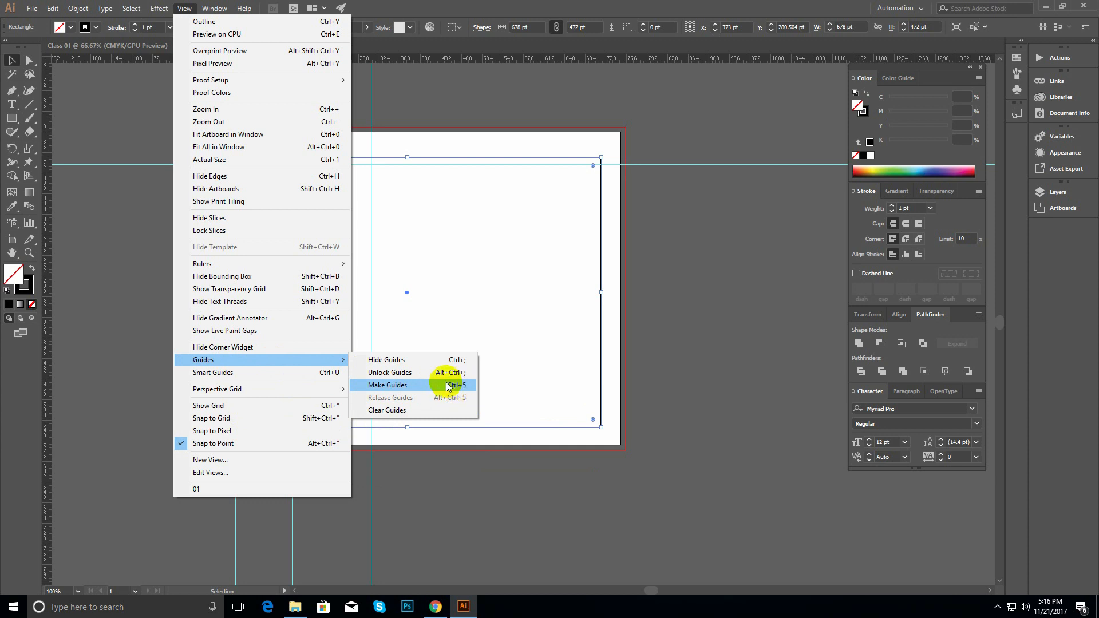
pyautogui.click(392, 386)
# - Try to marquee-select the rectangular guide, inspect it closely, and undo its conversion into guides
pyautogui.moveTo(499, 134); pyautogui.dragTo(620, 256)
pyautogui.keyDown('ctrl'); pyautogui.click(511, 253); pyautogui.keyUp('ctrl')
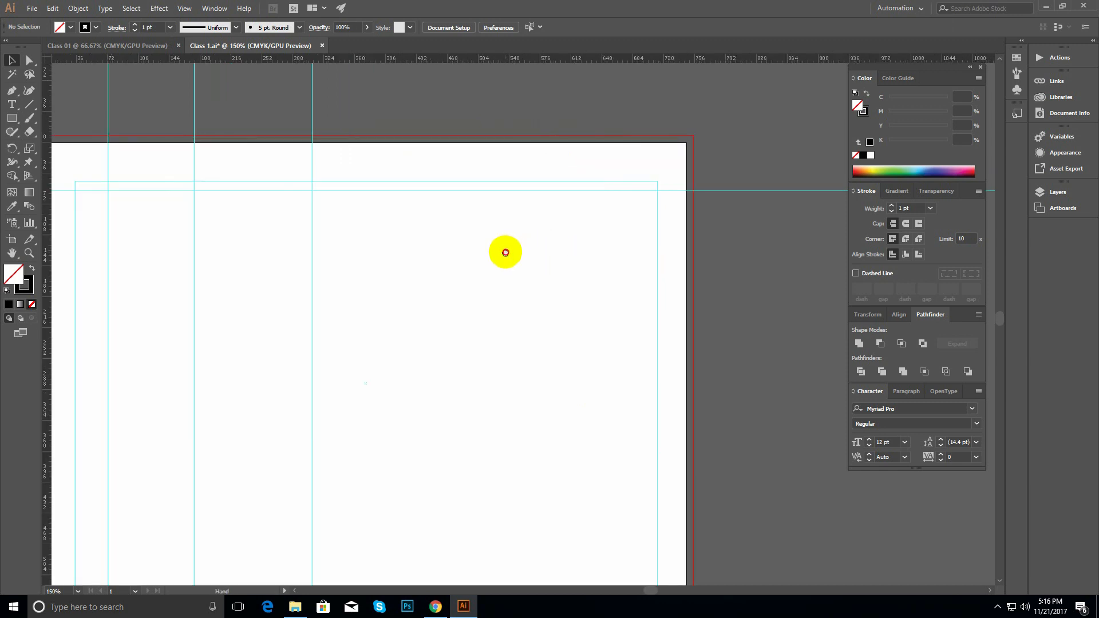
pyautogui.moveTo(509, 252); pyautogui.dragTo(491, 194)
pyautogui.hotkey('ctrl', 'z')
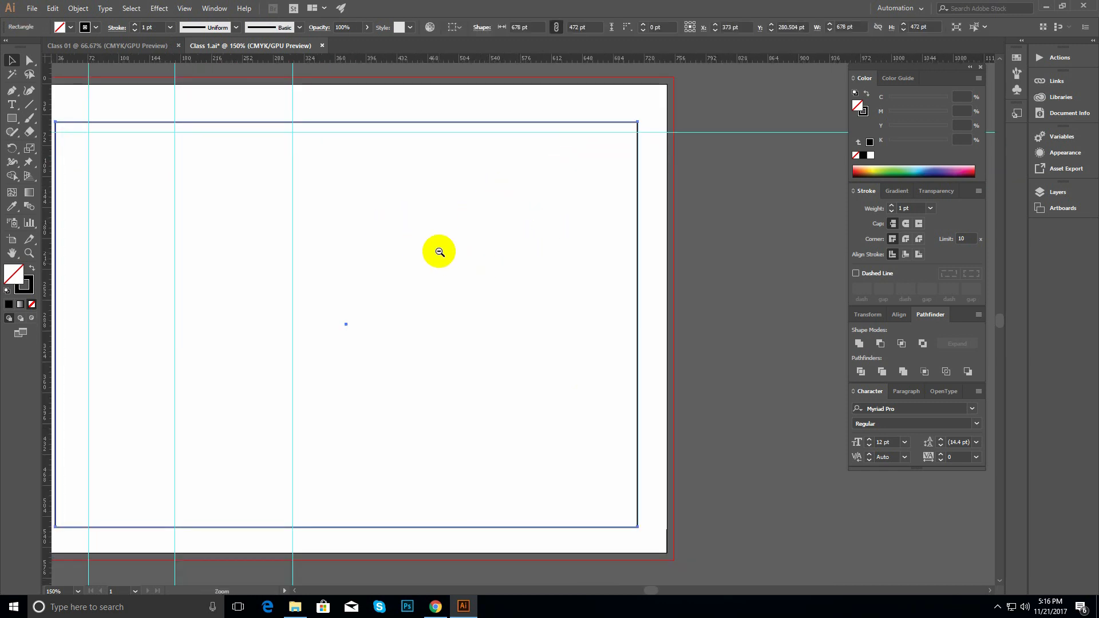
# - Convert the restored rectangle into guides again
pyautogui.moveTo(477, 251); pyautogui.dragTo(521, 248)
pyautogui.press('a')
pyautogui.hotkey('ctrl', '5')
pyautogui.press('v')
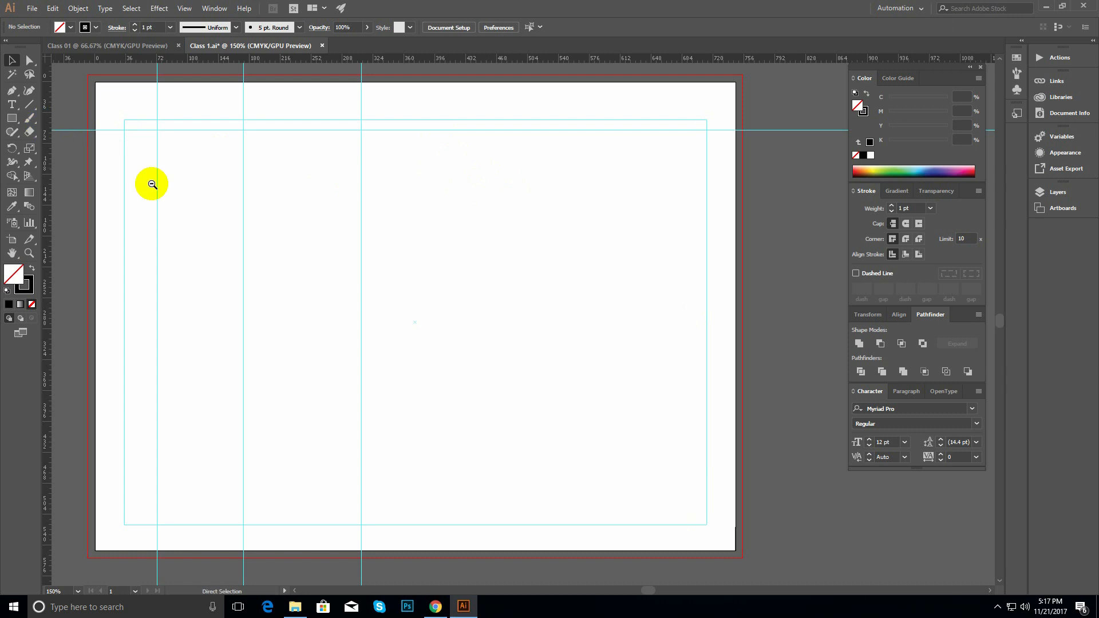
# - Activate the Rectangle tool for drawing on the artboard
pyautogui.keyDown('ctrl'); pyautogui.keyDown('alt'); pyautogui.click(399, 254); pyautogui.keyUp('alt'); pyautogui.keyUp('ctrl')
pyautogui.moveTo(420, 255); pyautogui.dragTo(292, 156)
pyautogui.click(11, 117)
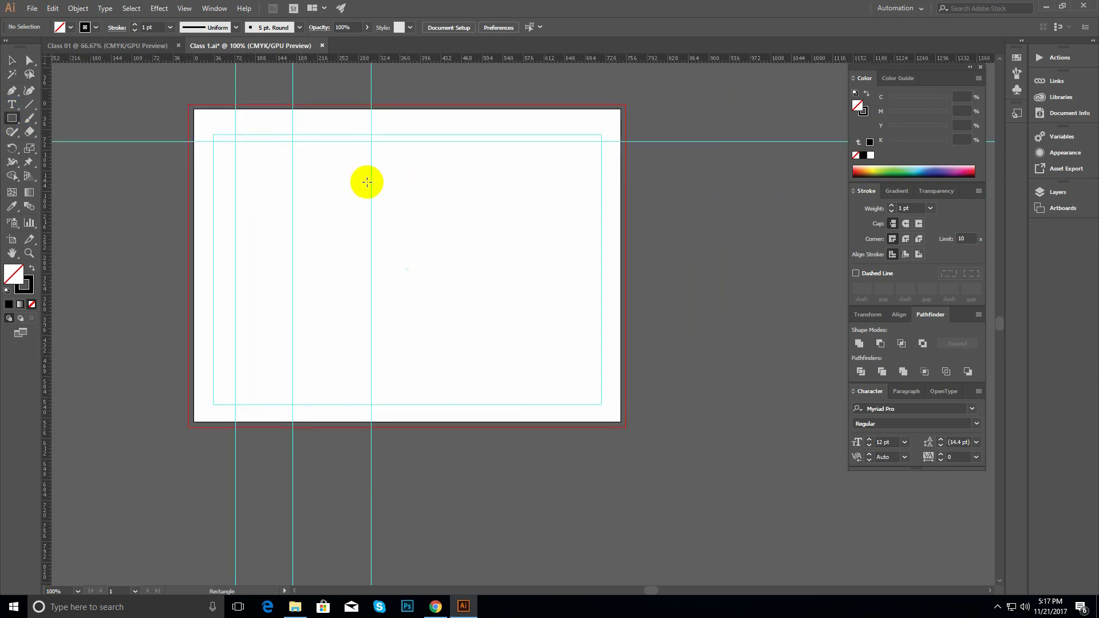
# - Draw a rectangle about 210 by 459 pt, duplicate it twice to the right edge to edge, and select all three
pyautogui.moveTo(403, 139); pyautogui.dragTo(522, 401)
pyautogui.click(11, 60)
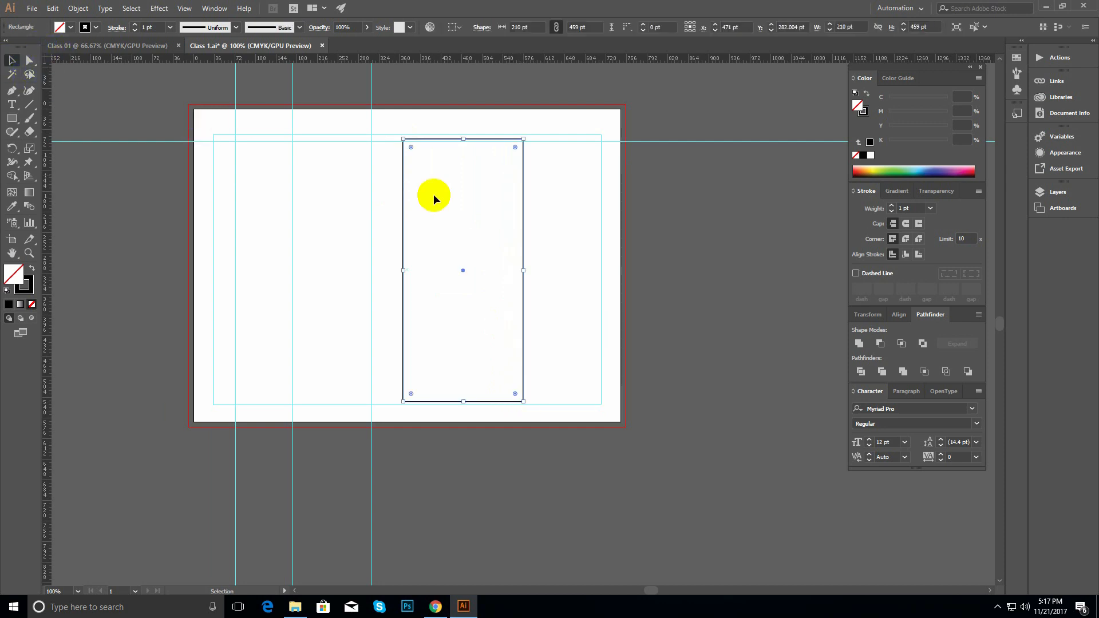
pyautogui.moveTo(523, 286); pyautogui.dragTo(642, 290)
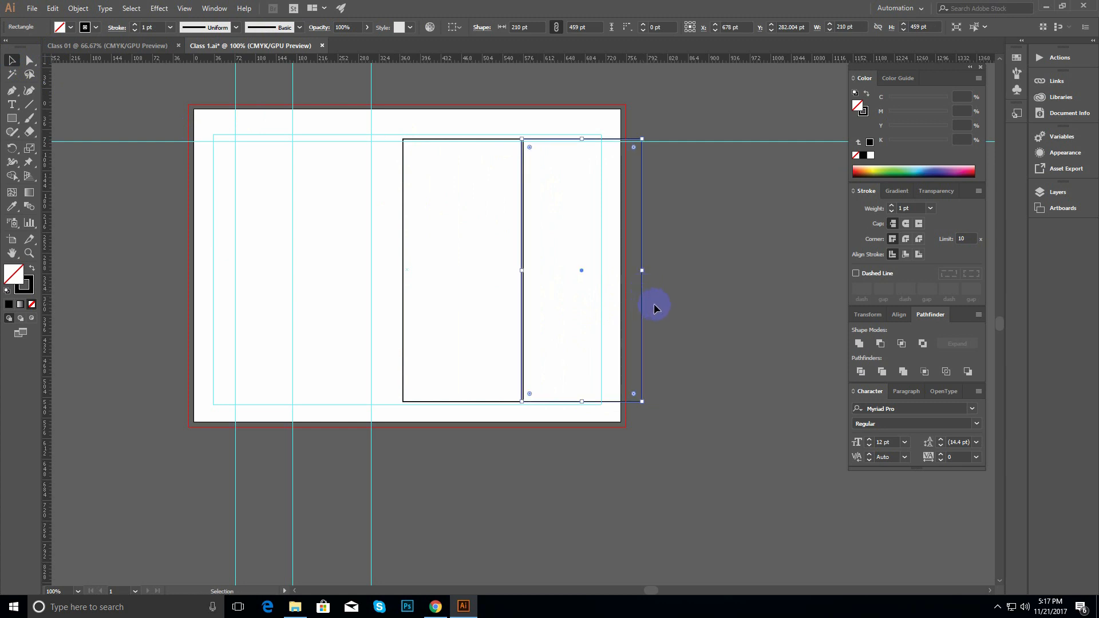
pyautogui.press('Delete')
pyautogui.moveTo(522, 326); pyautogui.dragTo(643, 327)
pyautogui.hotkey('ctrl', 'd')
pyautogui.moveTo(697, 283); pyautogui.dragTo(532, 229)
pyautogui.moveTo(670, 228); pyautogui.dragTo(197, 268)
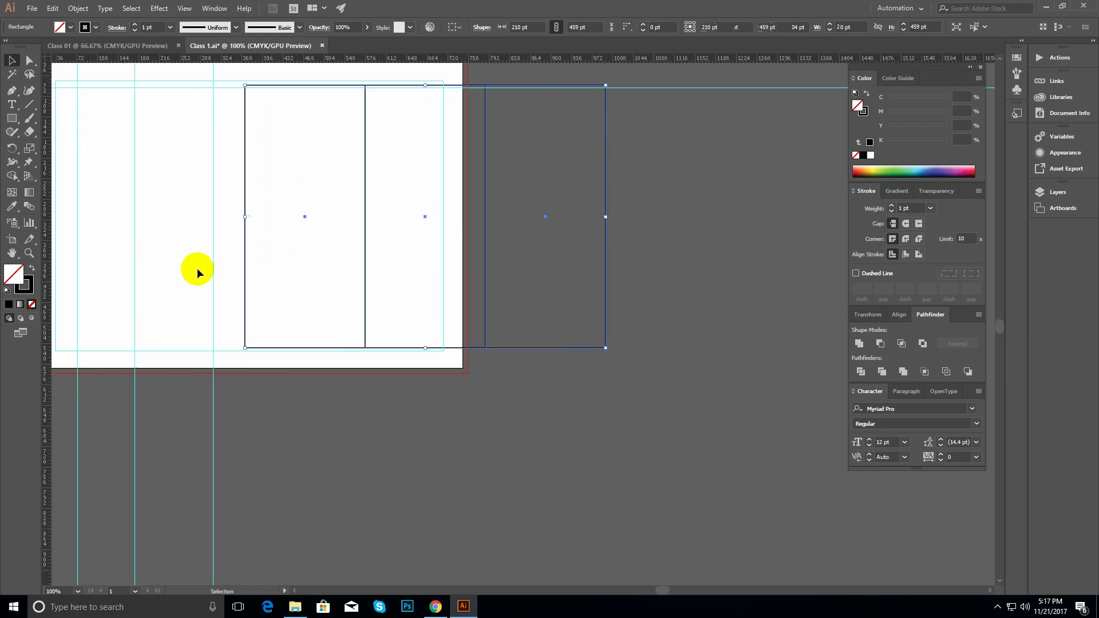
# - Try to convert the three selected rectangles into guides and undo the conversion
pyautogui.press('a')
pyautogui.hotkey('ctrl', '5')
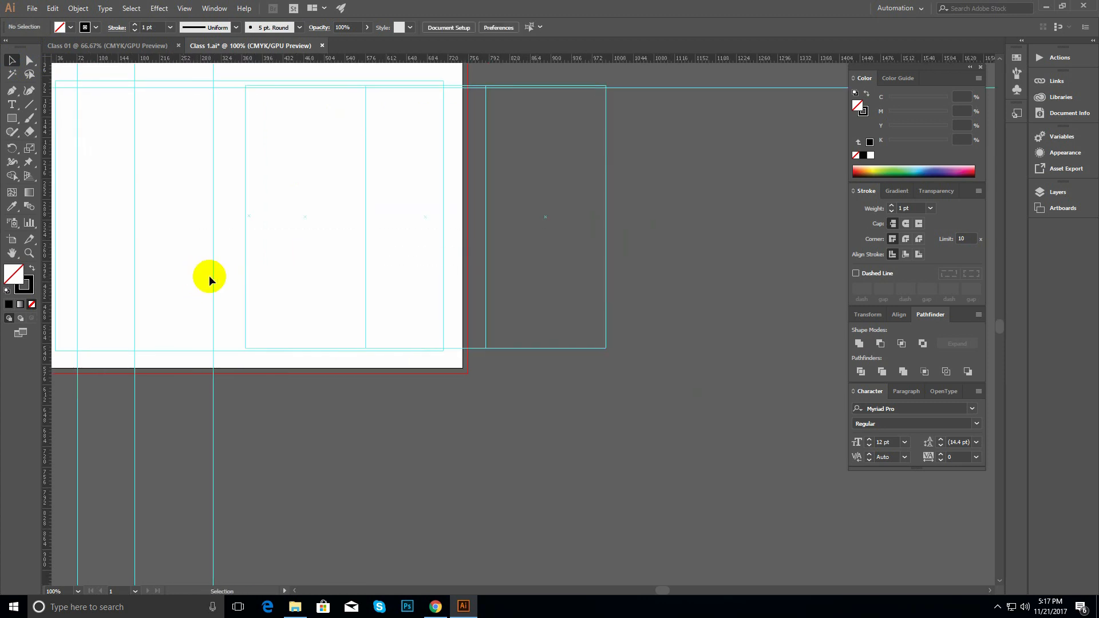
pyautogui.hotkey('ctrl', 'z')
# - Make guides from the three selected rectangles
pyautogui.click(185, 8)
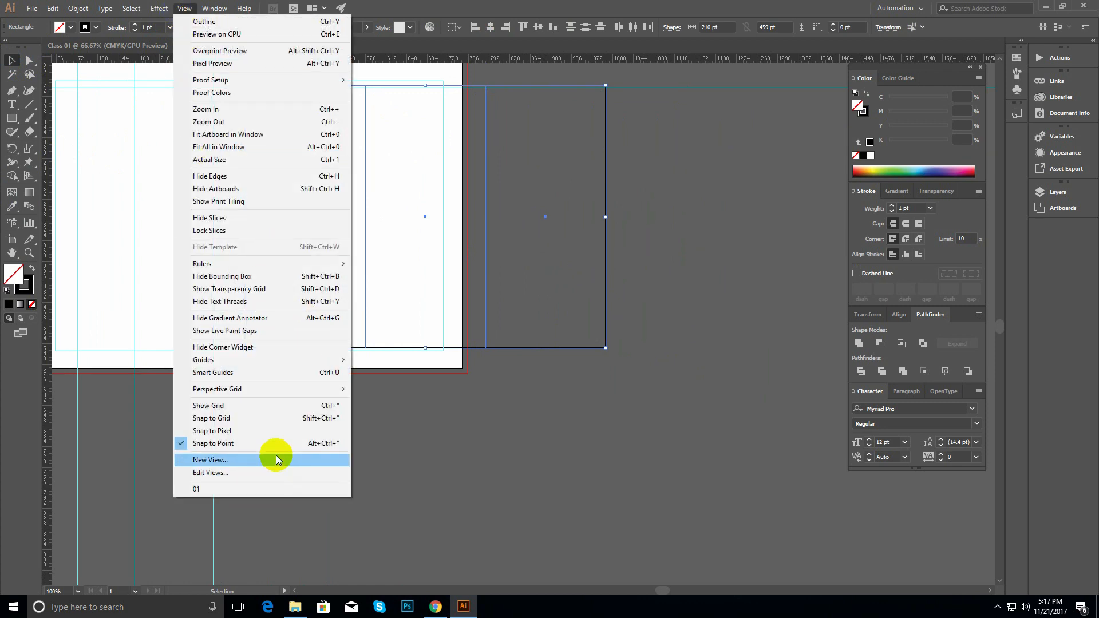
pyautogui.moveTo(274, 363)
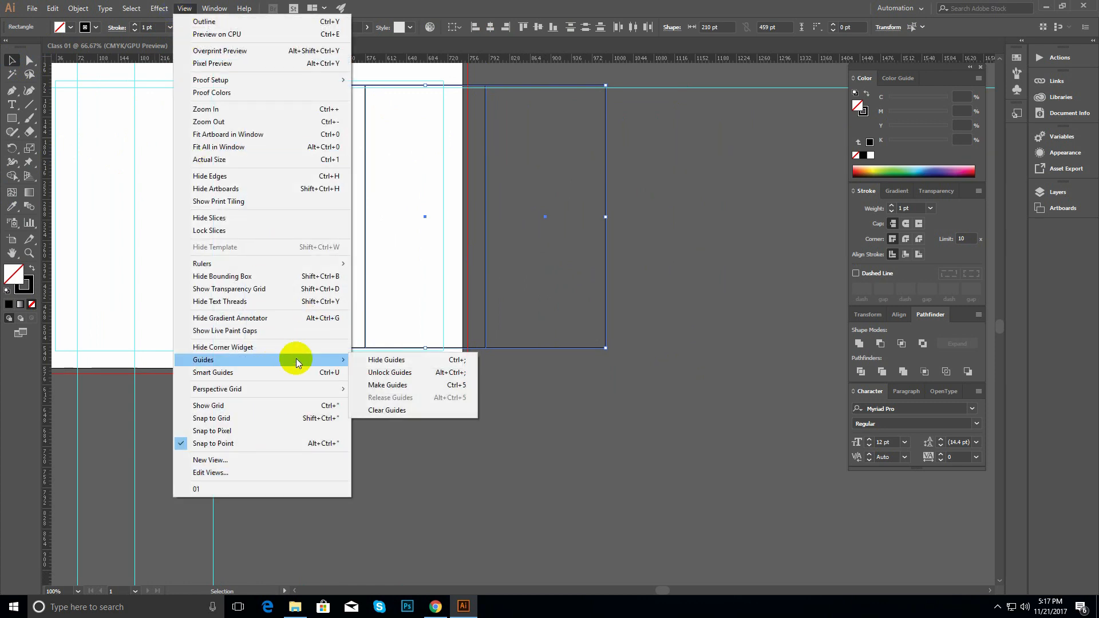
pyautogui.click(406, 389)
pyautogui.press('z')
pyautogui.keyDown('ctrl'); pyautogui.keyDown('alt'); pyautogui.click(437, 380); pyautogui.keyUp('alt'); pyautogui.keyUp('ctrl')
pyautogui.keyDown('ctrl'); pyautogui.keyDown('alt'); pyautogui.click(441, 383); pyautogui.keyUp('alt'); pyautogui.keyUp('ctrl')
pyautogui.moveTo(503, 390); pyautogui.dragTo(389, 412)
pyautogui.keyDown('ctrl'); pyautogui.click(424, 304); pyautogui.keyUp('ctrl')
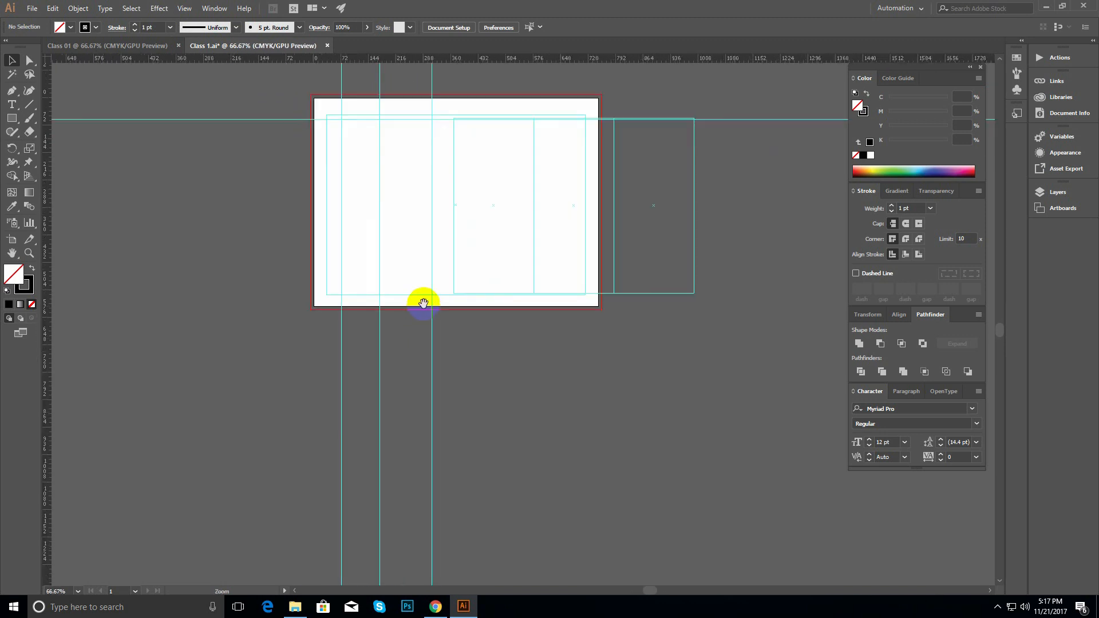
pyautogui.moveTo(424, 304); pyautogui.dragTo(378, 357)
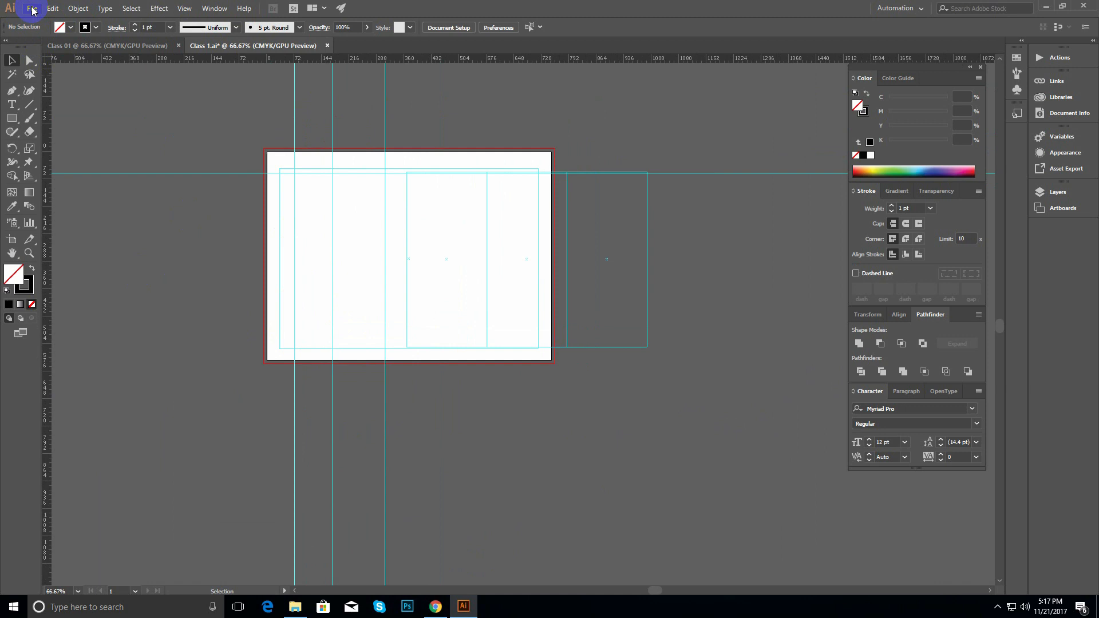
# - Preview the User Interface brightness levels in the preferences and finish on the second-darkest one
pyautogui.hotkey('ctrl', 'k')
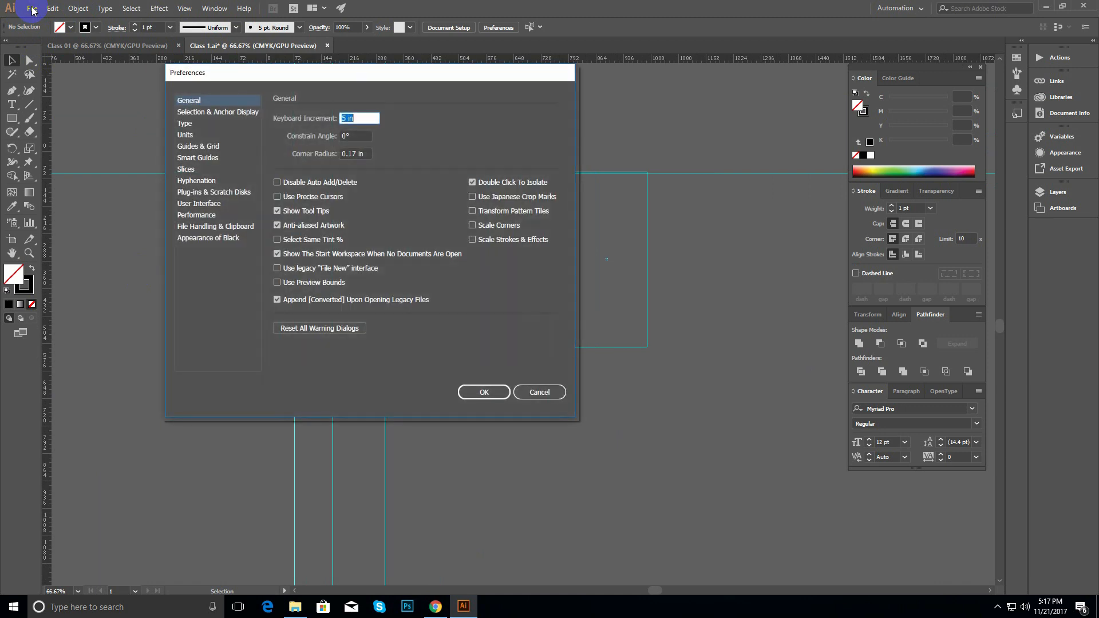
pyautogui.moveTo(409, 83); pyautogui.dragTo(343, 87)
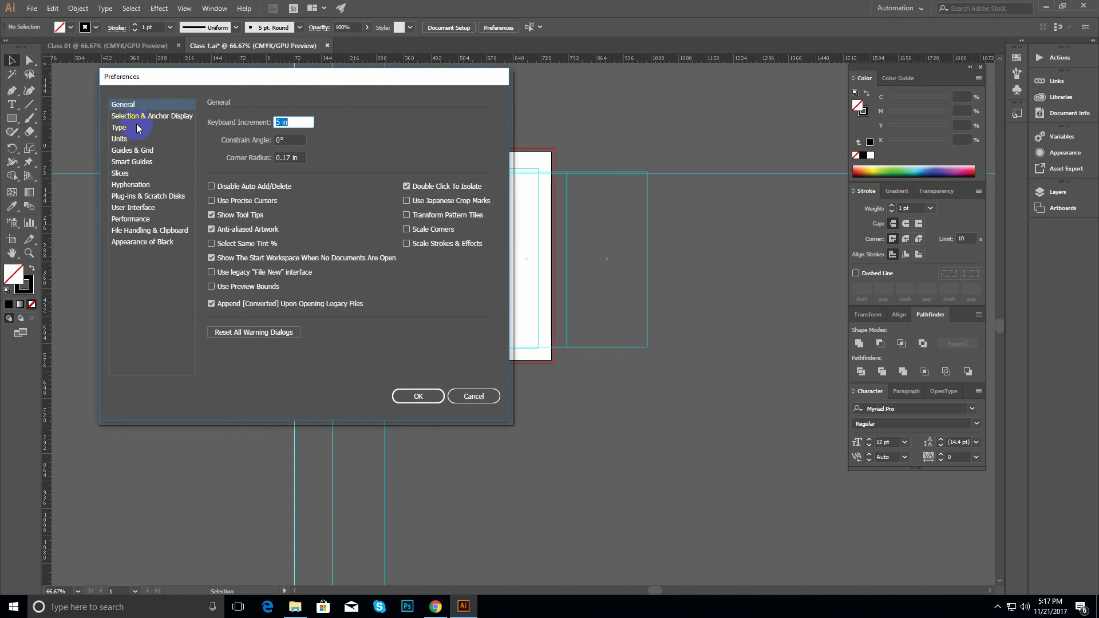
pyautogui.click(132, 210)
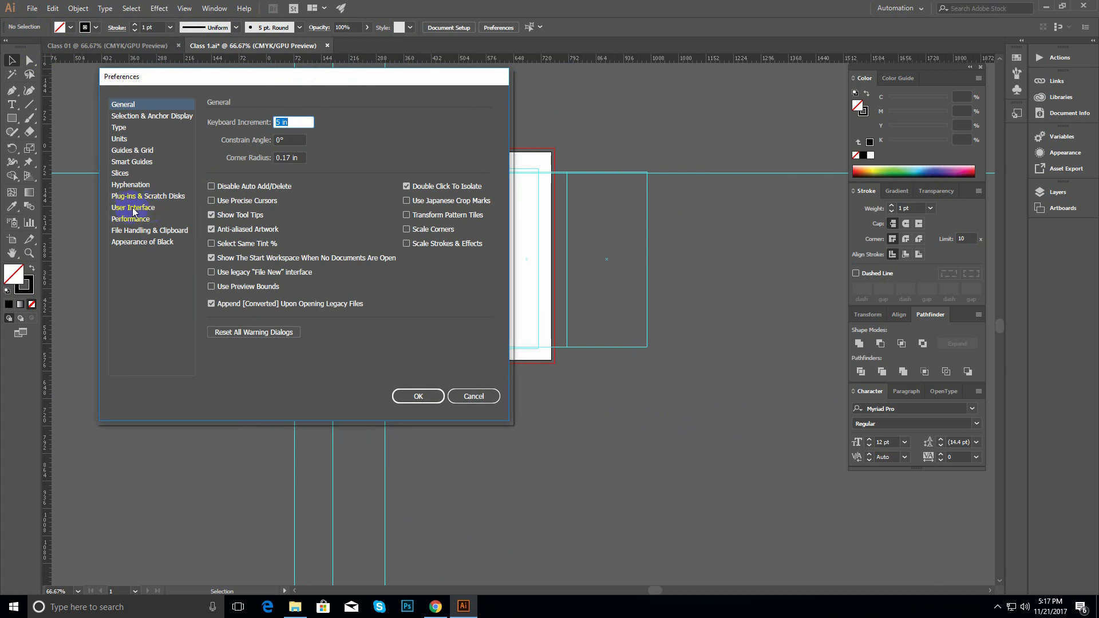
pyautogui.click(262, 126)
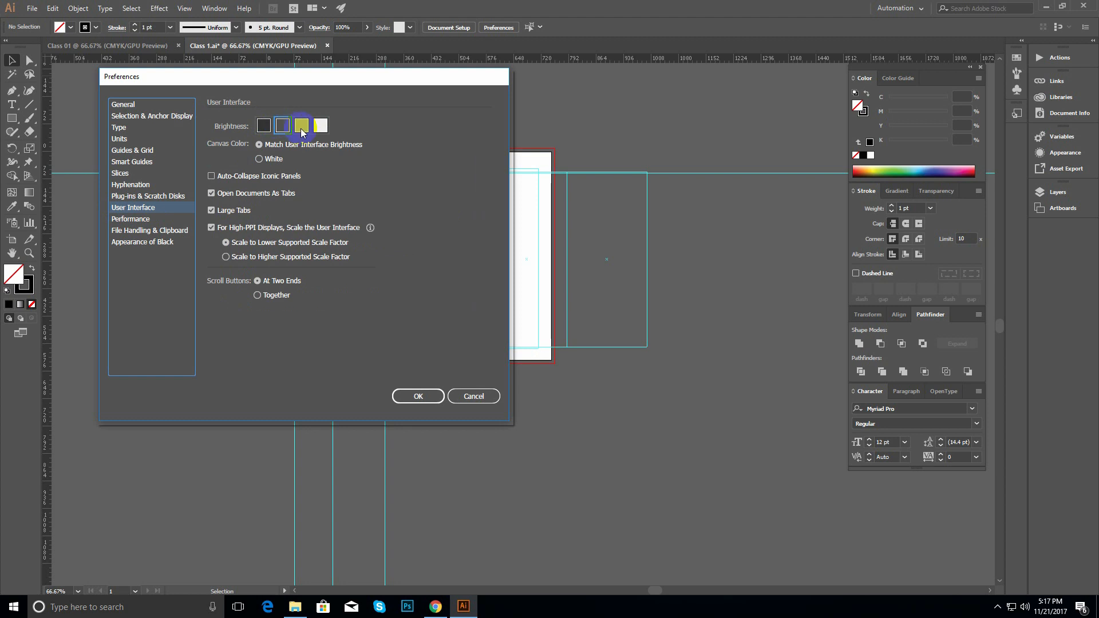
pyautogui.click(282, 127)
pyautogui.click(303, 126)
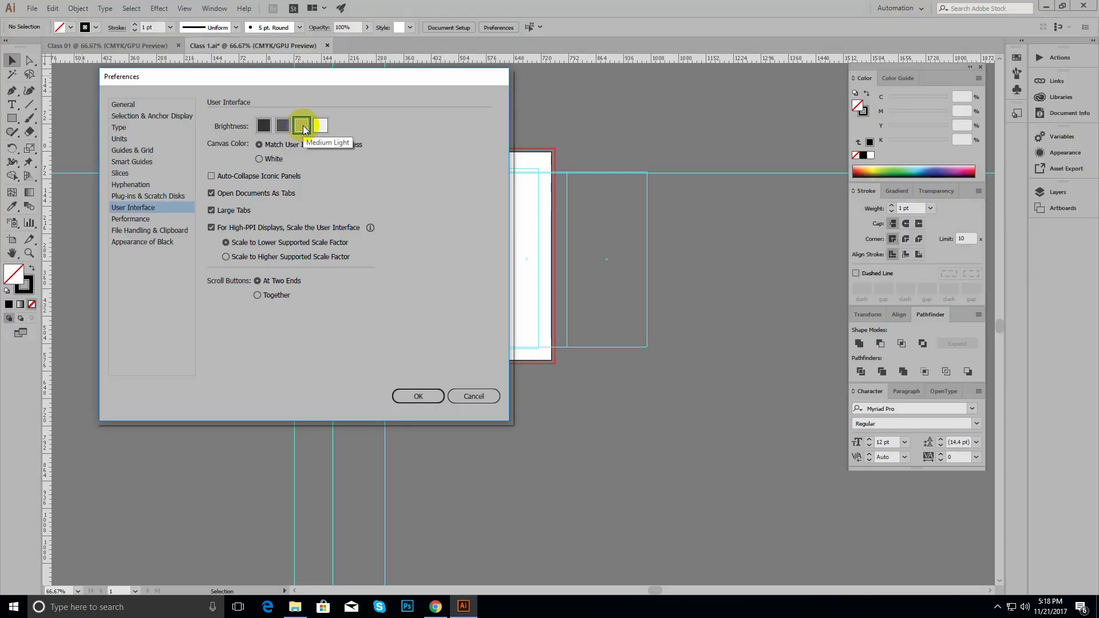
pyautogui.click(320, 129)
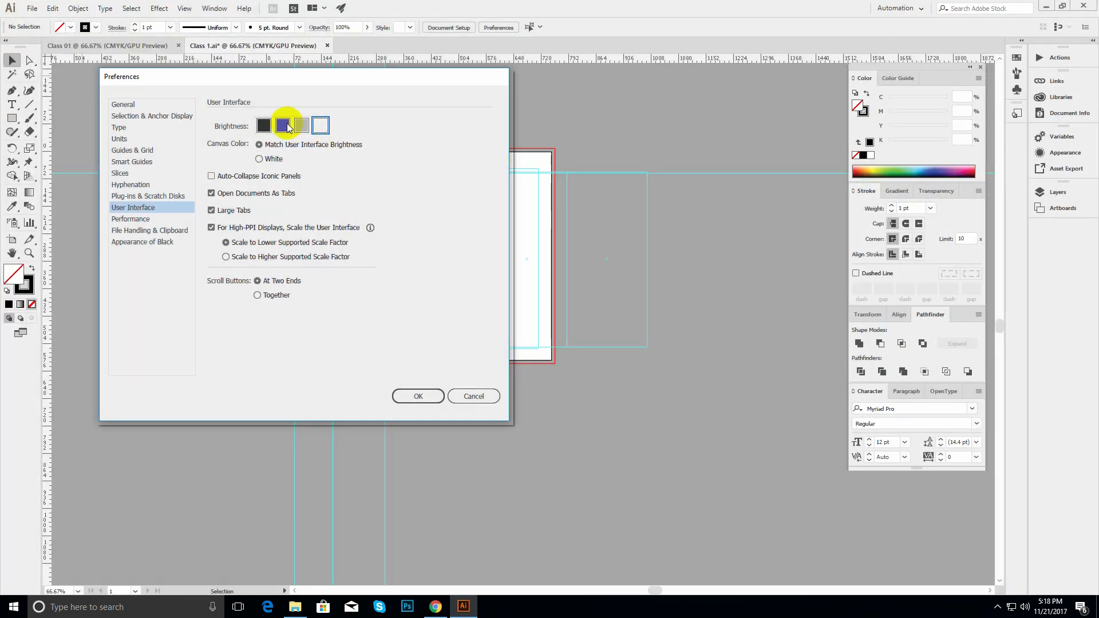
pyautogui.click(263, 126)
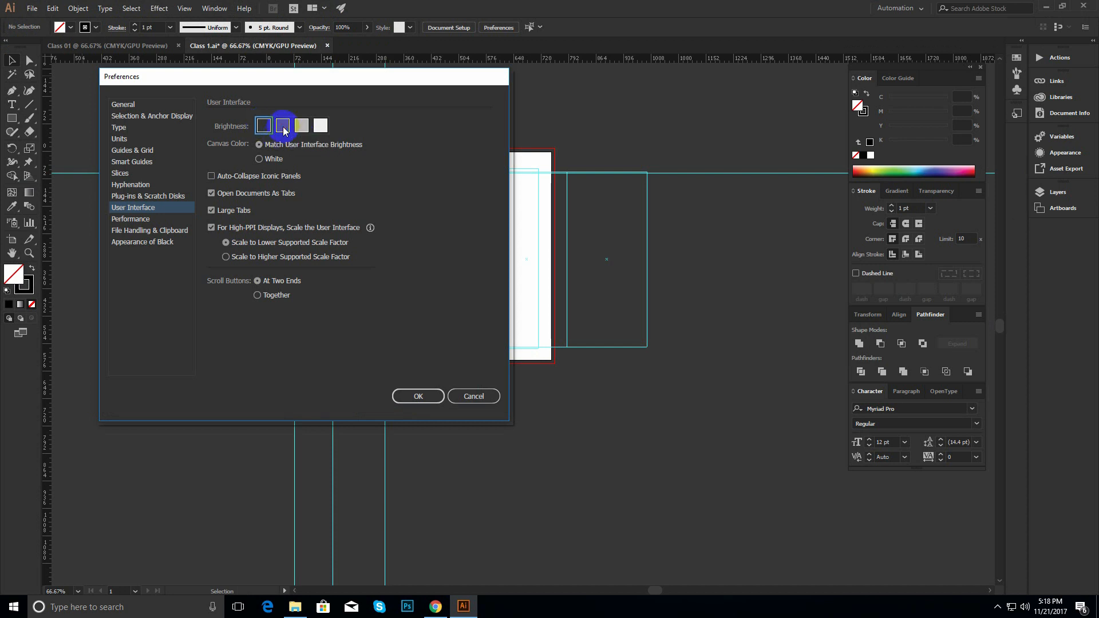
pyautogui.click(283, 126)
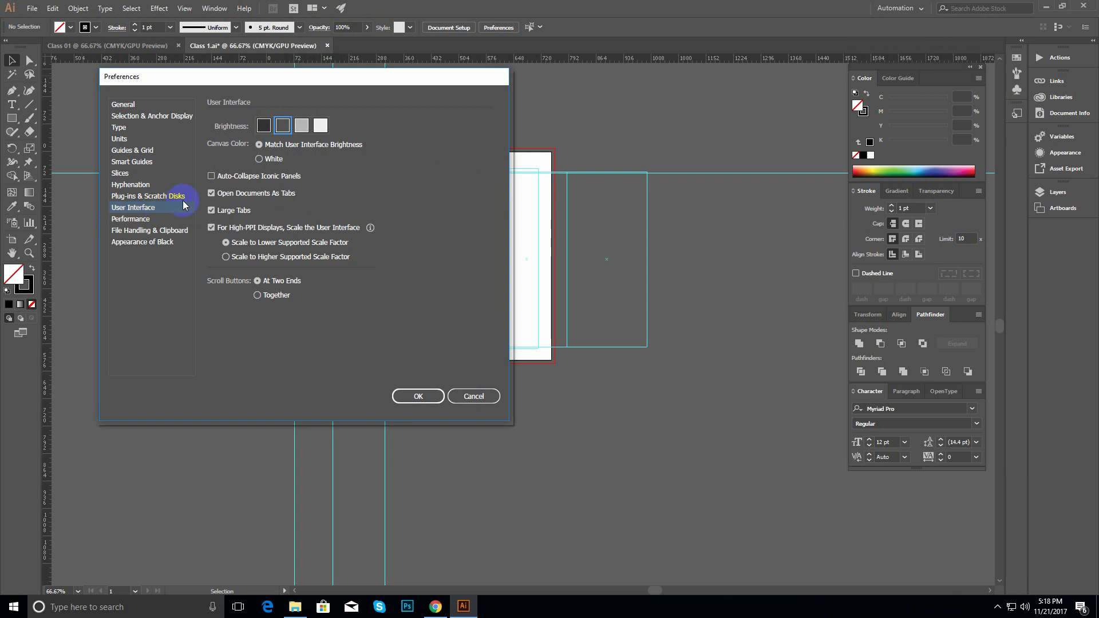
# - Look through the Performance preferences and the File Handling & Clipboard preferences
pyautogui.click(142, 220)
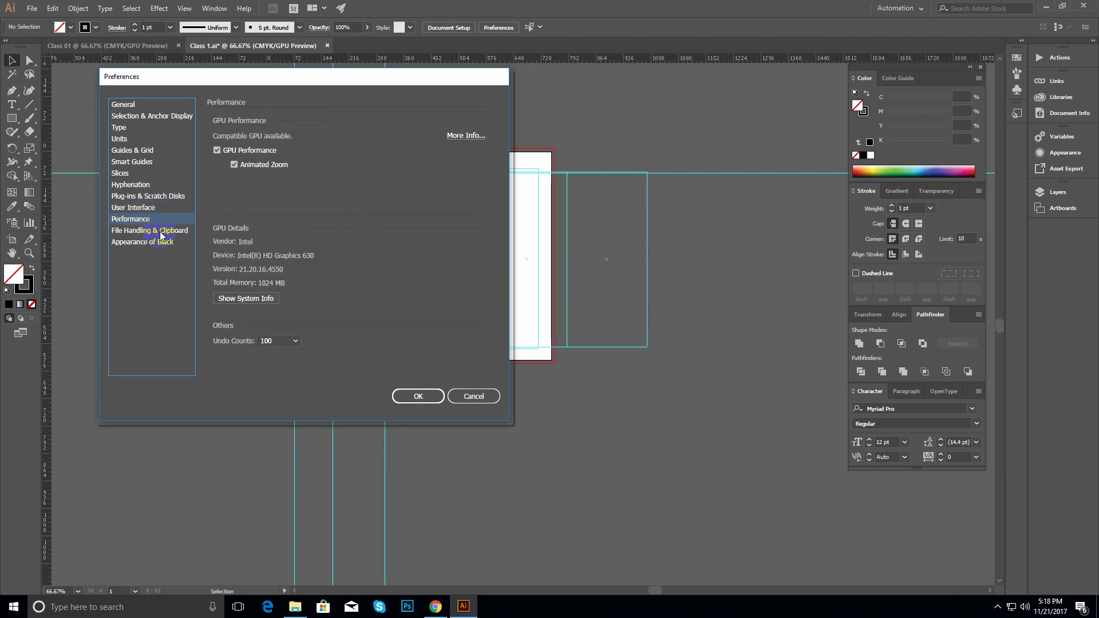
pyautogui.click(154, 231)
pyautogui.click(312, 77)
pyautogui.moveTo(312, 77); pyautogui.dragTo(288, 80)
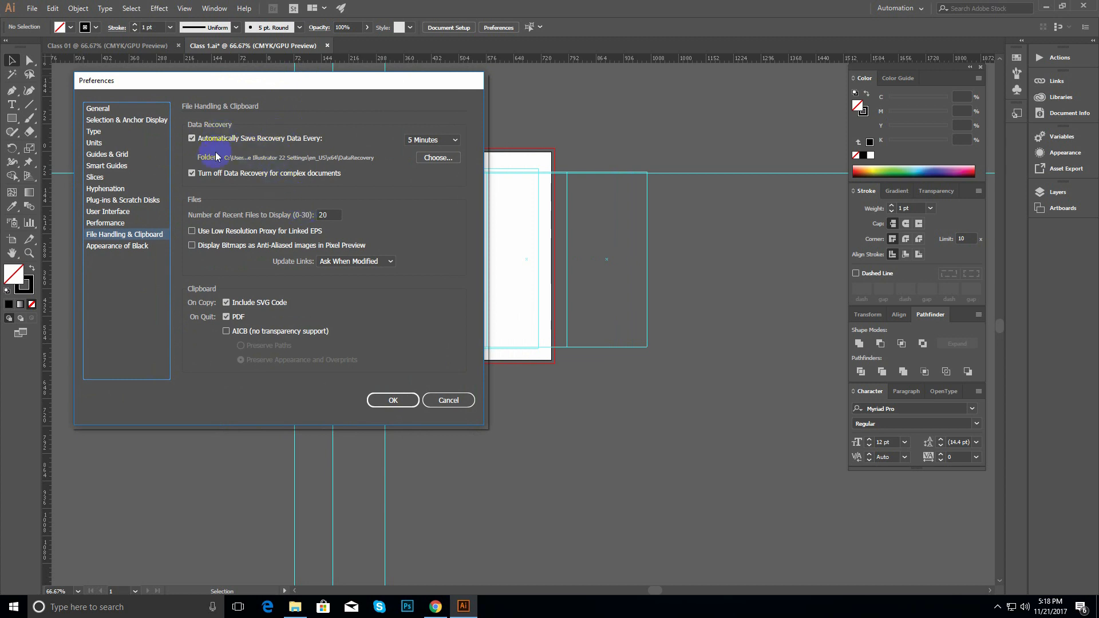
pyautogui.moveTo(205, 83); pyautogui.dragTo(293, 104)
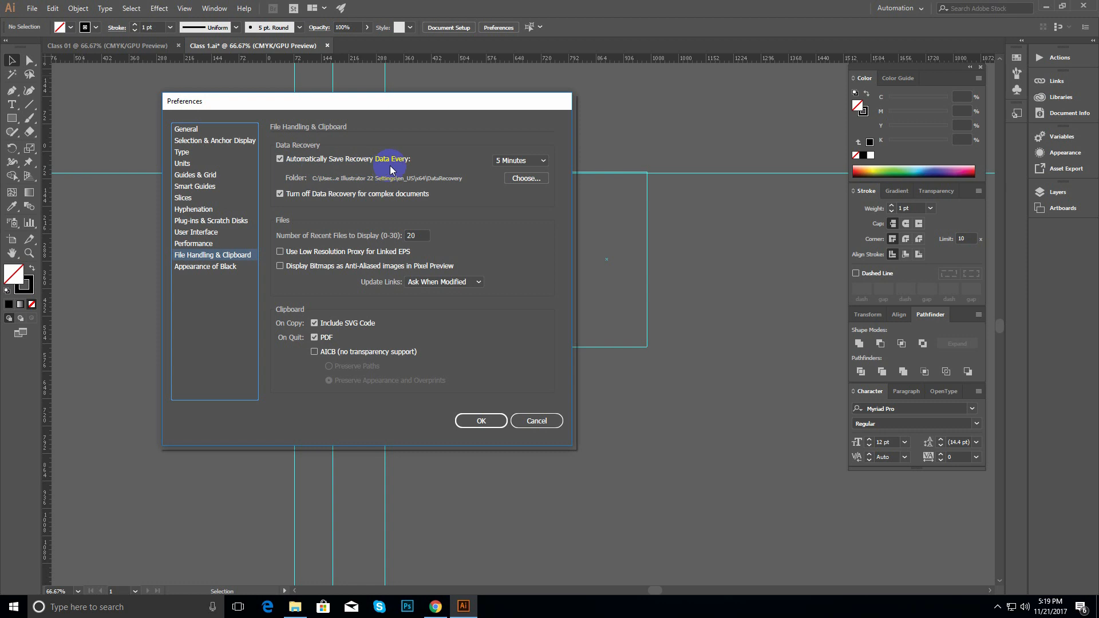
# - Try 2 and 10 minutes for the automatic recovery-data save interval, set it to 5 Minutes, and accept the preferences
pyautogui.click(525, 163)
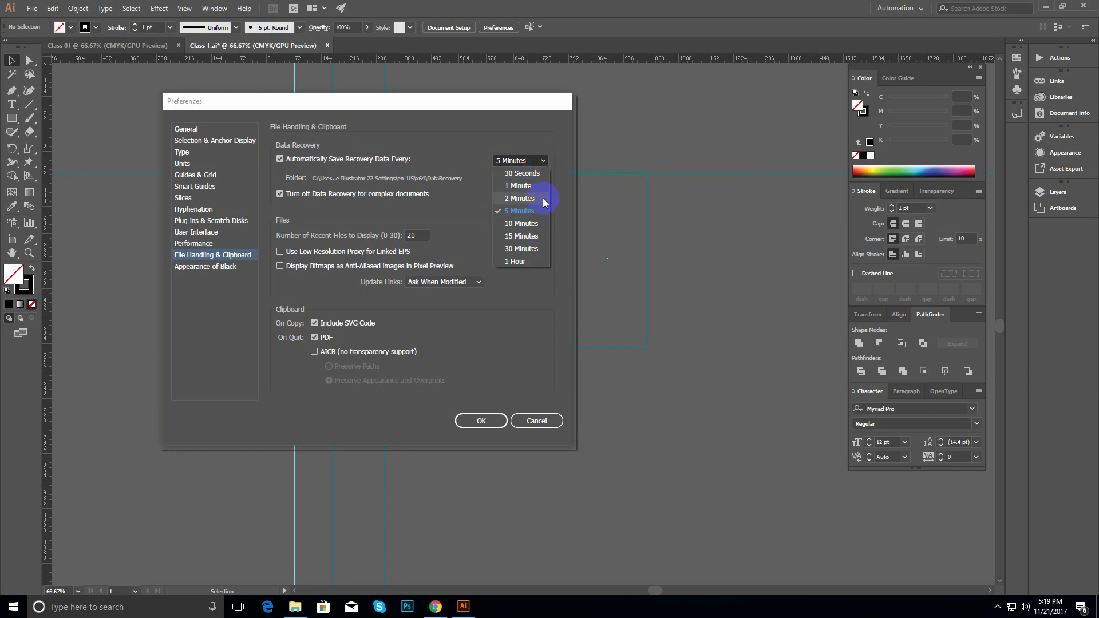
pyautogui.click(524, 213)
pyautogui.click(522, 160)
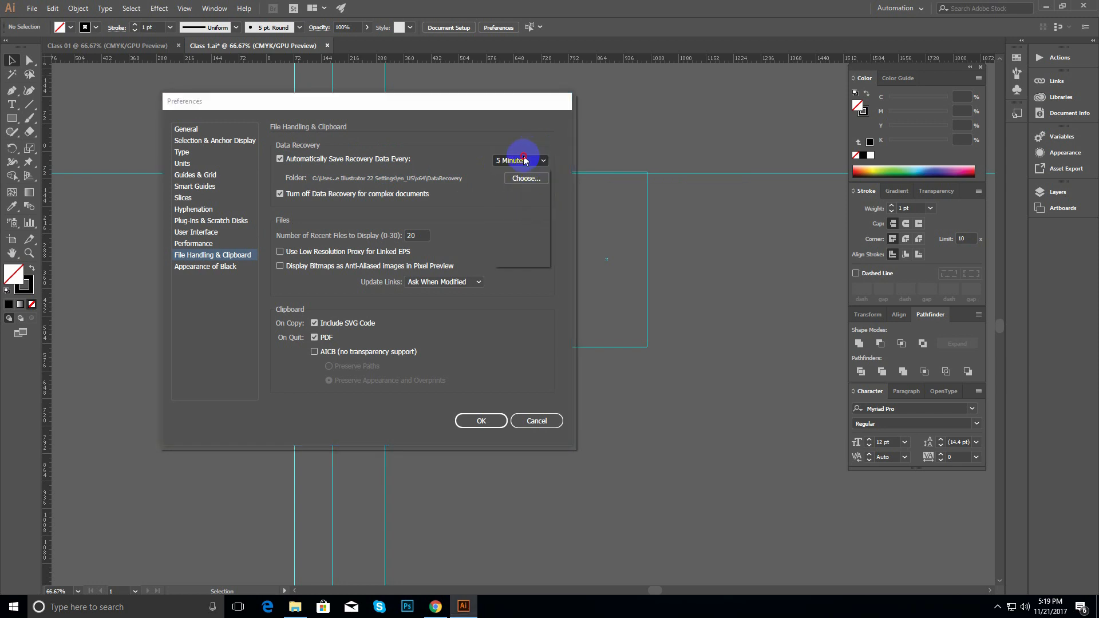
pyautogui.click(531, 197)
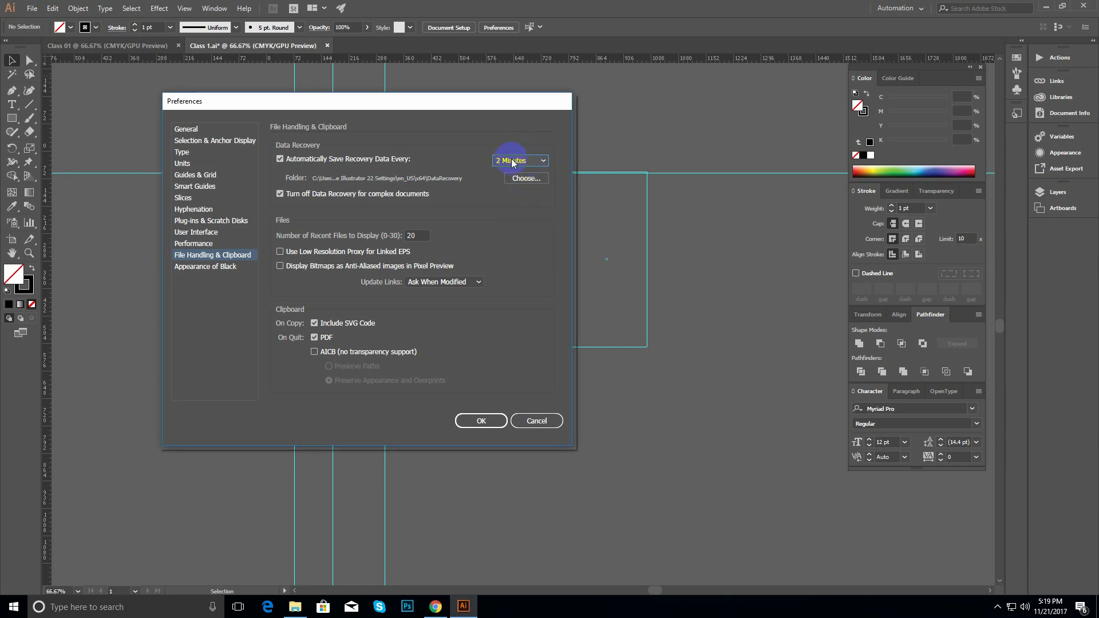
pyautogui.click(518, 161)
pyautogui.click(521, 223)
pyautogui.click(521, 161)
pyautogui.click(530, 213)
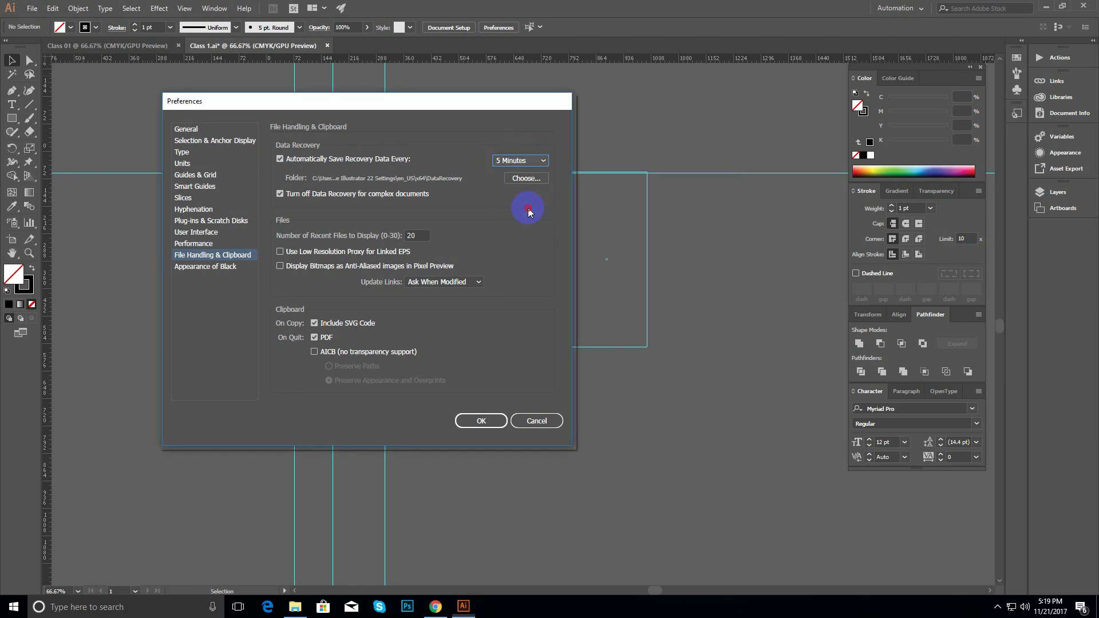
pyautogui.click(518, 161)
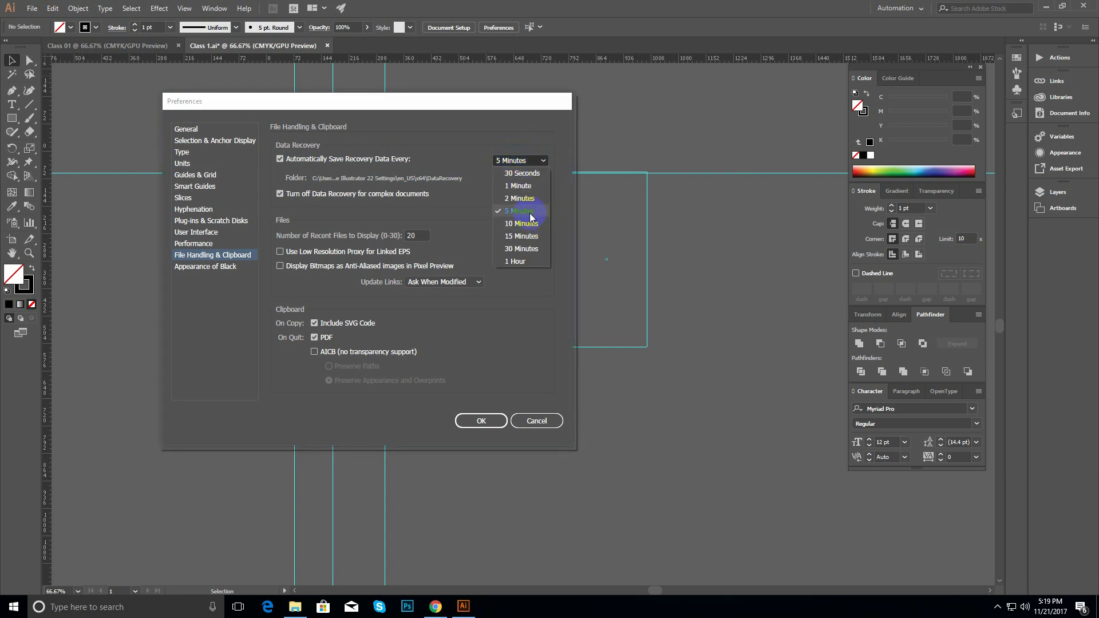
pyautogui.click(499, 152)
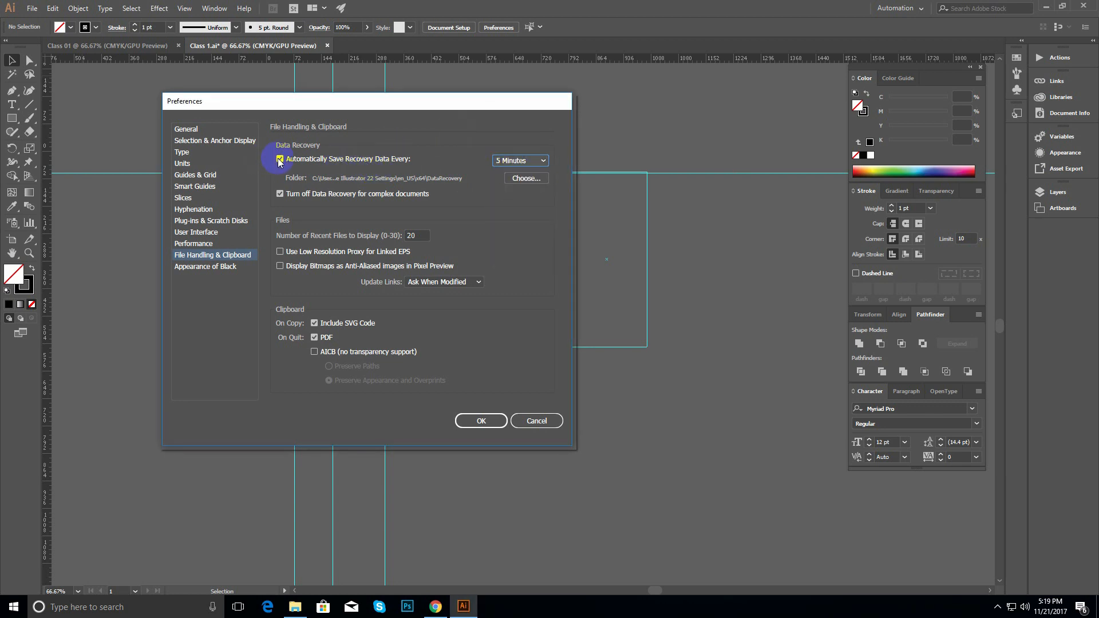
pyautogui.click(475, 419)
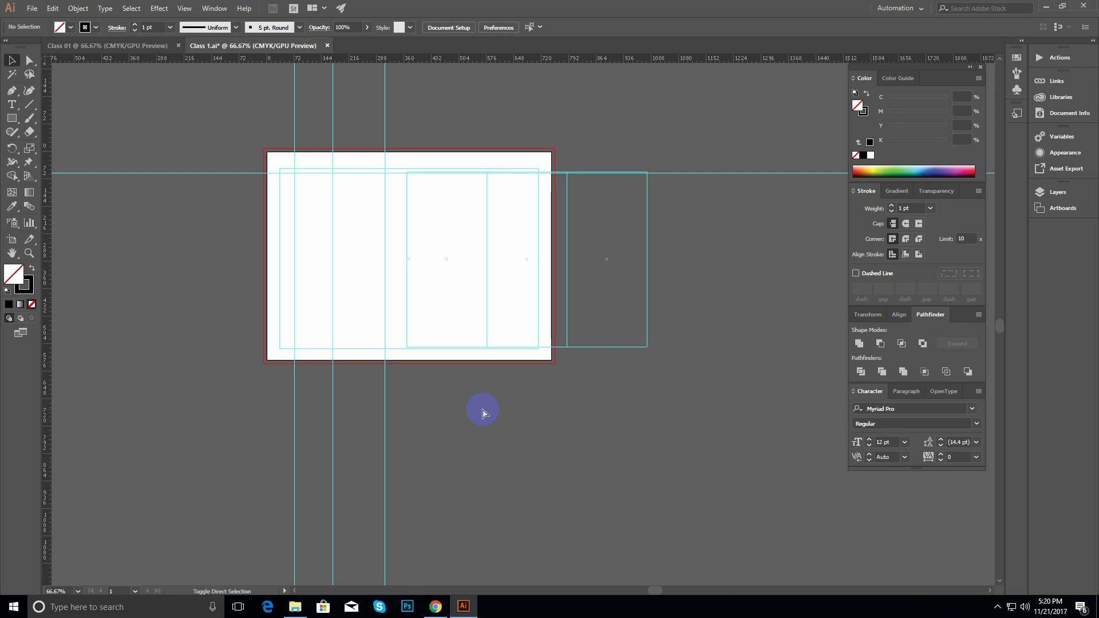
# - Try to save the document under the new name "Class 1 Resco" in the Batch - 3 folder, and cancel
pyautogui.hotkey('ctrl', 'shift', 's')
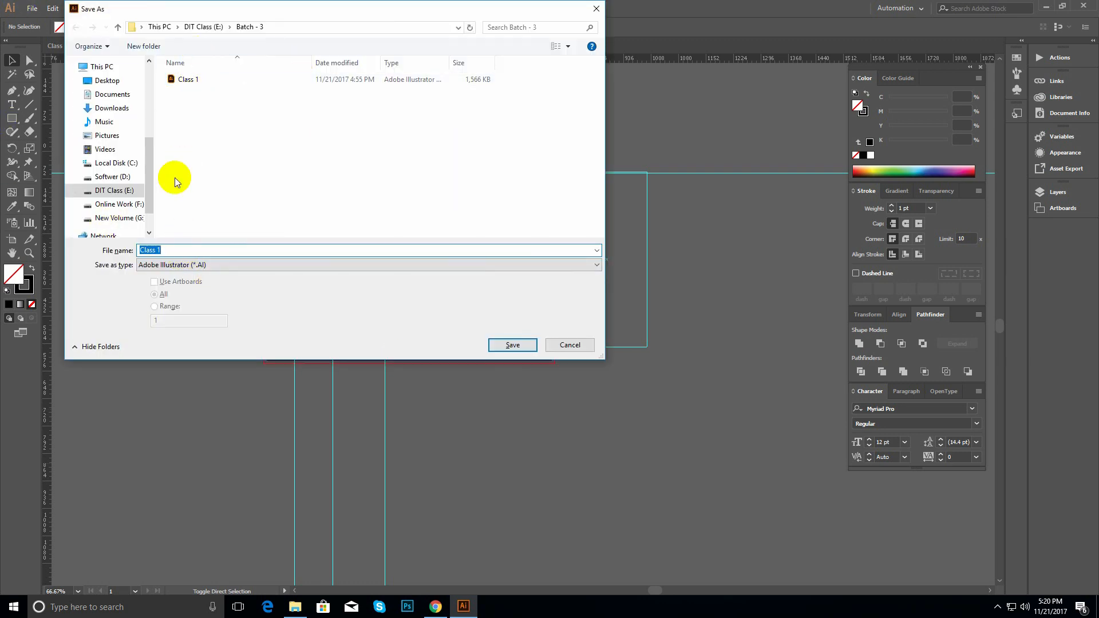
pyautogui.click(182, 250)
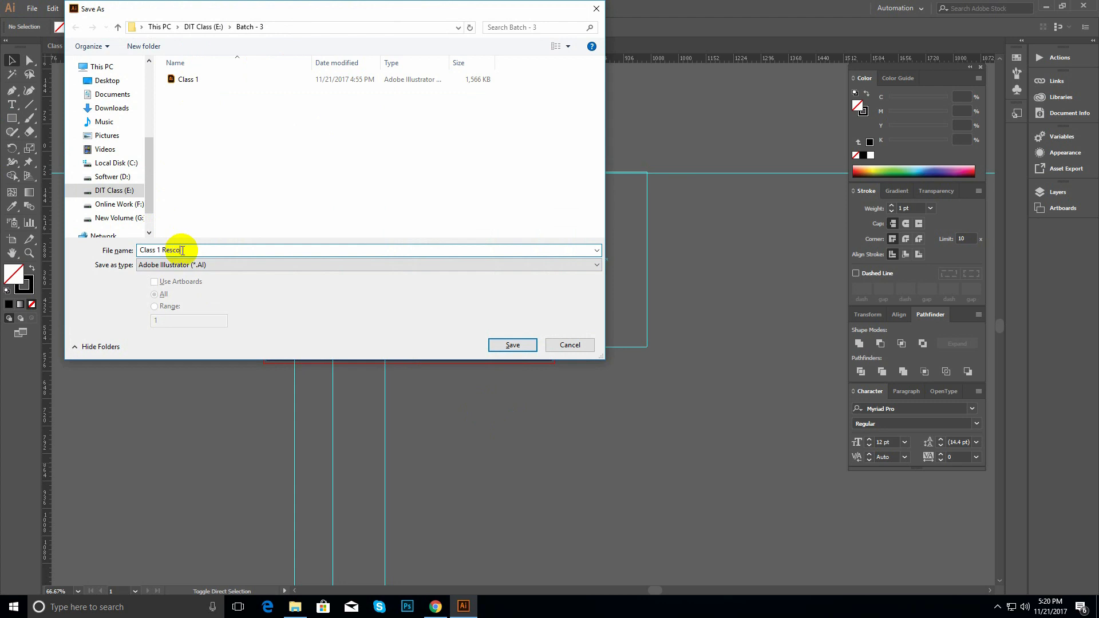
pyautogui.moveTo(399, 12); pyautogui.dragTo(555, 112)
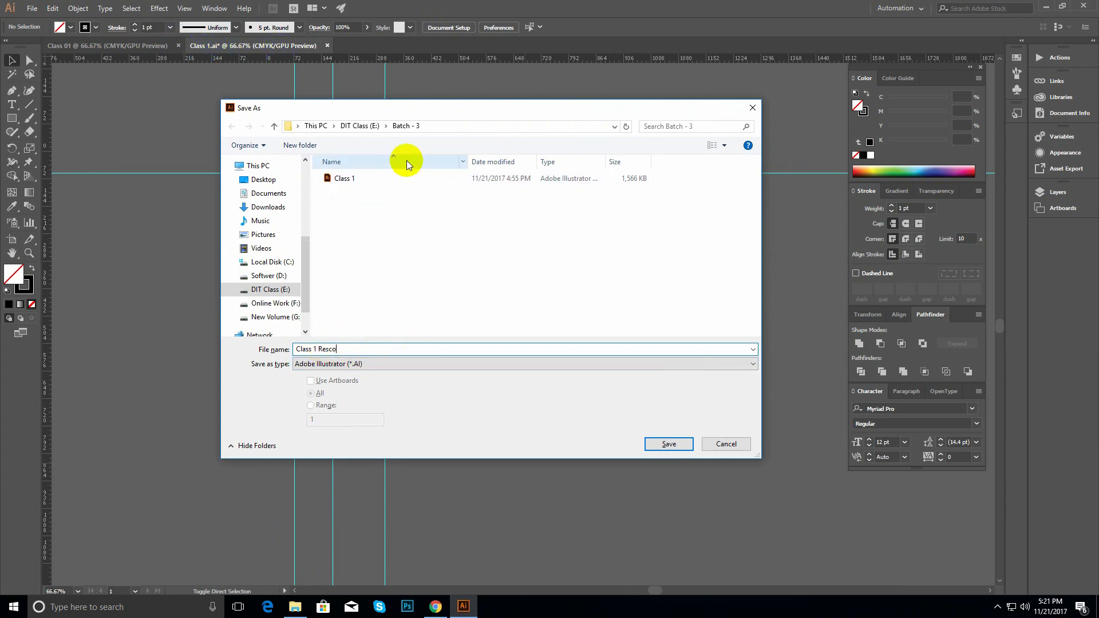
pyautogui.click(724, 445)
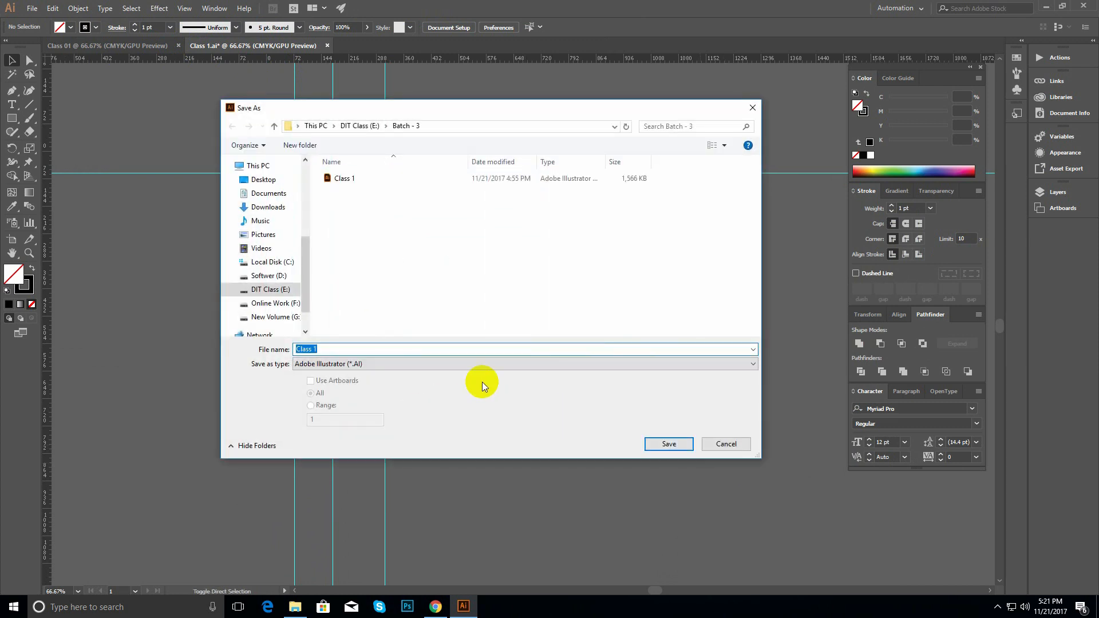
# - Try to save over the existing Class 1 file, decline the replacement, and cancel saving
pyautogui.doubleClick(344, 182)
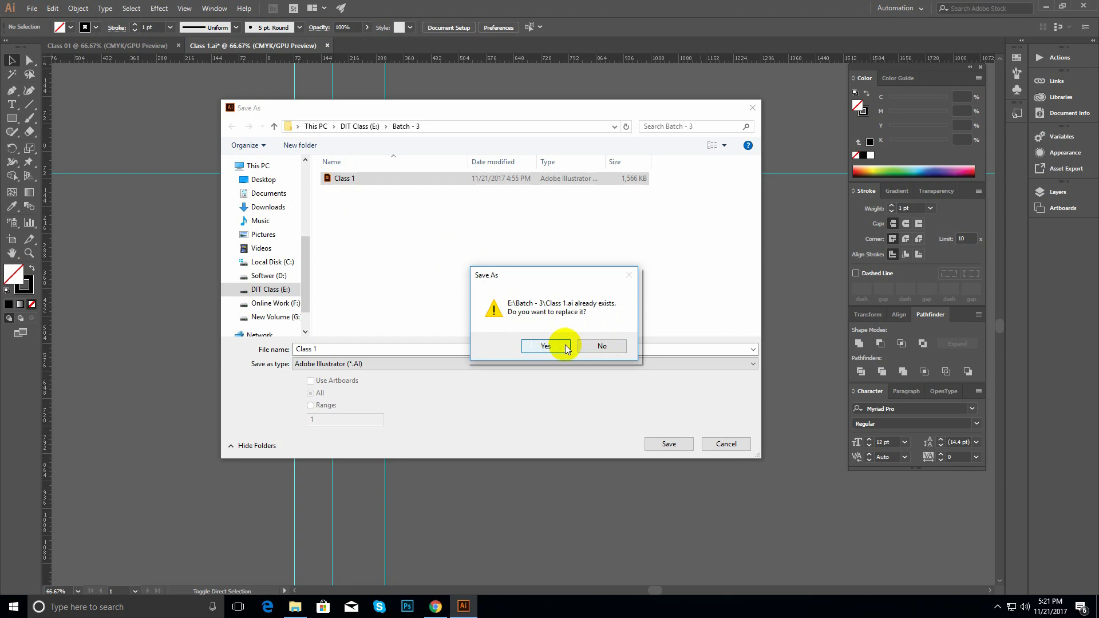
pyautogui.click(602, 347)
pyautogui.click(728, 443)
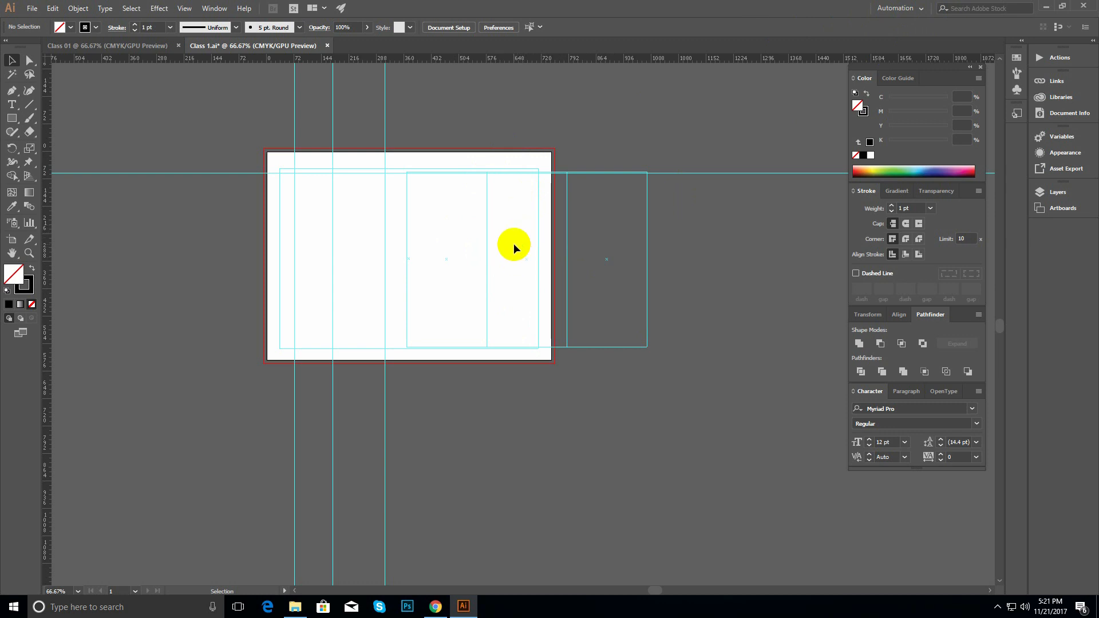
# - Open the File Handling & Clipboard preferences and review the available intervals for automatically saving recovery data
pyautogui.press('a')
pyautogui.hotkey('ctrl', 'k')
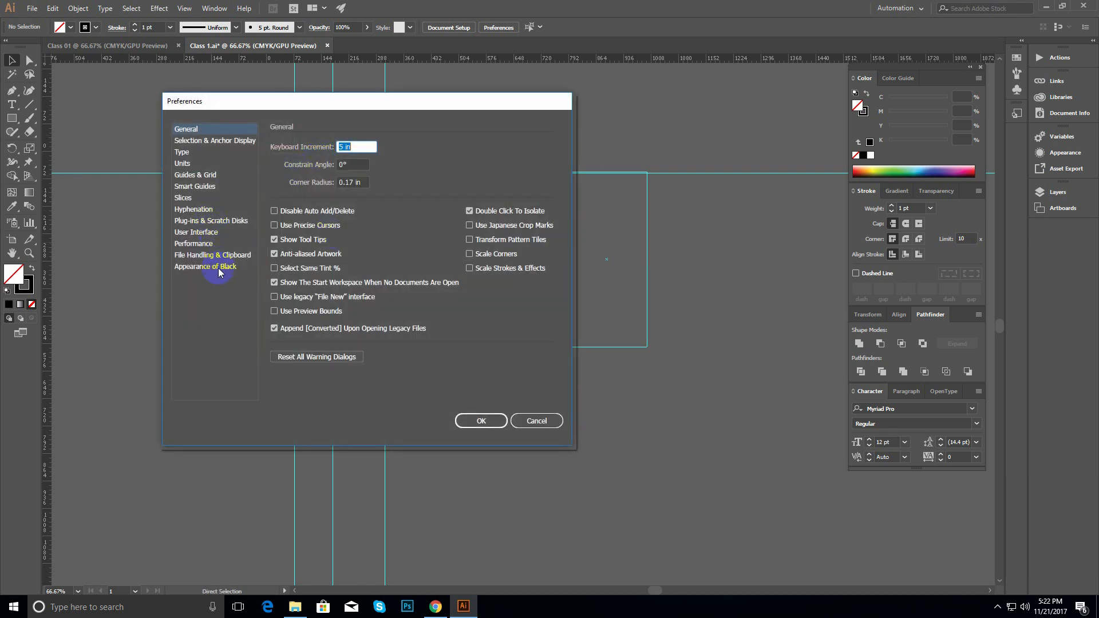
pyautogui.click(190, 255)
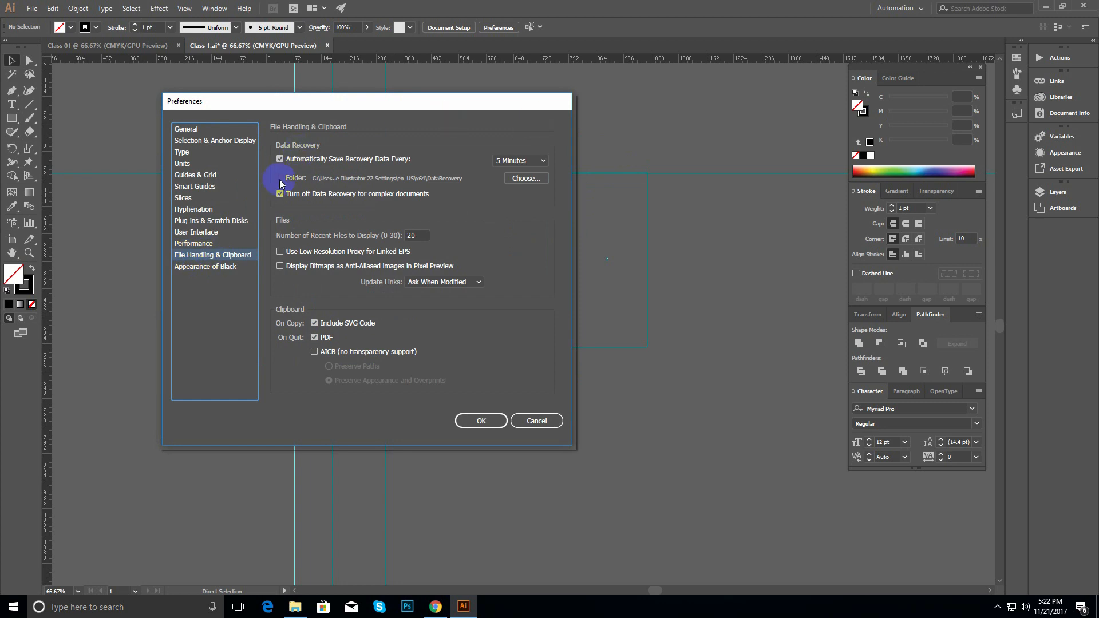
pyautogui.click(520, 161)
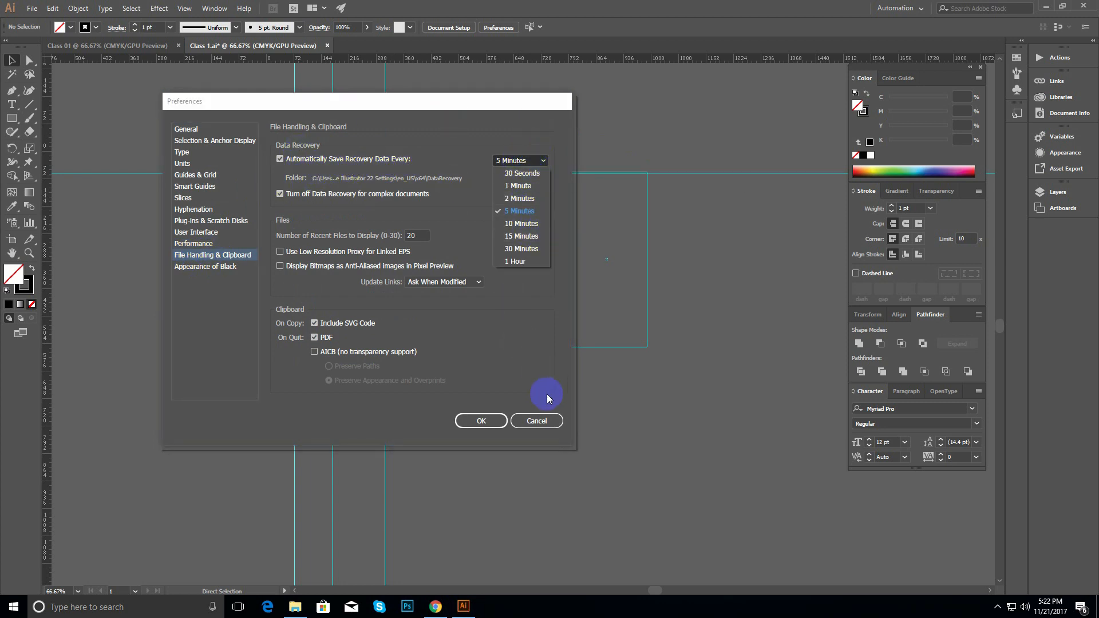
pyautogui.click(513, 336)
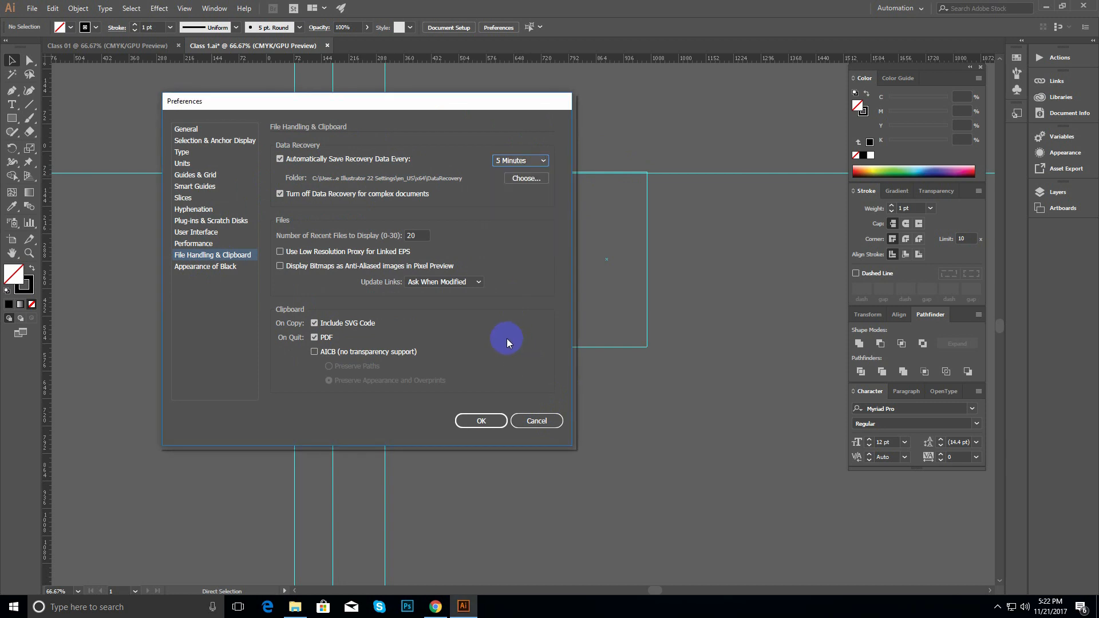
# - Search Windows for the Run app and pin it to the taskbar
pyautogui.click(140, 607)
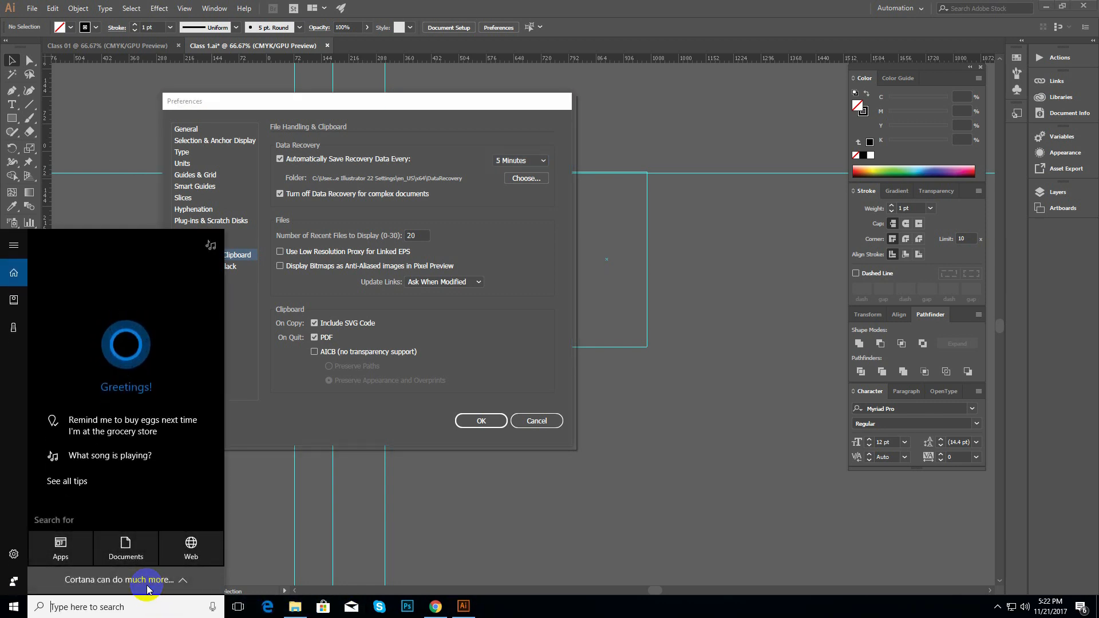
pyautogui.write('Run')
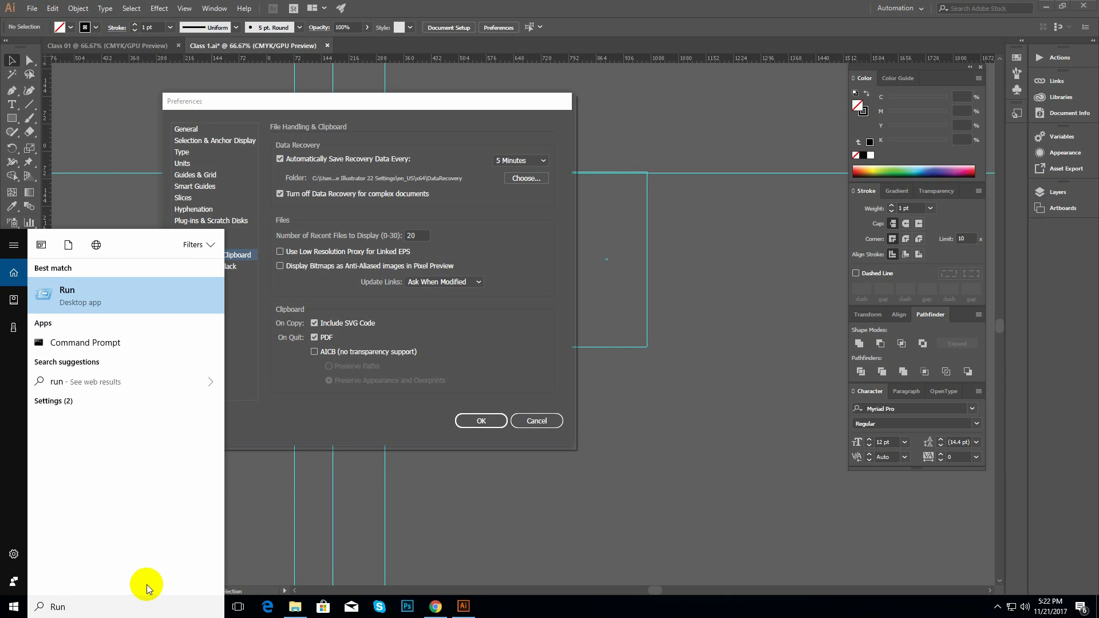
pyautogui.rightClick(68, 294)
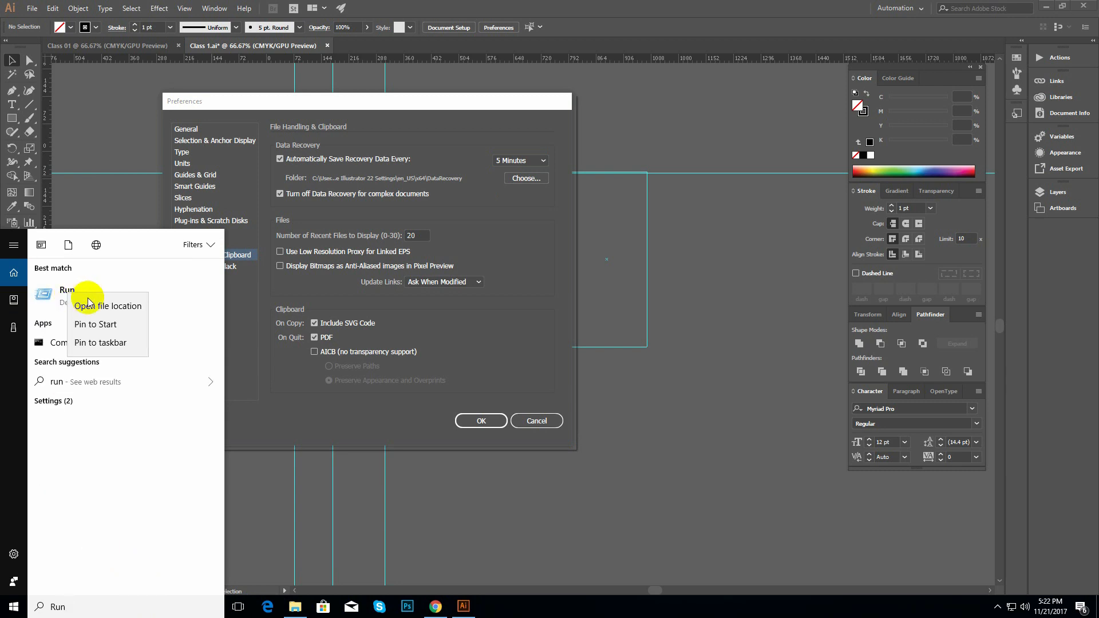
pyautogui.click(112, 343)
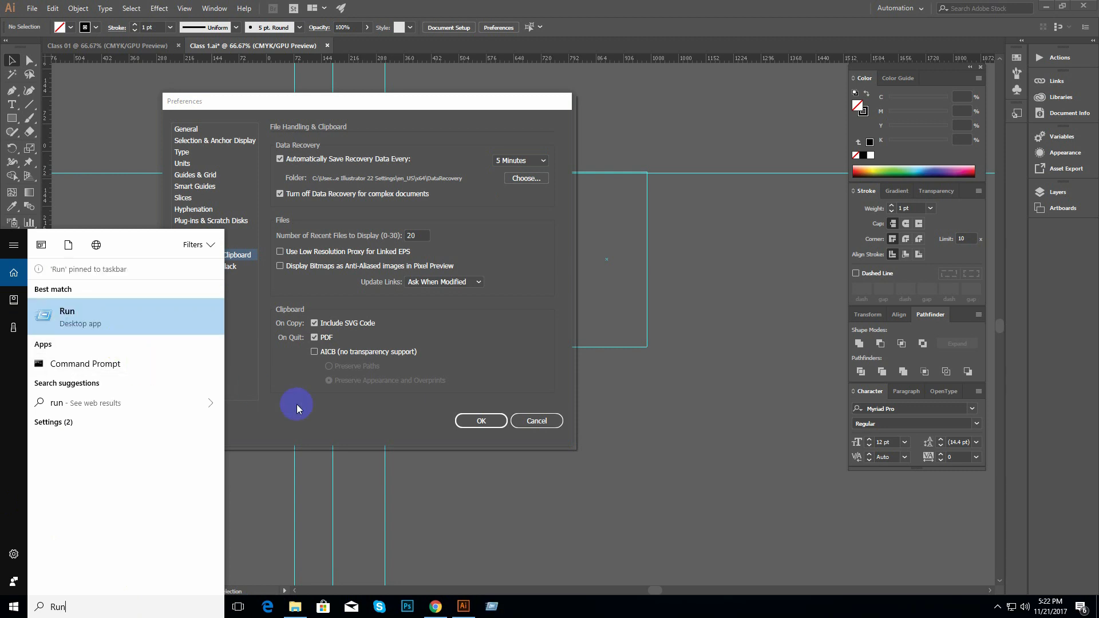
pyautogui.click(561, 604)
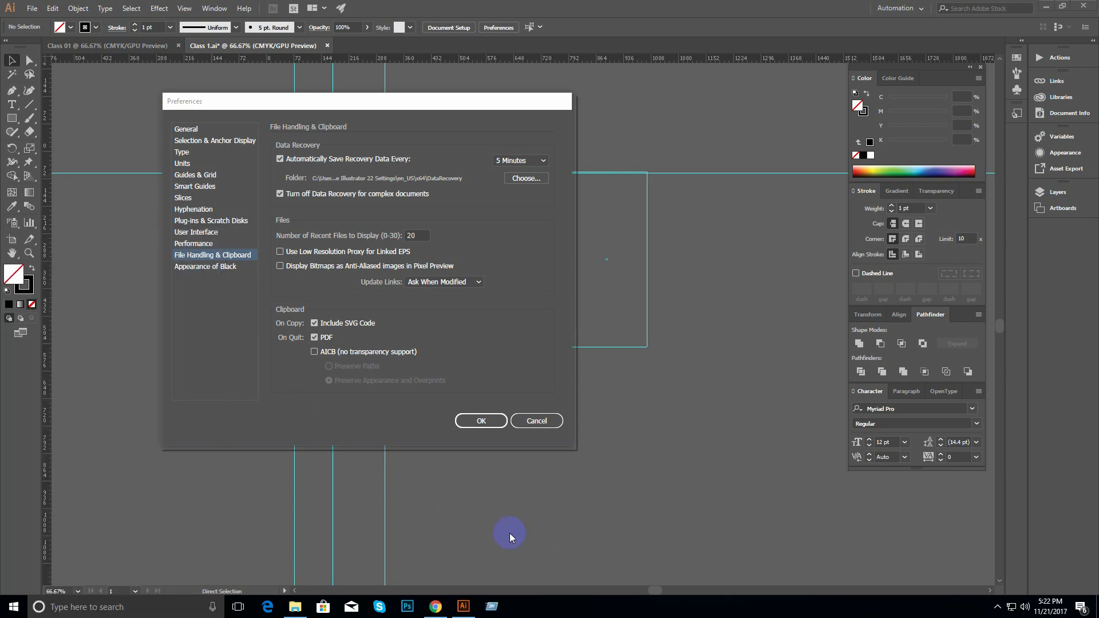
# - Open the Windows Temp folder through Run with the command temp and look through its contents
pyautogui.click(139, 606)
pyautogui.write('Run')
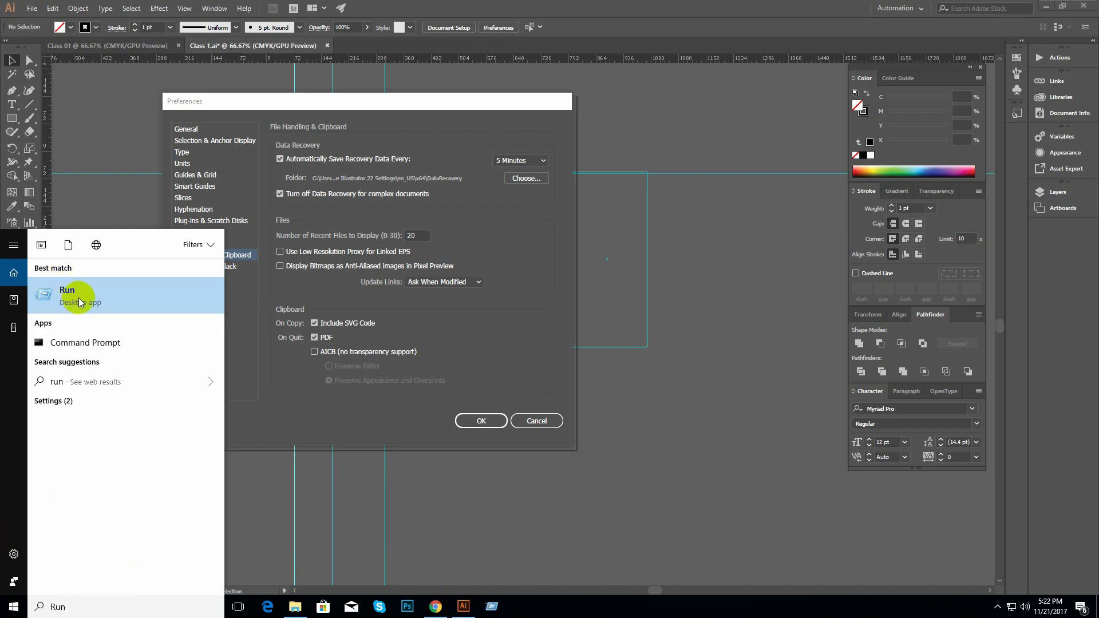
pyautogui.click(482, 418)
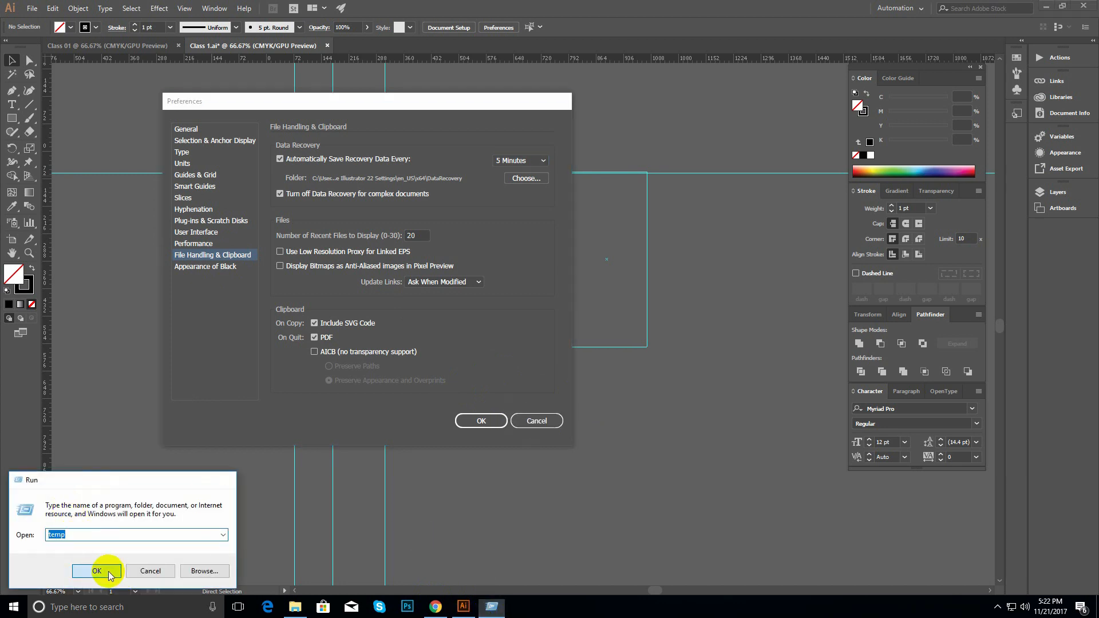
pyautogui.click(106, 571)
pyautogui.scroll(-3, 393, 395)
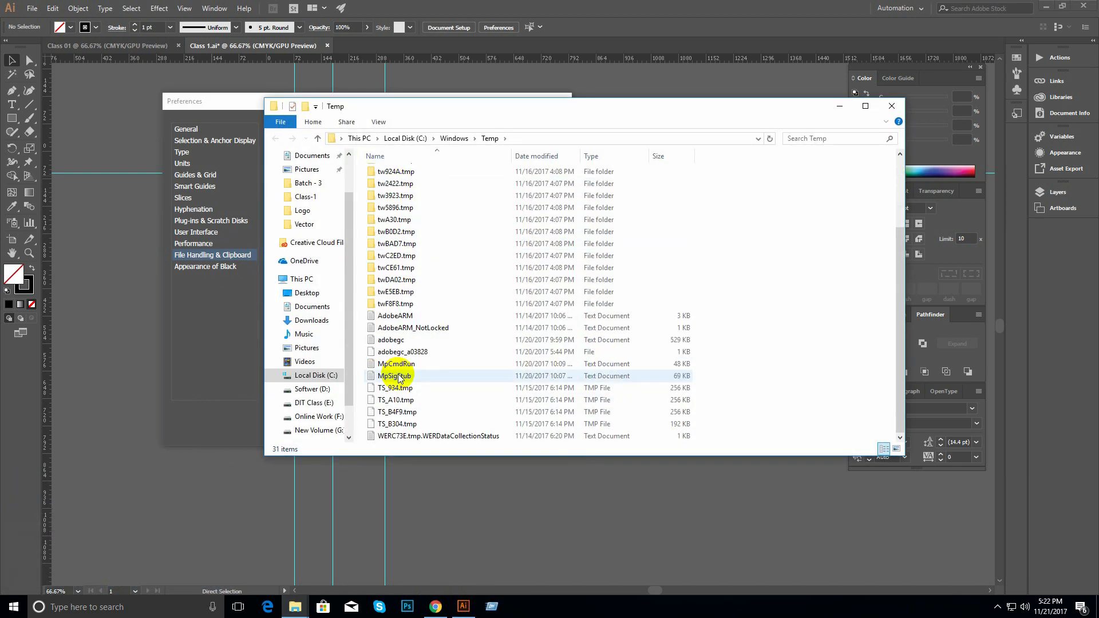
pyautogui.scroll(3, 395, 401)
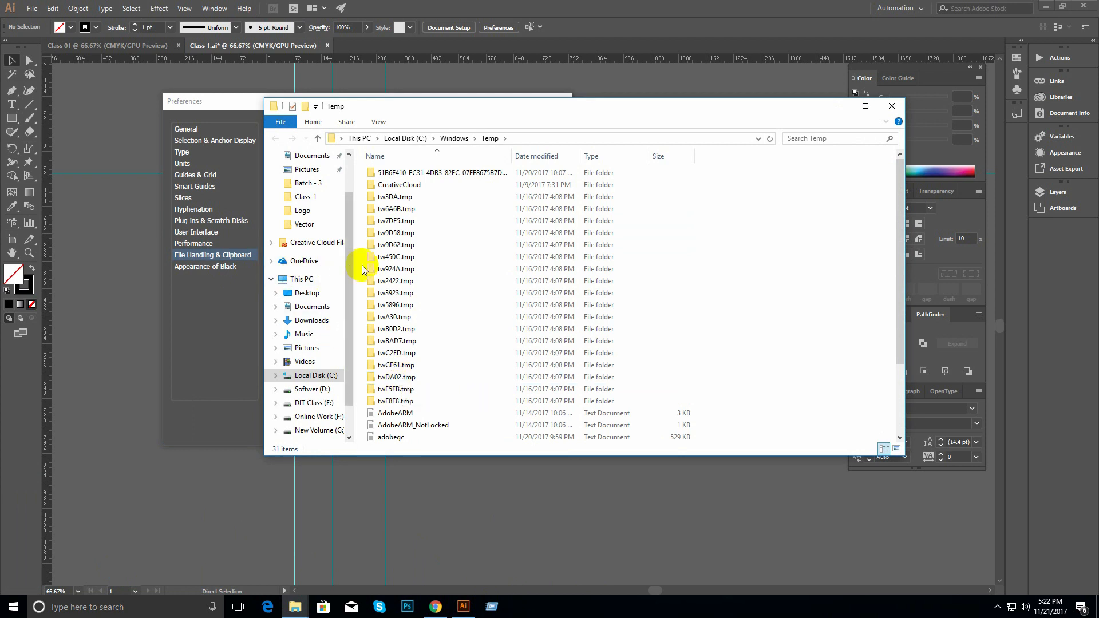
# - Permanently delete everything in the Windows Temp folder, skip the files in use, and close the folder
pyautogui.click(383, 270)
pyautogui.hotkey('ctrl', 'a')
pyautogui.hotkey('shift', 'Delete')
pyautogui.press('Return')
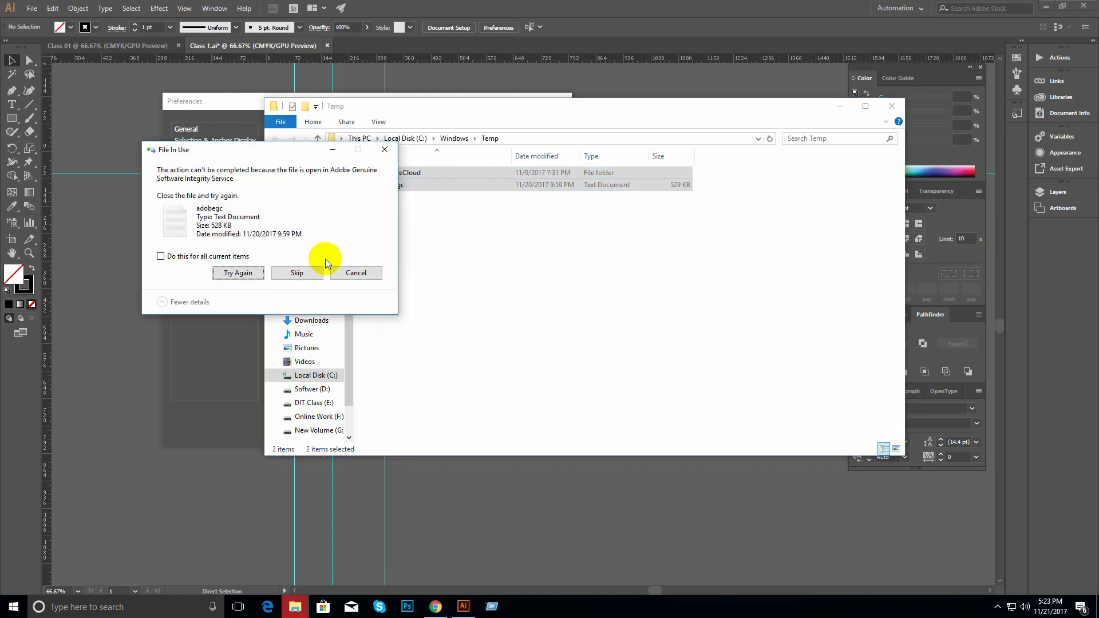
pyautogui.click(234, 256)
pyautogui.click(297, 272)
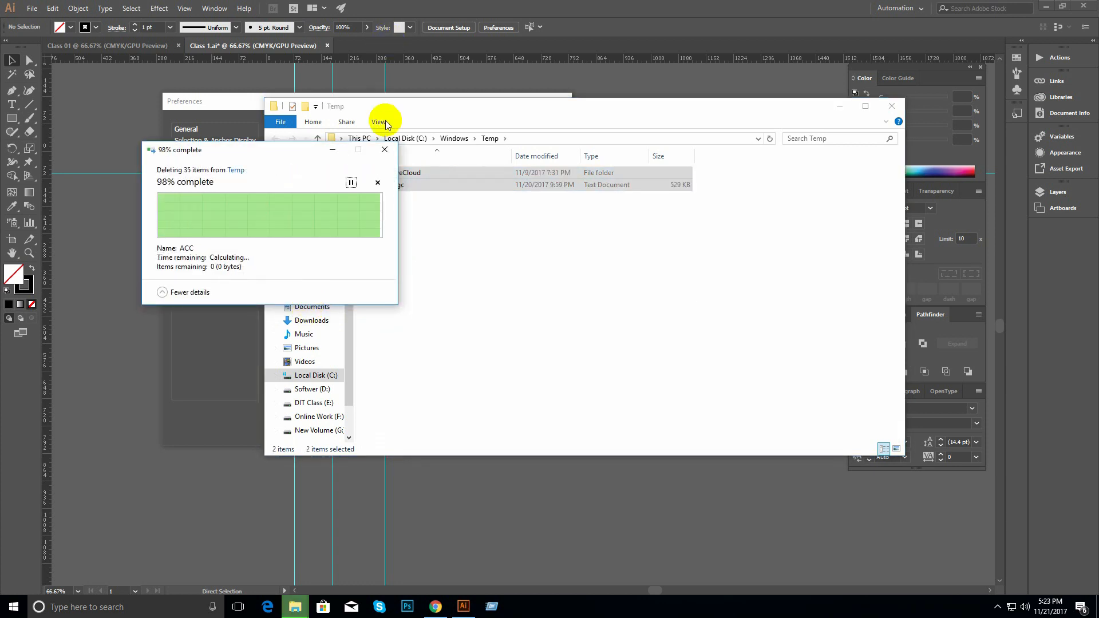
pyautogui.click(891, 105)
# - Open the user's local Temp folder through Run with the command %temp%
pyautogui.click(492, 606)
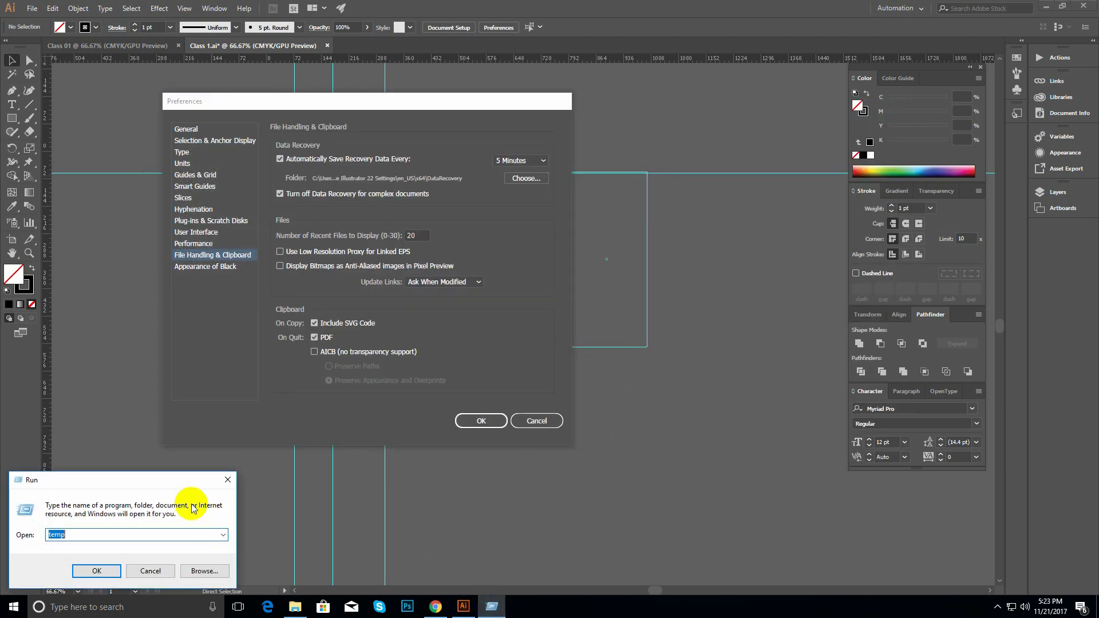
pyautogui.click(95, 533)
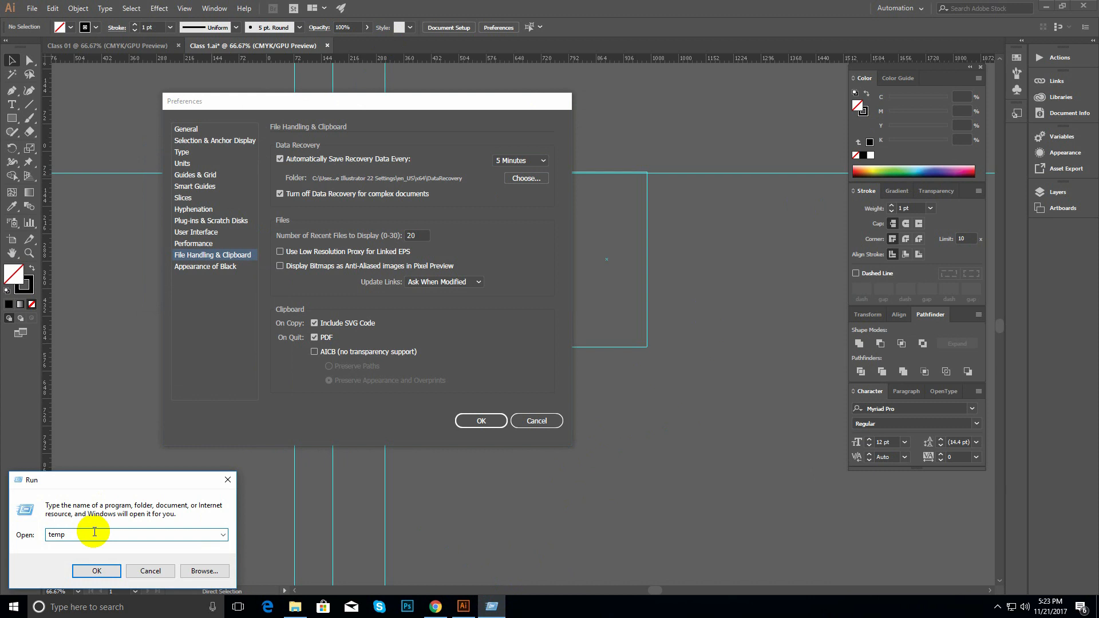
pyautogui.write('%')
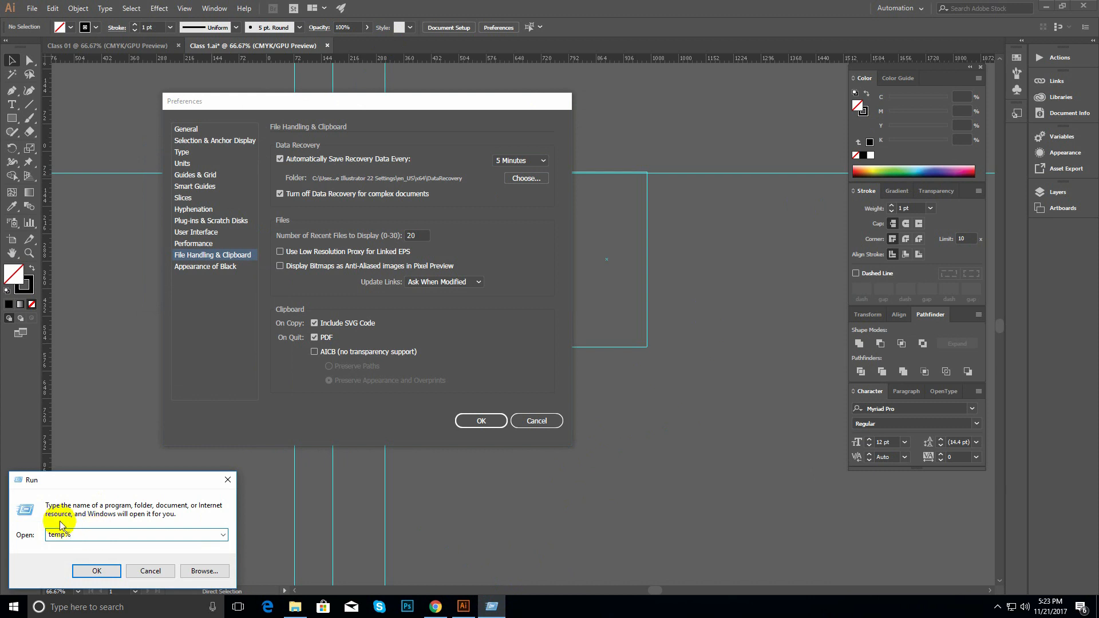
pyautogui.click(49, 535)
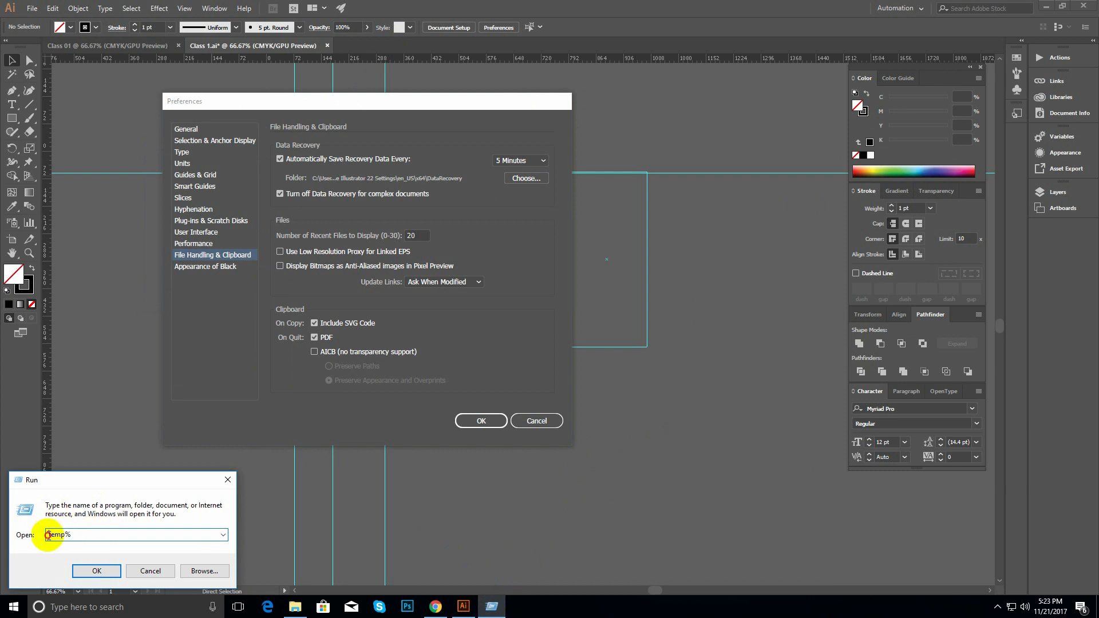
pyautogui.write('%')
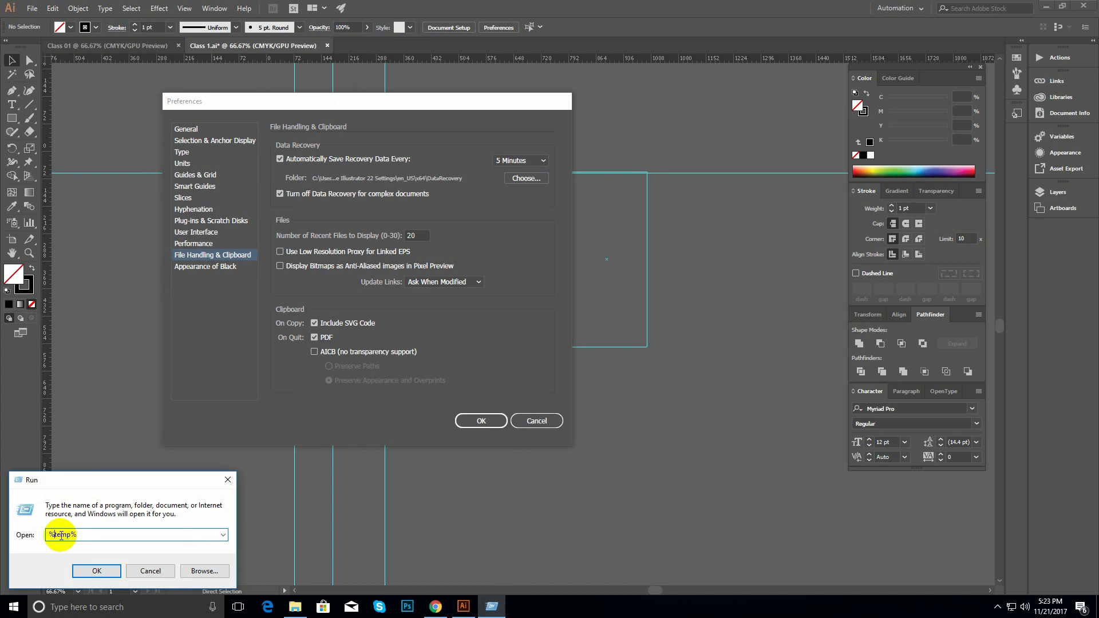
pyautogui.press('Return')
# - Permanently delete everything in the user's Temp folder with administrator permission, skip all files in use, and close the folder and deletion progress windows
pyautogui.click(453, 272)
pyautogui.hotkey('ctrl', 'a')
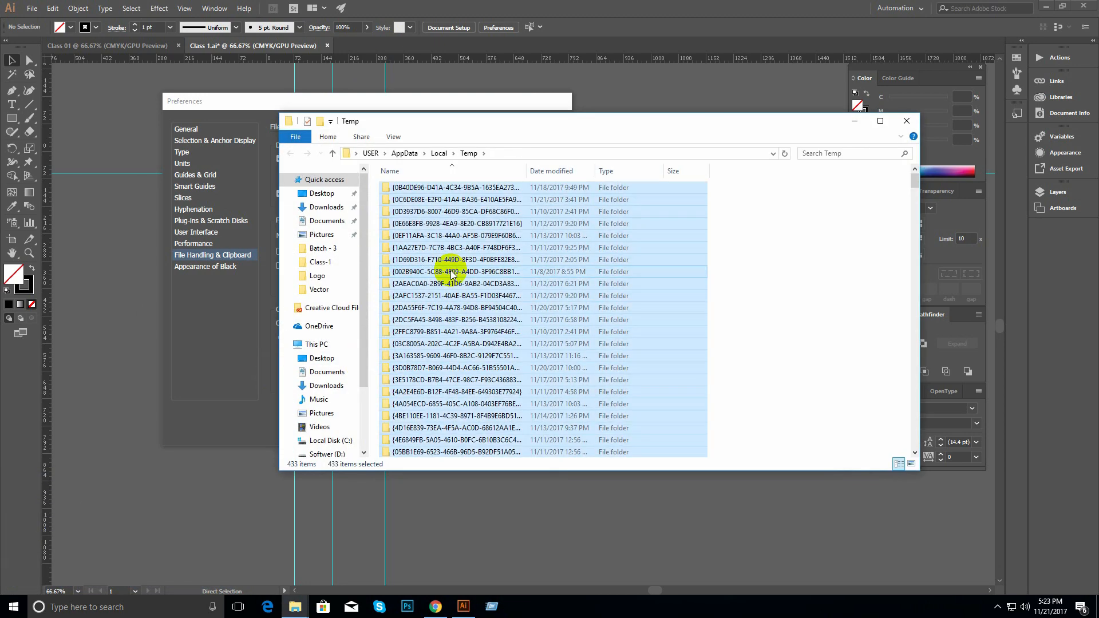
pyautogui.hotkey('shift', 'Delete')
pyautogui.press('Return')
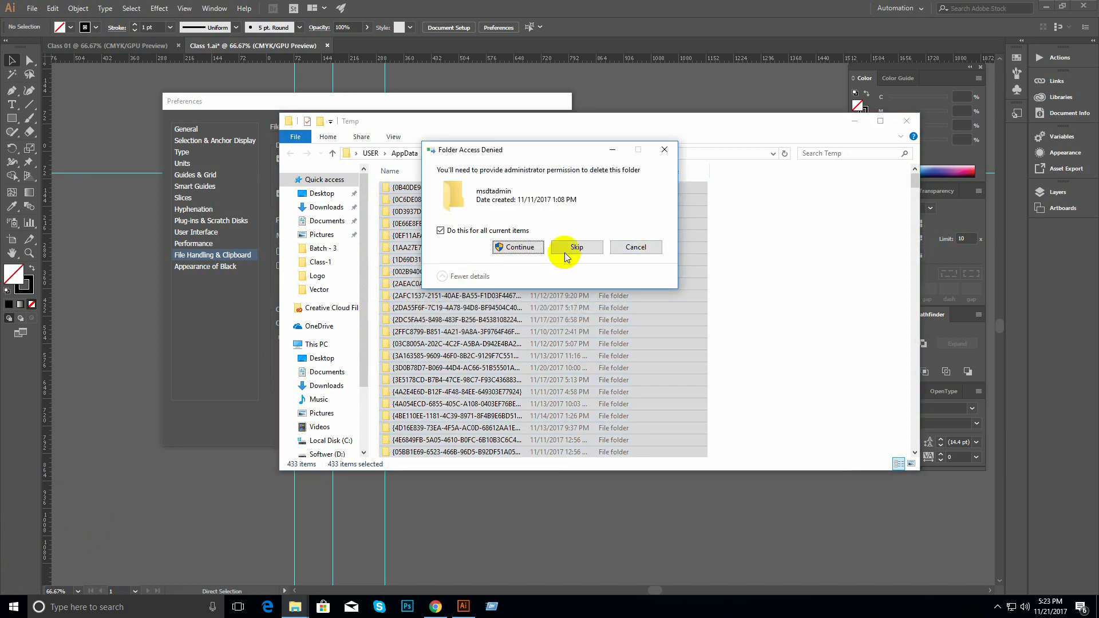
pyautogui.click(518, 247)
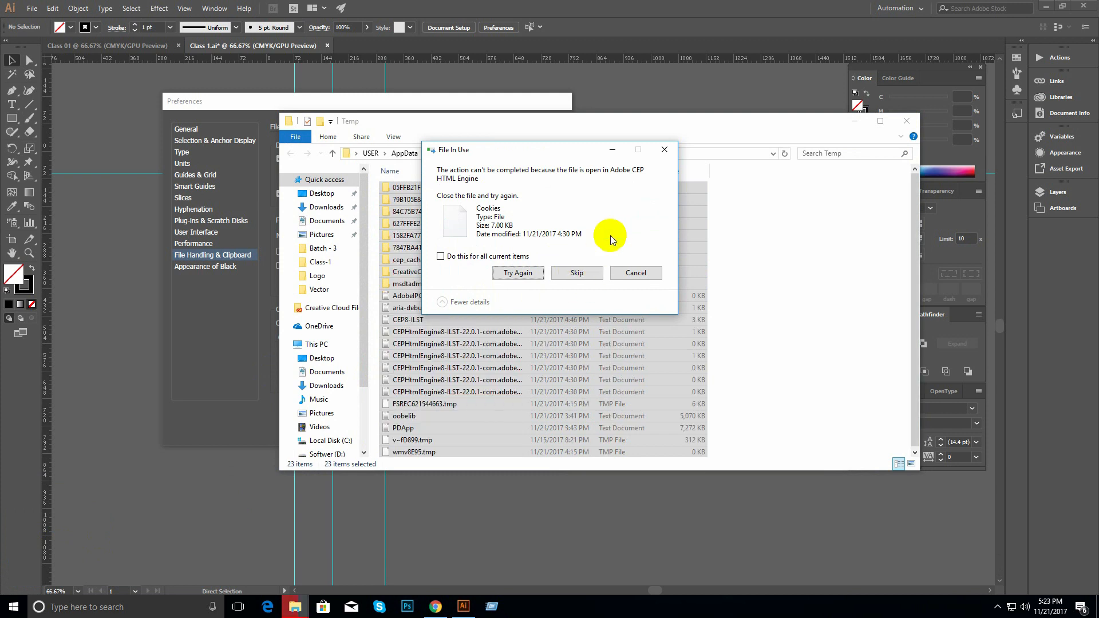
pyautogui.click(580, 281)
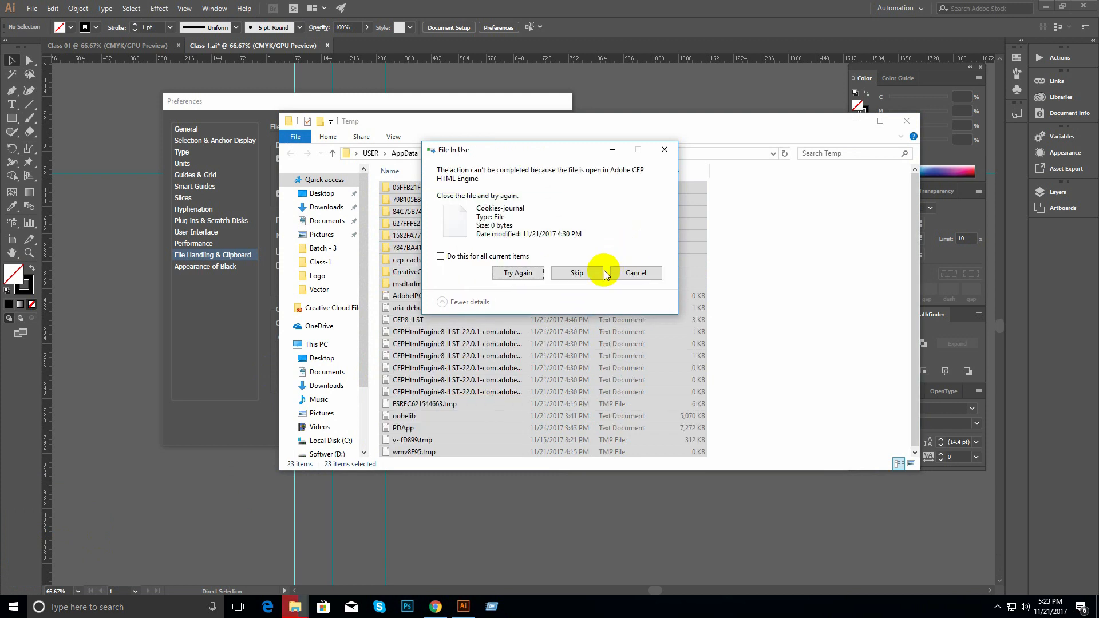
pyautogui.click(574, 273)
pyautogui.click(449, 257)
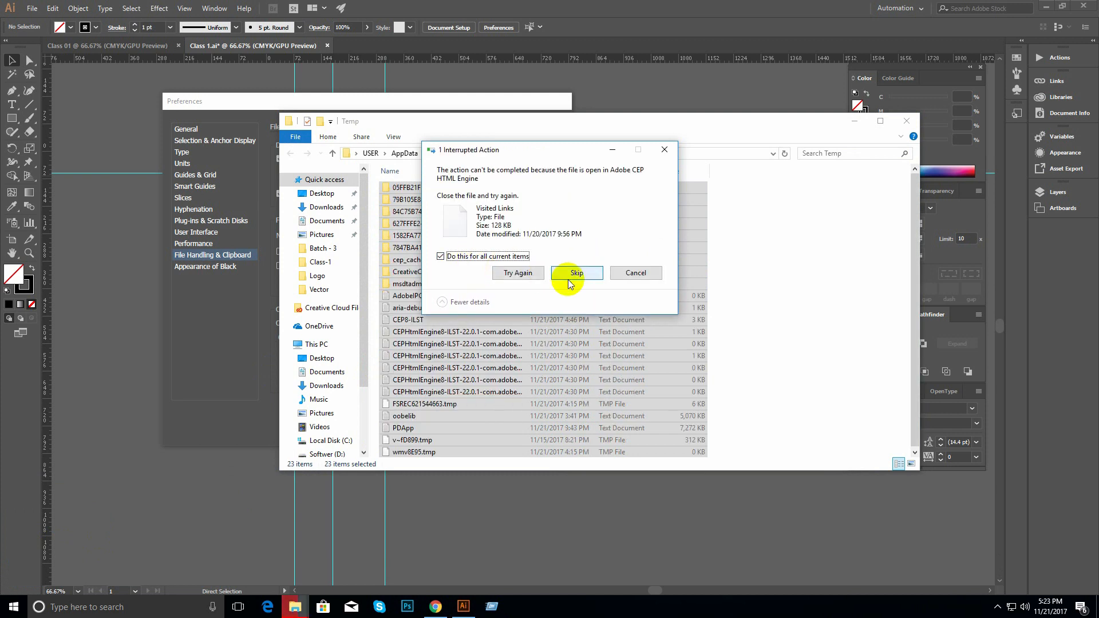
pyautogui.click(572, 273)
pyautogui.click(906, 122)
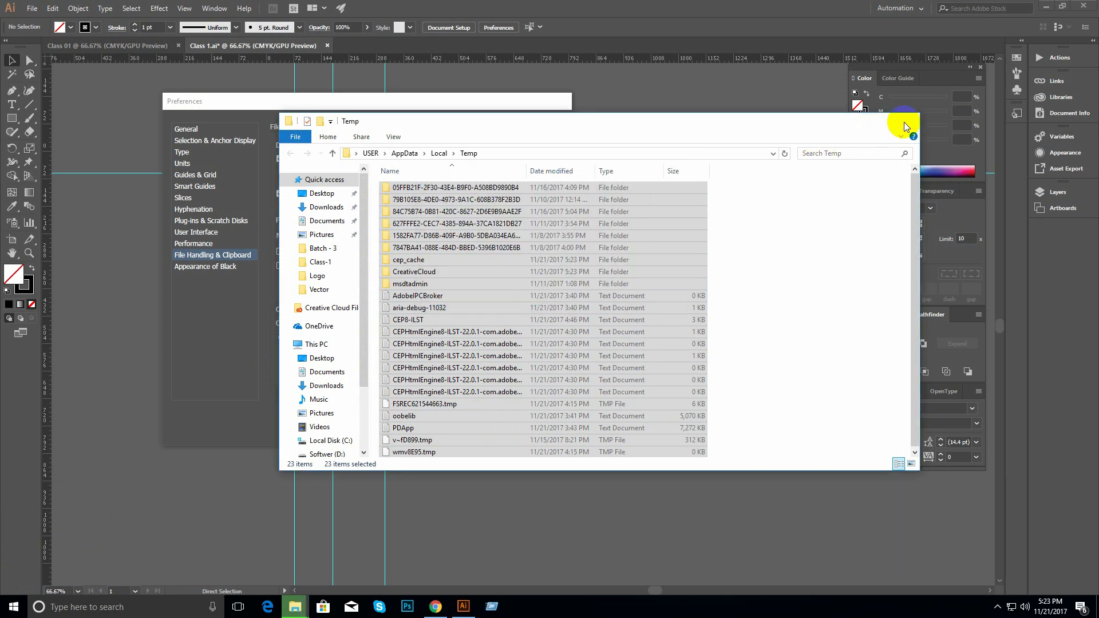
pyautogui.click(524, 229)
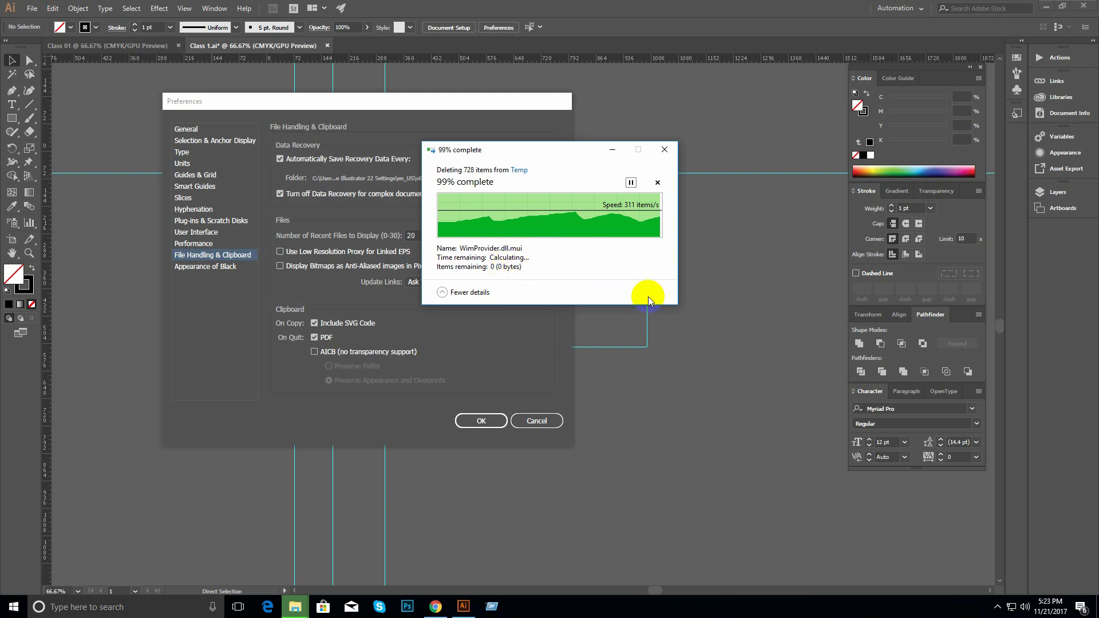
pyautogui.click(661, 150)
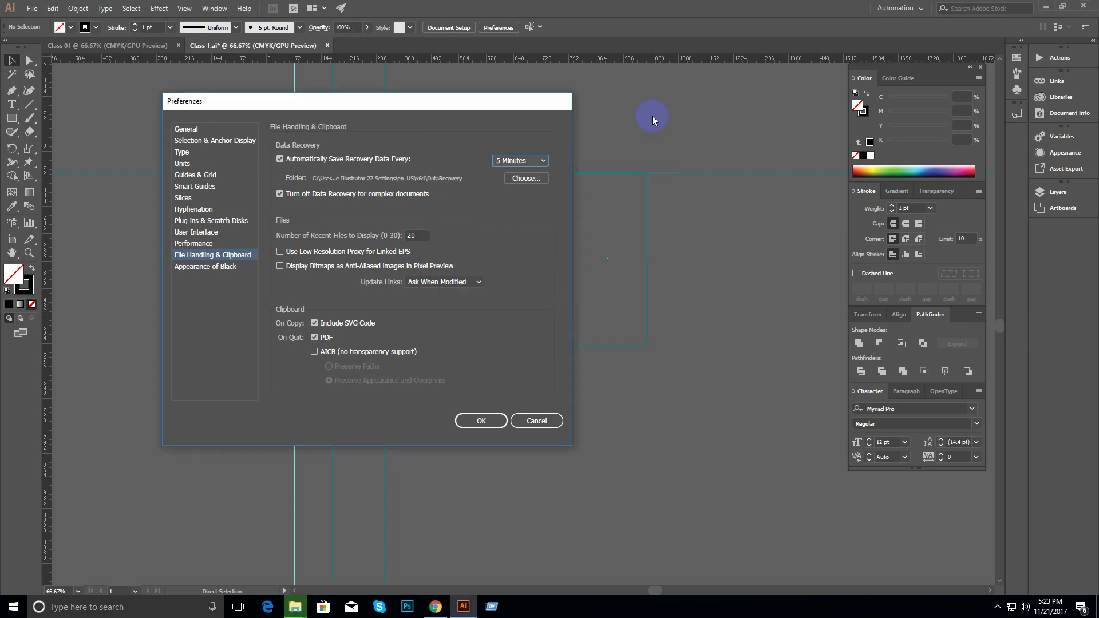
# - Review the Appearance of Black preferences and the guide style and color choices in the Guides & Grid preferences
pyautogui.click(224, 270)
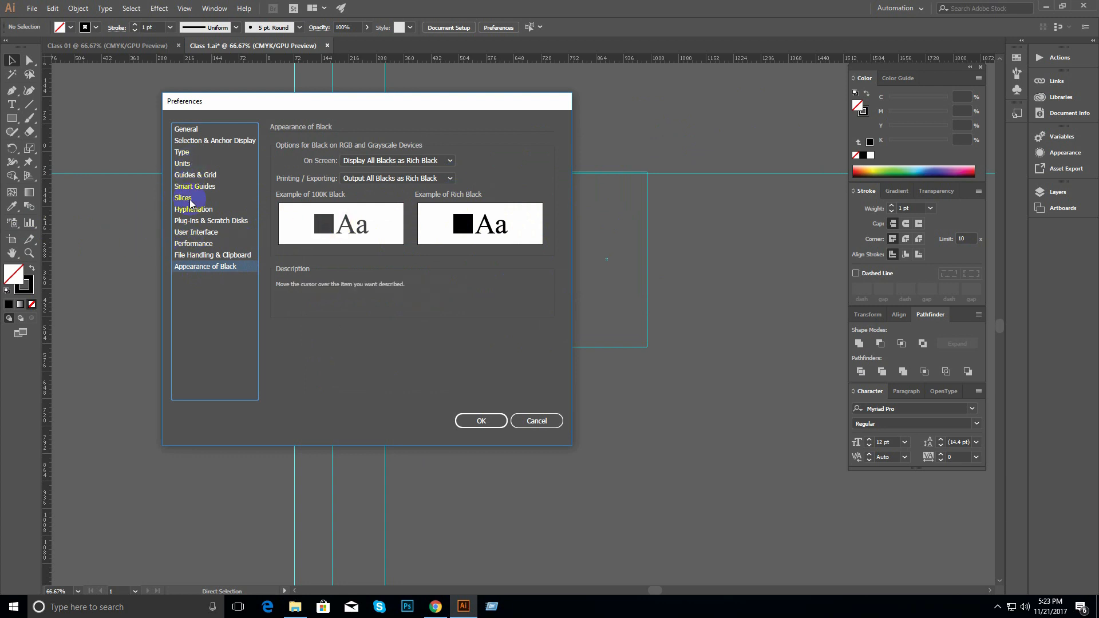
pyautogui.moveTo(375, 102); pyautogui.dragTo(420, 104)
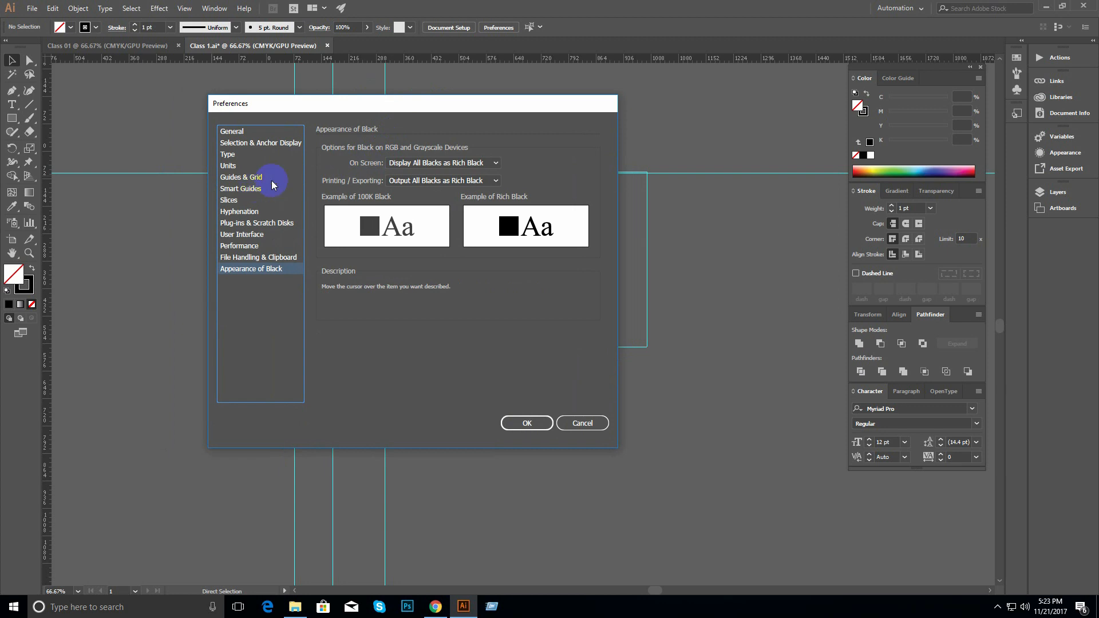
pyautogui.click(238, 179)
pyautogui.click(387, 182)
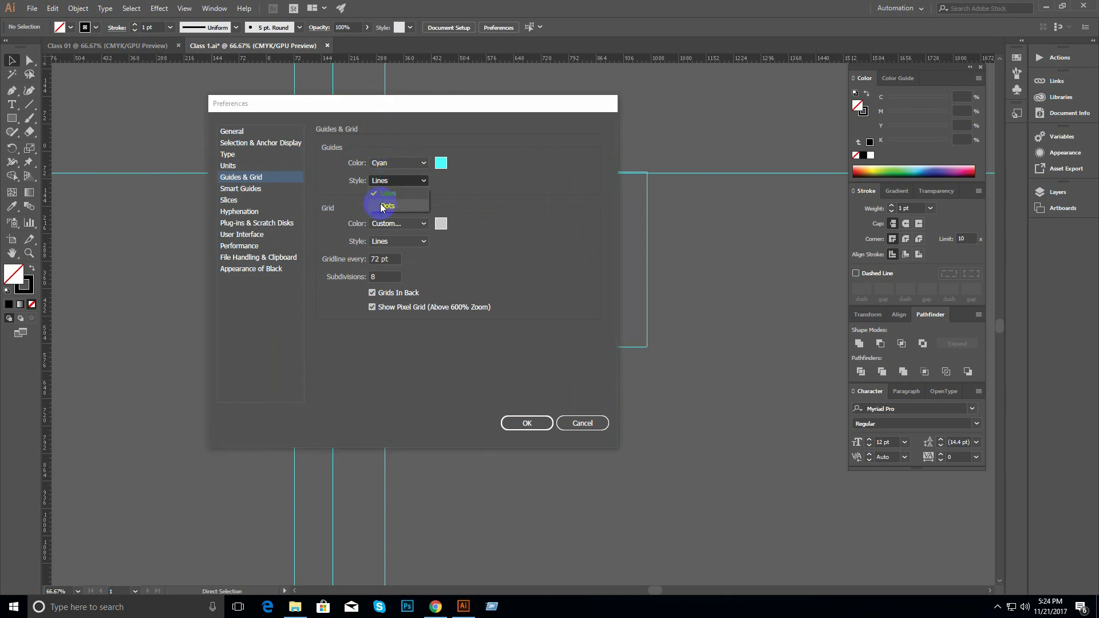
pyautogui.click(386, 164)
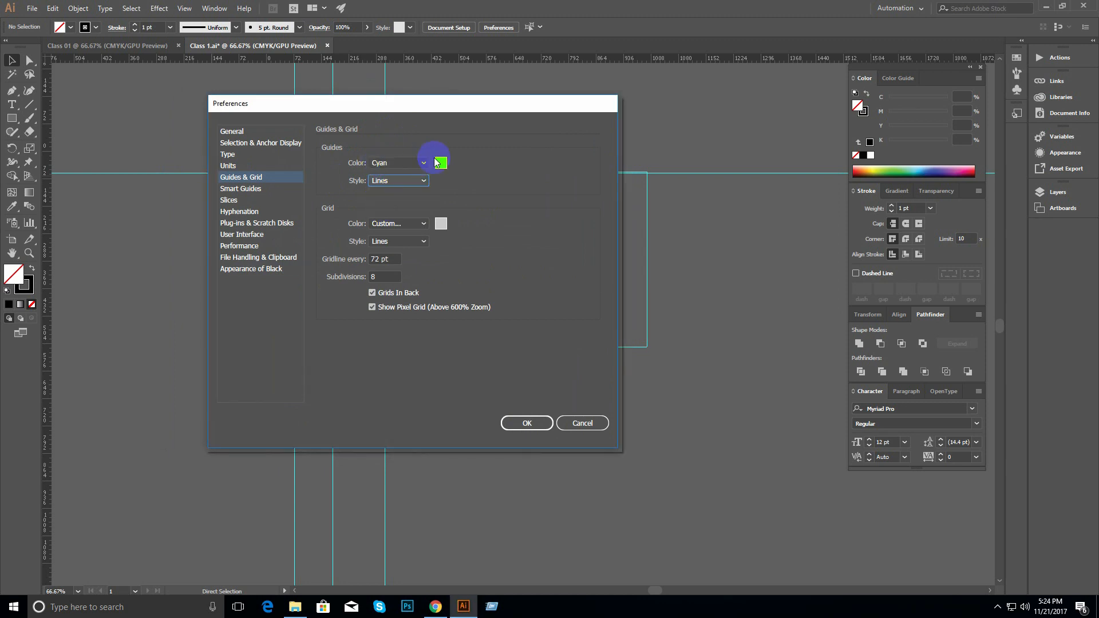
# - Set the keyboard increment to 0.06 in the General preferences
pyautogui.click(232, 129)
pyautogui.moveTo(411, 149); pyautogui.dragTo(378, 153)
pyautogui.write('0.06')
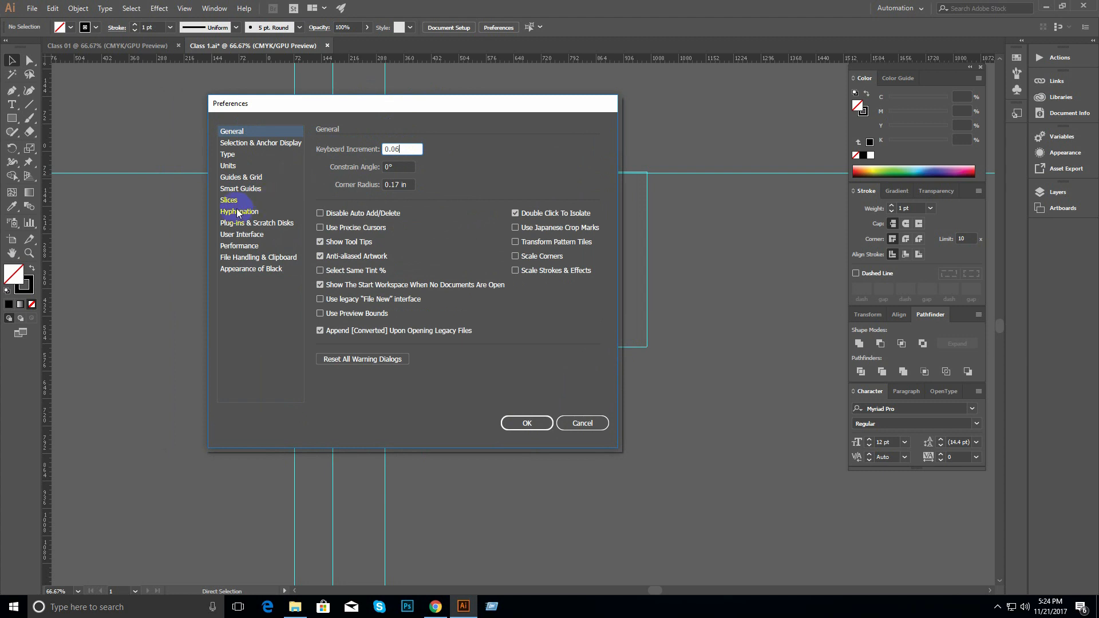
# - Return to the File Handling & Clipboard preferences and check the automatic recovery-data save interval
pyautogui.click(251, 257)
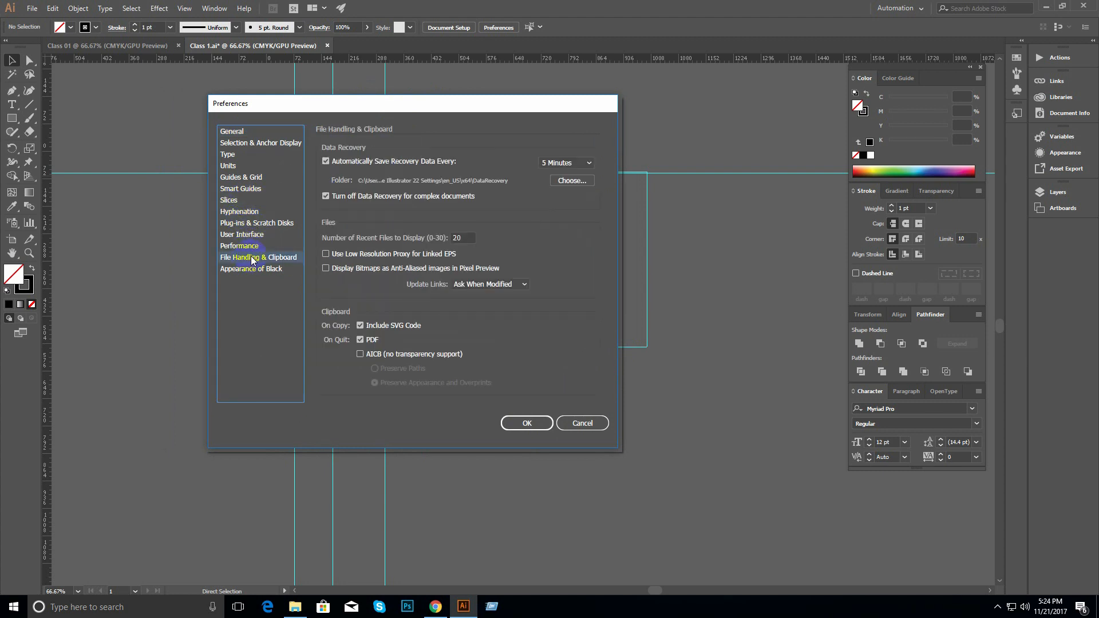
pyautogui.click(558, 163)
pyautogui.click(555, 162)
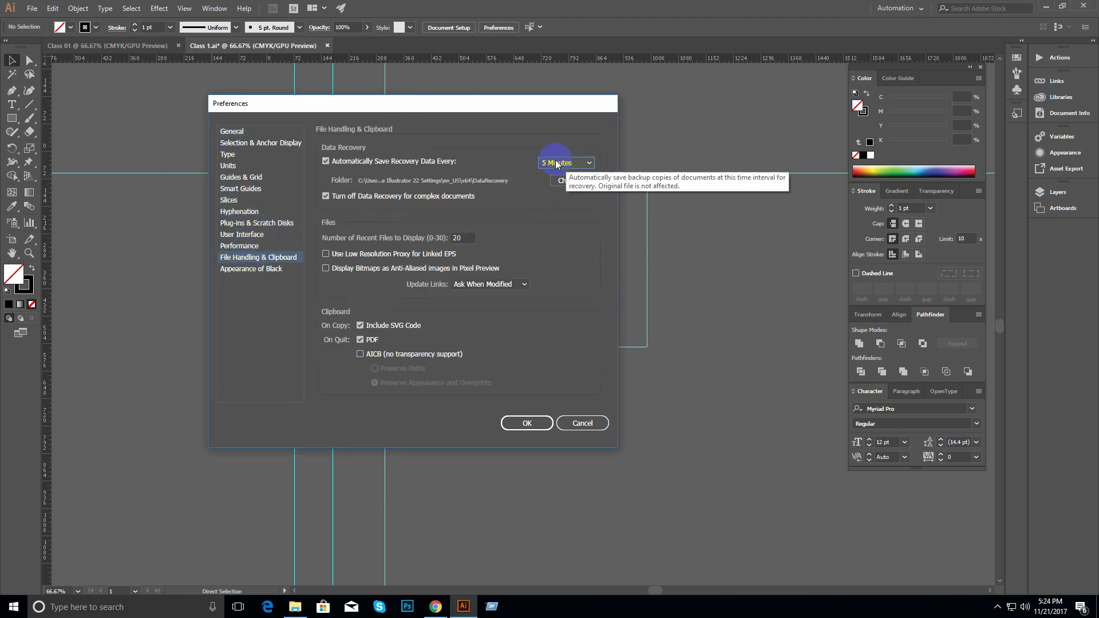
# - Review the User Interface preferences and accept the Preferences dialog
pyautogui.click(251, 235)
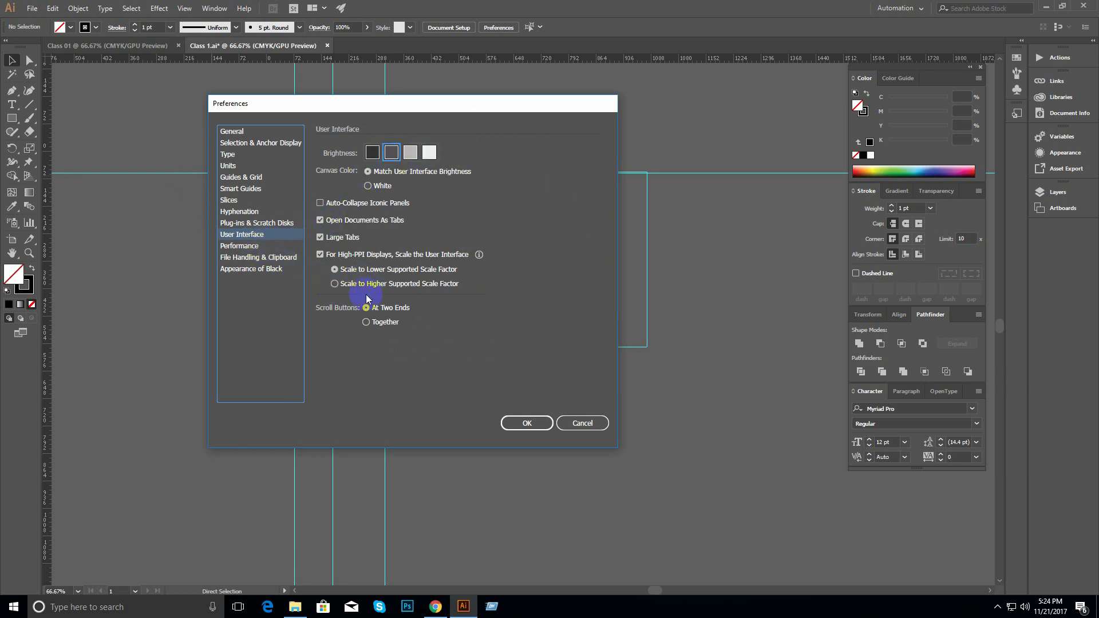
pyautogui.click(521, 423)
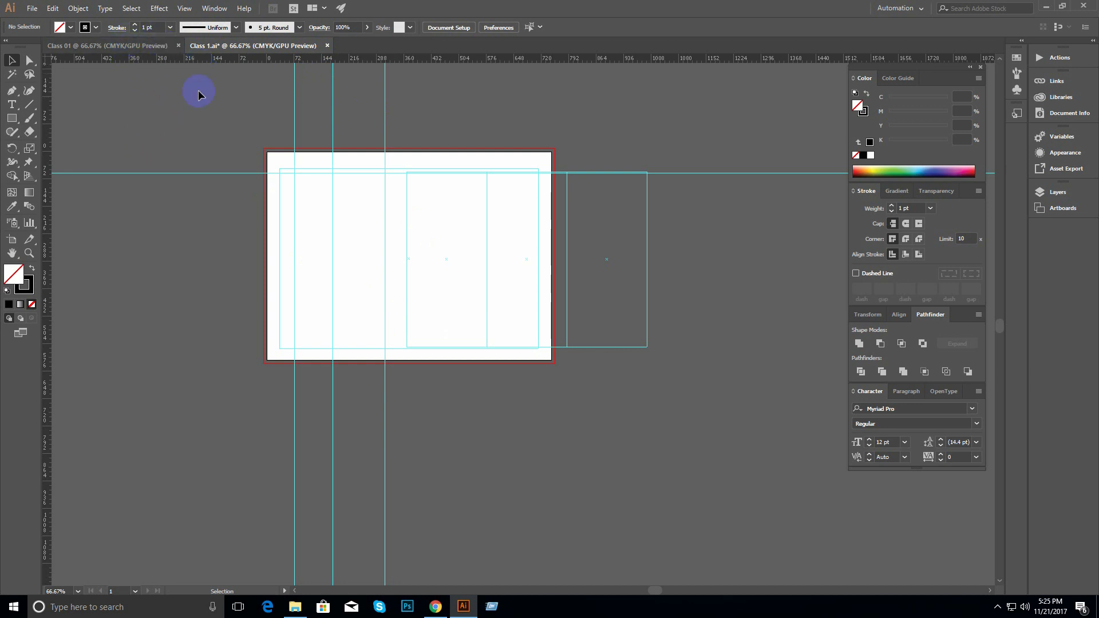
# - Switch back and forth between the Class 01 and Class 1.ai documents to view both
pyautogui.click(108, 46)
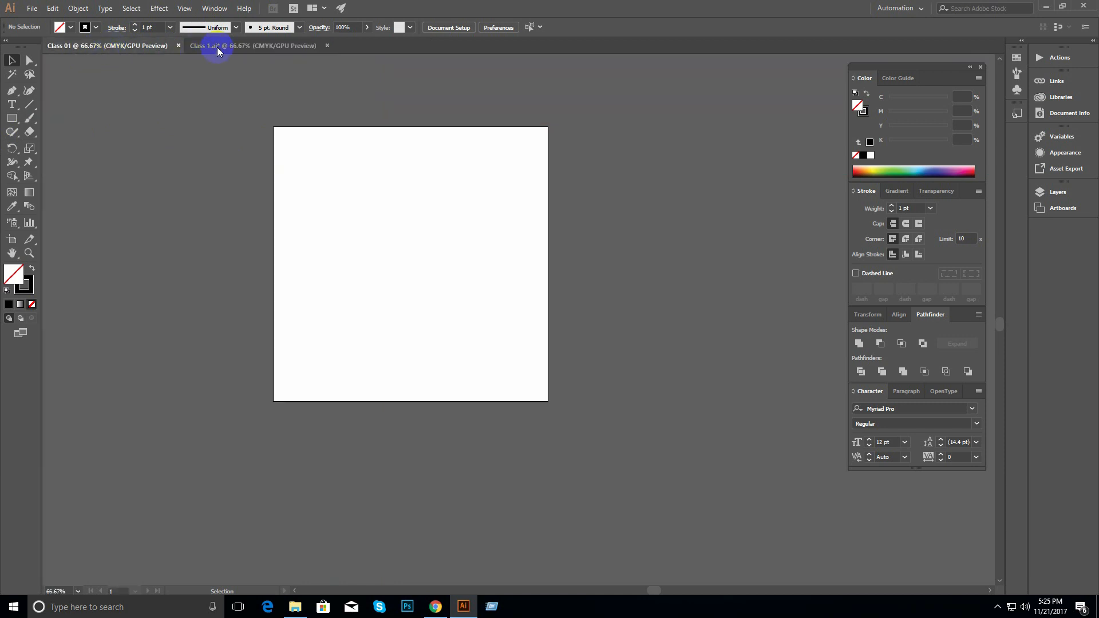
pyautogui.click(244, 47)
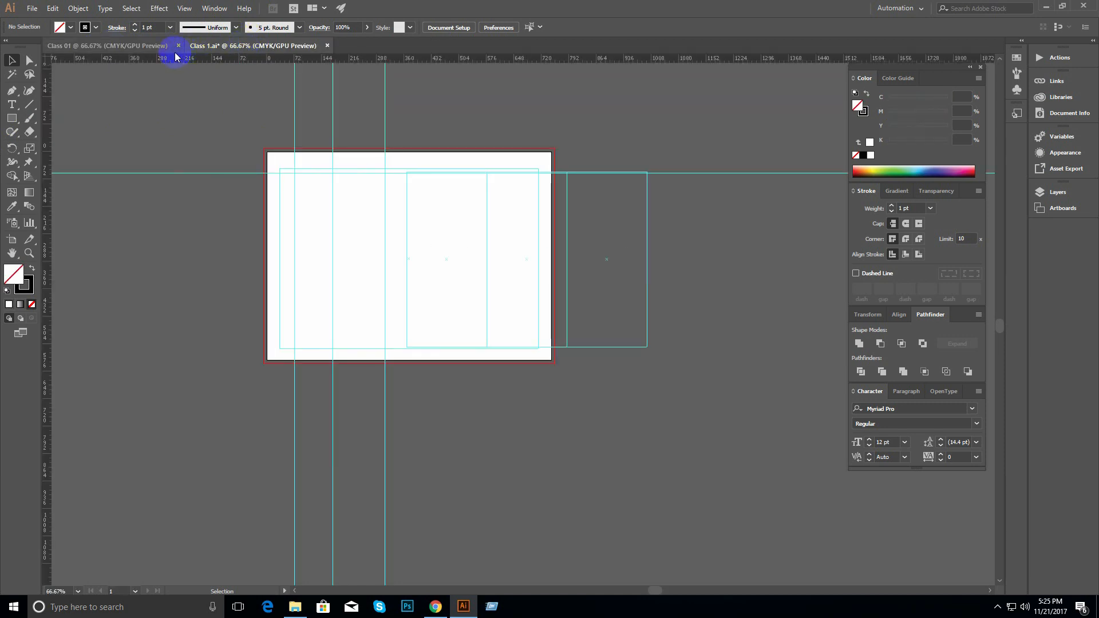
pyautogui.click(111, 49)
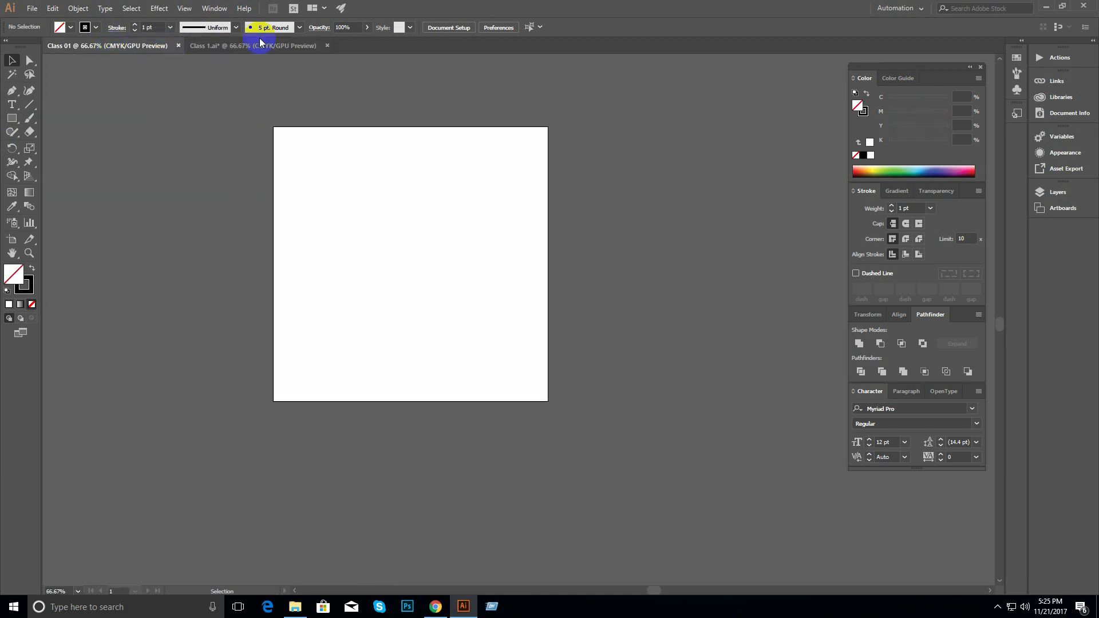
pyautogui.click(253, 48)
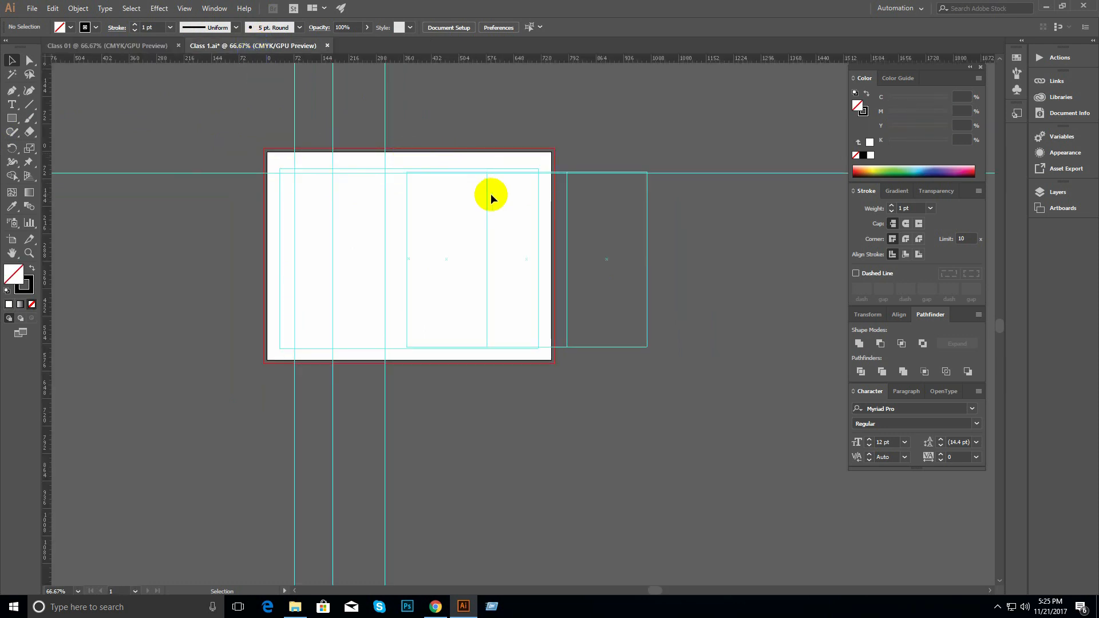
pyautogui.click(140, 46)
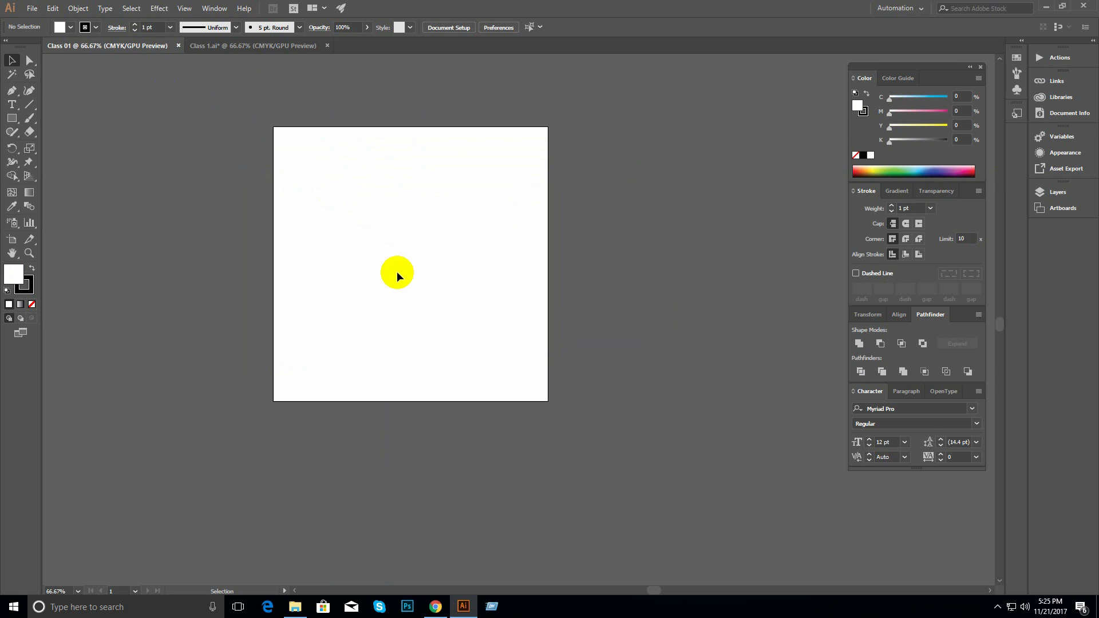
# - Close the Class 1.ai document without saving its changes
pyautogui.click(235, 45)
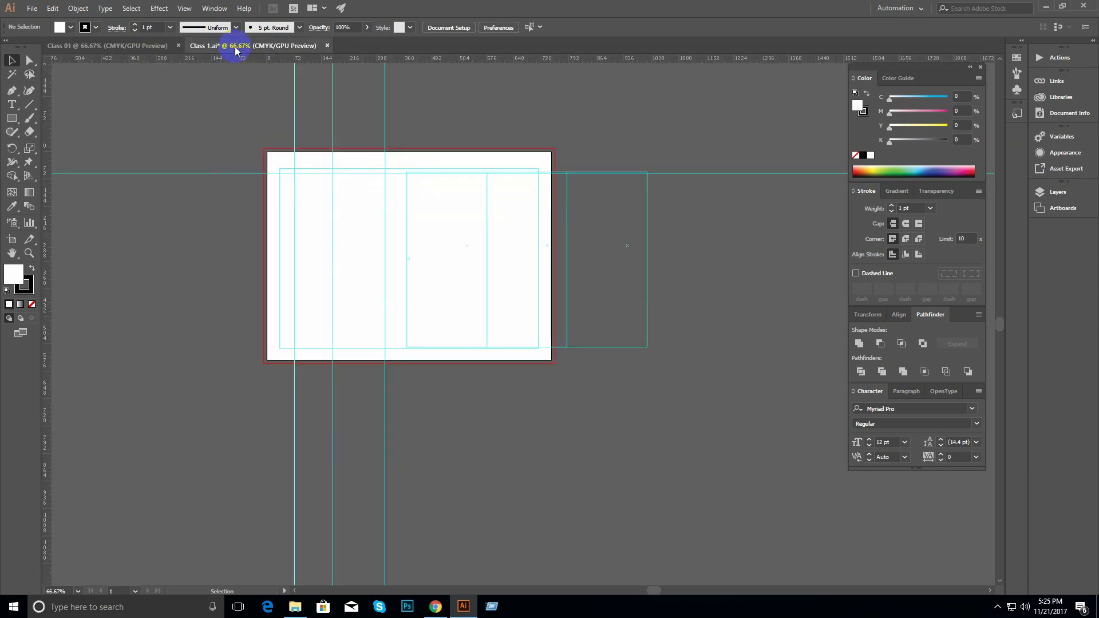
pyautogui.click(327, 46)
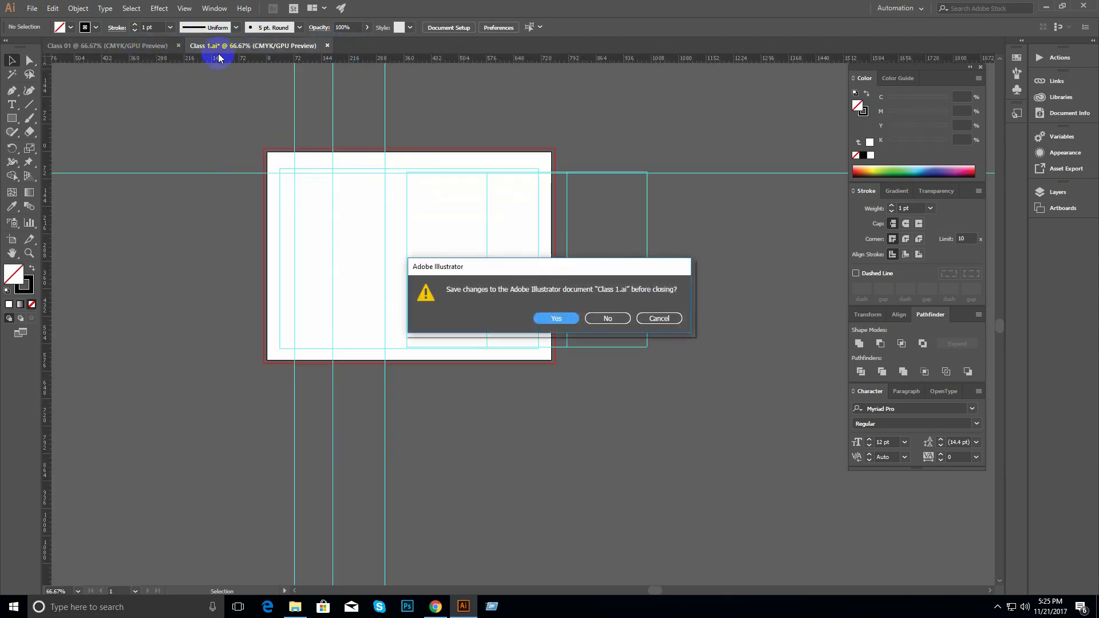
pyautogui.click(606, 319)
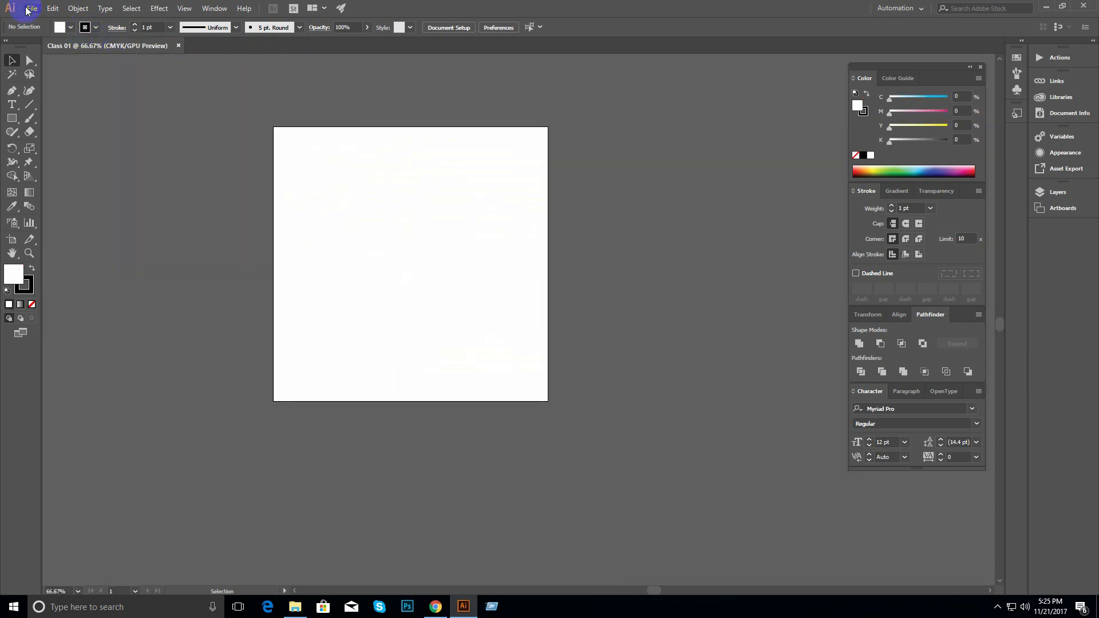
pyautogui.click(32, 8)
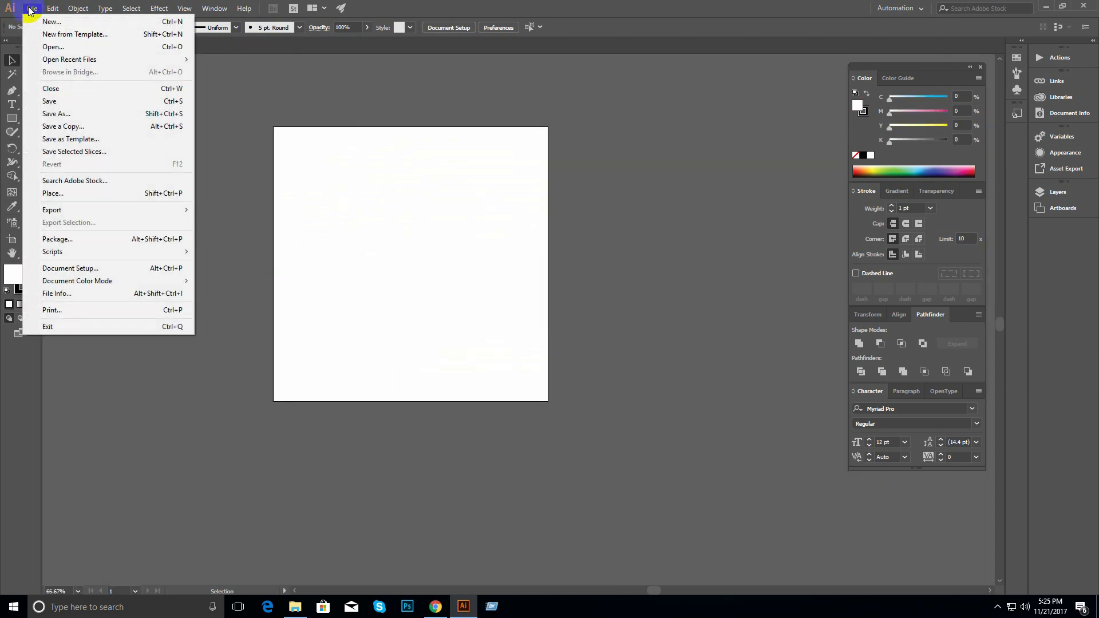
pyautogui.click(57, 51)
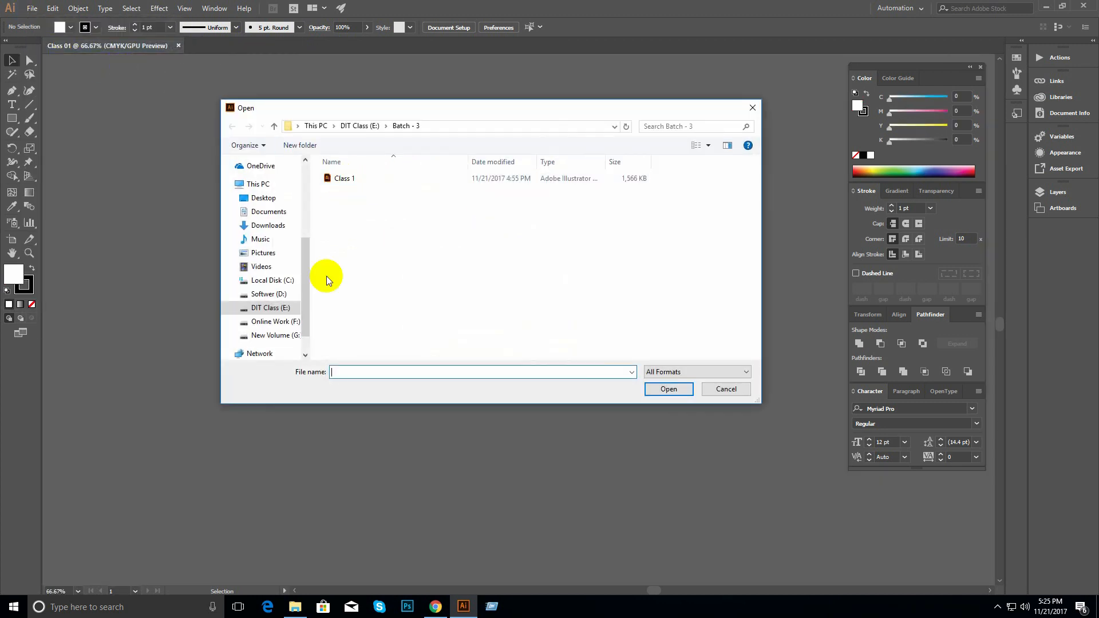
pyautogui.click(268, 294)
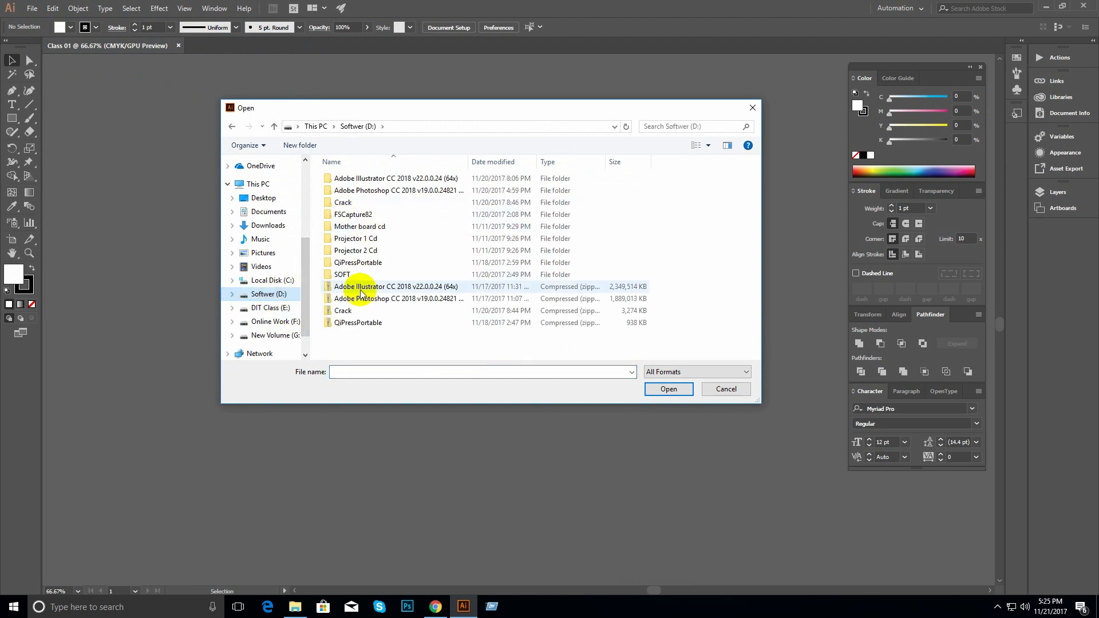
pyautogui.doubleClick(360, 289)
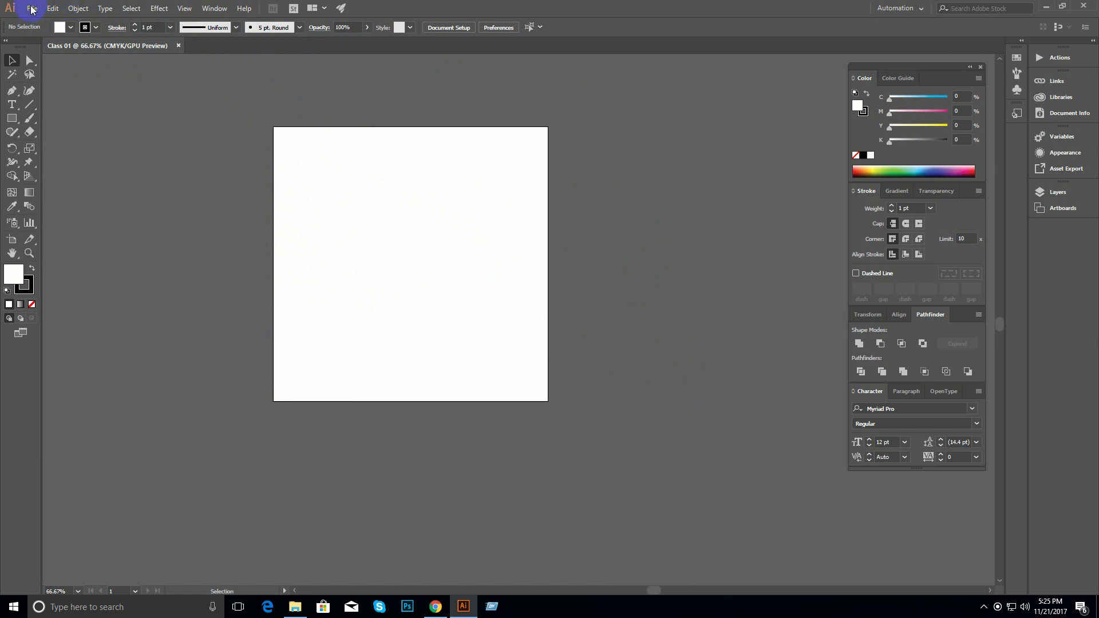
pyautogui.click(662, 316)
# - Create a new portrait document from the New Document dialog
pyautogui.click(30, 8)
pyautogui.click(225, 106)
pyautogui.hotkey('ctrl', 'n')
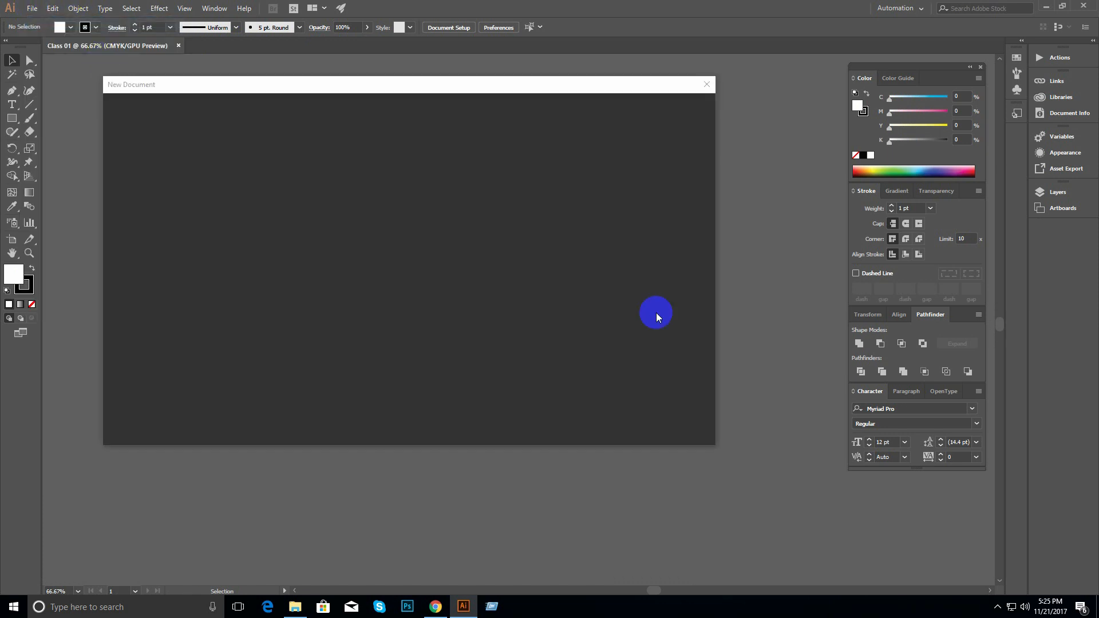
pyautogui.click(633, 425)
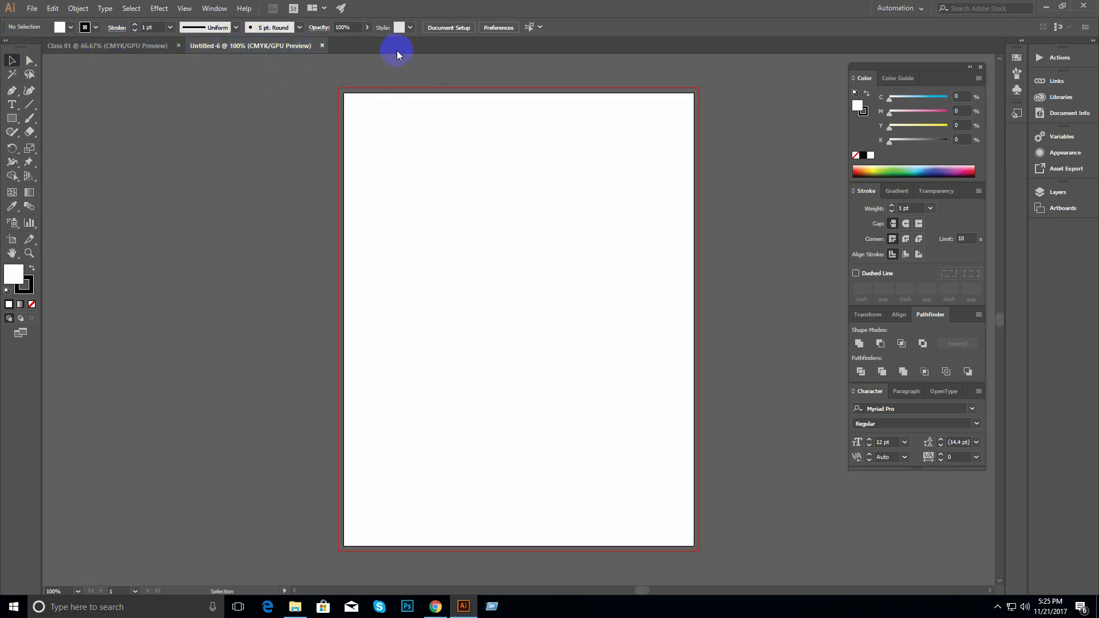
# - Switch between the Class 01 document and the new untitled document, ending on the untitled one
pyautogui.click(108, 46)
pyautogui.click(241, 46)
pyautogui.click(143, 47)
pyautogui.click(244, 47)
# - Draw a rectangle about 5.75 by 5.06 in on the new document's artboard and fill it with green
pyautogui.hotkey('ctrl', '-')
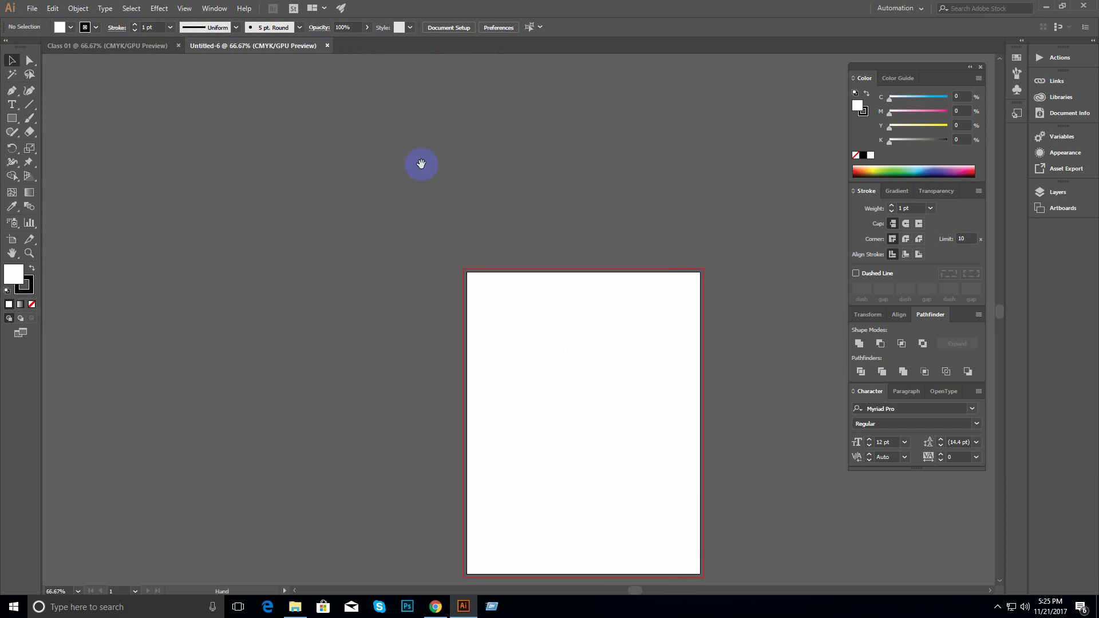
pyautogui.click(11, 118)
pyautogui.moveTo(446, 227); pyautogui.dragTo(604, 365)
pyautogui.click(897, 172)
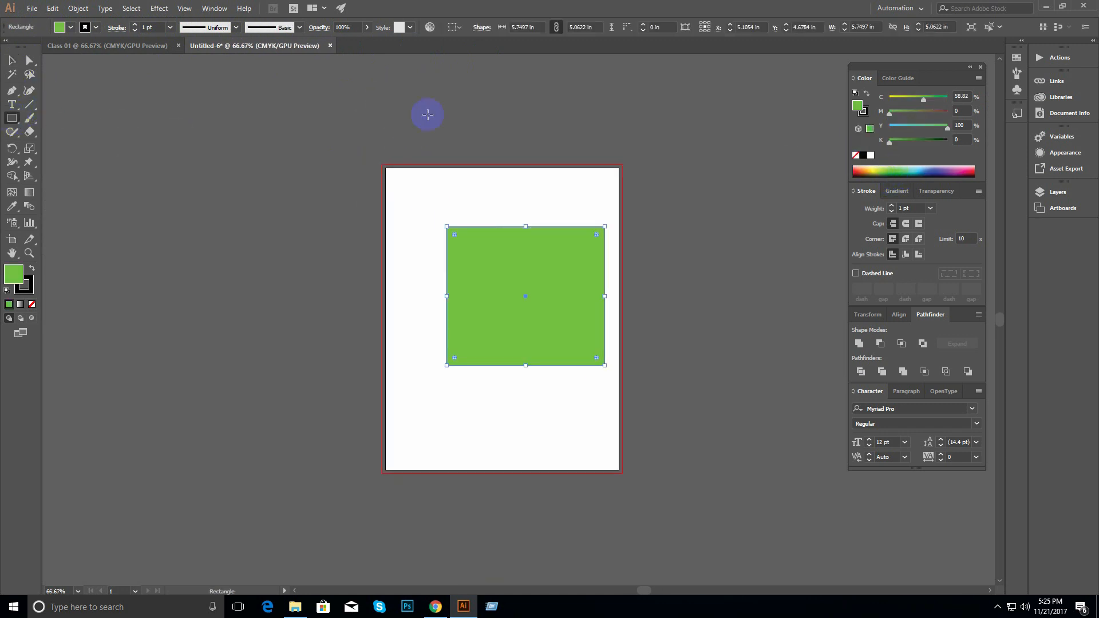
# - In the Class 01 document, draw a rectangle about 5.67 by 5.31 in and fill it with red
pyautogui.click(144, 46)
pyautogui.moveTo(306, 181); pyautogui.dragTo(463, 328)
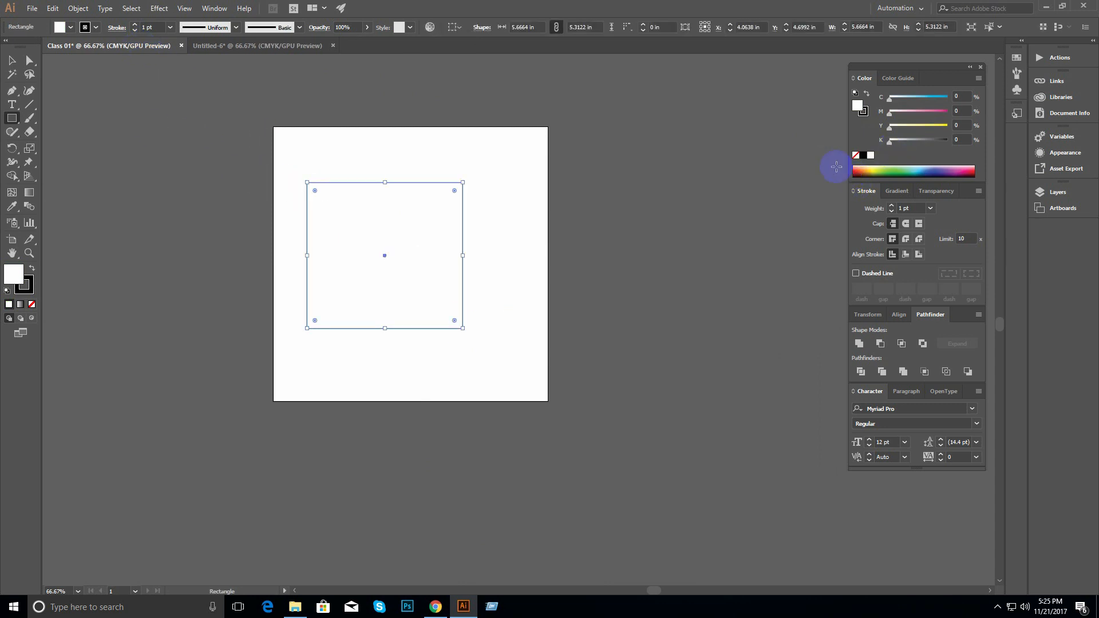
pyautogui.click(854, 170)
pyautogui.click(12, 60)
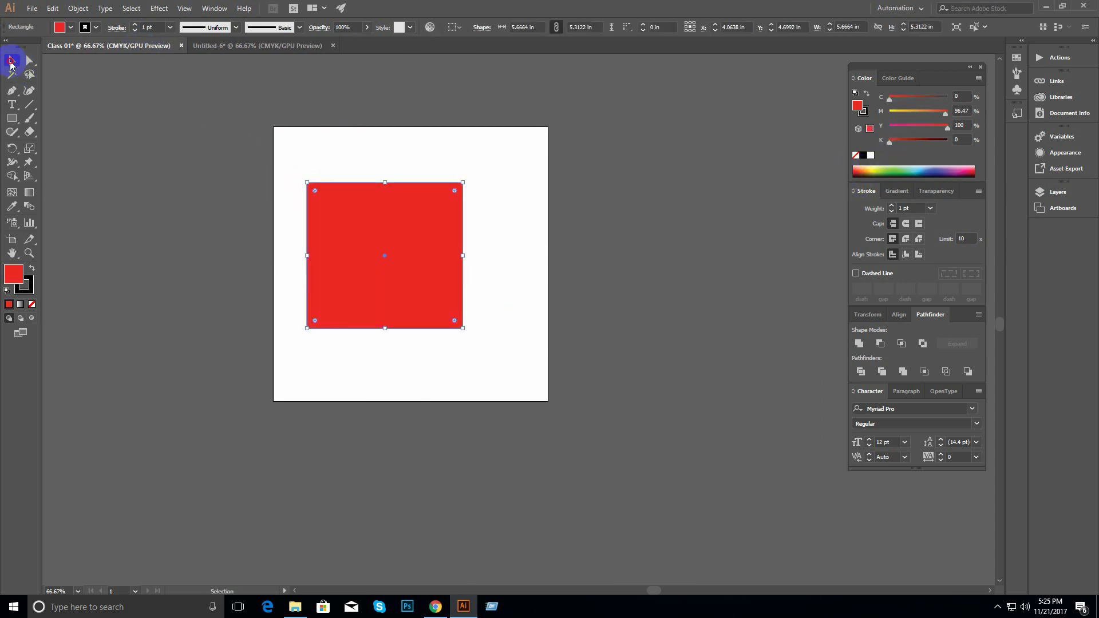
# - Compare the documents holding the red and green rectangles, ending on the untitled one
pyautogui.click(229, 46)
pyautogui.click(143, 45)
pyautogui.click(220, 44)
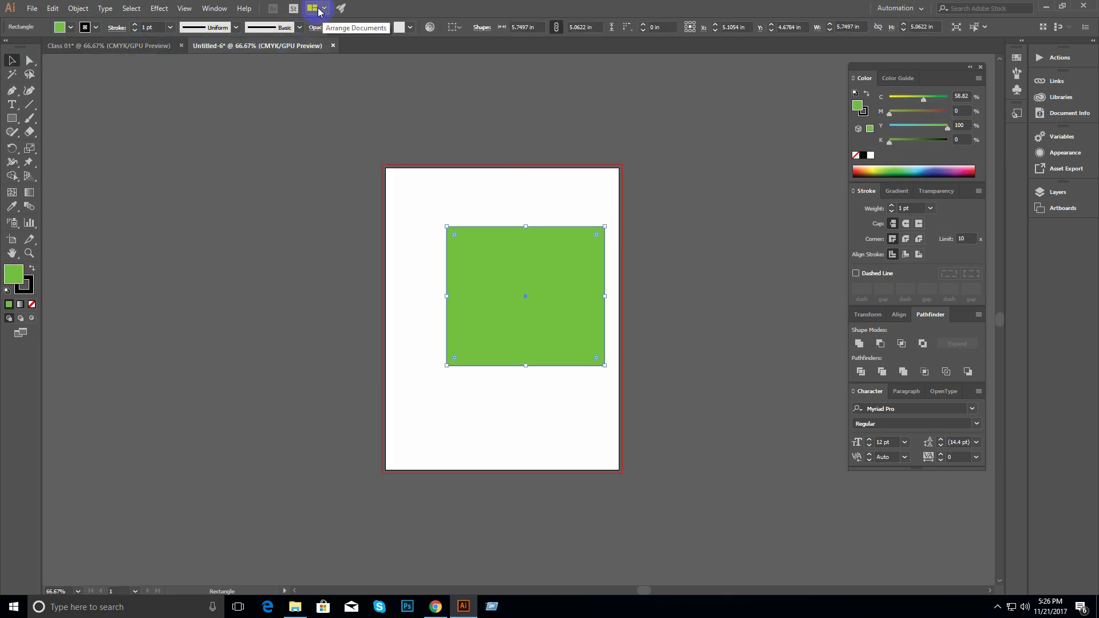
# - Copy the green rectangle from the untitled document and paste it into the Class 01 document
pyautogui.click(448, 206)
pyautogui.moveTo(447, 206); pyautogui.dragTo(615, 381)
pyautogui.press('a')
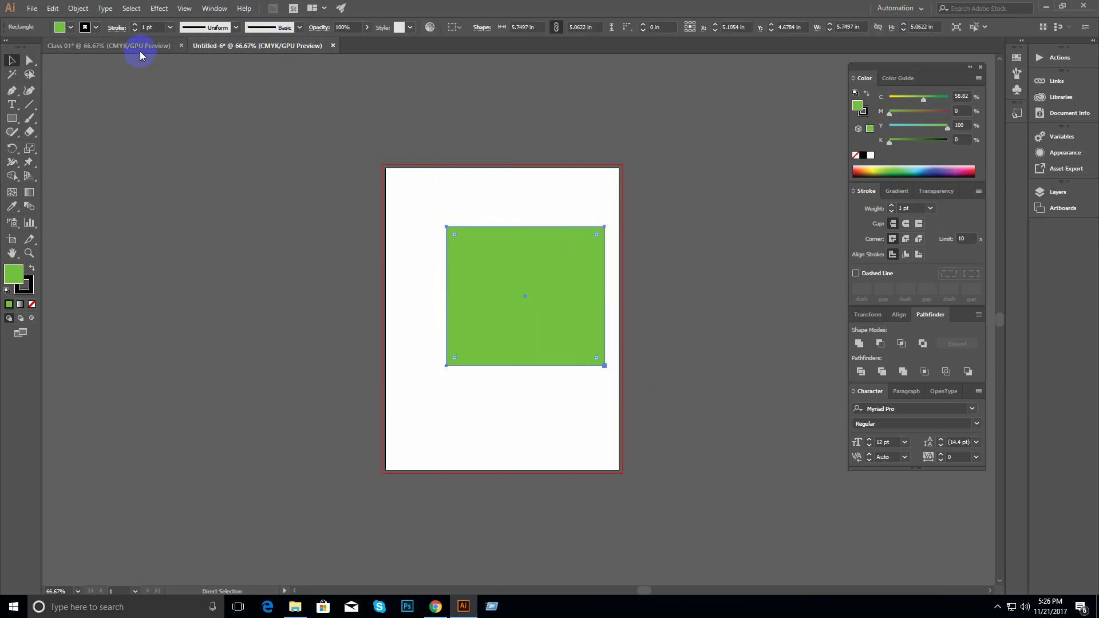
pyautogui.click(52, 8)
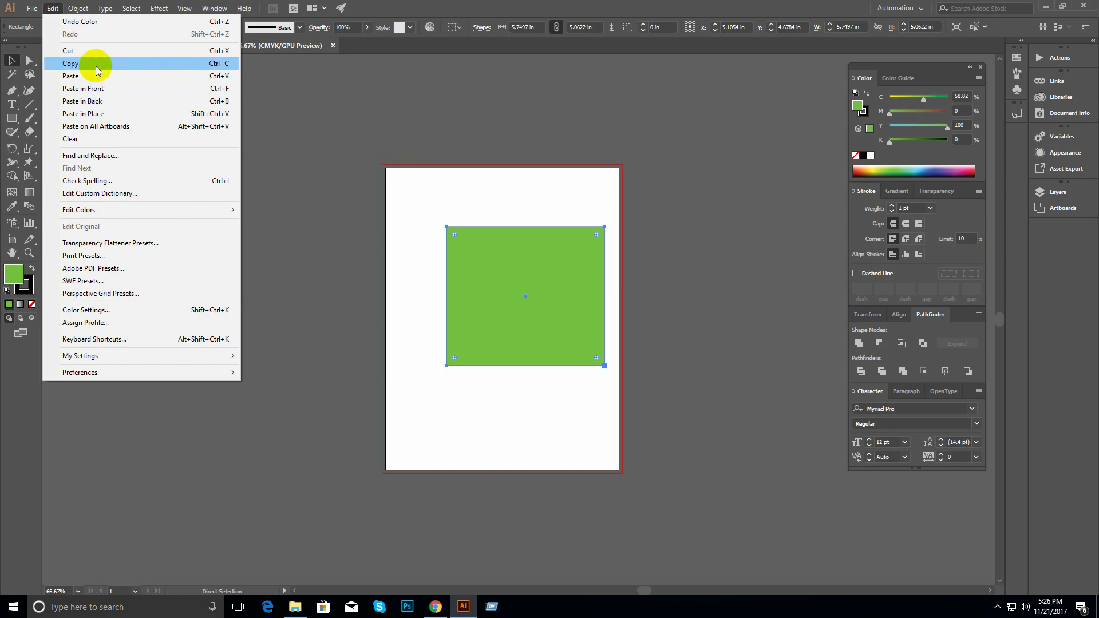
pyautogui.click(109, 64)
pyautogui.click(88, 45)
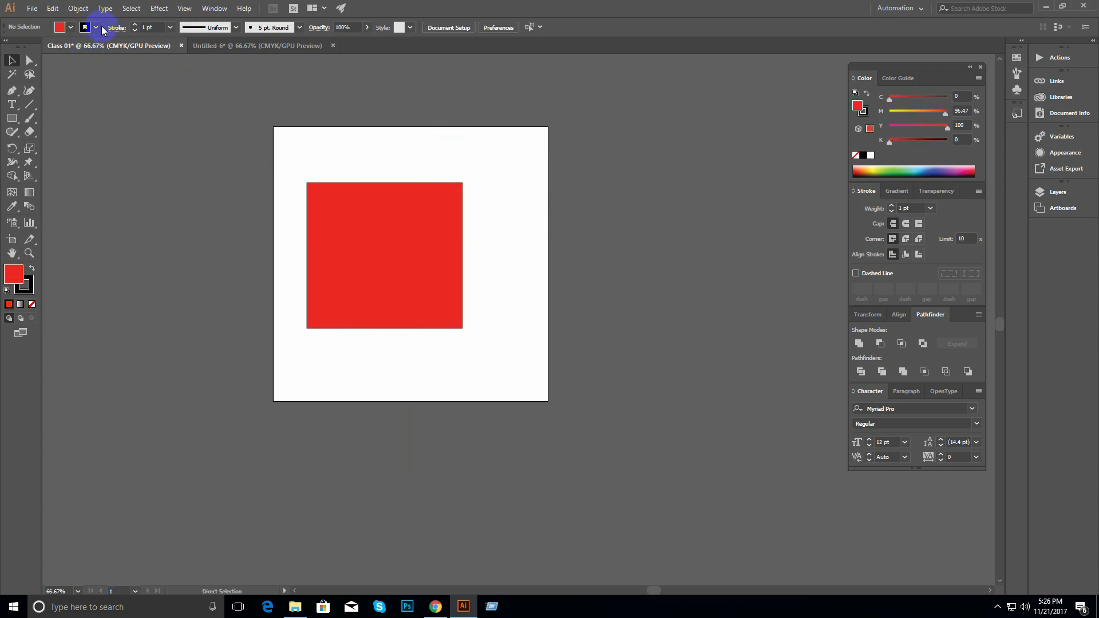
pyautogui.click(52, 8)
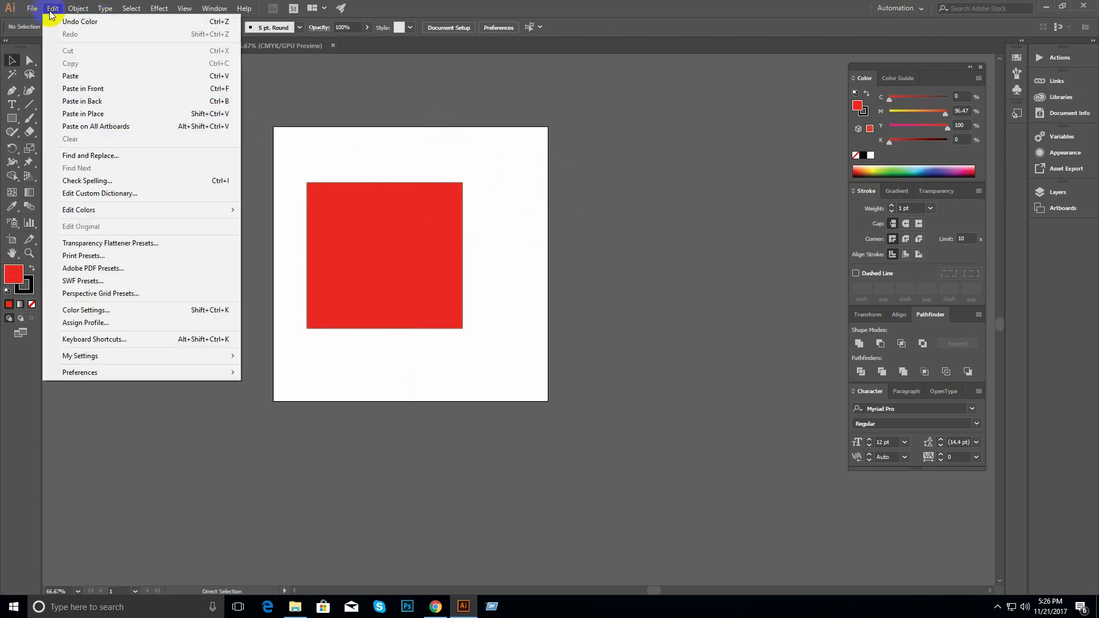
pyautogui.click(89, 77)
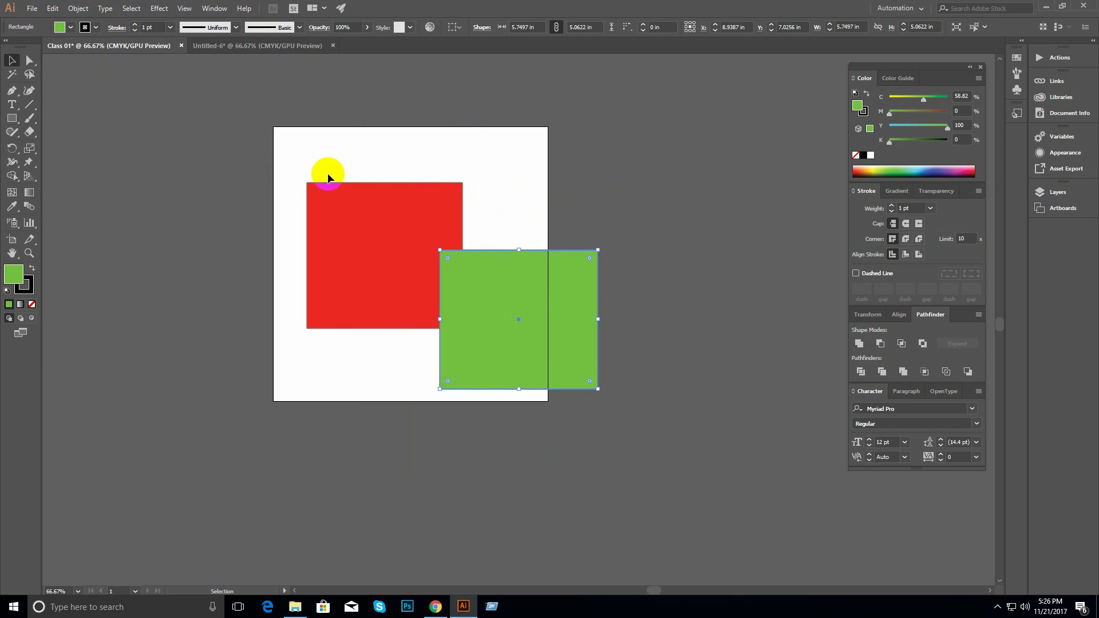
# - Arrange the two open documents side by side in a vertical 2-Up layout with their artboards in view
pyautogui.click(238, 46)
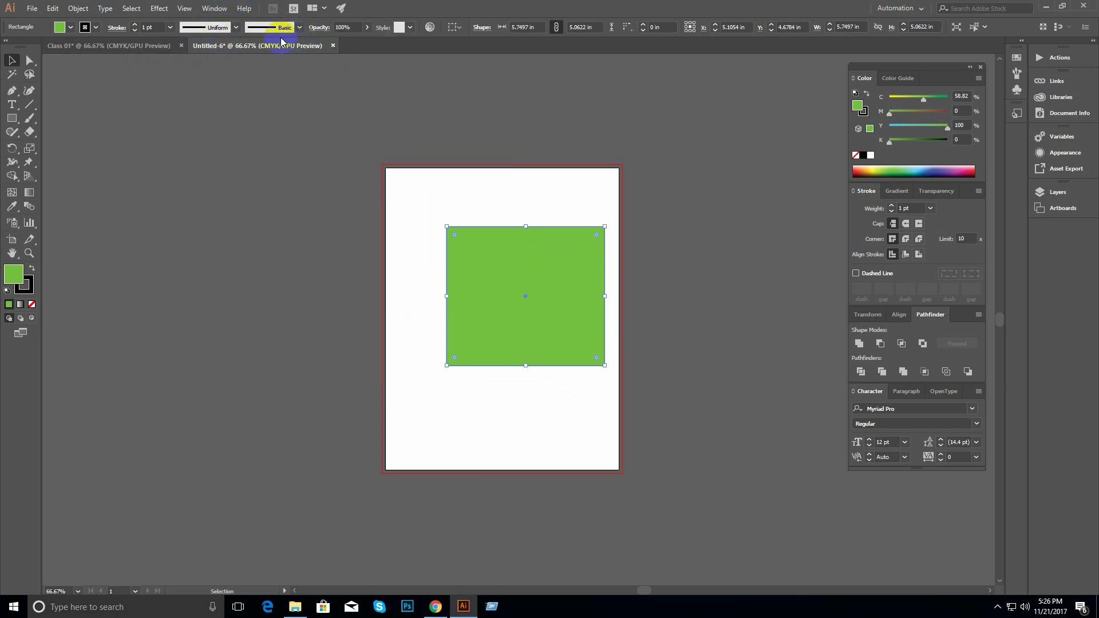
pyautogui.click(325, 8)
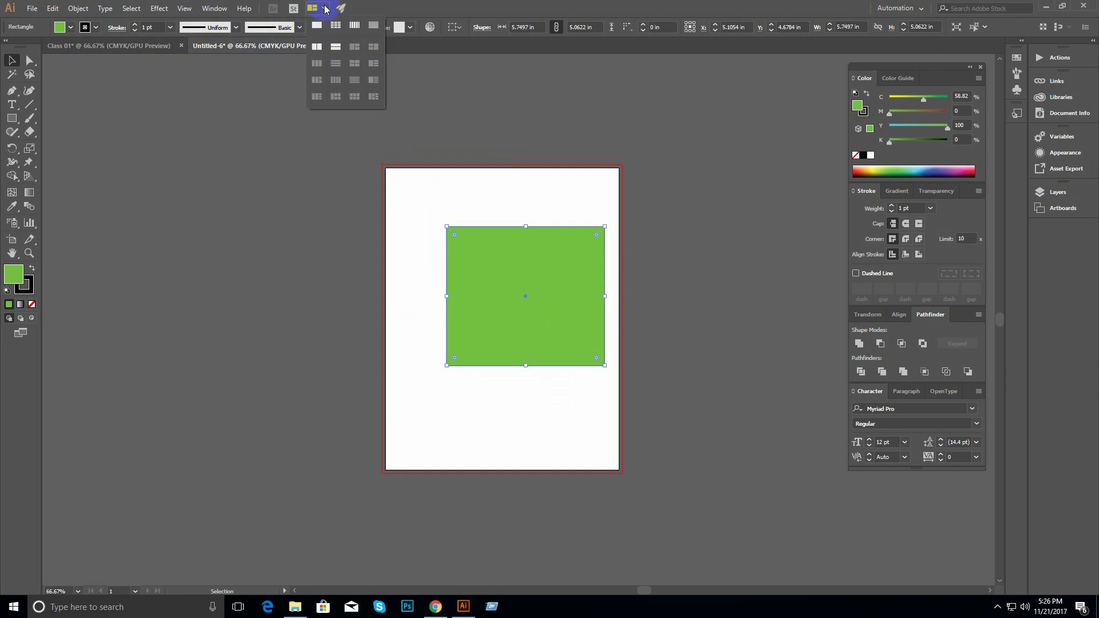
pyautogui.click(318, 26)
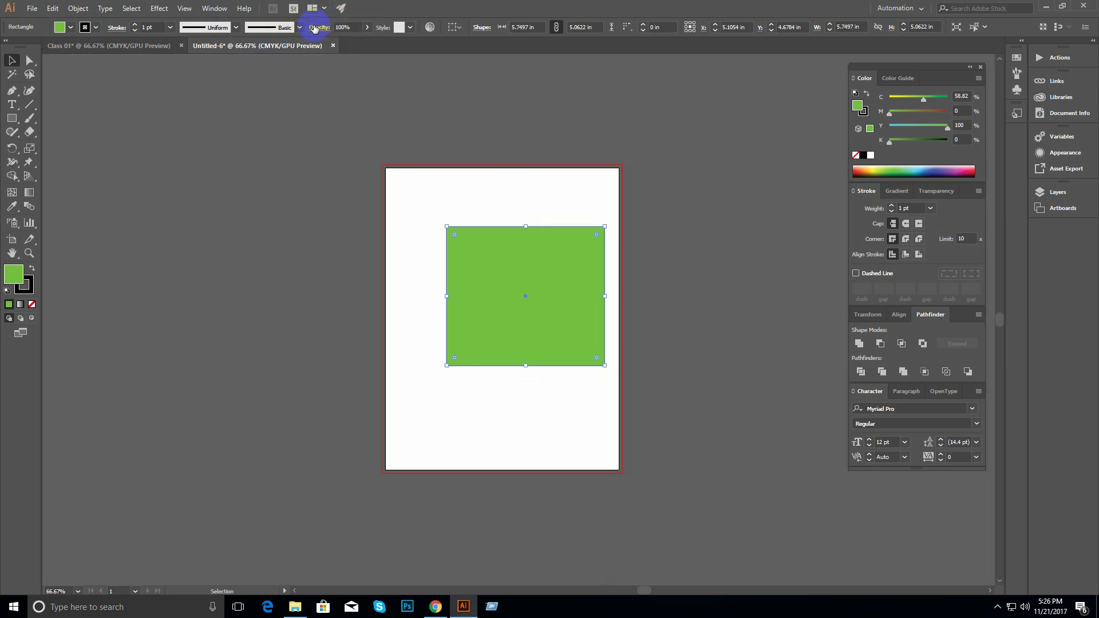
pyautogui.click(326, 7)
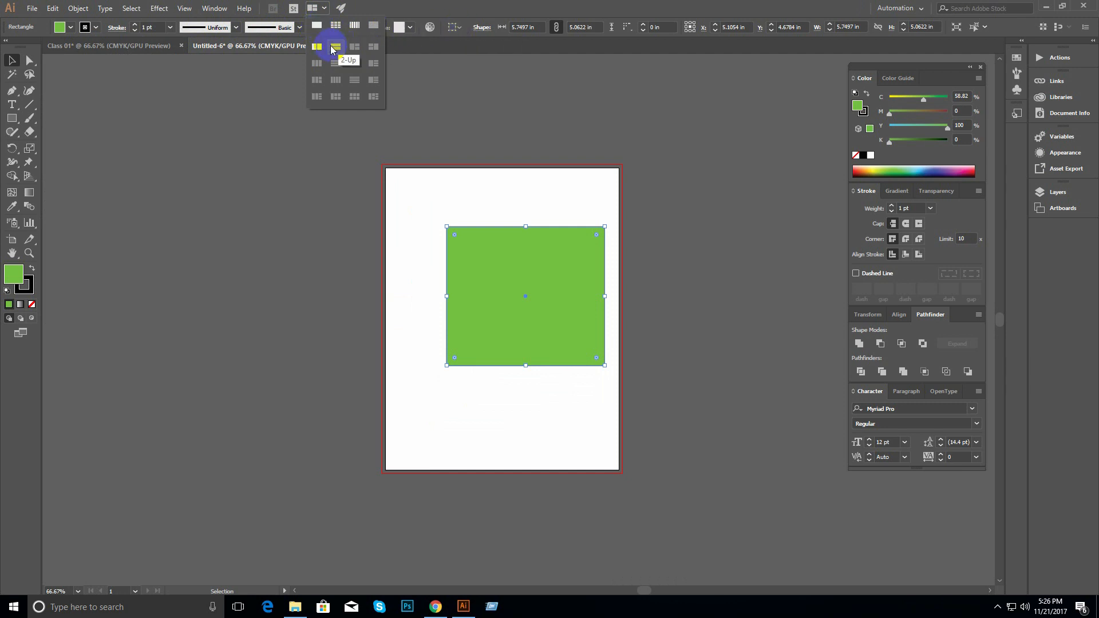
pyautogui.click(318, 46)
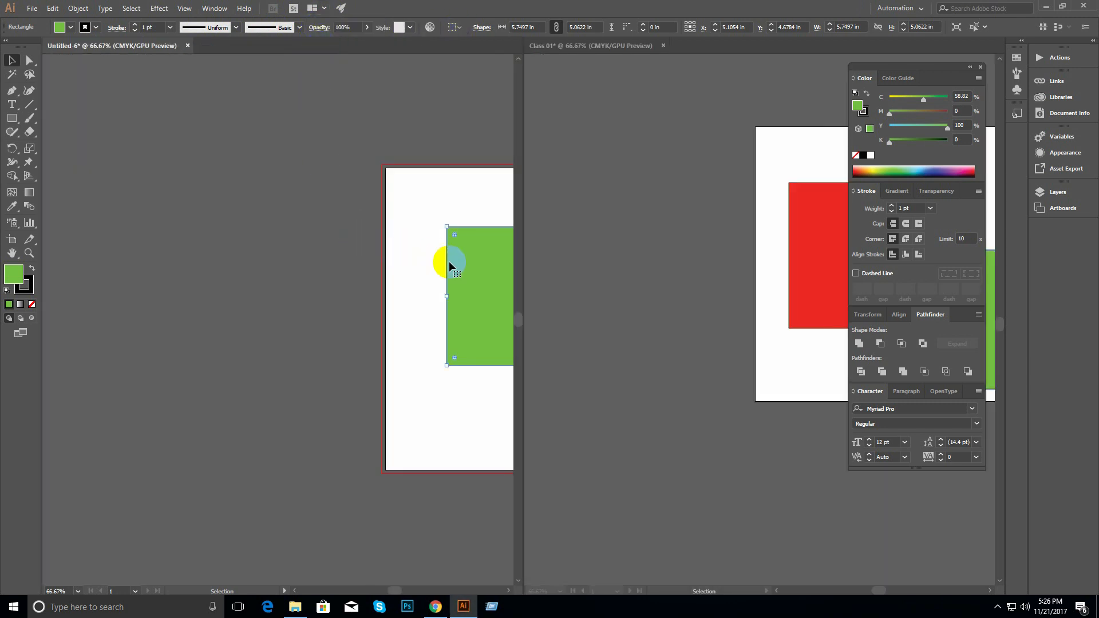
pyautogui.moveTo(449, 265); pyautogui.dragTo(216, 214)
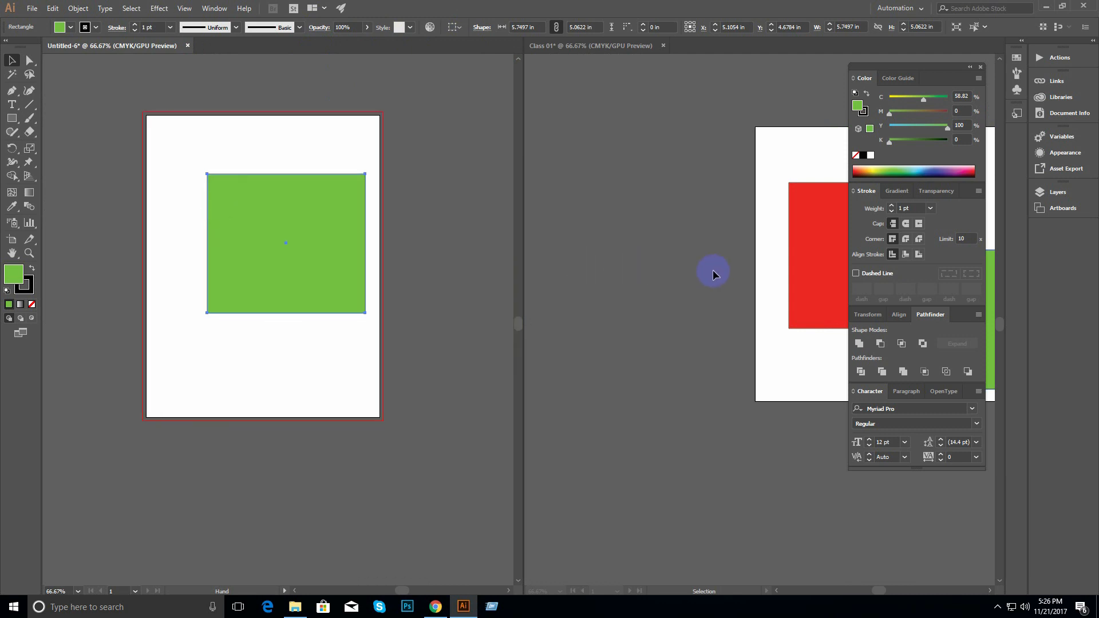
pyautogui.click(632, 269)
pyautogui.moveTo(702, 270); pyautogui.dragTo(651, 252)
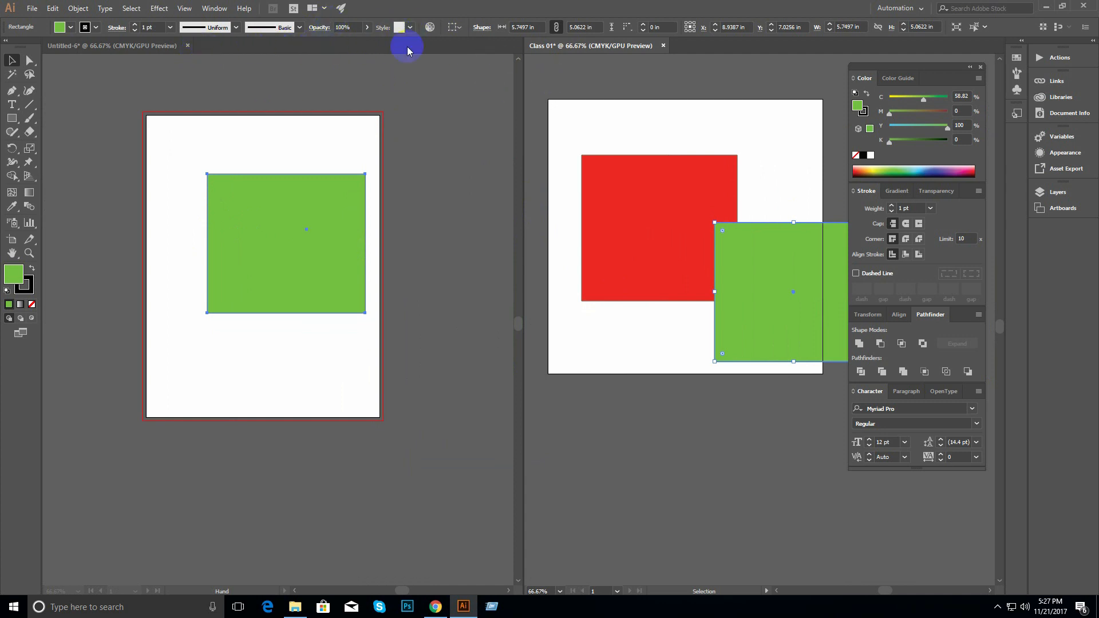
pyautogui.click(322, 9)
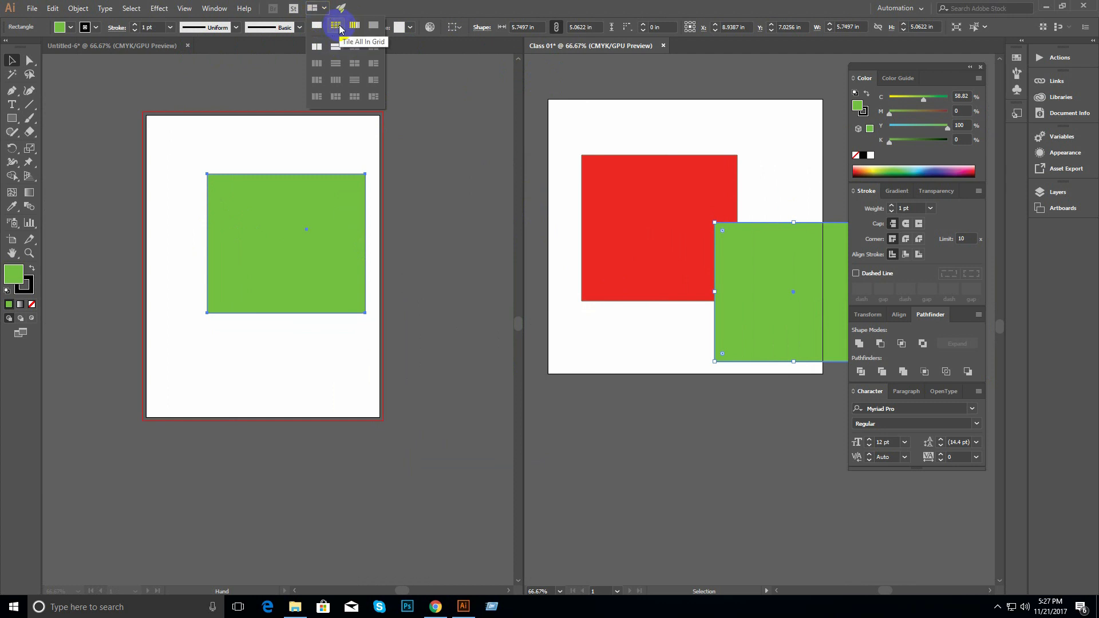
pyautogui.click(11, 61)
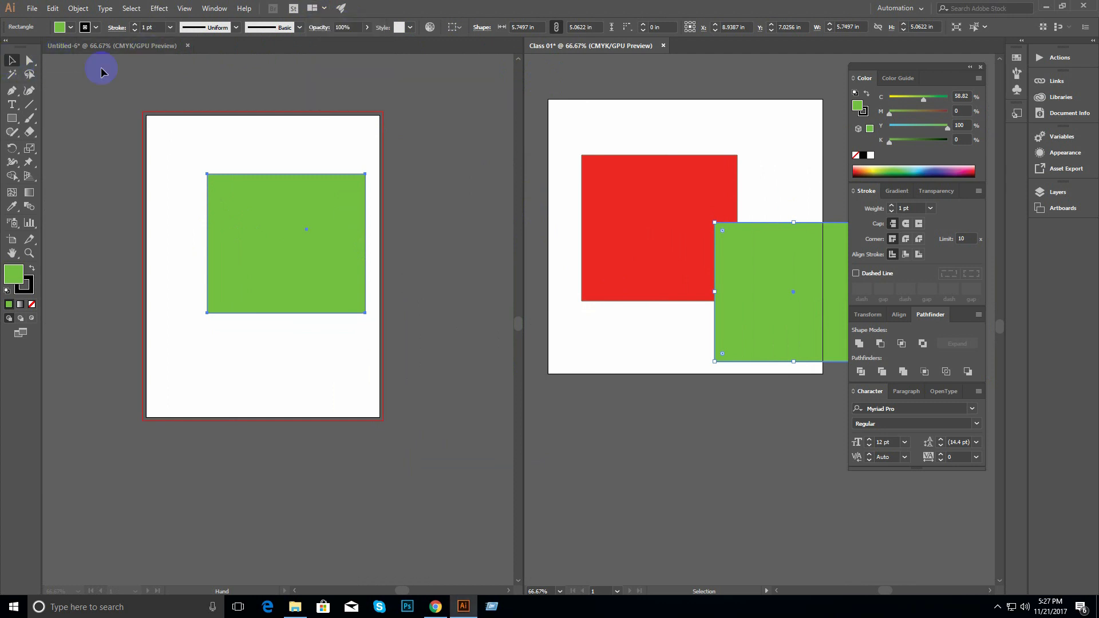
# - Switch between the two open documents and look over the available window arrangement layouts
pyautogui.click(246, 91)
pyautogui.click(623, 158)
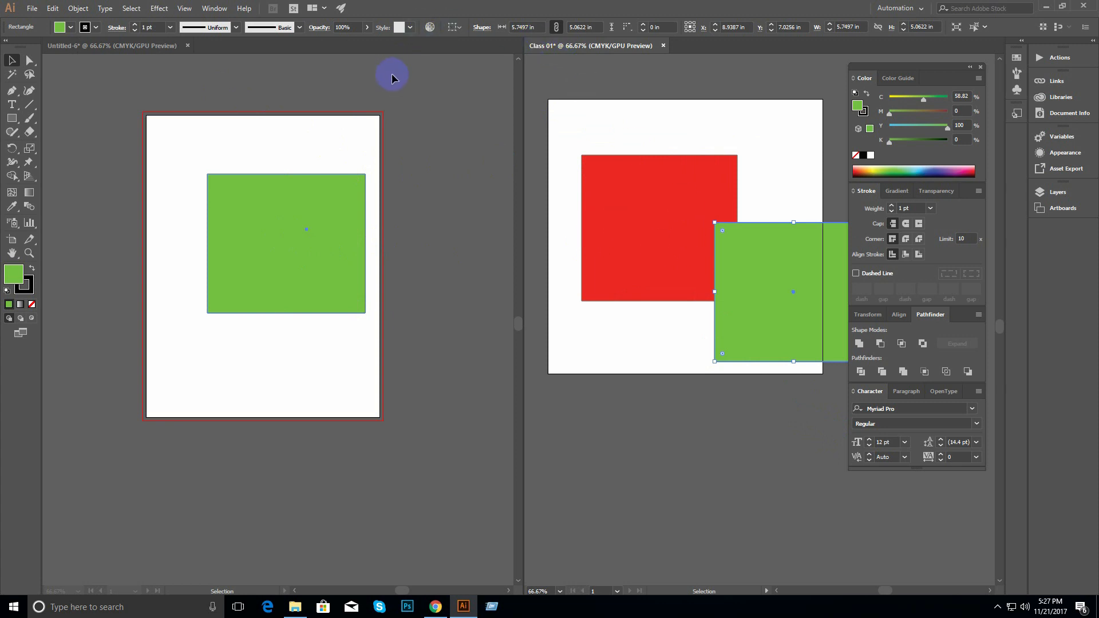
pyautogui.click(300, 87)
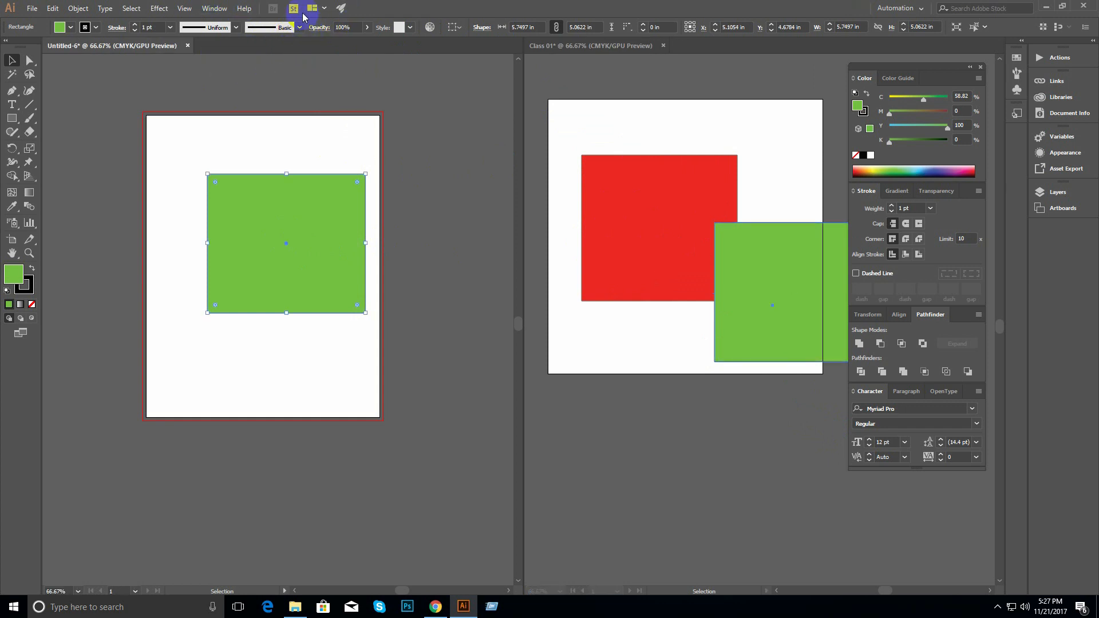
pyautogui.click(137, 103)
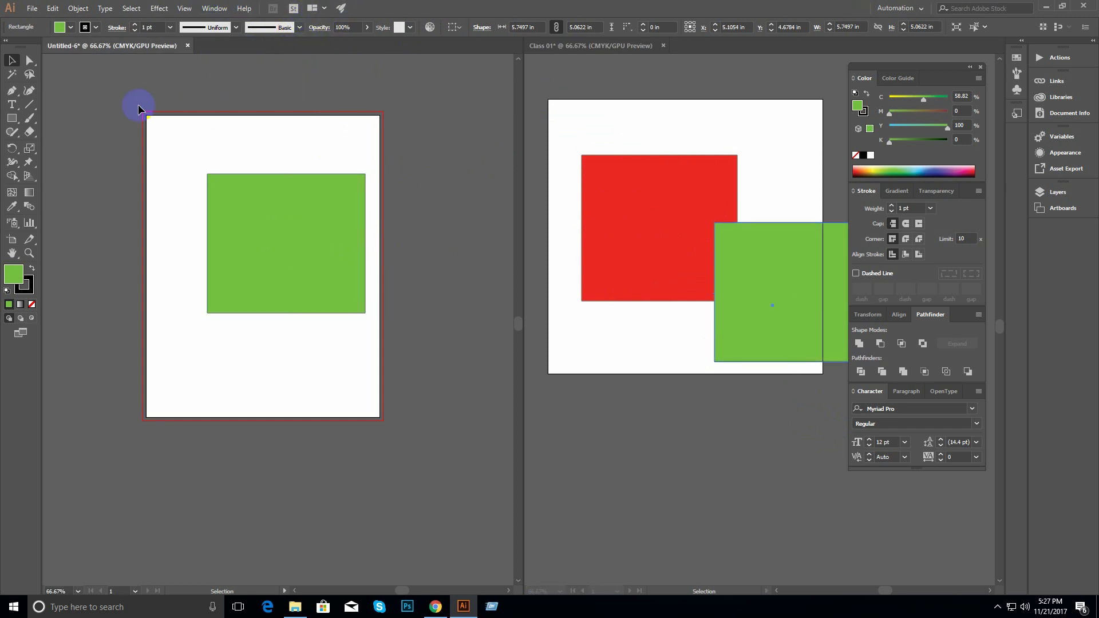
pyautogui.click(324, 10)
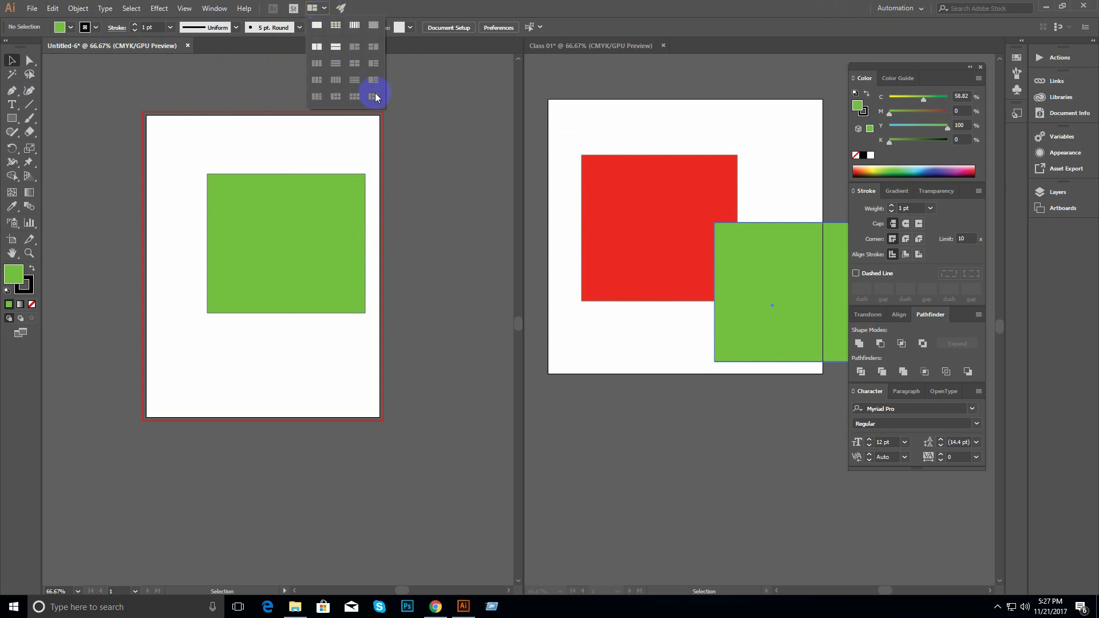
pyautogui.click(437, 145)
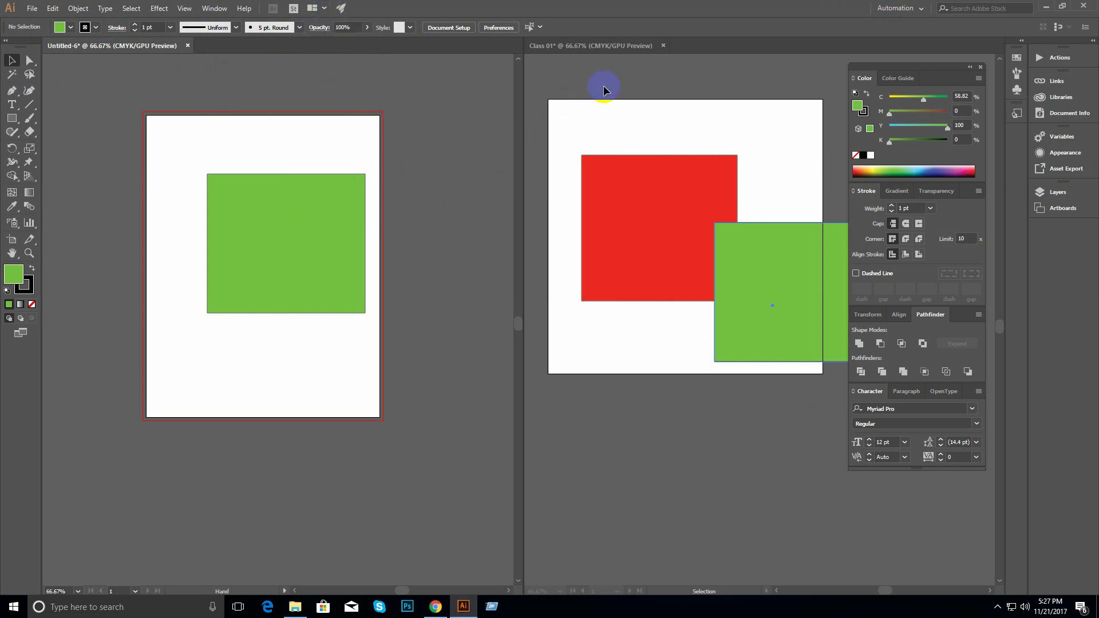
pyautogui.click(325, 9)
pyautogui.click(319, 153)
# - Move the green rectangle across the untitled artboard's left edge and the red rectangle to the top of the Class 01 artboard
pyautogui.moveTo(280, 226); pyautogui.dragTo(165, 227)
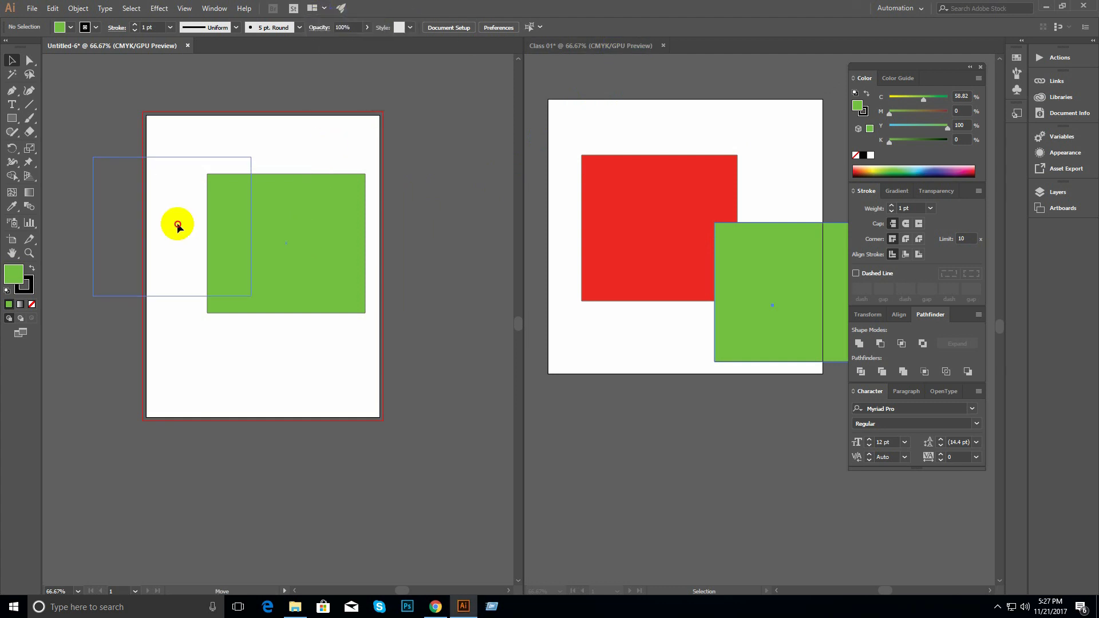
pyautogui.moveTo(647, 221); pyautogui.dragTo(661, 252)
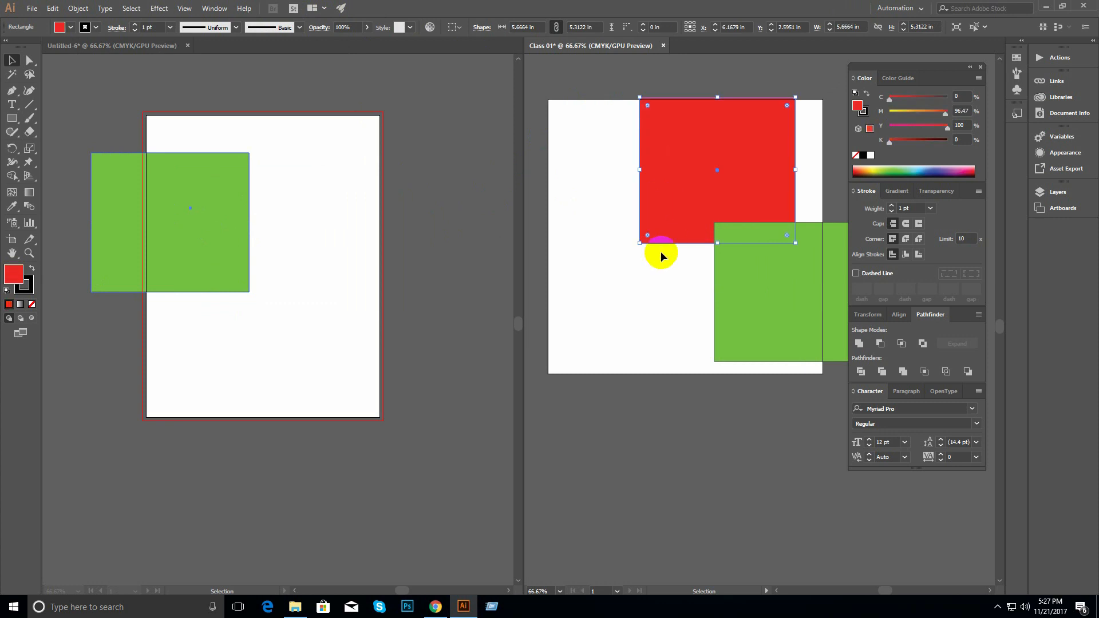
# - Copy the red rectangle from Class 01 directly into the untitled document and place it overlapping the green rectangle's upper right corner
pyautogui.moveTo(697, 187); pyautogui.dragTo(358, 269)
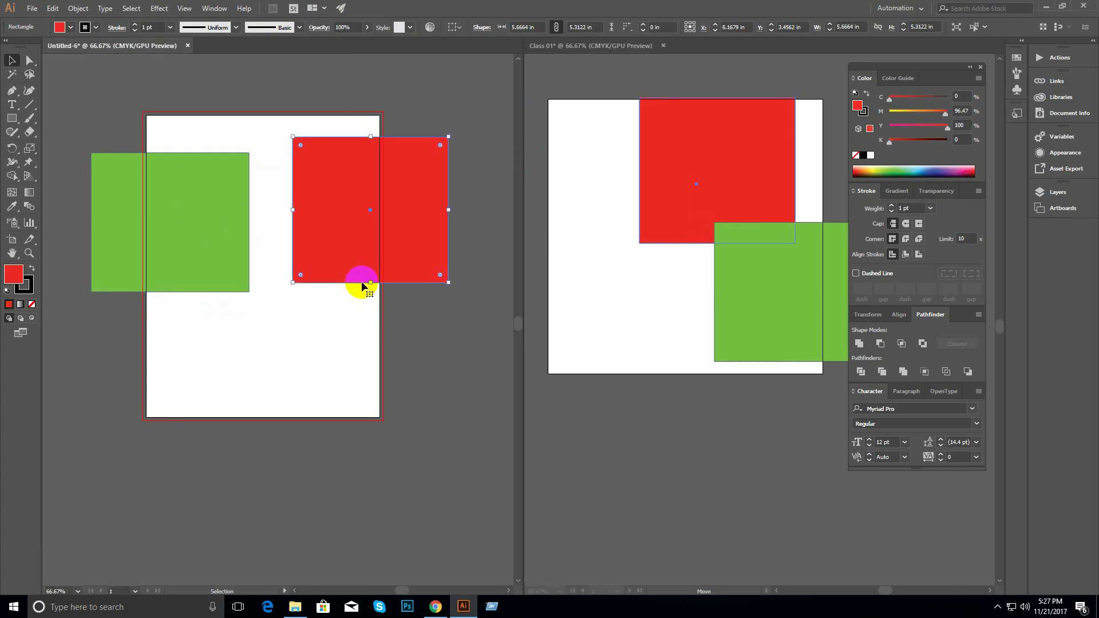
pyautogui.click(336, 334)
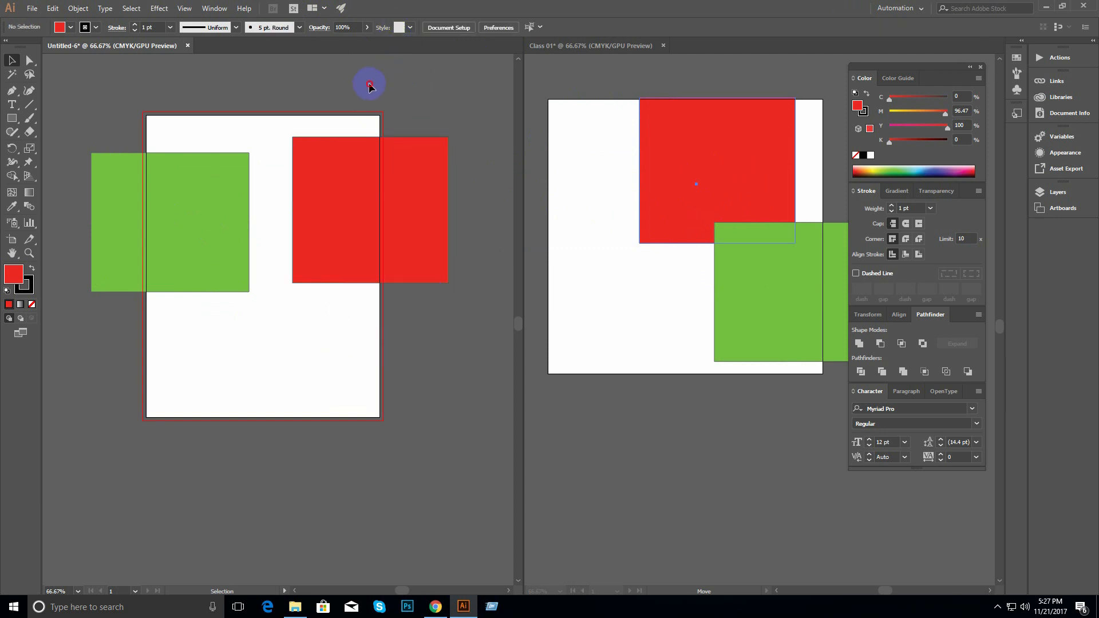
pyautogui.moveTo(339, 225); pyautogui.dragTo(267, 191)
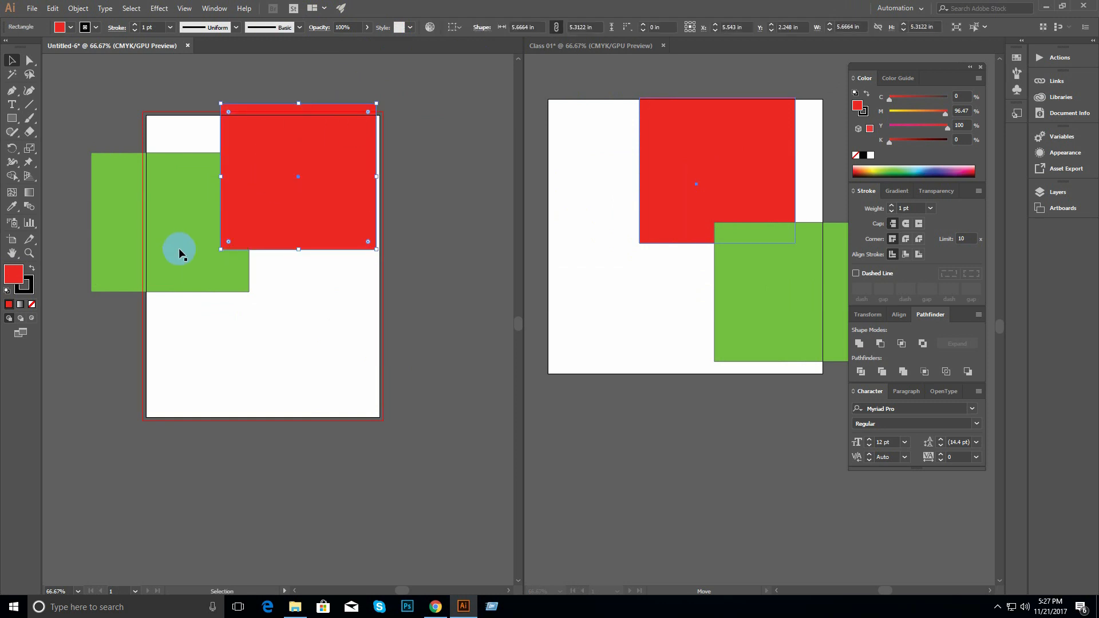
# - Alternate between the Class 01 and untitled documents to check which one is active for editing and saving
pyautogui.click(727, 291)
pyautogui.click(689, 174)
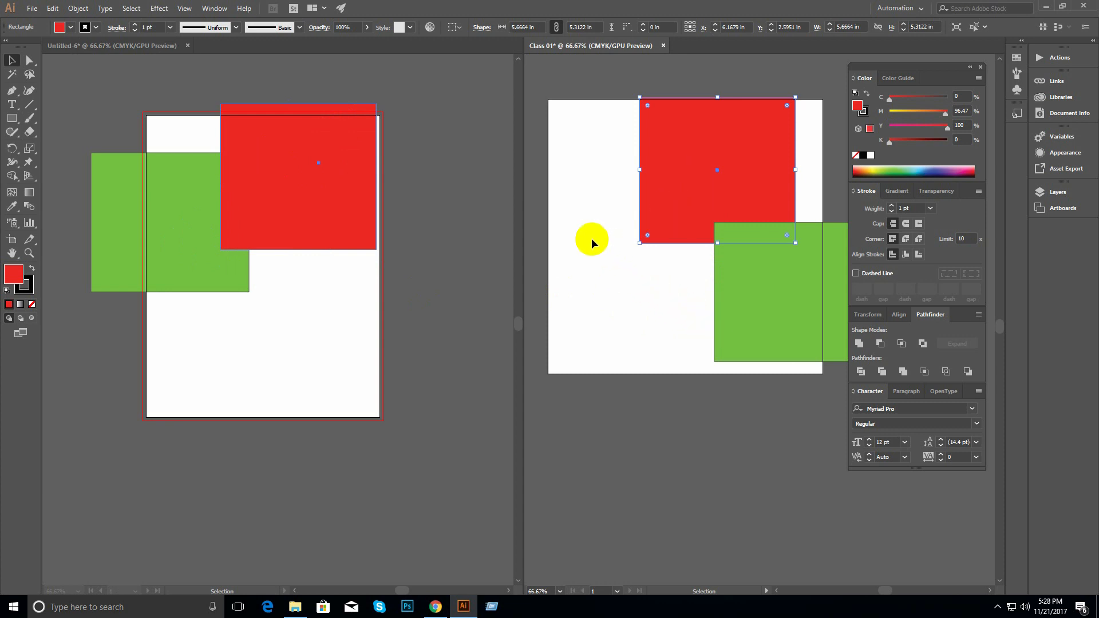
pyautogui.click(417, 215)
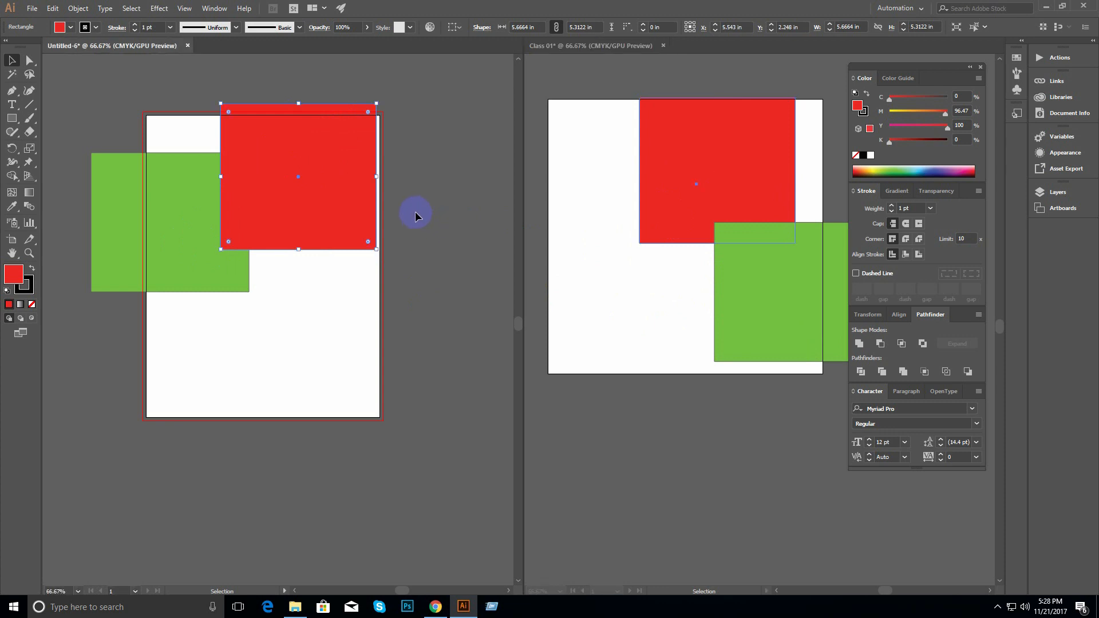
pyautogui.hotkey('ctrl', 's')
pyautogui.click(723, 443)
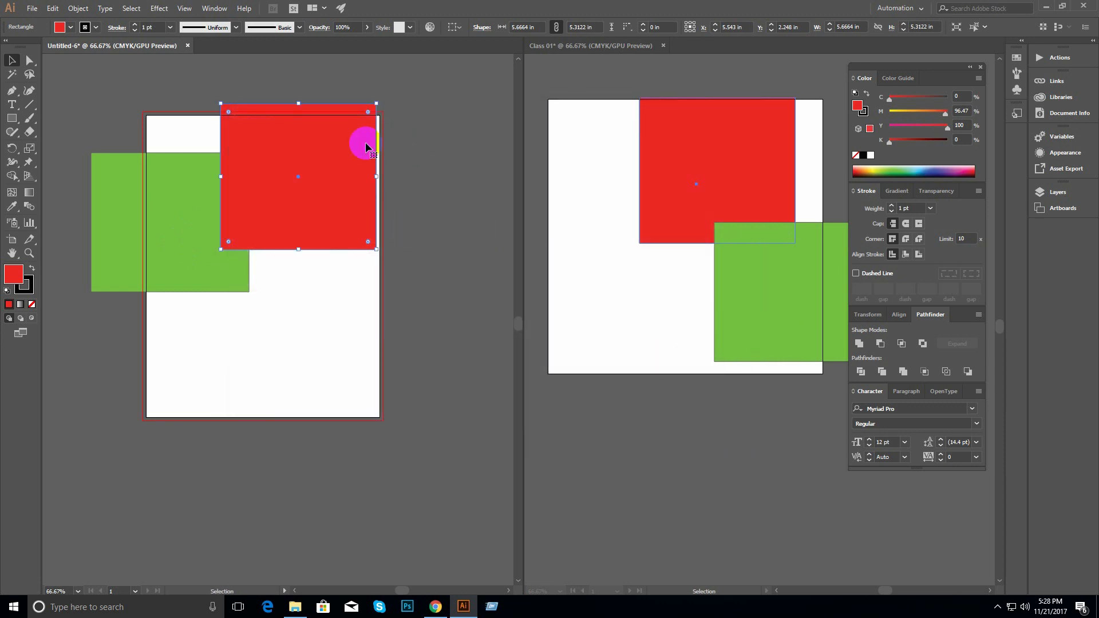
pyautogui.click(419, 288)
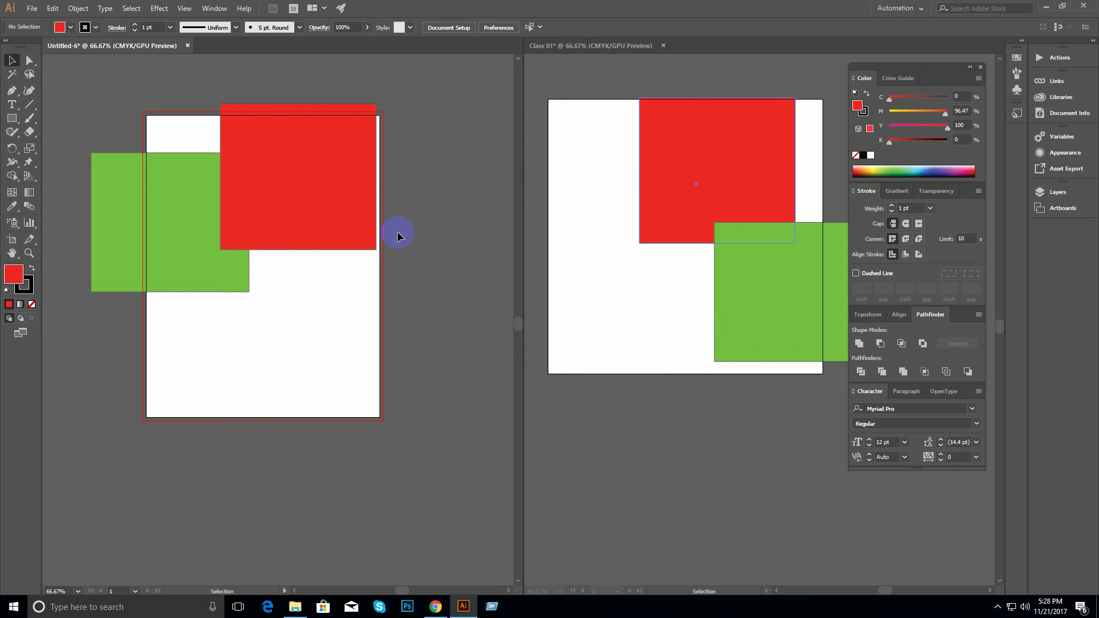
pyautogui.click(371, 135)
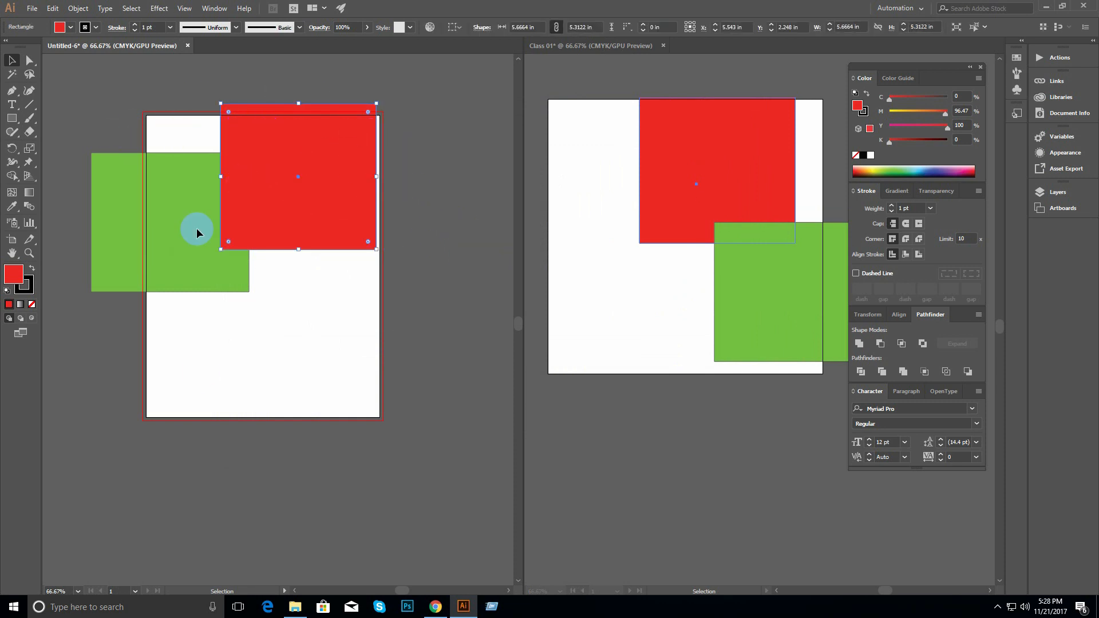
pyautogui.click(664, 241)
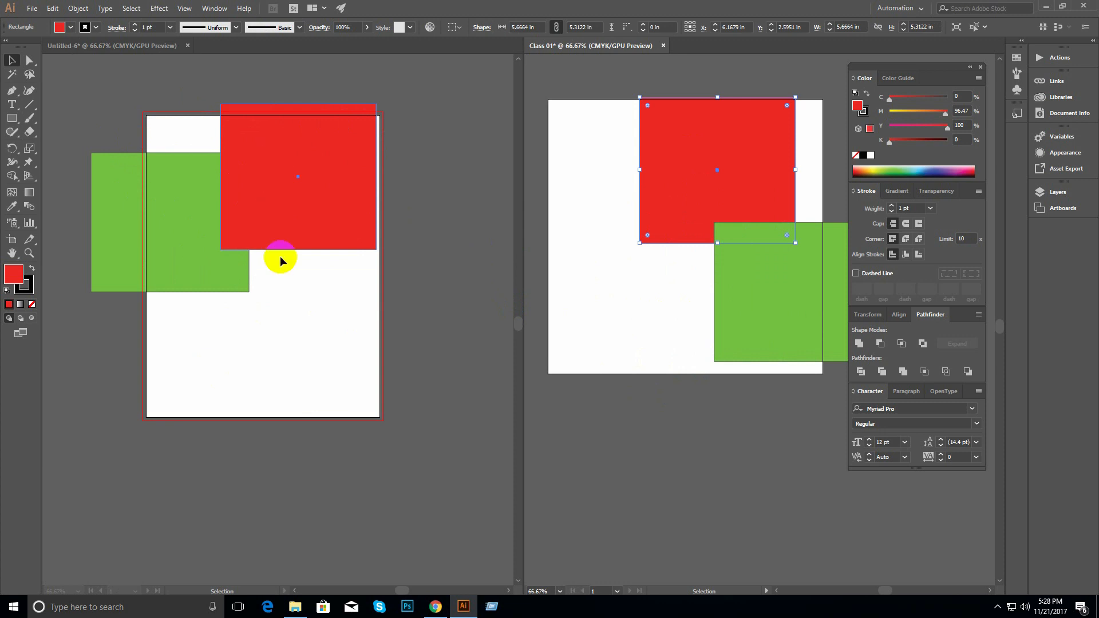
pyautogui.click(284, 307)
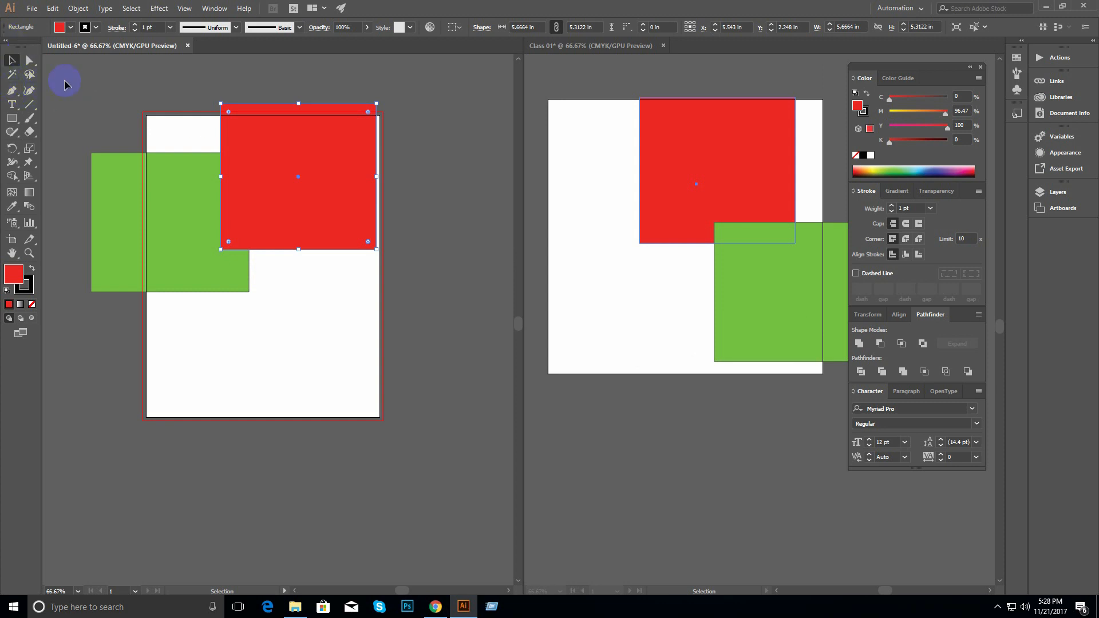
pyautogui.click(438, 95)
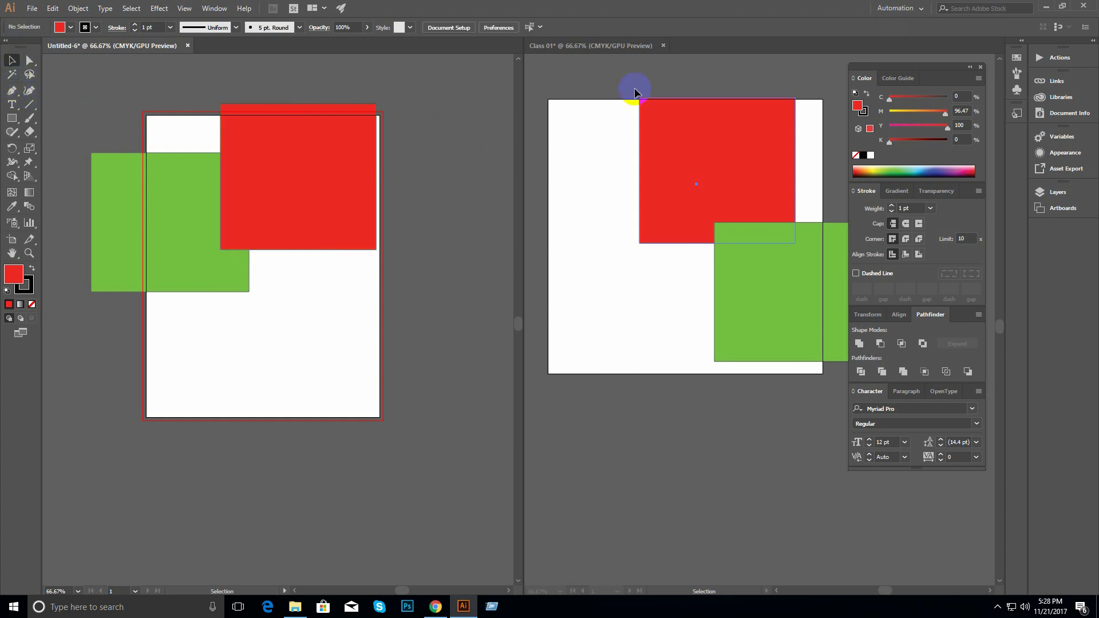
# - Close the Class 01 document without saving its changes
pyautogui.click(653, 52)
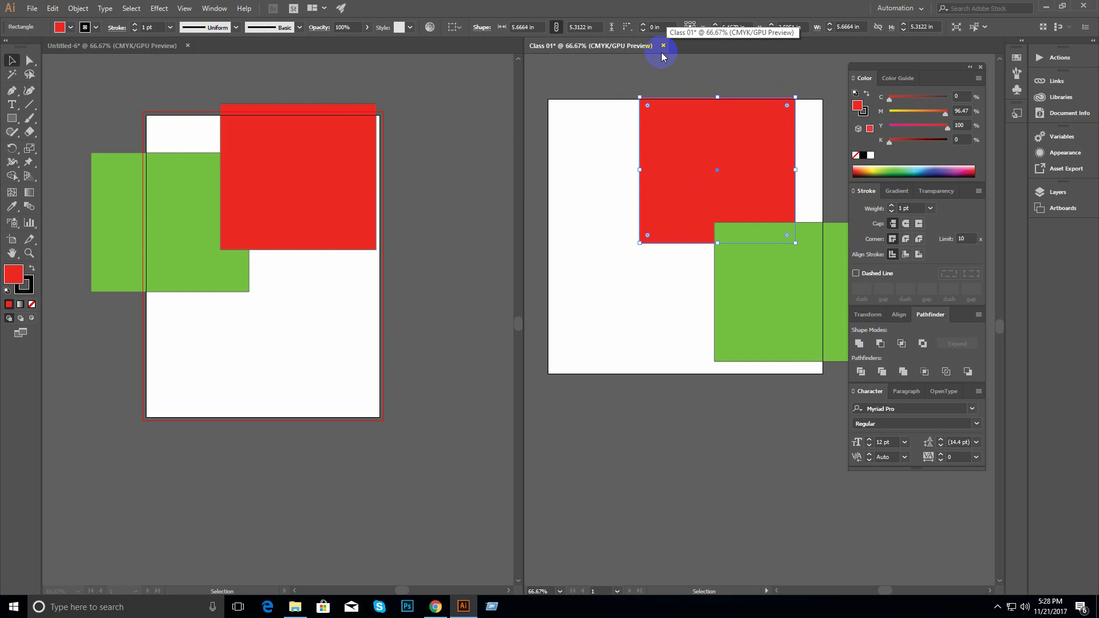
pyautogui.click(663, 46)
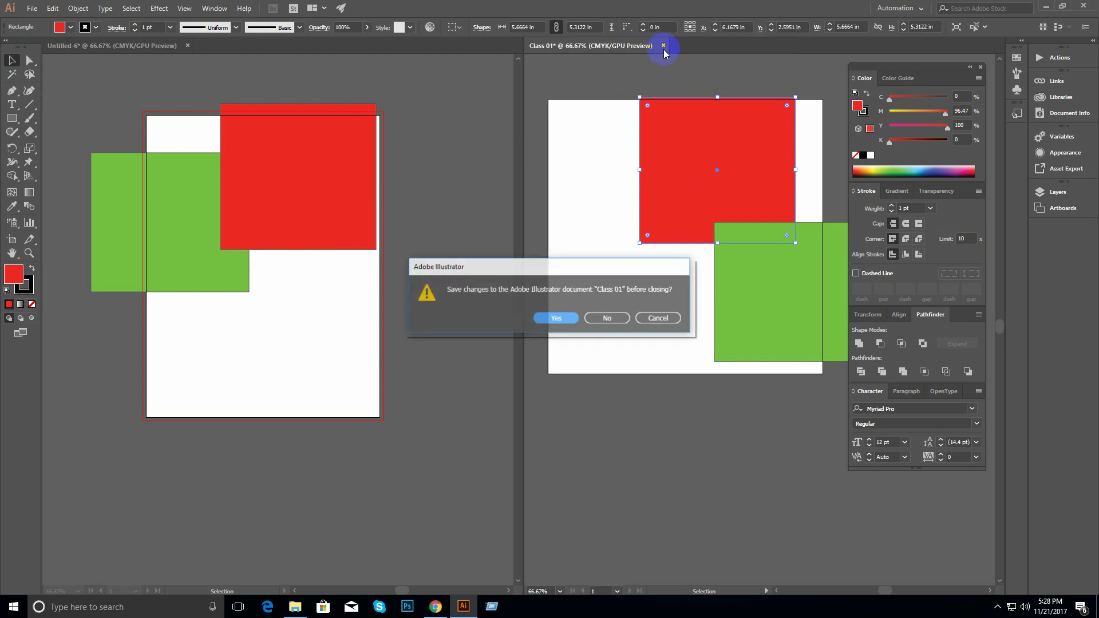
pyautogui.click(604, 314)
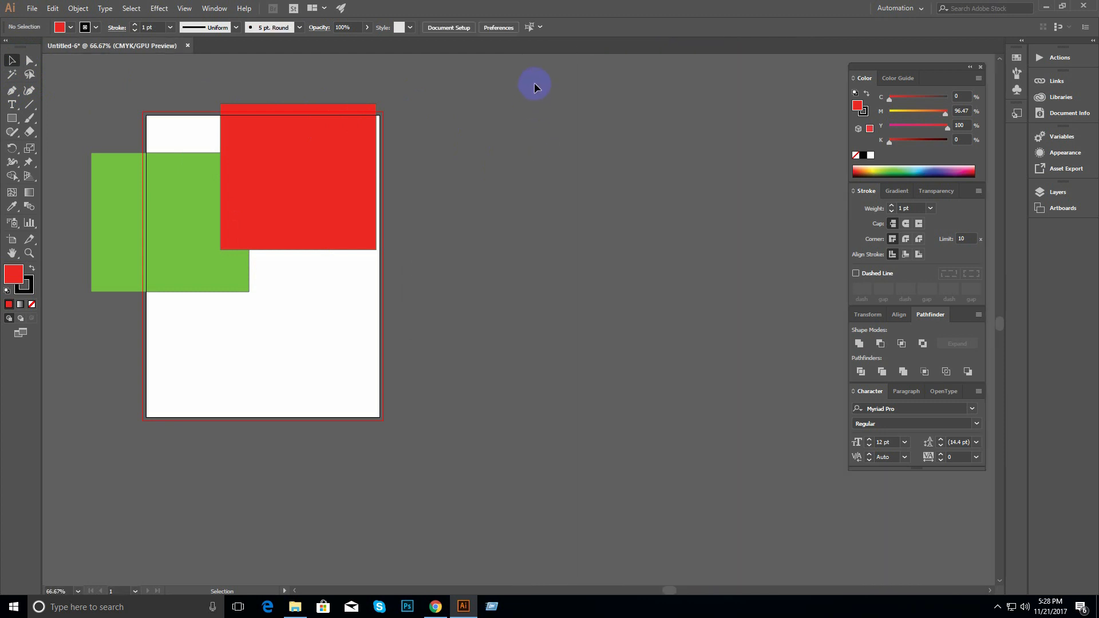
# - With the Selection tool, move the green rectangle completely off the artboard to its left side
pyautogui.moveTo(293, 228); pyautogui.dragTo(473, 243)
pyautogui.moveTo(339, 210); pyautogui.dragTo(452, 260)
pyautogui.hotkey('ctrl', '-')
pyautogui.moveTo(506, 281); pyautogui.dragTo(440, 228)
pyautogui.click(19, 57)
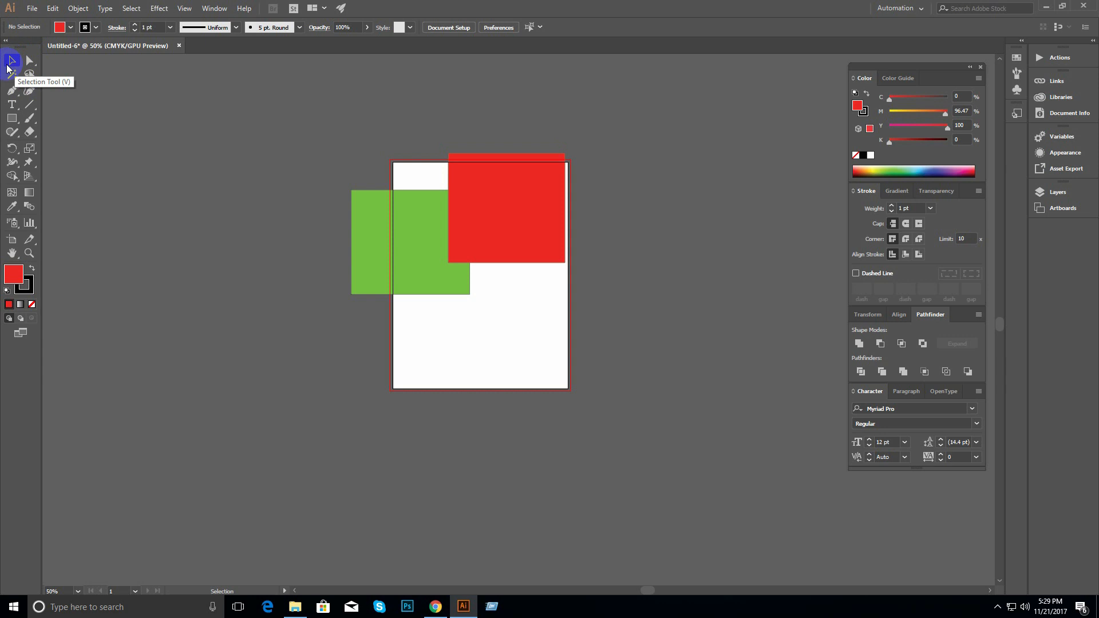
pyautogui.moveTo(422, 236); pyautogui.dragTo(279, 202)
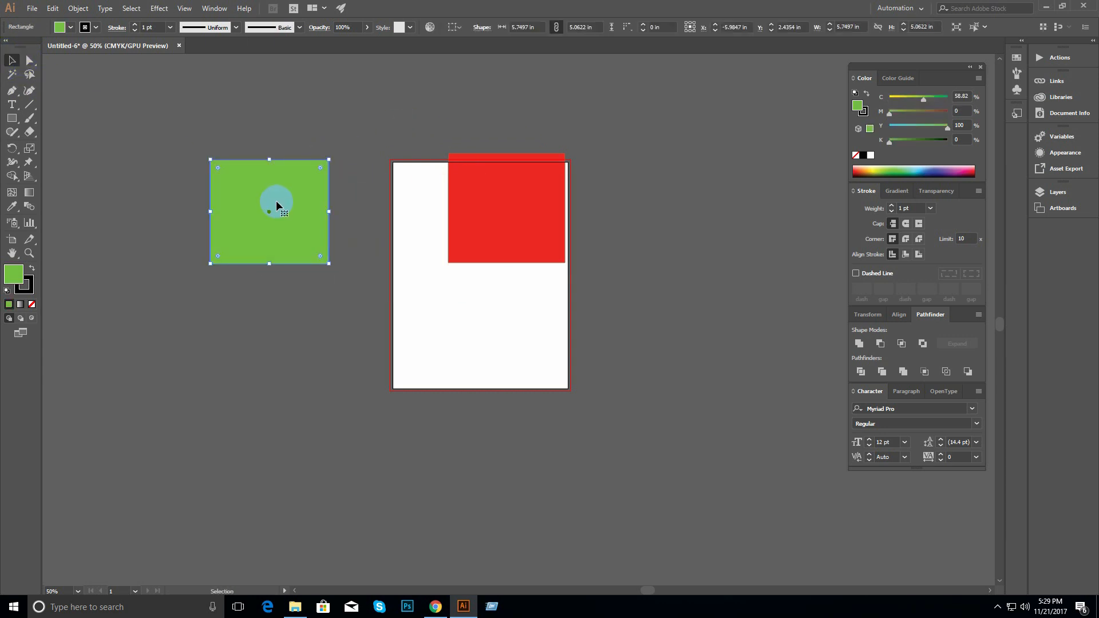
# - Select the green rectangle with a marquee and by itself, clearing the selection each time
pyautogui.moveTo(132, 106); pyautogui.dragTo(341, 259)
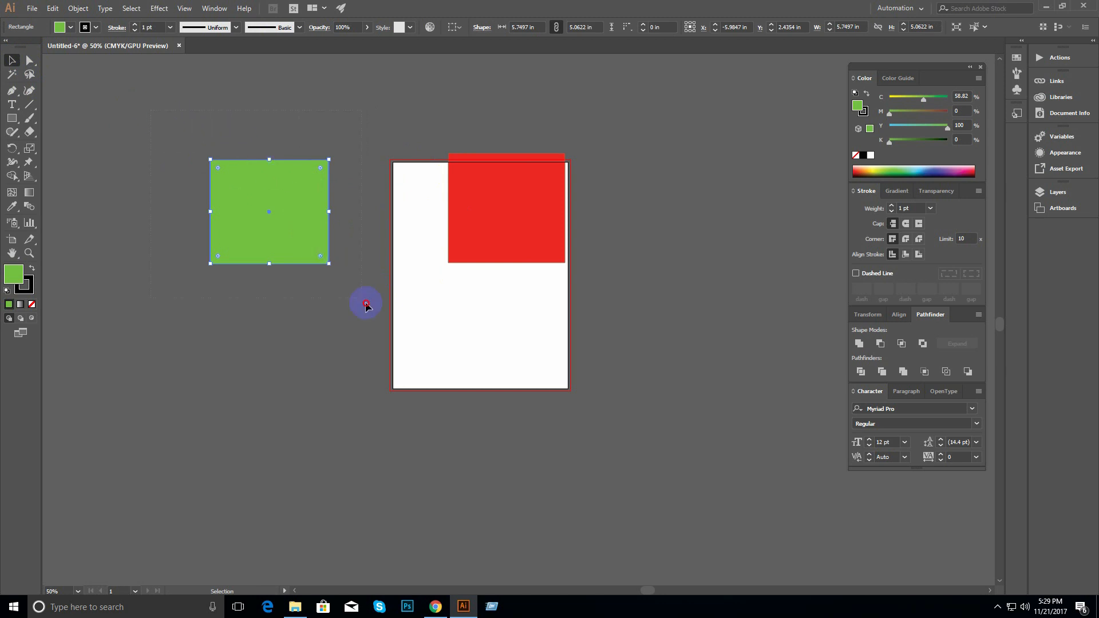
pyautogui.click(334, 309)
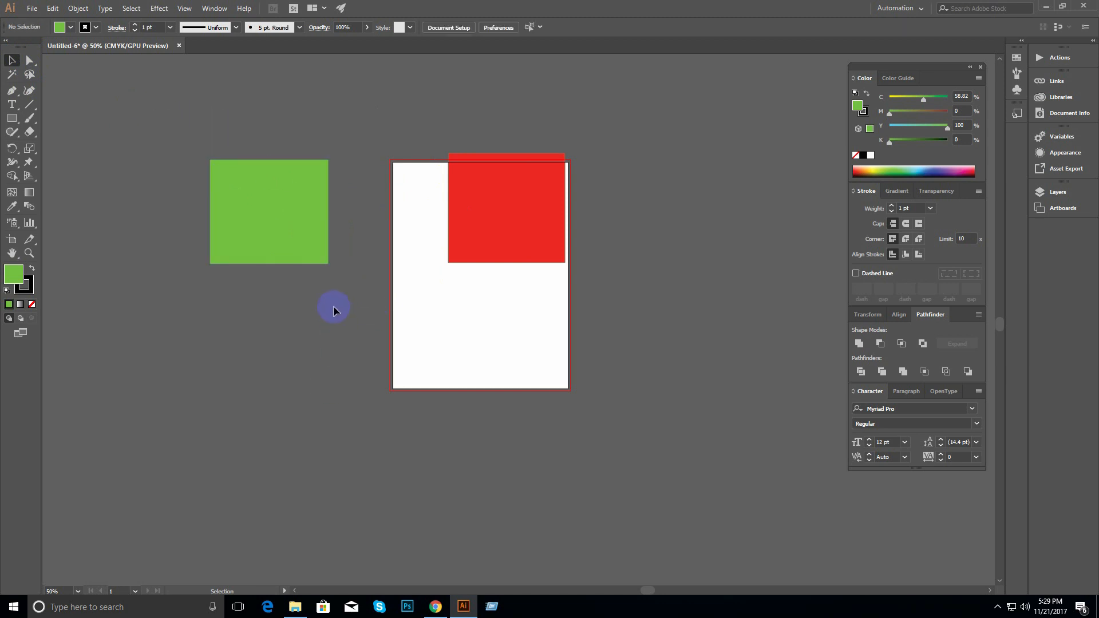
pyautogui.click(260, 215)
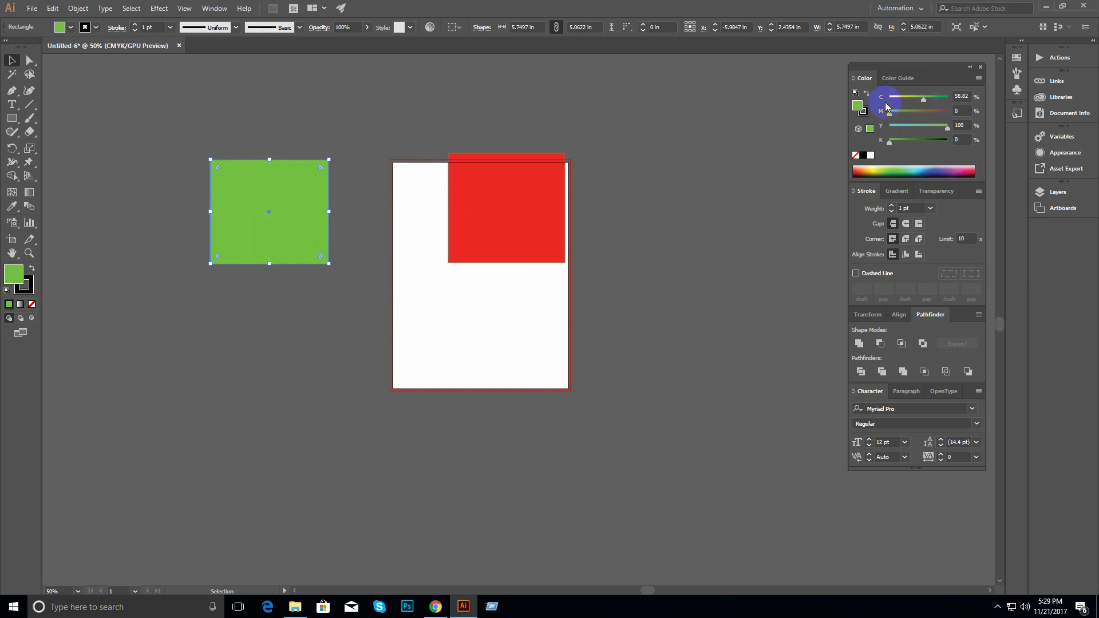
pyautogui.click(346, 276)
# - Select the green rectangle and the red rectangle one at a time, and clear the selection
pyautogui.keyDown('ctrl'); pyautogui.click(353, 253); pyautogui.keyUp('ctrl')
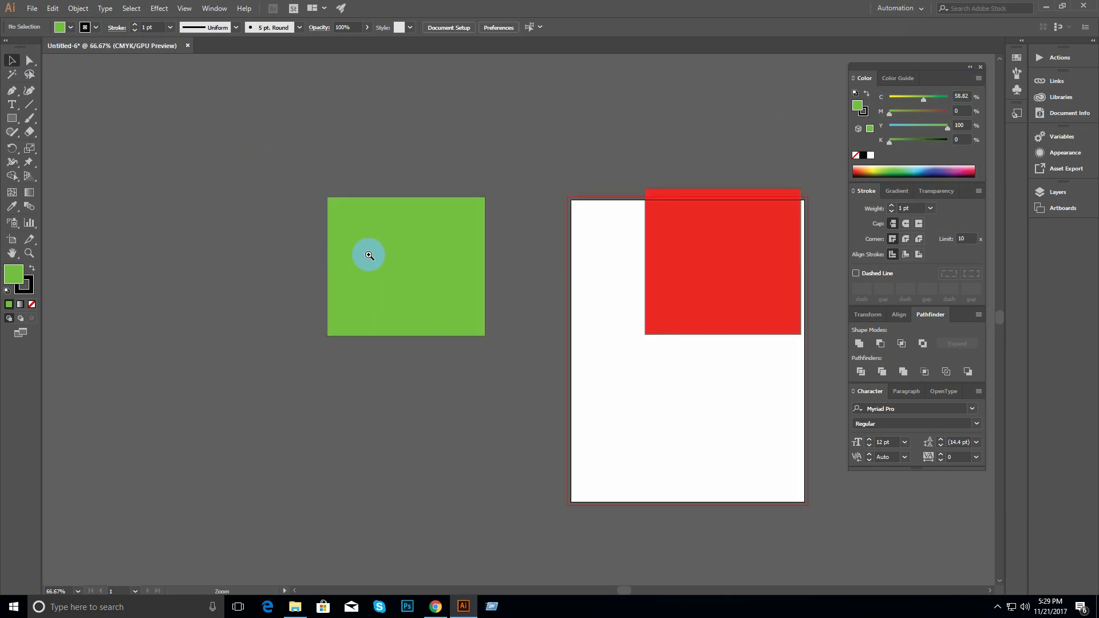
pyautogui.moveTo(371, 255); pyautogui.dragTo(317, 206)
pyautogui.click(329, 174)
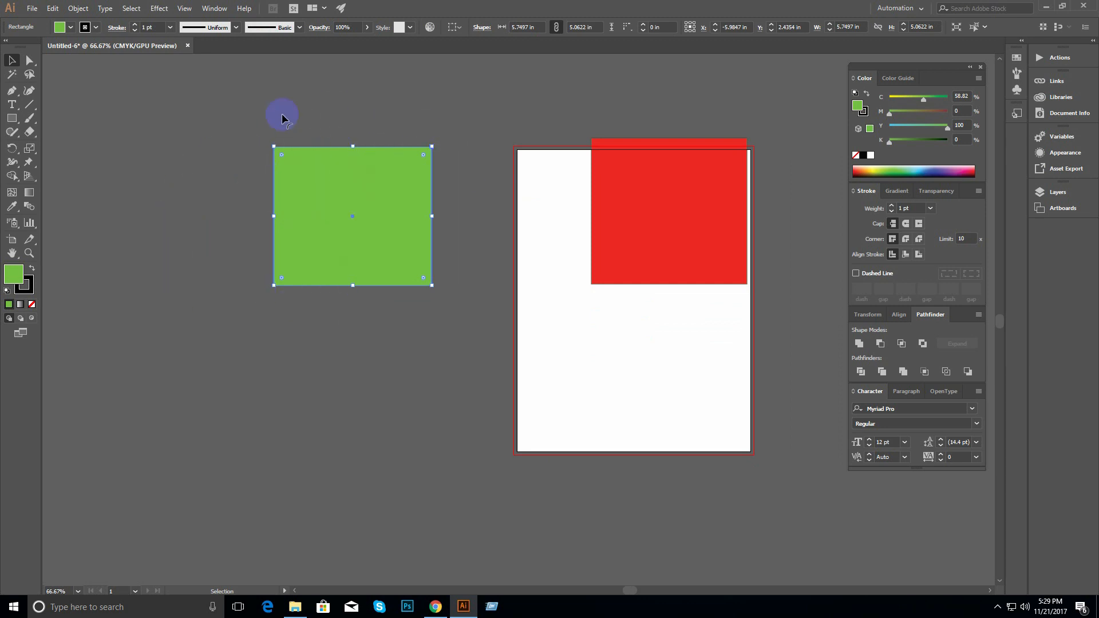
pyautogui.click(353, 128)
pyautogui.click(373, 211)
pyautogui.click(649, 216)
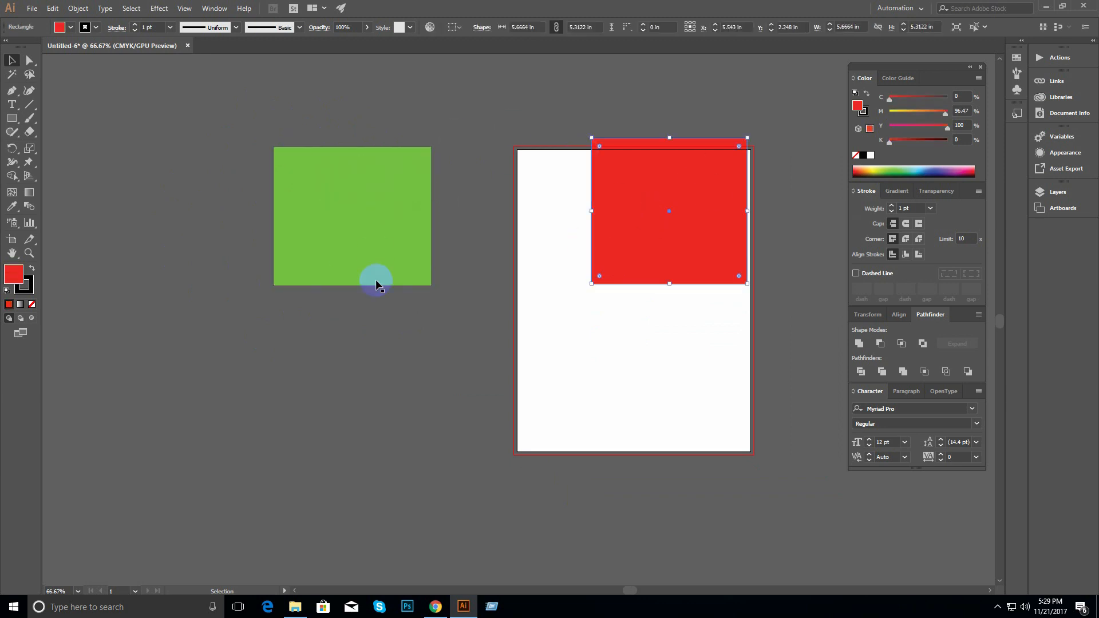
pyautogui.click(243, 92)
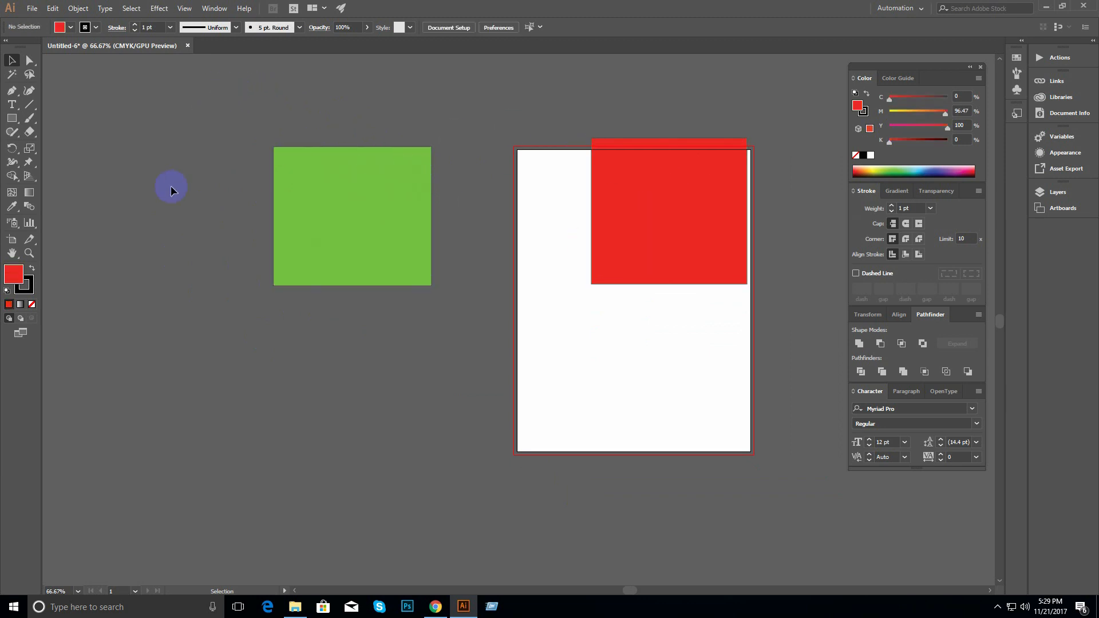
# - Select both rectangles together with a marquee around them, and clear the selection
pyautogui.moveTo(232, 89); pyautogui.dragTo(767, 311)
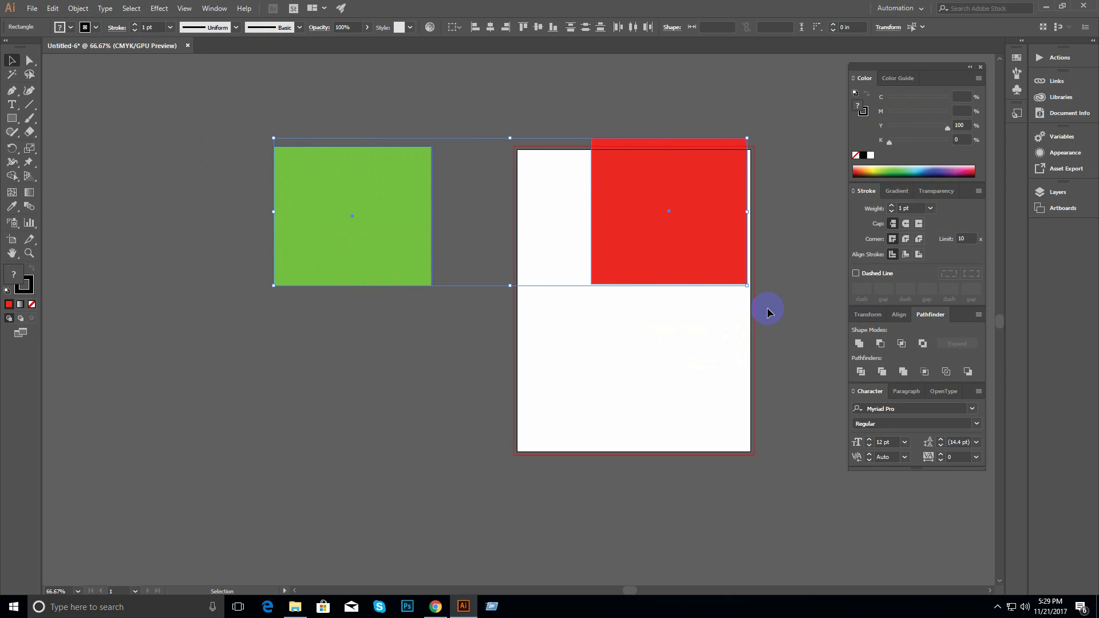
pyautogui.click(450, 324)
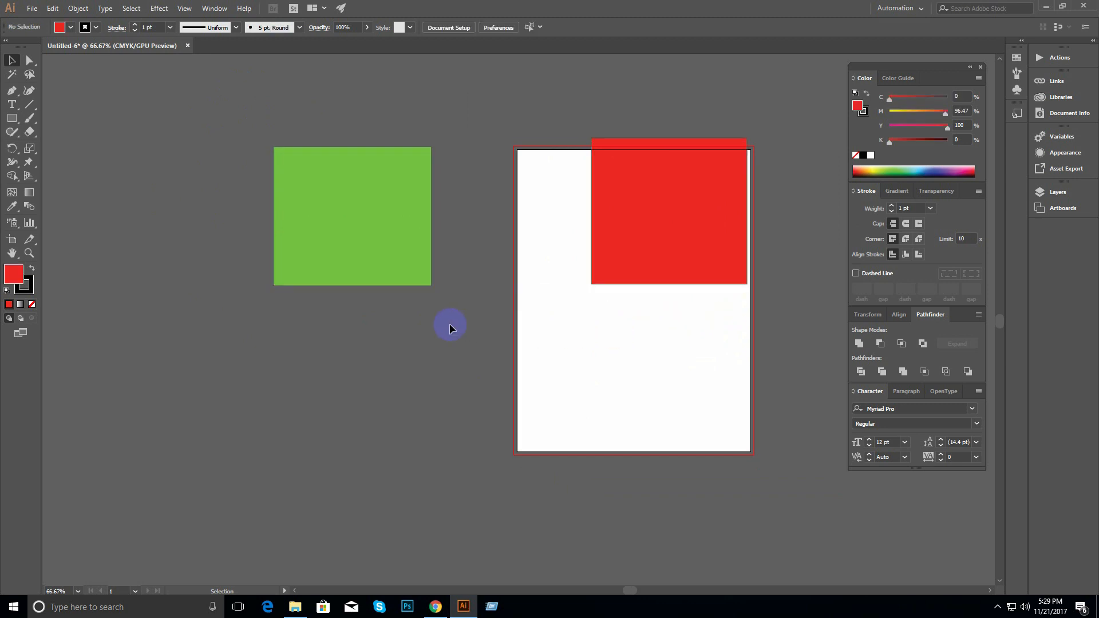
pyautogui.moveTo(237, 108); pyautogui.dragTo(765, 297)
pyautogui.click(371, 410)
# - Place the green rectangle beside the red one, and move both together off the artboard to its left side
pyautogui.moveTo(373, 223); pyautogui.dragTo(526, 214)
pyautogui.keyDown('shift'); pyautogui.click(744, 240); pyautogui.keyUp('shift')
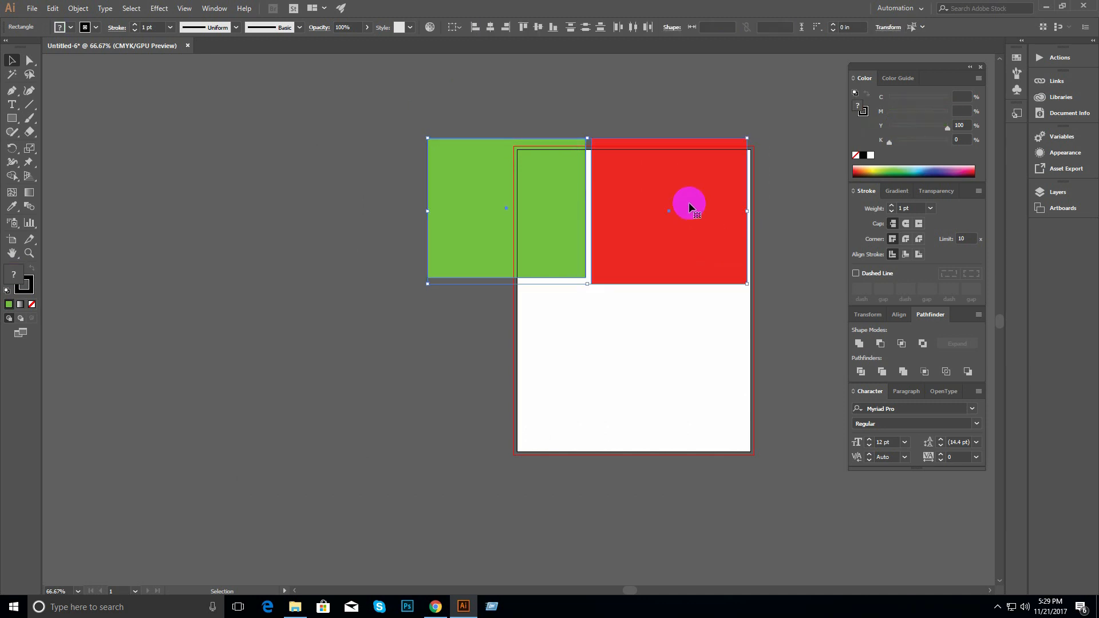
pyautogui.moveTo(561, 213); pyautogui.dragTo(272, 204)
pyautogui.click(335, 329)
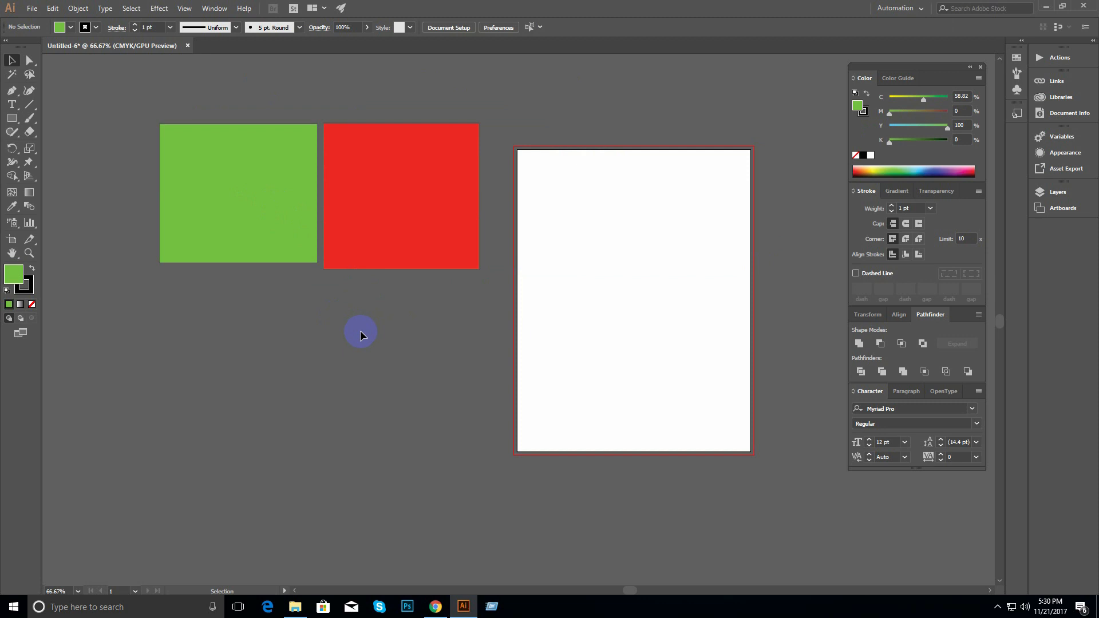
# - Select the green and red rectangles together with a marquee across both
pyautogui.moveTo(421, 346); pyautogui.dragTo(211, 155)
pyautogui.moveTo(210, 156); pyautogui.dragTo(210, 154)
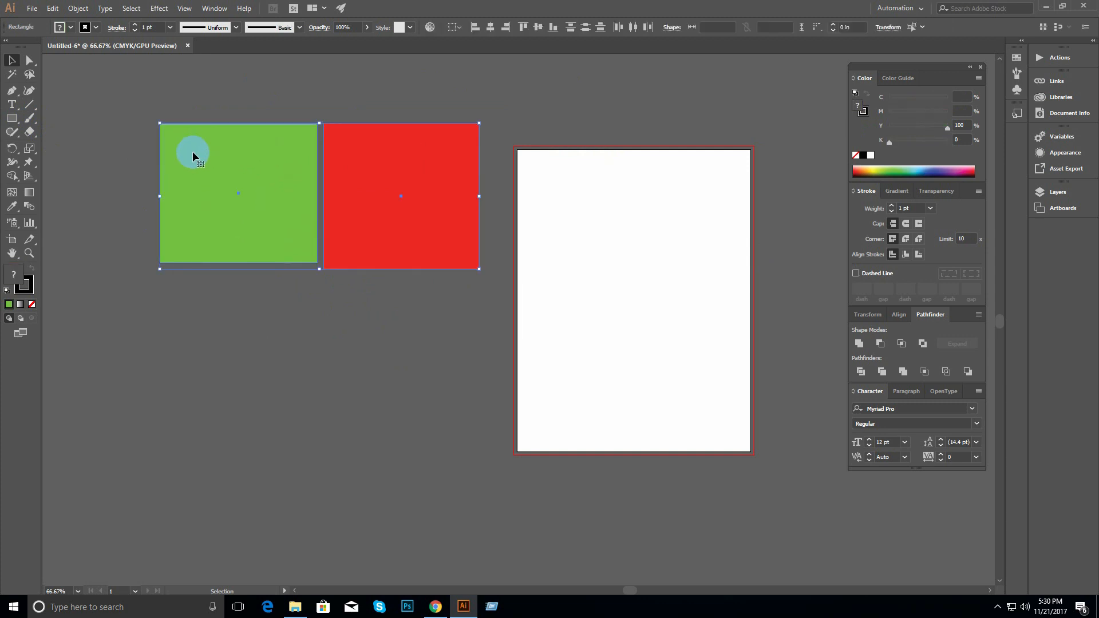
# - Try a purple fill (C 35.69, M 67.84, Y 0, K 0) on both selected rectangles, and undo the recolor
pyautogui.click(894, 169)
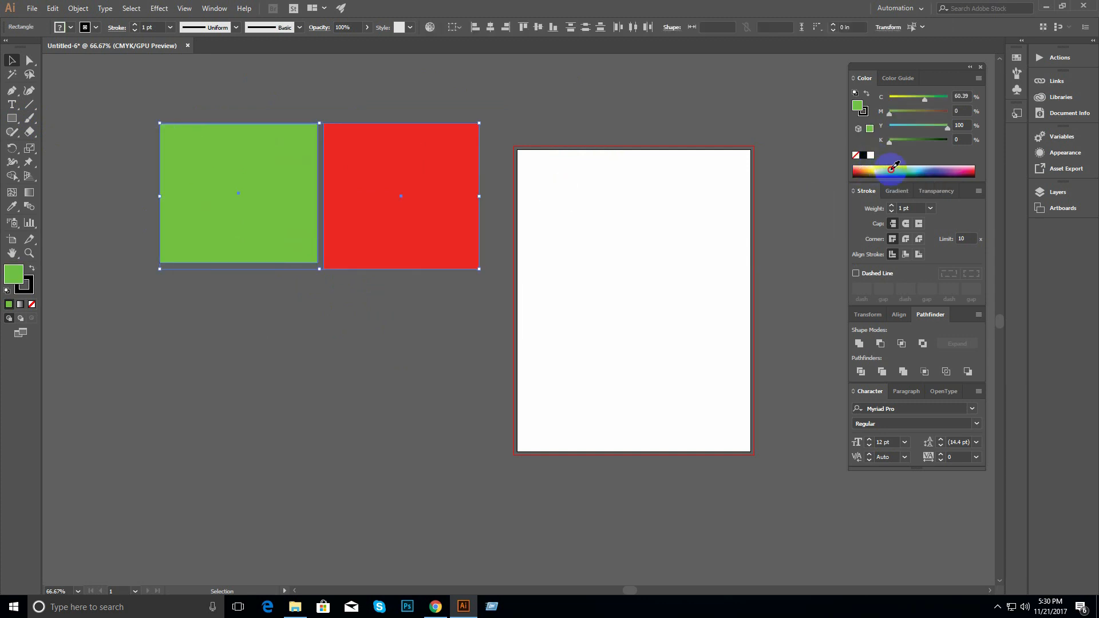
pyautogui.click(950, 169)
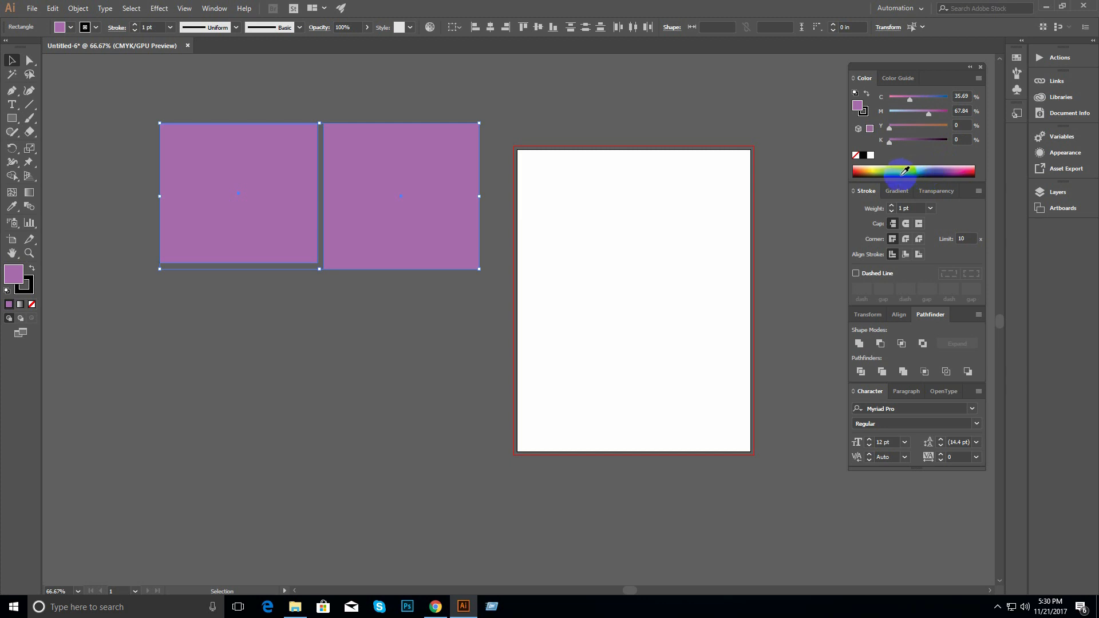
pyautogui.click(362, 323)
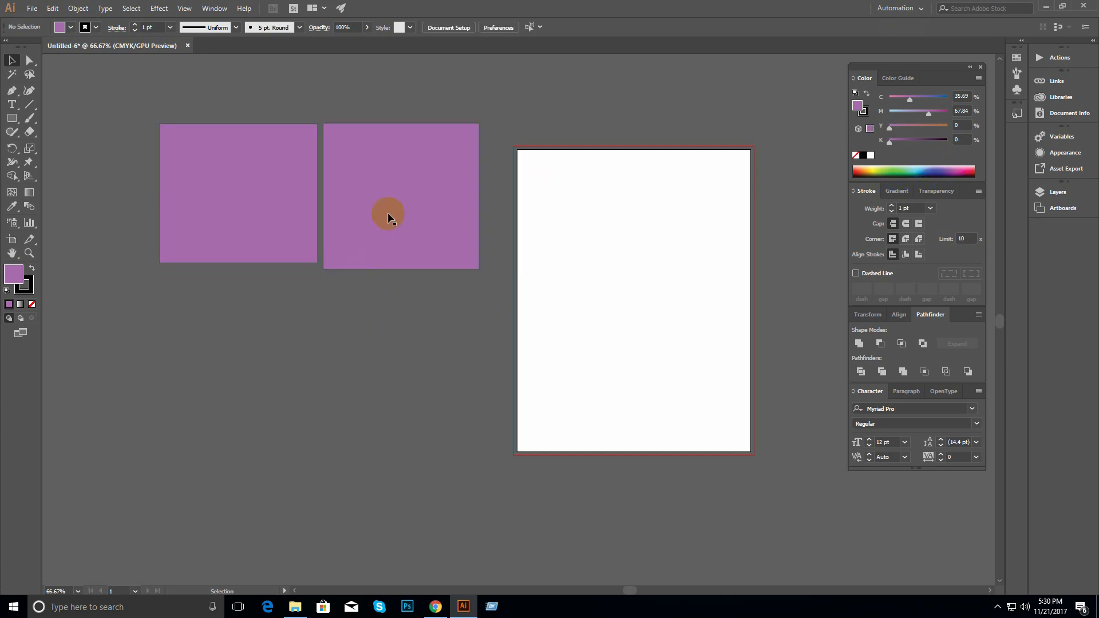
pyautogui.hotkey('ctrl', 'z')
pyautogui.click(378, 327)
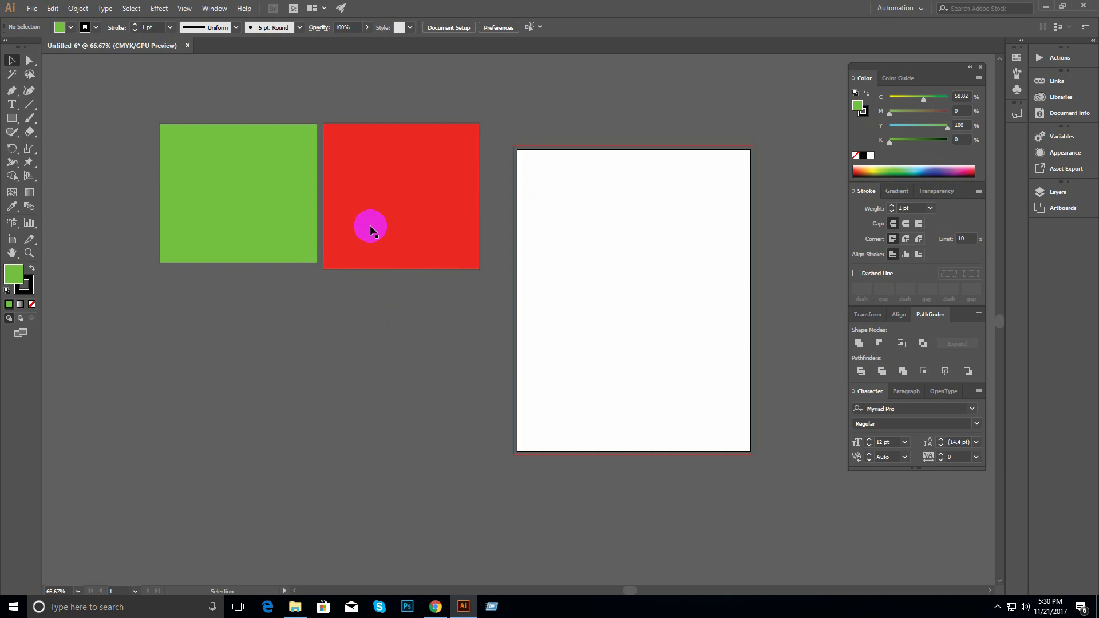
# - Cut the red rectangle and paste it back so it overlaps the green rectangle's upper right corner
pyautogui.press('z')
pyautogui.click(416, 229)
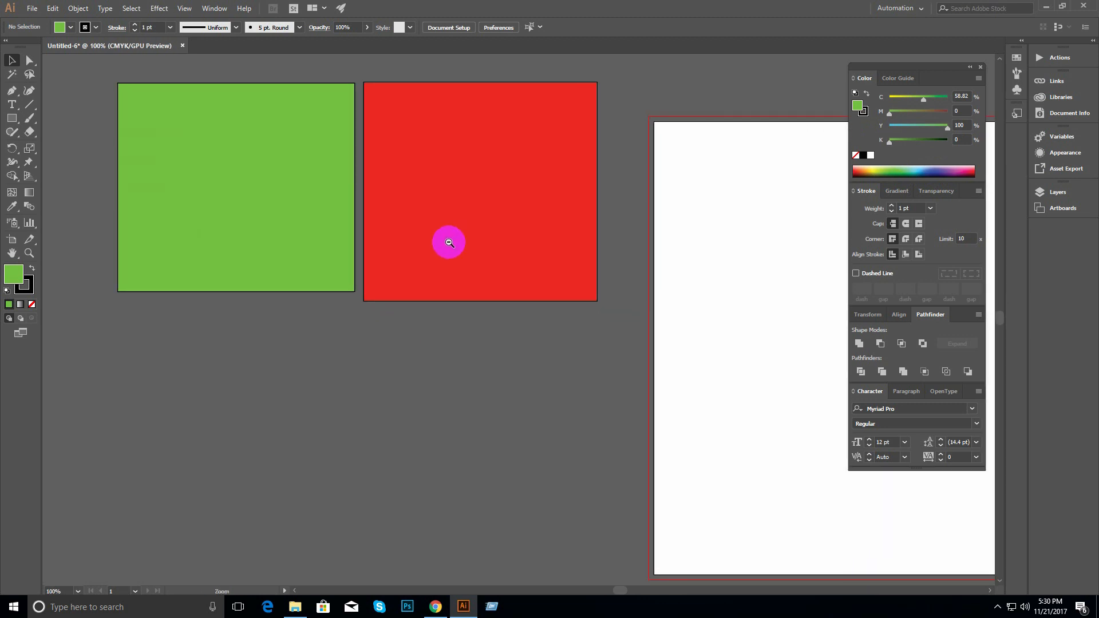
pyautogui.keyDown('alt'); pyautogui.click(449, 242); pyautogui.keyUp('alt')
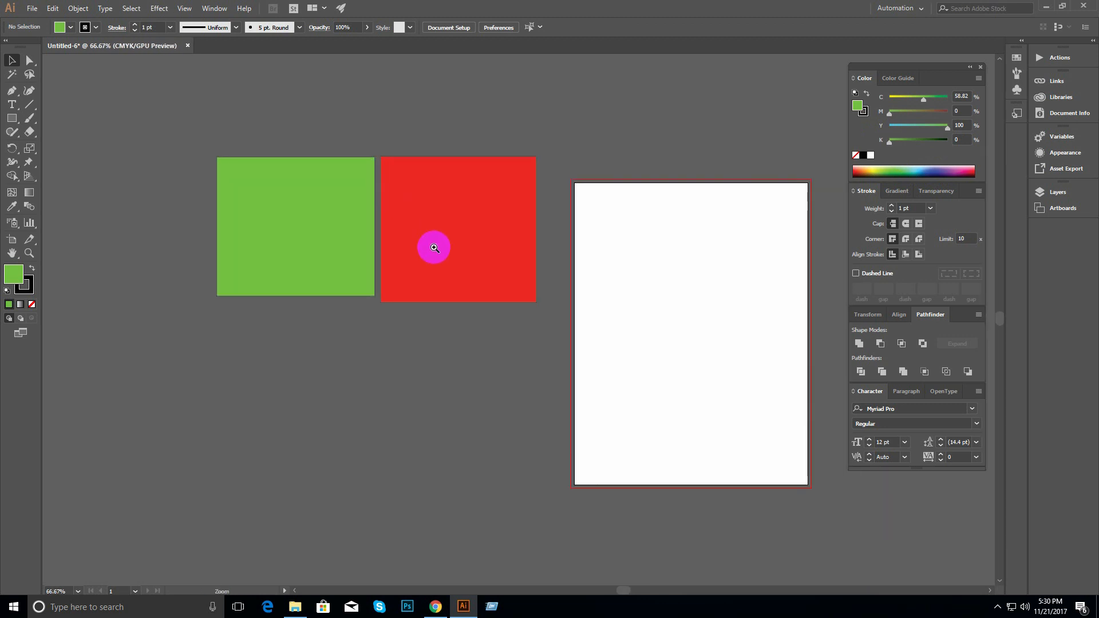
pyautogui.click(424, 238)
pyautogui.moveTo(436, 245); pyautogui.dragTo(408, 216)
pyautogui.keyDown('alt'); pyautogui.click(462, 250); pyautogui.keyUp('alt')
pyautogui.moveTo(490, 262); pyautogui.dragTo(412, 196)
pyautogui.click(473, 265)
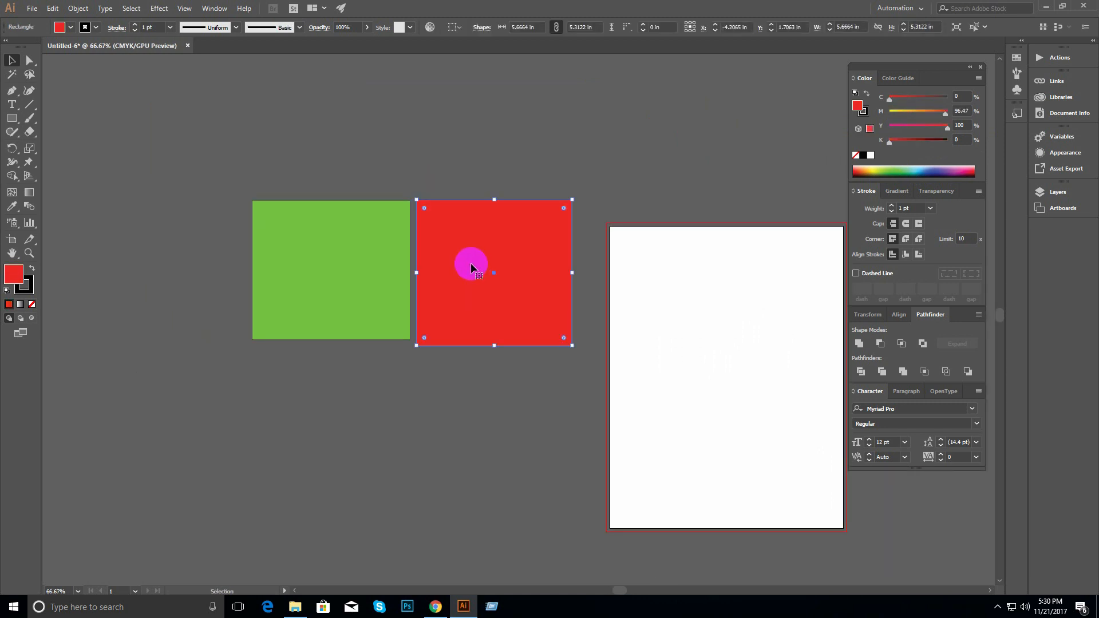
pyautogui.moveTo(507, 273); pyautogui.dragTo(490, 228)
pyautogui.click(482, 238)
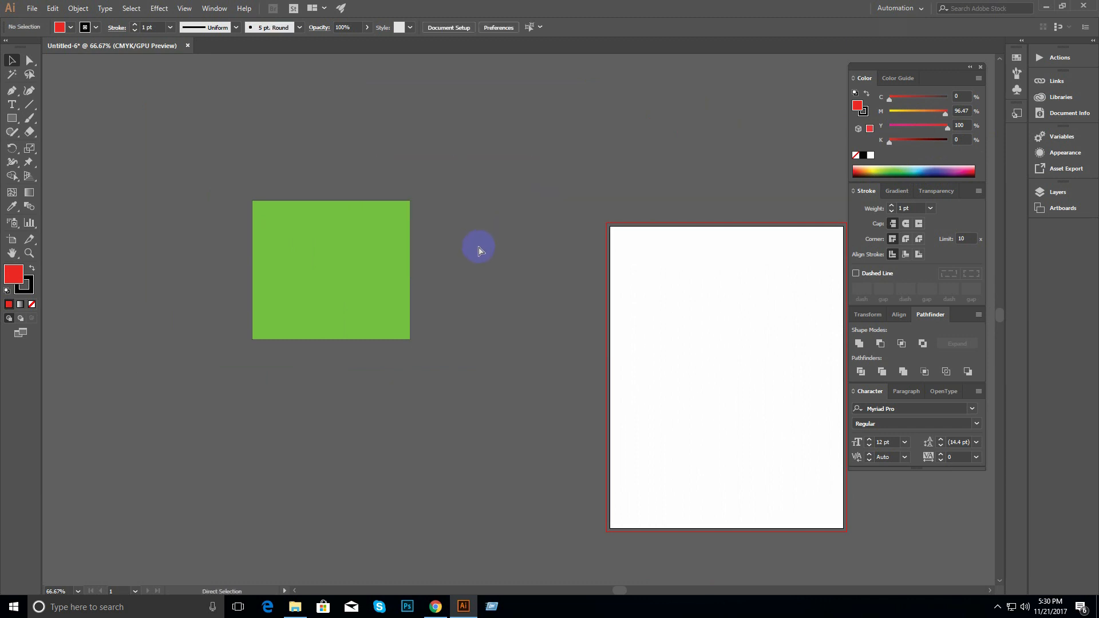
pyautogui.click(478, 251)
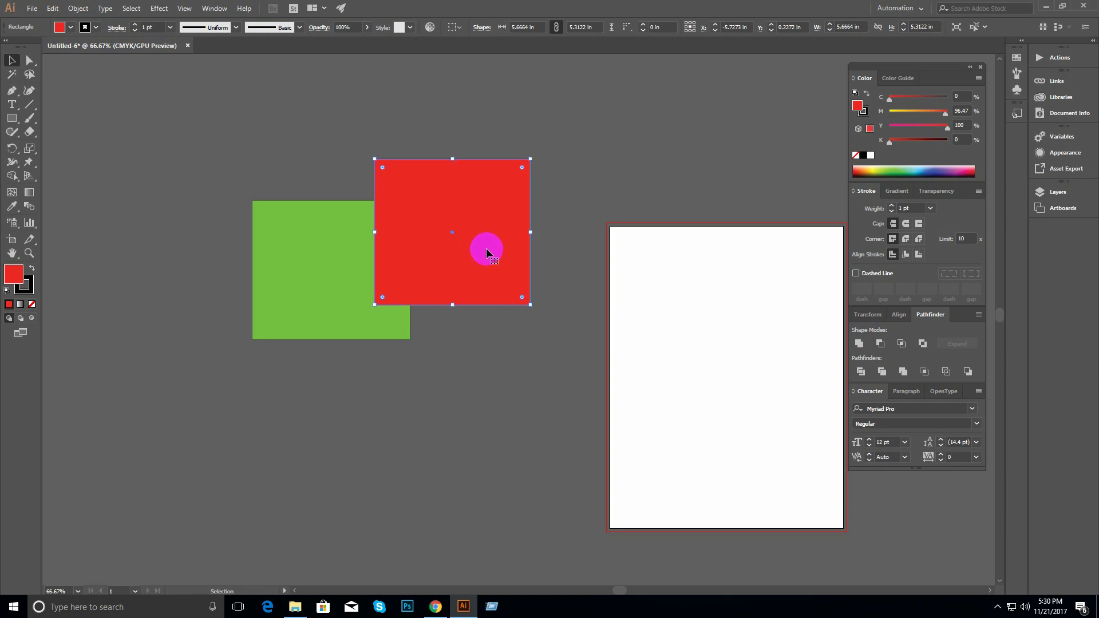
# - Cut the red rectangle again, paste it back in front, and move it down over the green rectangle's right edge
pyautogui.press('ctrl')
pyautogui.hotkey('ctrl', 'x')
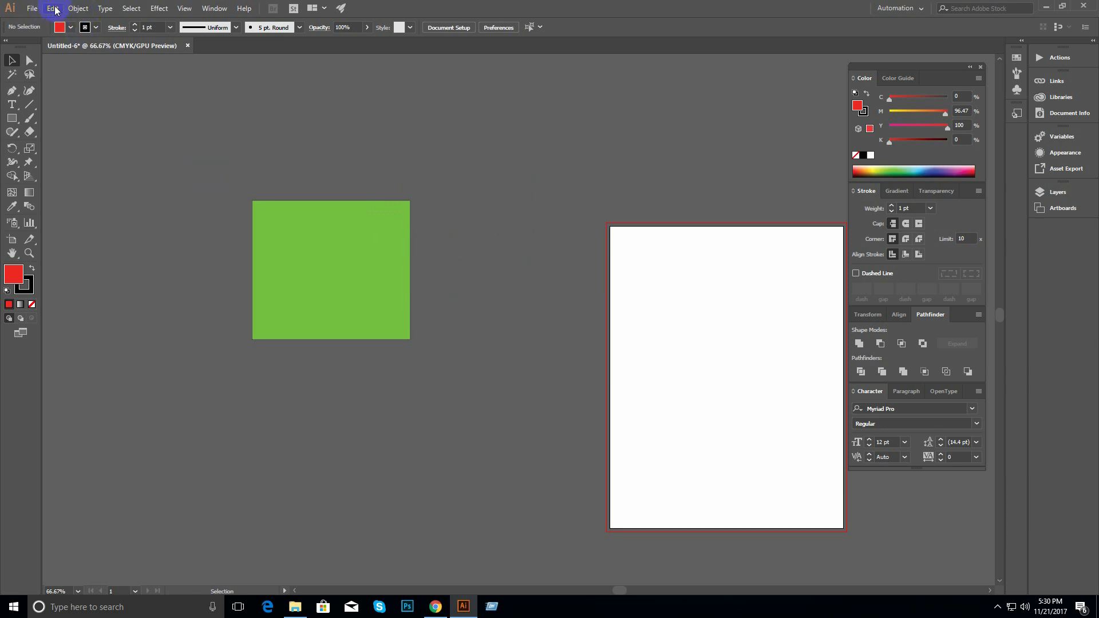
pyautogui.hotkey('ctrl', 'f')
pyautogui.moveTo(452, 211); pyautogui.dragTo(464, 258)
# - Review the available Undo, Cut, Copy and Paste commands, and clear the selection
pyautogui.click(78, 8)
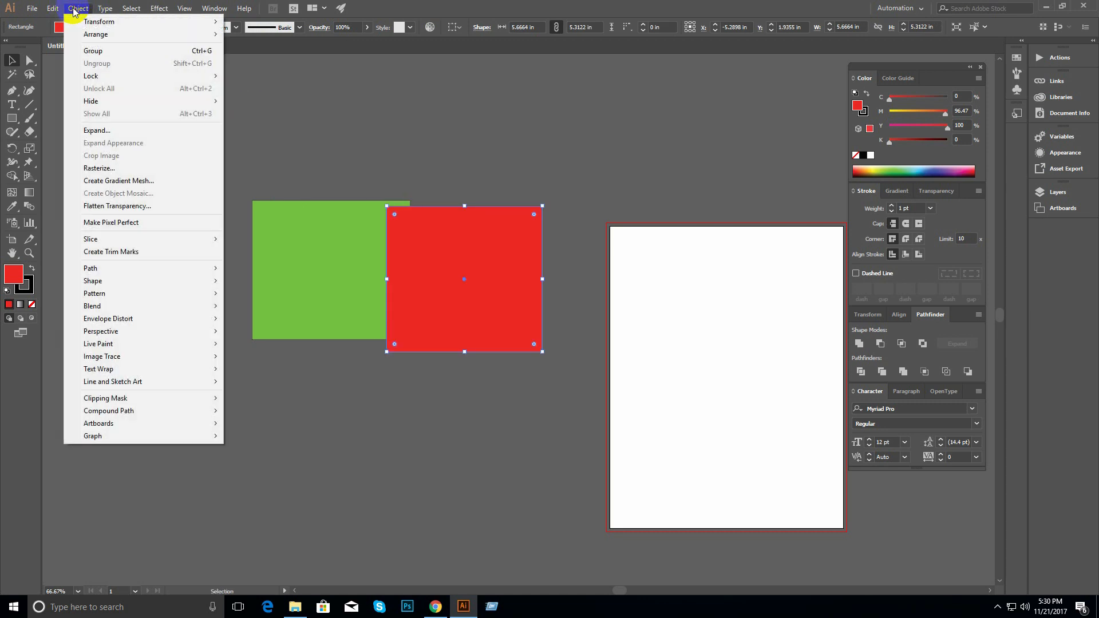
pyautogui.click(53, 9)
pyautogui.click(53, 10)
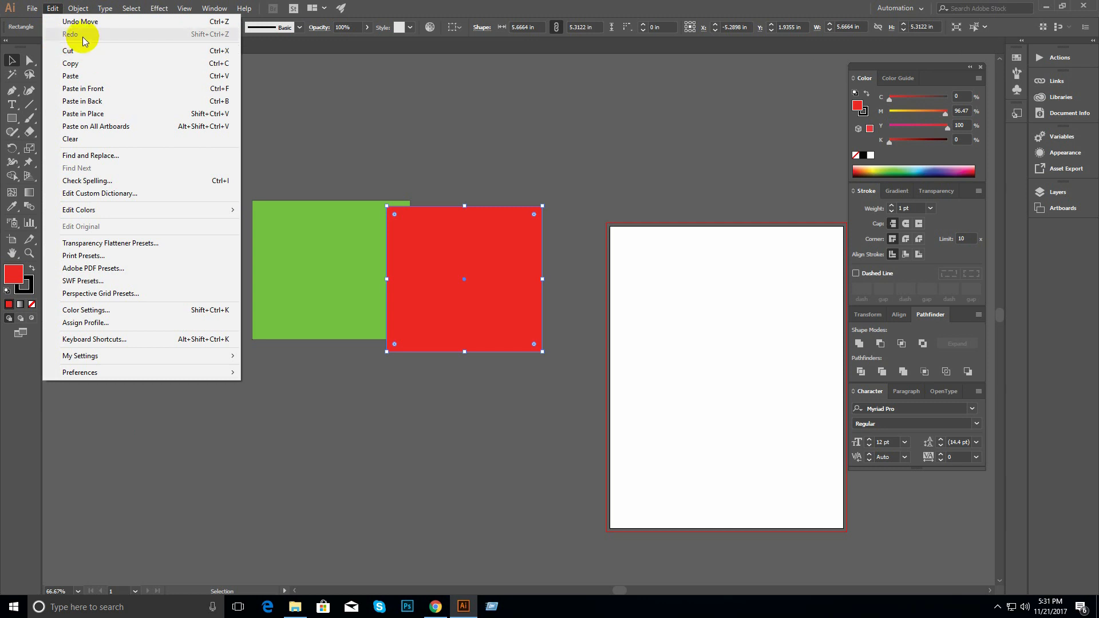
pyautogui.moveTo(131, 8)
pyautogui.click(382, 102)
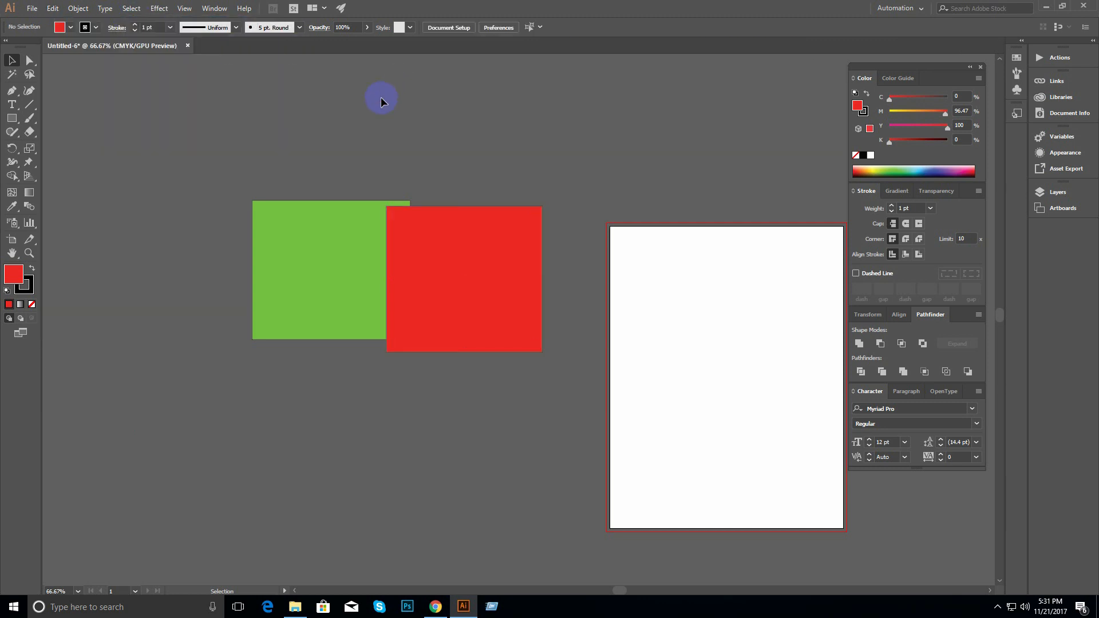
# - Move the red rectangle just to the right of the green one with their upper edges level, and clear the selection
pyautogui.moveTo(437, 260); pyautogui.dragTo(452, 227)
pyautogui.click(451, 191)
pyautogui.moveTo(462, 246); pyautogui.dragTo(448, 267)
pyautogui.moveTo(436, 225); pyautogui.dragTo(449, 205)
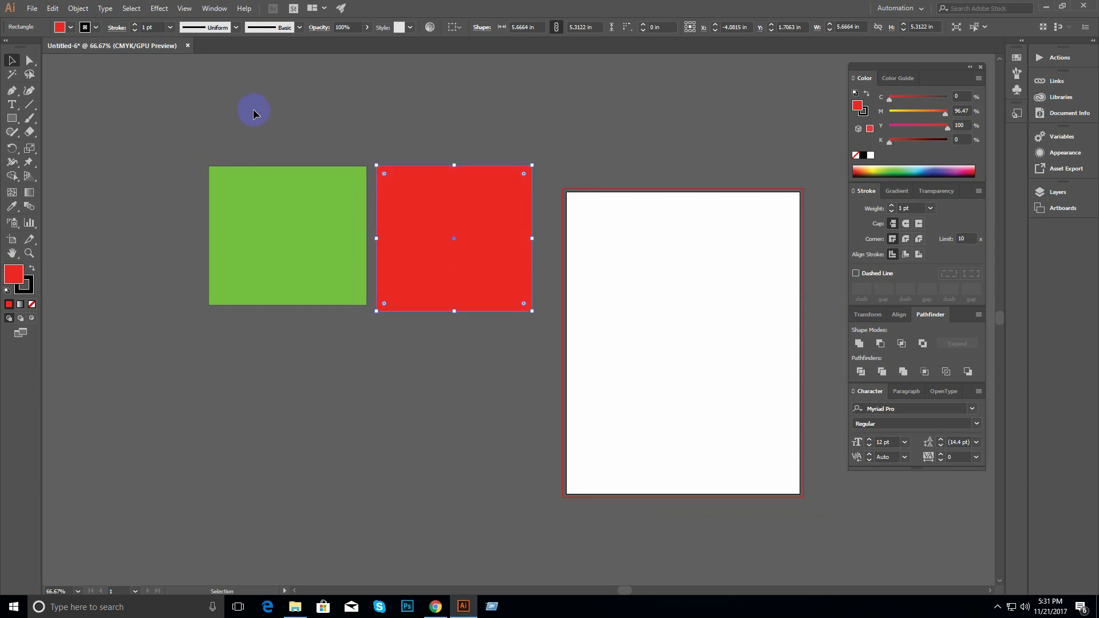
pyautogui.click(150, 105)
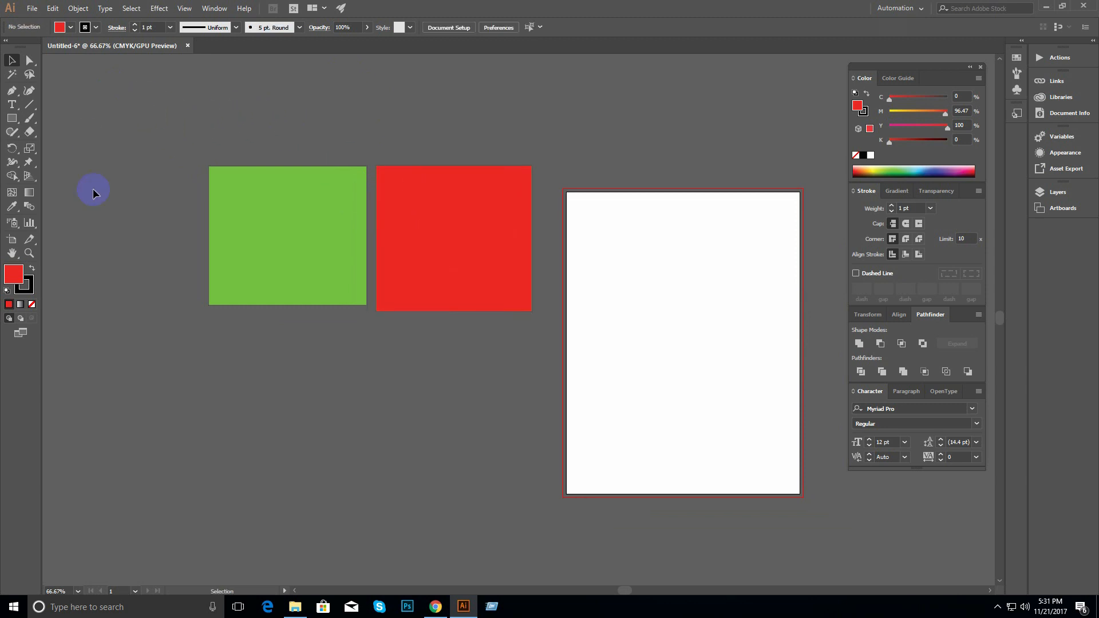
# - Select both rectangles with a marquee twice, clearing the selection each time
pyautogui.moveTo(158, 121); pyautogui.dragTo(554, 365)
pyautogui.click(311, 321)
pyautogui.moveTo(150, 131); pyautogui.dragTo(620, 370)
pyautogui.click(426, 332)
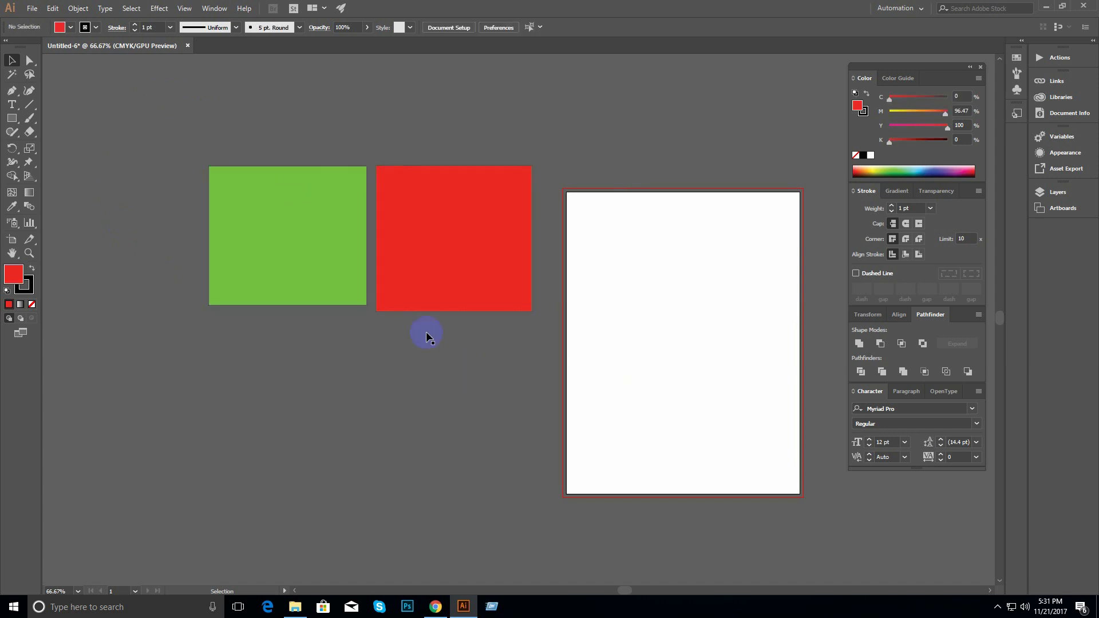
# - Select the green rectangle and the red rectangle individually, and clear the selection
pyautogui.click(294, 228)
pyautogui.click(438, 231)
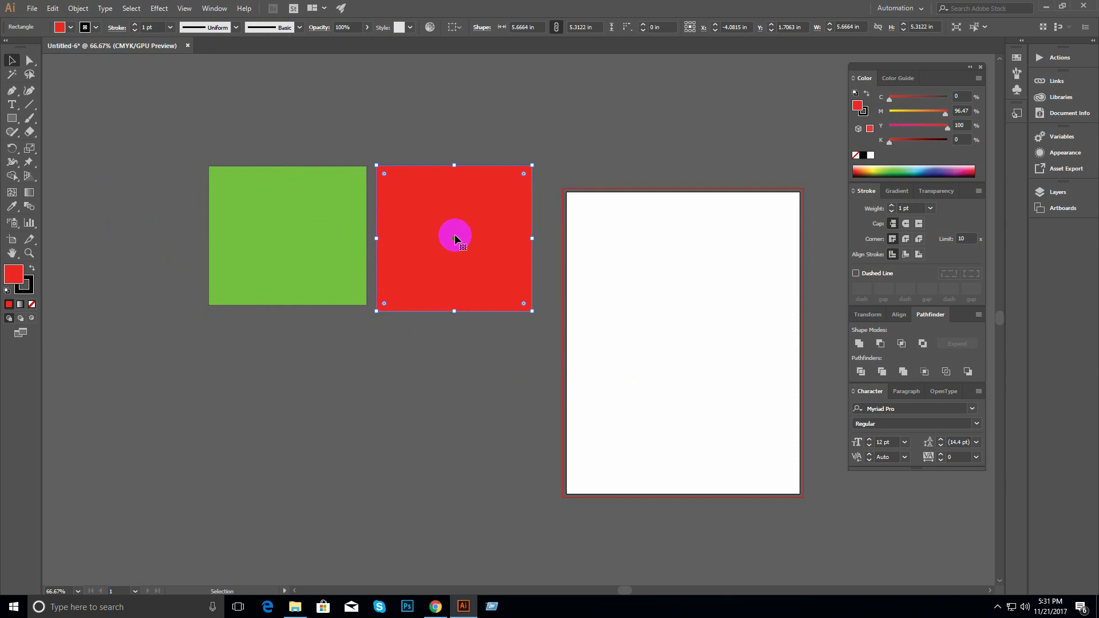
pyautogui.click(351, 345)
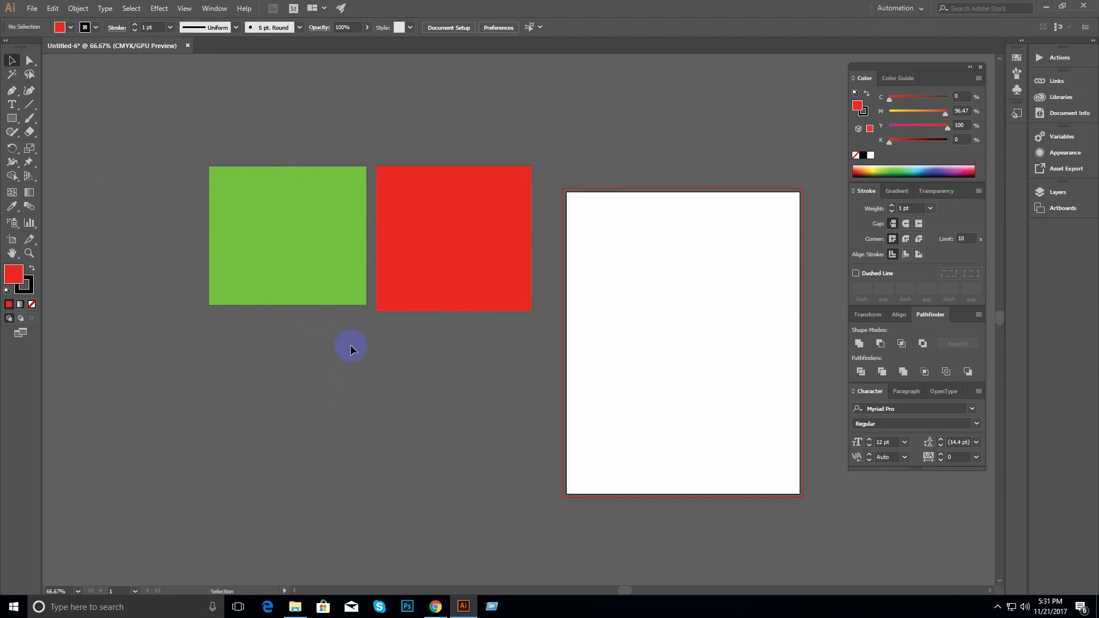
# - Select both rectangles with a marquee, clear it, and reselect the green one with the red one added to the selection
pyautogui.click(274, 215)
pyautogui.moveTo(148, 118); pyautogui.dragTo(569, 351)
pyautogui.click(421, 316)
pyautogui.click(284, 223)
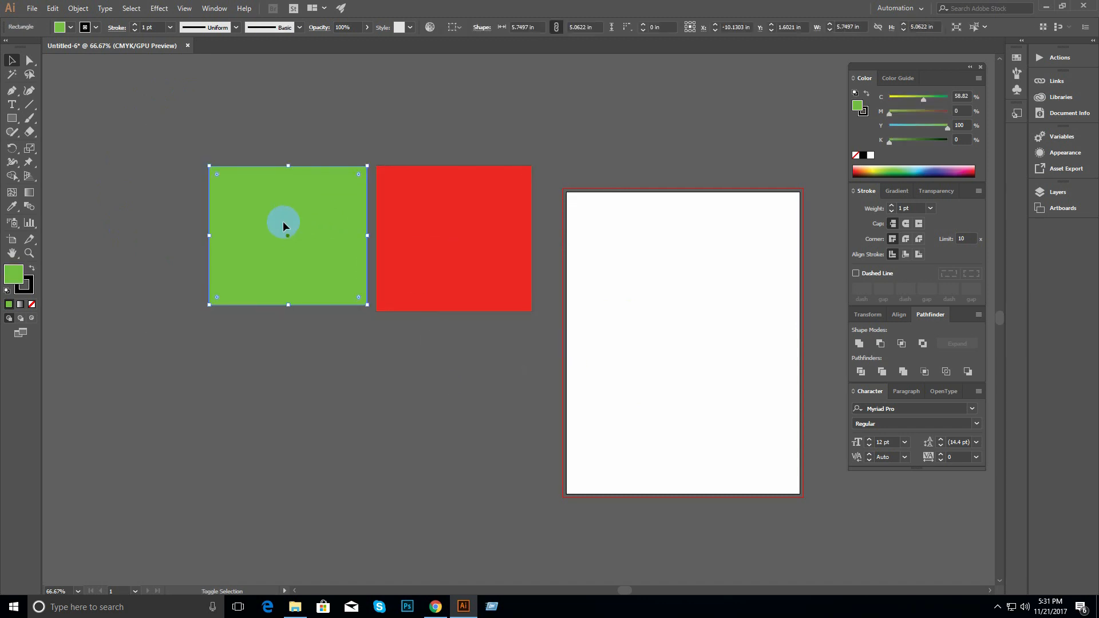
pyautogui.keyDown('shift'); pyautogui.click(452, 224); pyautogui.keyUp('shift')
# - Draw three green rectangles in a row below the existing ones, the first about 2.67 by 2.42 in and the last overlapping the artboard
pyautogui.press('m')
pyautogui.moveTo(238, 377); pyautogui.dragTo(311, 443)
pyautogui.moveTo(369, 387); pyautogui.dragTo(467, 498)
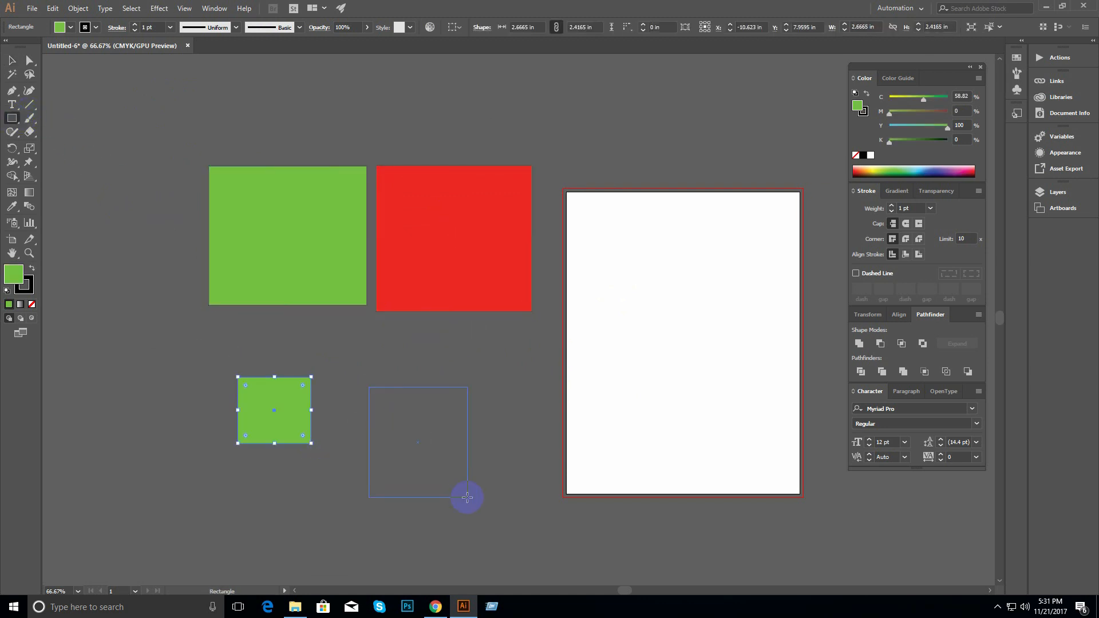
pyautogui.moveTo(536, 408); pyautogui.dragTo(701, 508)
# - Select all five rectangles by adding them to the selection one by one, and clear the selection
pyautogui.click(12, 61)
pyautogui.click(290, 221)
pyautogui.keyDown('shift'); pyautogui.click(466, 247); pyautogui.keyUp('shift')
pyautogui.keyDown('shift'); pyautogui.click(440, 421); pyautogui.keyUp('shift')
pyautogui.keyDown('shift'); pyautogui.click(284, 410); pyautogui.keyUp('shift')
pyautogui.keyDown('shift'); pyautogui.click(592, 458); pyautogui.keyUp('shift')
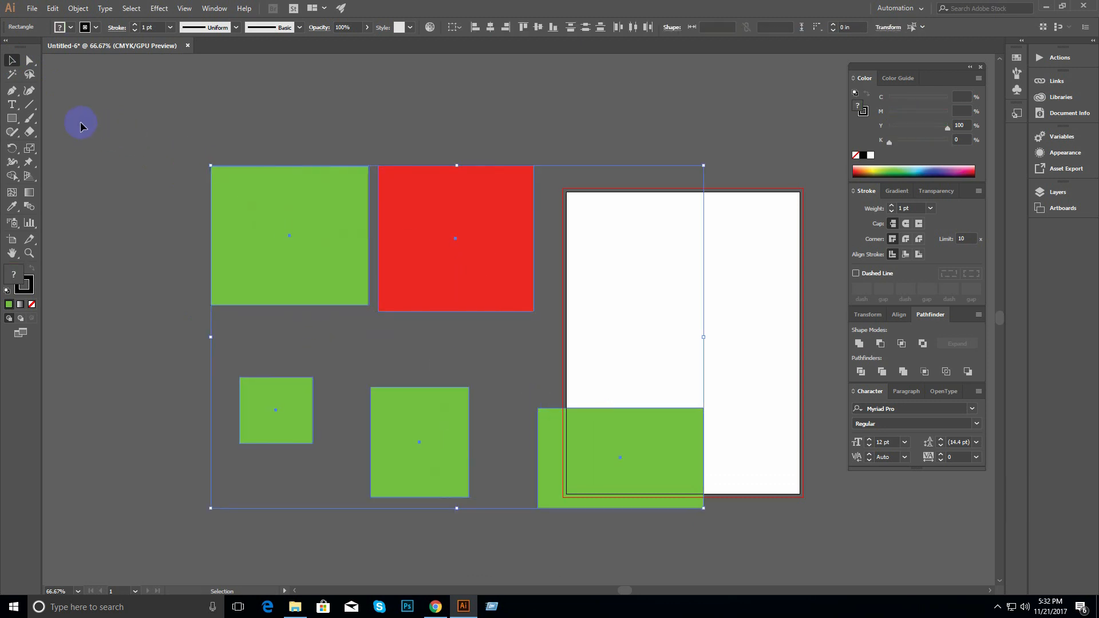
pyautogui.click(265, 134)
# - Select the large green rectangle, inspect it at 200% magnification, and return the view to 66.67%
pyautogui.click(298, 207)
pyautogui.hotkey('ctrl', 'space')
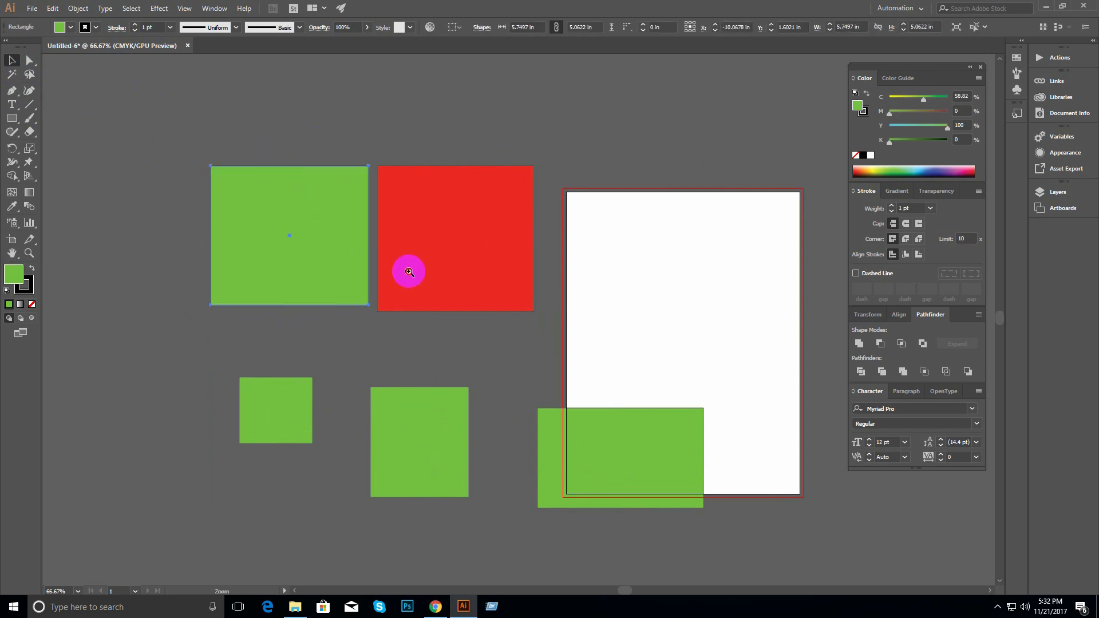
pyautogui.click(409, 272)
pyautogui.click(412, 287)
pyautogui.moveTo(417, 285); pyautogui.dragTo(387, 213)
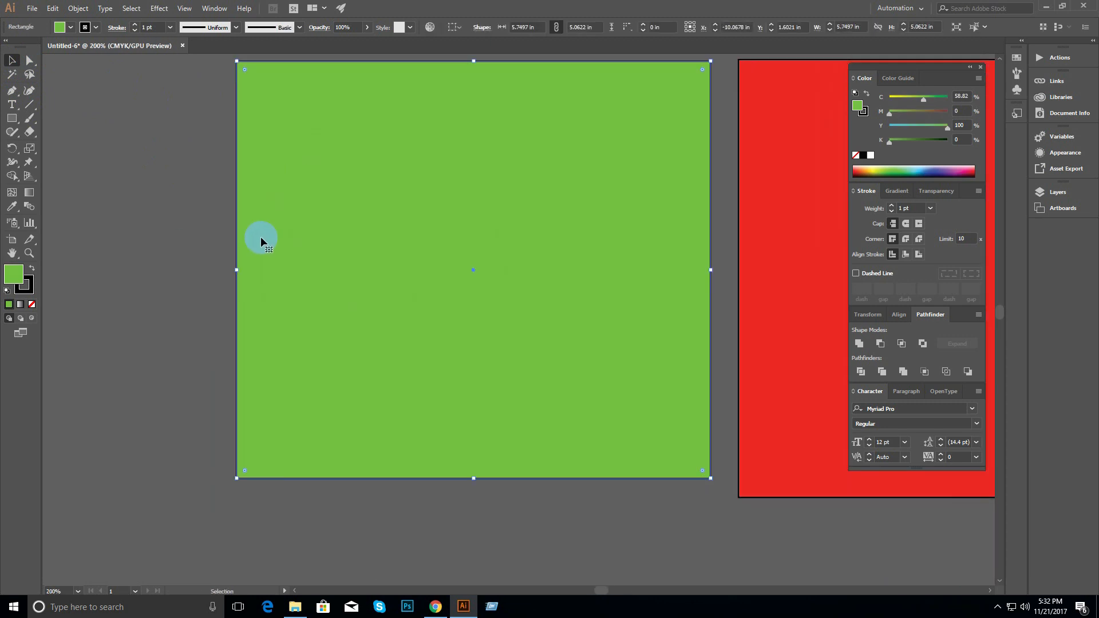
pyautogui.keyDown('ctrl'); pyautogui.keyDown('alt'); pyautogui.click(515, 280); pyautogui.keyUp('alt'); pyautogui.keyUp('ctrl')
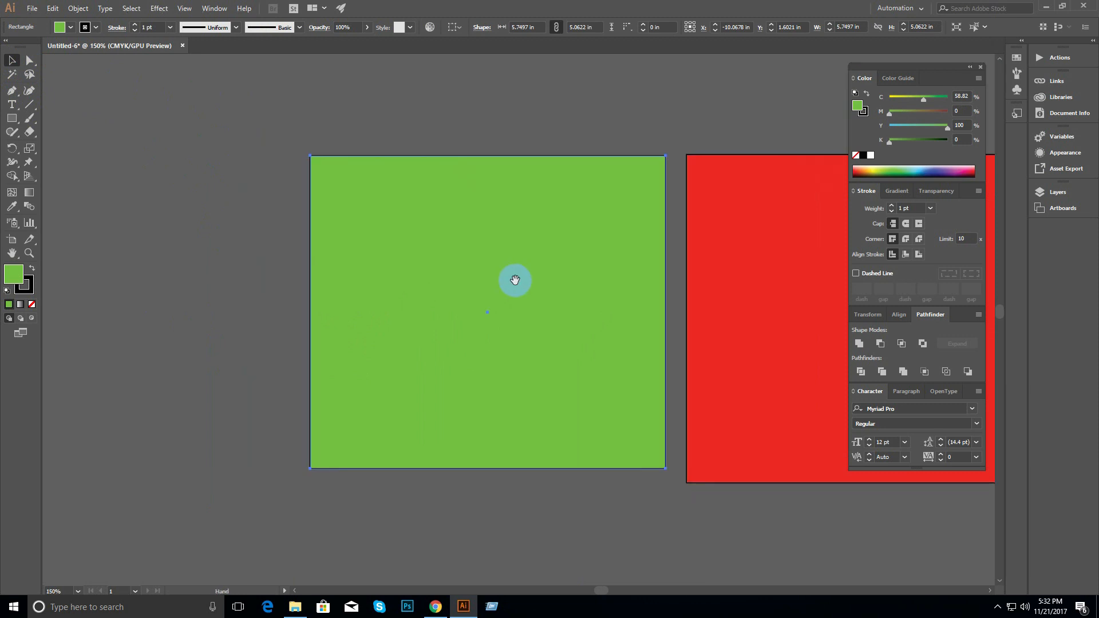
pyautogui.moveTo(542, 295); pyautogui.dragTo(457, 225)
pyautogui.keyDown('ctrl'); pyautogui.keyDown('alt'); pyautogui.click(527, 284); pyautogui.keyUp('alt'); pyautogui.keyUp('ctrl')
pyautogui.keyDown('ctrl'); pyautogui.keyDown('alt'); pyautogui.click(528, 283); pyautogui.keyUp('alt'); pyautogui.keyUp('ctrl')
pyautogui.moveTo(535, 289); pyautogui.dragTo(423, 204)
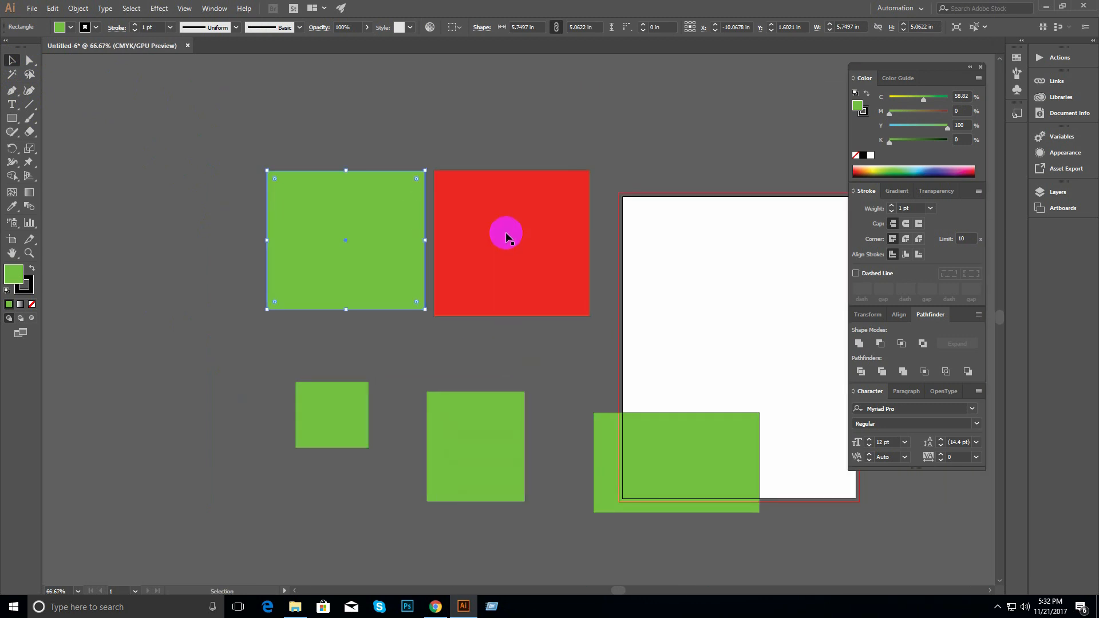
# - Select the red rectangle and the large green rectangle one after the other, clearing the selection after each
pyautogui.click(506, 231)
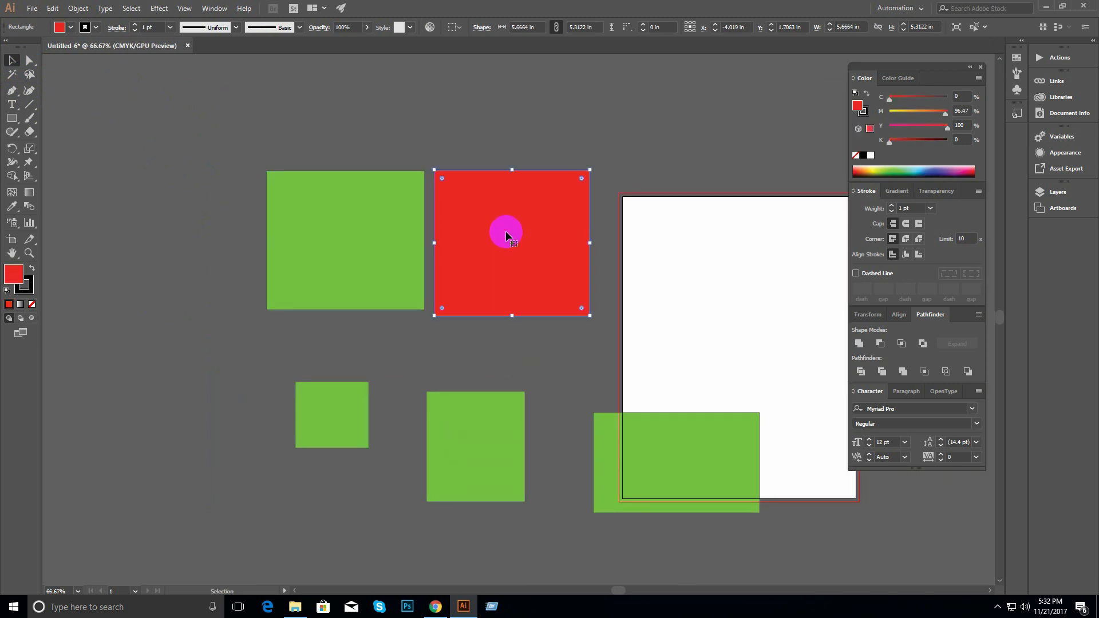
pyautogui.click(448, 154)
pyautogui.click(319, 222)
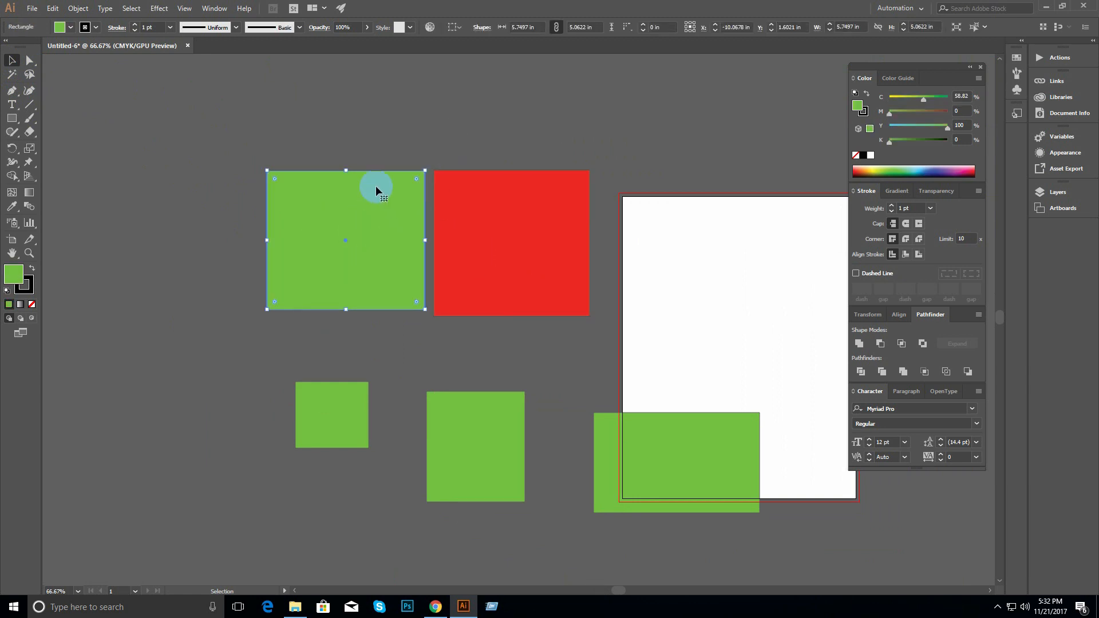
pyautogui.click(245, 133)
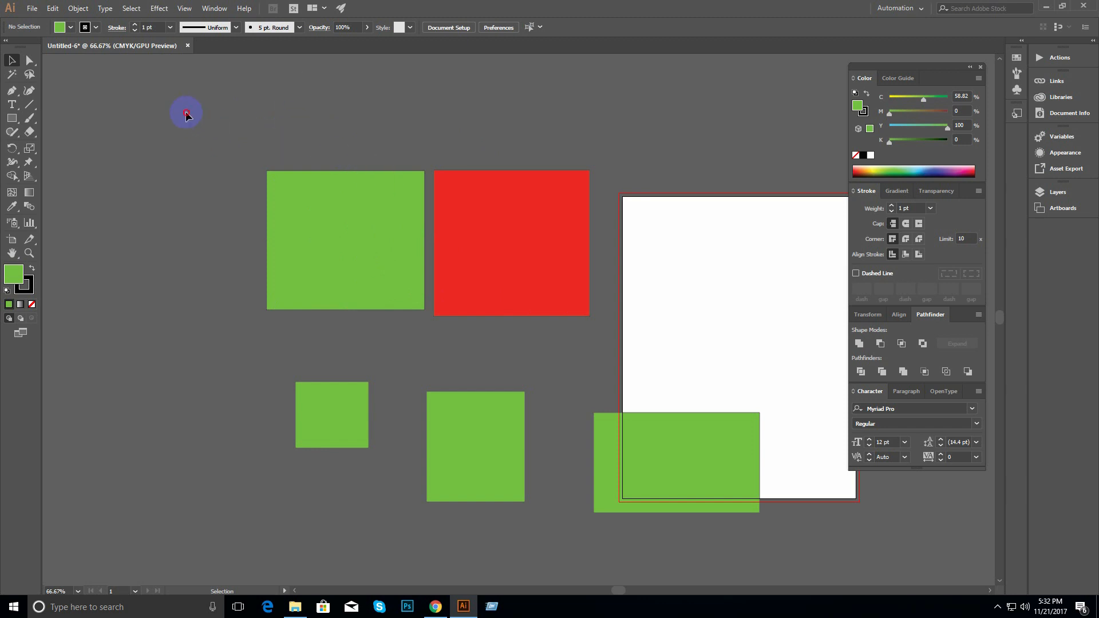
# - Select all five rectangles at once, repeat the selection with a marquee around them, and clear it
pyautogui.hotkey('ctrl', 'a')
pyautogui.moveTo(168, 65); pyautogui.dragTo(798, 516)
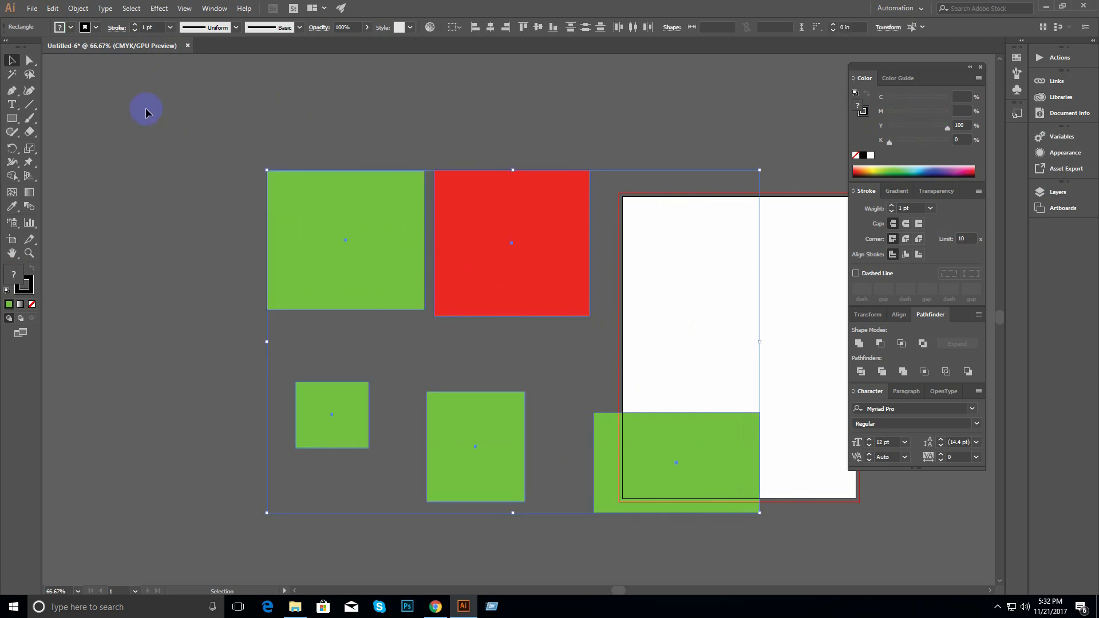
pyautogui.click(62, 56)
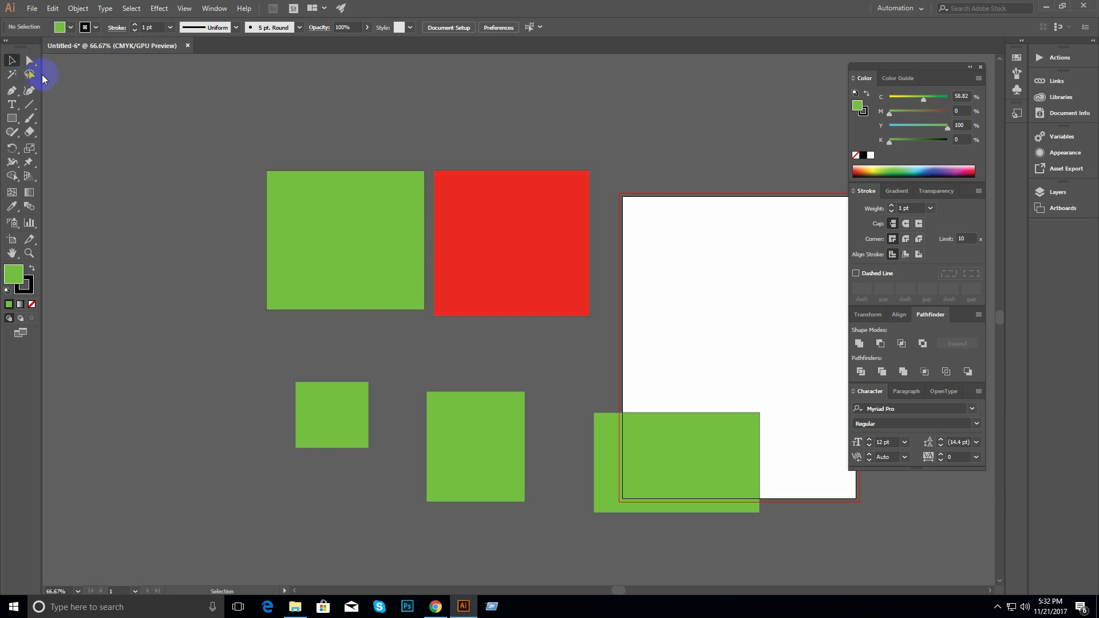
# - Add the text "dfdfdfdssdf" to the artboard, enlarge it to about 86.75 pt, and switch to the Selection tool
pyautogui.click(14, 107)
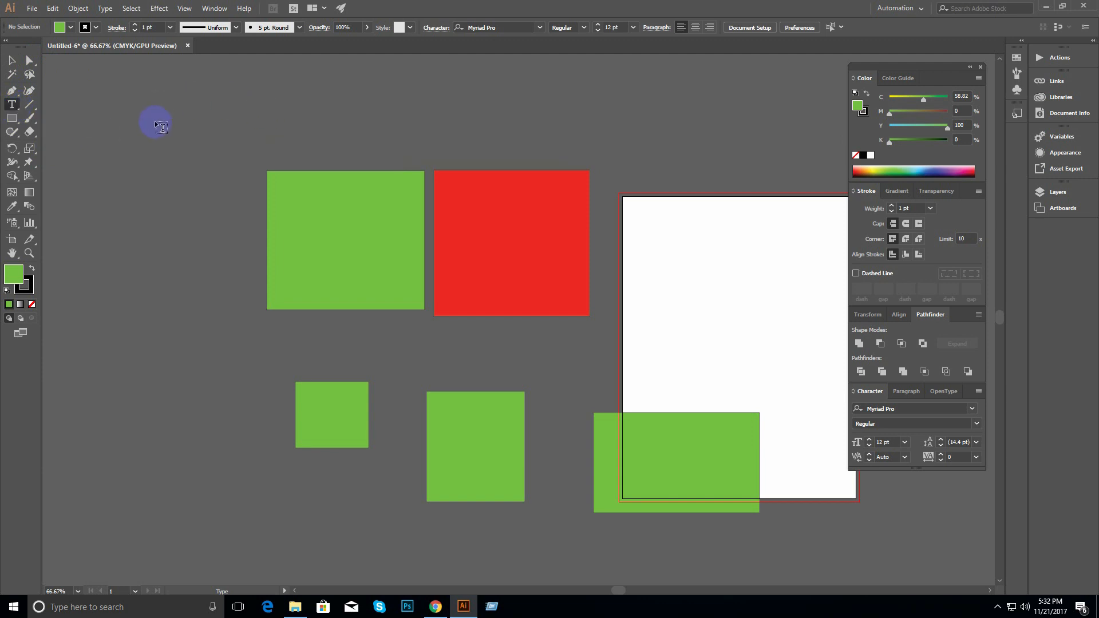
pyautogui.moveTo(573, 317); pyautogui.dragTo(369, 239)
pyautogui.keyDown('ctrl'); pyautogui.keyDown('alt'); pyautogui.click(503, 285); pyautogui.keyUp('alt'); pyautogui.keyUp('ctrl')
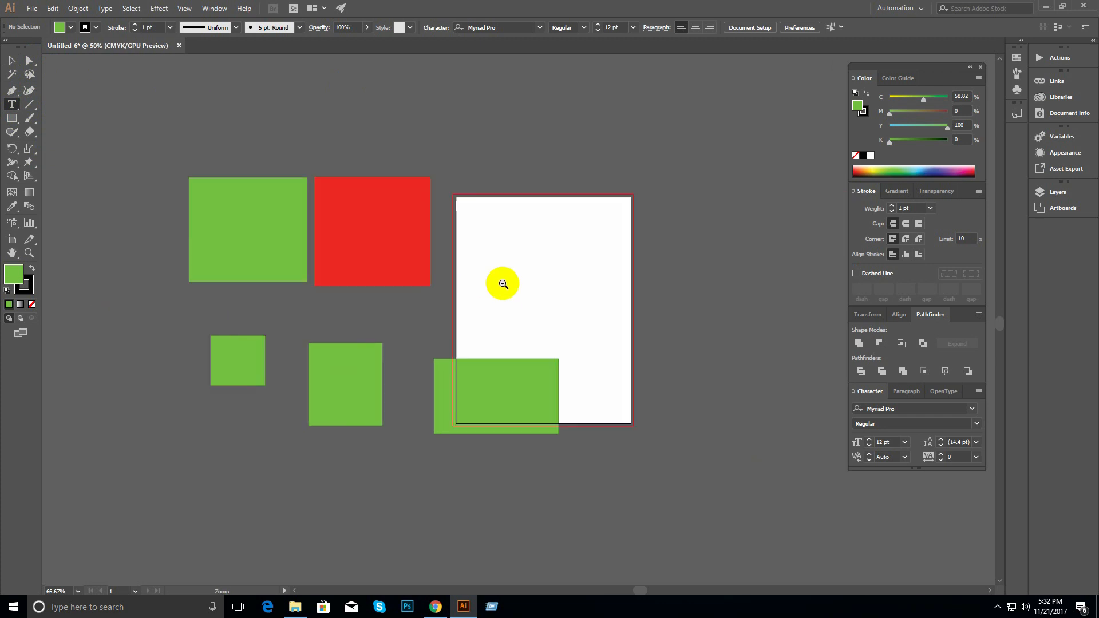
pyautogui.moveTo(585, 265); pyautogui.dragTo(476, 231)
pyautogui.click(382, 241)
pyautogui.write('dfdfdfdssdf')
pyautogui.moveTo(399, 237); pyautogui.dragTo(452, 244)
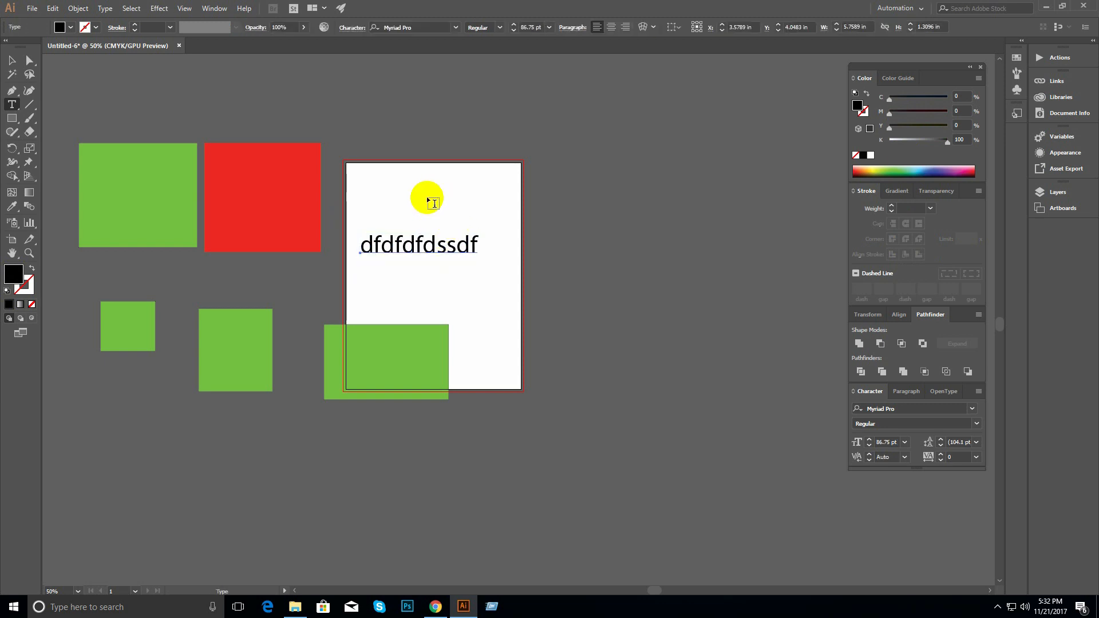
pyautogui.keyDown('ctrl'); pyautogui.click(450, 260); pyautogui.keyUp('ctrl')
pyautogui.keyDown('ctrl'); pyautogui.click(451, 260); pyautogui.keyUp('ctrl')
pyautogui.scroll(-5, 451, 261)
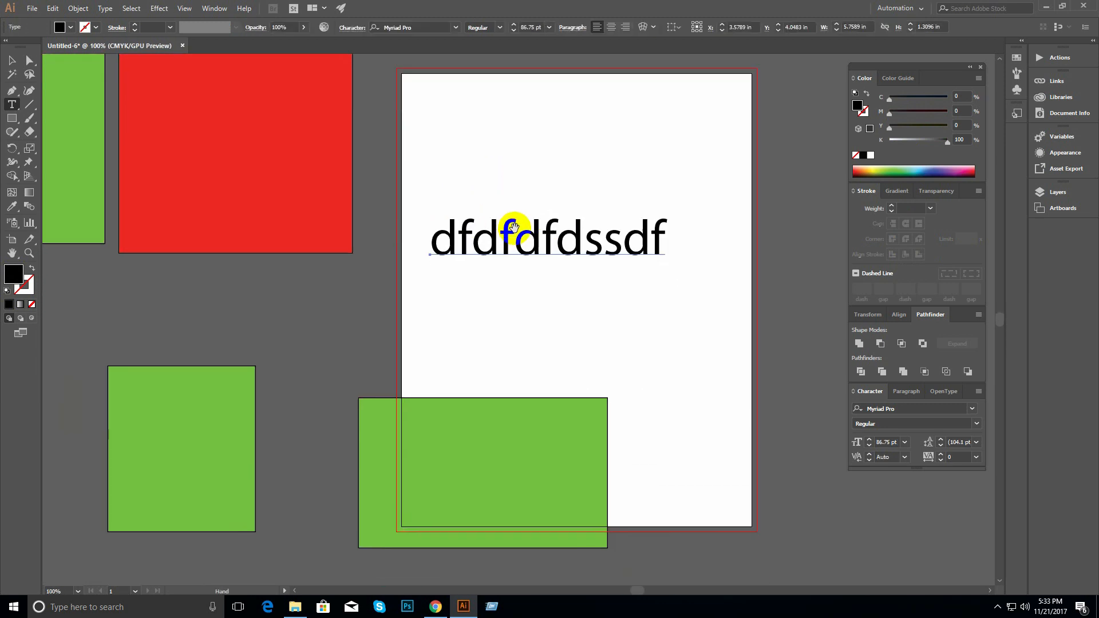
pyautogui.click(12, 61)
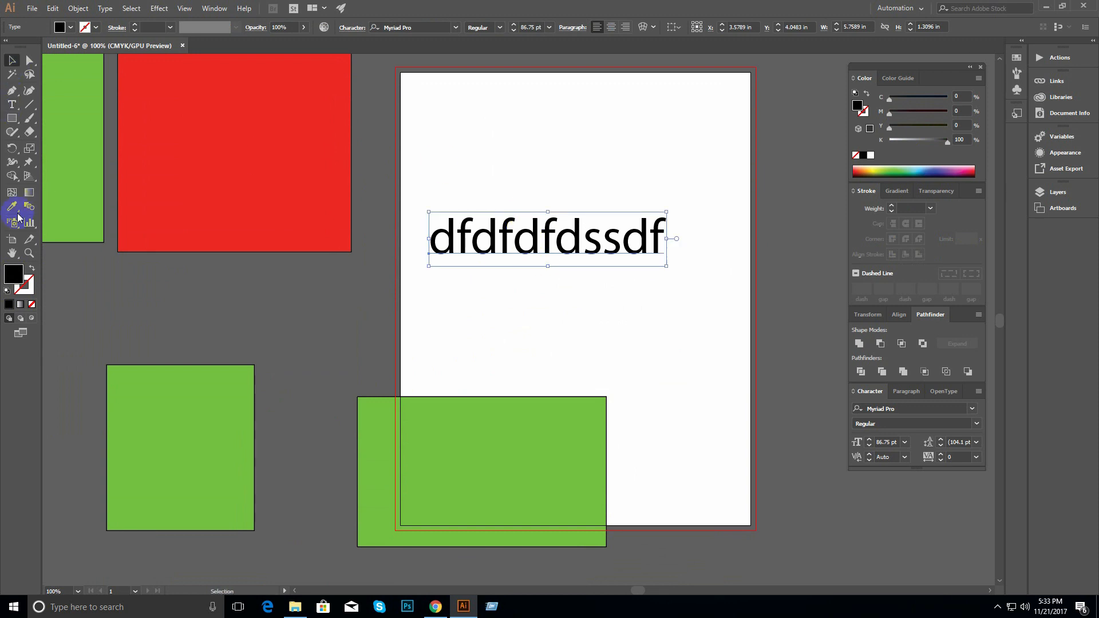
# - Clear the selection of the text on the artboard, select the text again, and deselect it
pyautogui.click(549, 257)
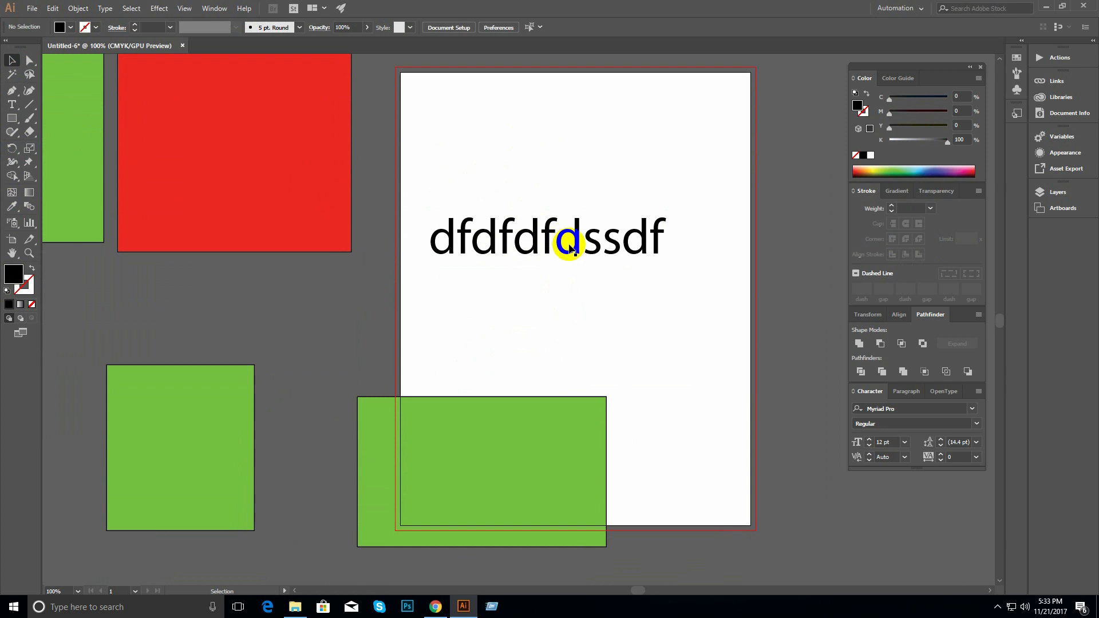
pyautogui.click(569, 249)
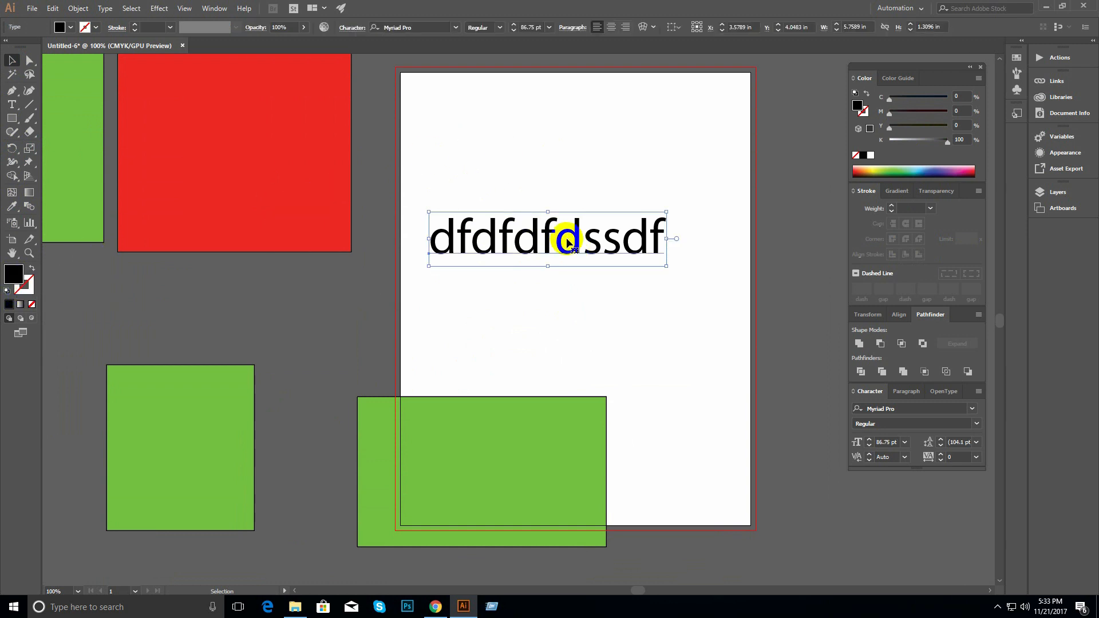
pyautogui.click(559, 152)
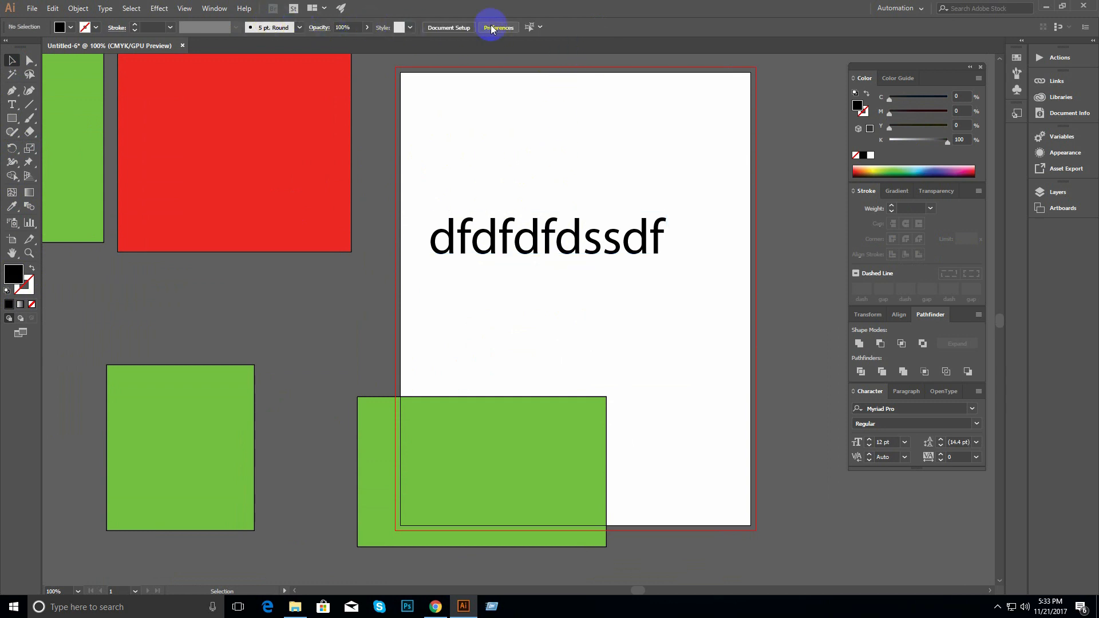
# - Select the text on the artboard, try the Alegreya Sans font on it, and change its font to Allura
pyautogui.click(581, 238)
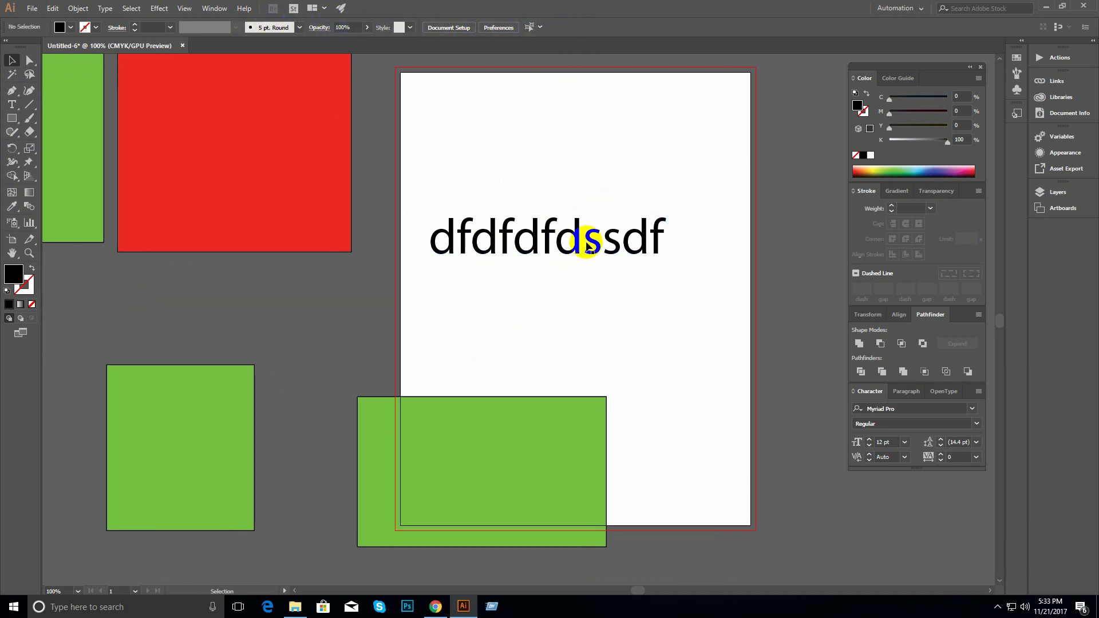
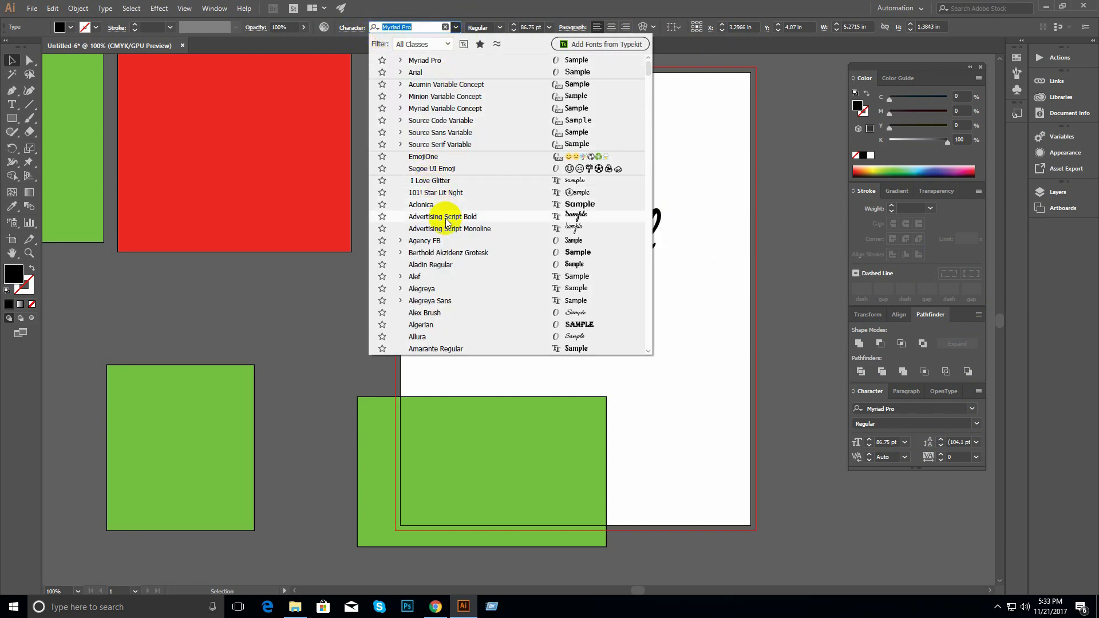
pyautogui.click(445, 302)
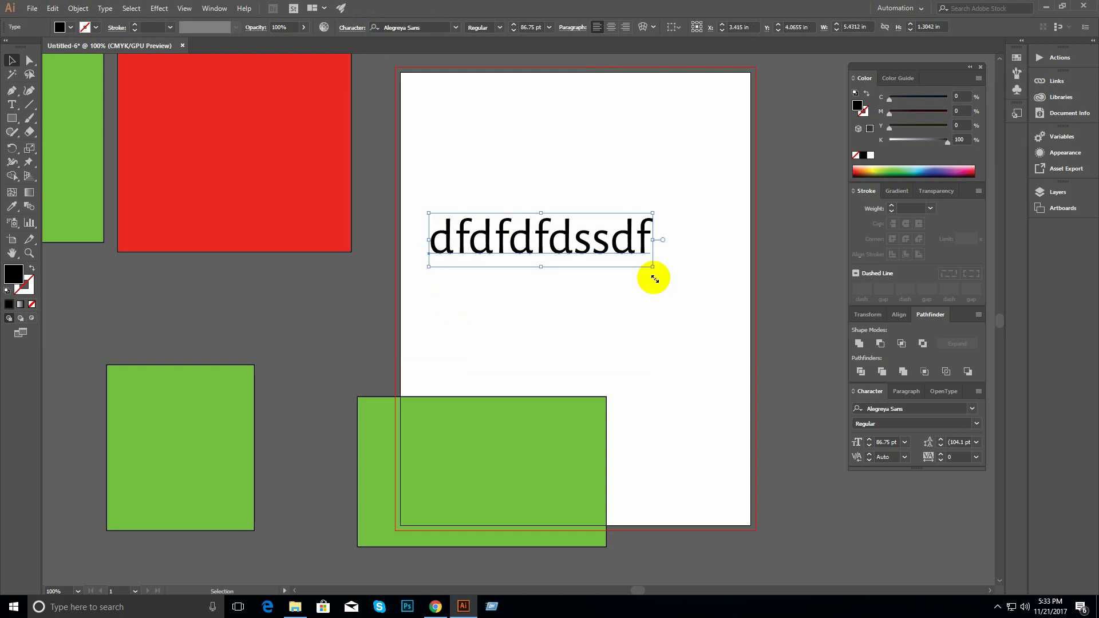
pyautogui.click(425, 25)
pyautogui.press('Down')
pyautogui.press('Down')
pyautogui.press('Down')
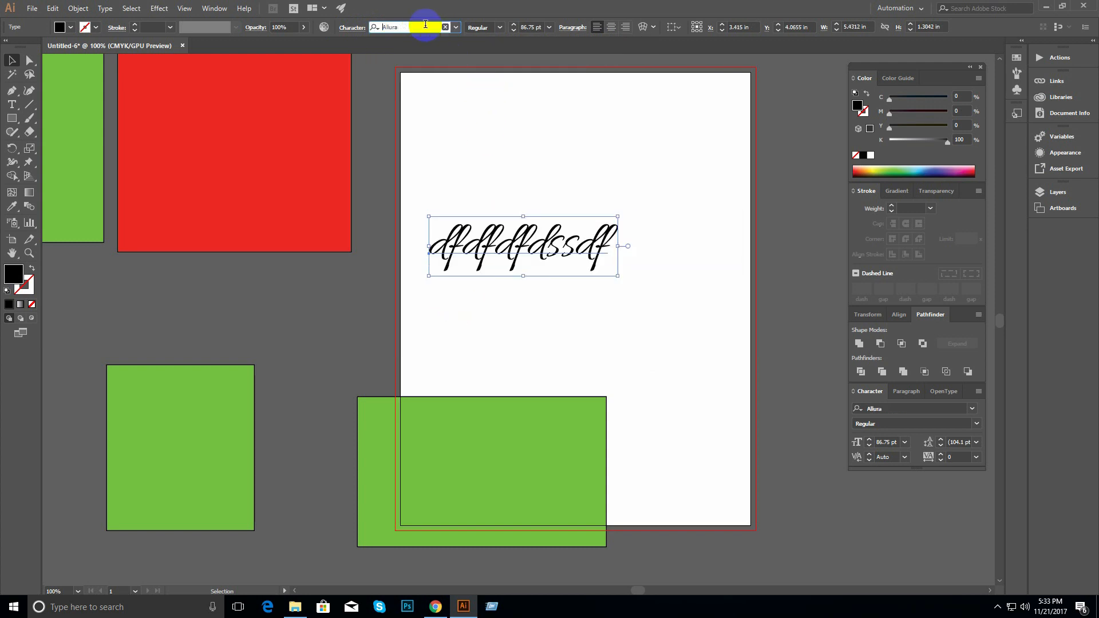
# - Try font sizes of 109 pt, 100 pt and 200 pt on the text, and undo the size change
pyautogui.click(513, 25)
pyautogui.click(513, 25)
pyautogui.click(513, 25)
pyautogui.click(513, 25)
pyautogui.click(512, 25)
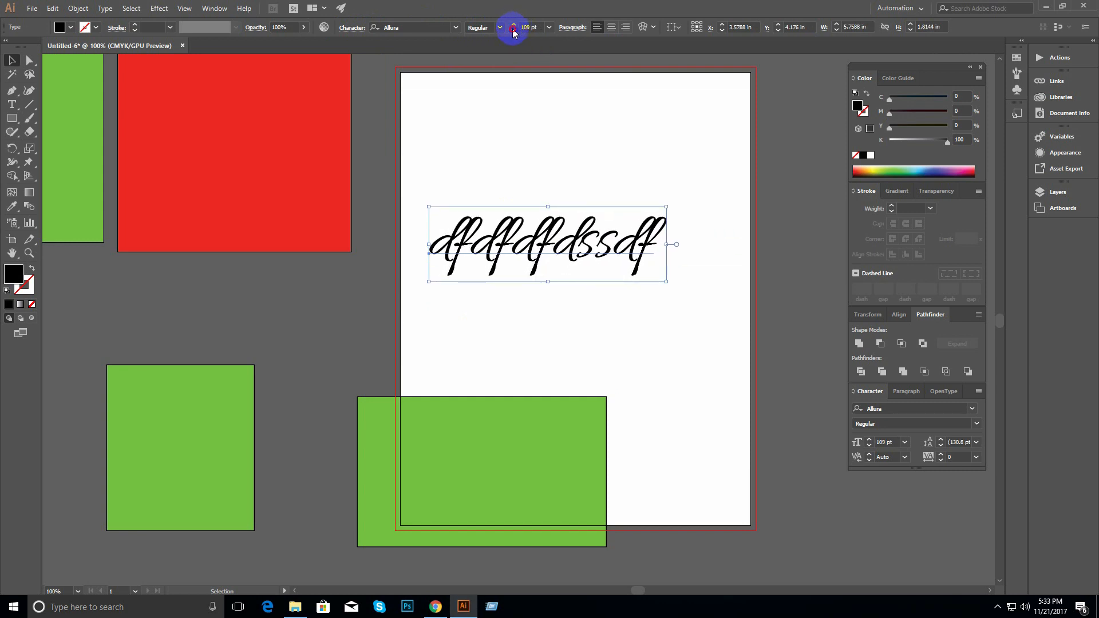
pyautogui.click(513, 29)
pyautogui.moveTo(536, 27); pyautogui.dragTo(492, 22)
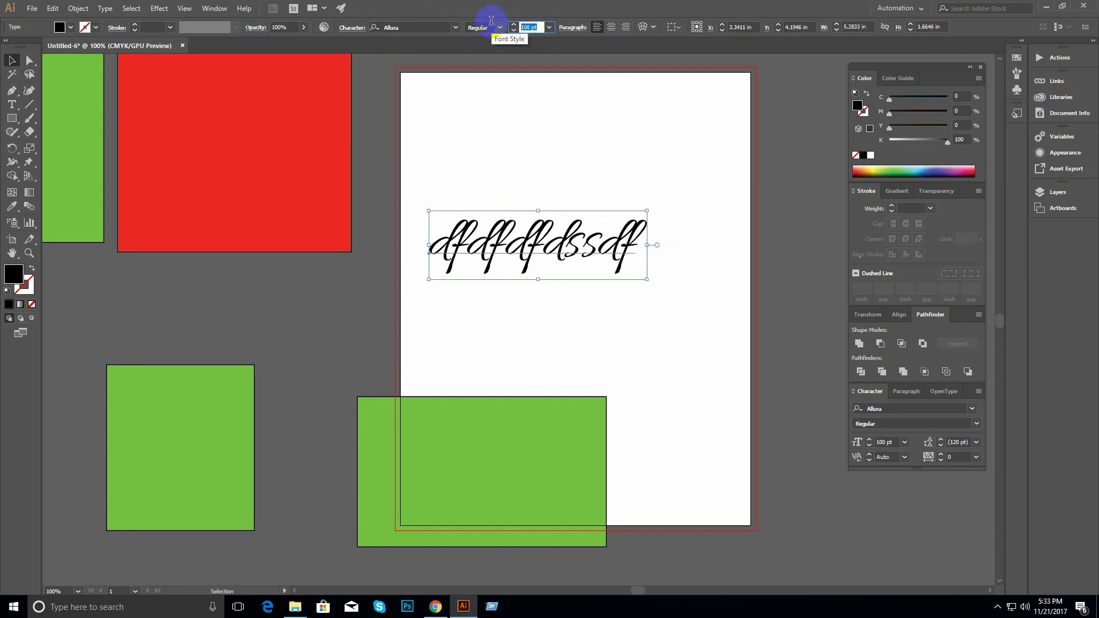
pyautogui.write('200')
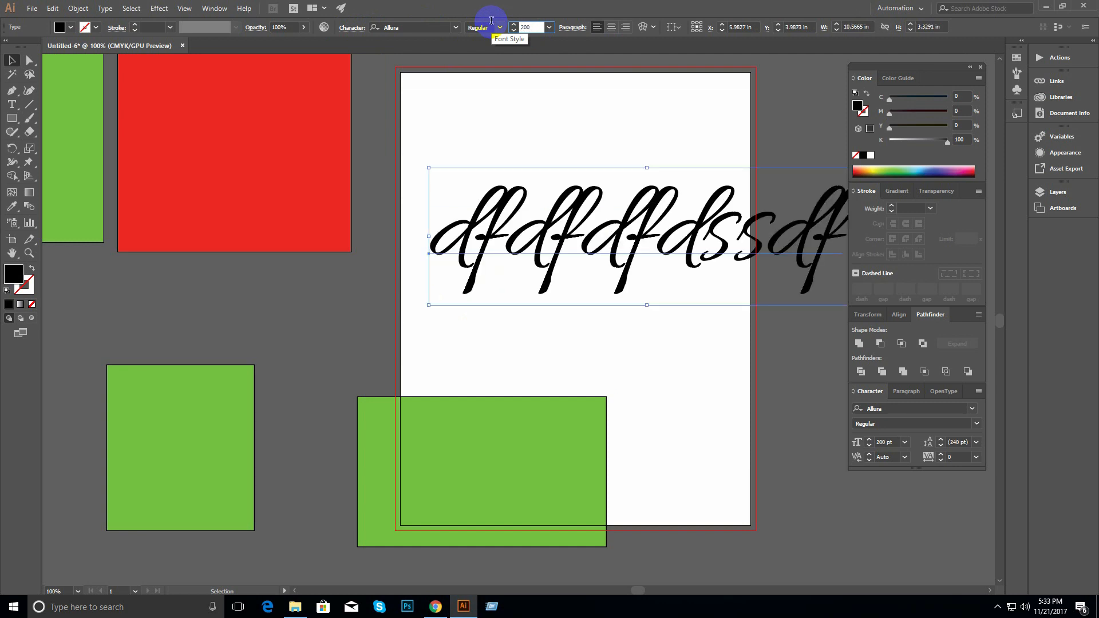
pyautogui.press('Return')
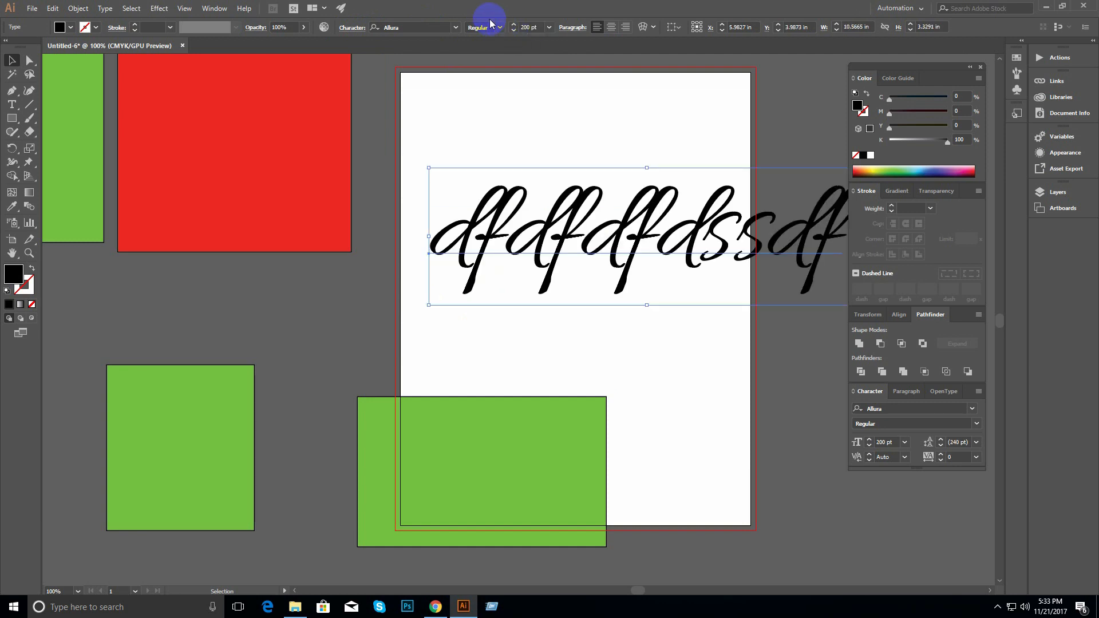
pyautogui.hotkey('ctrl', 'z')
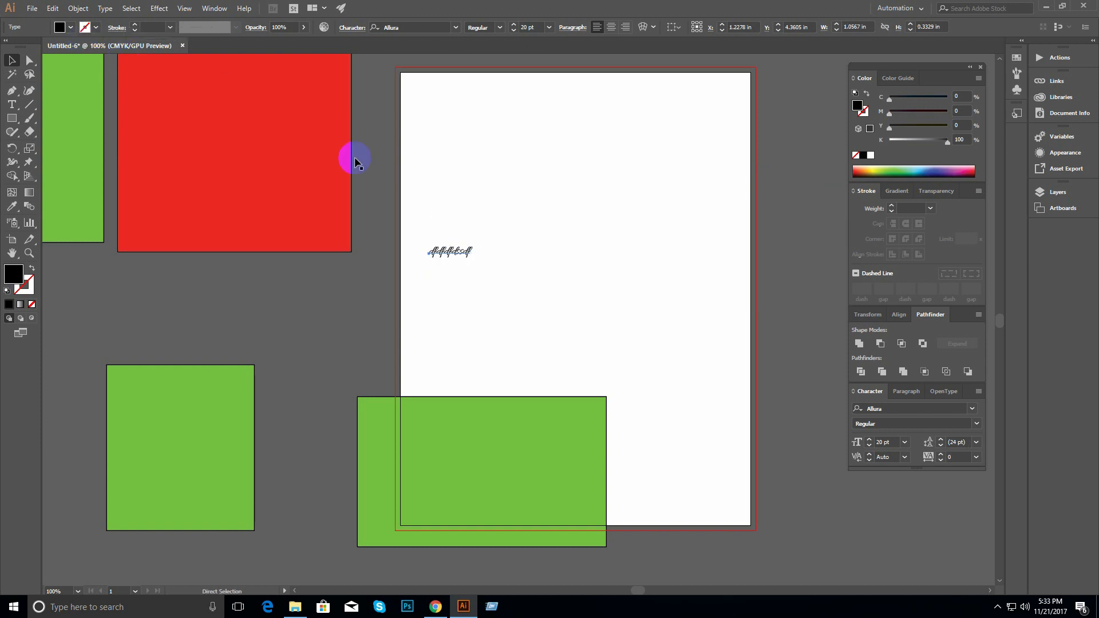
# - Enlarge and reposition the text freehand on the artboard, and move the red rectangle closer to the artboard's edge
pyautogui.moveTo(472, 243); pyautogui.dragTo(564, 197)
pyautogui.moveTo(513, 277); pyautogui.dragTo(610, 262)
pyautogui.moveTo(242, 119); pyautogui.dragTo(275, 191)
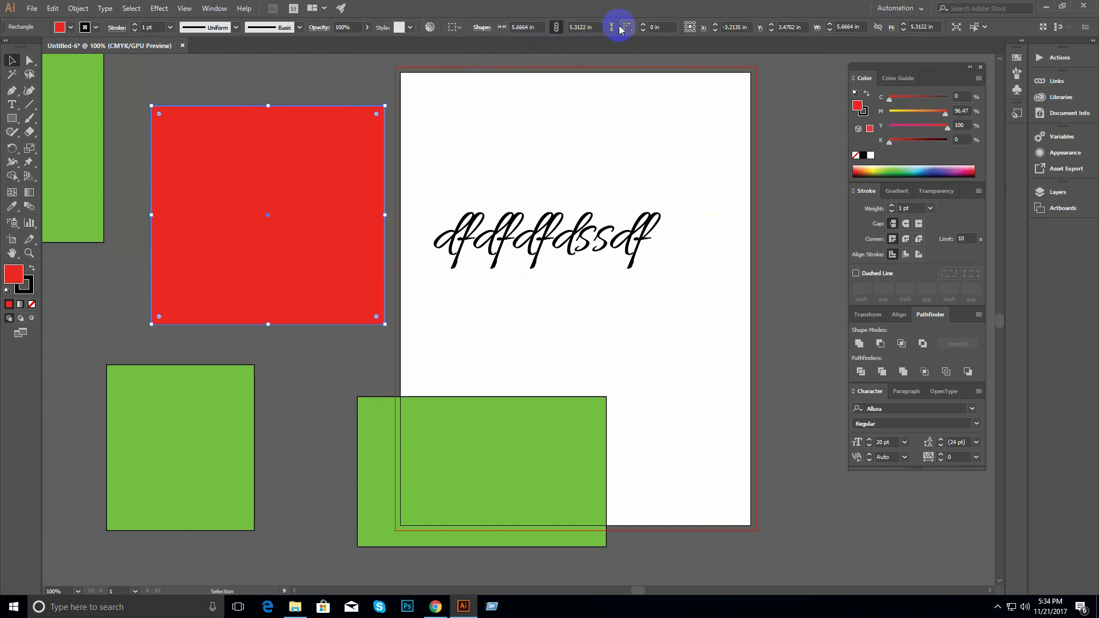
# - Try corner radii of 1.875 in and 0.75 in on the red rectangle, and return the radius to 0 in
pyautogui.click(642, 25)
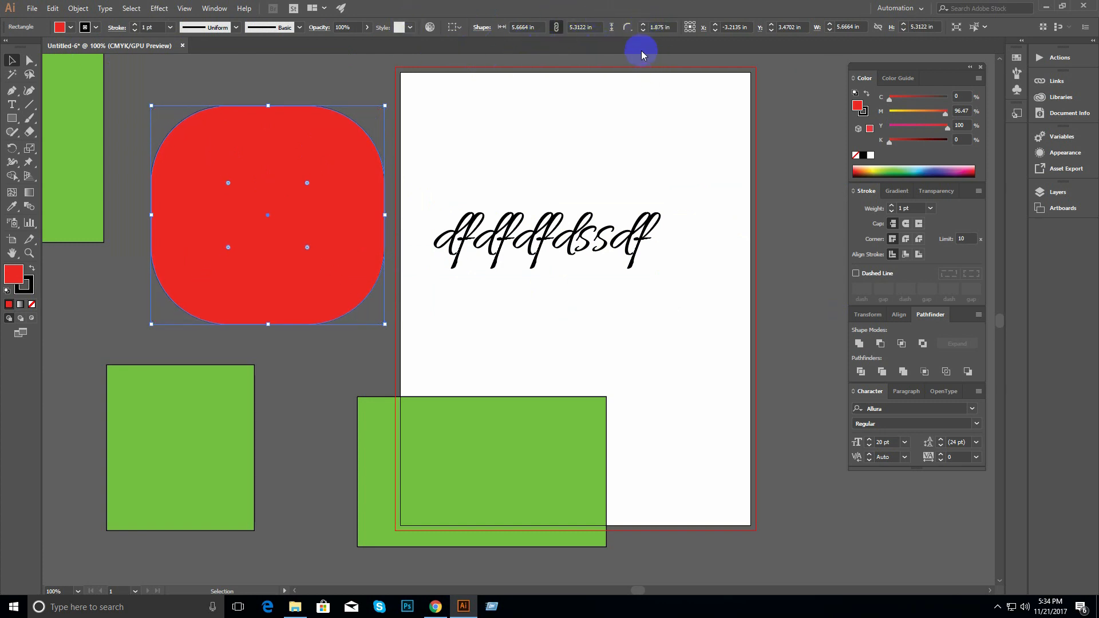
pyautogui.click(642, 32)
pyautogui.click(643, 31)
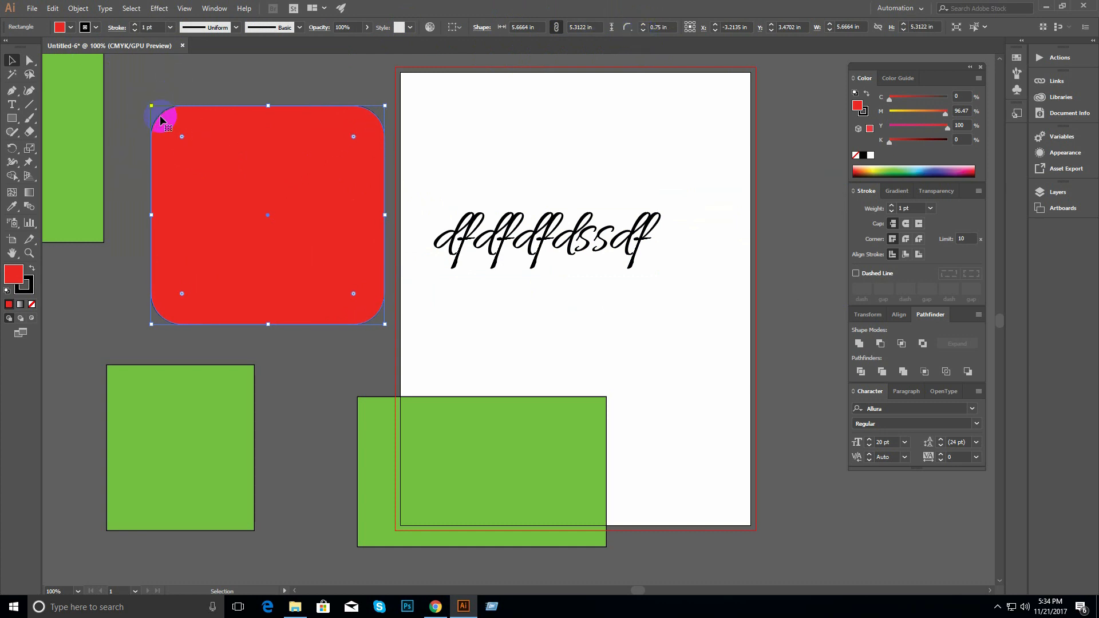
pyautogui.click(643, 31)
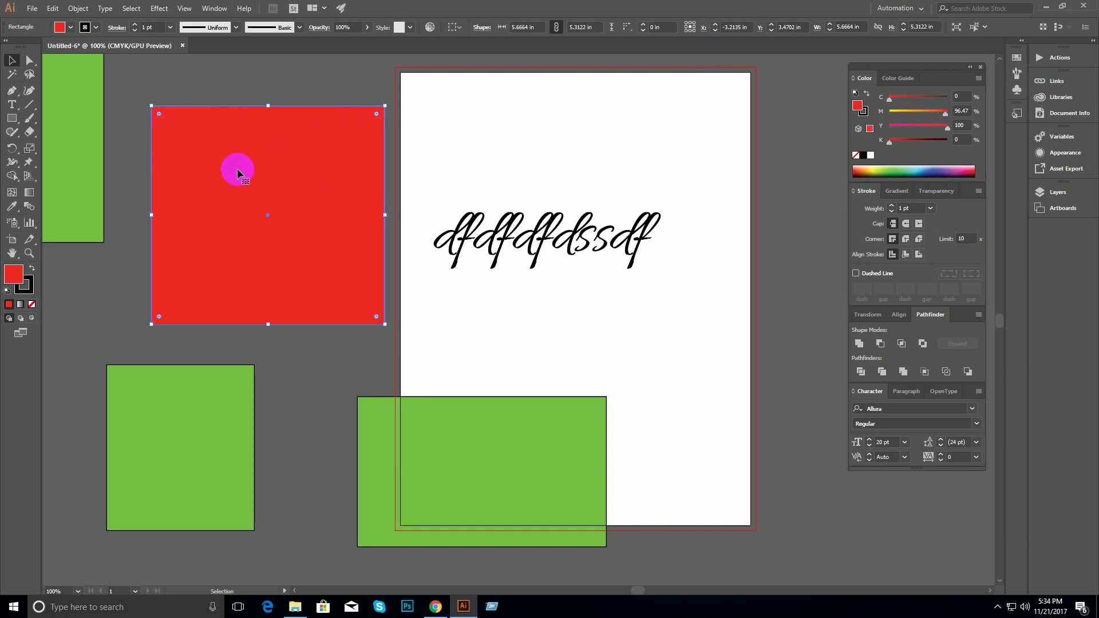
# - Set the red rectangle's width and height to 10 in each, and clear the selection
pyautogui.click(863, 25)
pyautogui.write('10')
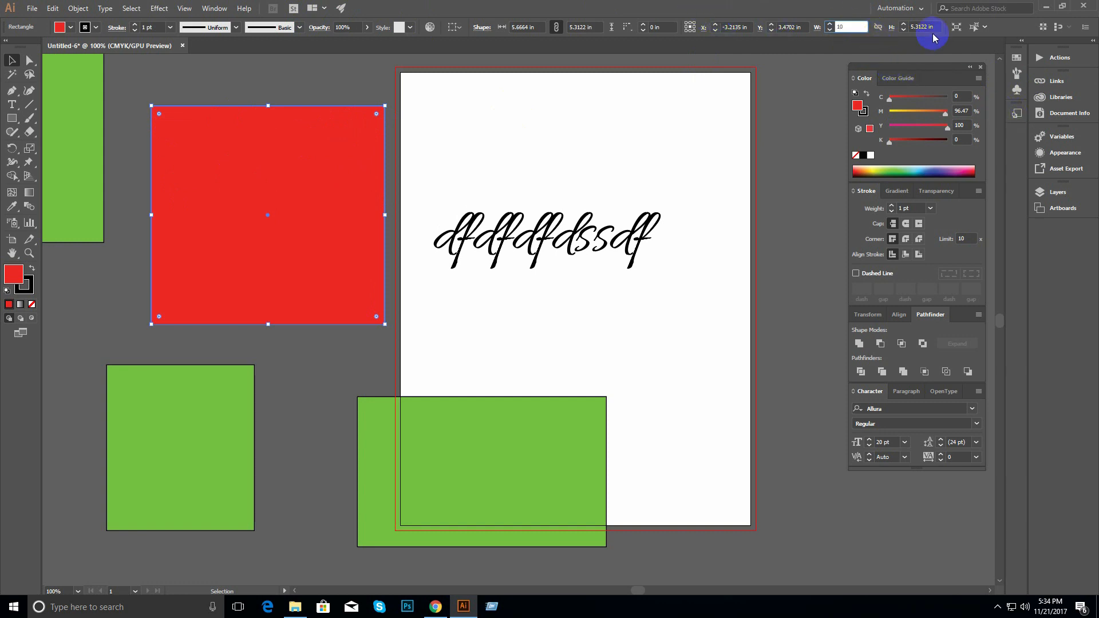
pyautogui.press('Tab')
pyautogui.write('10')
pyautogui.press('Return')
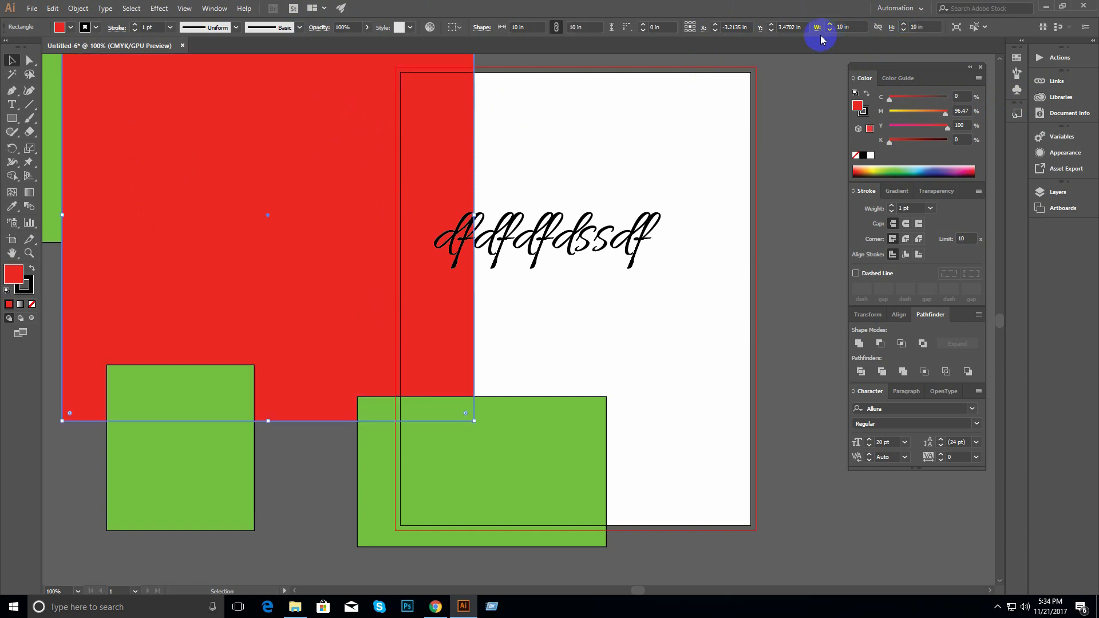
pyautogui.click(616, 147)
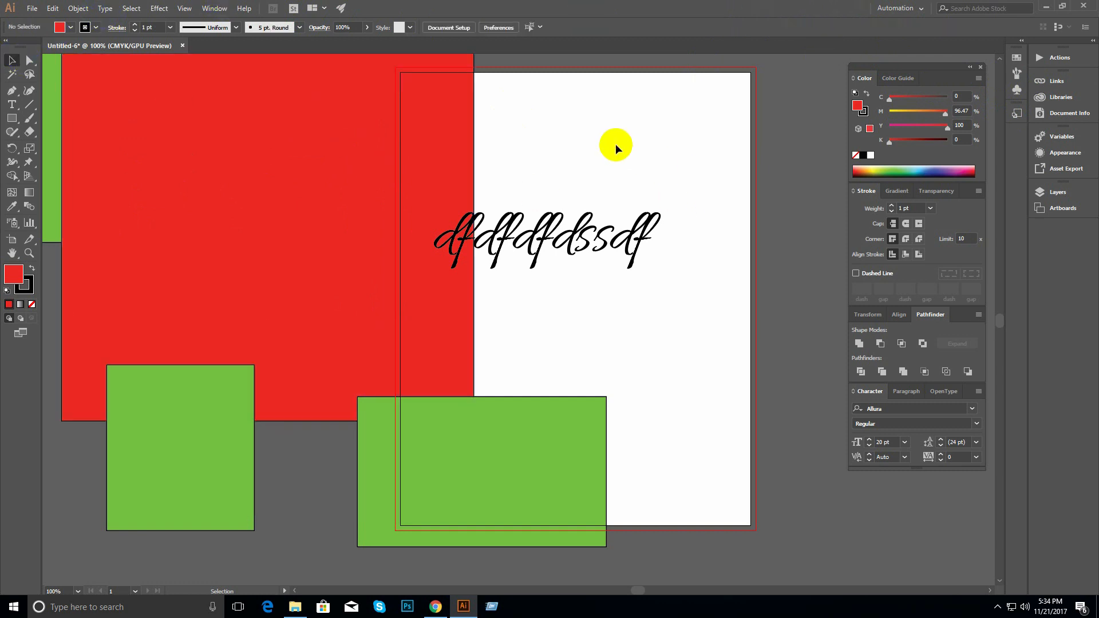
# - Move the large red square off the artboard to the empty canvas on its right side, and clear the selection
pyautogui.keyDown('ctrl'); pyautogui.keyDown('alt'); pyautogui.click(458, 170); pyautogui.keyUp('alt'); pyautogui.keyUp('ctrl')
pyautogui.keyDown('ctrl'); pyautogui.keyDown('alt'); pyautogui.click(458, 170); pyautogui.keyUp('alt'); pyautogui.keyUp('ctrl')
pyautogui.moveTo(509, 212); pyautogui.dragTo(351, 65)
pyautogui.moveTo(343, 273); pyautogui.dragTo(691, 273)
pyautogui.keyDown('ctrl'); pyautogui.click(562, 248); pyautogui.keyUp('ctrl')
pyautogui.moveTo(486, 317); pyautogui.dragTo(547, 145)
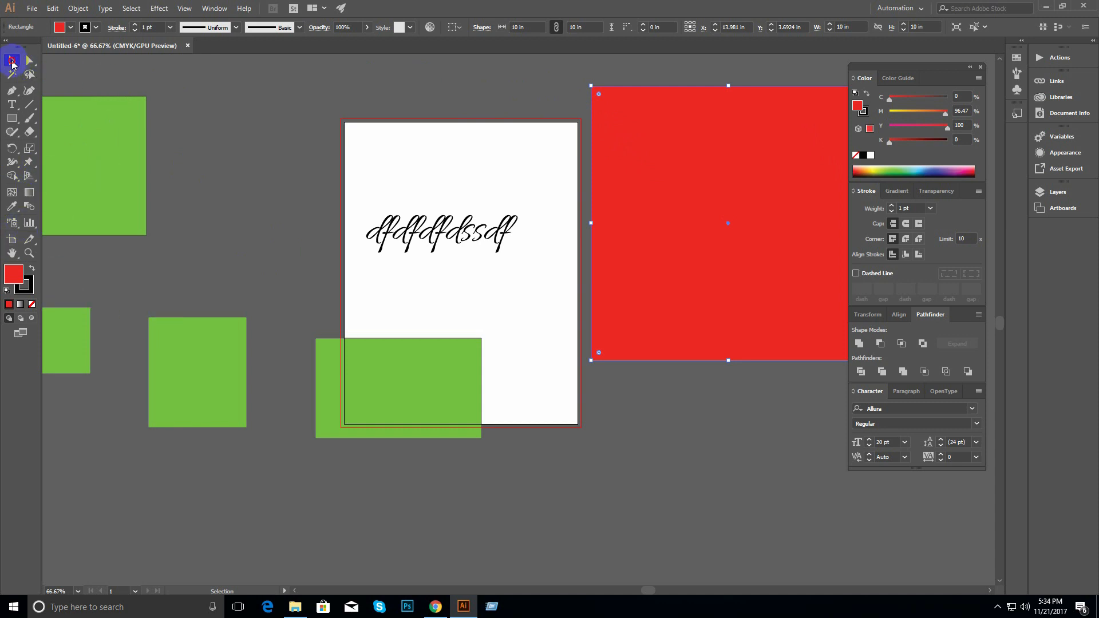
pyautogui.keyDown('ctrl'); pyautogui.keyDown('alt'); pyautogui.click(235, 227); pyautogui.keyUp('alt'); pyautogui.keyUp('ctrl')
pyautogui.moveTo(444, 280); pyautogui.dragTo(326, 206)
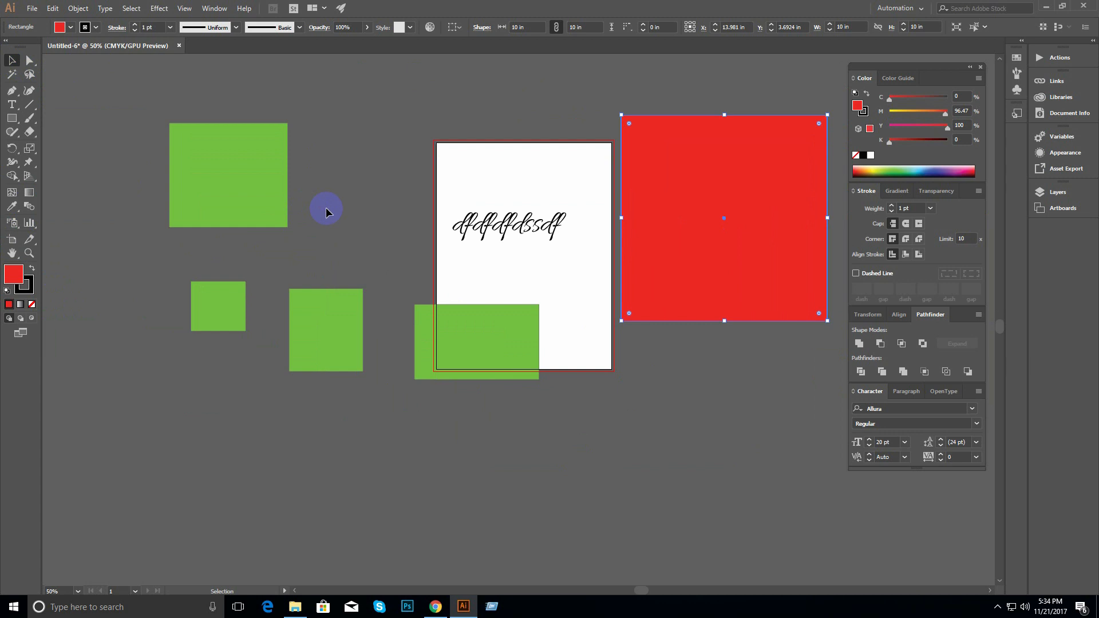
pyautogui.click(544, 449)
pyautogui.hotkey('ctrl', '1')
pyautogui.moveTo(516, 272); pyautogui.dragTo(454, 291)
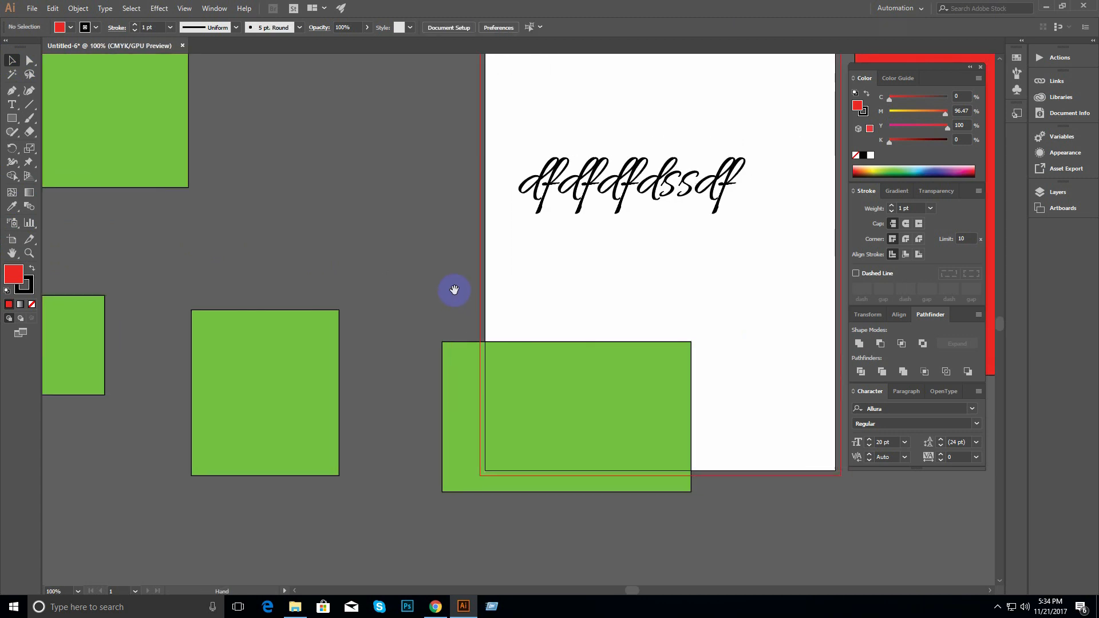
# - Switch to the desktop, open This PC in File Explorer, and look into the Online Work (F:) and New Volume (G:) drives
pyautogui.click(1046, 9)
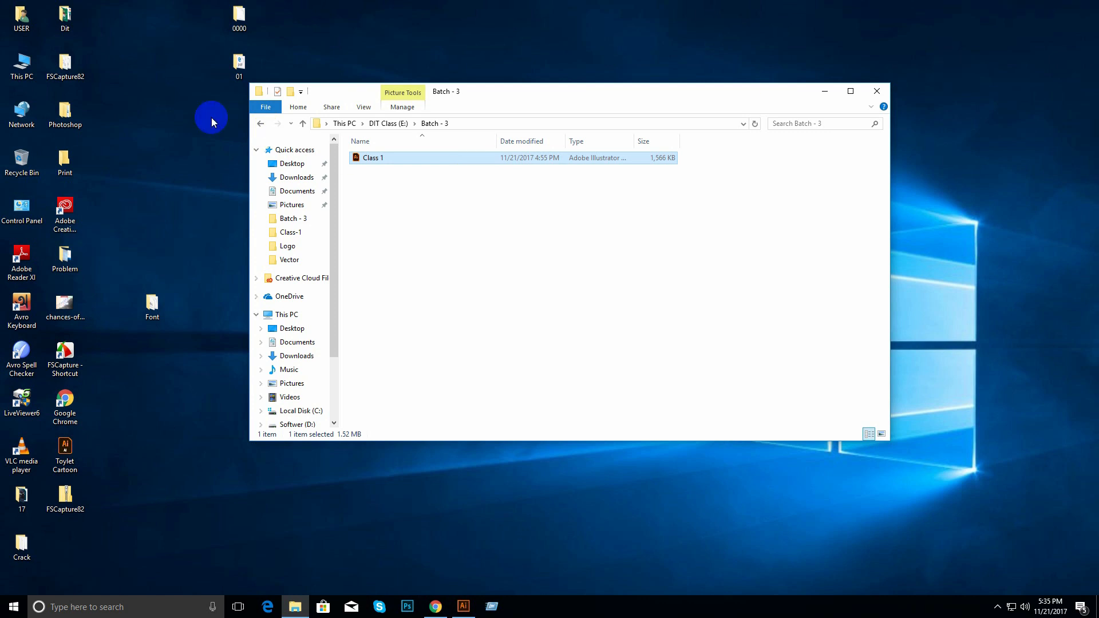
pyautogui.doubleClick(22, 63)
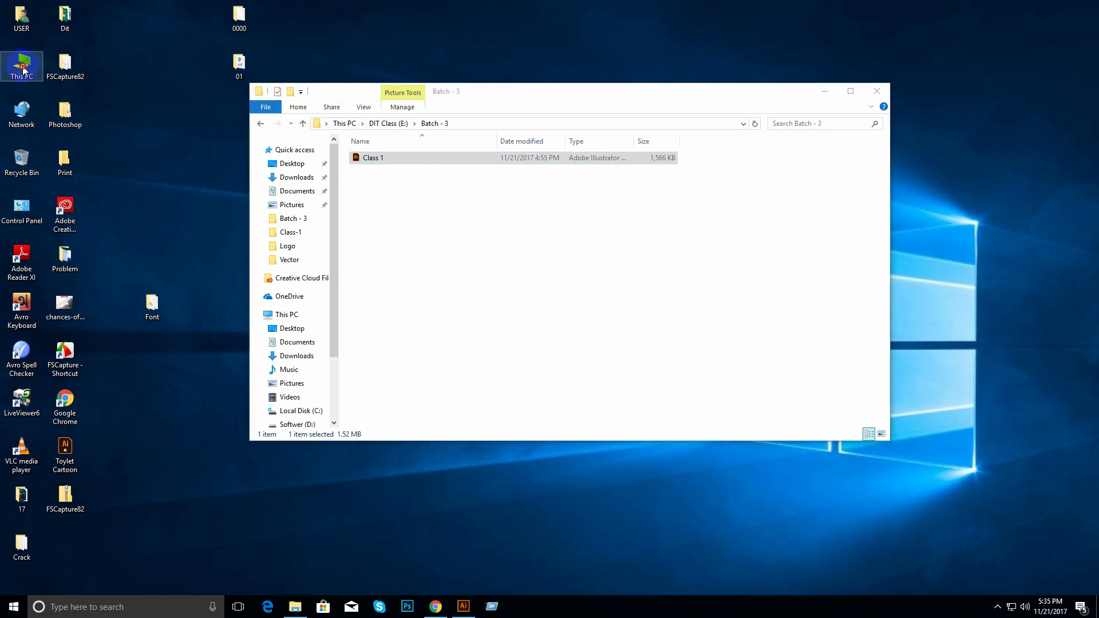
pyautogui.moveTo(526, 152); pyautogui.dragTo(451, 131)
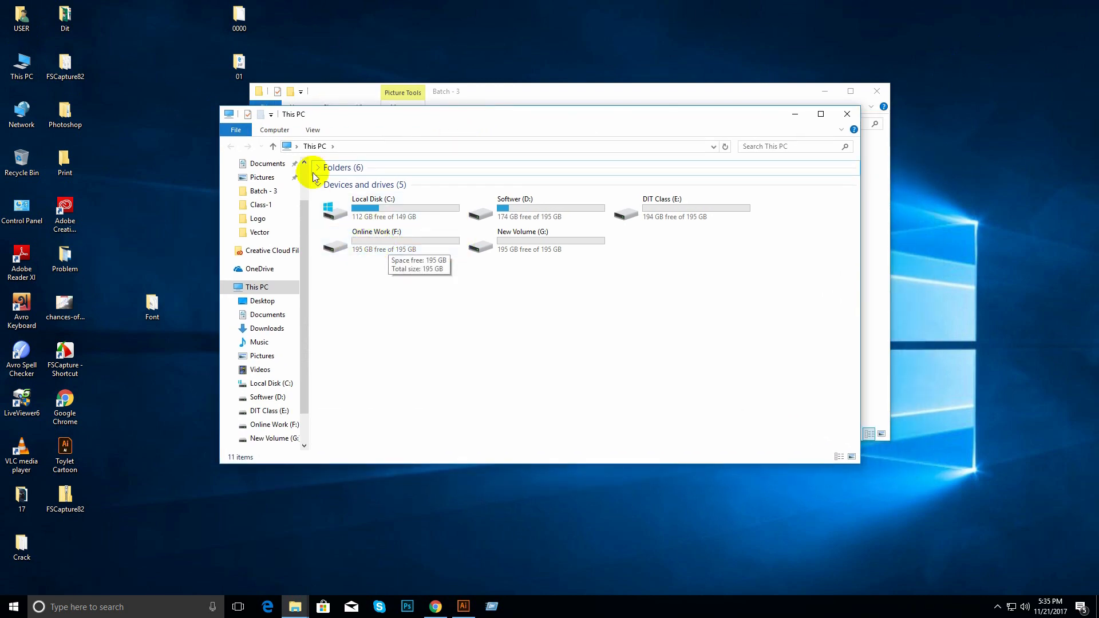
pyautogui.doubleClick(389, 231)
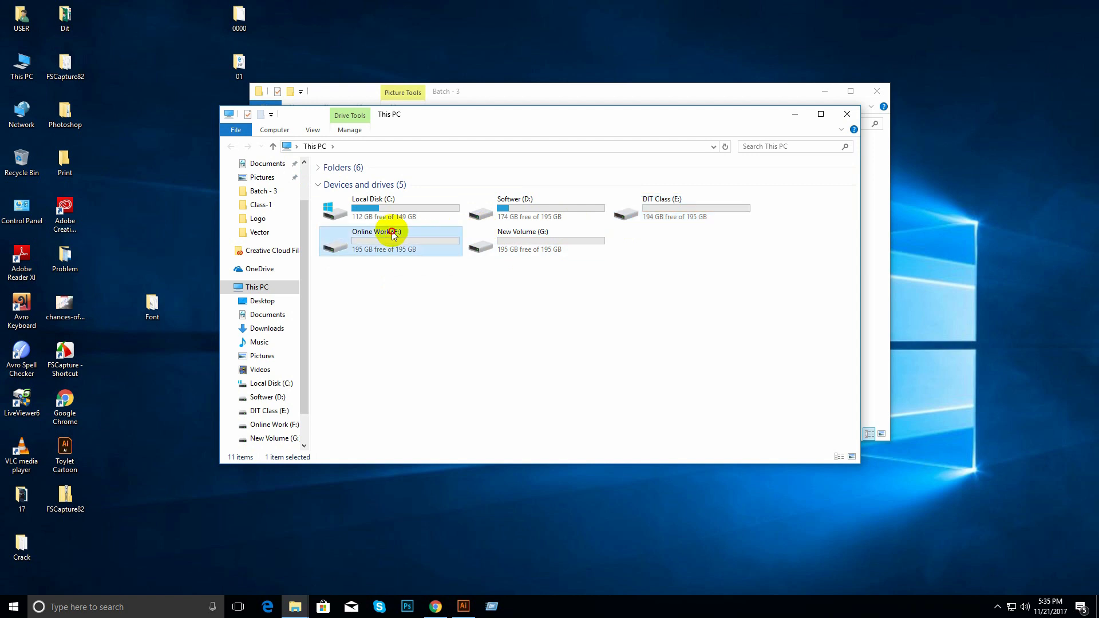
pyautogui.click(272, 147)
pyautogui.doubleClick(527, 242)
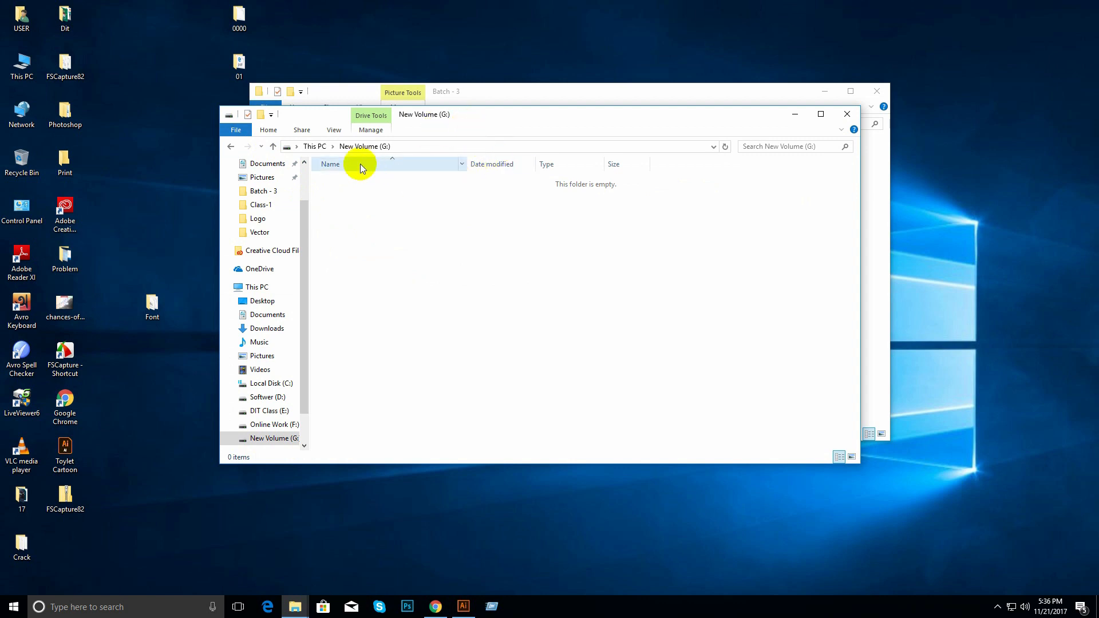
pyautogui.click(272, 147)
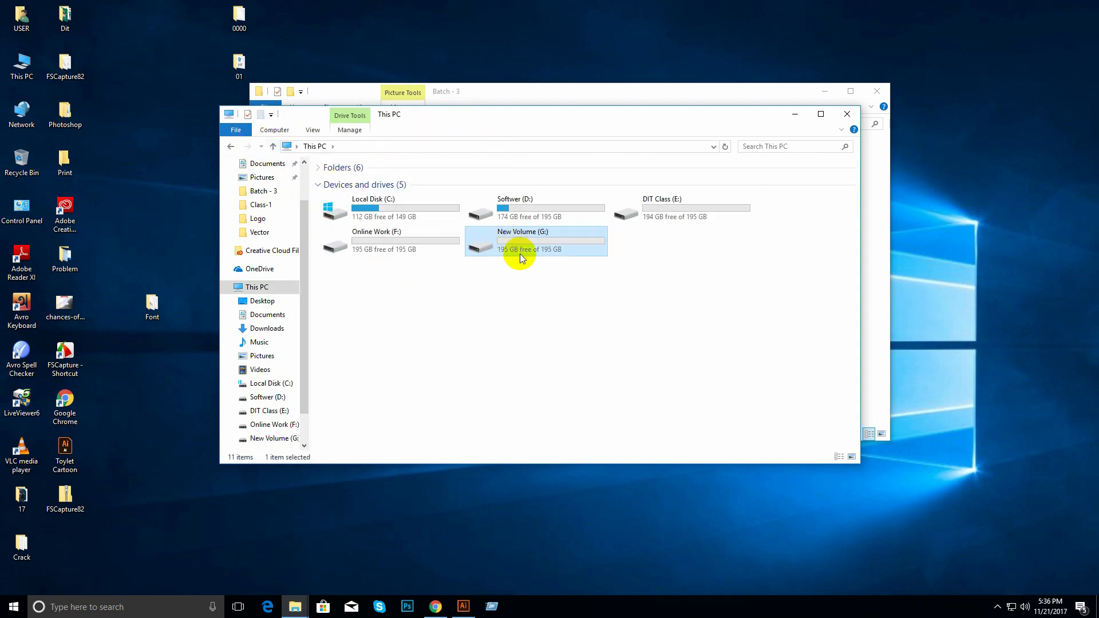
# - Open the DIT Class (E:) drive and look into its Batch - 3, Batch -1 and Batch-2 folders, including Class-1
pyautogui.doubleClick(659, 210)
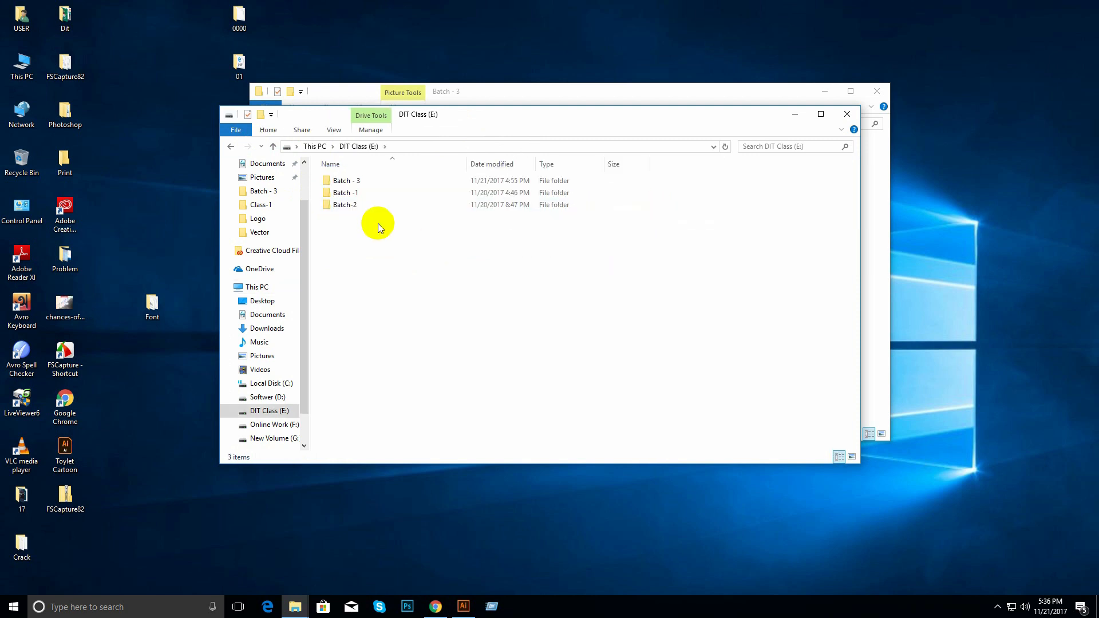
pyautogui.doubleClick(351, 180)
pyautogui.press('BackSpace')
pyautogui.doubleClick(358, 192)
pyautogui.press('BackSpace')
pyautogui.doubleClick(358, 193)
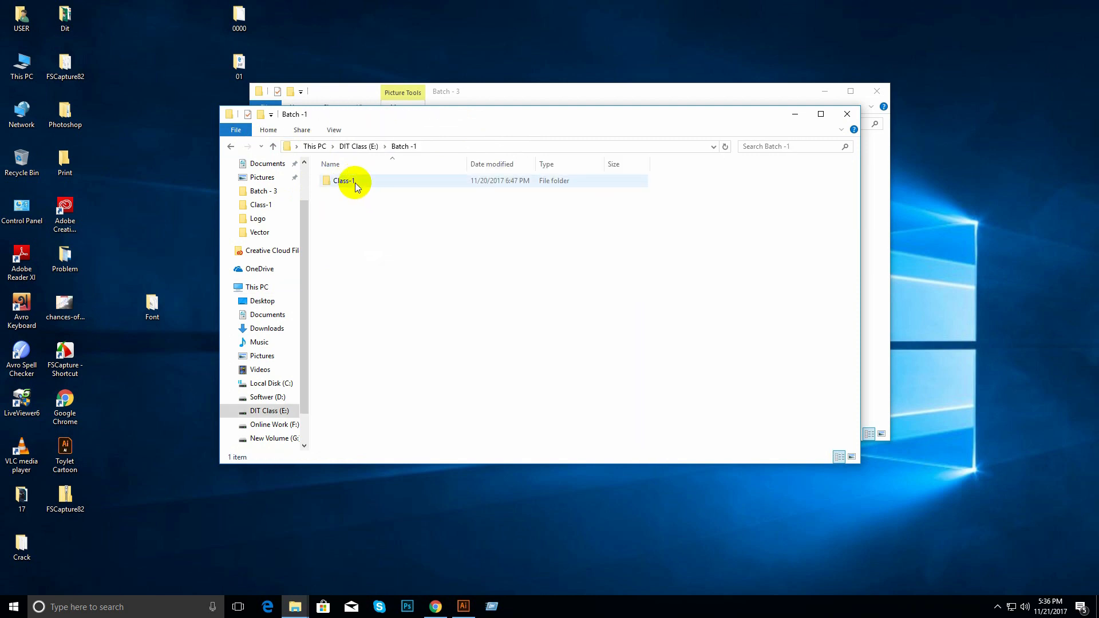
pyautogui.doubleClick(354, 182)
pyautogui.press('BackSpace')
pyautogui.press('BackSpace')
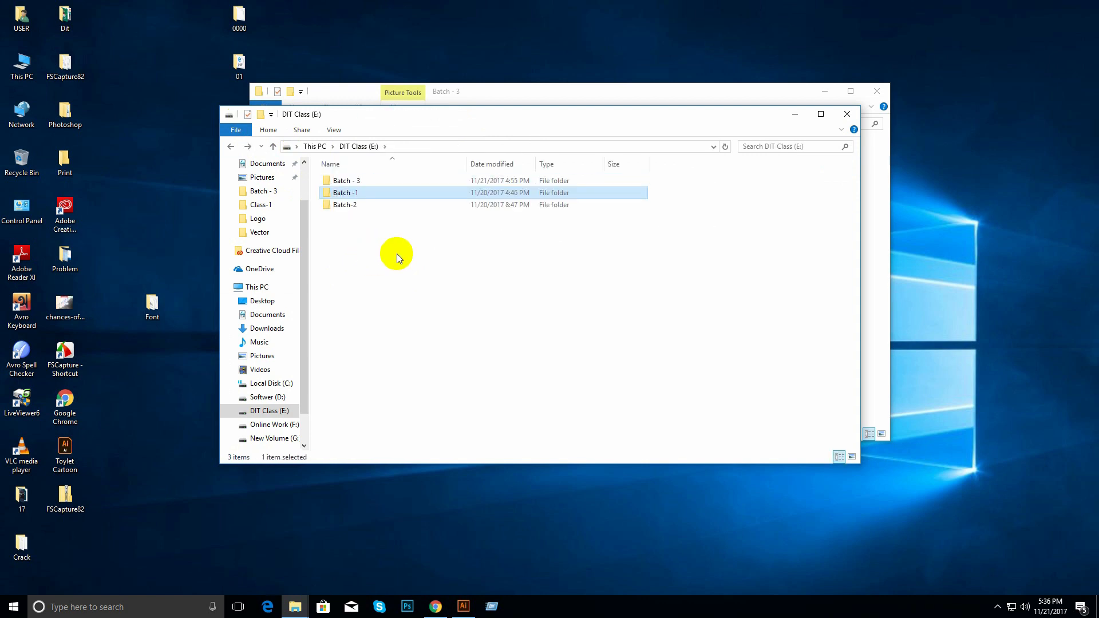
pyautogui.doubleClick(347, 206)
pyautogui.press('BackSpace')
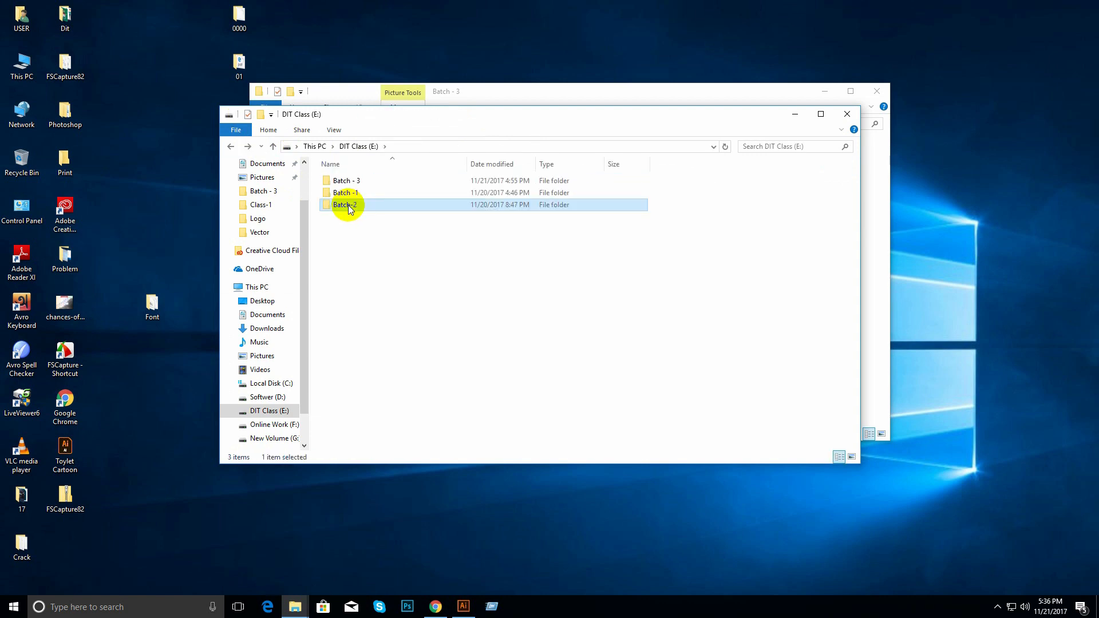
# - Return to This PC, look into the Online Work (F:) and New Volume (G:) drives again, and open the Softwer (D:) drive
pyautogui.press('BackSpace')
pyautogui.doubleClick(422, 244)
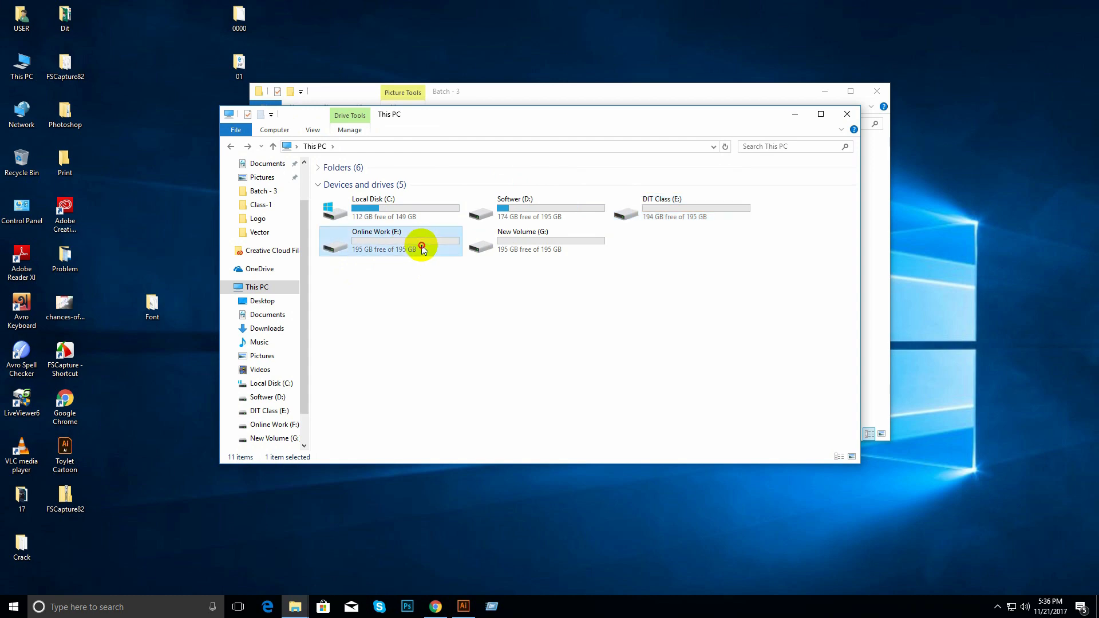
pyautogui.press('BackSpace')
pyautogui.doubleClick(513, 245)
pyautogui.press('BackSpace')
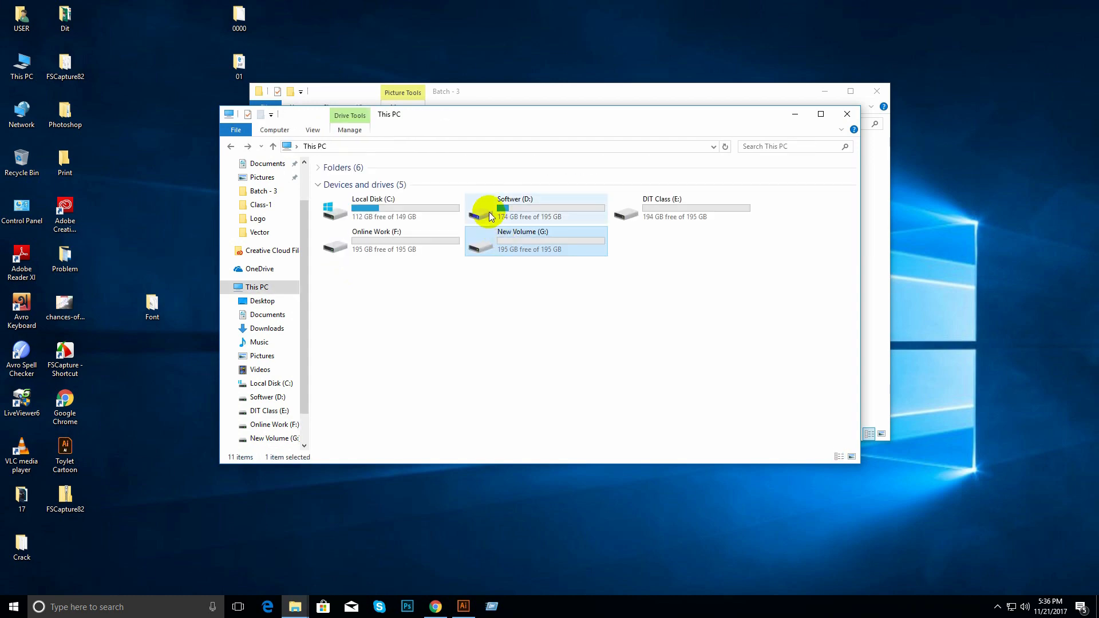
pyautogui.doubleClick(488, 211)
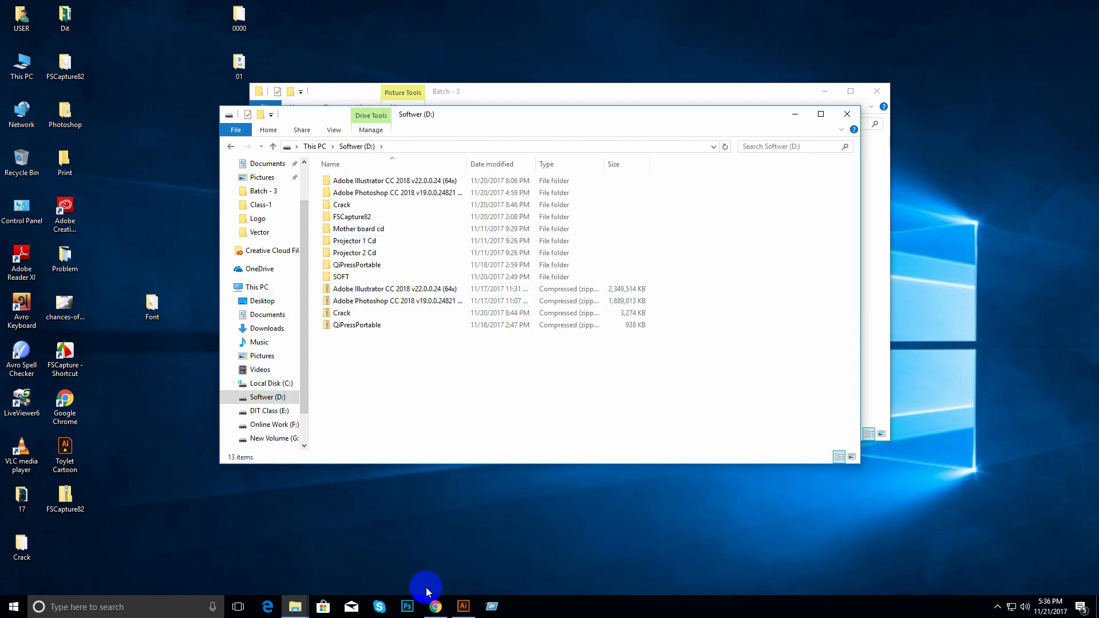
# - Switch to Chrome, look over the open YouTube video page, and return to the Softwer (D:) folder window
pyautogui.click(434, 605)
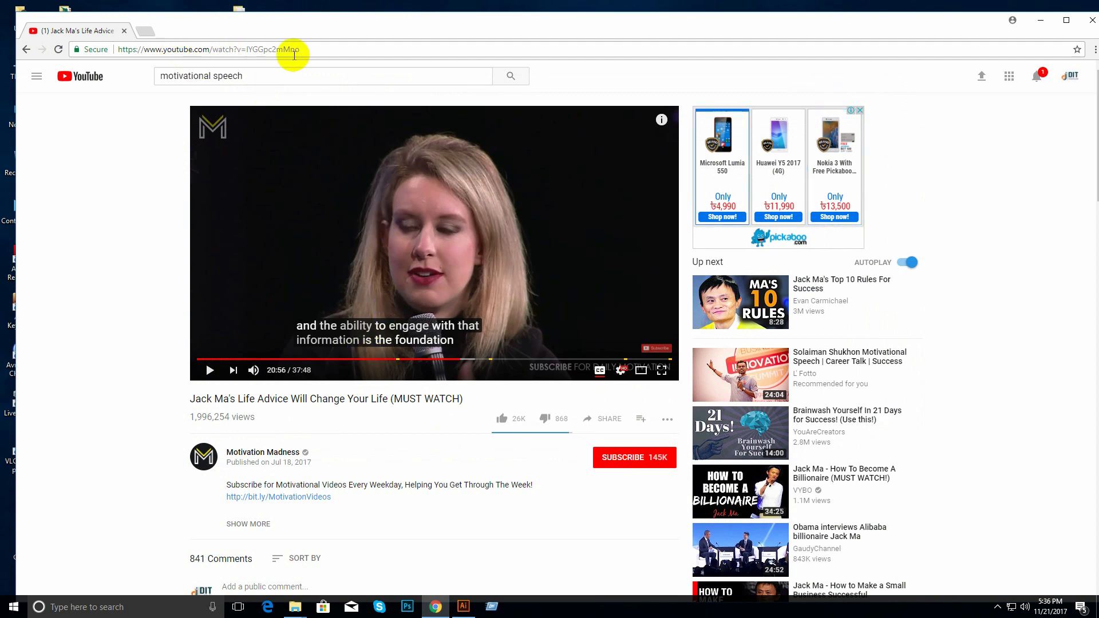
pyautogui.scroll(-5, 497, 348)
pyautogui.scroll(5, 497, 348)
pyautogui.click(1040, 21)
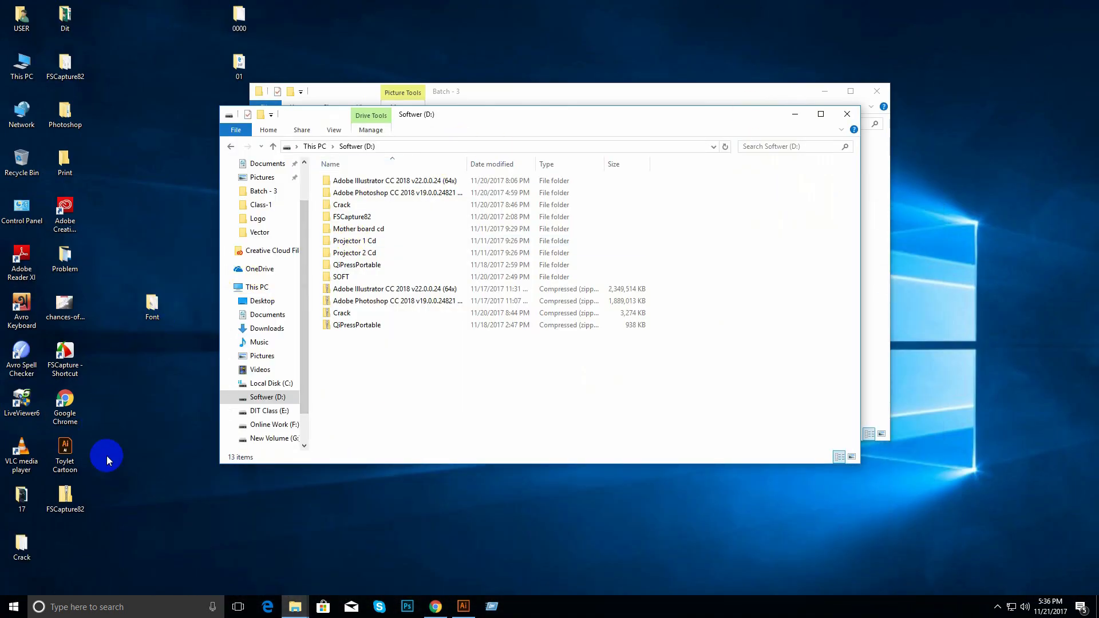
pyautogui.moveTo(308, 115)
pyautogui.mouseDown()
pyautogui.moveTo(312, 192)
pyautogui.moveTo(295, 186)
pyautogui.moveTo(302, 129)
pyautogui.mouseUp()
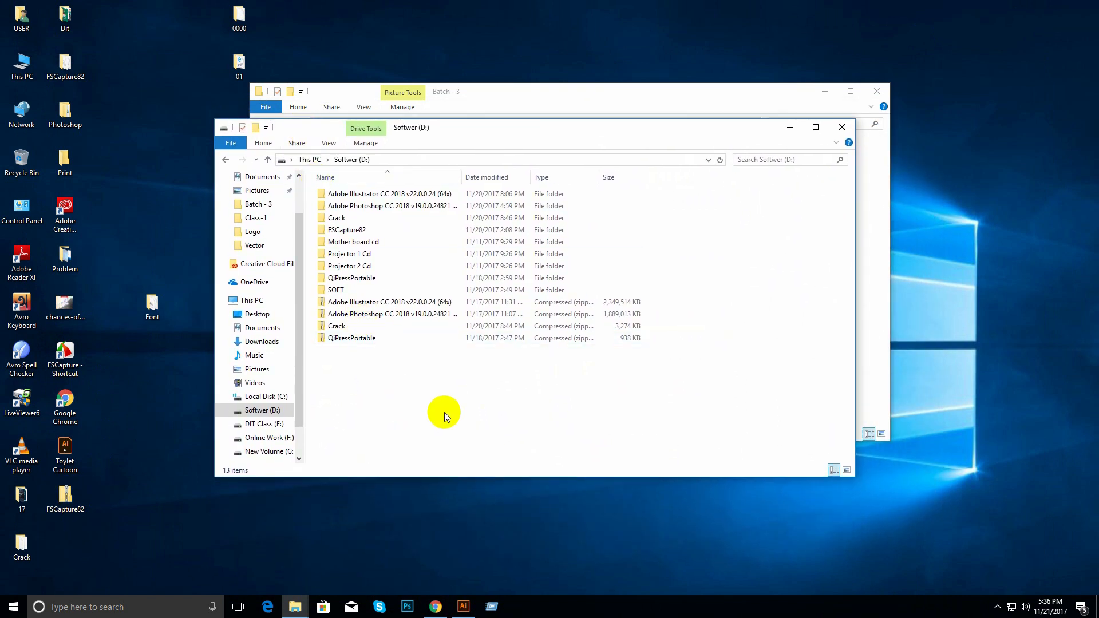
# - Switch to Chrome and read through the Graphic Design Course Modules PDF, covering the Photoshop and Illustrator class lists
pyautogui.click(436, 606)
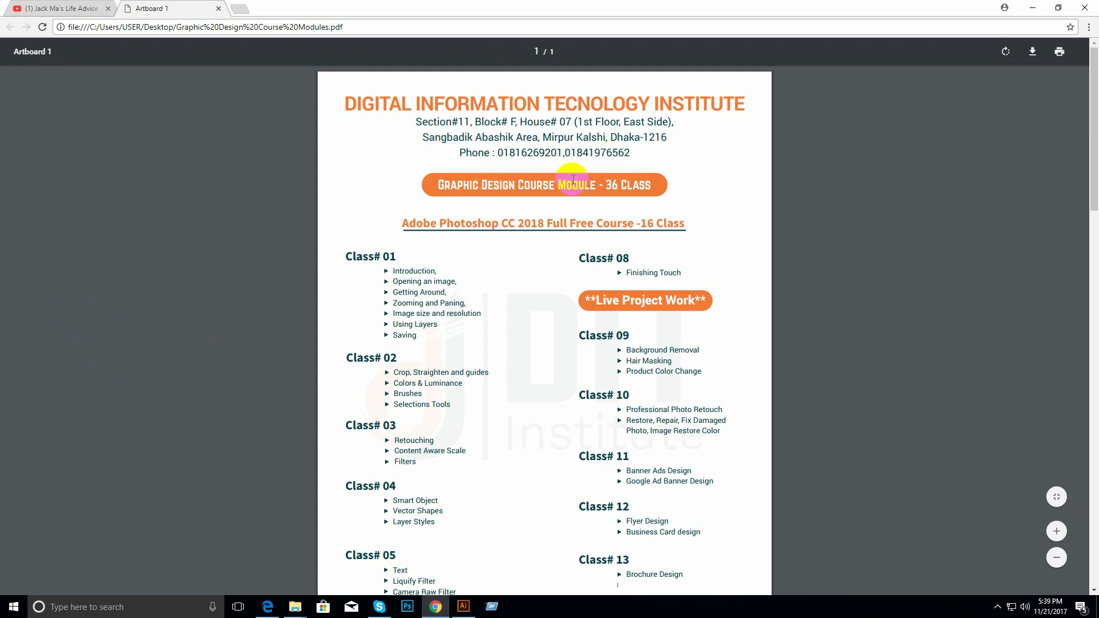
pyautogui.scroll(-3, 560, 206)
pyautogui.scroll(2, 569, 205)
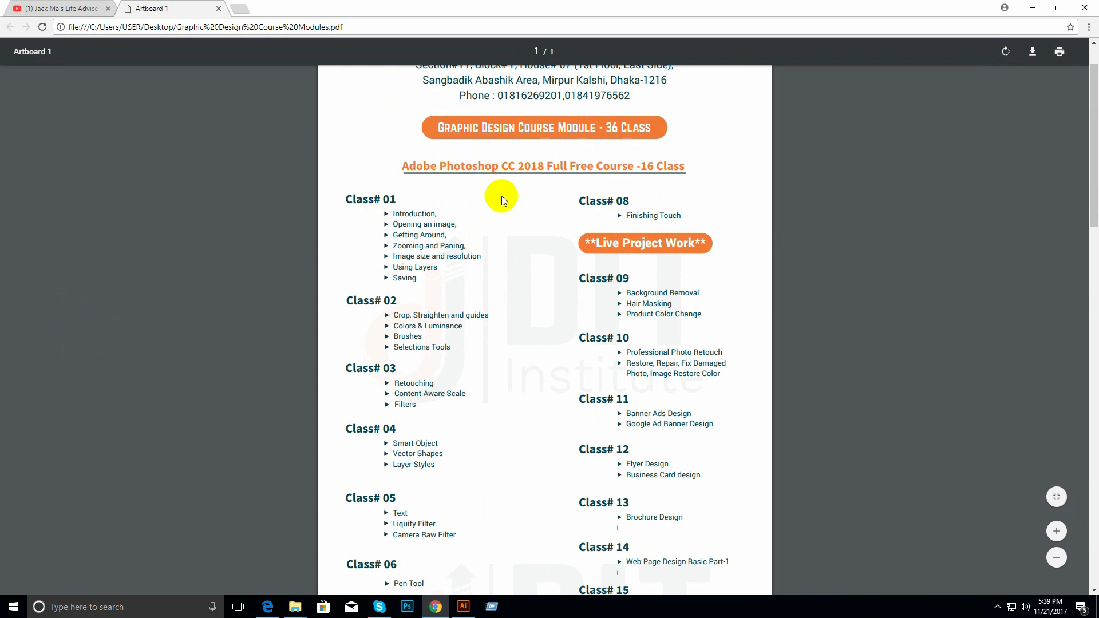
pyautogui.scroll(-6, 510, 203)
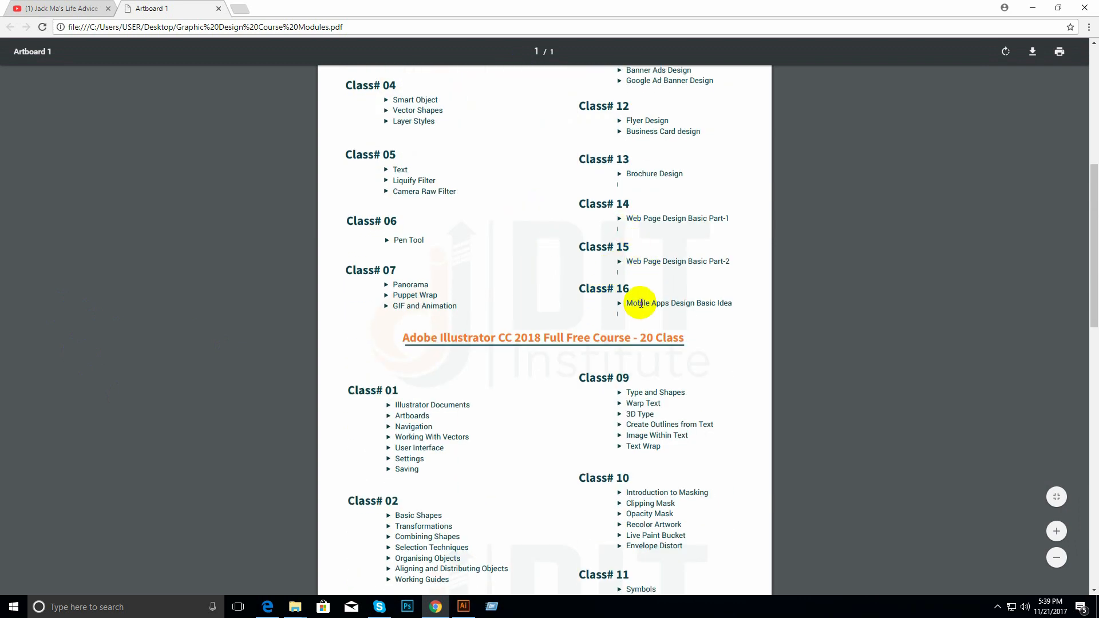
pyautogui.scroll(-3, 631, 313)
pyautogui.scroll(-1, 630, 314)
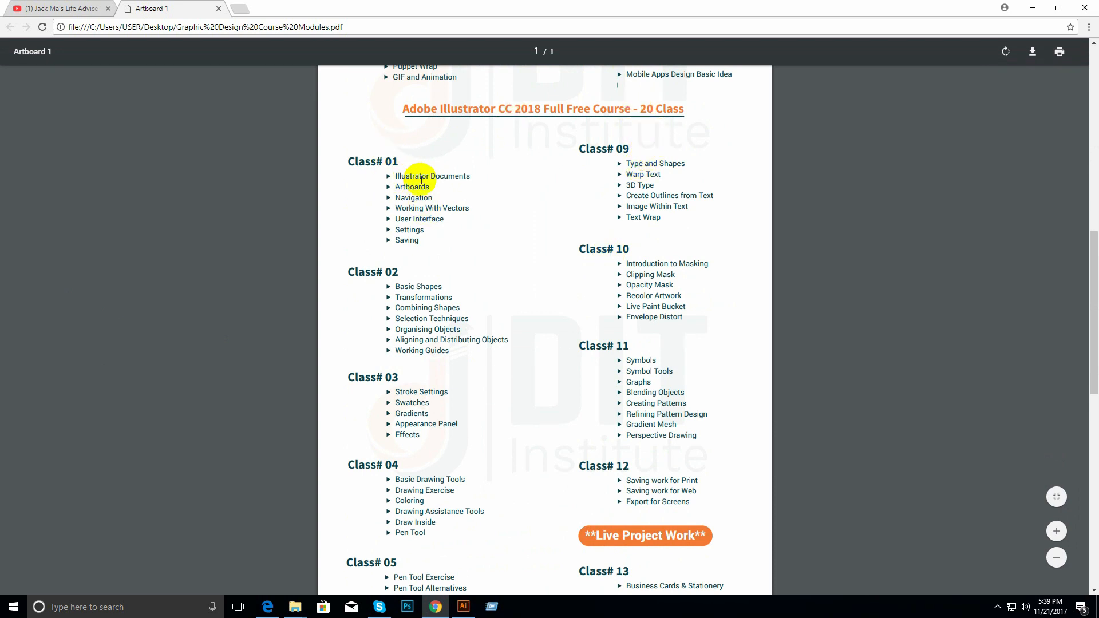
pyautogui.scroll(-8, 448, 315)
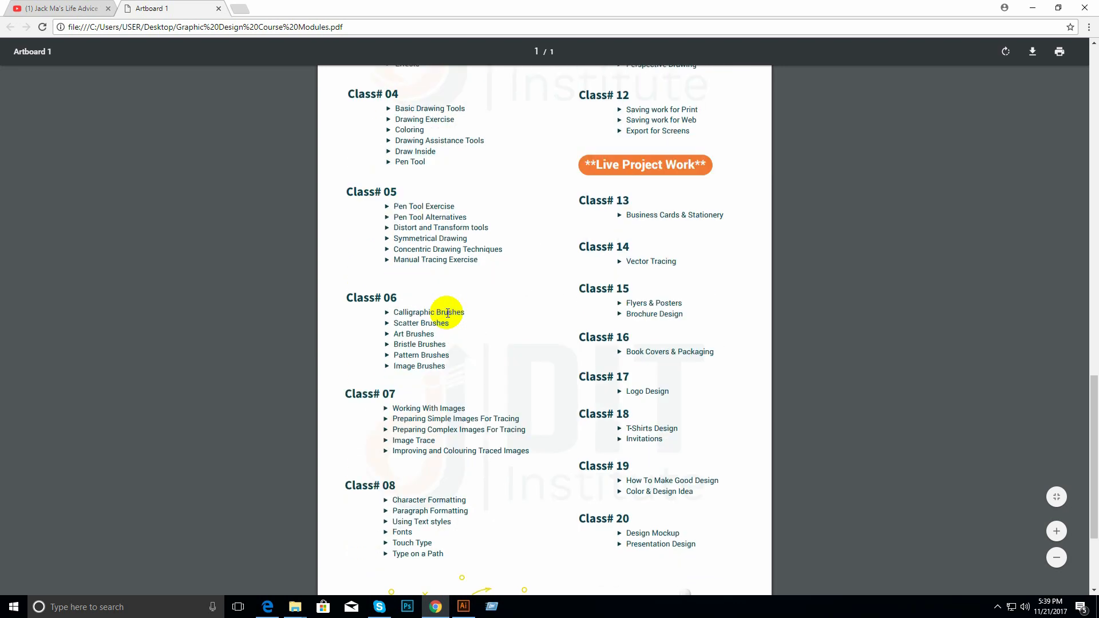
pyautogui.scroll(6, 448, 315)
pyautogui.scroll(-6, 448, 314)
pyautogui.scroll(-2, 448, 315)
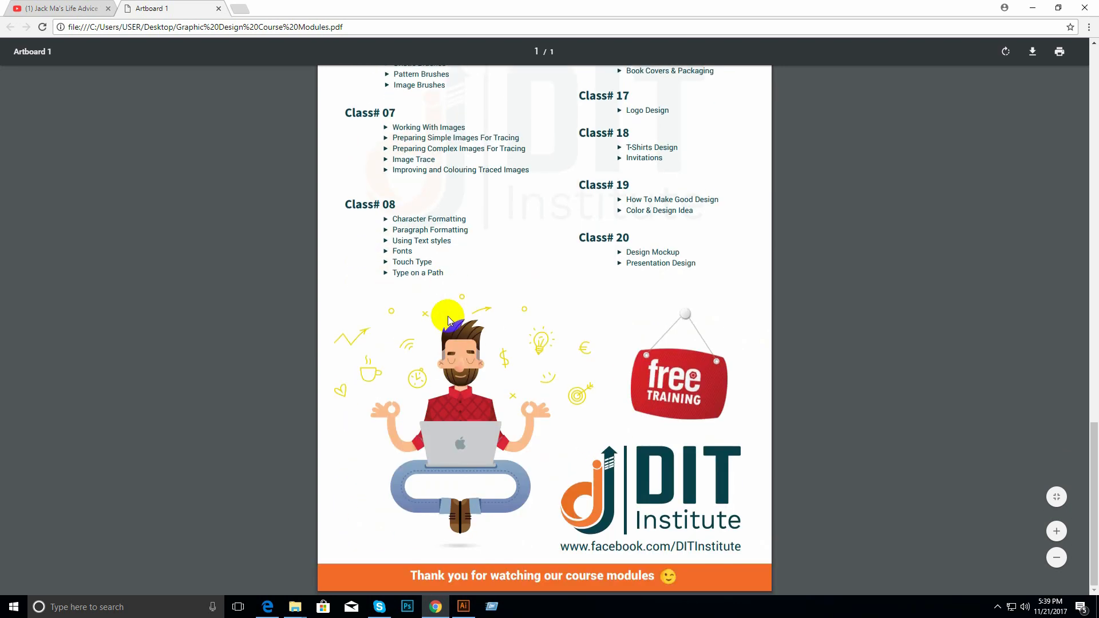
pyautogui.scroll(7, 448, 317)
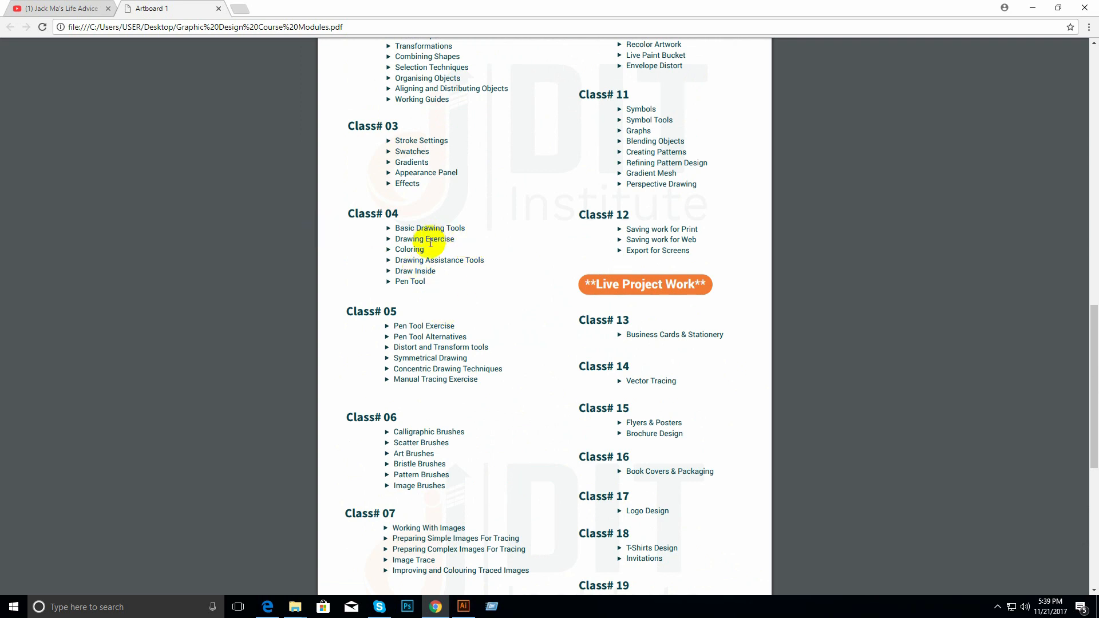
pyautogui.scroll(5, 422, 216)
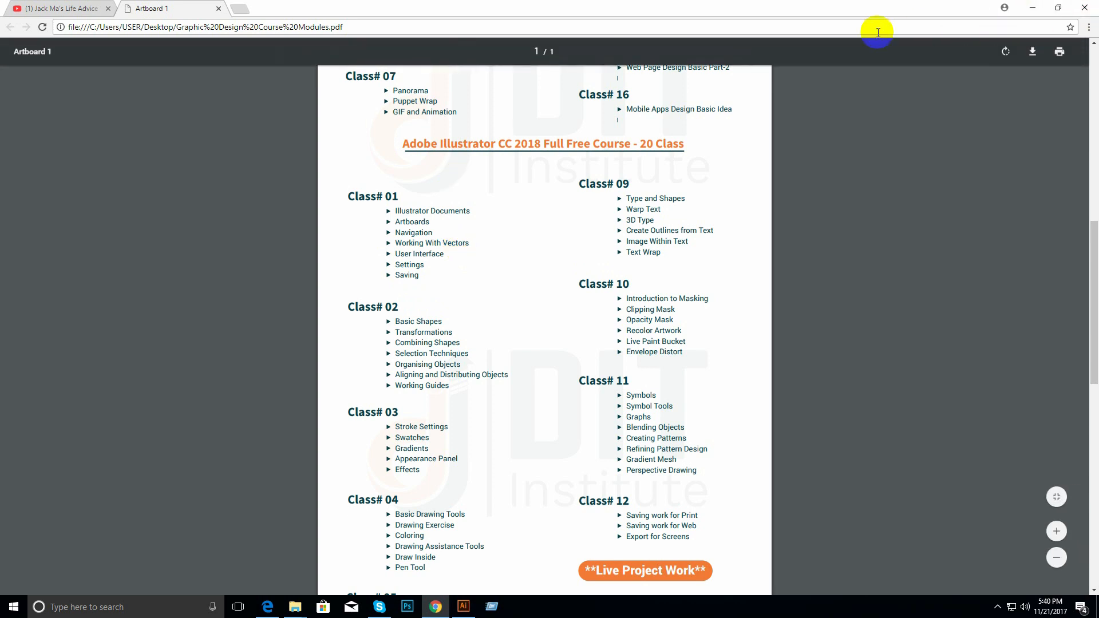
pyautogui.scroll(-8, 372, 328)
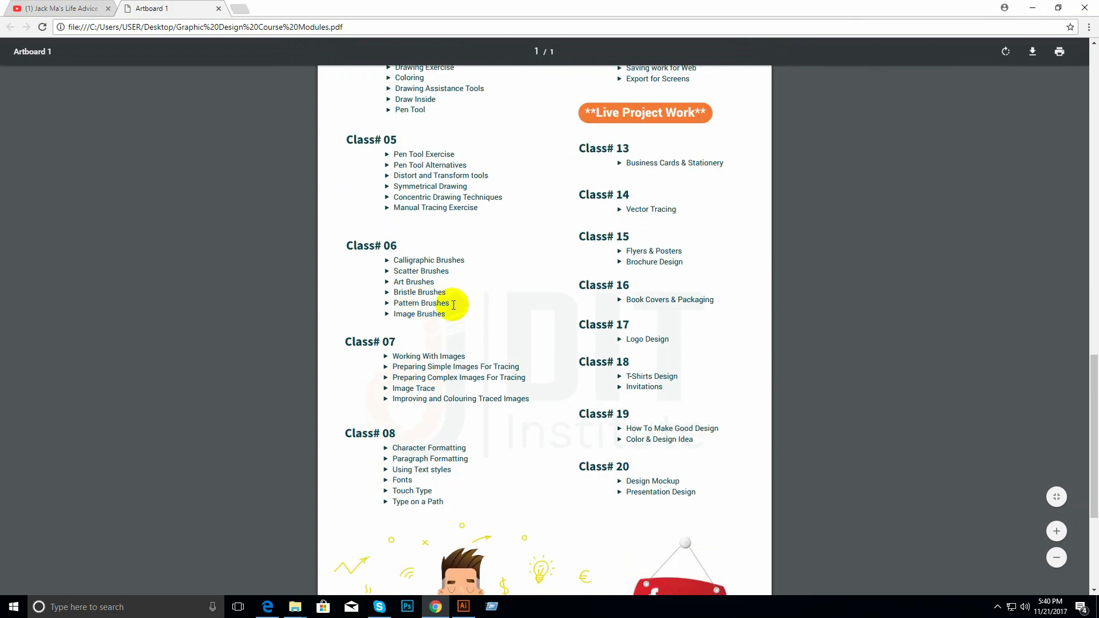
pyautogui.scroll(-3, 456, 304)
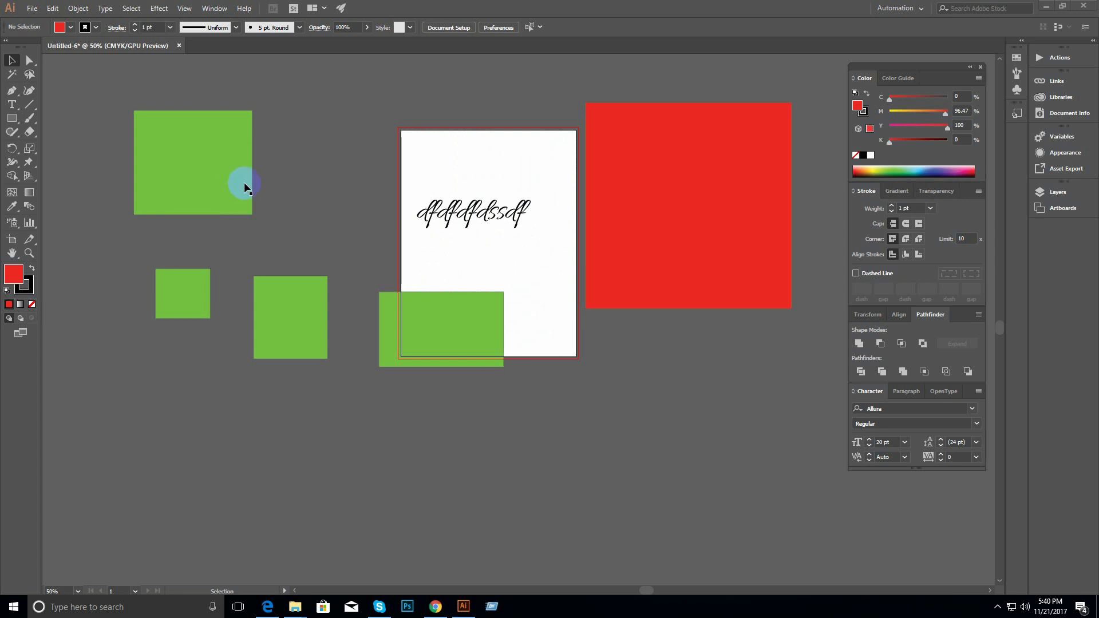
# - Switch to Illustrator, move the script text and the green rectangles off the artboard to its left side, and clear the selection
pyautogui.press('z')
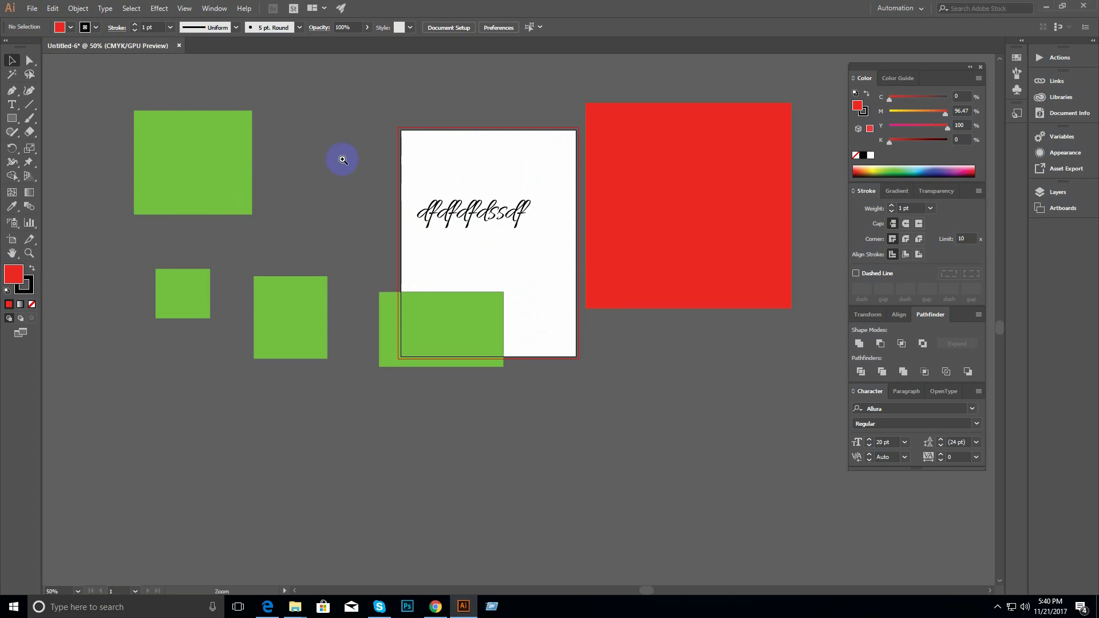
pyautogui.click(342, 160)
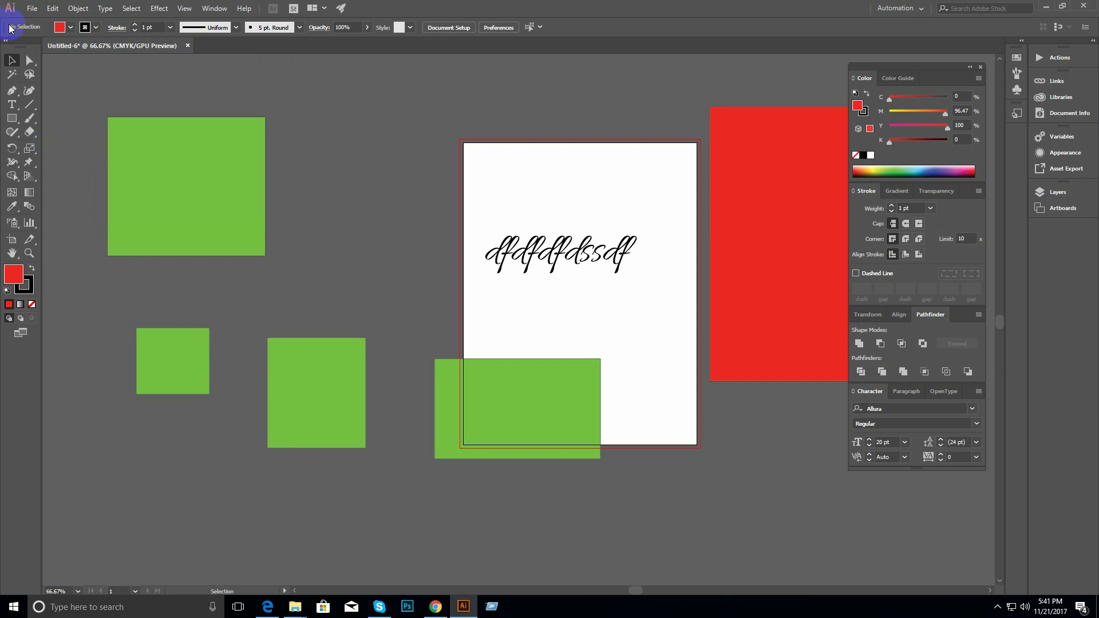
pyautogui.keyDown('ctrl'); pyautogui.keyDown('alt'); pyautogui.click(534, 250); pyautogui.keyUp('alt'); pyautogui.keyUp('ctrl')
pyautogui.moveTo(535, 251); pyautogui.dragTo(466, 199)
pyautogui.moveTo(234, 121); pyautogui.dragTo(562, 466)
pyautogui.moveTo(495, 406); pyautogui.dragTo(330, 394)
pyautogui.click(449, 427)
# - Show the rulers and place a vertical guide on the empty artboard about 2.8 in from its left edge
pyautogui.keyDown('ctrl'); pyautogui.click(496, 290); pyautogui.keyUp('ctrl')
pyautogui.moveTo(495, 290); pyautogui.dragTo(444, 234)
pyautogui.keyDown('ctrl'); pyautogui.click(462, 257); pyautogui.keyUp('ctrl')
pyautogui.keyDown('ctrl'); pyautogui.click(459, 230); pyautogui.keyUp('ctrl')
pyautogui.keyDown('ctrl'); pyautogui.keyDown('alt'); pyautogui.click(415, 234); pyautogui.keyUp('alt'); pyautogui.keyUp('ctrl')
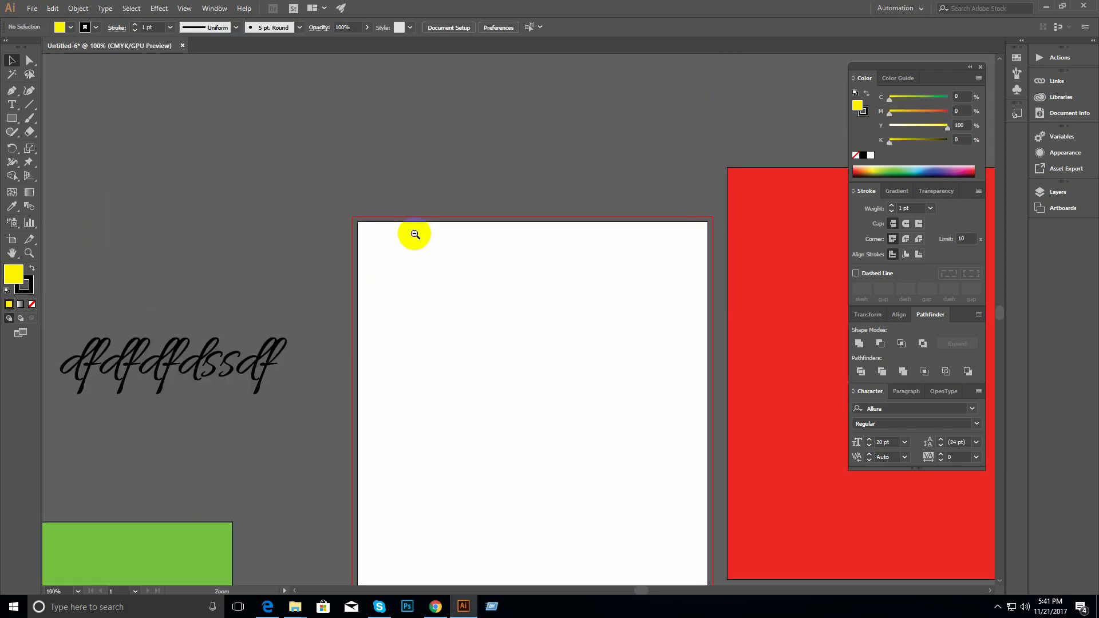
pyautogui.moveTo(463, 275); pyautogui.dragTo(371, 204)
pyautogui.keyDown('ctrl'); pyautogui.click(425, 281); pyautogui.keyUp('ctrl')
pyautogui.moveTo(478, 319); pyautogui.dragTo(431, 261)
pyautogui.keyDown('ctrl'); pyautogui.keyDown('alt'); pyautogui.click(469, 284); pyautogui.keyUp('alt'); pyautogui.keyUp('ctrl')
pyautogui.moveTo(530, 340); pyautogui.dragTo(433, 247)
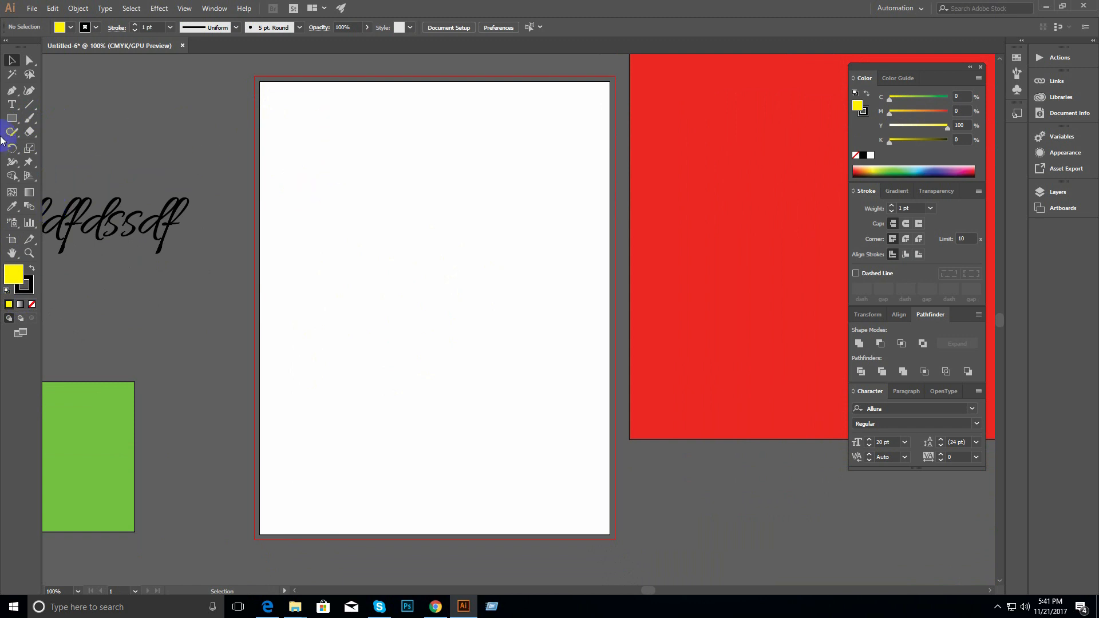
pyautogui.press('ctrl')
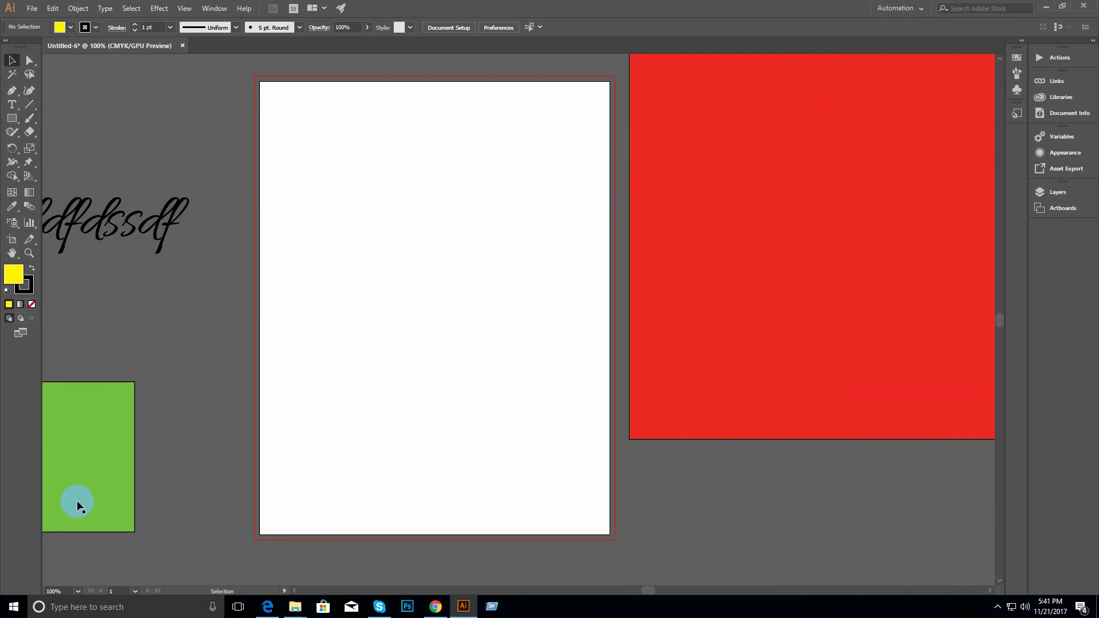
pyautogui.hotkey('ctrl', 'r')
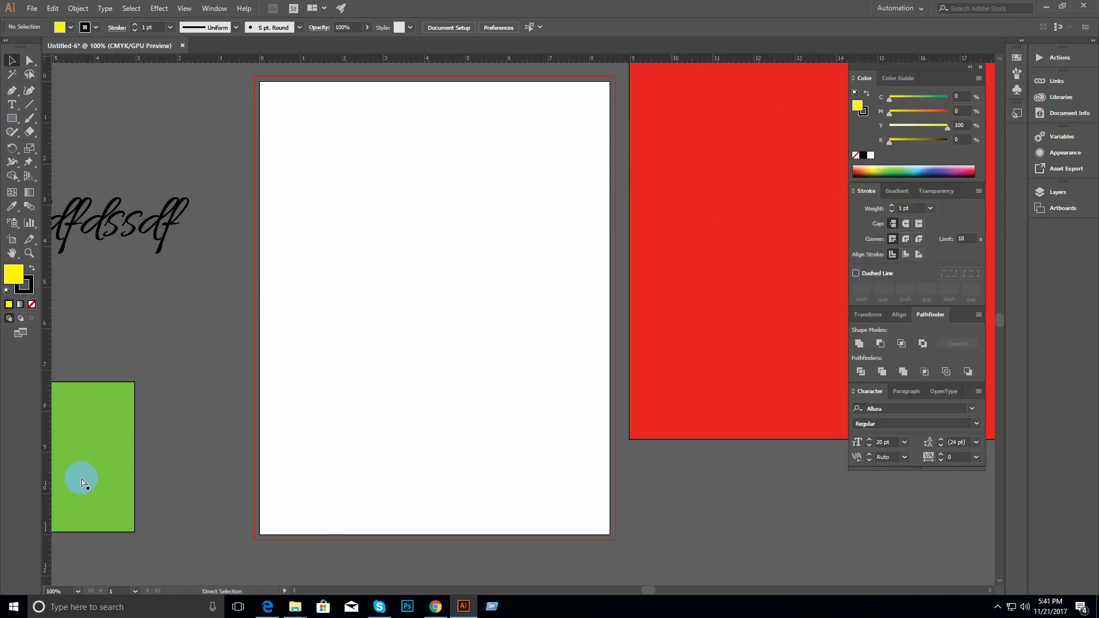
pyautogui.moveTo(44, 449); pyautogui.dragTo(374, 380)
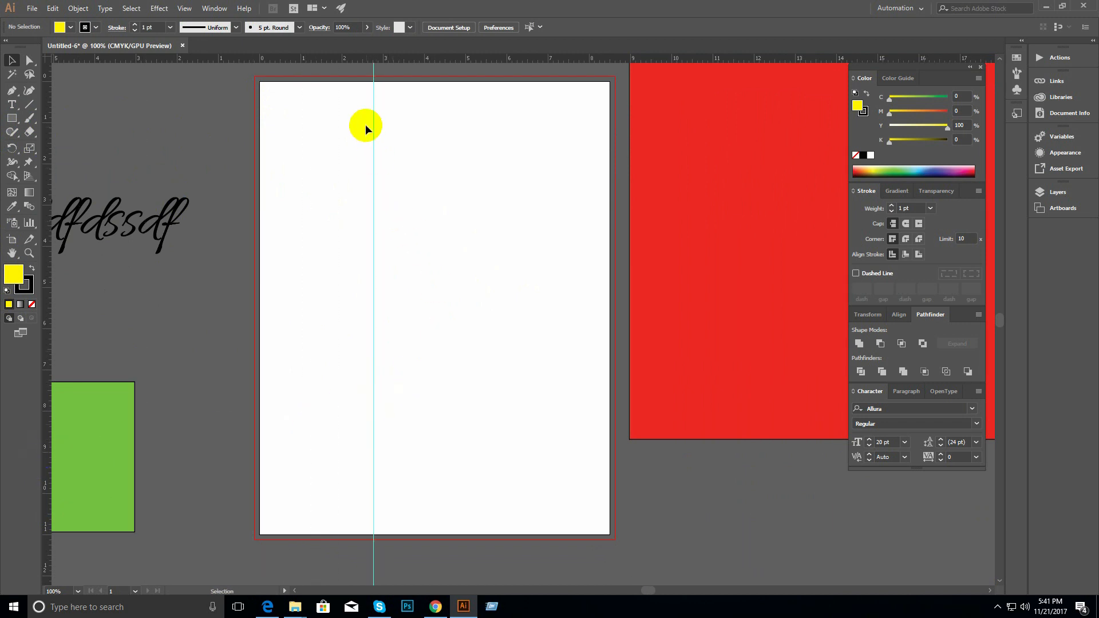
# - Hide the vertical guide on the artboard, keeping the Selection tool active
pyautogui.click(11, 106)
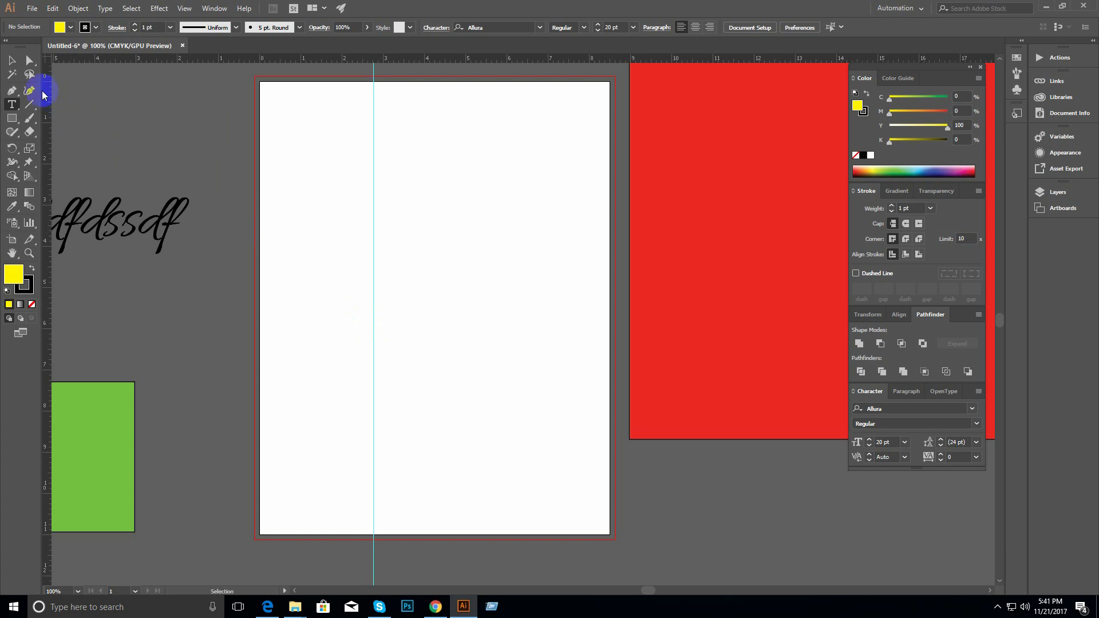
pyautogui.click(11, 60)
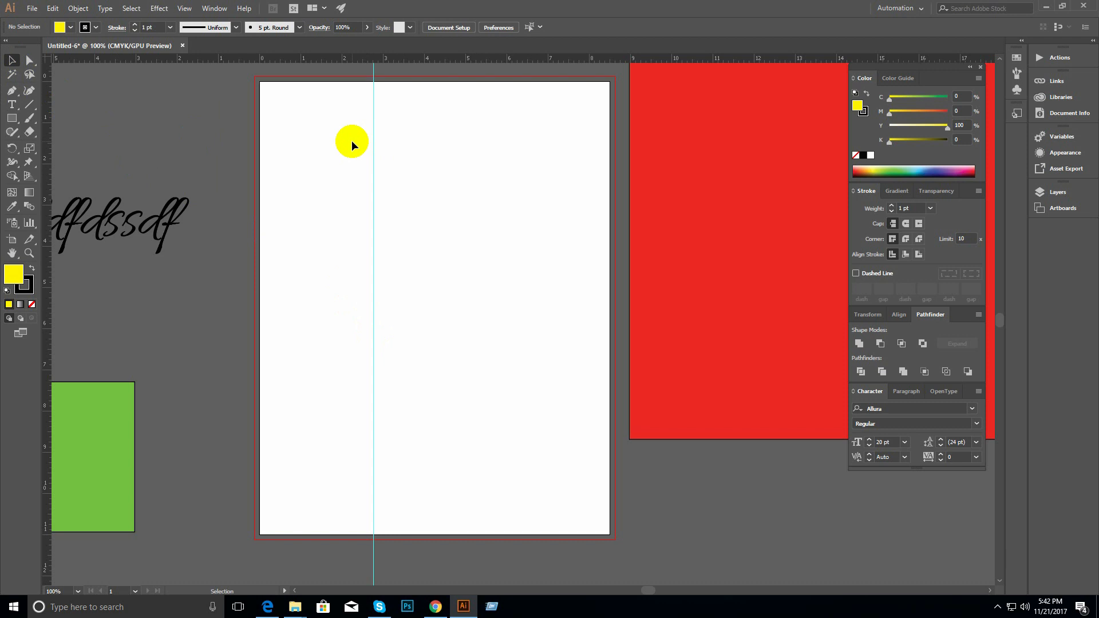
pyautogui.hotkey('ctrl', ';')
# - Create a rectangle 3 mm wide and 3 mm high just inside the artboard's upper-left corner
pyautogui.hotkey('ctrl', '=')
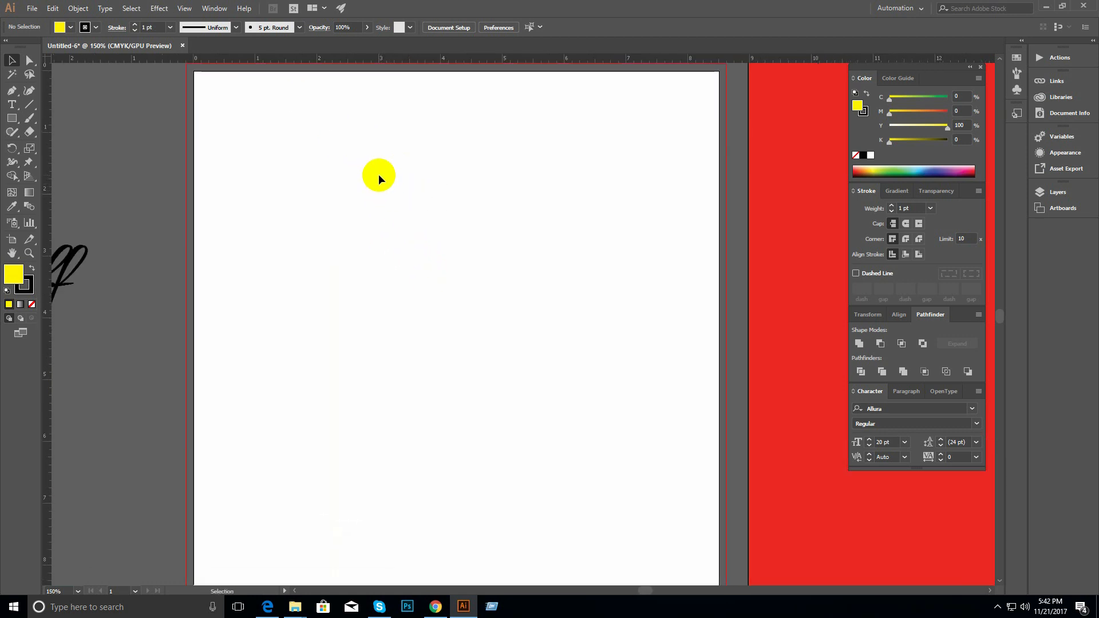
pyautogui.keyDown('ctrl'); pyautogui.click(248, 113); pyautogui.keyUp('ctrl')
pyautogui.moveTo(307, 159); pyautogui.dragTo(211, 79)
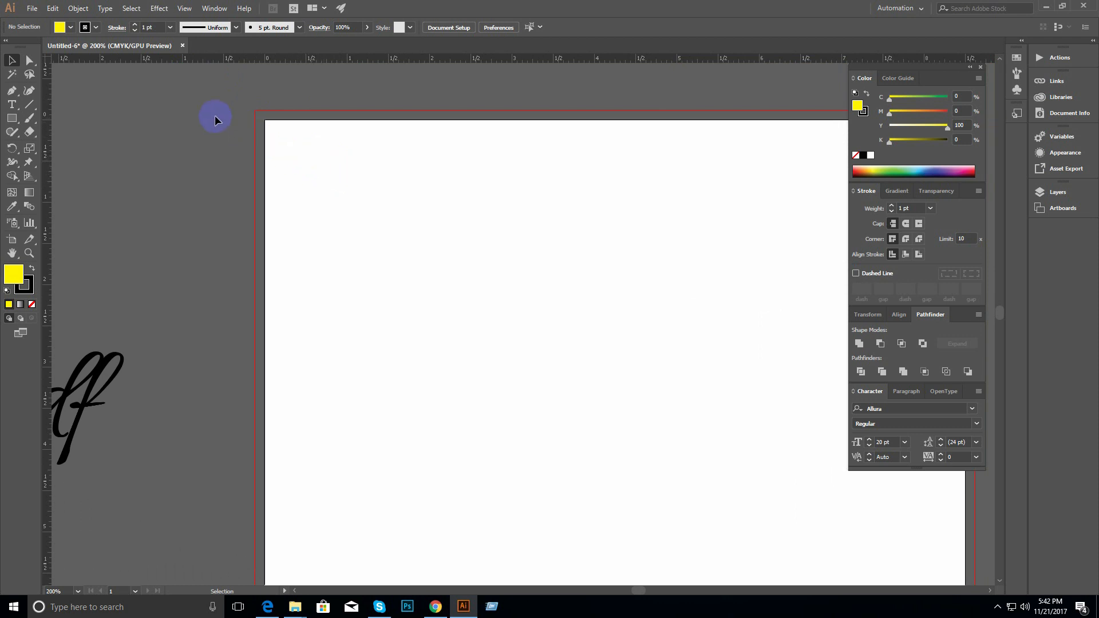
pyautogui.click(9, 117)
pyautogui.hotkey('ctrl', 'space')
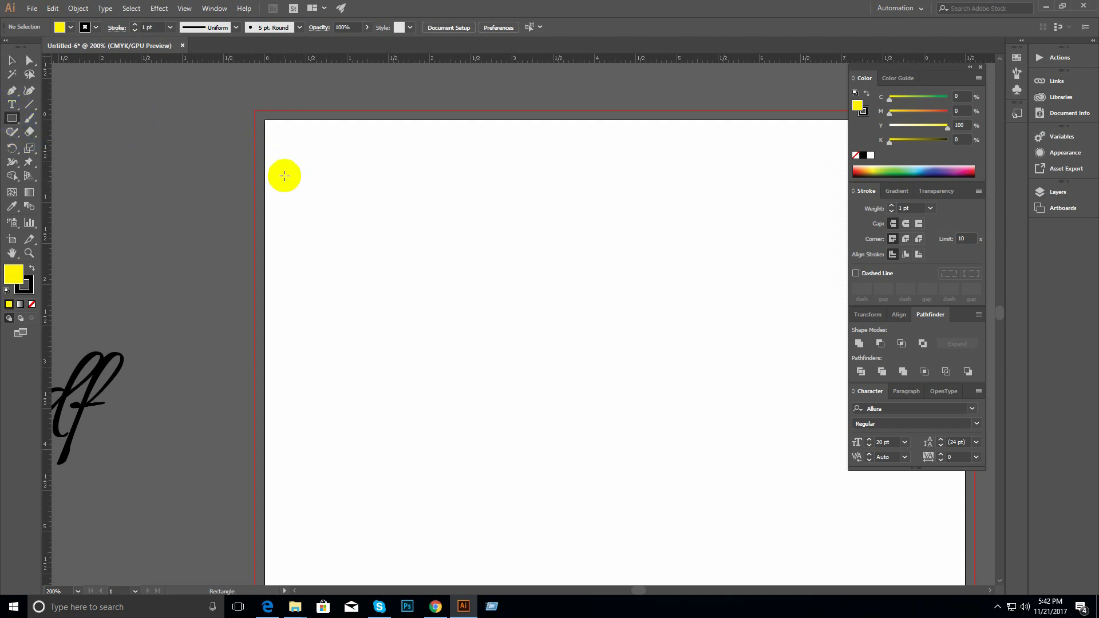
pyautogui.click(365, 212)
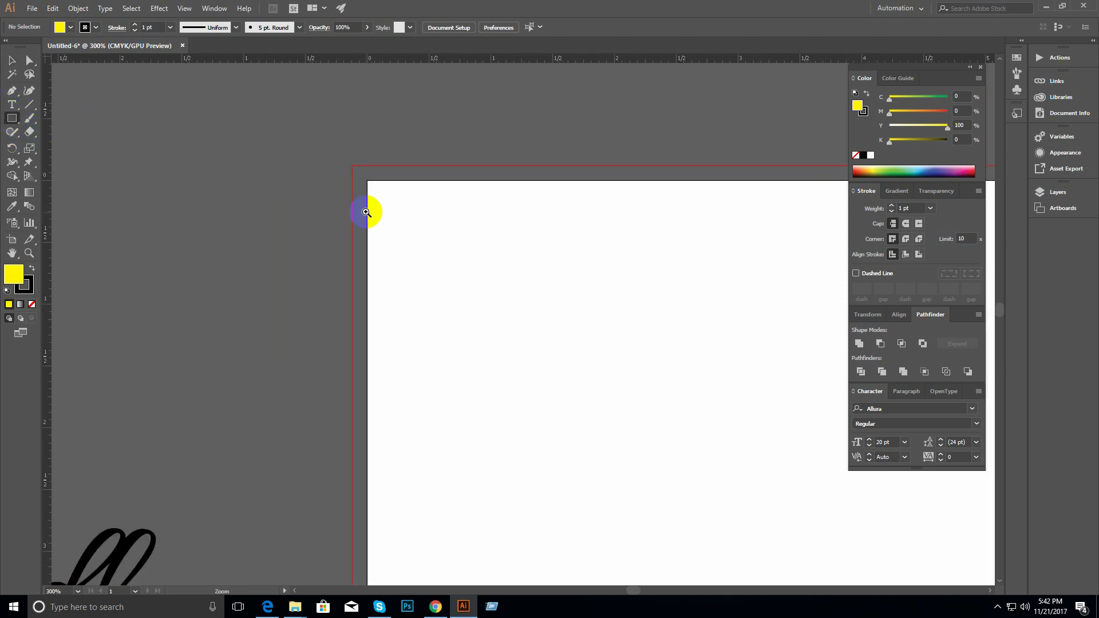
pyautogui.click(355, 202)
pyautogui.moveTo(430, 250); pyautogui.dragTo(319, 196)
pyautogui.keyDown('ctrl'); pyautogui.keyDown('alt'); pyautogui.click(413, 248); pyautogui.keyUp('alt'); pyautogui.keyUp('ctrl')
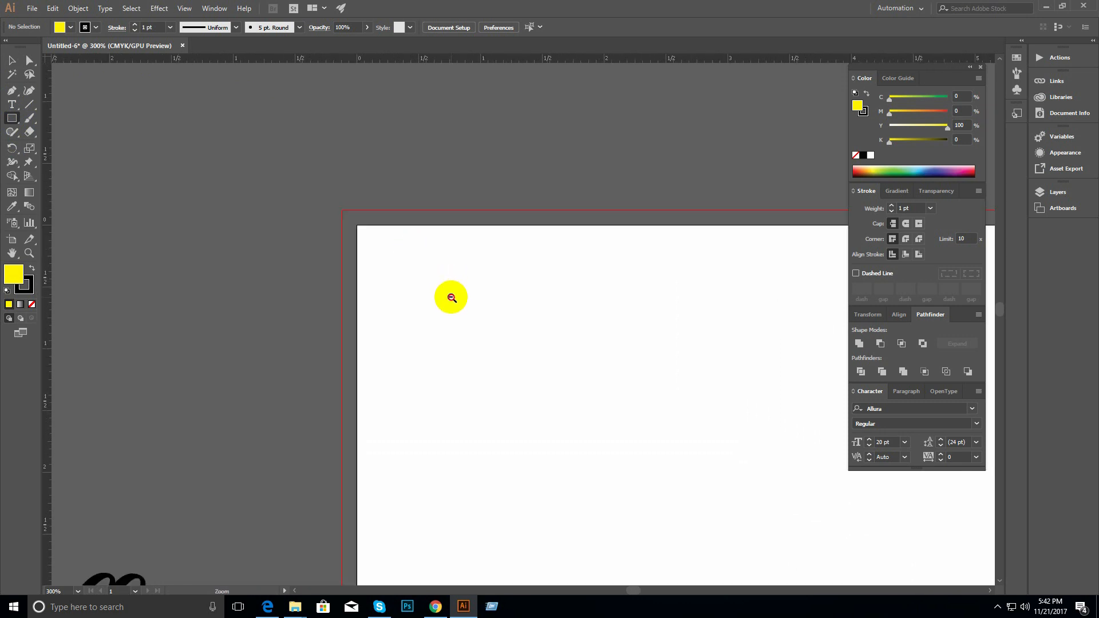
pyautogui.keyDown('ctrl'); pyautogui.keyDown('alt'); pyautogui.click(452, 299); pyautogui.keyUp('alt'); pyautogui.keyUp('ctrl')
pyautogui.moveTo(514, 317); pyautogui.dragTo(297, 207)
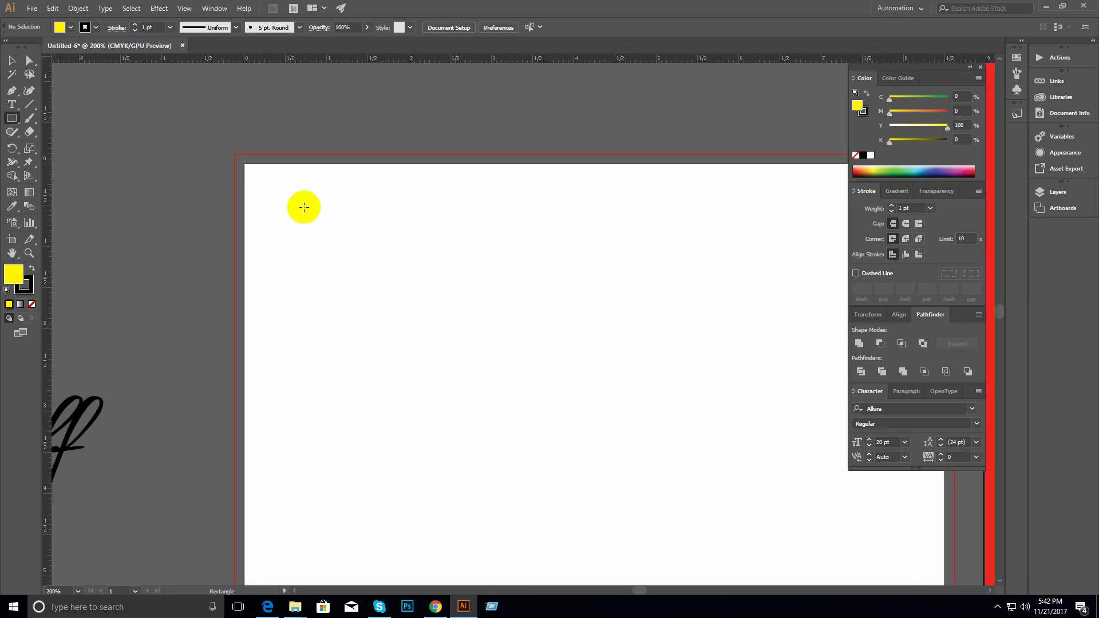
pyautogui.keyDown('ctrl'); pyautogui.click(359, 211); pyautogui.keyUp('ctrl')
pyautogui.keyDown('ctrl'); pyautogui.click(400, 272); pyautogui.keyUp('ctrl')
pyautogui.moveTo(353, 261); pyautogui.dragTo(211, 128)
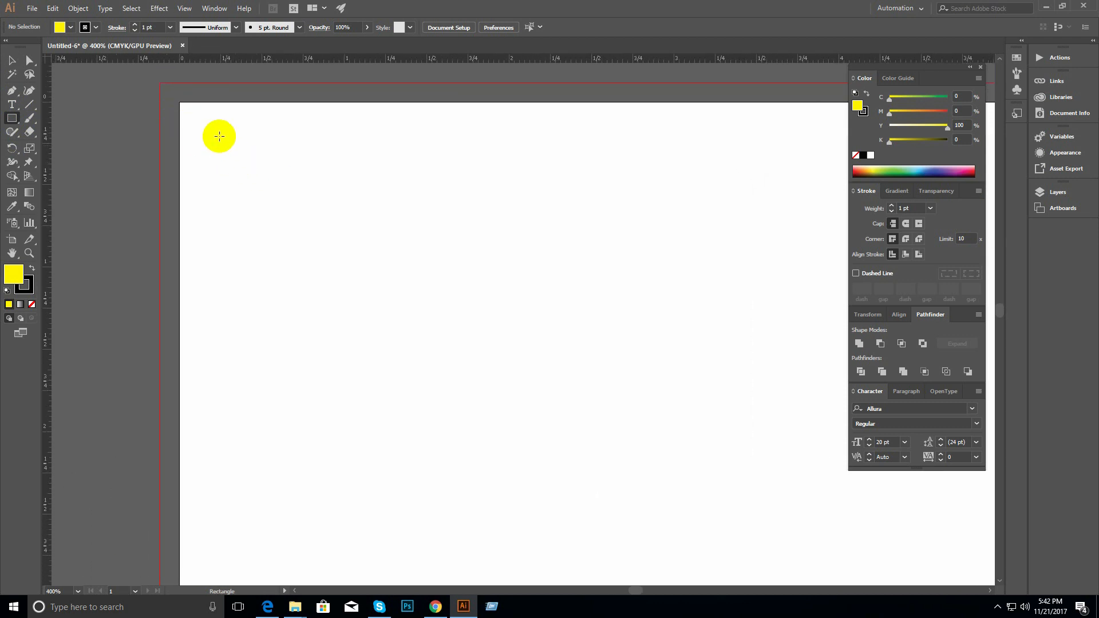
pyautogui.click(191, 115)
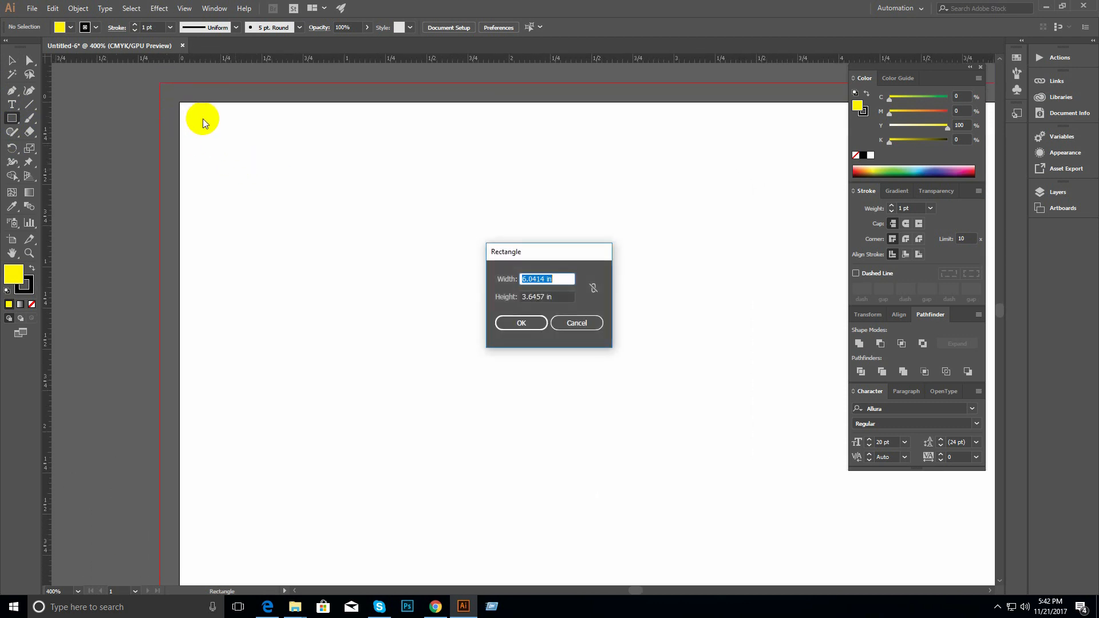
pyautogui.write('3 mm')
pyautogui.press('Tab')
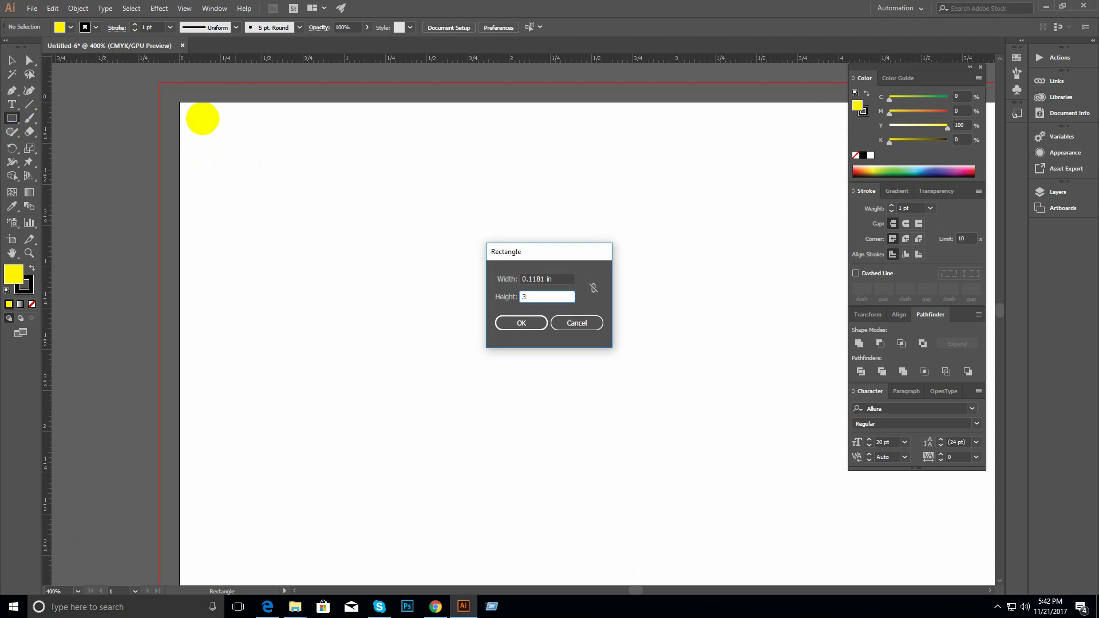
pyautogui.write('mm')
pyautogui.press('Return')
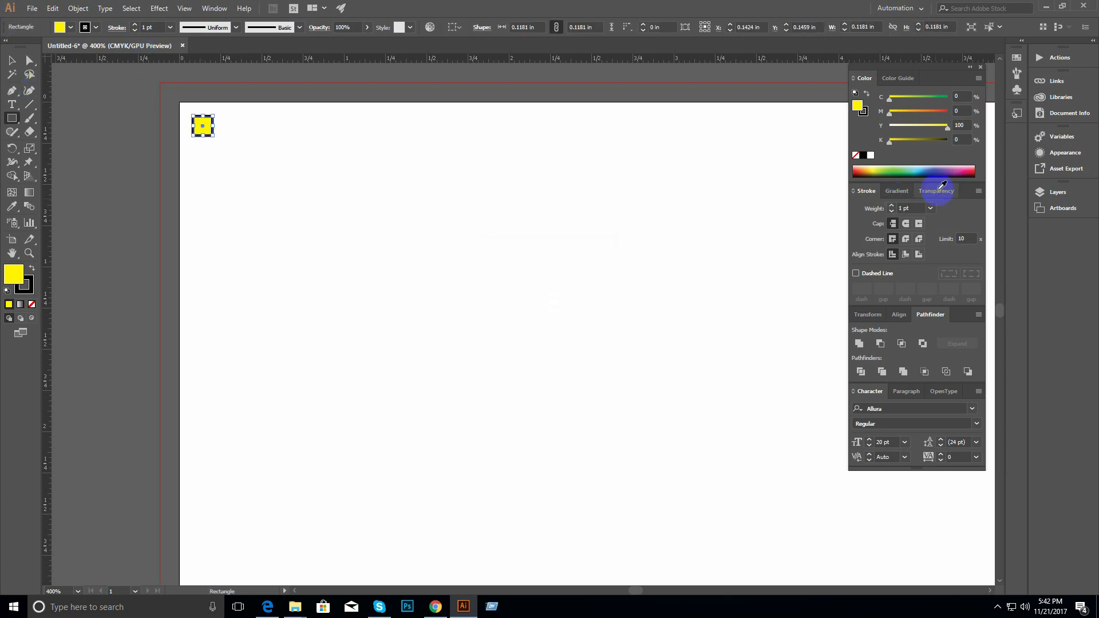
# - Remove the stroke from the small yellow square, and clear the selection
pyautogui.click(863, 112)
pyautogui.click(855, 155)
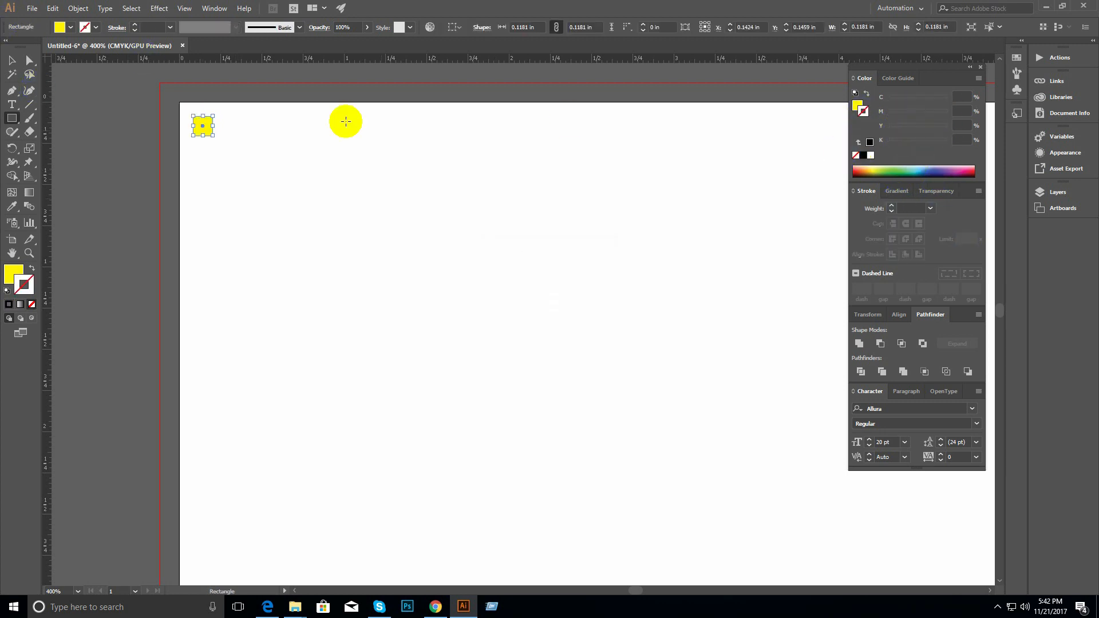
pyautogui.click(12, 60)
pyautogui.click(327, 221)
# - Align the yellow square to the artboard's left and top edges, and clear the selection
pyautogui.hotkey('ctrl', 'space')
pyautogui.keyDown('ctrl'); pyautogui.click(324, 206); pyautogui.keyUp('ctrl')
pyautogui.keyDown('ctrl'); pyautogui.click(434, 259); pyautogui.keyUp('ctrl')
pyautogui.moveTo(427, 252); pyautogui.dragTo(309, 235)
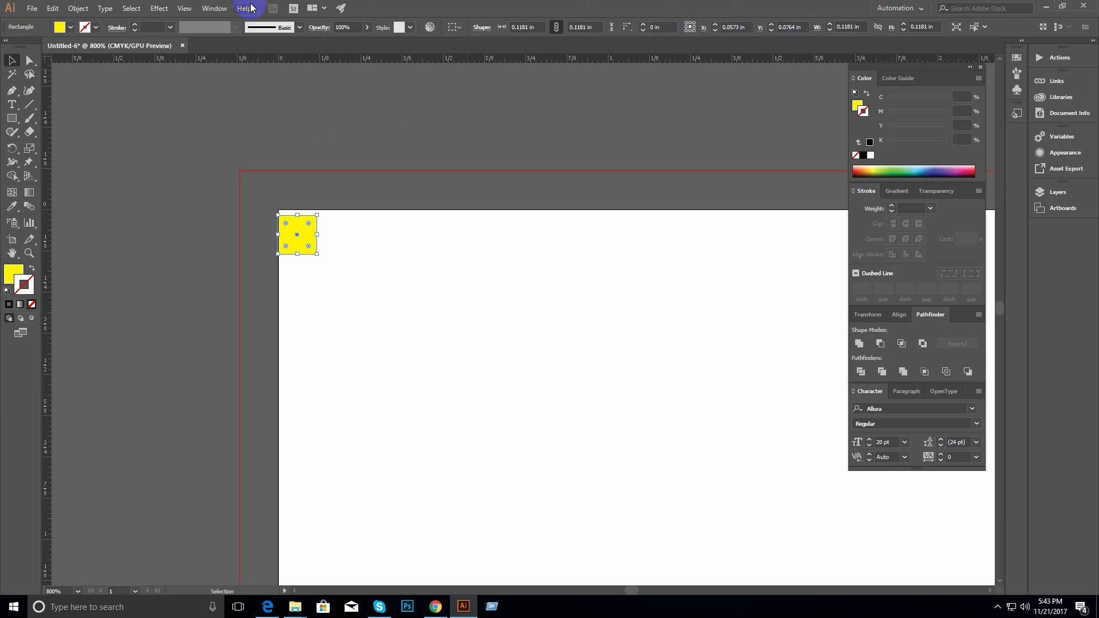
pyautogui.click(460, 28)
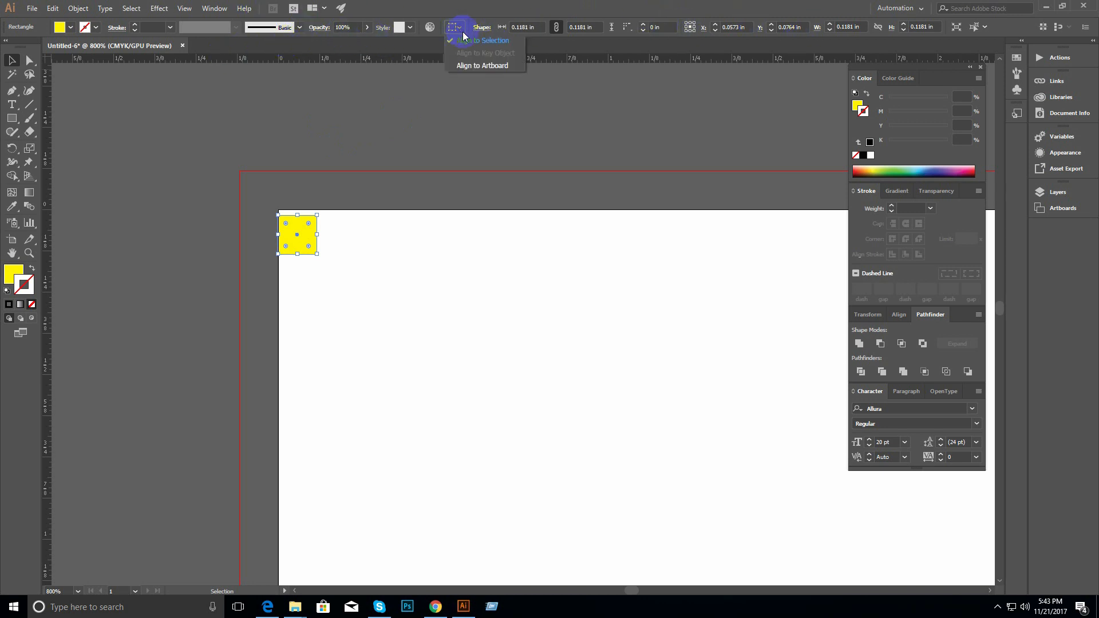
pyautogui.click(478, 65)
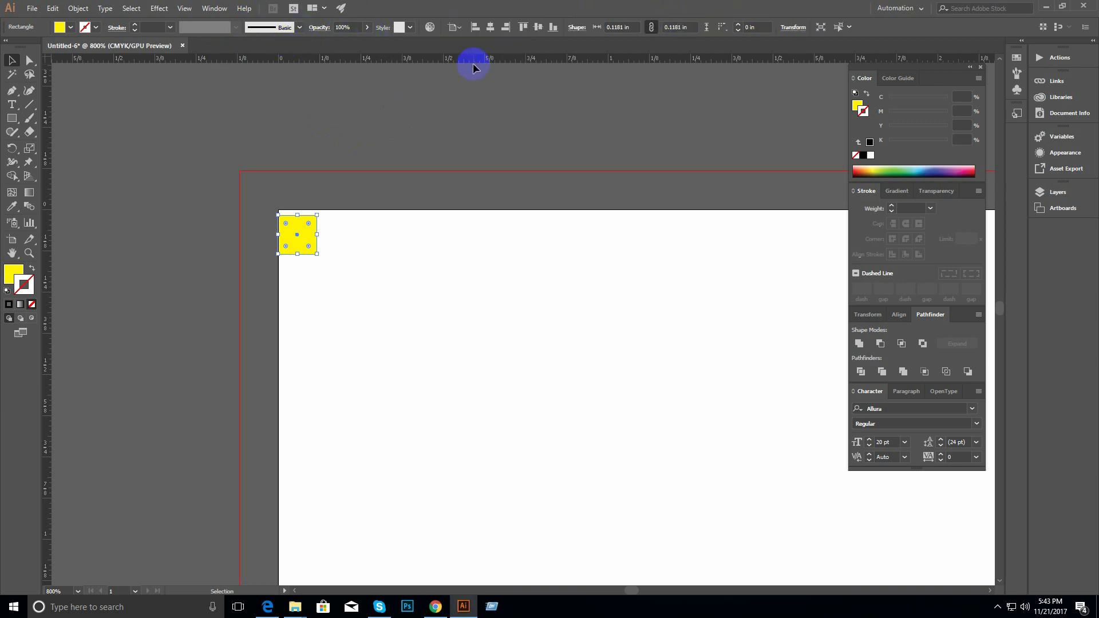
pyautogui.click(477, 28)
pyautogui.click(525, 28)
pyautogui.click(349, 310)
pyautogui.hotkey('ctrl', '+')
pyautogui.moveTo(471, 309); pyautogui.dragTo(193, 140)
pyautogui.keyDown('ctrl'); pyautogui.keyDown('alt'); pyautogui.click(328, 256); pyautogui.keyUp('alt'); pyautogui.keyUp('ctrl')
pyautogui.moveTo(557, 387); pyautogui.dragTo(367, 260)
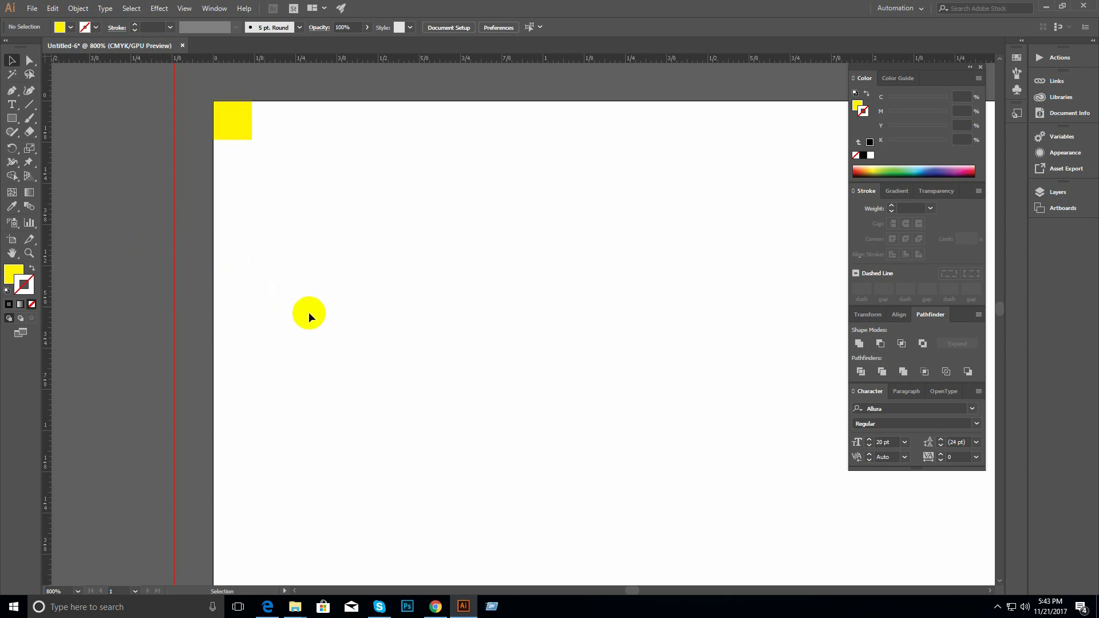
pyautogui.keyDown('ctrl'); pyautogui.keyDown('alt'); pyautogui.click(424, 311); pyautogui.keyUp('alt'); pyautogui.keyUp('ctrl')
pyautogui.moveTo(567, 359); pyautogui.dragTo(276, 259)
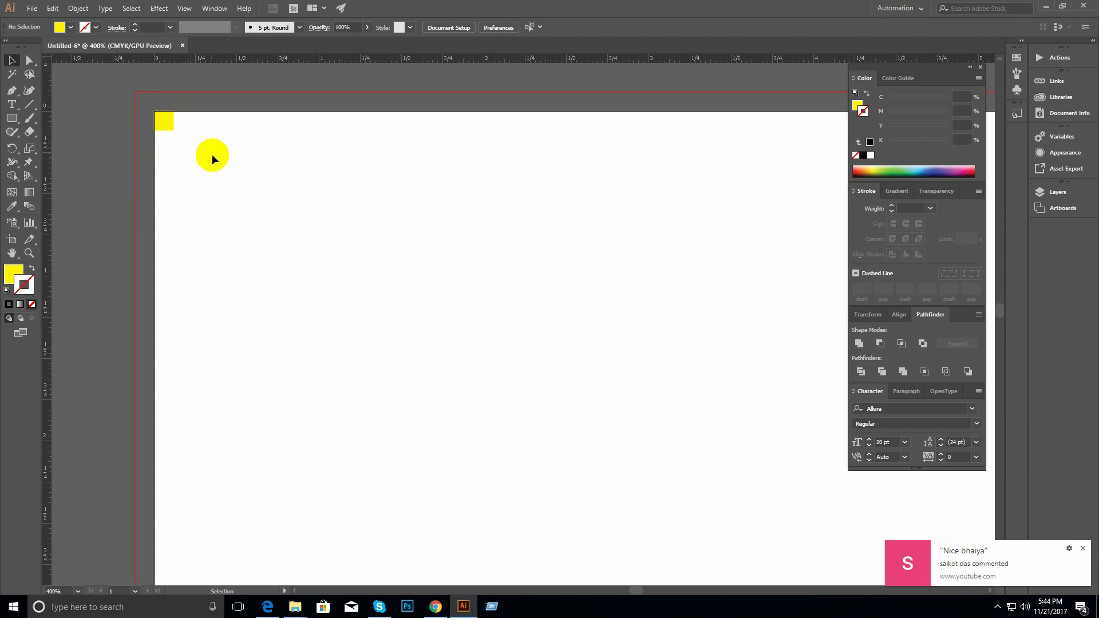
# - Stretch the yellow square downward into a strip about 2.17 in high, and undo the stretch
pyautogui.moveTo(238, 191); pyautogui.dragTo(231, 529)
pyautogui.click(208, 171)
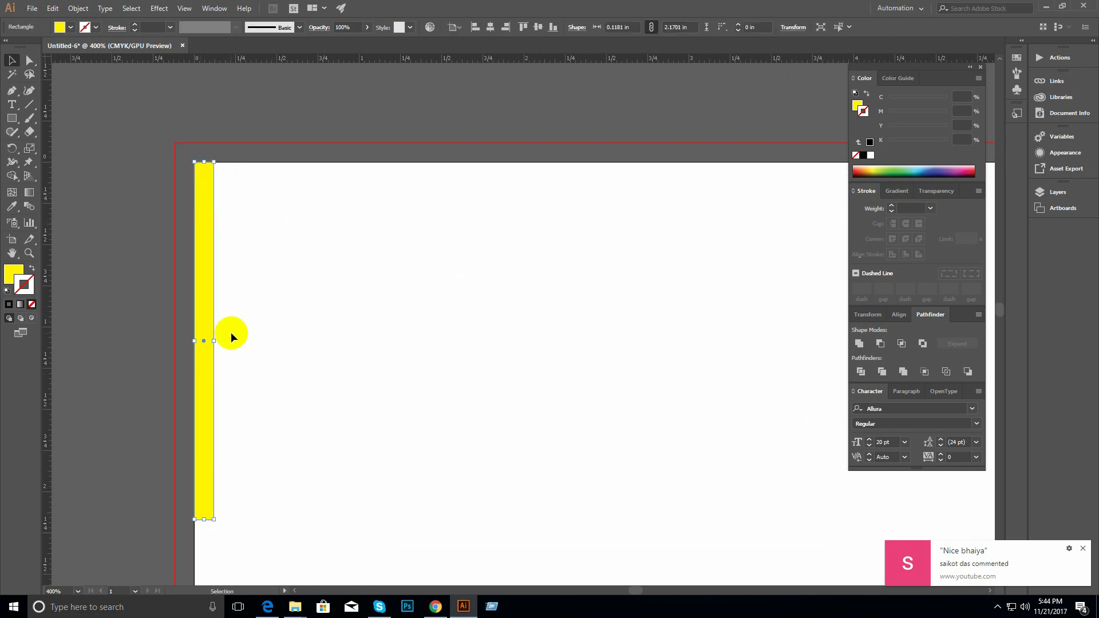
pyautogui.hotkey('ctrl', 'z')
pyautogui.click(339, 269)
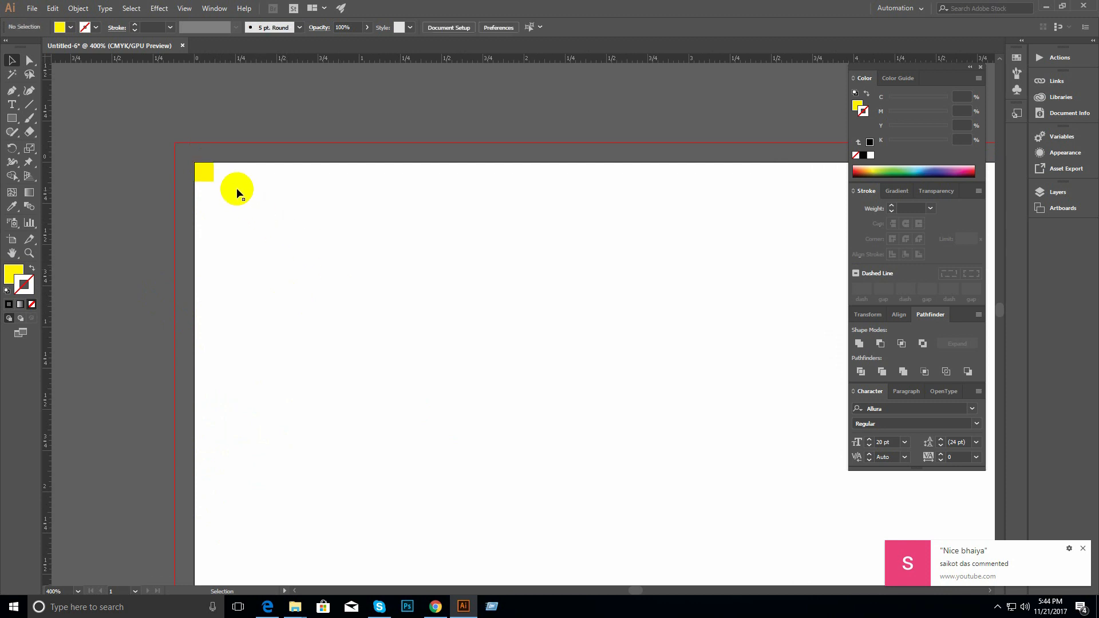
# - Stretch the yellow square downward to about 0.98 in high, and undo the change
pyautogui.click(205, 173)
pyautogui.moveTo(203, 182); pyautogui.dragTo(206, 324)
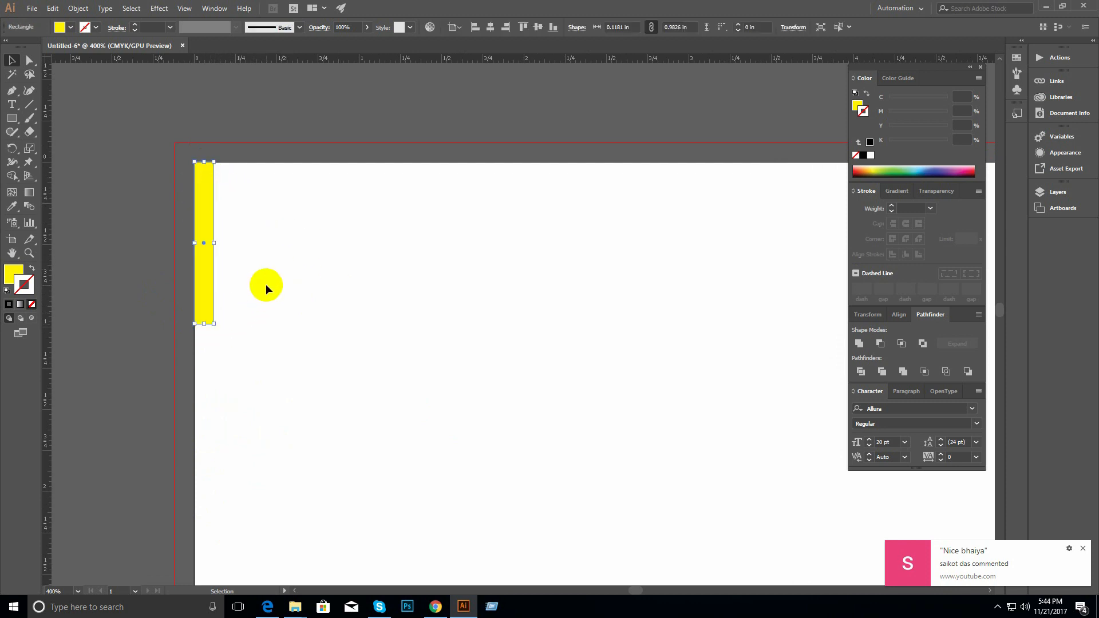
pyautogui.click(265, 284)
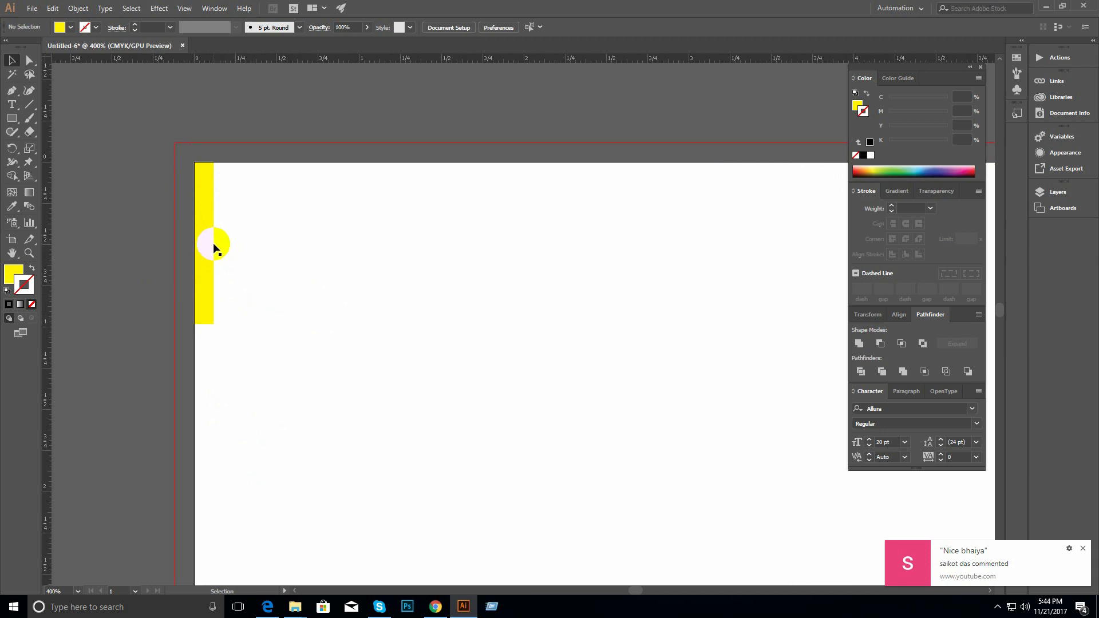
pyautogui.hotkey('ctrl', 'z')
pyautogui.click(314, 242)
# - Try to place a horizontal guide along the bottom edge of the yellow square by eye
pyautogui.keyDown('ctrl'); pyautogui.click(321, 245); pyautogui.keyUp('ctrl')
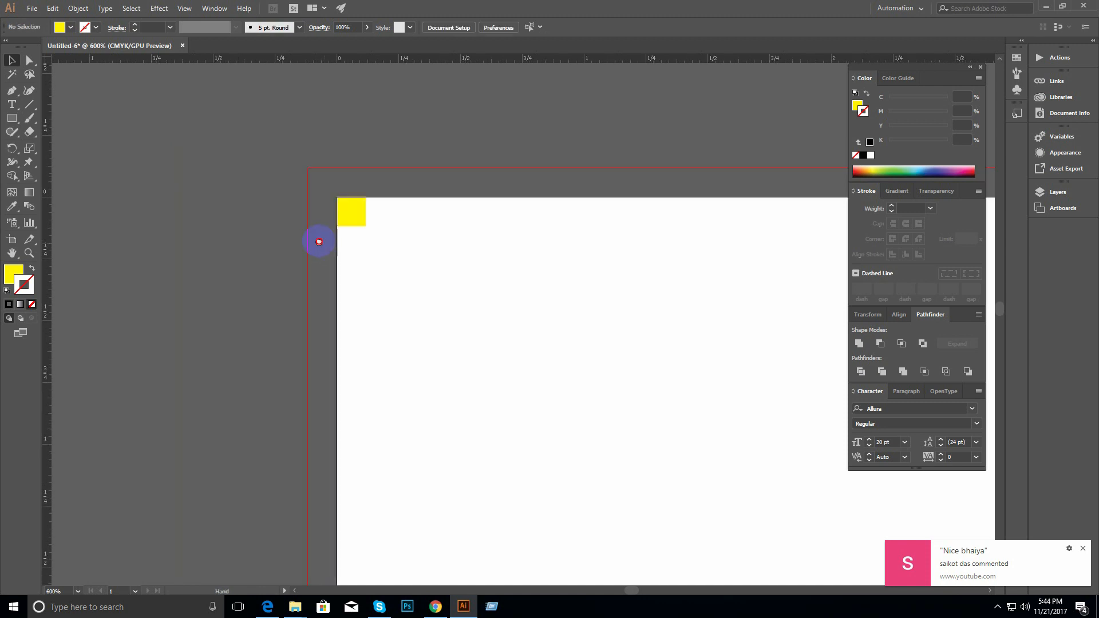
pyautogui.moveTo(325, 244); pyautogui.dragTo(144, 196)
pyautogui.moveTo(330, 103); pyautogui.dragTo(358, 98)
pyautogui.moveTo(305, 57); pyautogui.dragTo(200, 209)
pyautogui.click(265, 175)
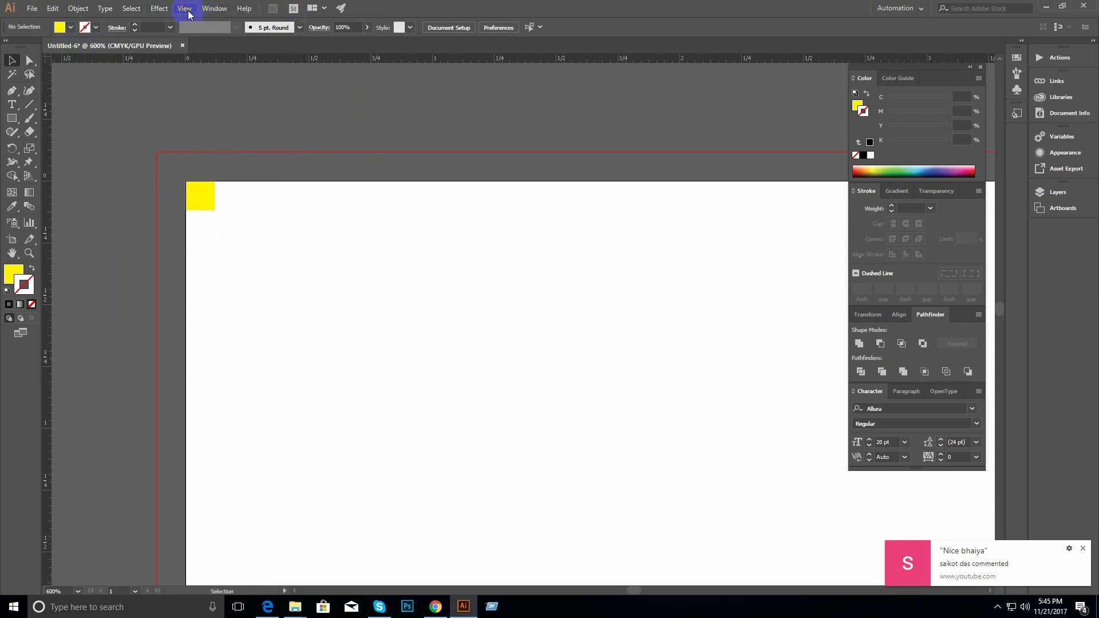
pyautogui.moveTo(373, 59); pyautogui.dragTo(204, 213)
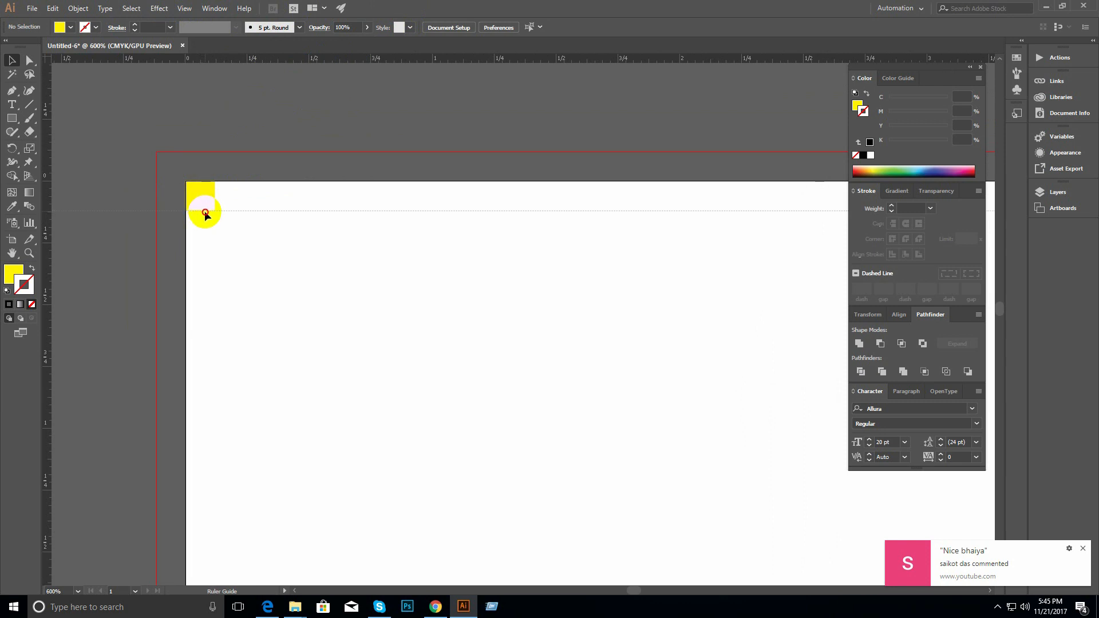
pyautogui.moveTo(205, 210); pyautogui.dragTo(205, 214)
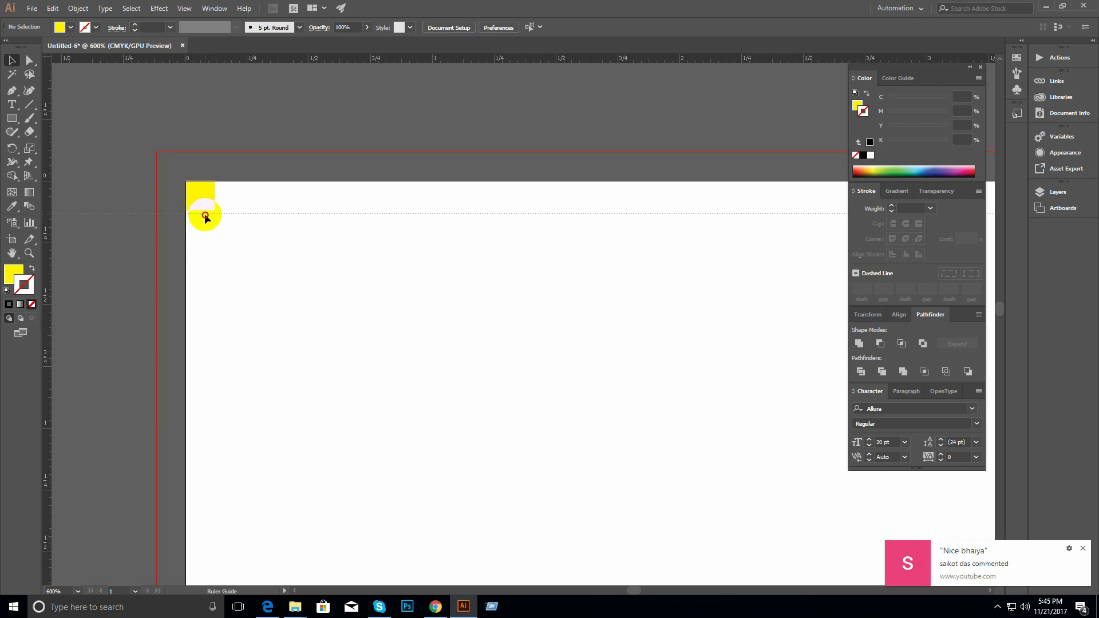
pyautogui.moveTo(206, 214); pyautogui.dragTo(205, 209)
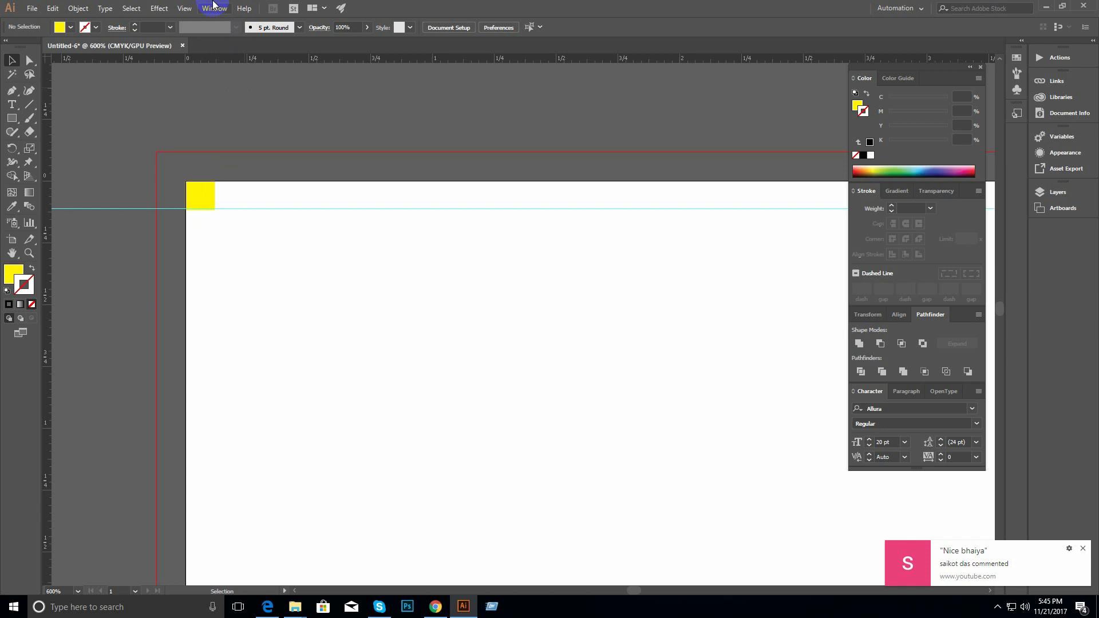
# - Turn on Smart Guides and replace the horizontal guide with one snapped to the yellow square's bottom edge
pyautogui.click(159, 8)
pyautogui.click(184, 8)
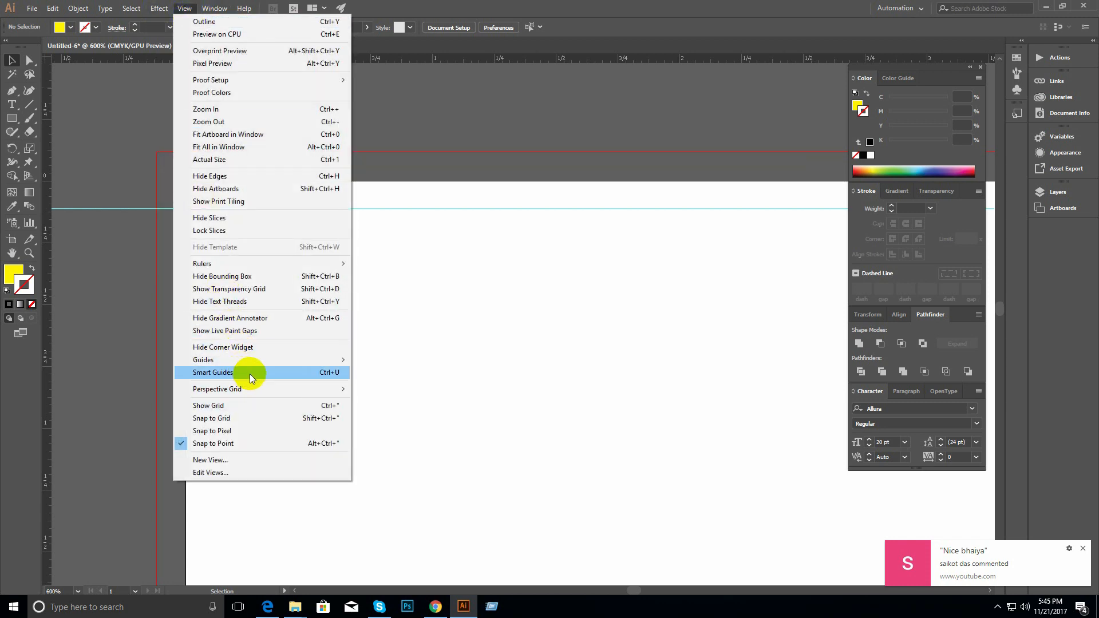
pyautogui.click(251, 374)
pyautogui.hotkey('ctrl', 'z')
pyautogui.moveTo(307, 58); pyautogui.dragTo(200, 213)
# - Draw two yellow rectangles side by side below the guide, about 0.5 × 0.39 in and 0.27 × 0.41 in
pyautogui.click(13, 117)
pyautogui.moveTo(289, 270); pyautogui.dragTo(414, 367)
pyautogui.moveTo(446, 271); pyautogui.dragTo(513, 371)
pyautogui.click(10, 60)
pyautogui.click(360, 425)
# - Move the wider rectangle over the narrower one's upper part and fill it with green (C 66.67, M 0, Y 100, K 0)
pyautogui.keyDown('ctrl'); pyautogui.click(449, 315); pyautogui.keyUp('ctrl')
pyautogui.moveTo(447, 312); pyautogui.dragTo(449, 280)
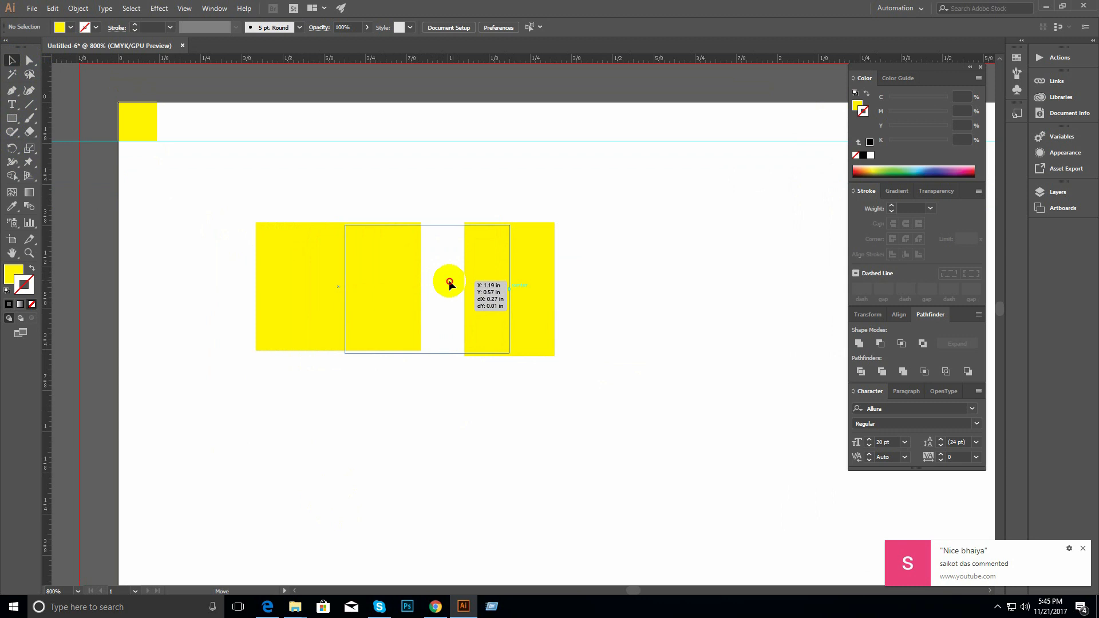
pyautogui.moveTo(450, 281); pyautogui.dragTo(535, 202)
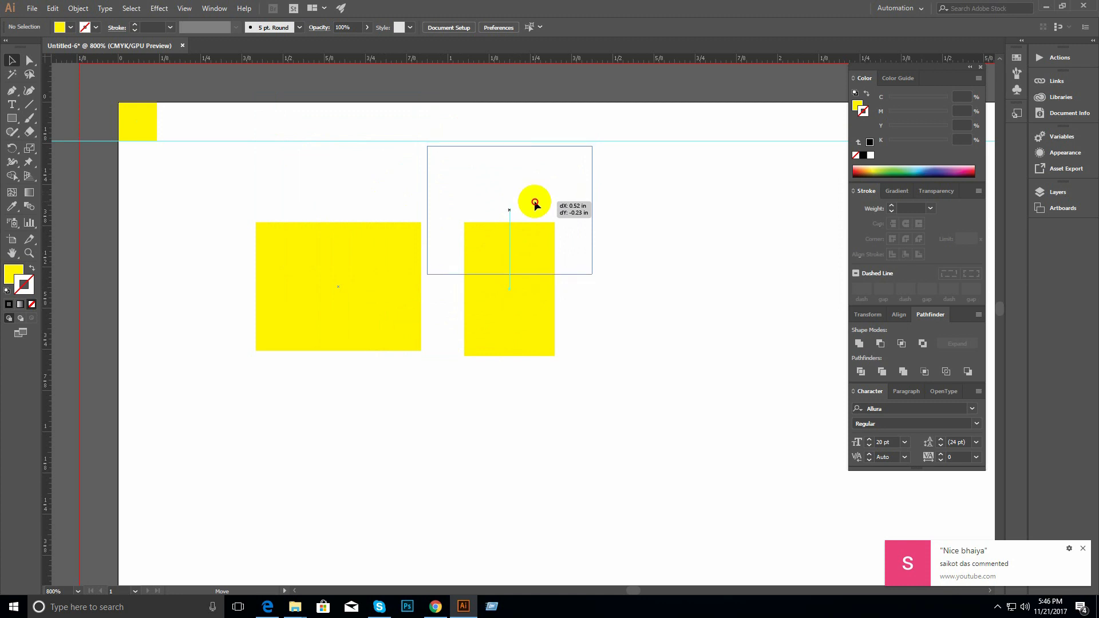
pyautogui.moveTo(535, 203); pyautogui.dragTo(535, 206)
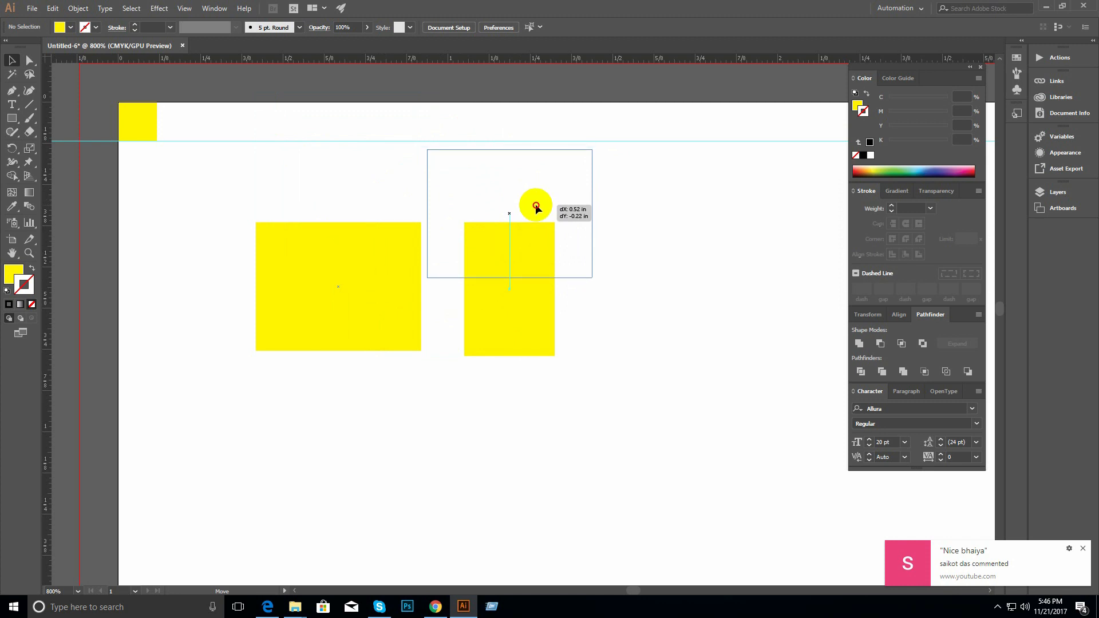
pyautogui.moveTo(536, 207); pyautogui.dragTo(592, 217)
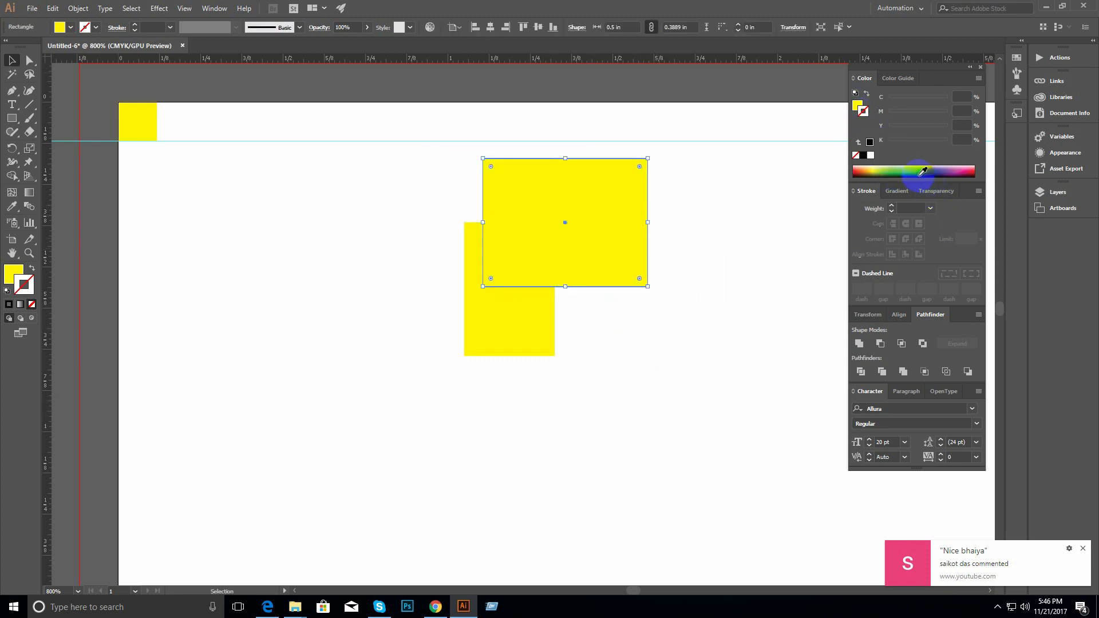
pyautogui.click(857, 106)
pyautogui.click(895, 172)
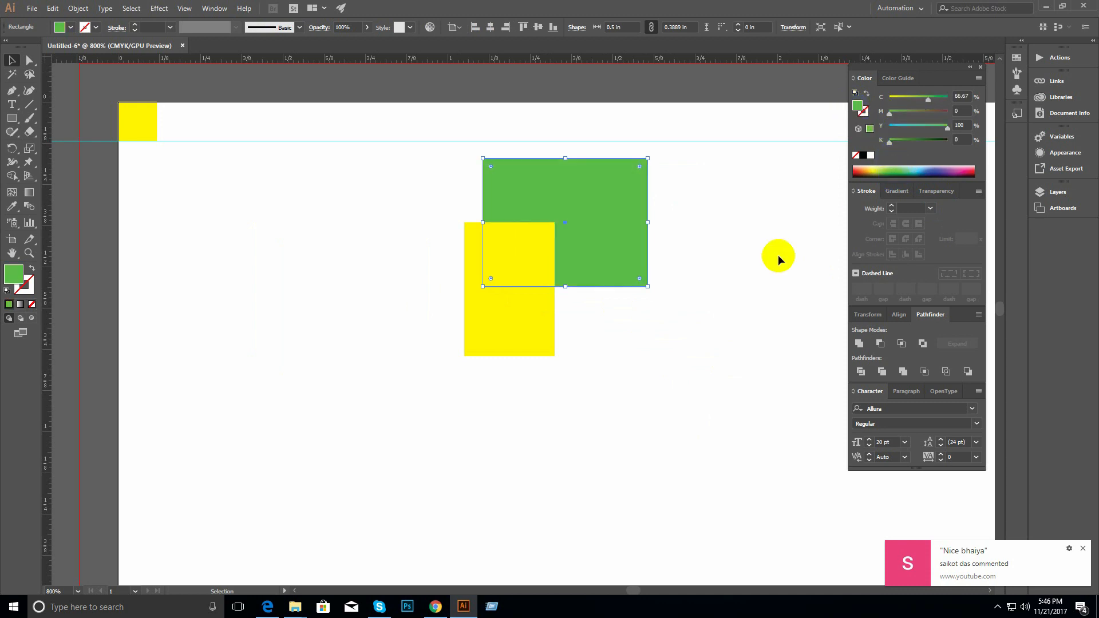
# - Center the green and yellow rectangles horizontally on each other, aligning to the selection instead of the artboard
pyautogui.moveTo(643, 370); pyautogui.dragTo(331, 175)
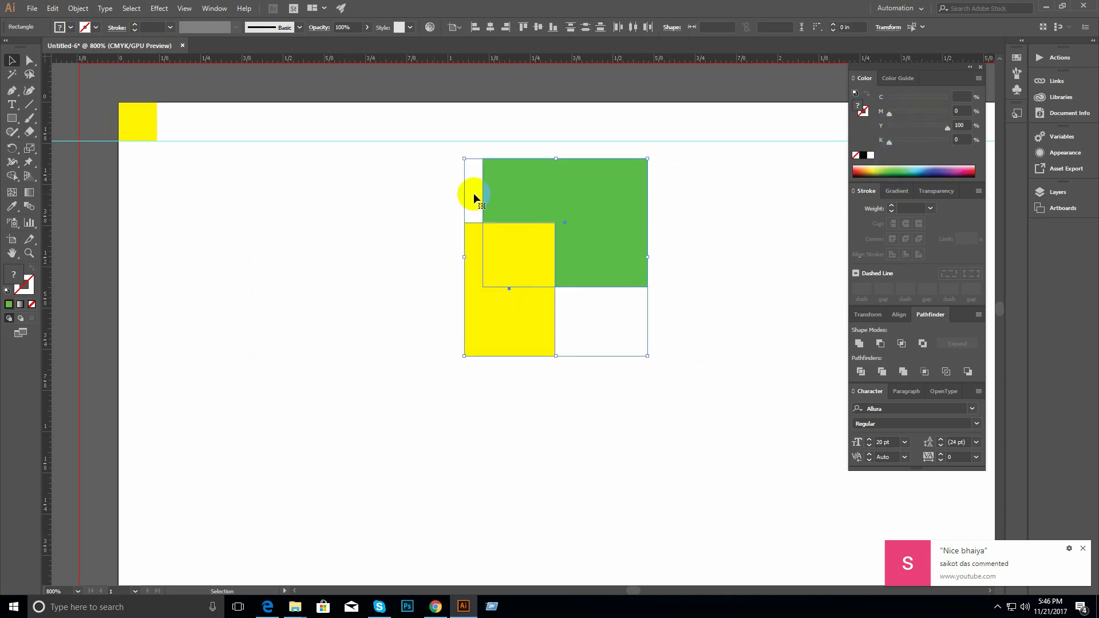
pyautogui.click(491, 29)
pyautogui.hotkey('ctrl', 'z')
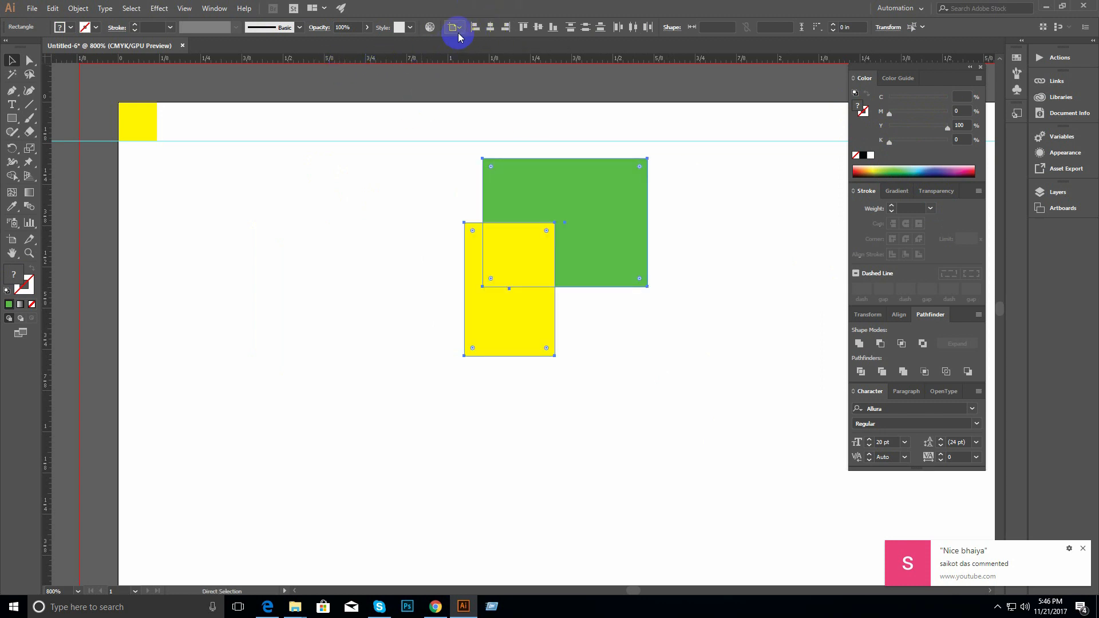
pyautogui.click(456, 27)
pyautogui.click(478, 36)
pyautogui.click(491, 28)
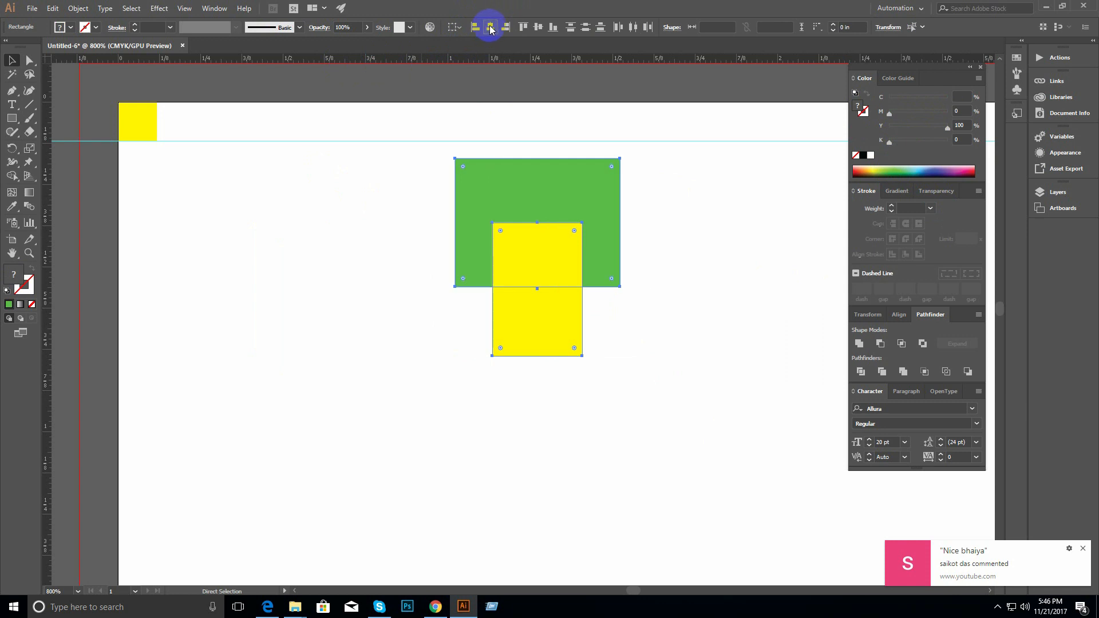
pyautogui.press('v')
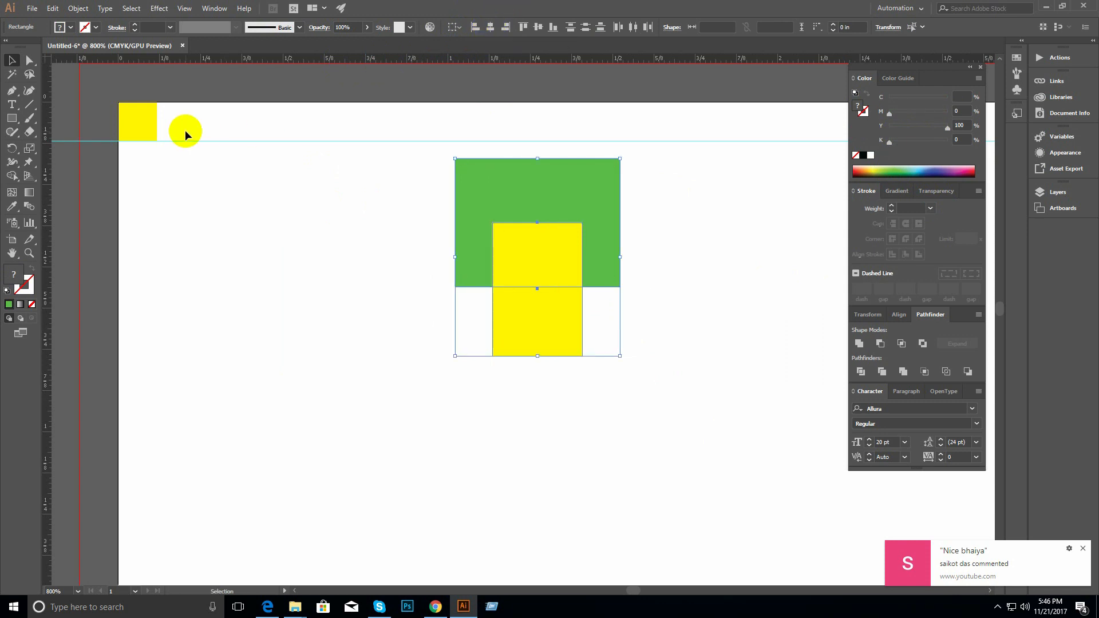
# - Align the two rectangles by their left and top edges, and undo both alignments
pyautogui.click(475, 29)
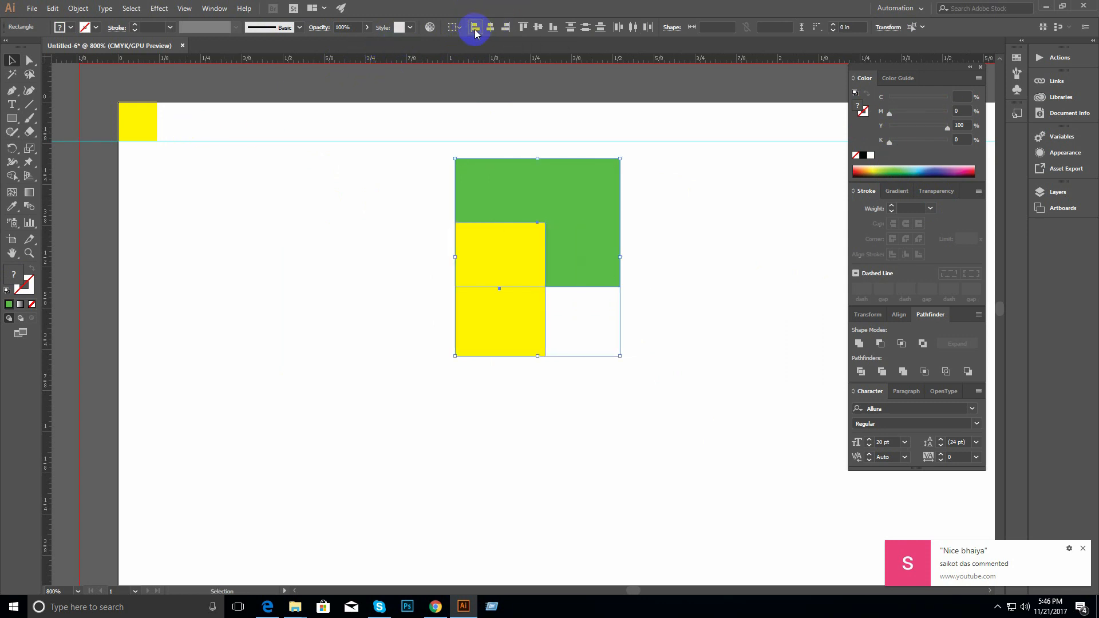
pyautogui.click(524, 27)
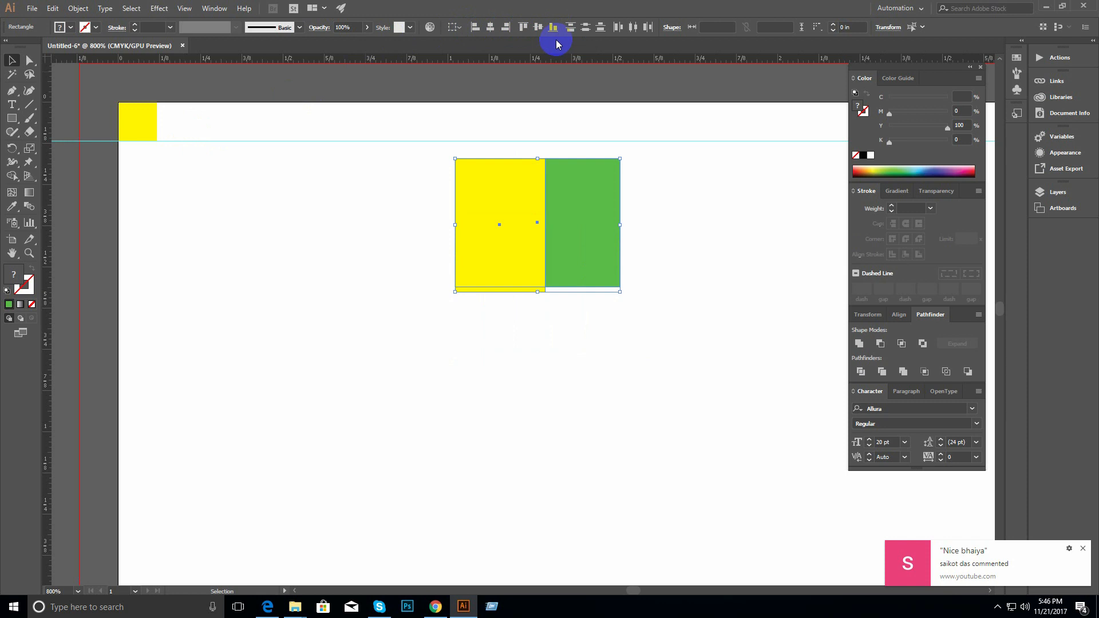
pyautogui.click(388, 155)
pyautogui.hotkey('ctrl', 'z')
pyautogui.hotkey('ctrl', 'z')
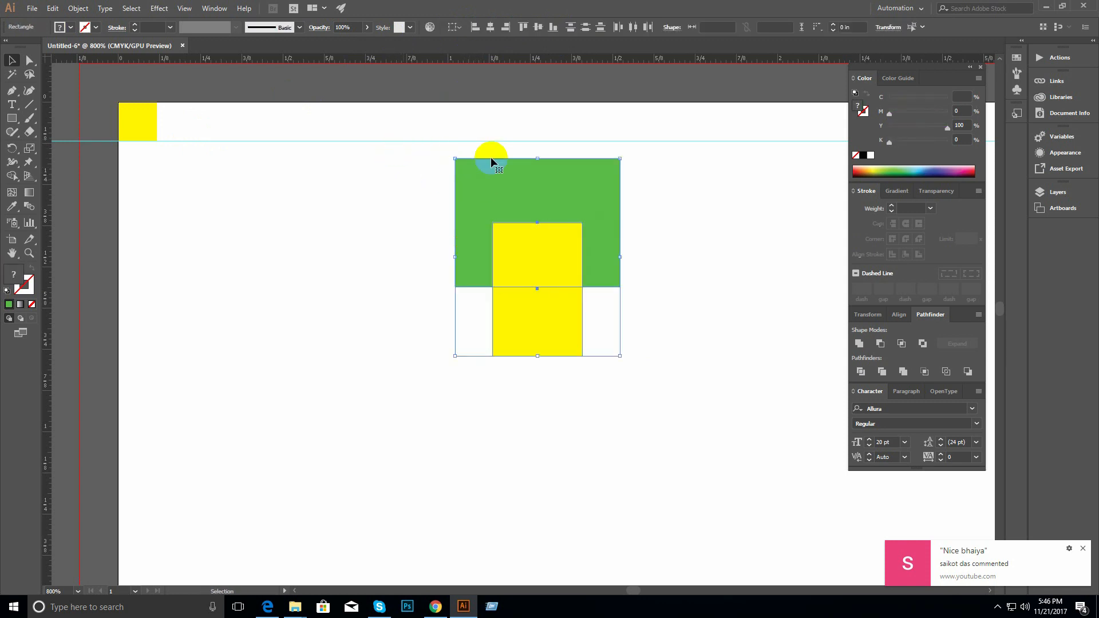
# - Nudge the narrow yellow rectangle upward and move it left of the green one, at about X 0.72 in, Y 0.59 in
pyautogui.click(537, 404)
pyautogui.click(552, 327)
pyautogui.moveTo(551, 326)
pyautogui.mouseDown()
pyautogui.moveTo(513, 329)
pyautogui.moveTo(551, 320)
pyautogui.mouseUp()
pyautogui.moveTo(400, 179); pyautogui.dragTo(529, 301)
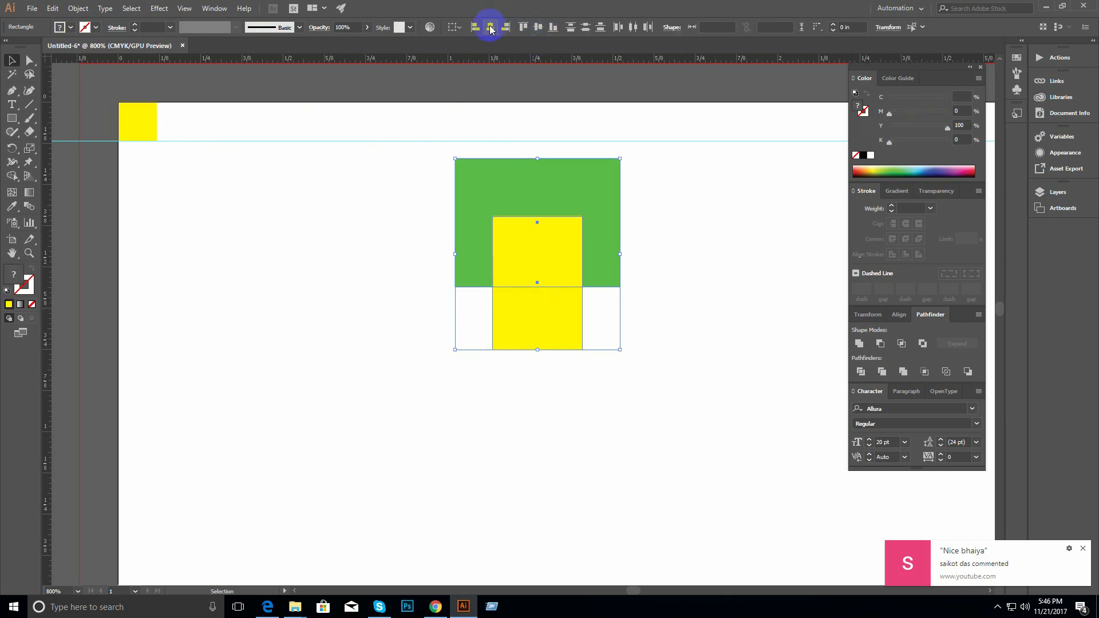
pyautogui.click(675, 269)
pyautogui.moveTo(546, 310)
pyautogui.mouseDown()
pyautogui.moveTo(363, 323)
pyautogui.moveTo(534, 303)
pyautogui.mouseUp()
pyautogui.click(350, 310)
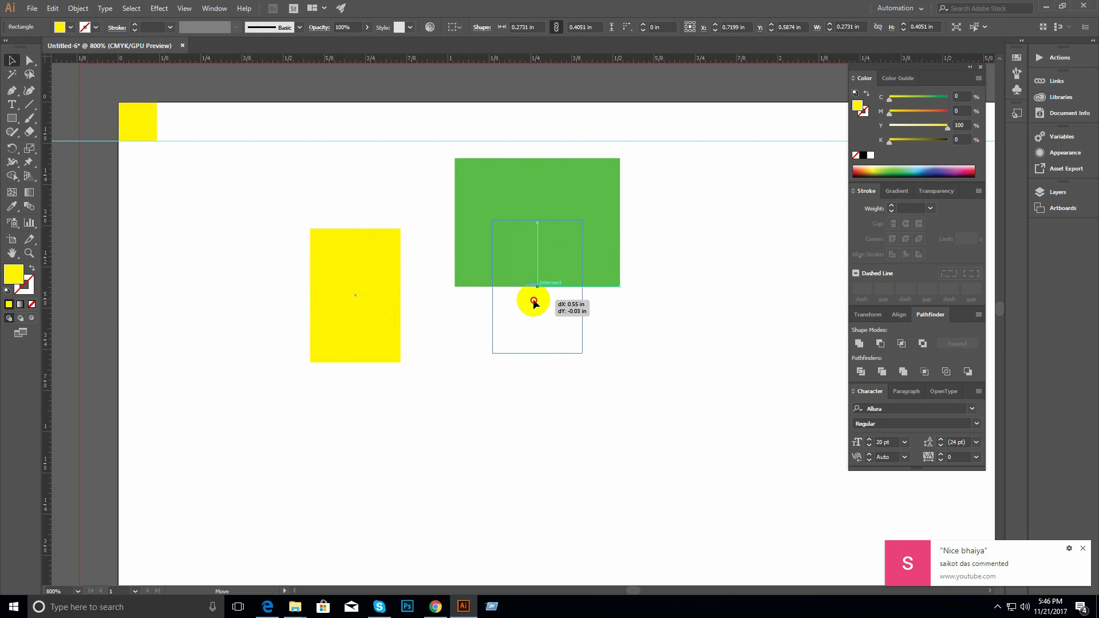
# - Move the yellow rectangle to the right of the green one, at about X 1.68 in, keeping its original height level with Smart Guides
pyautogui.moveTo(534, 303); pyautogui.dragTo(658, 236)
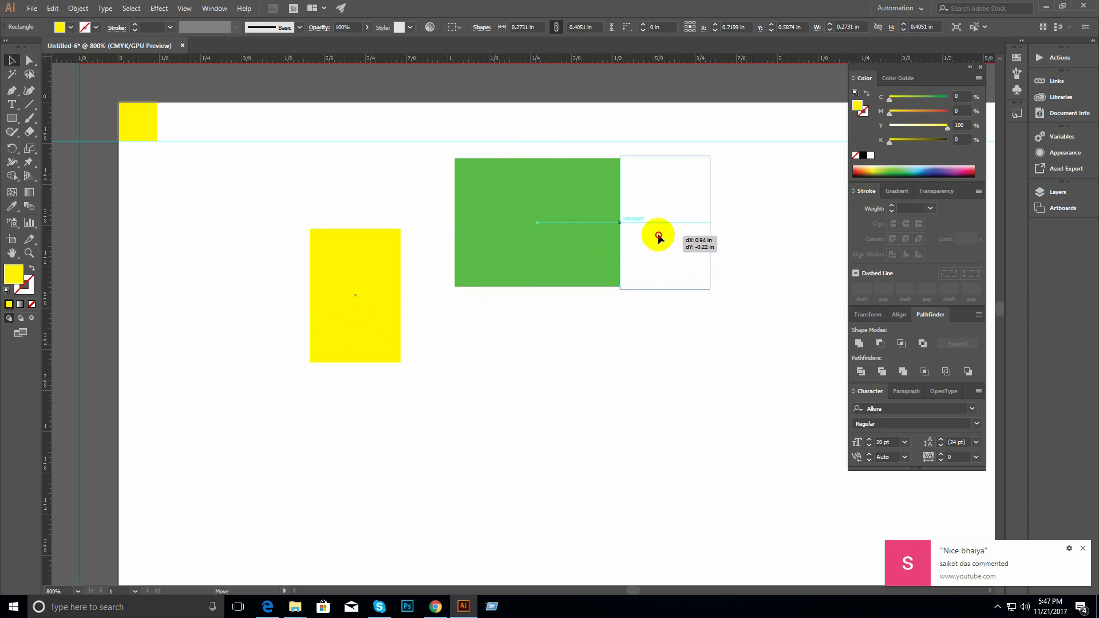
pyautogui.moveTo(658, 235); pyautogui.dragTo(666, 306)
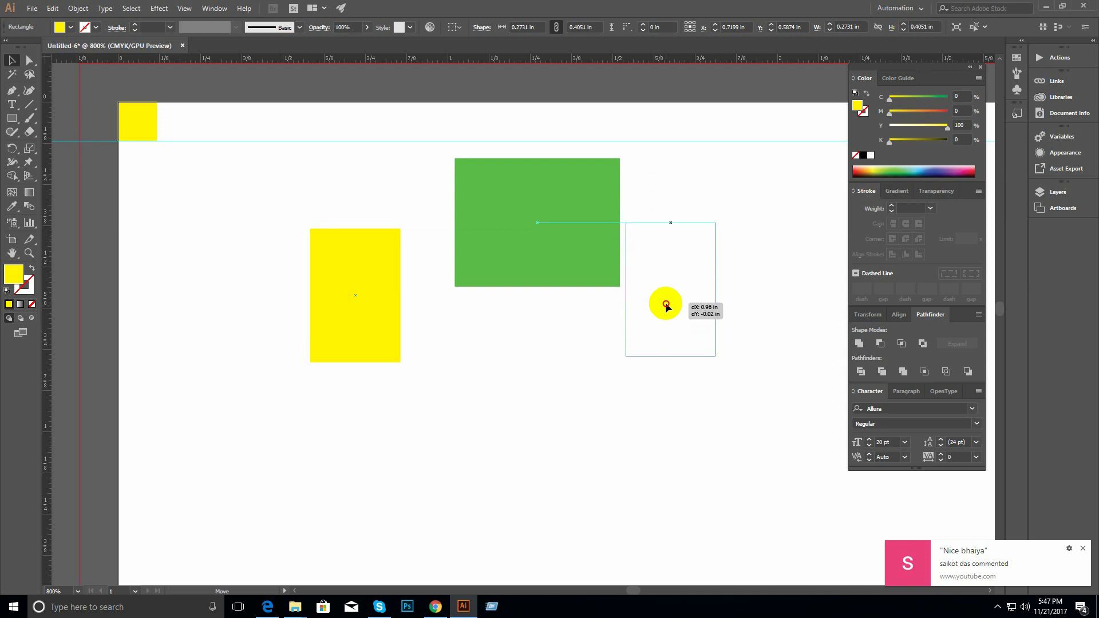
pyautogui.moveTo(667, 304); pyautogui.dragTo(668, 312)
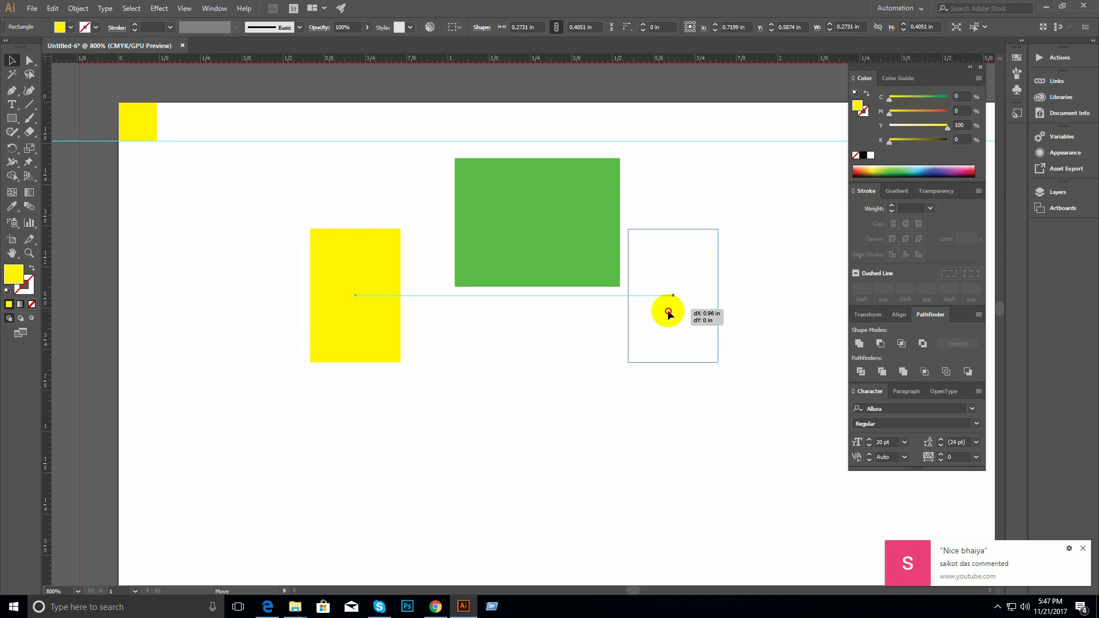
pyautogui.moveTo(669, 312); pyautogui.dragTo(674, 289)
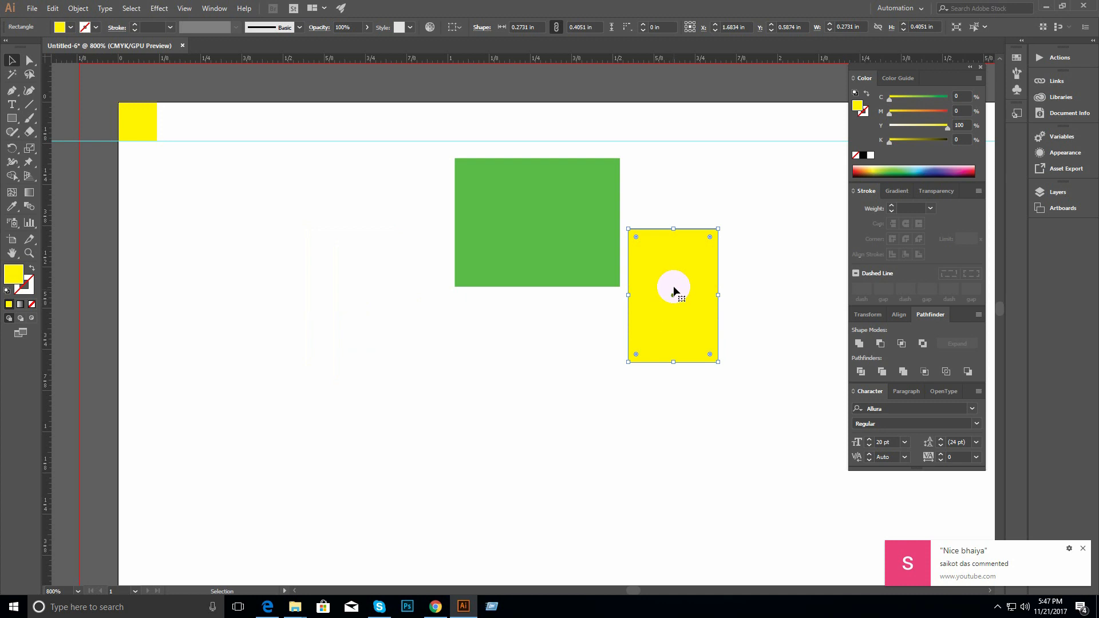
# - Delete the narrow yellow rectangle, leaving the green rectangle and the corner square
pyautogui.click(380, 356)
pyautogui.hscroll(-2, 401, 272)
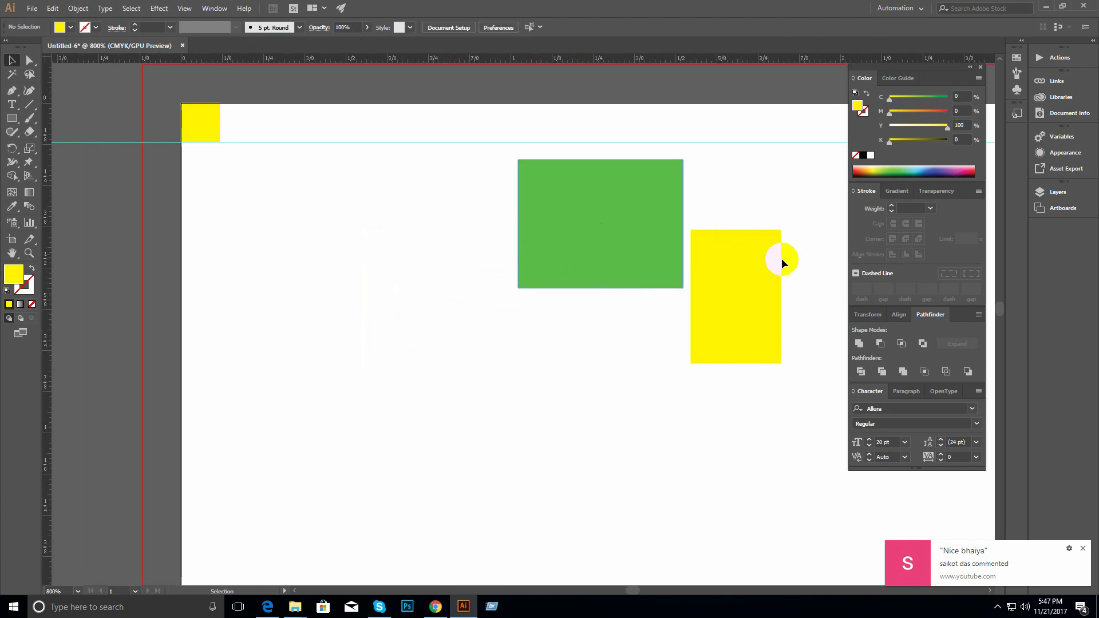
pyautogui.moveTo(740, 314); pyautogui.dragTo(365, 253)
pyautogui.press('Delete')
pyautogui.click(584, 255)
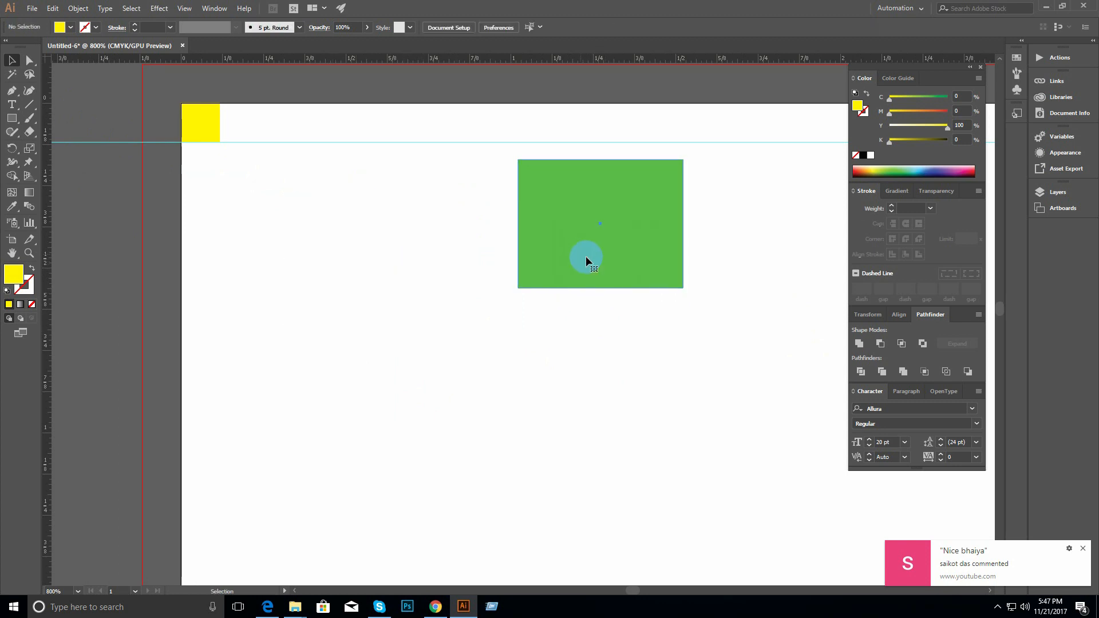
# - Delete the green rectangle from the artboard
pyautogui.press('Delete')
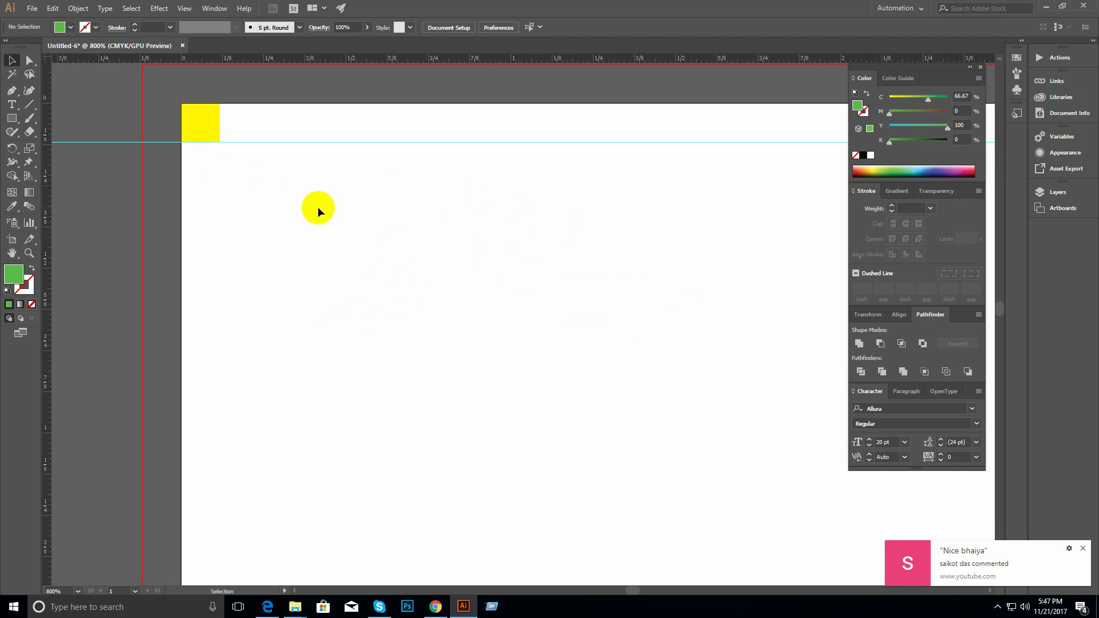
pyautogui.keyDown('ctrl'); pyautogui.click(343, 253); pyautogui.keyUp('ctrl')
pyautogui.moveTo(379, 261); pyautogui.dragTo(303, 249)
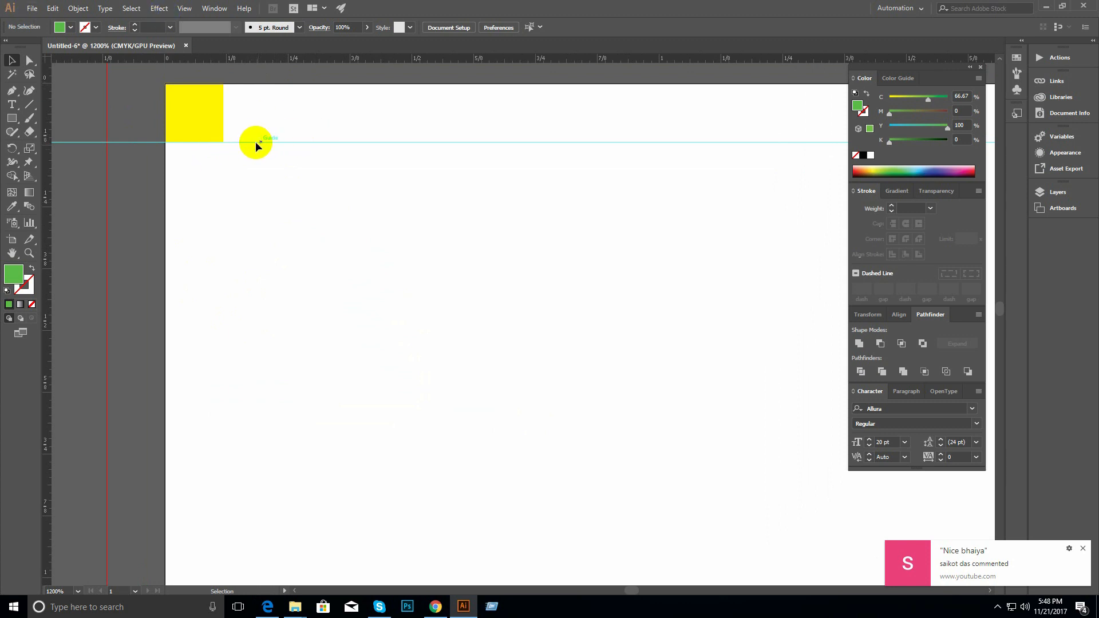
# - Add a vertical guide along the yellow corner square's right edge and move the square off the artboard's left side
pyautogui.click(210, 120)
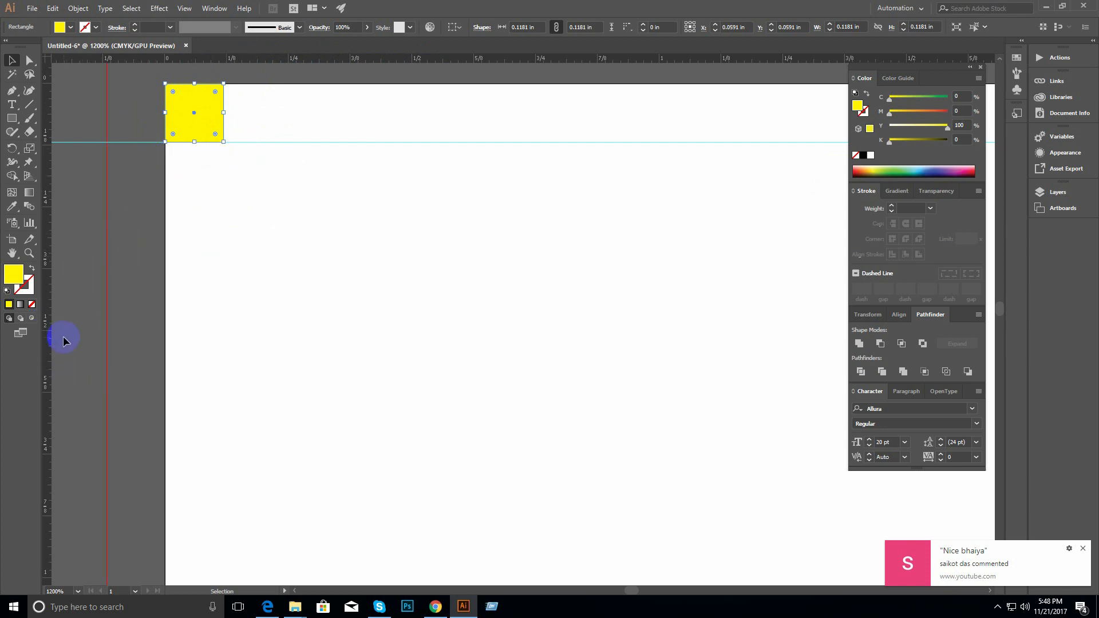
pyautogui.moveTo(44, 322); pyautogui.dragTo(223, 131)
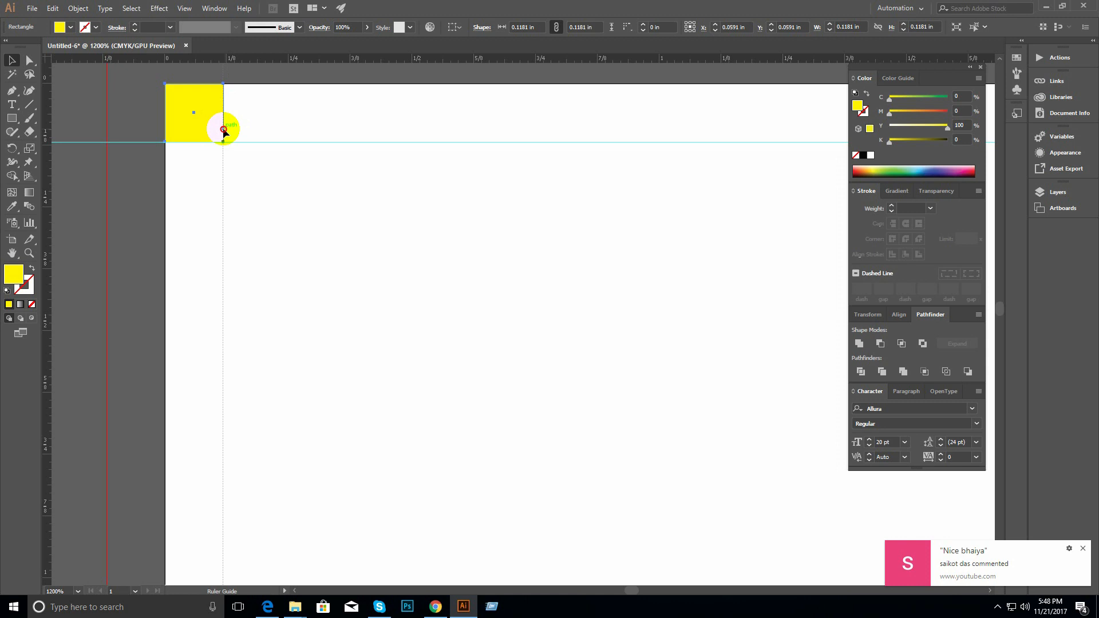
pyautogui.moveTo(224, 131); pyautogui.dragTo(224, 131)
pyautogui.moveTo(224, 130); pyautogui.dragTo(225, 131)
pyautogui.moveTo(224, 128); pyautogui.dragTo(99, 107)
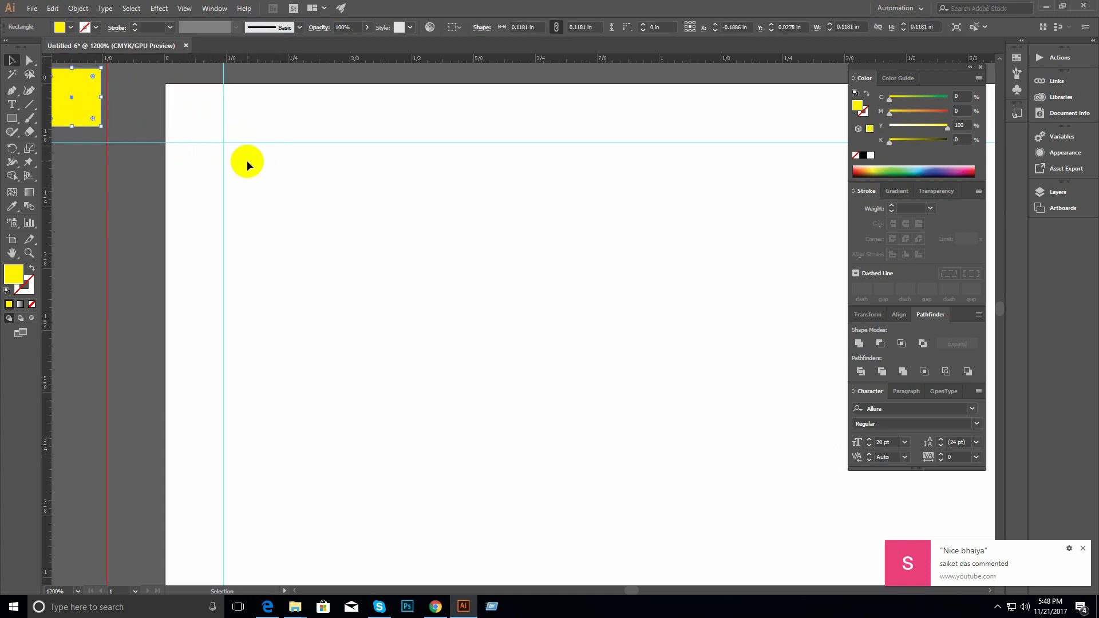
# - Draw a rectangle about 0.36 × 0.48 in from the guides' intersection and swap its fill and stroke for a yellow outline
pyautogui.click(187, 108)
pyautogui.click(11, 118)
pyautogui.moveTo(223, 142); pyautogui.dragTo(402, 377)
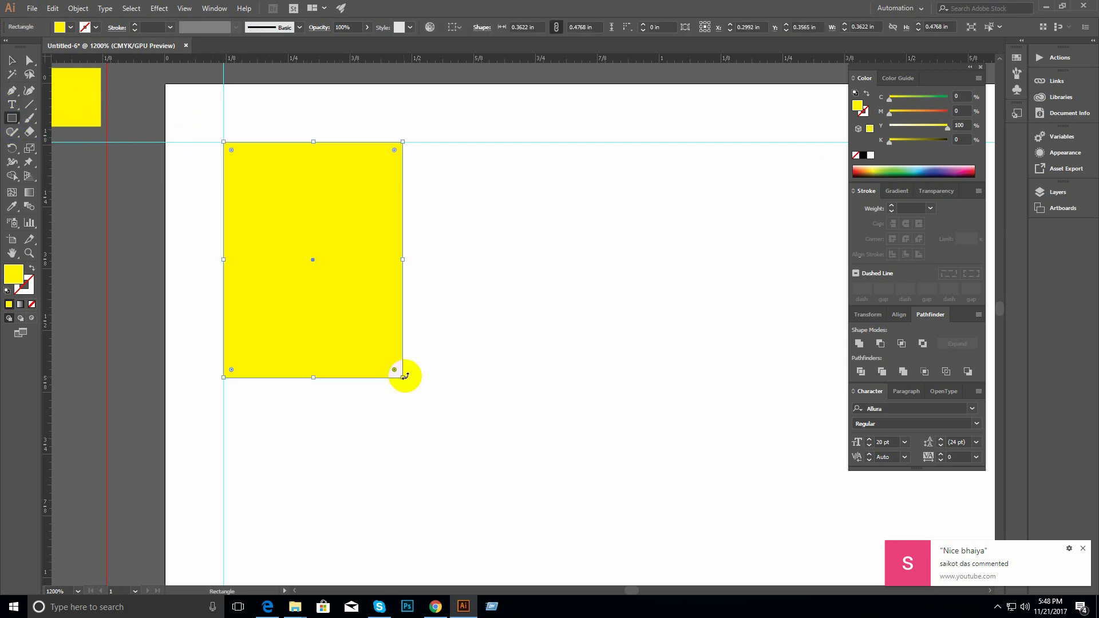
pyautogui.hotkey('shift', 'x')
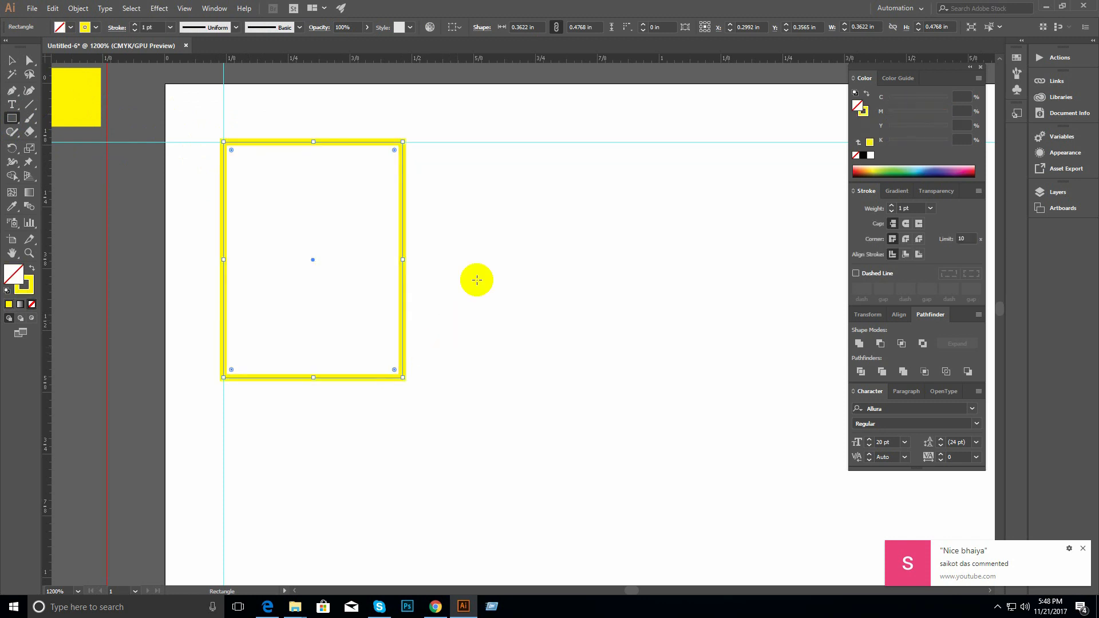
# - Set the outlined rectangle's stroke weight to 0.25 pt, and delete the rectangle
pyautogui.click(894, 213)
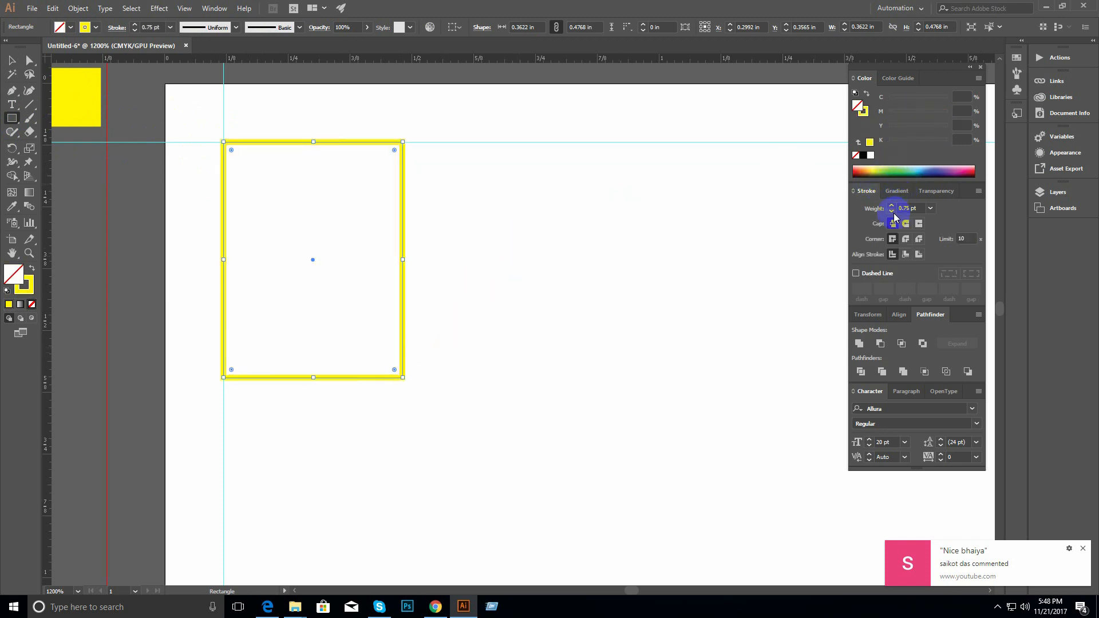
pyautogui.click(891, 210)
pyautogui.click(892, 210)
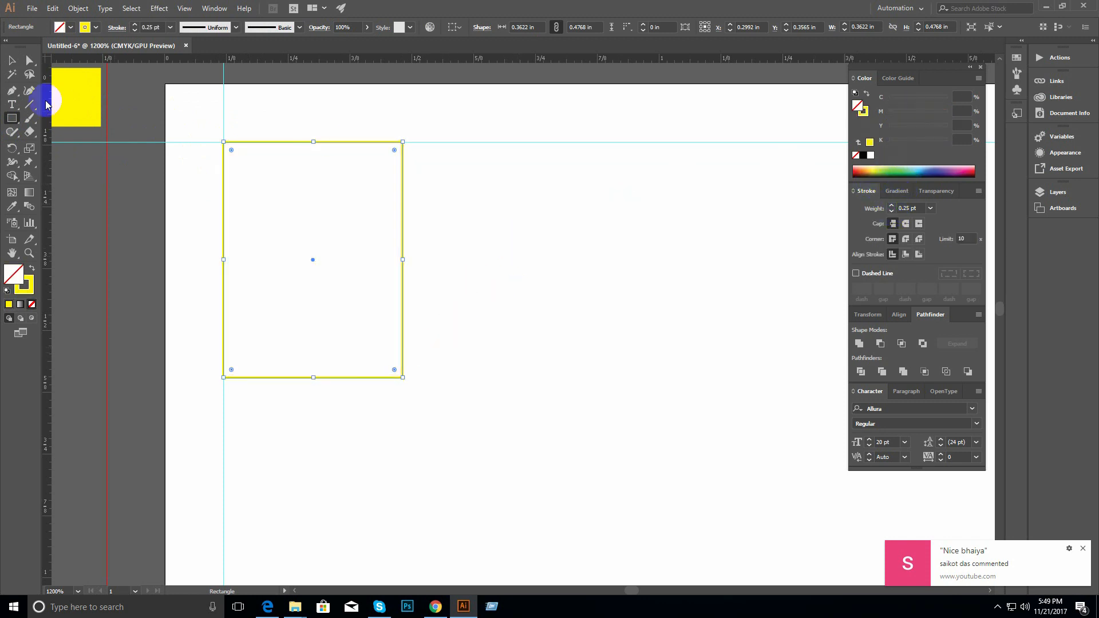
pyautogui.click(10, 59)
pyautogui.click(452, 256)
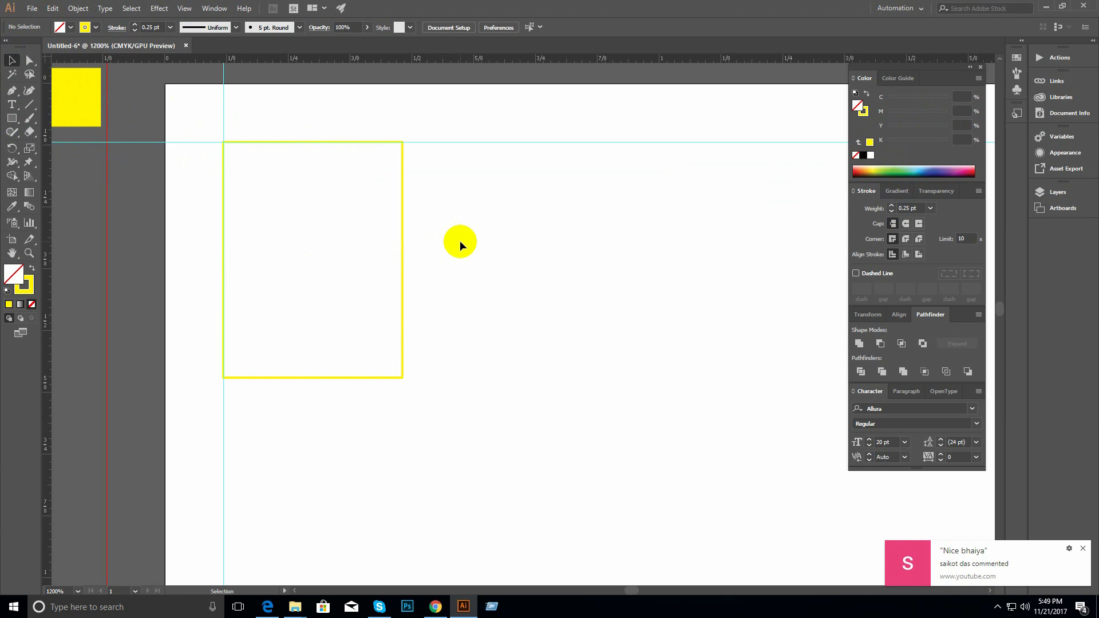
pyautogui.moveTo(456, 251); pyautogui.dragTo(298, 301)
pyautogui.press('Delete')
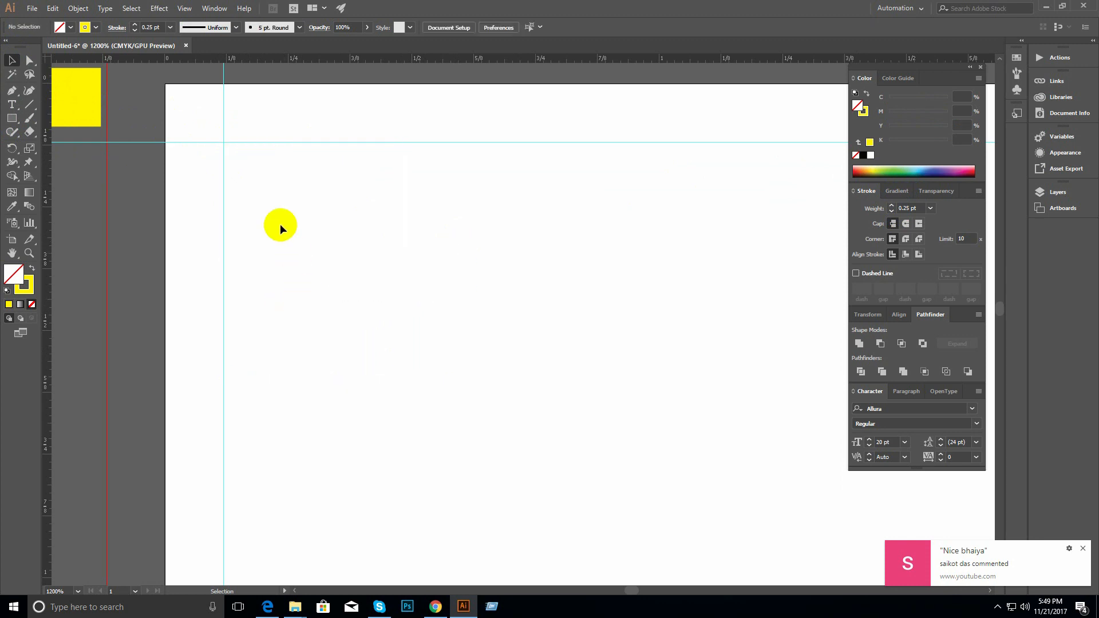
# - Draw a yellow-outlined rectangle about 0.53 × 0.58 in well inside the guides, and delete it
pyautogui.click(12, 118)
pyautogui.moveTo(280, 205); pyautogui.dragTo(542, 491)
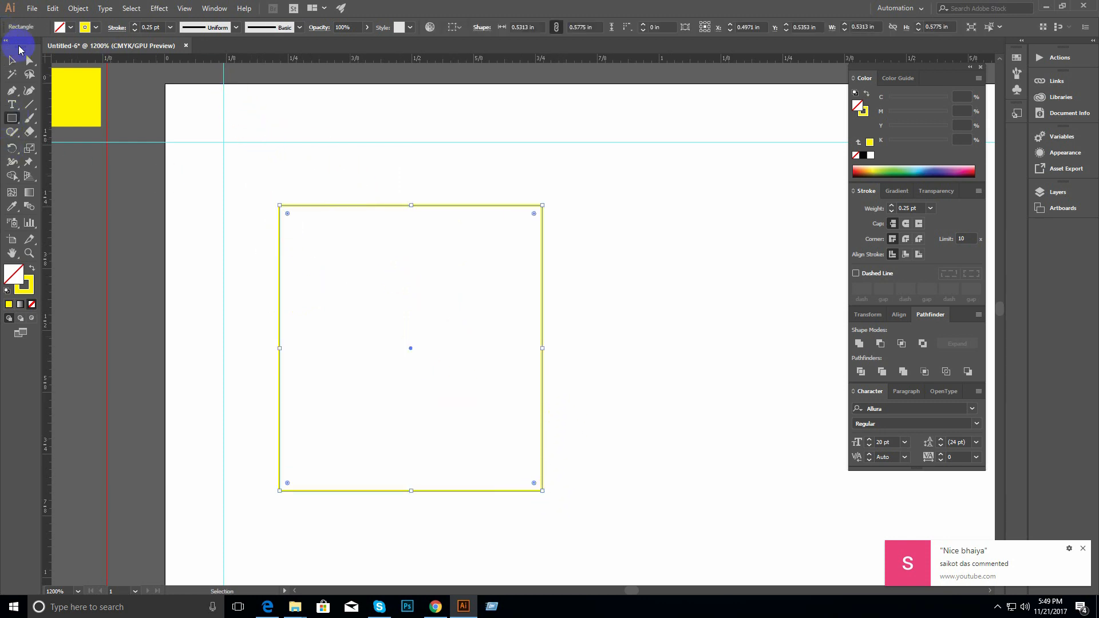
pyautogui.press('v')
pyautogui.click(333, 169)
pyautogui.moveTo(333, 171); pyautogui.dragTo(380, 297)
pyautogui.press('Delete')
# - Delete the yellow 3 mm square lying outside the artboard's upper-left corner
pyautogui.press('z')
pyautogui.keyDown('alt'); pyautogui.click(439, 299); pyautogui.keyUp('alt')
pyautogui.keyDown('alt'); pyautogui.click(439, 300); pyautogui.keyUp('alt')
pyautogui.moveTo(441, 297); pyautogui.dragTo(211, 175)
pyautogui.keyDown('ctrl'); pyautogui.click(344, 237); pyautogui.keyUp('ctrl')
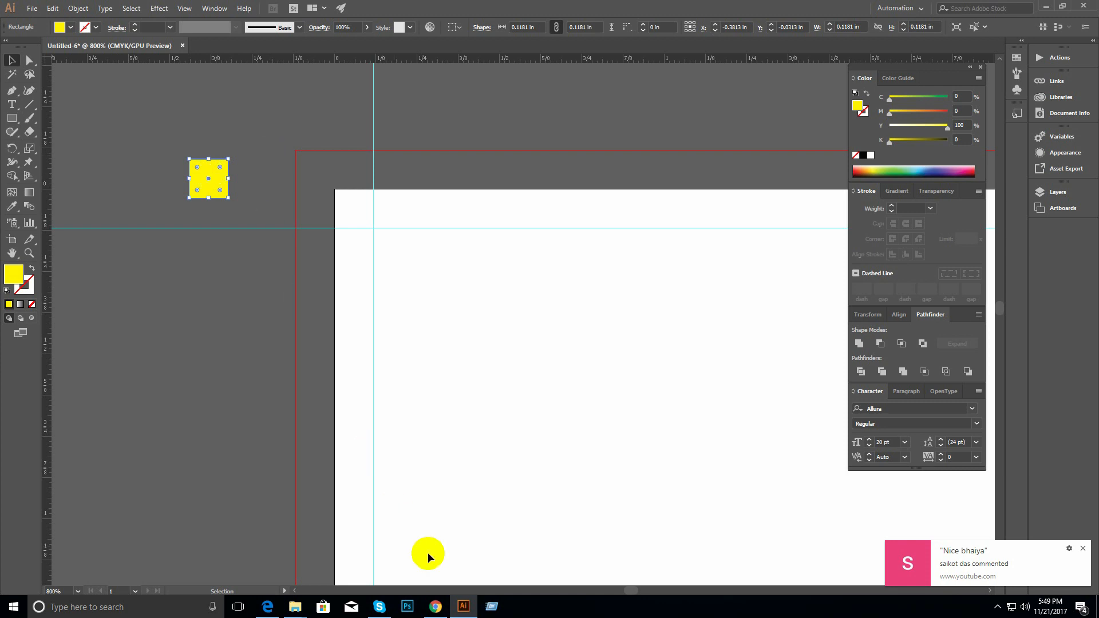
pyautogui.press('Delete')
# - Examine the bleed line and the two margin guides around the artboard's upper-left corner at different magnifications
pyautogui.keyDown('ctrl'); pyautogui.click(512, 250); pyautogui.keyUp('ctrl')
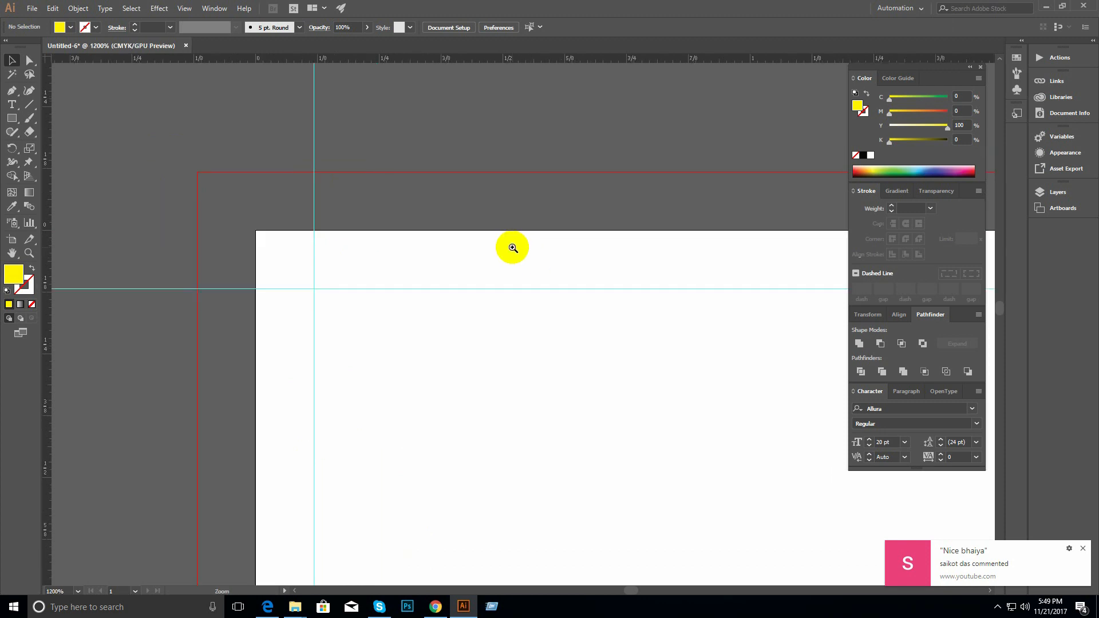
pyautogui.keyDown('ctrl'); pyautogui.keyDown('alt'); pyautogui.click(486, 319); pyautogui.keyUp('alt'); pyautogui.keyUp('ctrl')
pyautogui.keyDown('ctrl'); pyautogui.keyDown('alt'); pyautogui.click(491, 324); pyautogui.keyUp('alt'); pyautogui.keyUp('ctrl')
pyautogui.moveTo(582, 371); pyautogui.dragTo(355, 207)
pyautogui.keyDown('ctrl'); pyautogui.keyDown('alt'); pyautogui.click(373, 243); pyautogui.keyUp('alt'); pyautogui.keyUp('ctrl')
pyautogui.keyDown('ctrl'); pyautogui.keyDown('alt'); pyautogui.click(384, 252); pyautogui.keyUp('alt'); pyautogui.keyUp('ctrl')
pyautogui.moveTo(544, 298); pyautogui.dragTo(319, 199)
pyautogui.moveTo(485, 294); pyautogui.dragTo(248, 169)
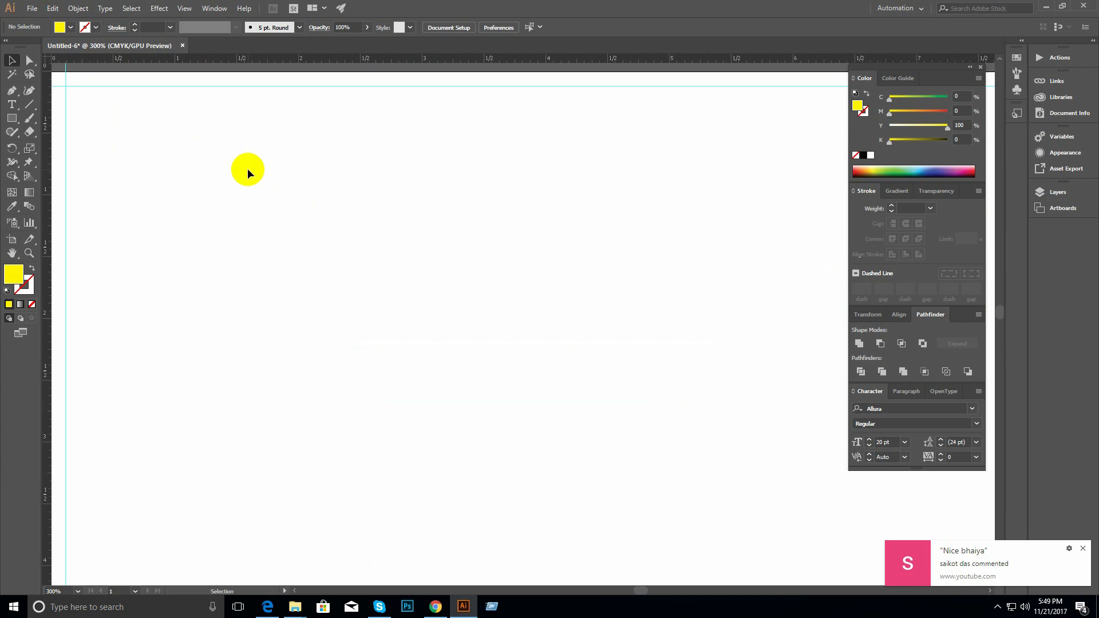
pyautogui.keyDown('ctrl'); pyautogui.click(248, 168); pyautogui.keyUp('ctrl')
pyautogui.keyDown('ctrl'); pyautogui.click(313, 219); pyautogui.keyUp('ctrl')
pyautogui.moveTo(352, 277); pyautogui.dragTo(255, 218)
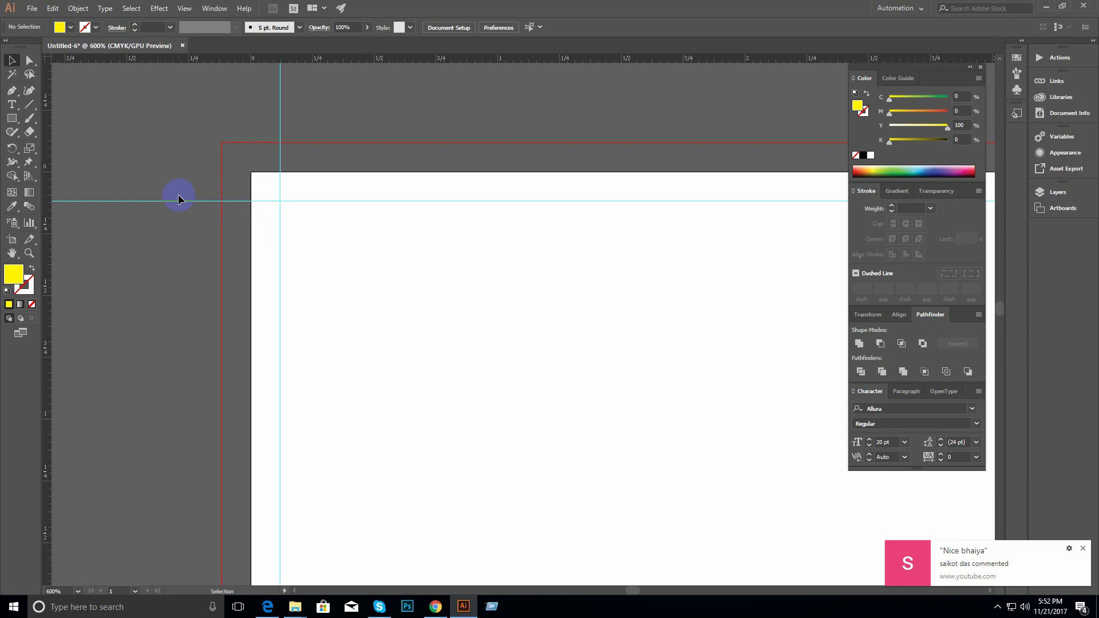
pyautogui.moveTo(344, 216)
pyautogui.mouseDown()
pyautogui.moveTo(326, 225)
pyautogui.moveTo(315, 208)
pyautogui.moveTo(337, 209)
pyautogui.mouseUp()
pyautogui.keyDown('ctrl'); pyautogui.keyDown('alt'); pyautogui.click(337, 225); pyautogui.keyUp('alt'); pyautogui.keyUp('ctrl')
pyautogui.moveTo(403, 244); pyautogui.dragTo(307, 163)
pyautogui.moveTo(418, 250); pyautogui.dragTo(343, 195)
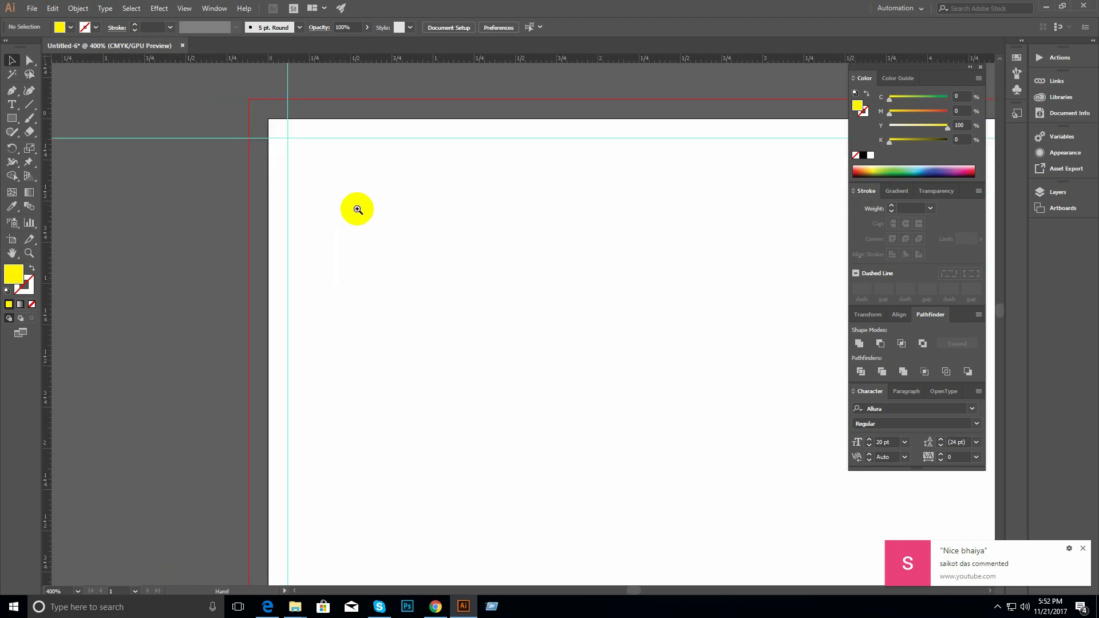
pyautogui.moveTo(454, 244); pyautogui.dragTo(407, 218)
pyautogui.keyDown('ctrl'); pyautogui.keyDown('alt'); pyautogui.click(400, 223); pyautogui.keyUp('alt'); pyautogui.keyUp('ctrl')
pyautogui.moveTo(476, 287); pyautogui.dragTo(380, 214)
pyautogui.keyDown('ctrl'); pyautogui.keyDown('alt'); pyautogui.click(412, 233); pyautogui.keyUp('alt'); pyautogui.keyUp('ctrl')
pyautogui.moveTo(484, 273); pyautogui.dragTo(379, 229)
pyautogui.keyDown('ctrl'); pyautogui.click(395, 237); pyautogui.keyUp('ctrl')
pyautogui.moveTo(469, 295); pyautogui.dragTo(375, 223)
pyautogui.keyDown('ctrl'); pyautogui.keyDown('alt'); pyautogui.click(383, 241); pyautogui.keyUp('alt'); pyautogui.keyUp('ctrl')
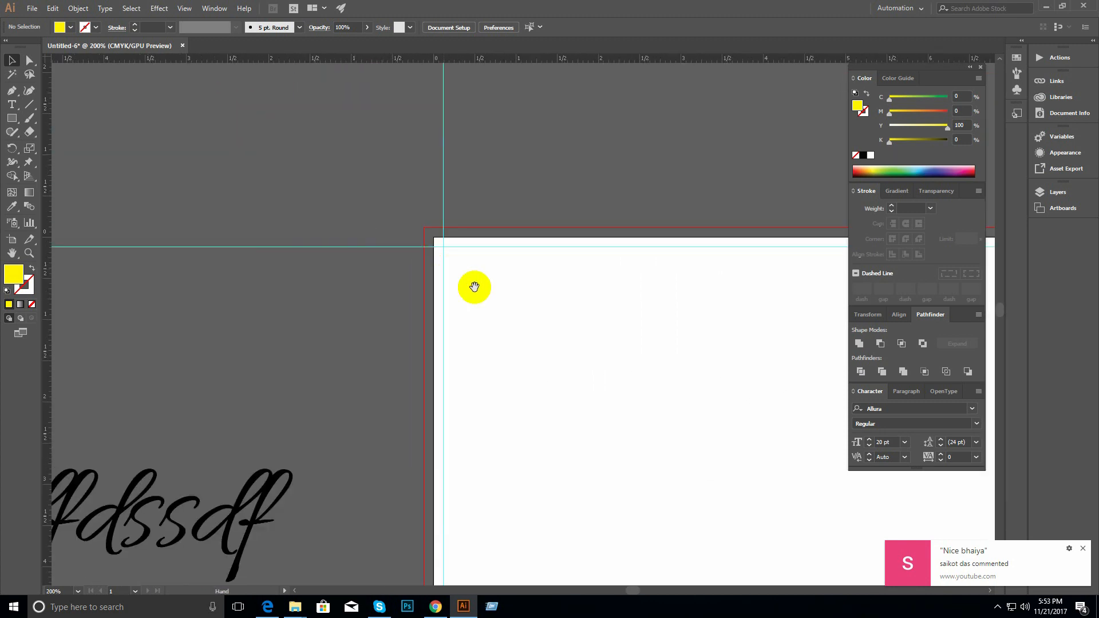
pyautogui.moveTo(474, 287); pyautogui.dragTo(383, 262)
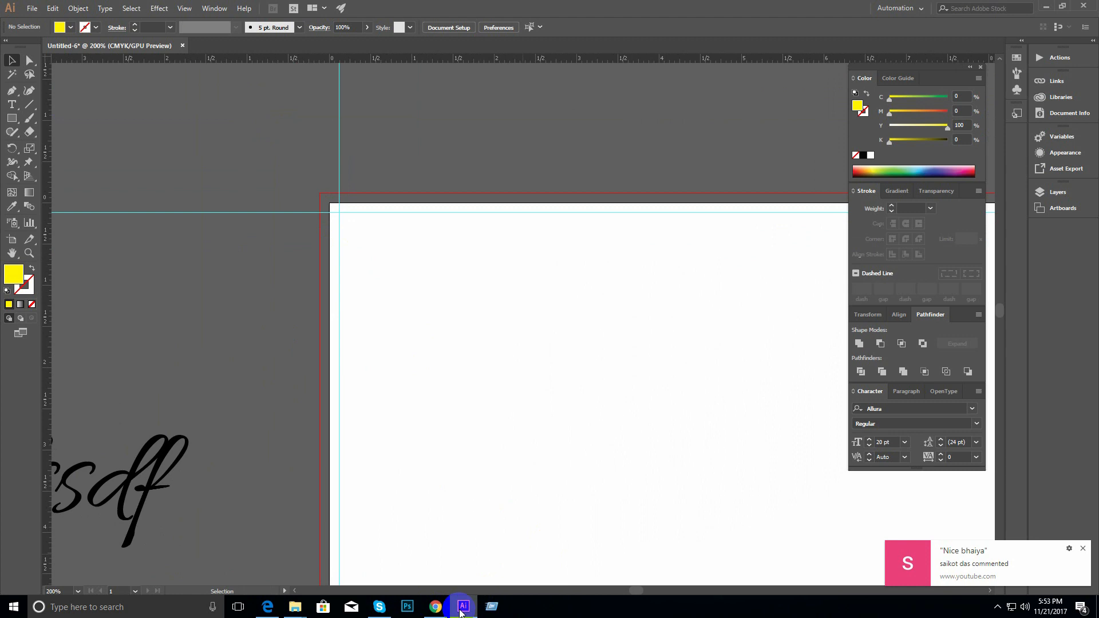
# - Switch to Chrome to view the Graphic Design Course Modules PDF
pyautogui.moveTo(461, 610)
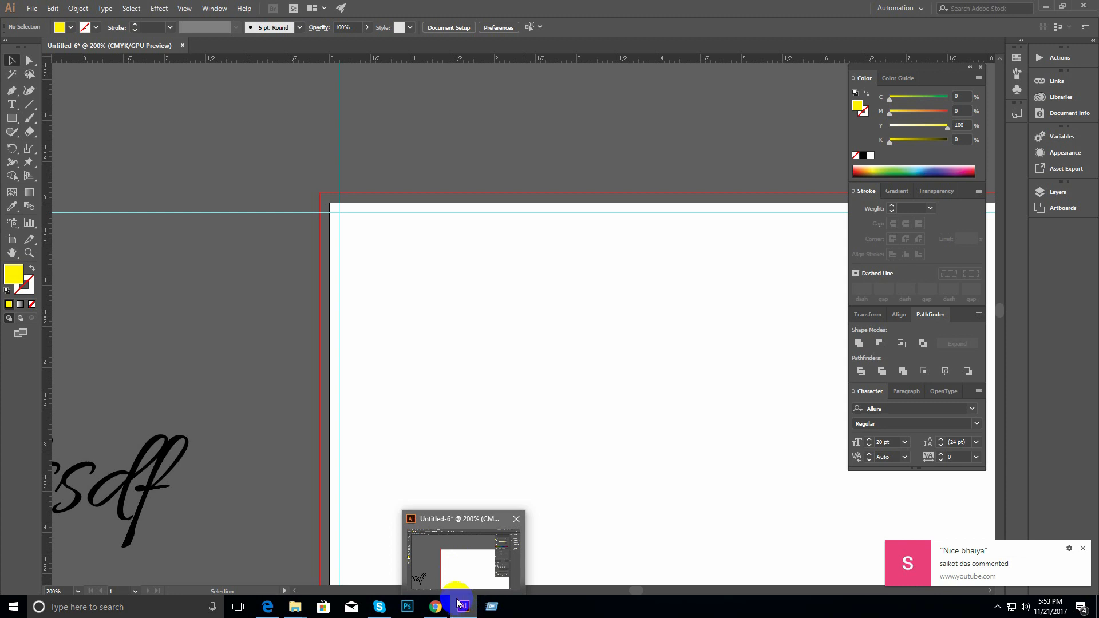
pyautogui.click(466, 552)
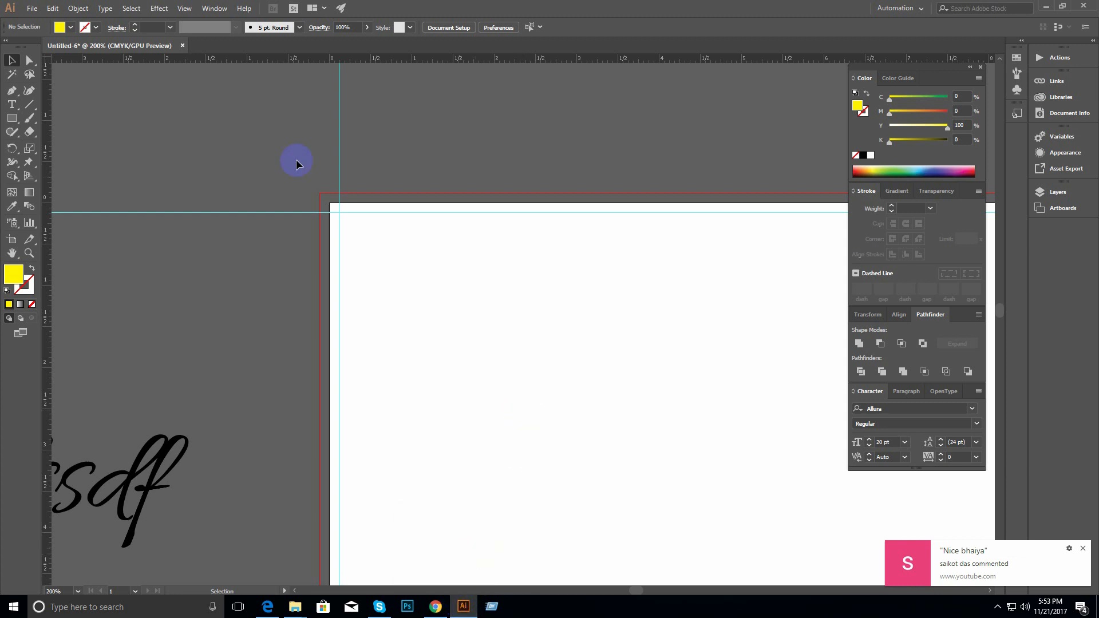
pyautogui.click(436, 606)
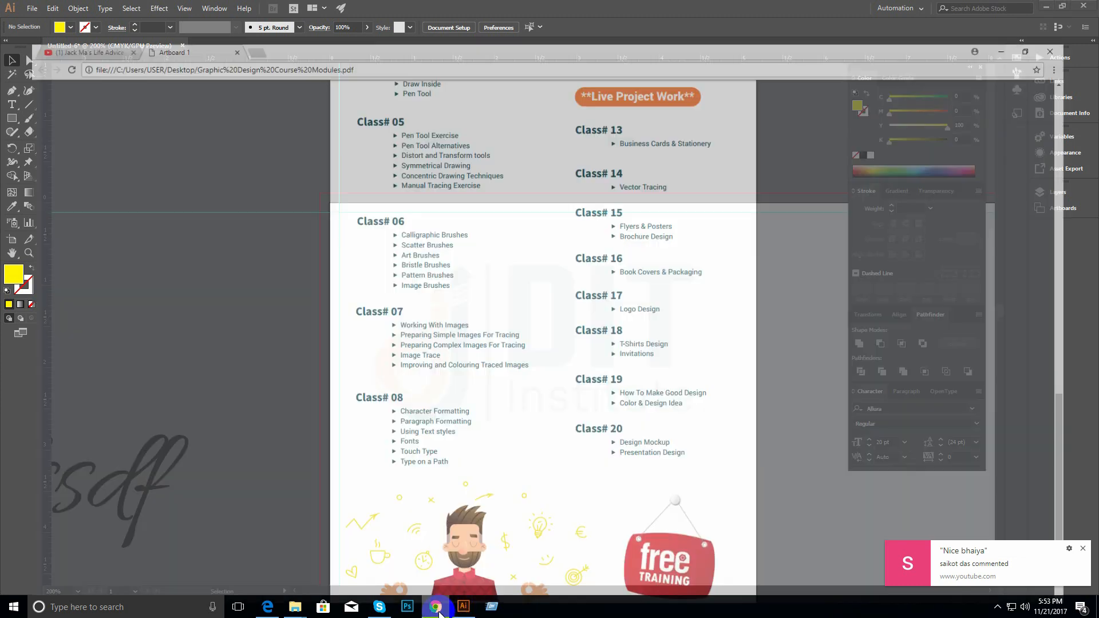